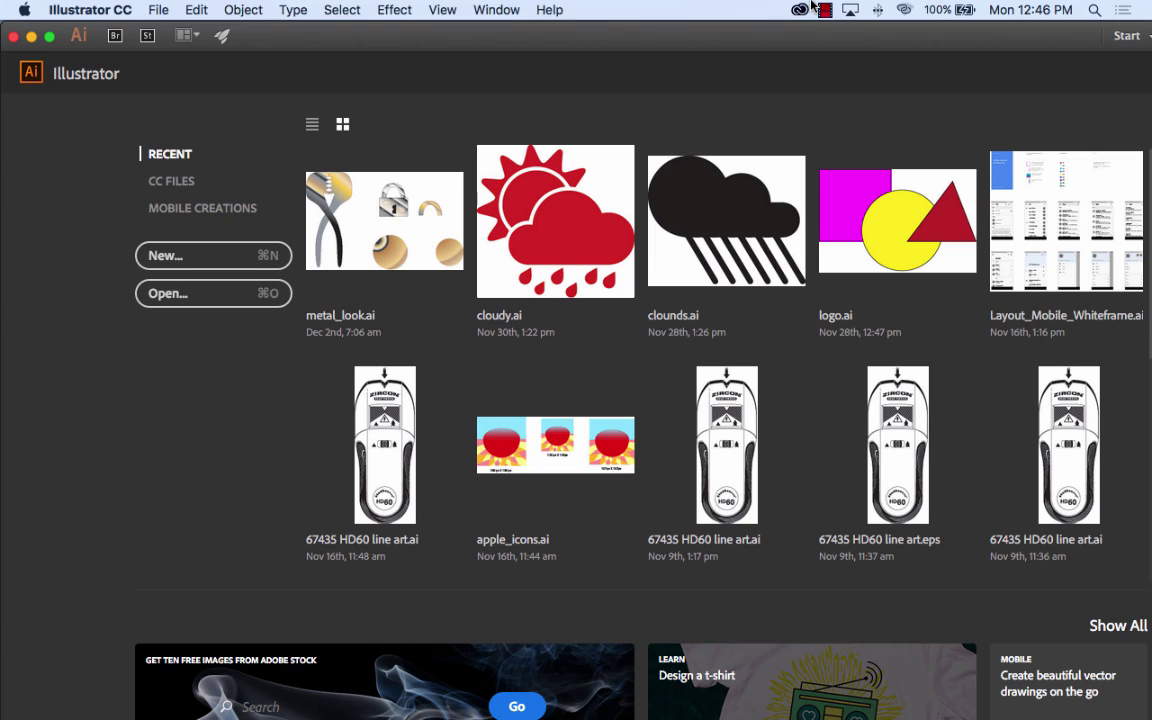
# Step: Create a new CMYK document with one landscape Tabloid artboard, 1224 by 792 pt
pyautogui.click(163, 9)
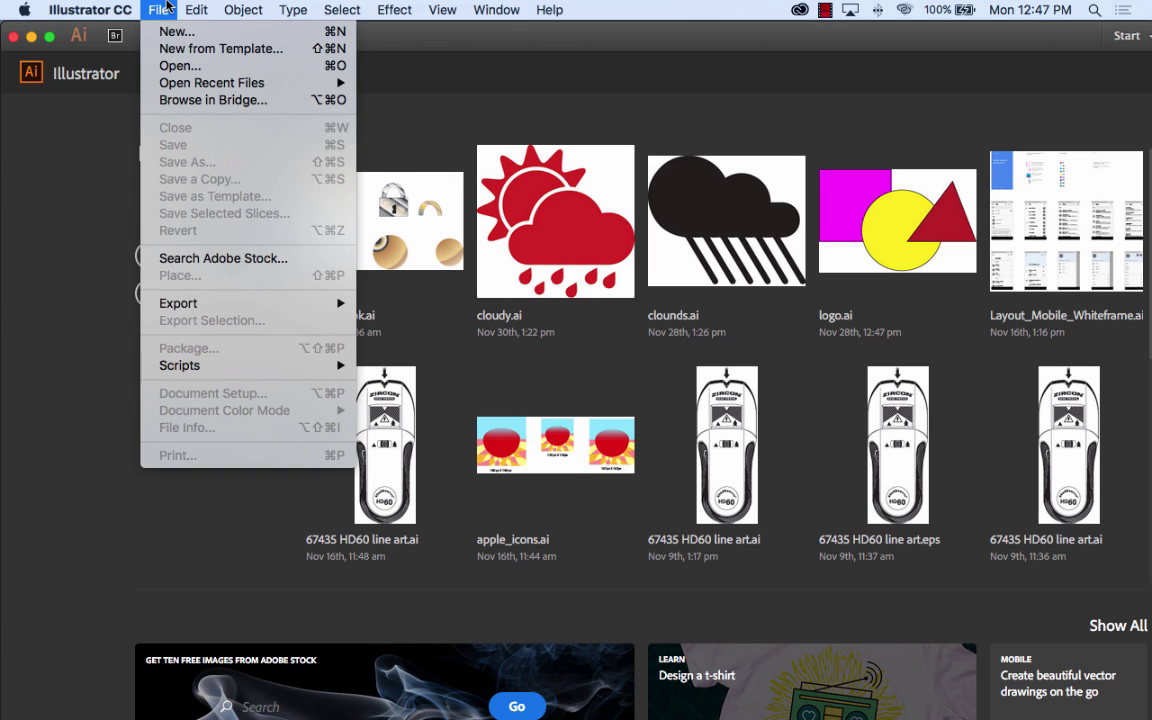
pyautogui.click(172, 31)
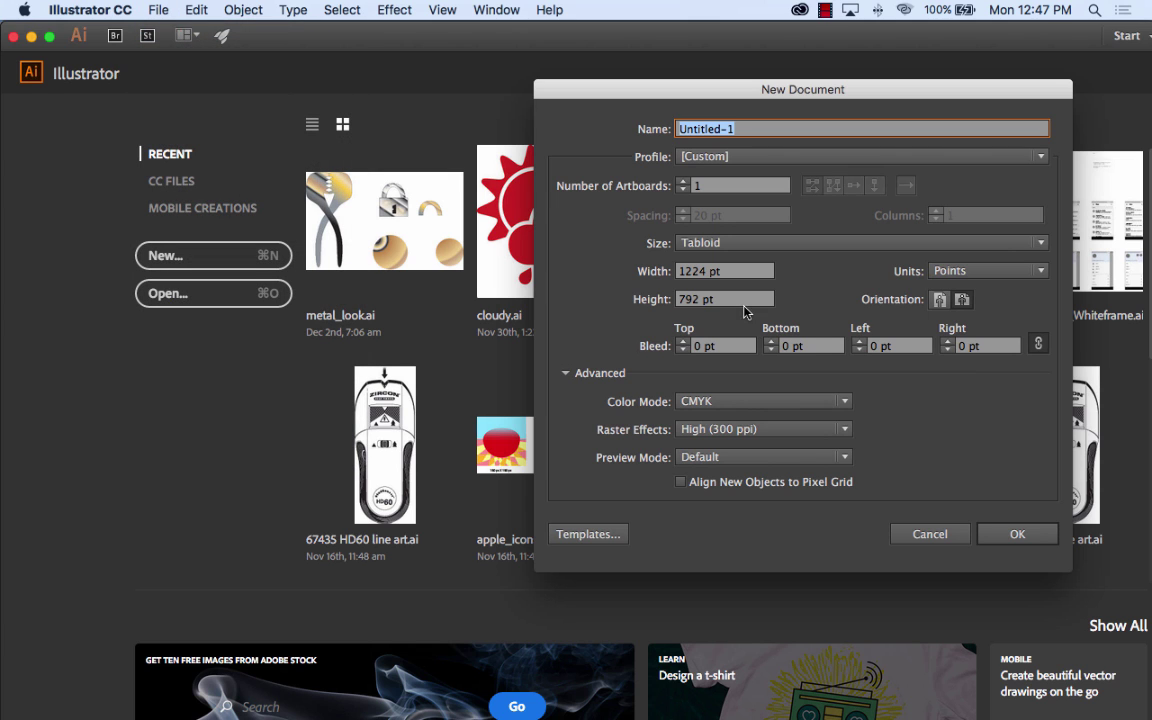
pyautogui.click(1012, 533)
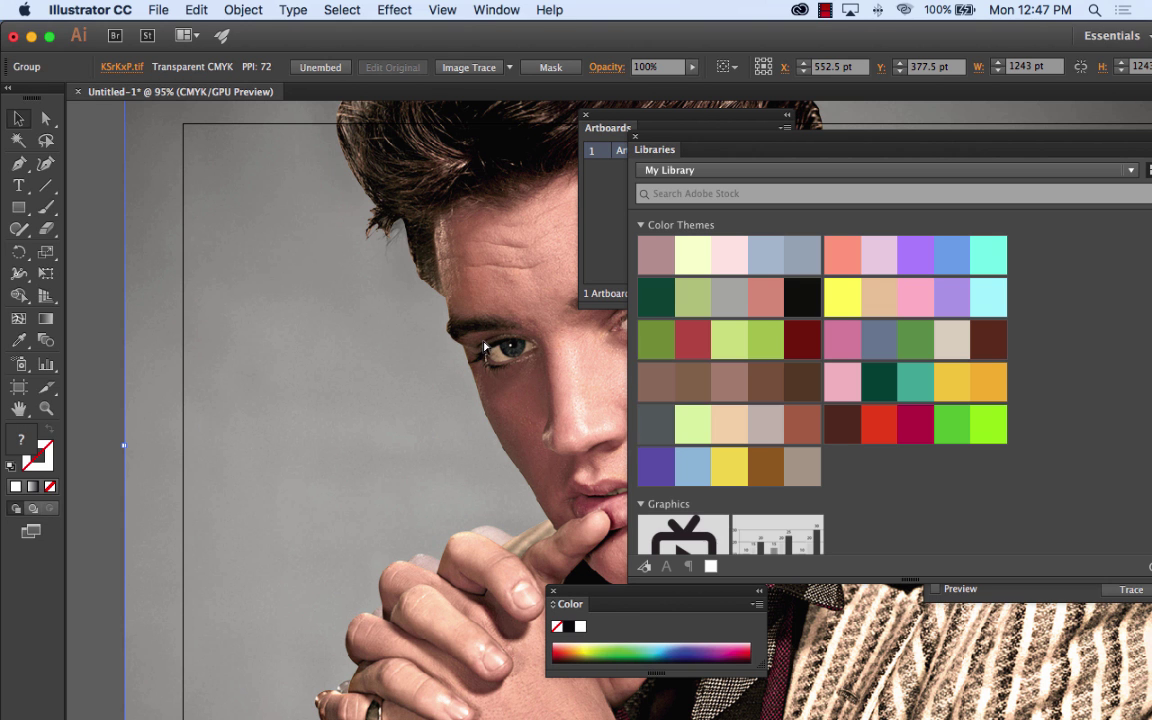
# Step: Resize the artboard to match the edges of the portrait photo, 1243 by 1243 pt, and leave everything deselected
pyautogui.press('super+minus')
pyautogui.press('super+minus')
pyautogui.moveTo(463, 303); pyautogui.dragTo(169, 261)
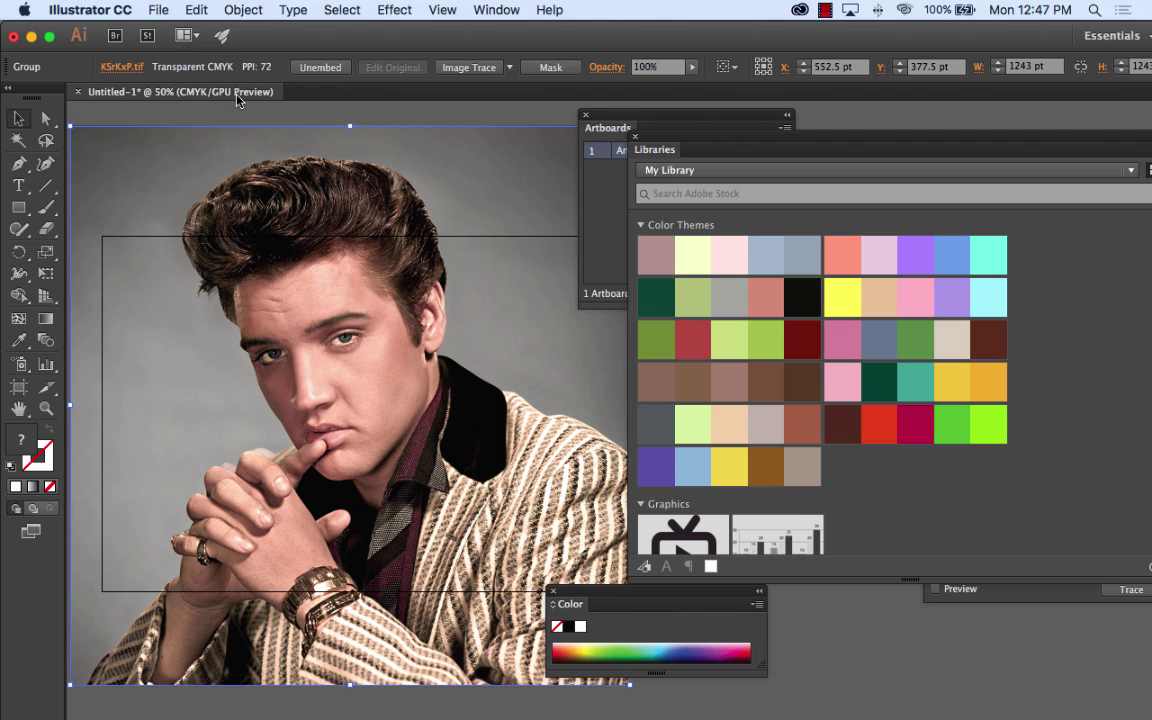
pyautogui.click(22, 388)
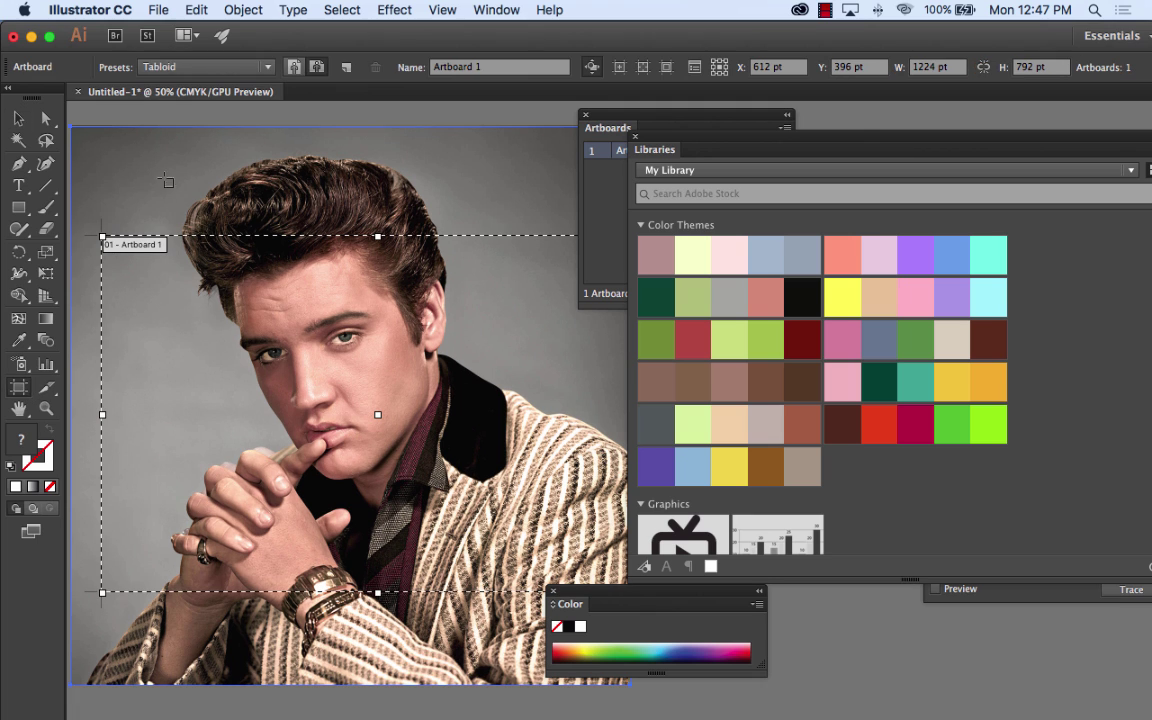
pyautogui.moveTo(102, 237); pyautogui.dragTo(272, 127)
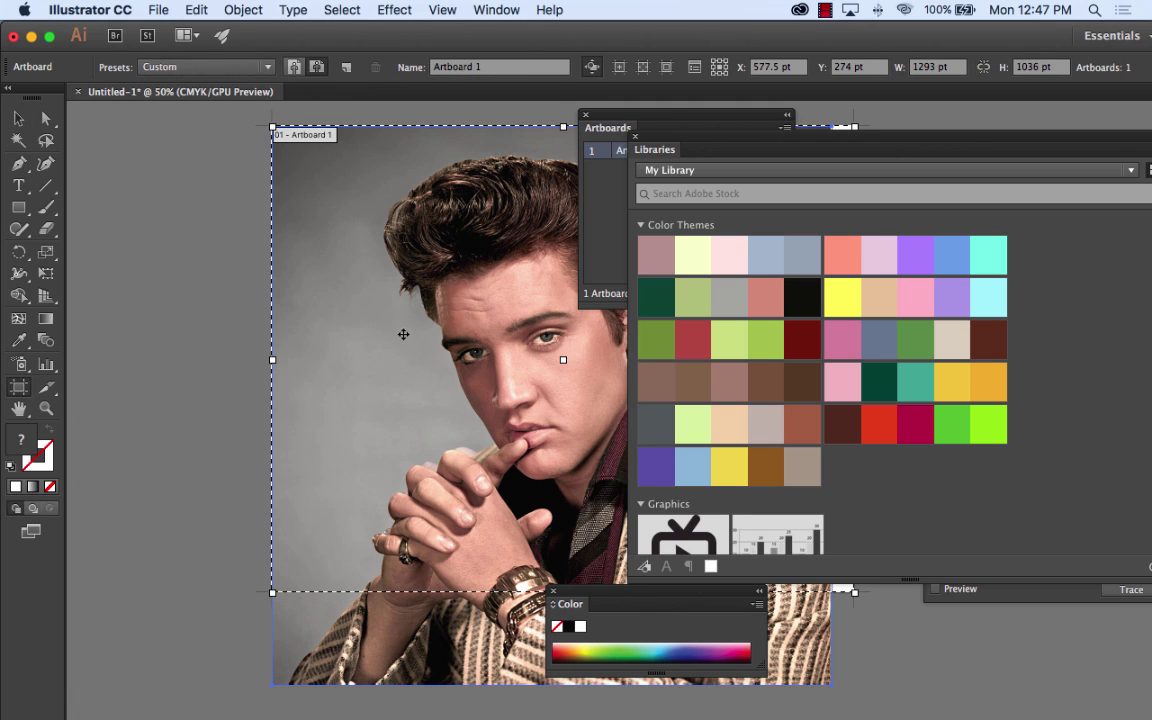
pyautogui.moveTo(459, 341); pyautogui.dragTo(174, 252)
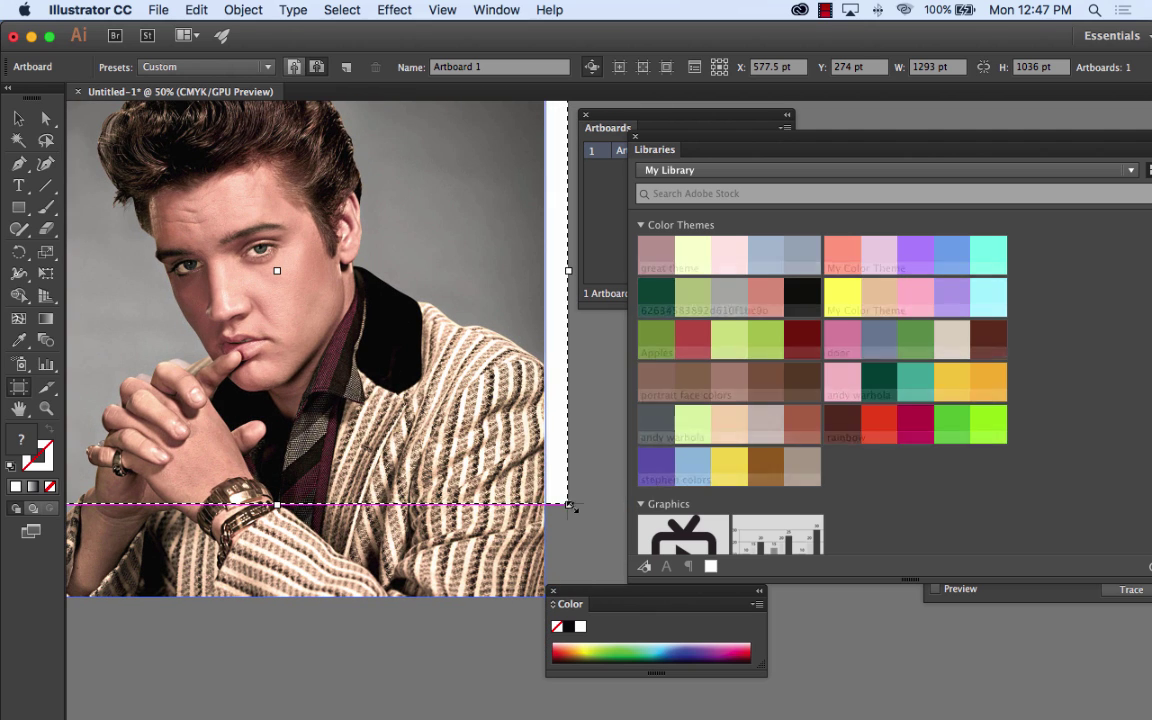
pyautogui.moveTo(568, 503); pyautogui.dragTo(546, 597)
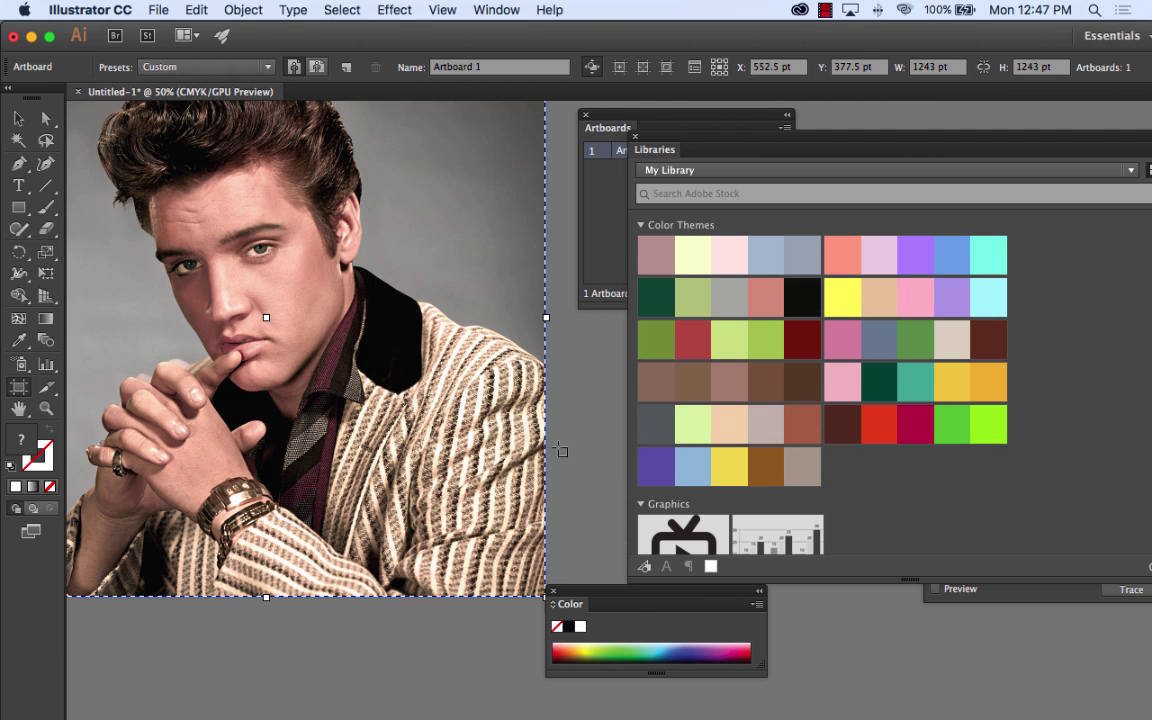
pyautogui.press('super+minus')
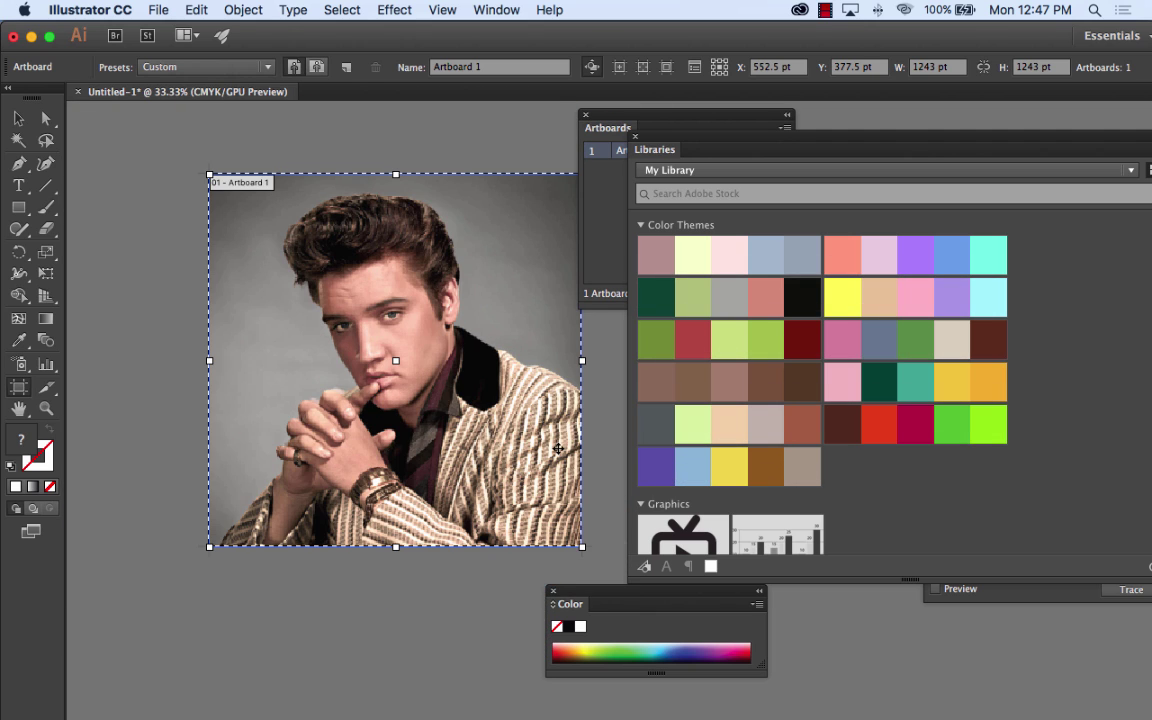
pyautogui.press('v')
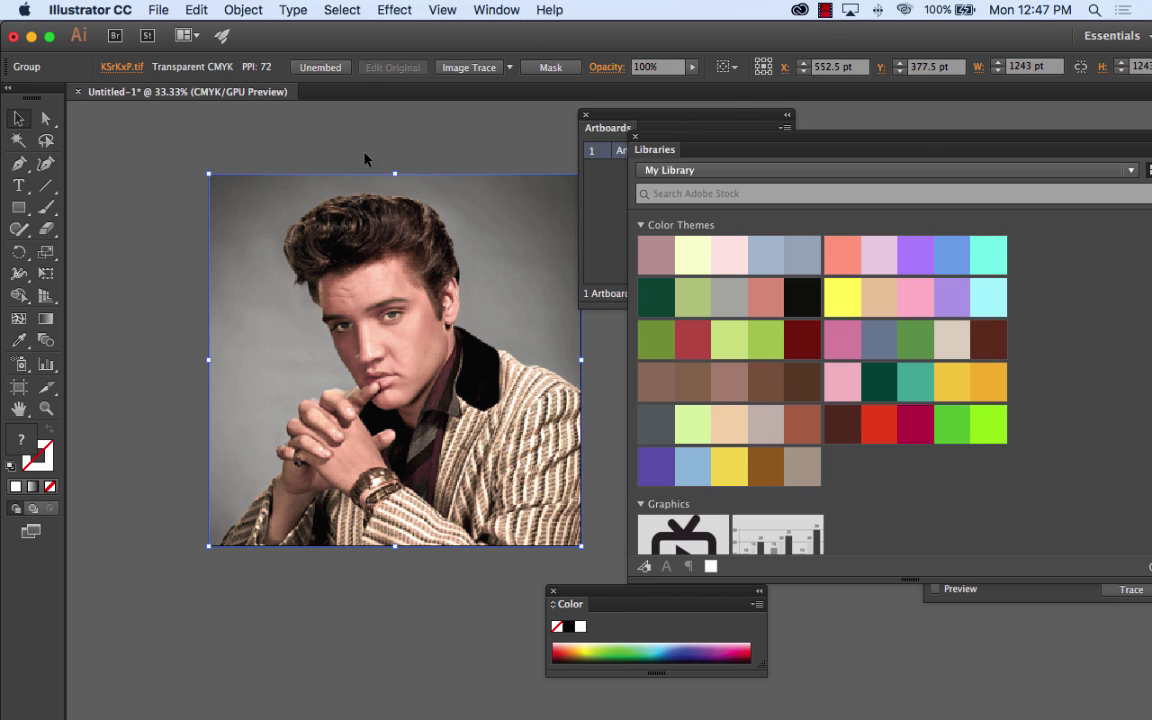
pyautogui.click(377, 160)
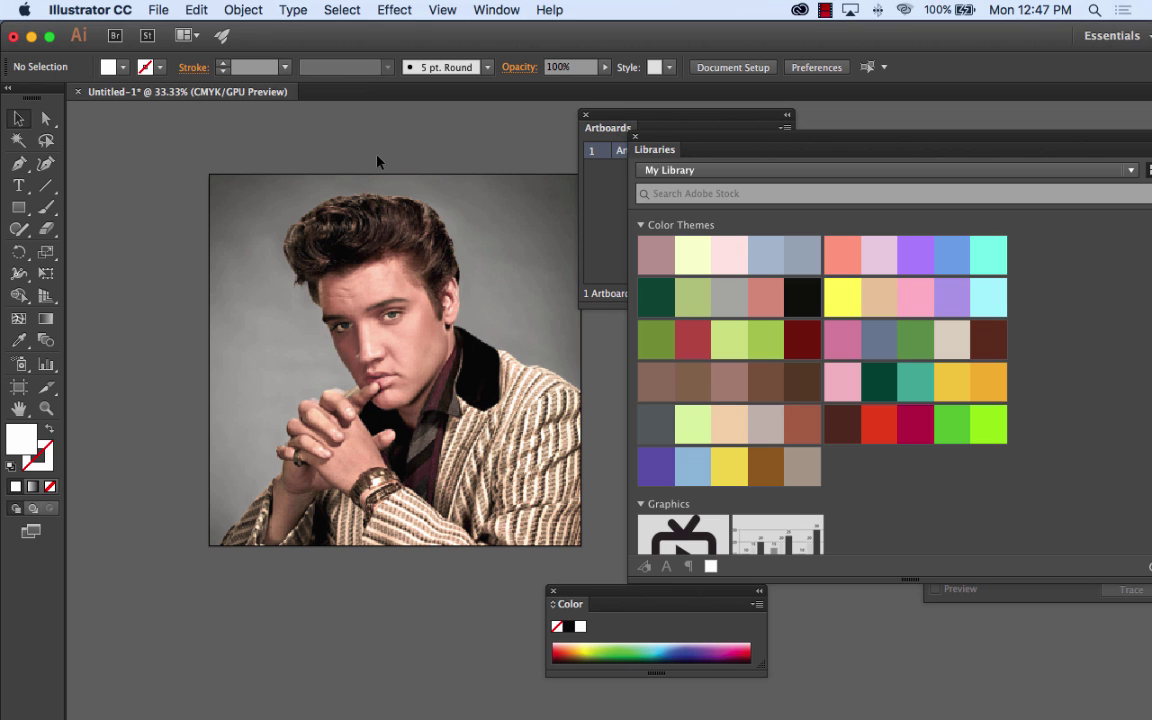
# Step: Duplicate the portrait photo and place the copy edge to edge on the right side of the original
pyautogui.press('super+equal')
pyautogui.press('super+equal')
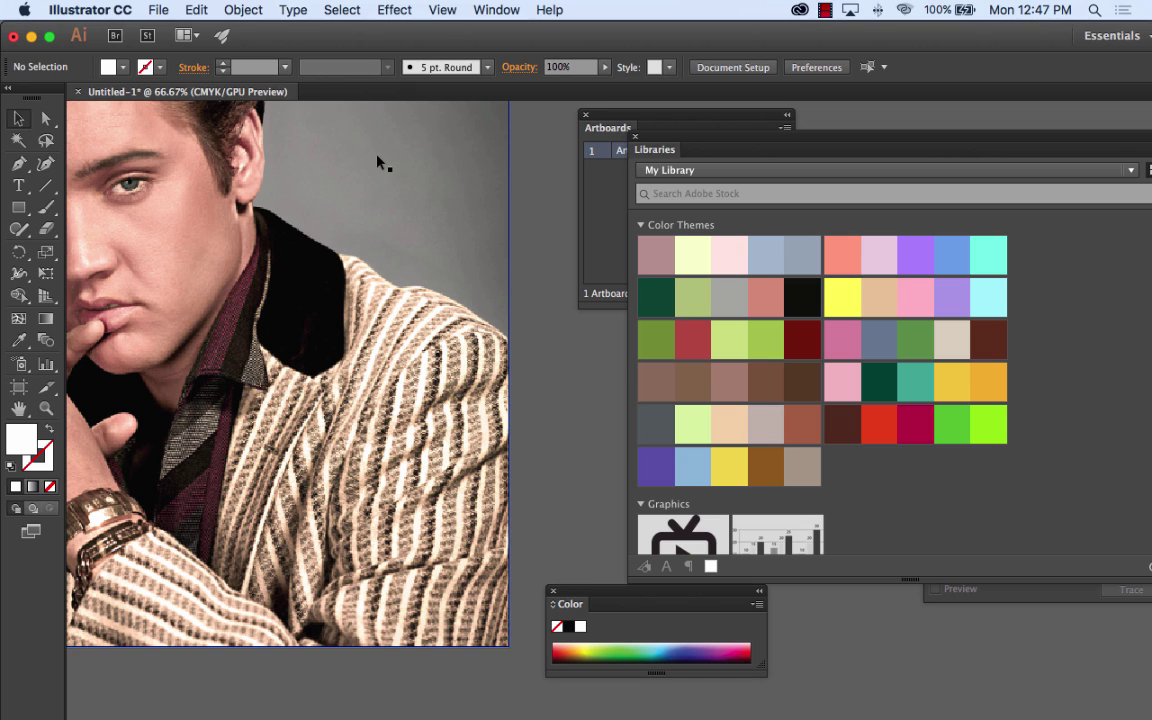
pyautogui.press('super+minus')
pyautogui.press('super+minus')
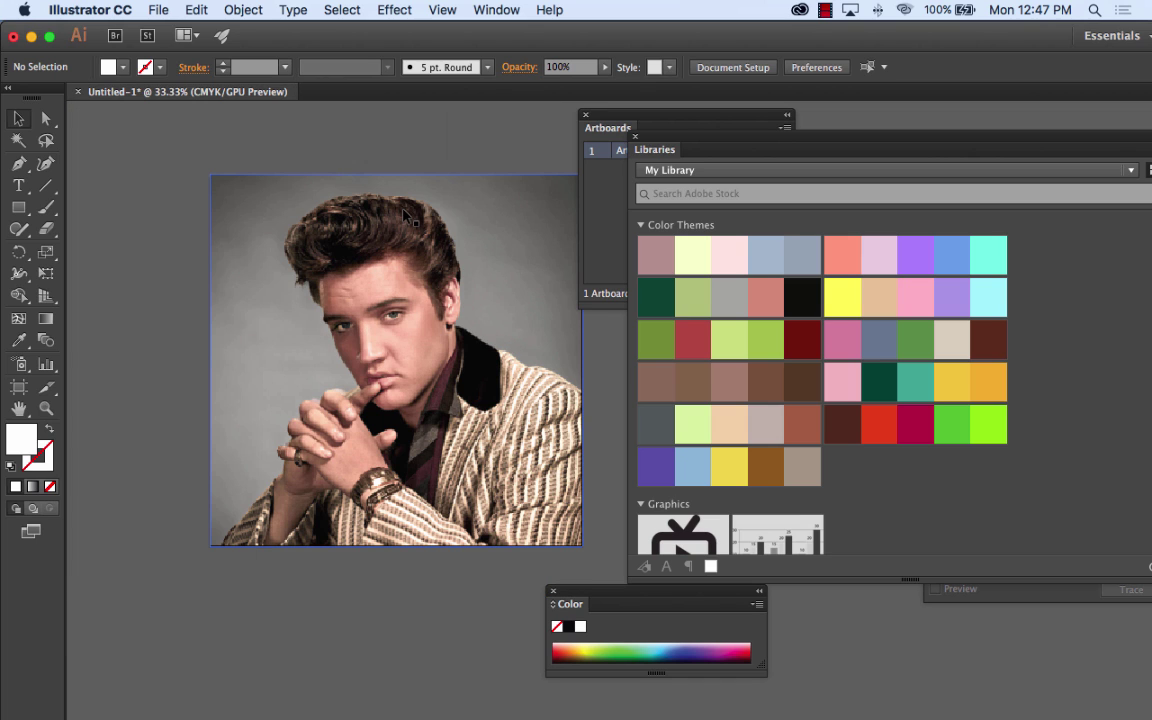
pyautogui.moveTo(396, 211); pyautogui.dragTo(212, 185)
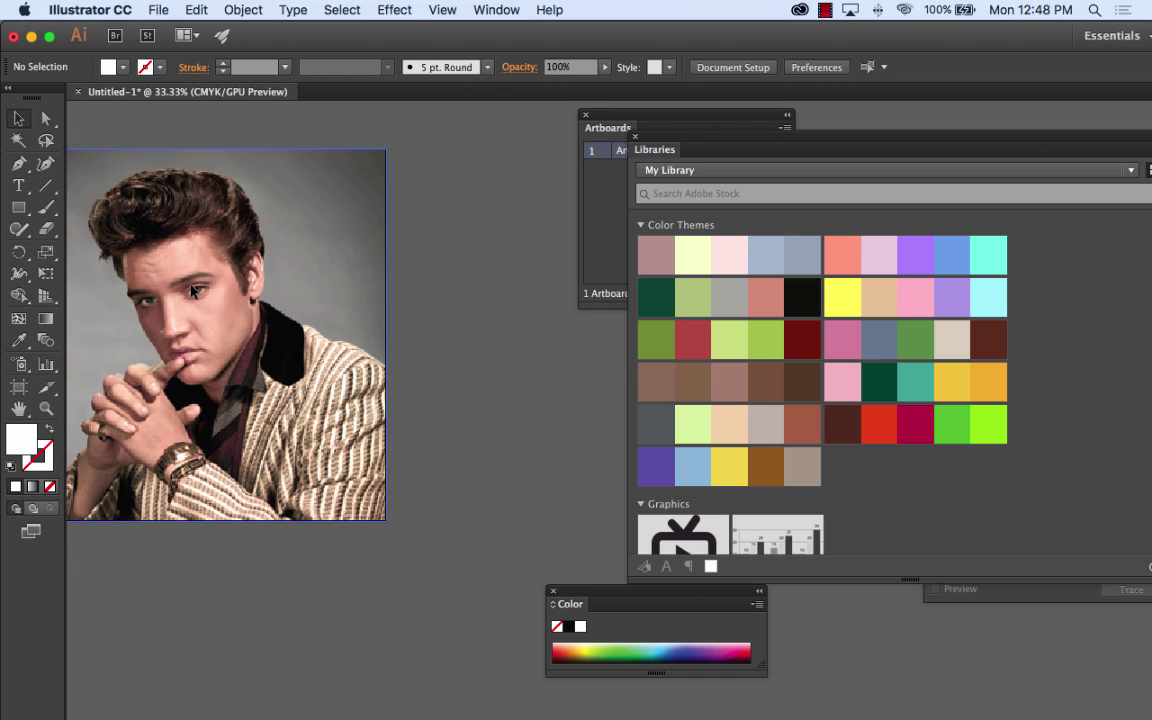
pyautogui.click(195, 290)
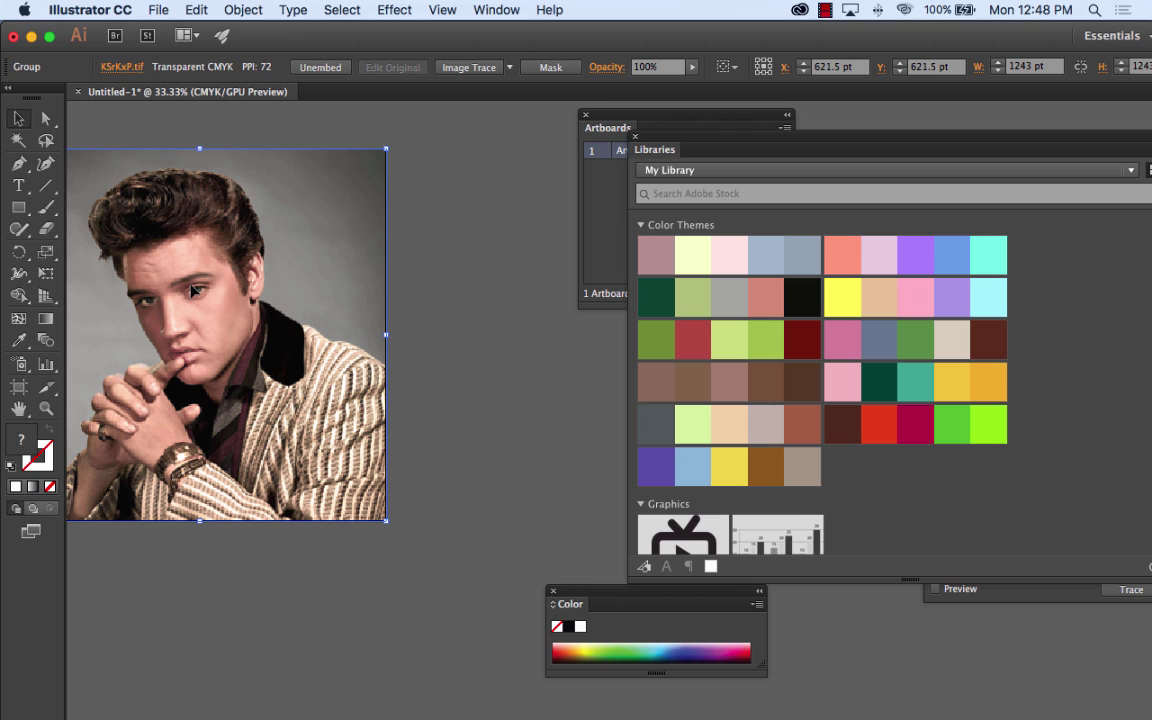
pyautogui.moveTo(195, 290); pyautogui.dragTo(568, 298)
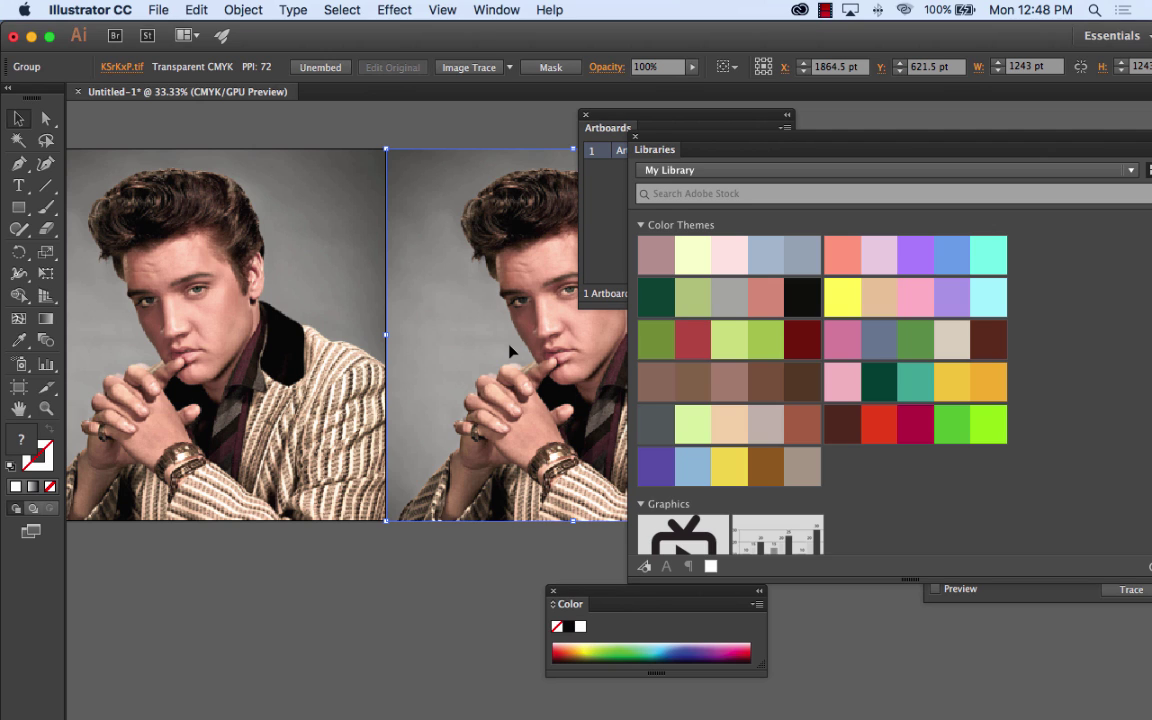
# Step: Zoom in on the original portrait's face and close the Libraries panel covering the artwork
pyautogui.hscroll(-3, 345, 265)
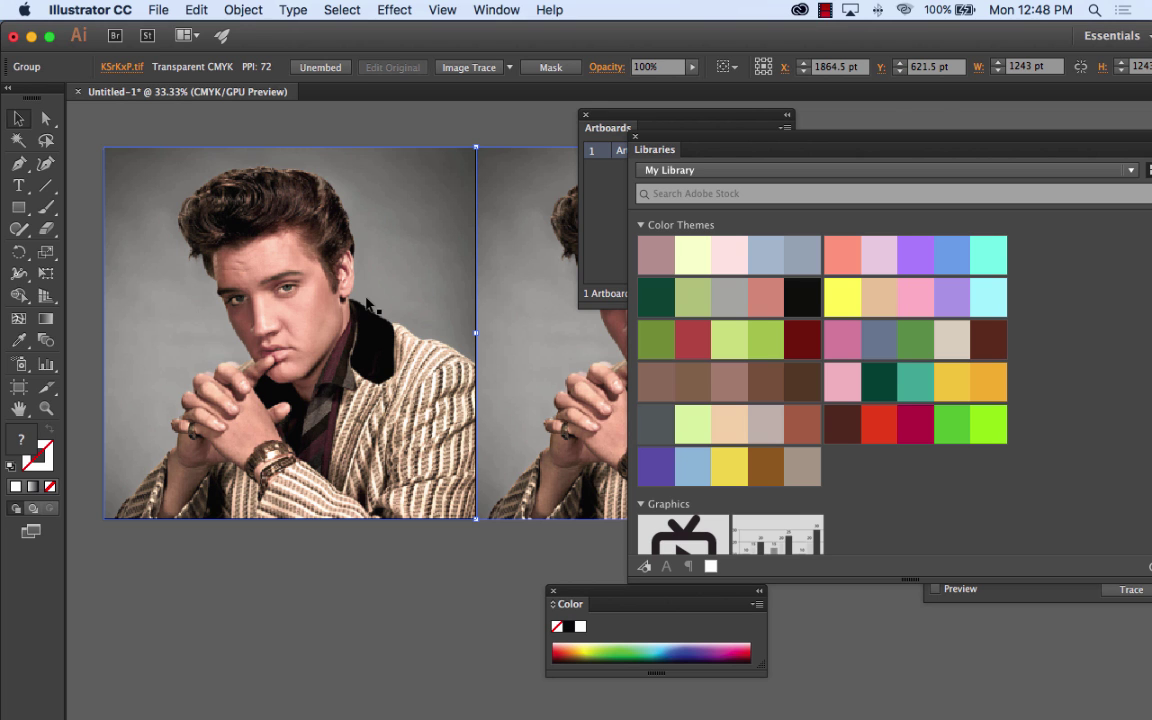
pyautogui.press('super+equal')
pyautogui.press('super+equal')
pyautogui.press('space')
pyautogui.moveTo(205, 275); pyautogui.dragTo(685, 473)
pyautogui.moveTo(419, 330); pyautogui.dragTo(440, 316)
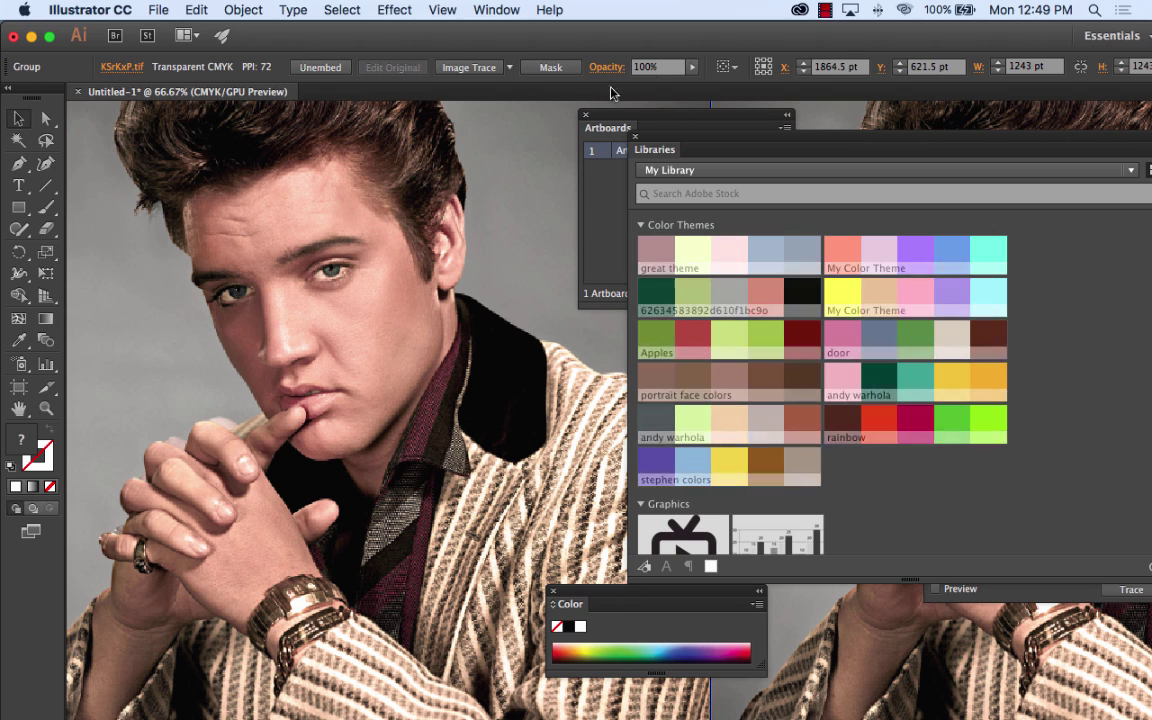
pyautogui.click(633, 139)
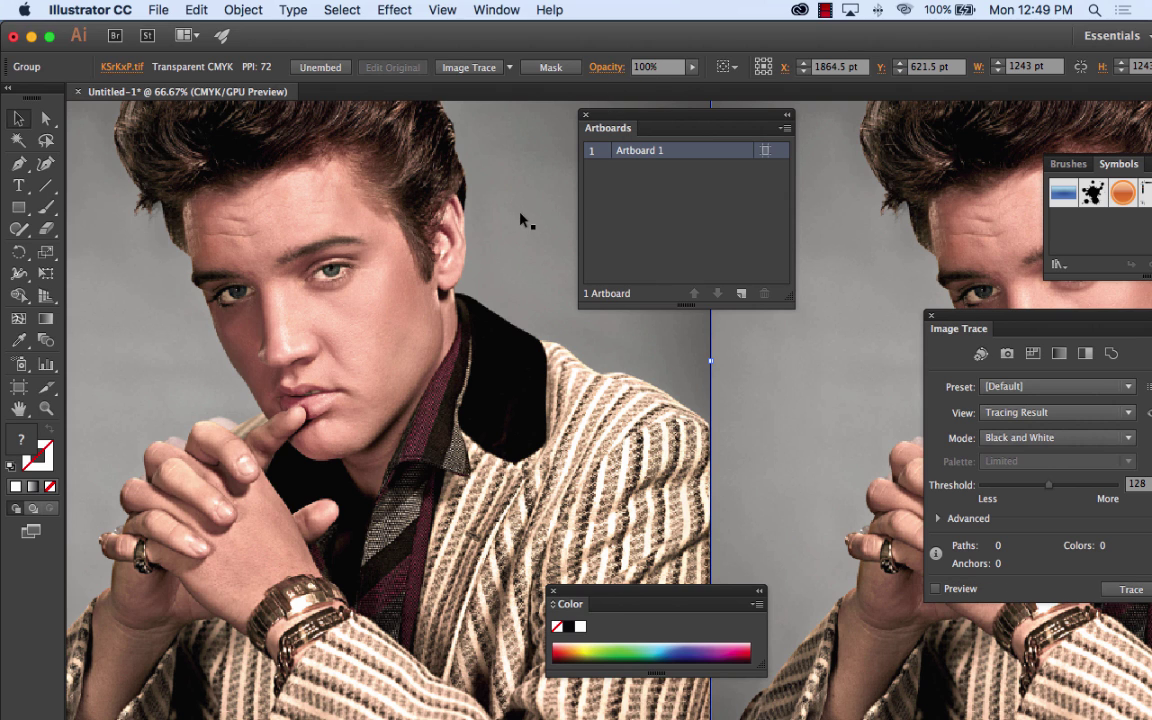
# Step: Trace the original portrait's face with the Pen tool from the forehead hairline down the far cheek and around the chin
pyautogui.click(20, 166)
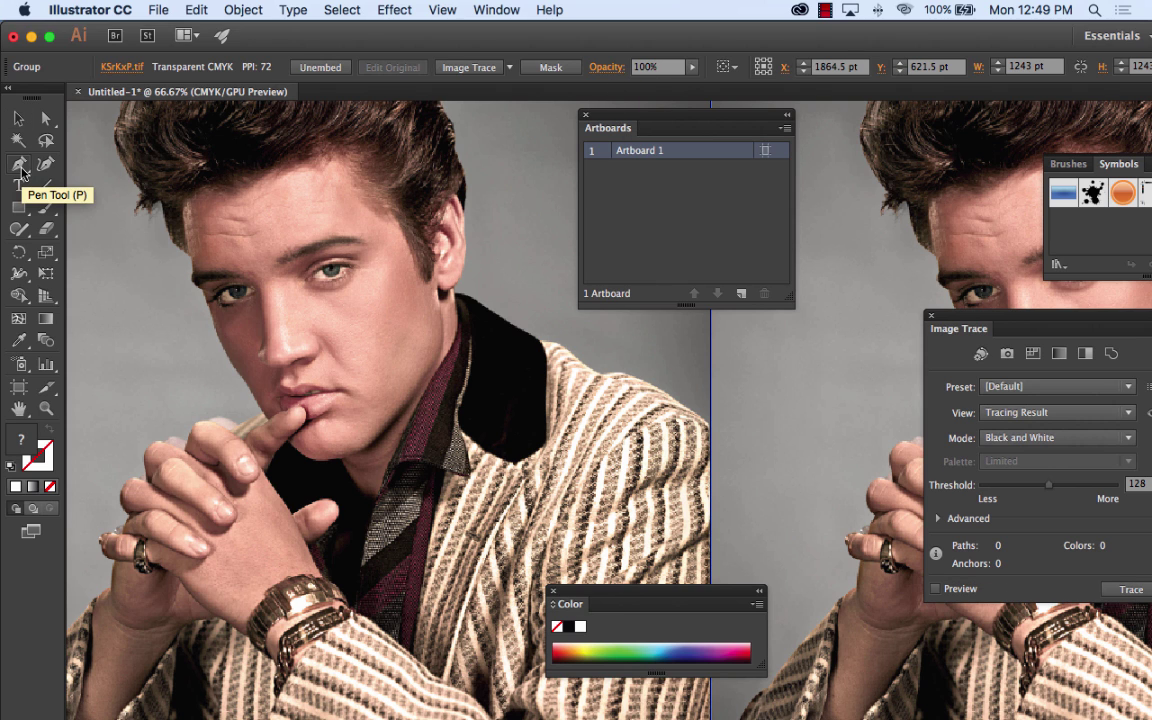
pyautogui.moveTo(236, 181); pyautogui.dragTo(262, 418)
pyautogui.click(191, 281)
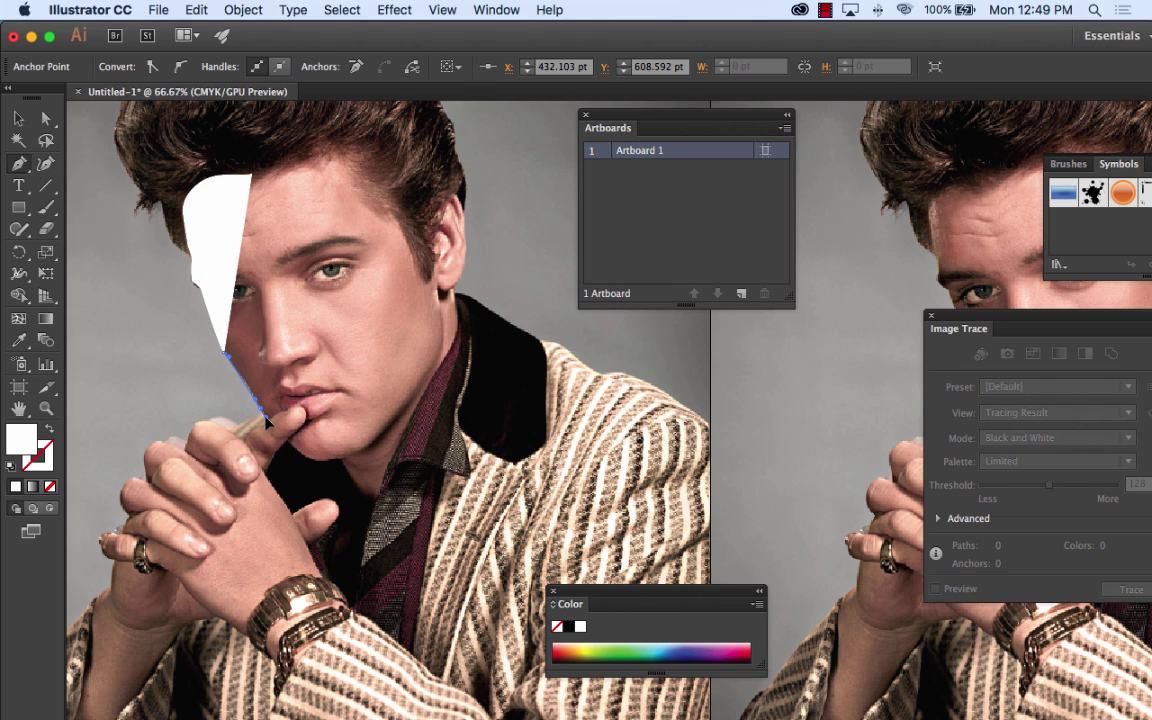
pyautogui.moveTo(267, 424); pyautogui.dragTo(366, 460)
pyautogui.click(344, 453)
pyautogui.click(366, 448)
pyautogui.click(389, 441)
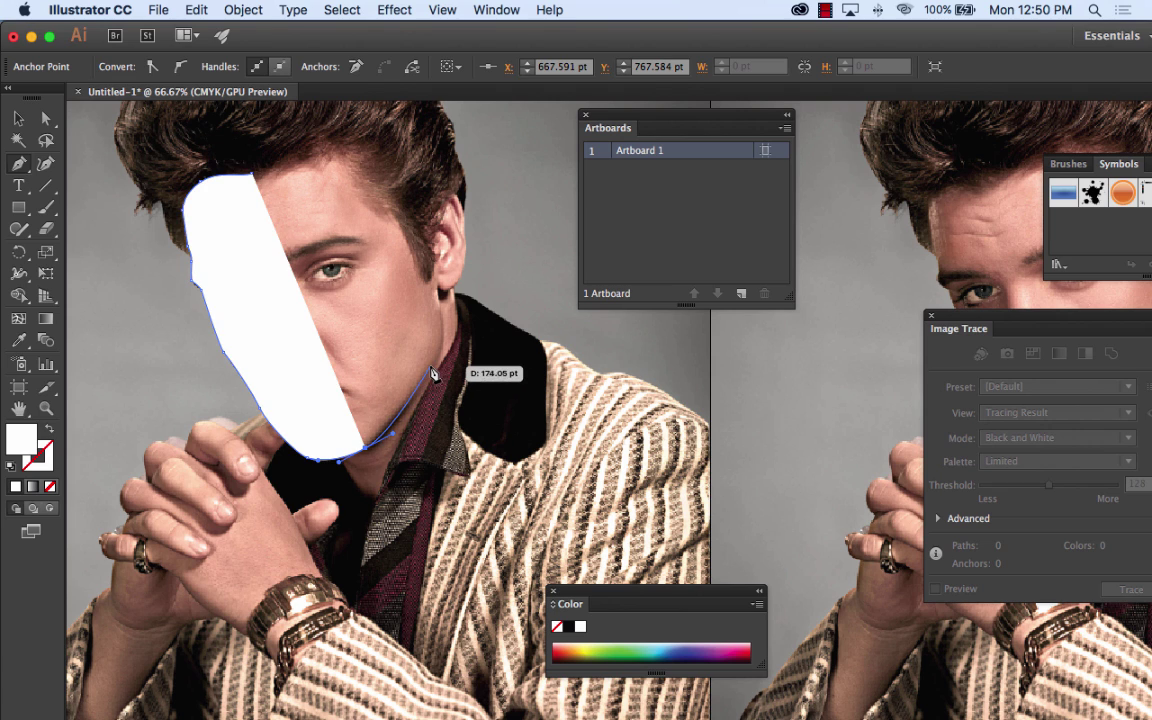
# Step: Continue the face outline up the jaw, past the ear and along the hairline, closing the path at its starting anchor
pyautogui.moveTo(434, 366); pyautogui.dragTo(441, 300)
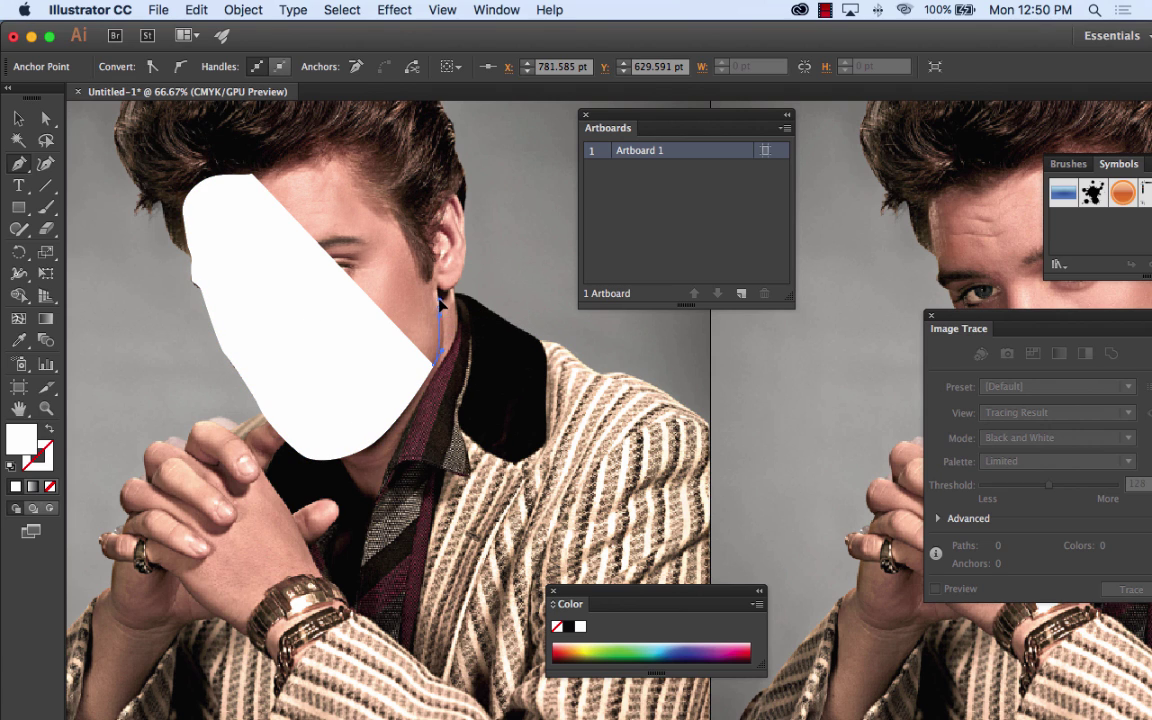
pyautogui.click(427, 217)
pyautogui.moveTo(385, 160); pyautogui.dragTo(352, 148)
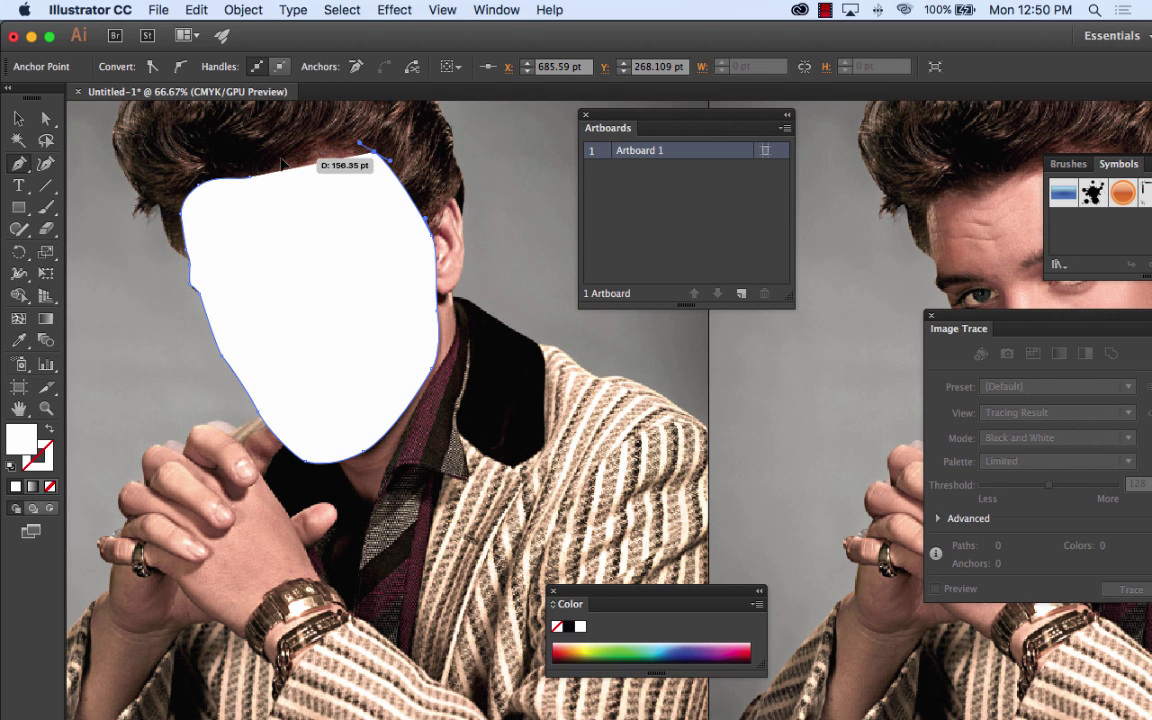
pyautogui.moveTo(281, 158); pyautogui.dragTo(268, 167)
pyautogui.click(250, 178)
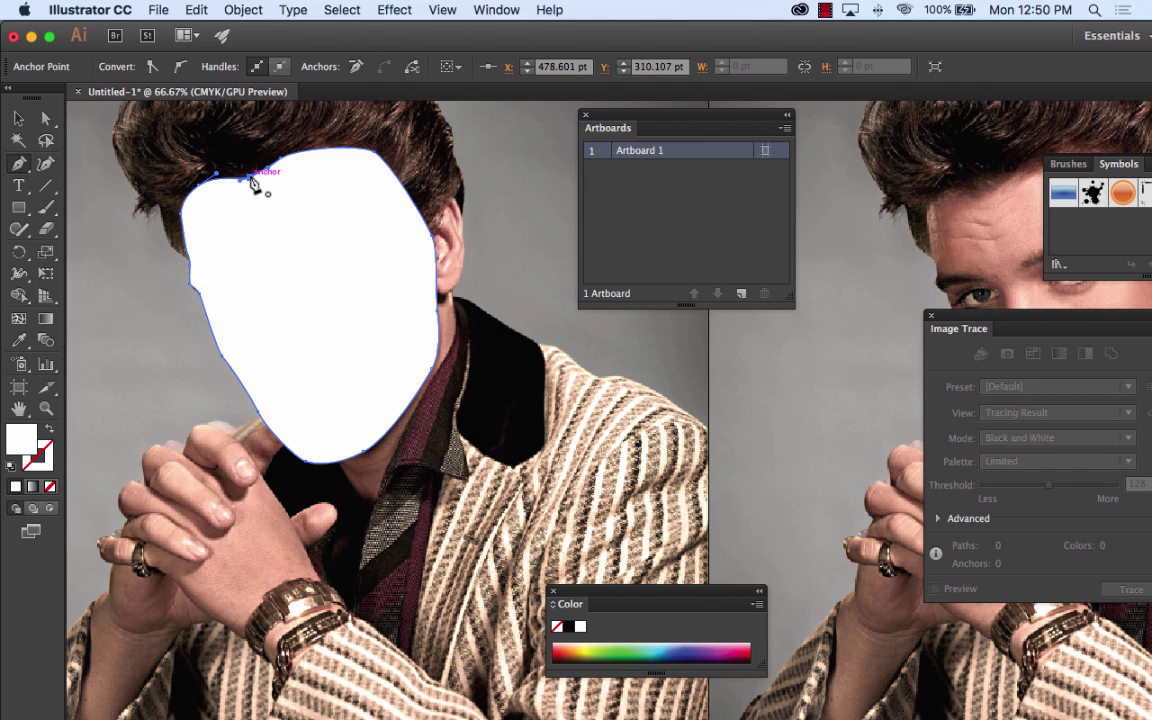
pyautogui.press('v')
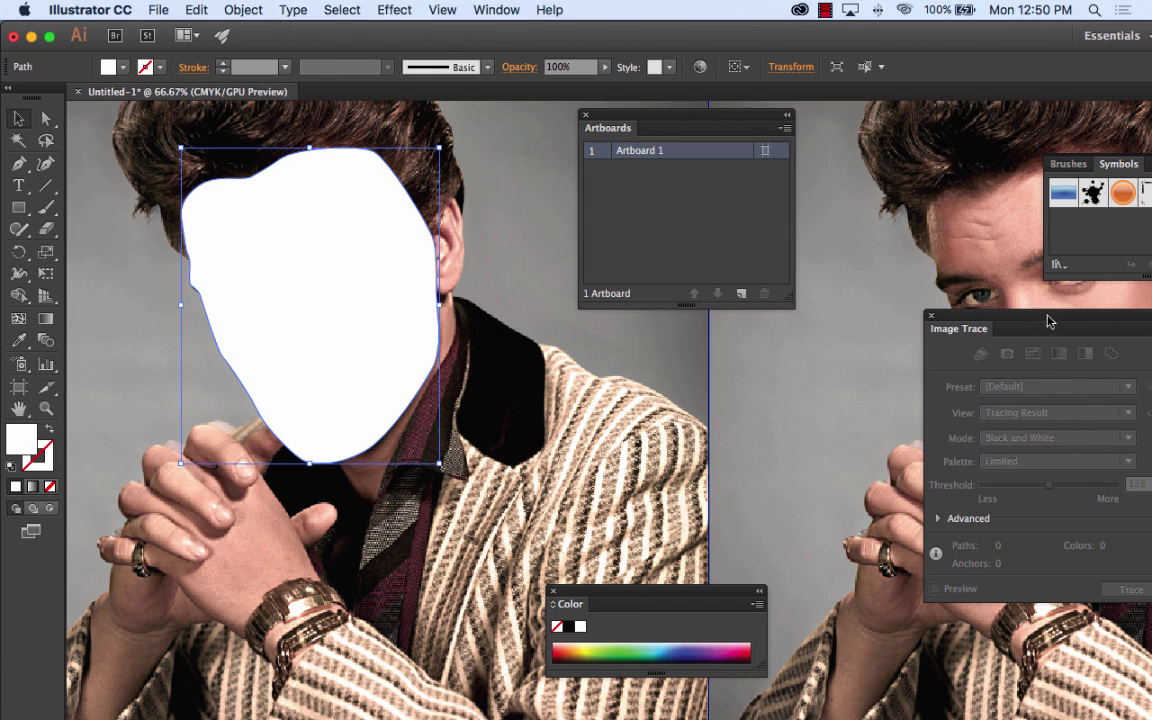
# Step: Fill the face shape with a skin tone sampled from the duplicate portrait's cheek, moving the Image Trace and Artboards panels aside
pyautogui.moveTo(1044, 321); pyautogui.dragTo(811, 446)
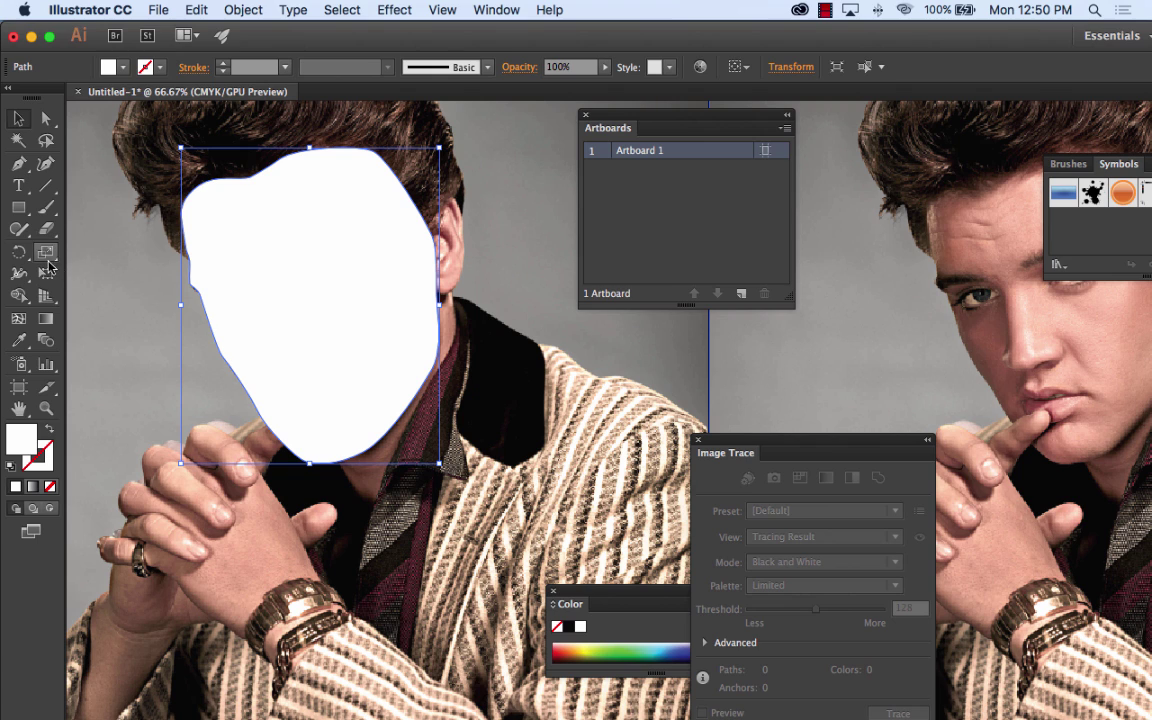
pyautogui.click(18, 340)
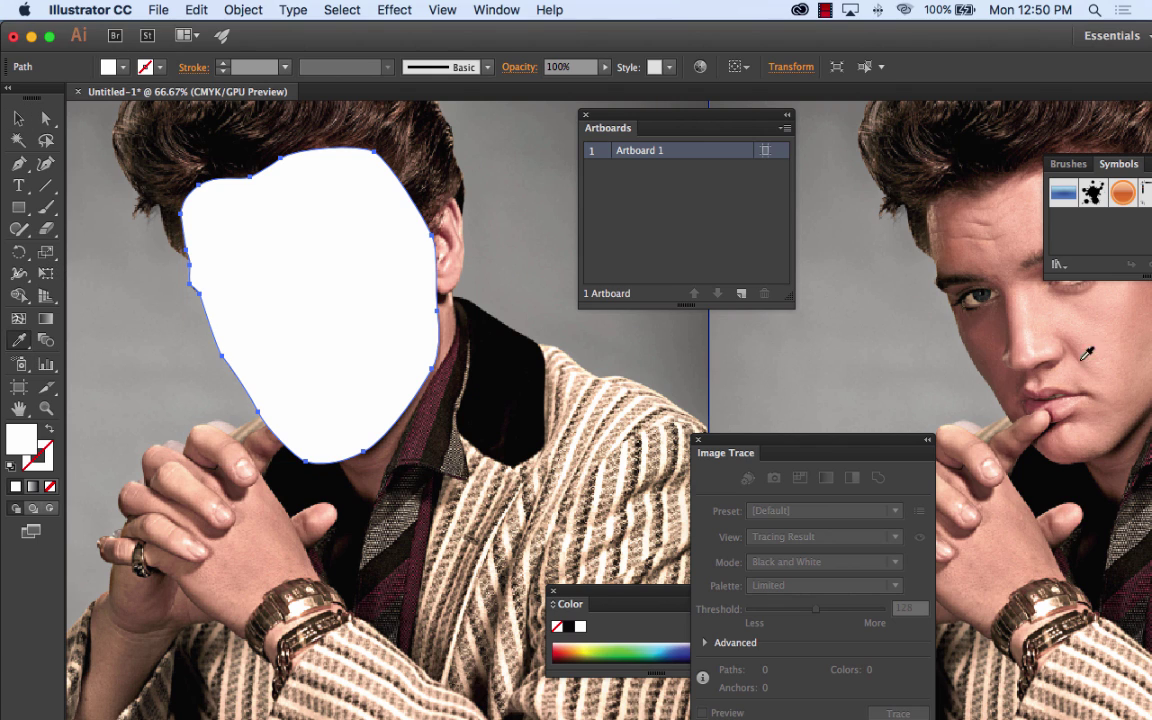
pyautogui.click(1144, 342)
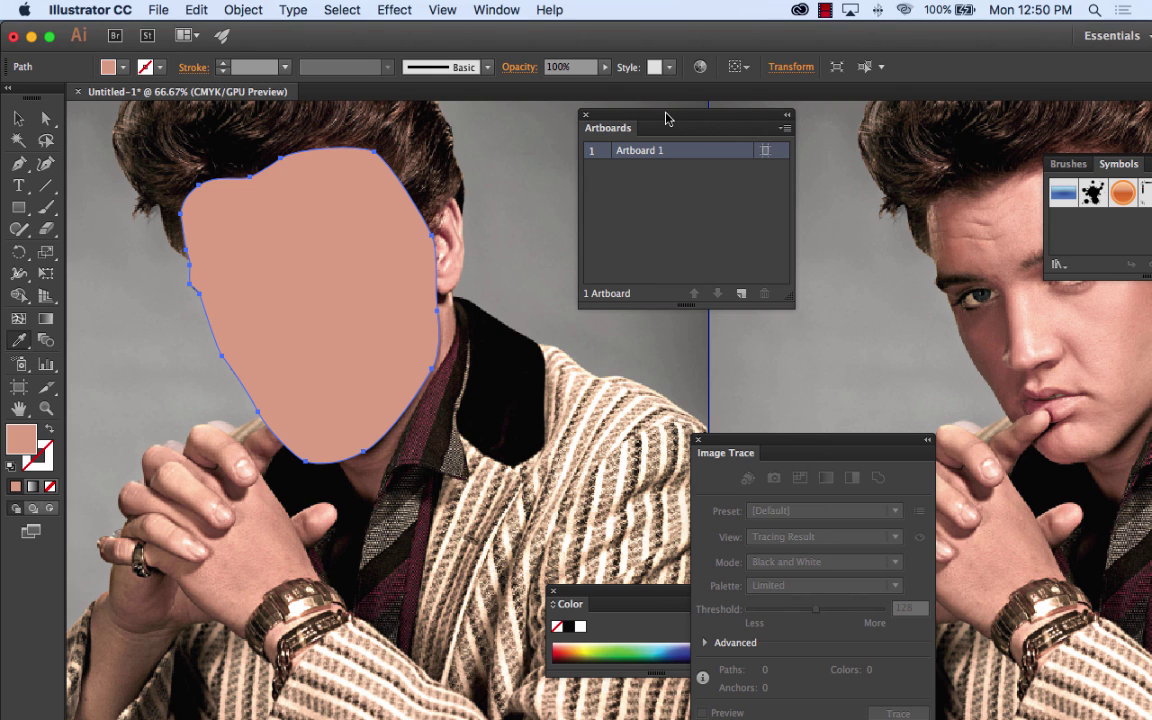
pyautogui.moveTo(663, 118); pyautogui.dragTo(685, 378)
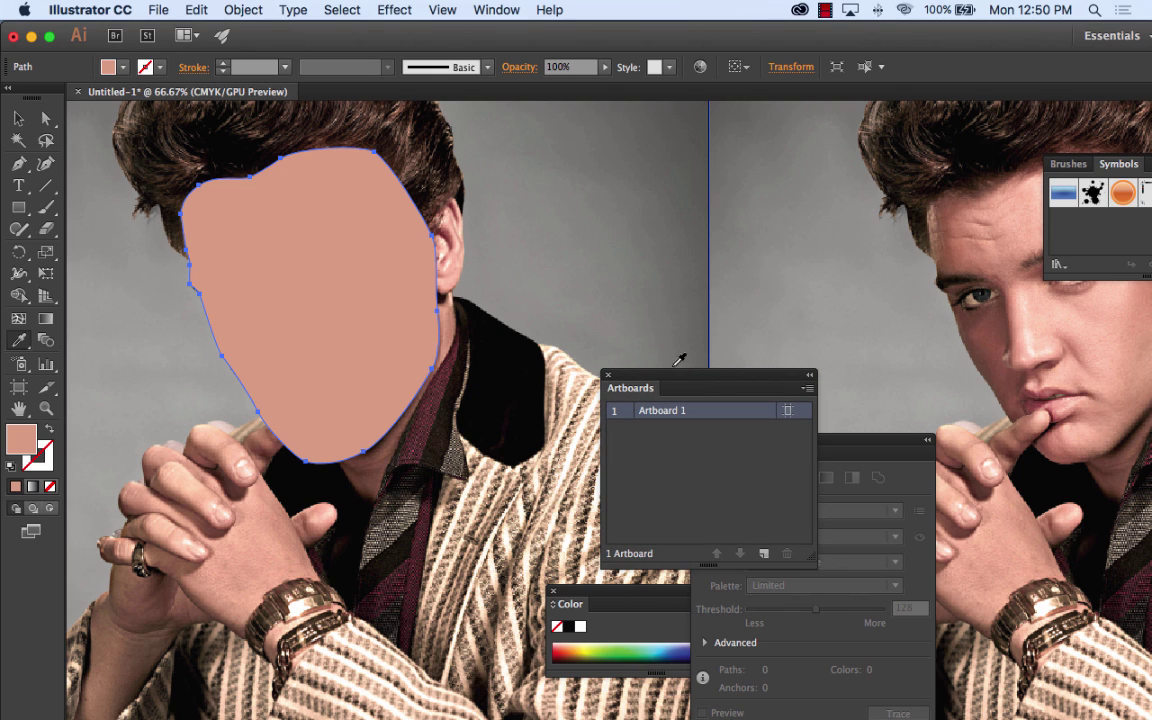
# Step: Narrow the application window and reposition it so both its tools and its panel dock fit on the screen
pyautogui.click(16, 321)
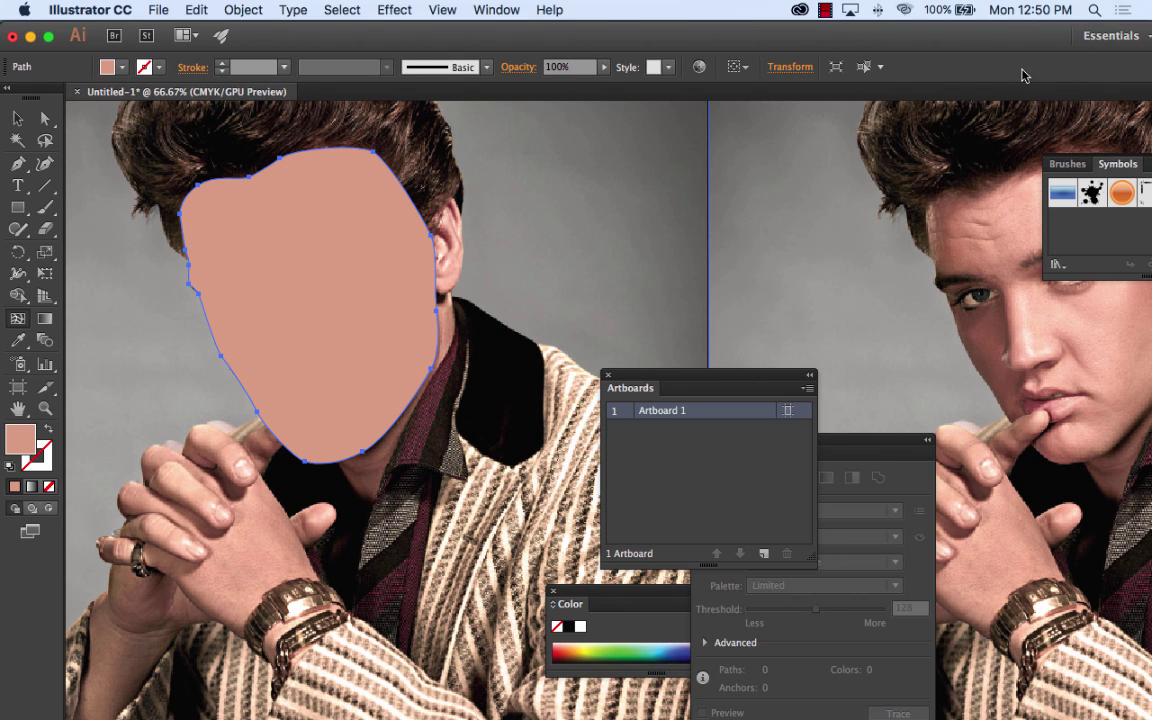
pyautogui.moveTo(1026, 36); pyautogui.dragTo(748, 31)
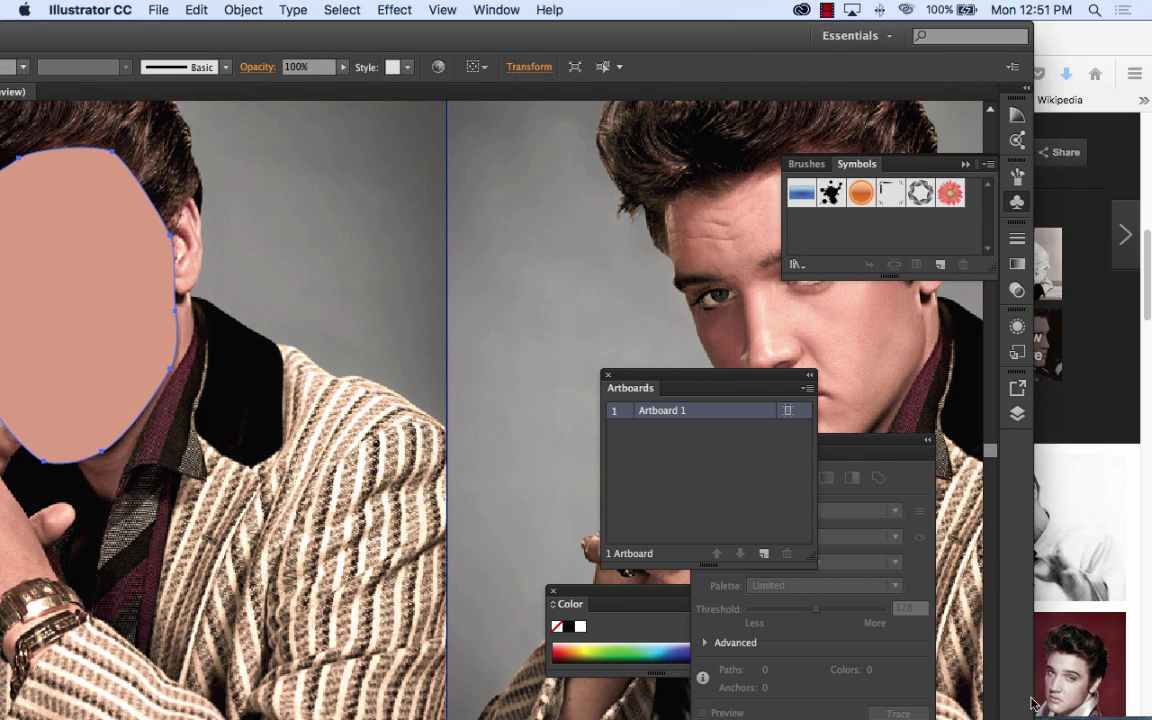
pyautogui.moveTo(1035, 695); pyautogui.dragTo(924, 673)
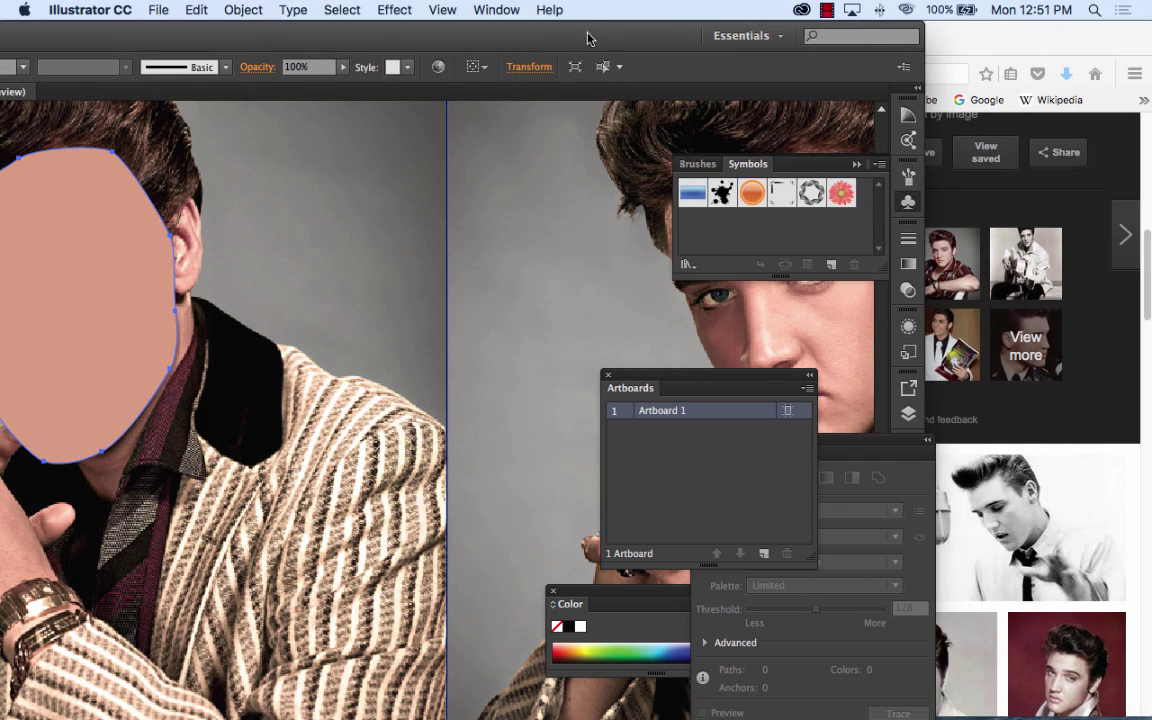
pyautogui.moveTo(598, 38); pyautogui.dragTo(795, 30)
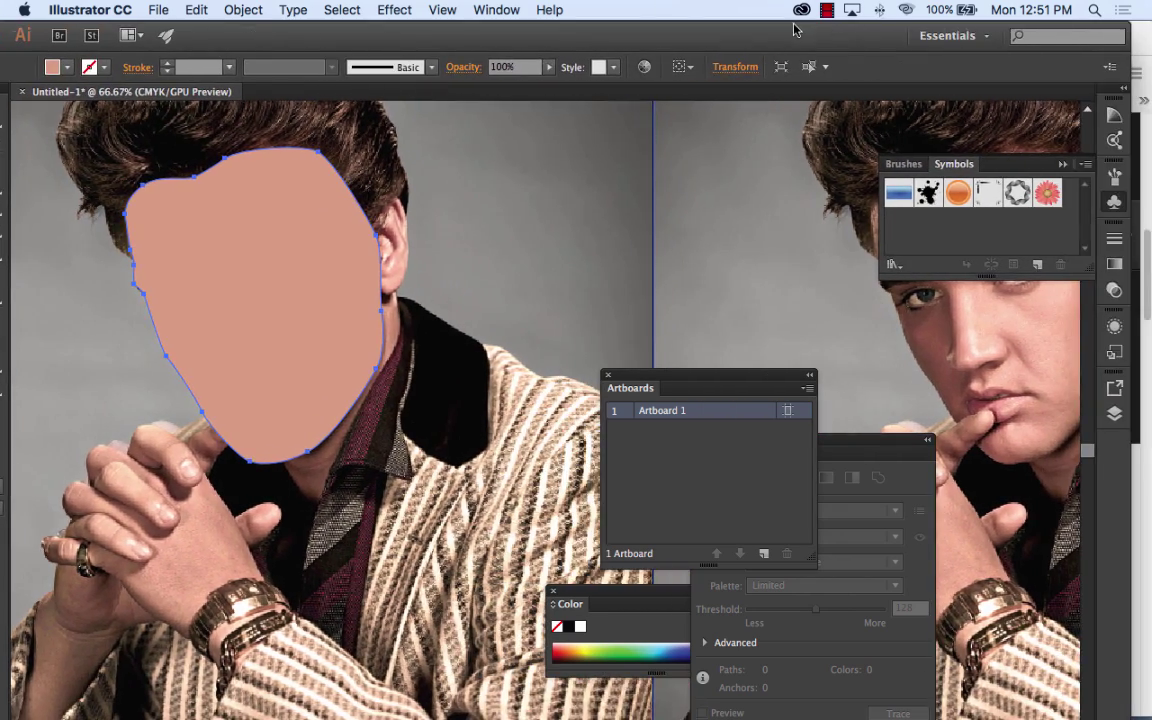
pyautogui.moveTo(1132, 528); pyautogui.dragTo(1066, 528)
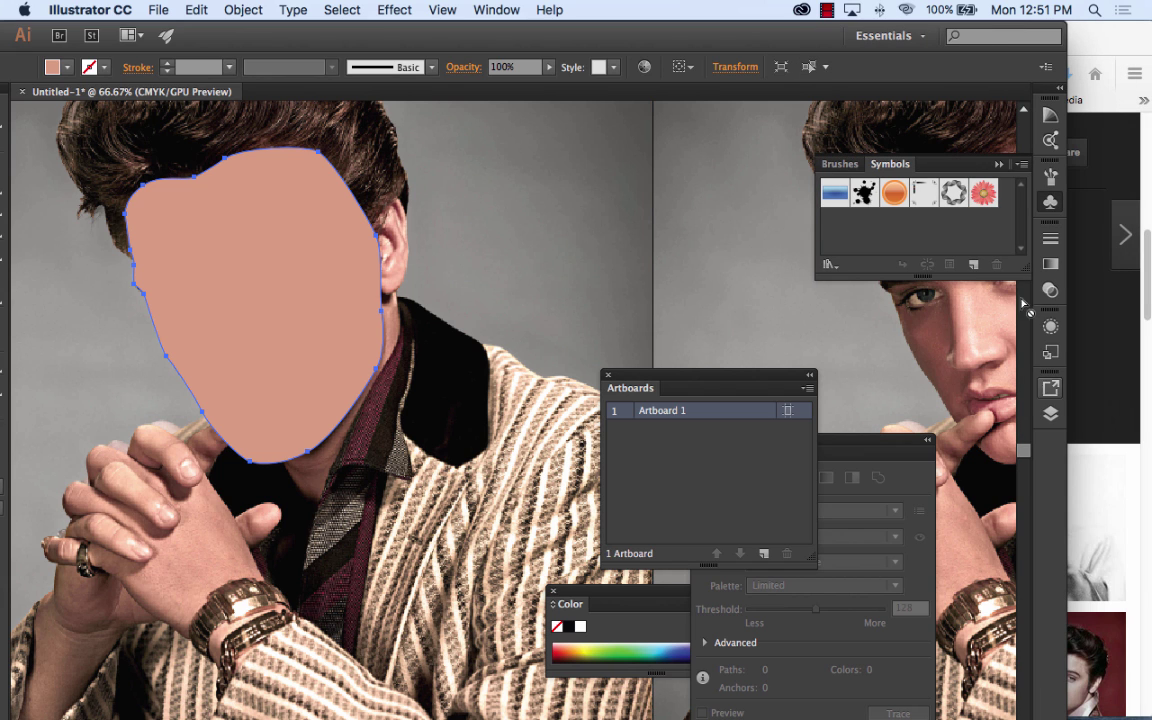
pyautogui.moveTo(498, 35); pyautogui.dragTo(557, 36)
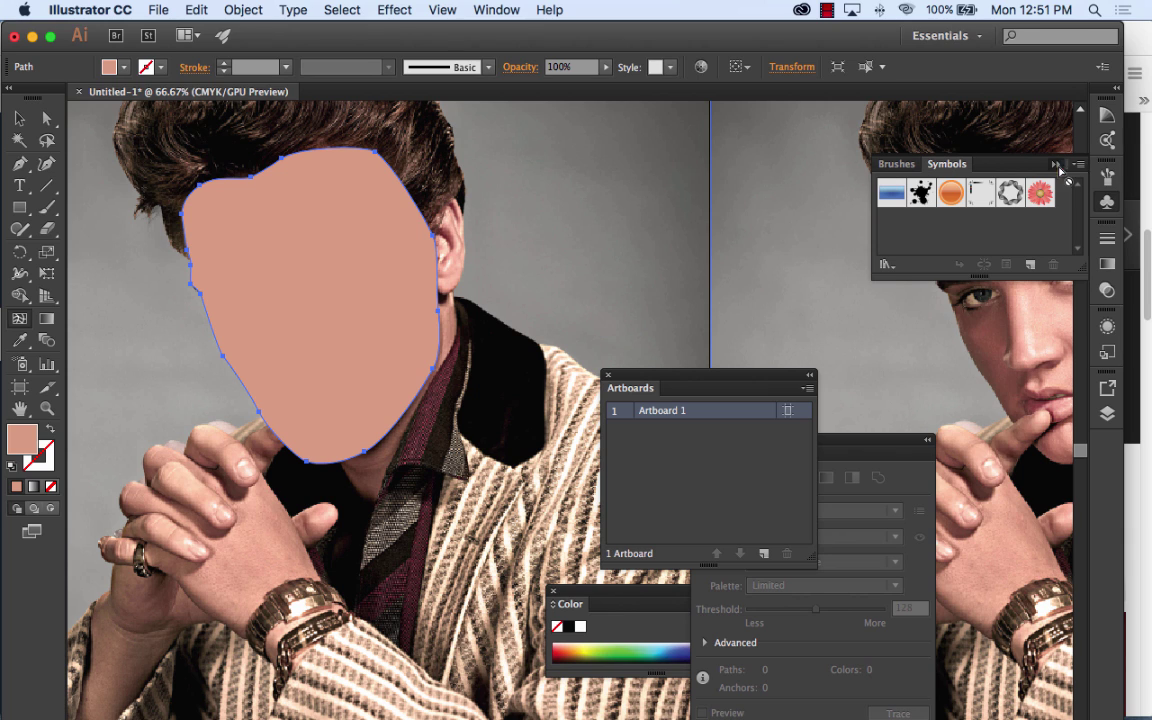
# Step: Clear the floating Symbols, Artboards, Image Trace and Color panels off the artwork
pyautogui.click(947, 164)
pyautogui.click(606, 377)
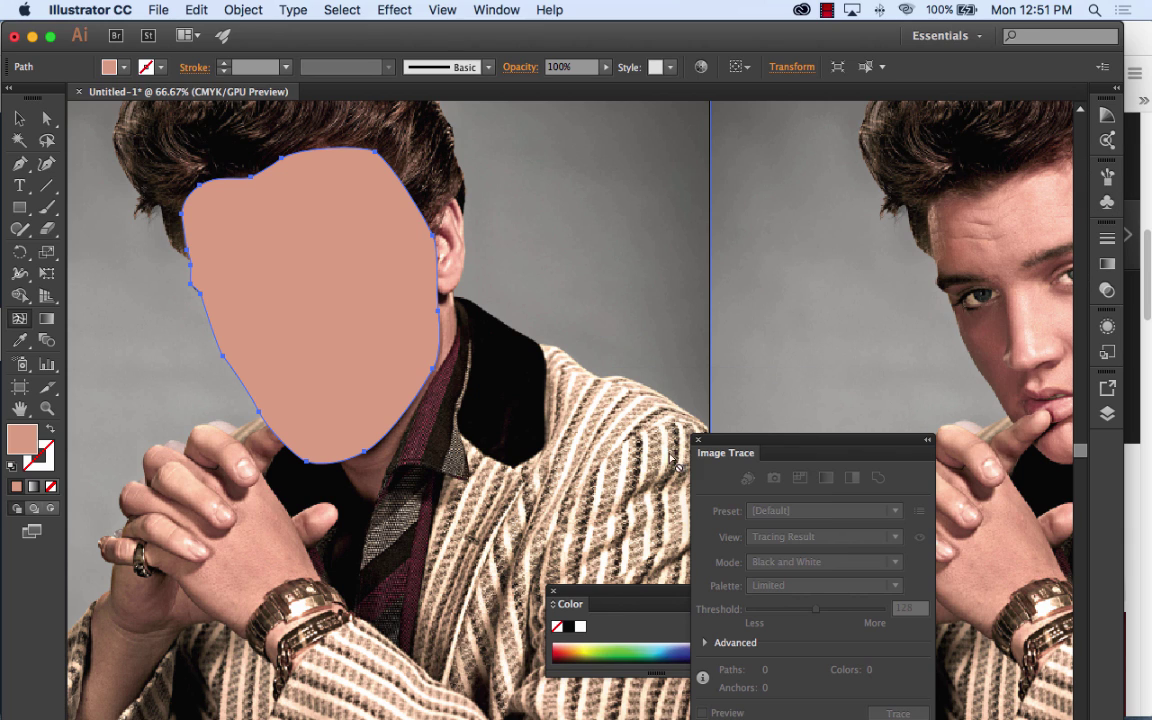
pyautogui.click(697, 439)
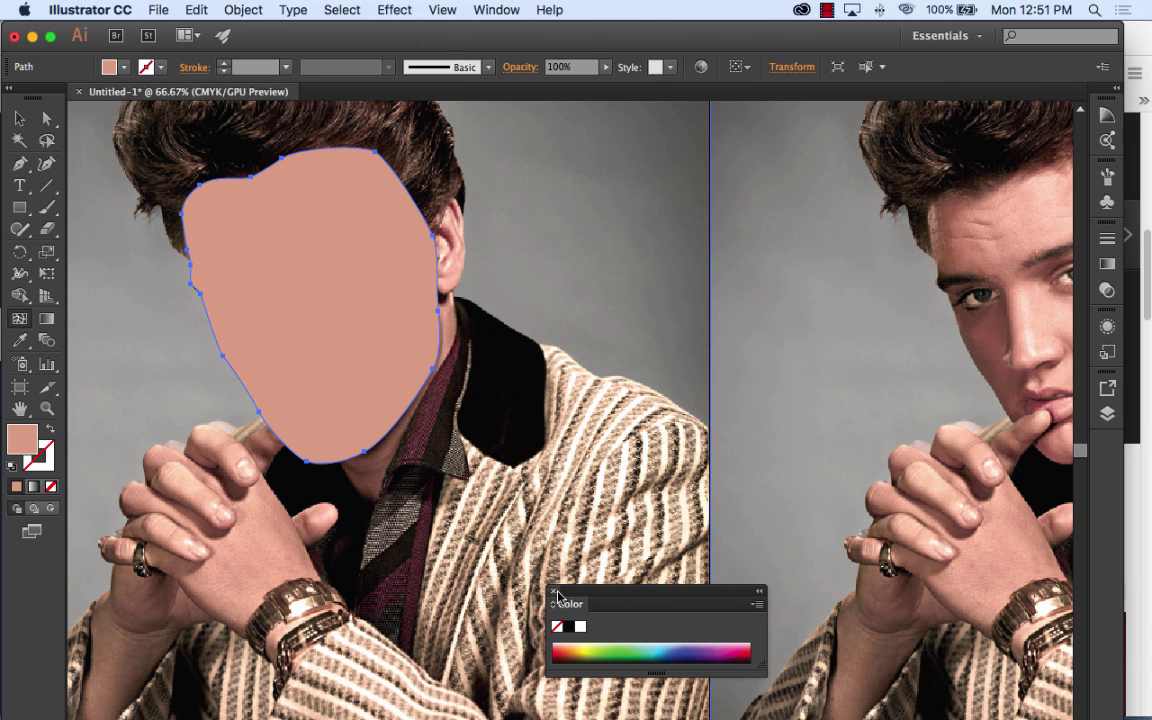
pyautogui.click(553, 591)
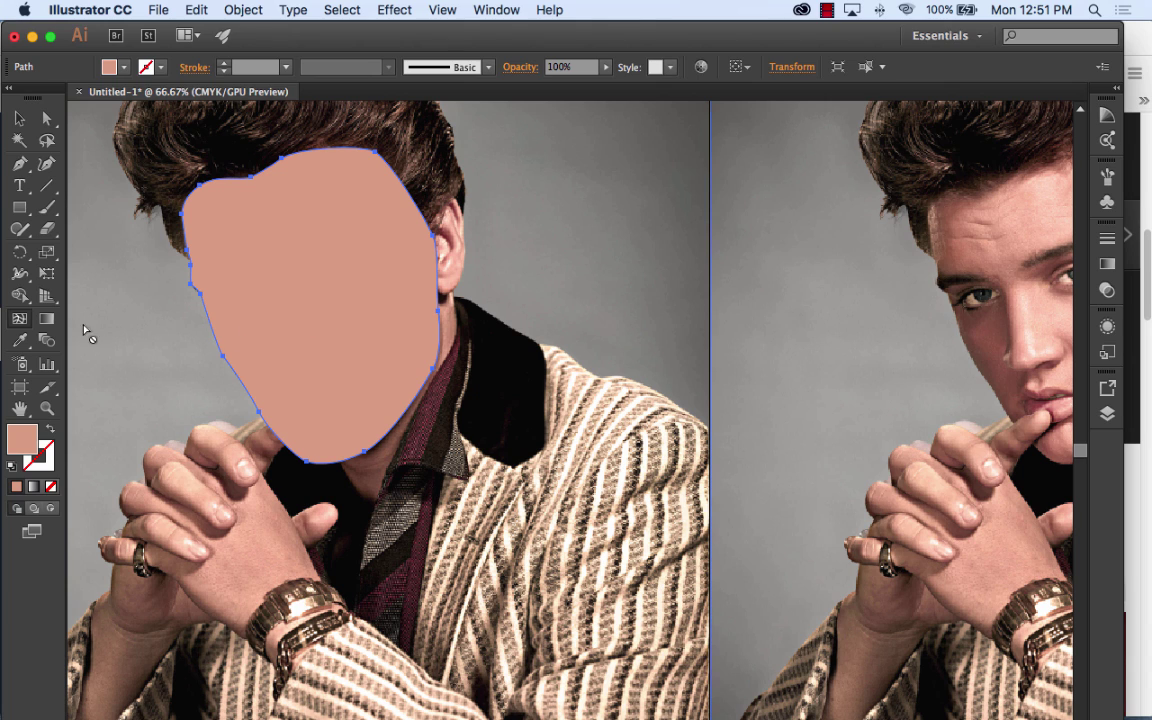
# Step: Add four mesh points to the face shape with the Mesh tool: mid-face, far side of the forehead, near cheek and above the chin
pyautogui.click(19, 340)
pyautogui.click(19, 118)
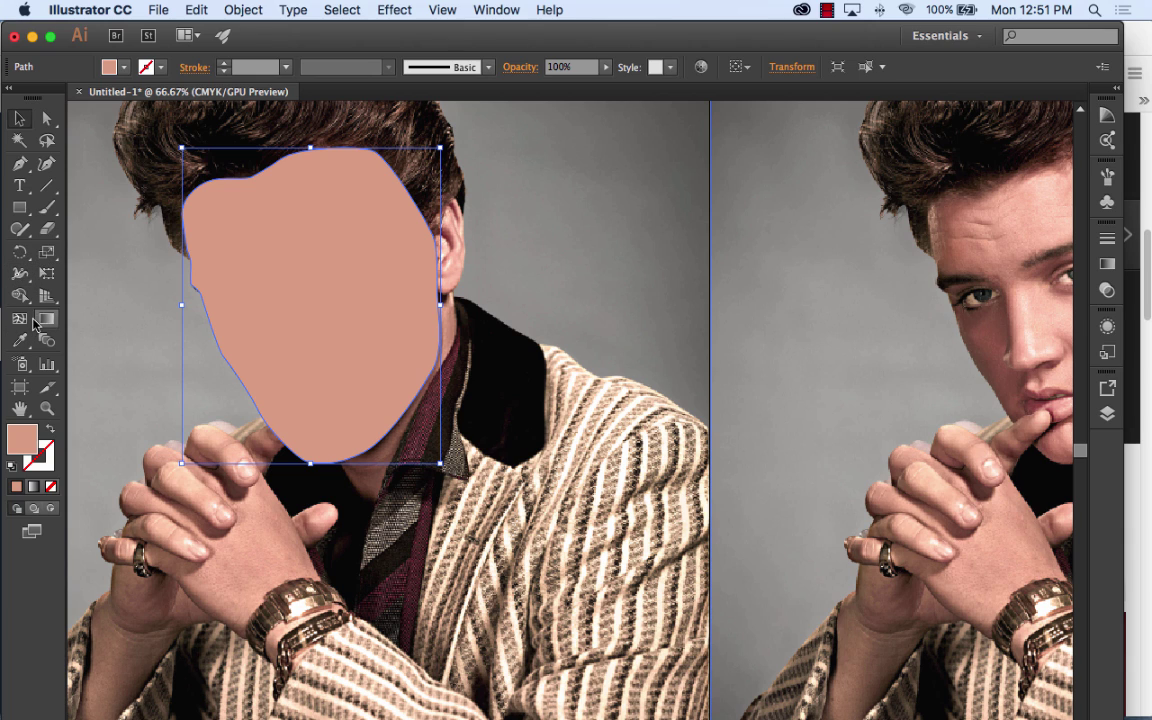
pyautogui.click(18, 320)
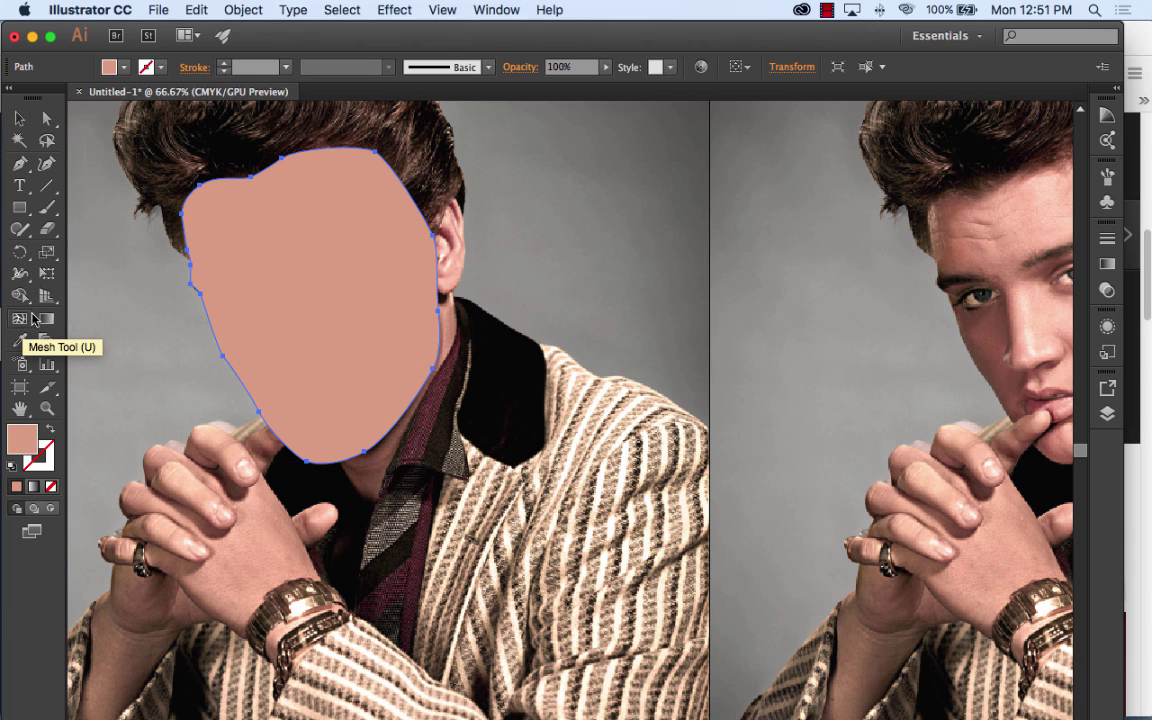
pyautogui.click(268, 307)
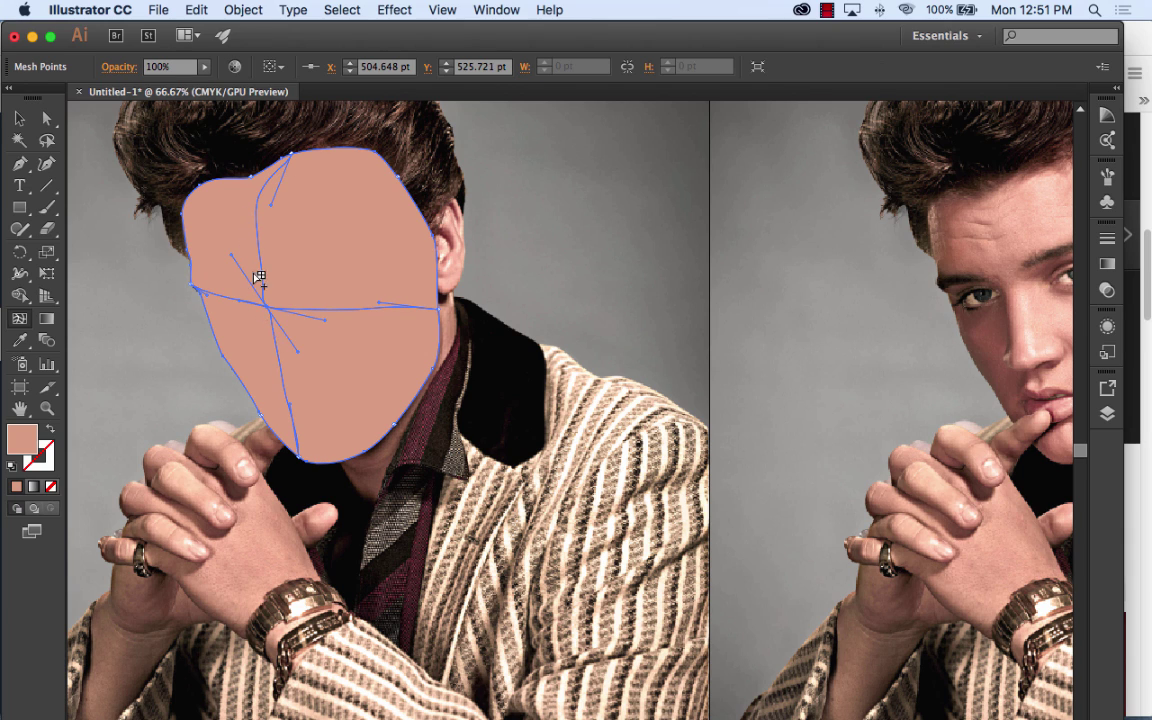
pyautogui.click(221, 230)
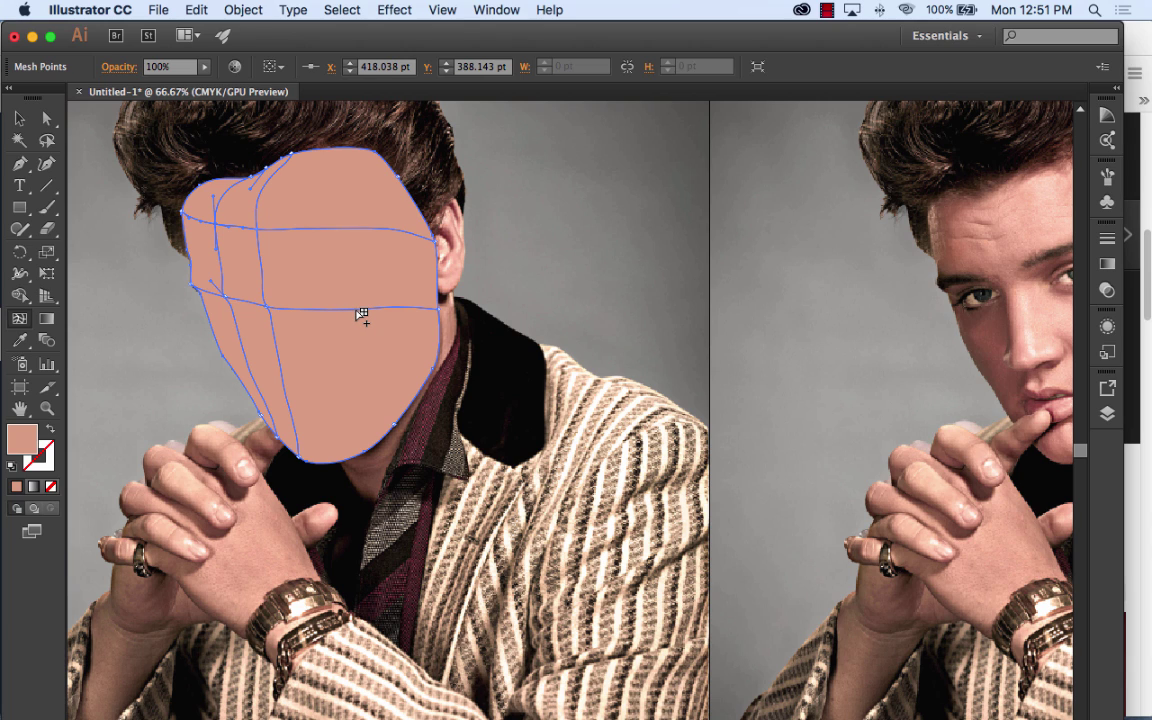
pyautogui.click(360, 312)
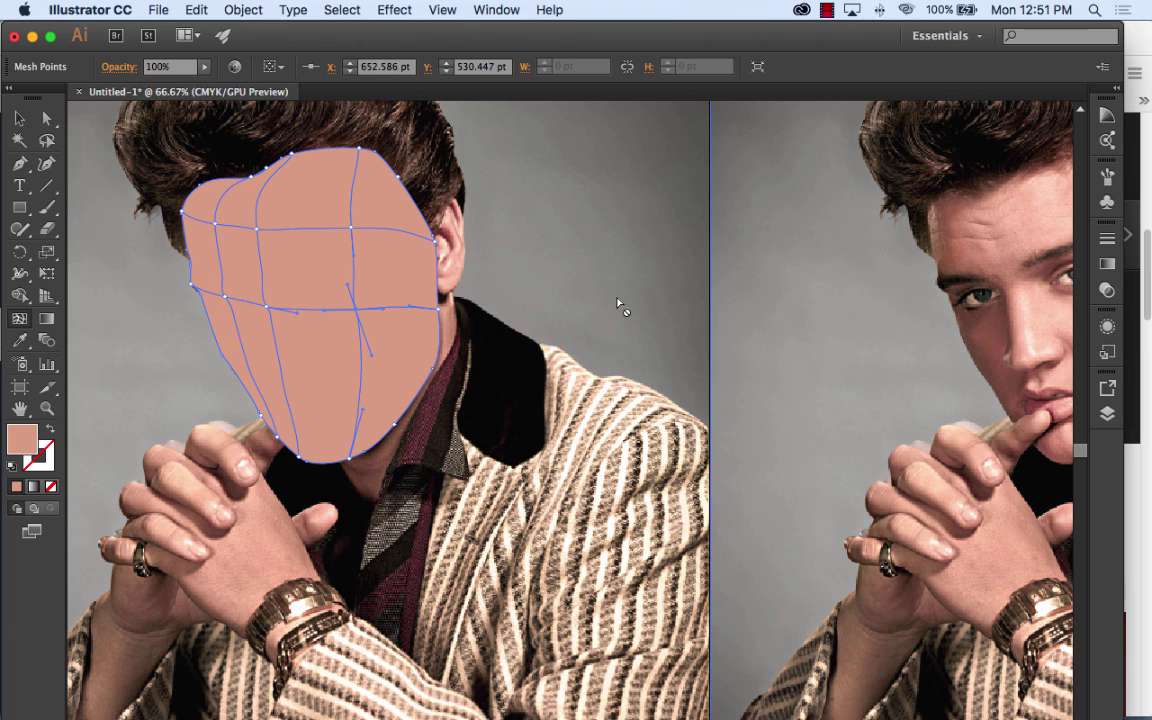
pyautogui.click(290, 400)
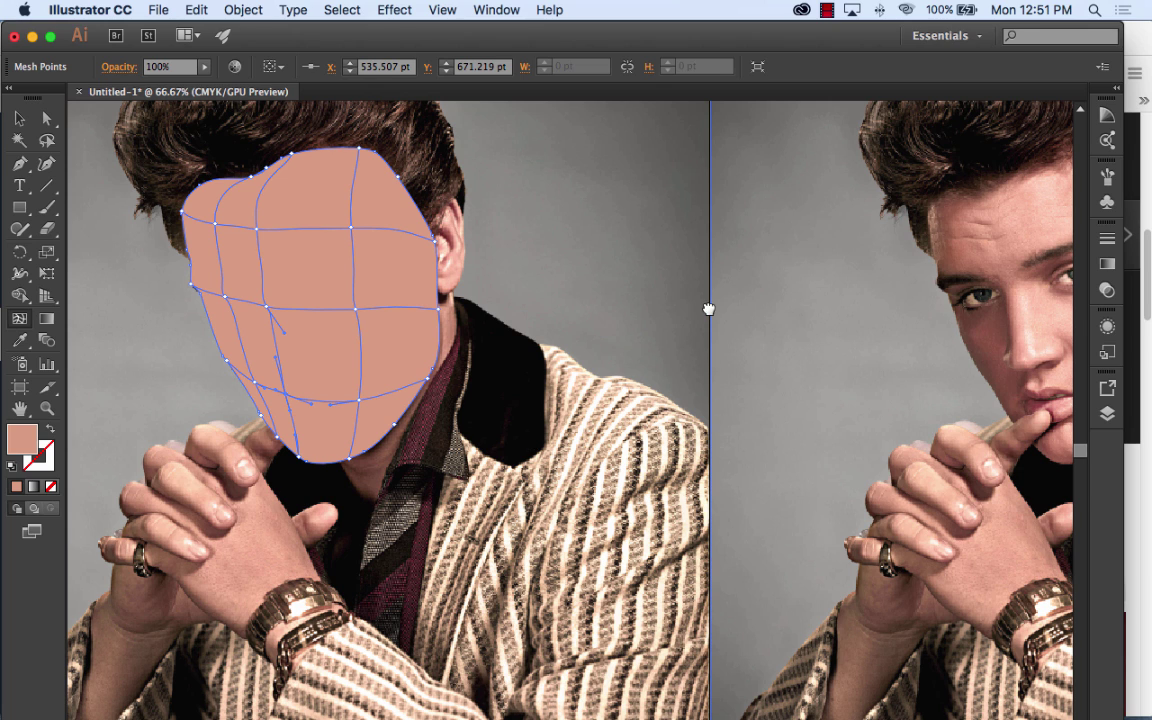
# Step: Color the mesh point on the far side of the forehead with a reddish brown sampled from the duplicate portrait's forehead
pyautogui.moveTo(710, 309); pyautogui.dragTo(617, 301)
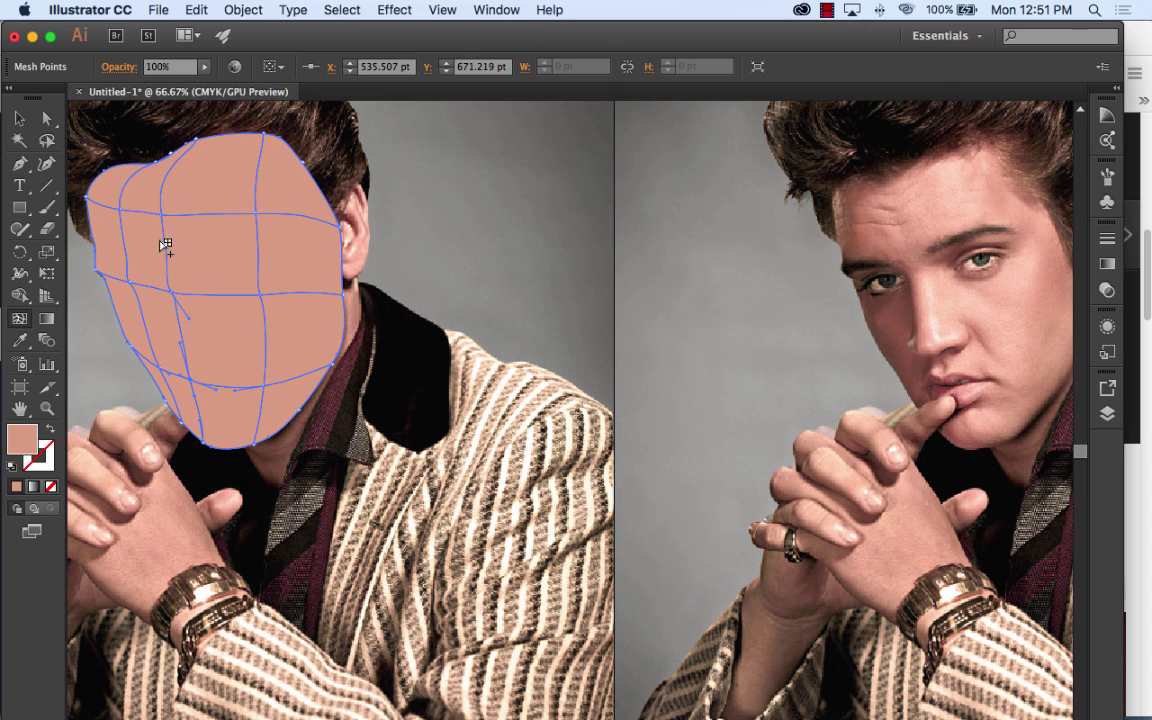
pyautogui.click(44, 120)
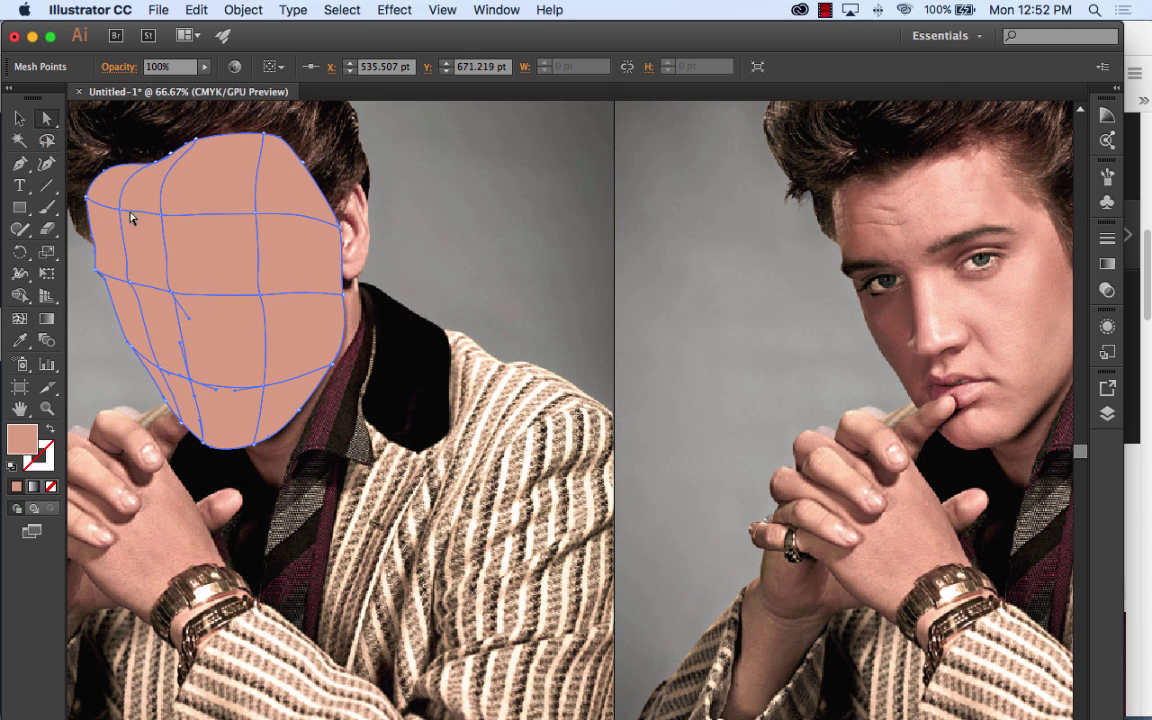
pyautogui.moveTo(120, 209); pyautogui.dragTo(120, 211)
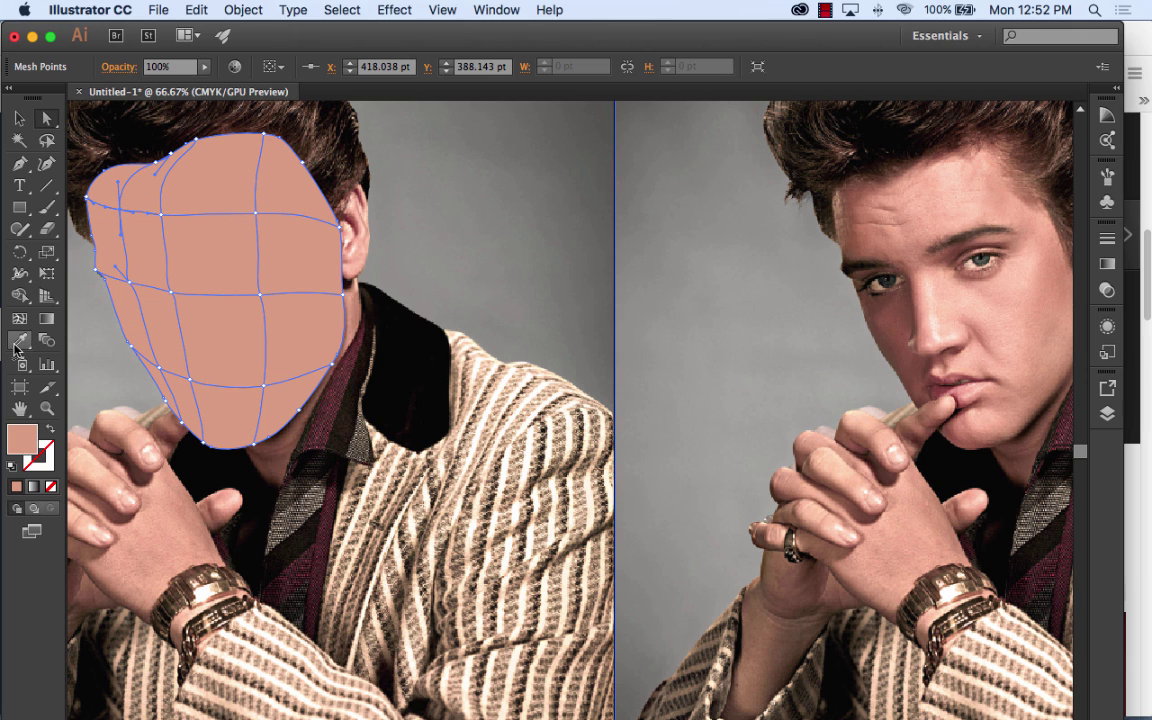
pyautogui.click(19, 340)
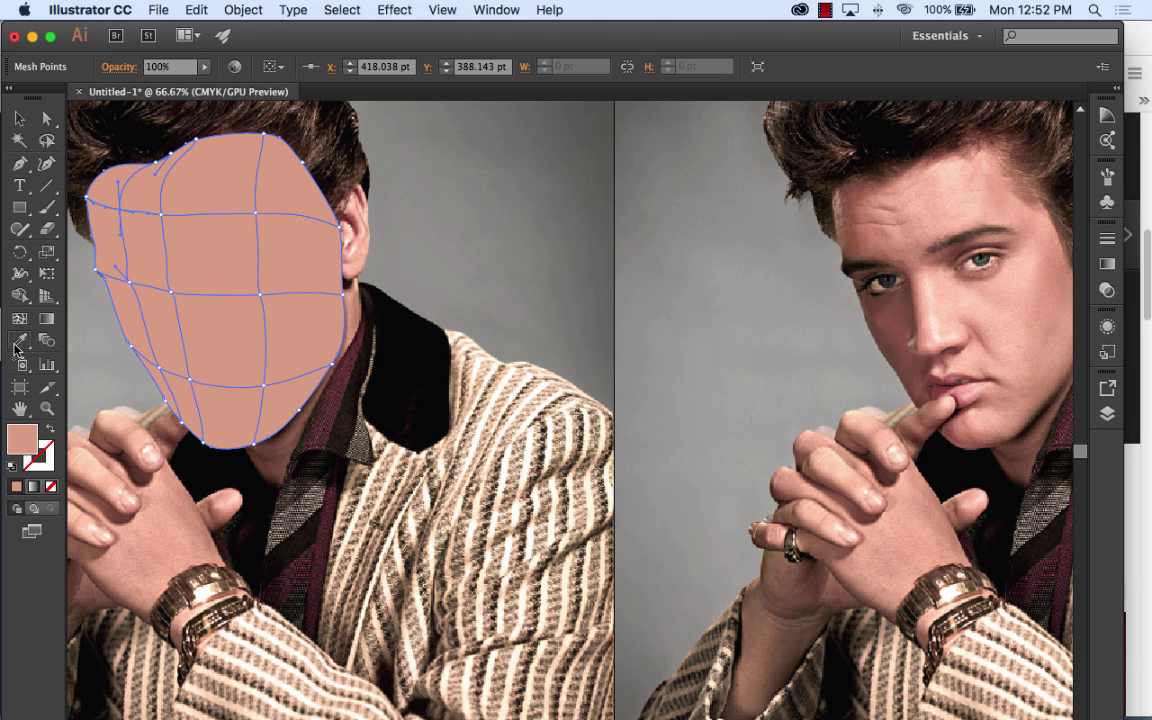
pyautogui.click(860, 203)
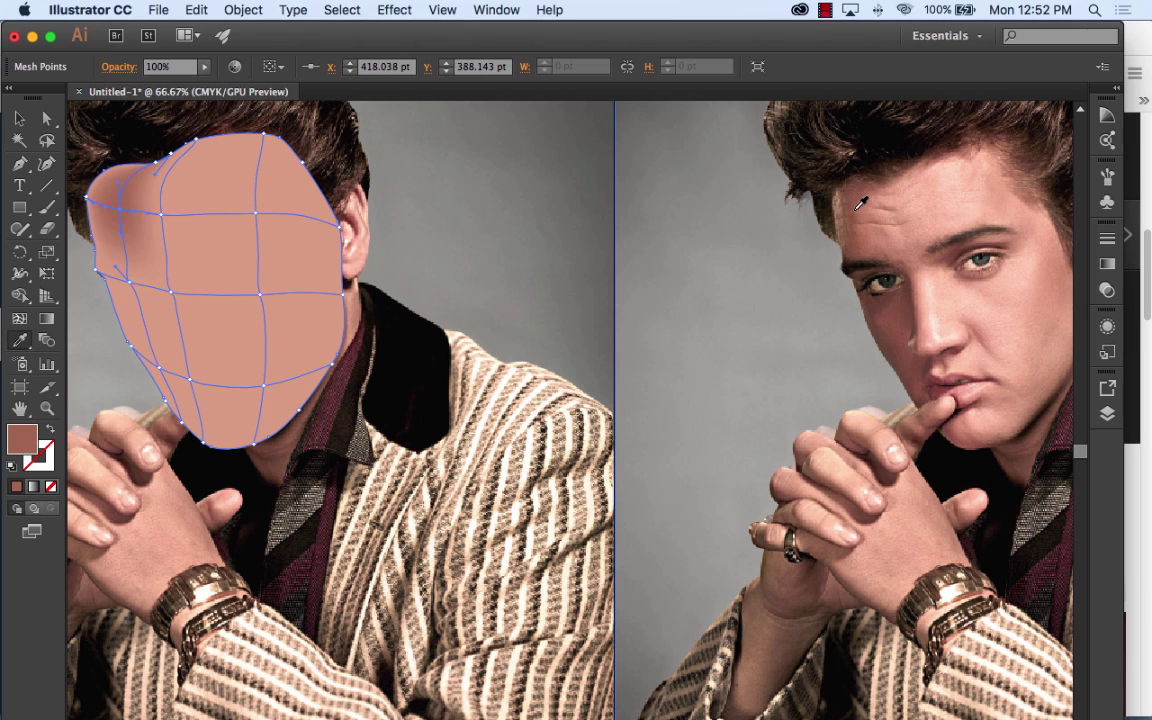
# Step: Color the mesh point on the forehead's hairline edge with a dark brown sampled from the duplicate portrait's hairline
pyautogui.press('a')
pyautogui.moveTo(160, 164); pyautogui.dragTo(166, 170)
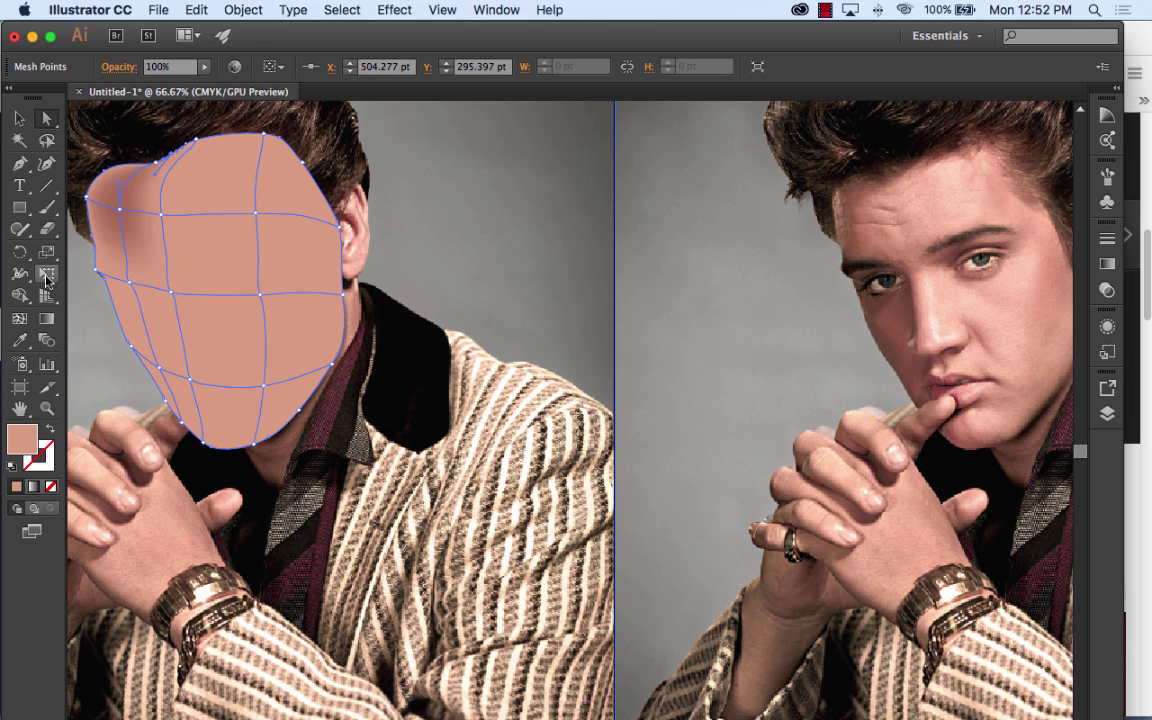
pyautogui.click(22, 343)
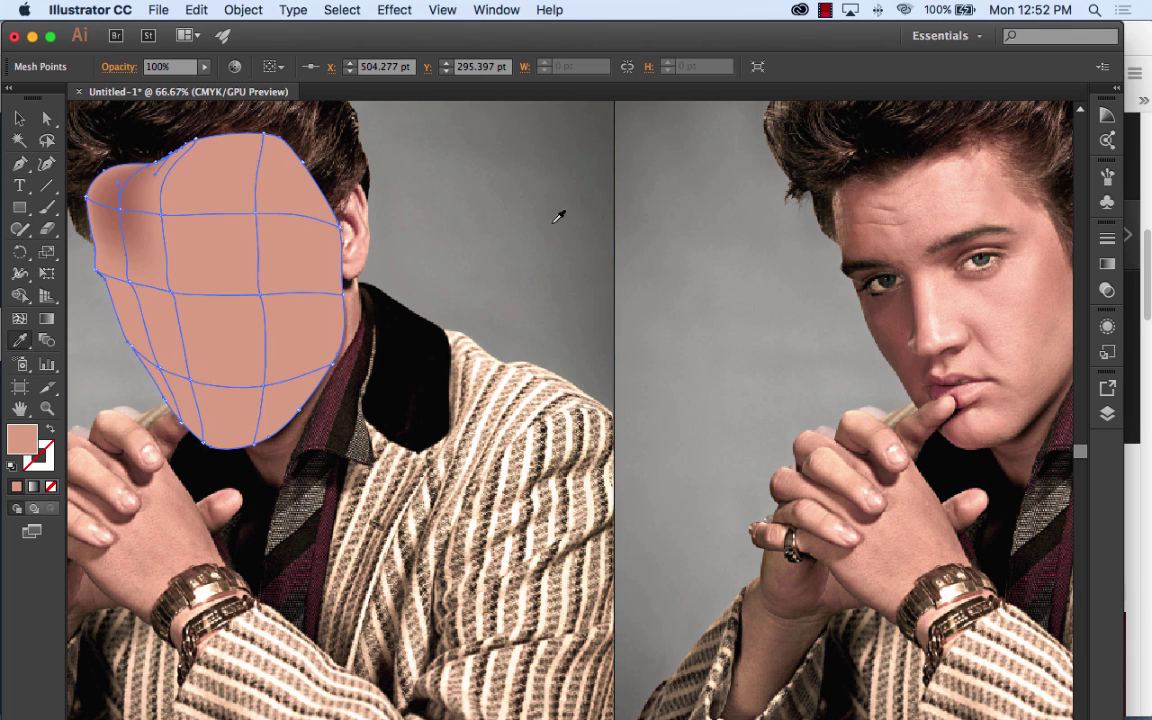
pyautogui.click(884, 173)
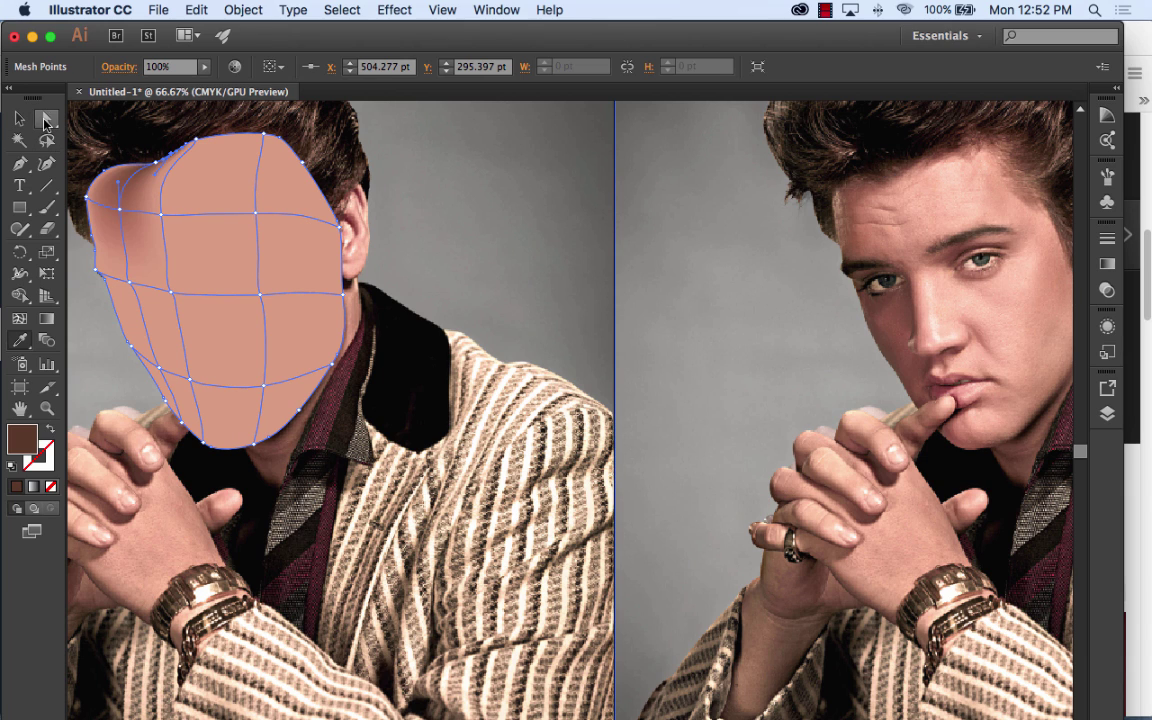
# Step: Color the eye-level mesh point on the far side of the face with a brown sampled above the duplicate portrait's far eyebrow
pyautogui.click(44, 120)
pyautogui.click(130, 282)
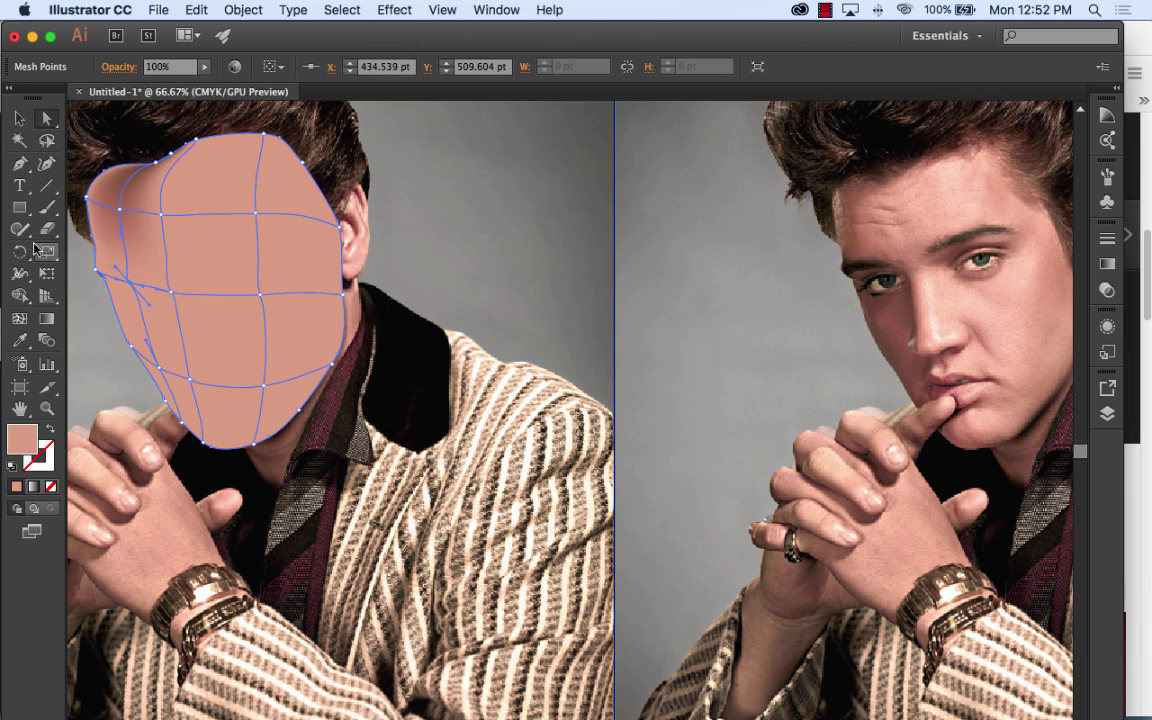
pyautogui.click(19, 340)
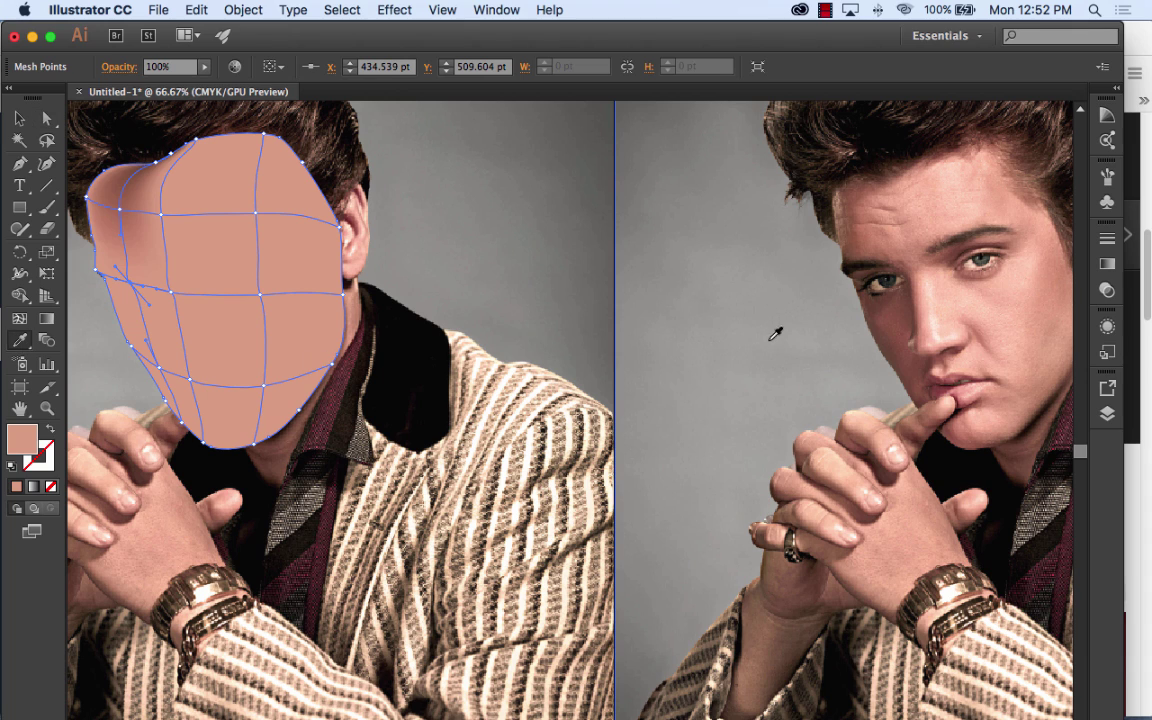
pyautogui.click(864, 251)
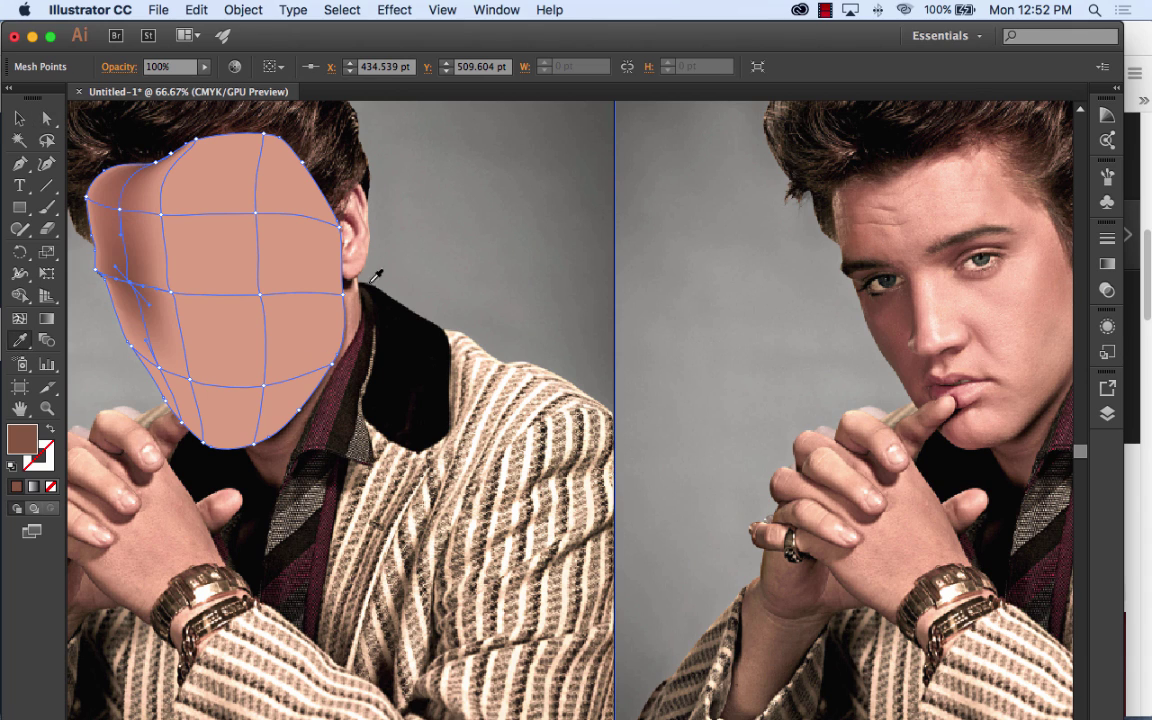
# Step: Color the inner mesh point on the lower far cheek with a dark reddish brown sampled just below the duplicate portrait's nose
pyautogui.click(46, 118)
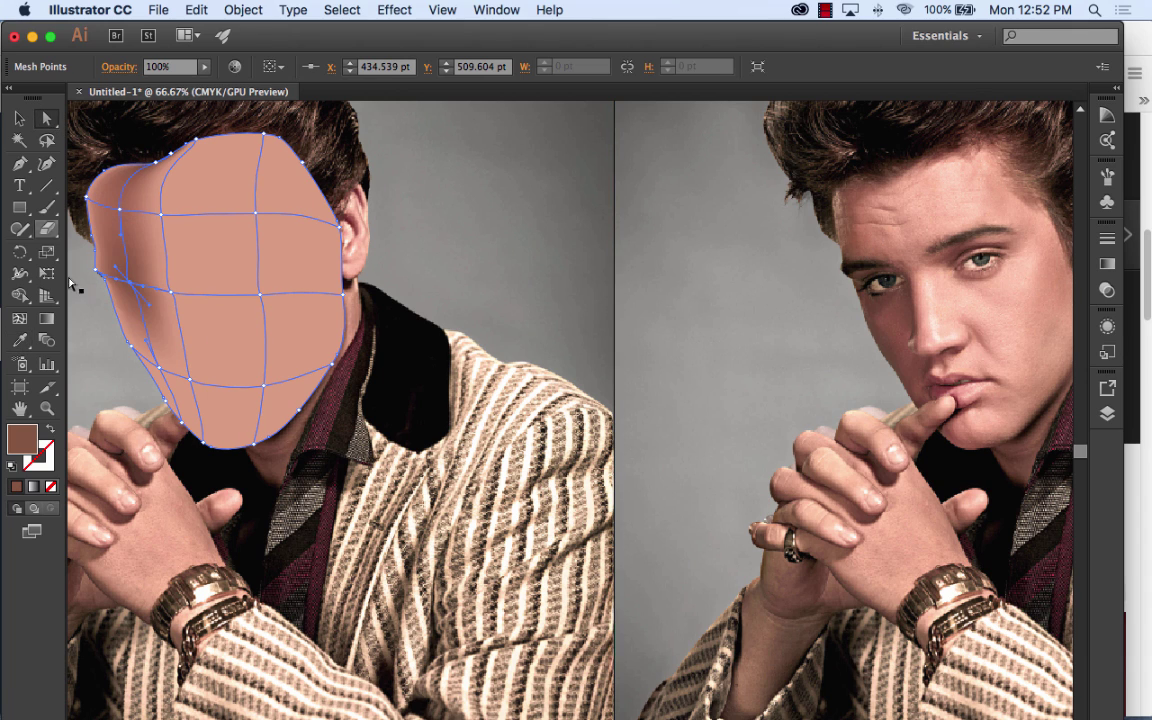
pyautogui.click(160, 371)
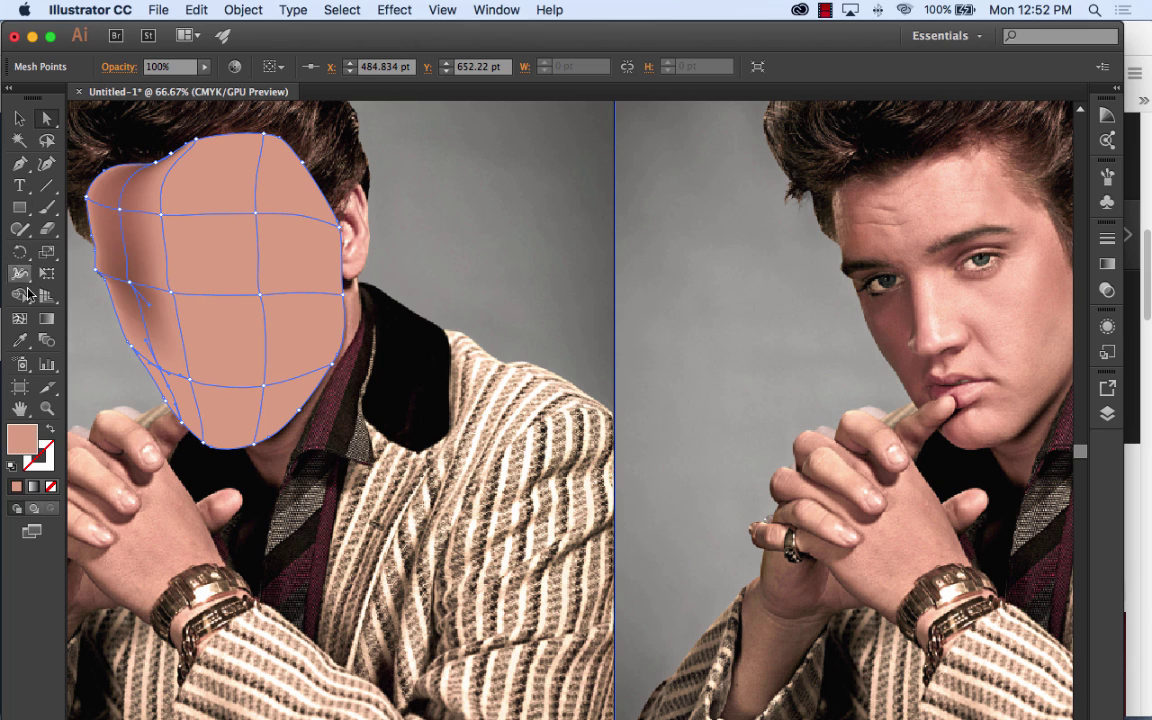
pyautogui.click(18, 342)
pyautogui.click(918, 358)
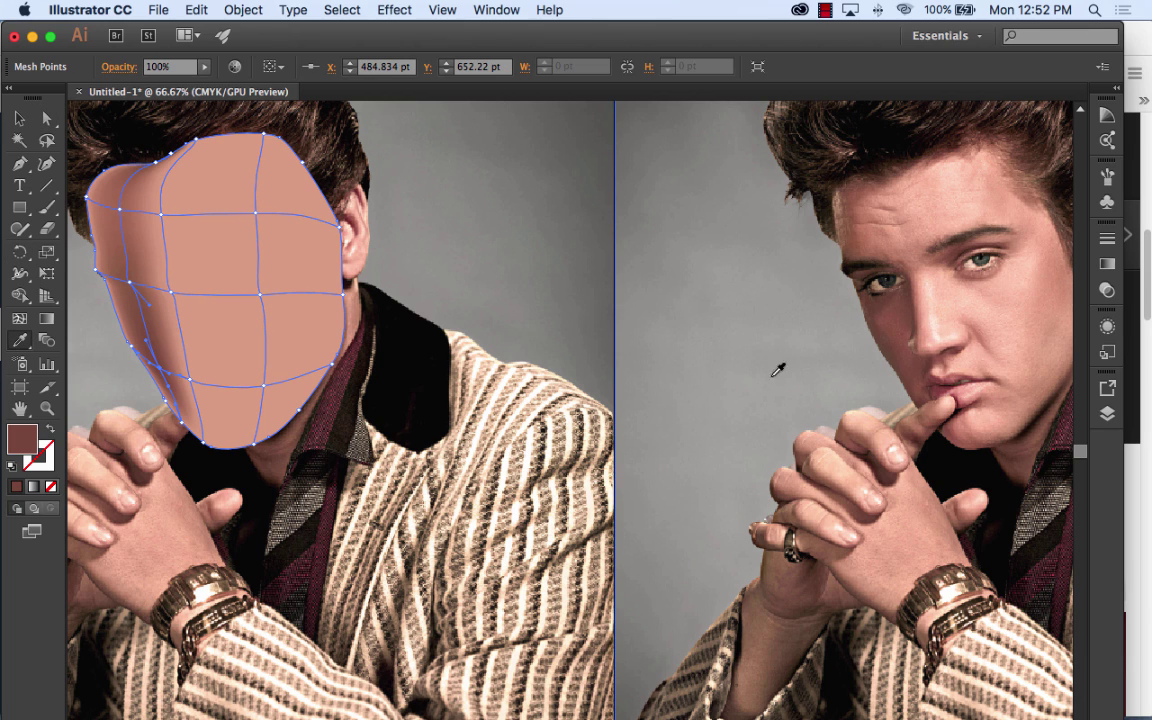
# Step: Color the mesh point on the far cheek's outline with a dark brown sampled from the duplicate portrait's cheek edge
pyautogui.click(46, 118)
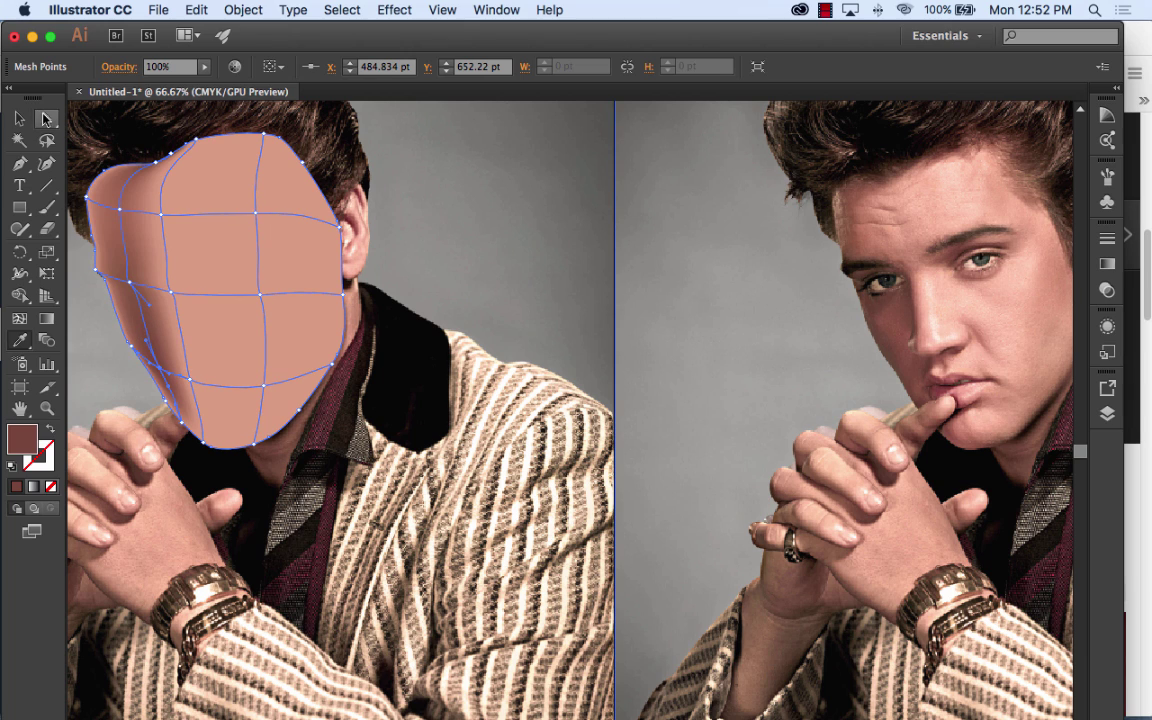
pyautogui.click(129, 343)
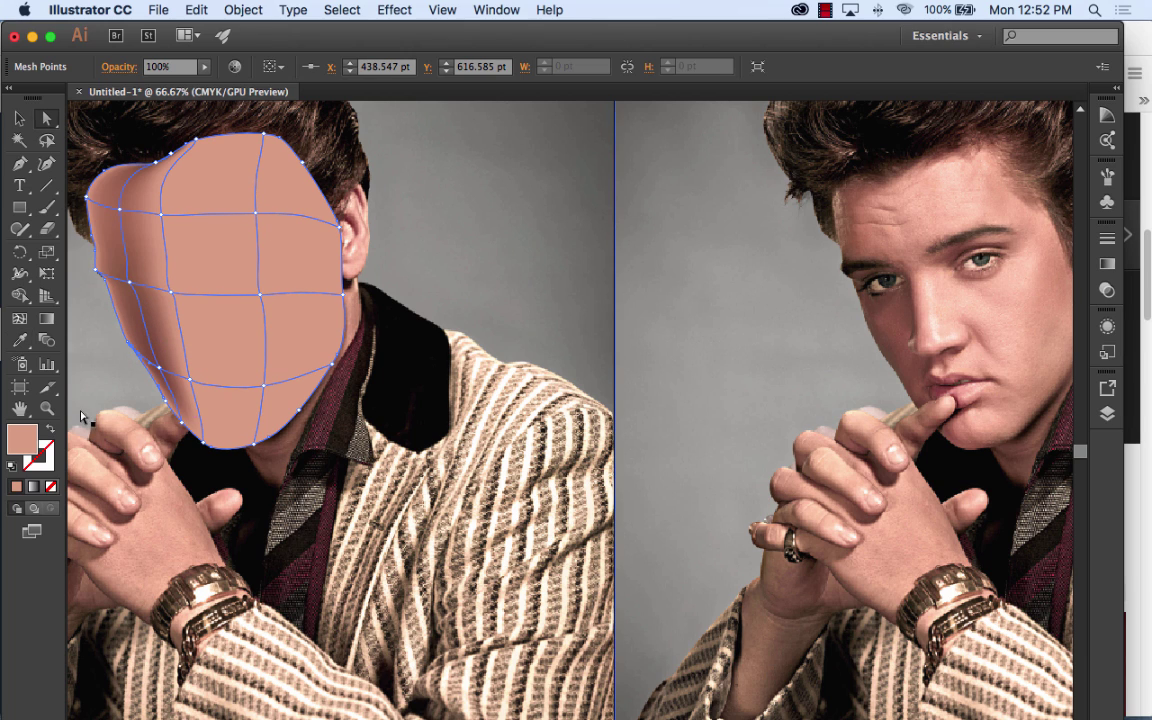
pyautogui.click(20, 342)
pyautogui.click(883, 345)
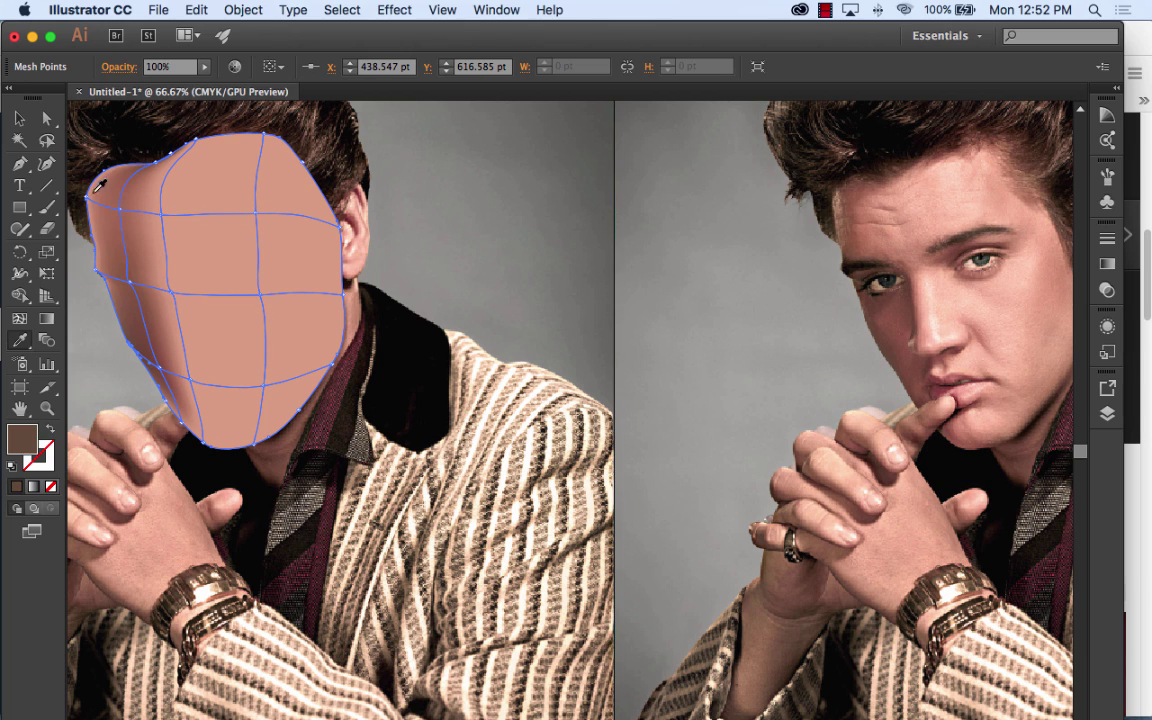
# Step: Color the mesh point on the far jaw outline near the chin with a dark reddish brown sampled from the duplicate portrait's far cheek beside the mouth
pyautogui.press('a')
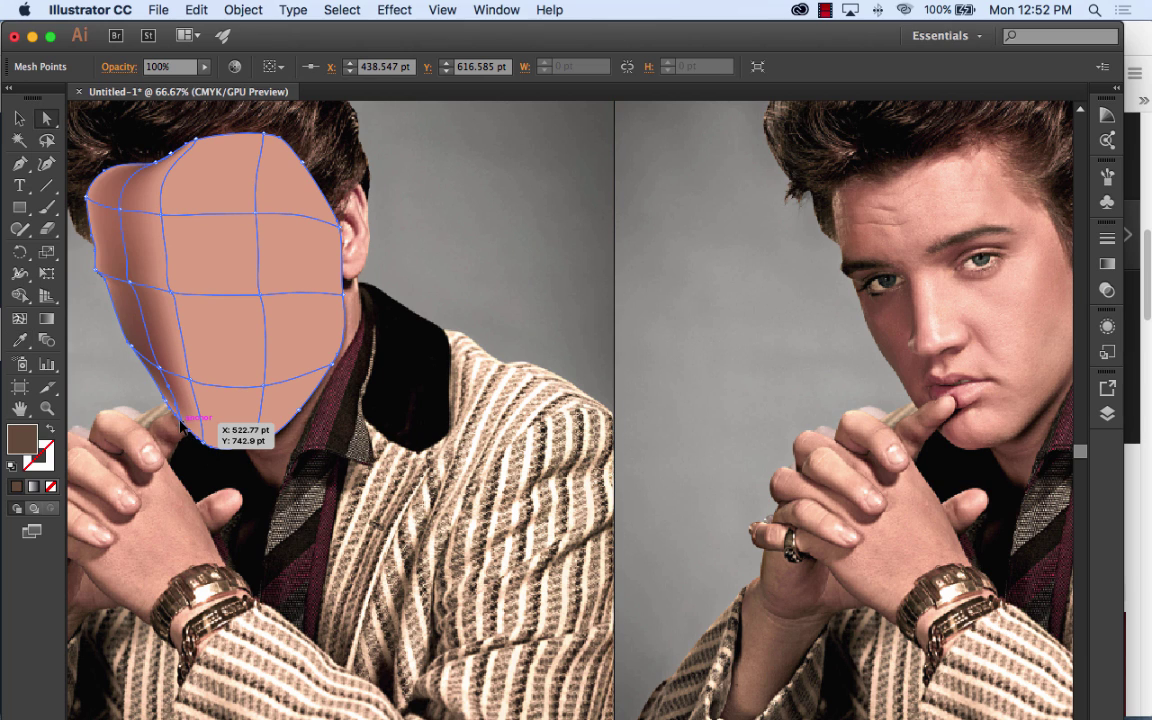
pyautogui.click(182, 426)
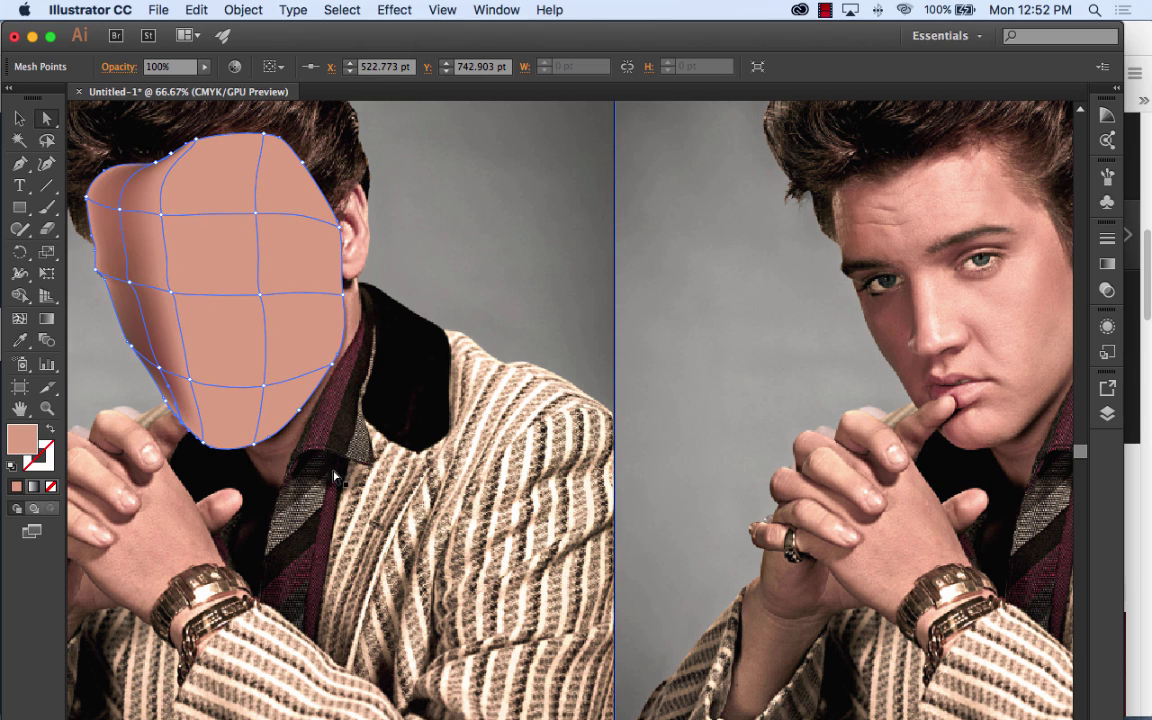
pyautogui.click(165, 399)
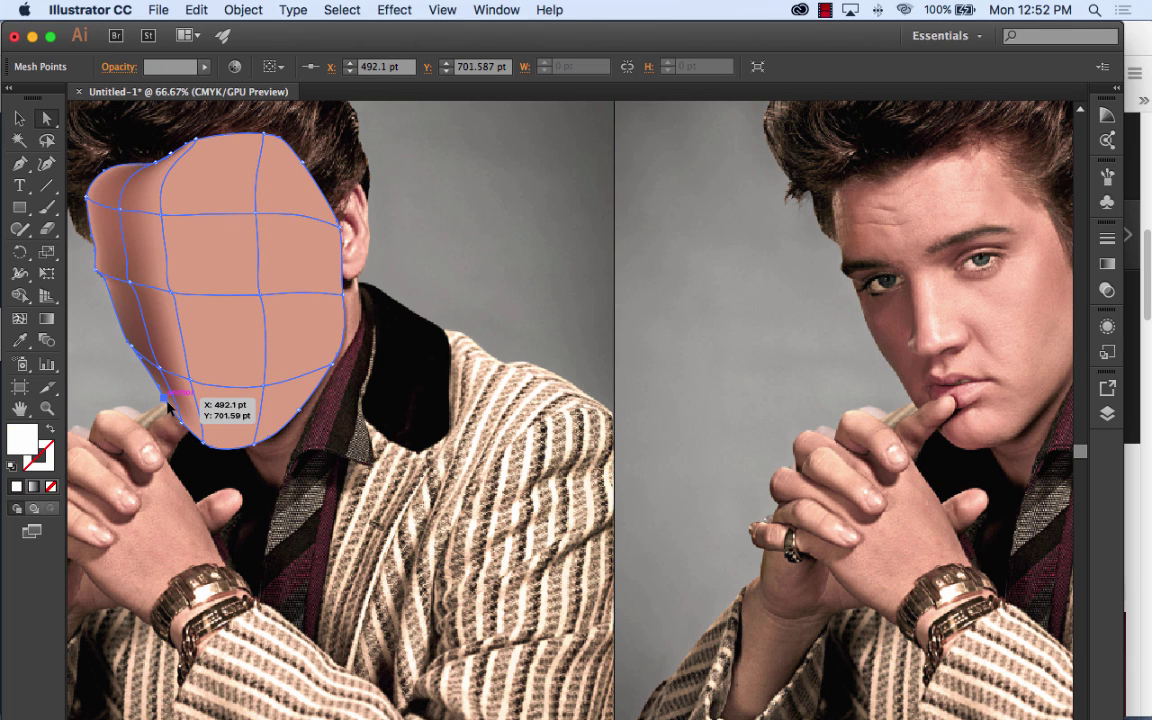
pyautogui.click(185, 427)
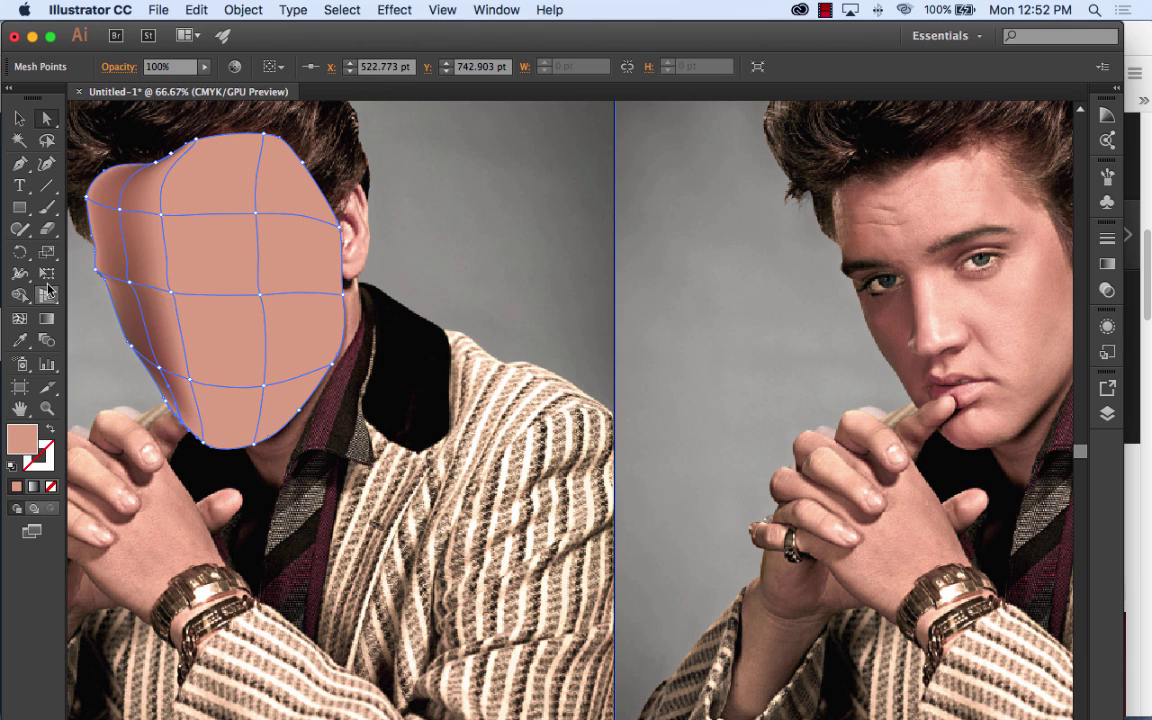
pyautogui.click(19, 340)
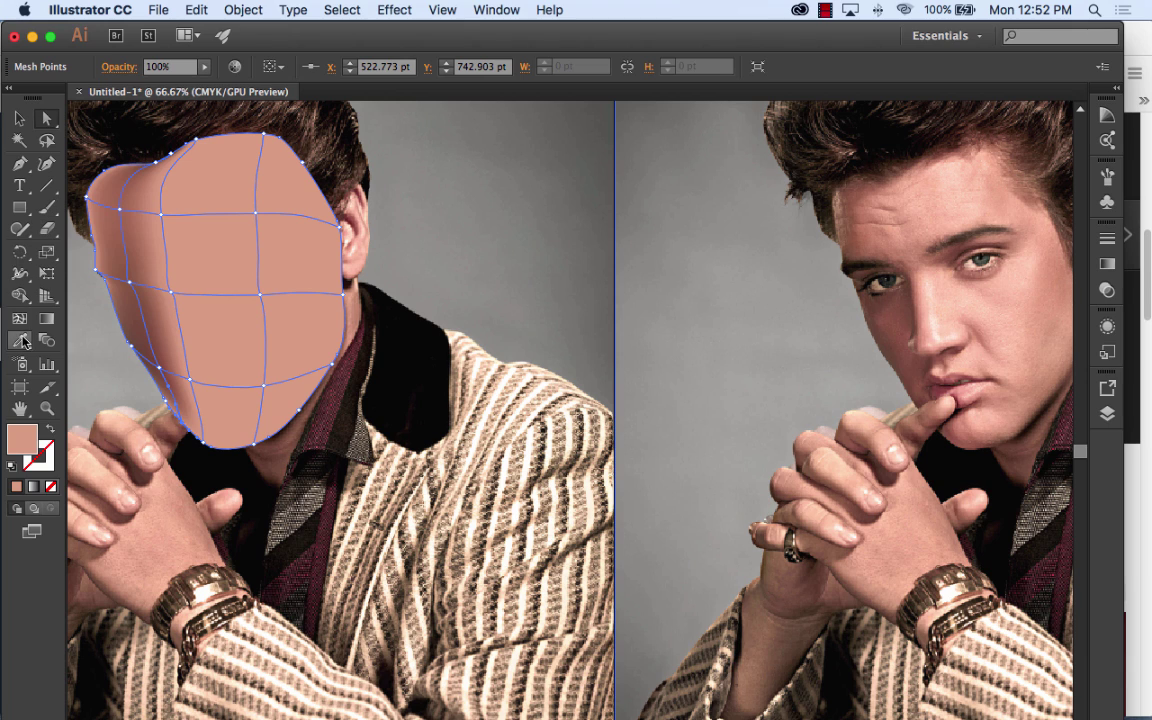
pyautogui.click(913, 382)
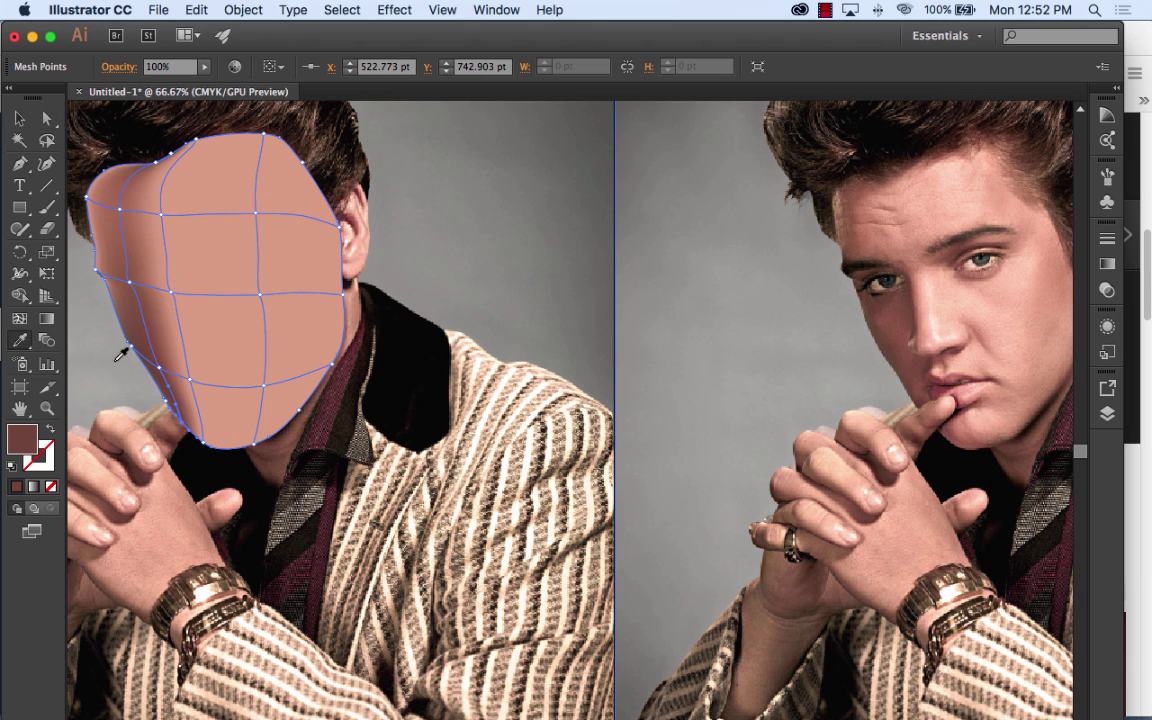
# Step: Color the inner mesh point on the near cheek with a light pink sampled from the duplicate portrait's near cheek below the eye
pyautogui.click(46, 118)
pyautogui.click(263, 297)
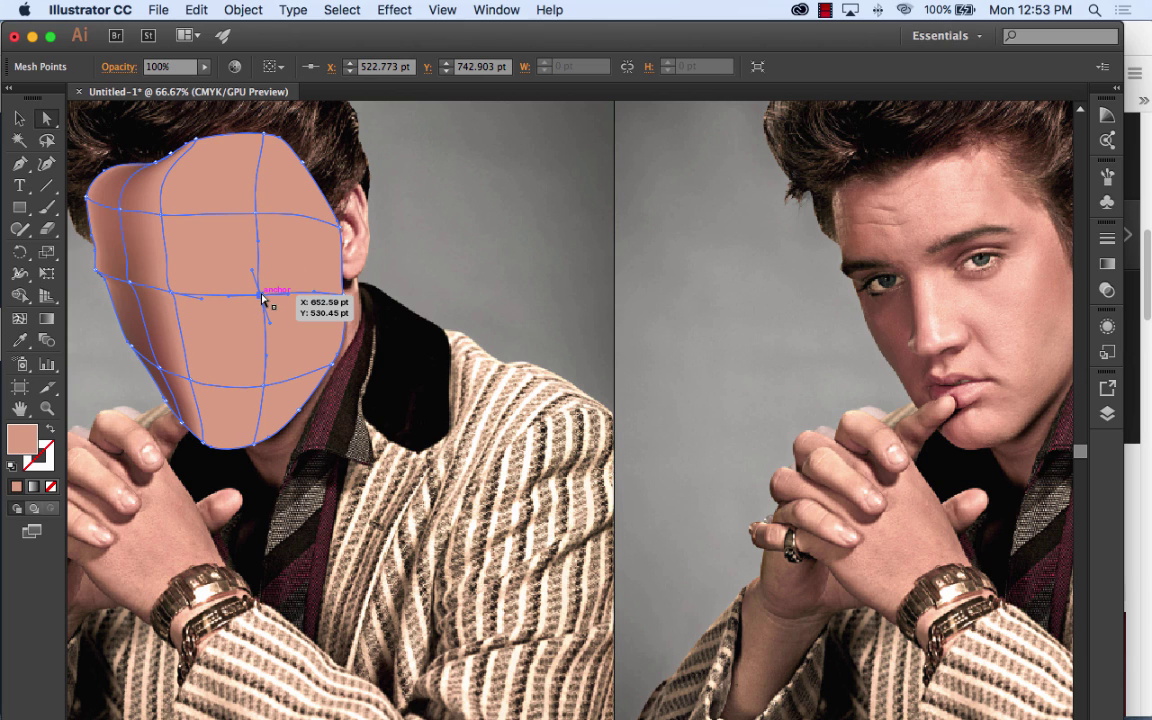
pyautogui.click(19, 340)
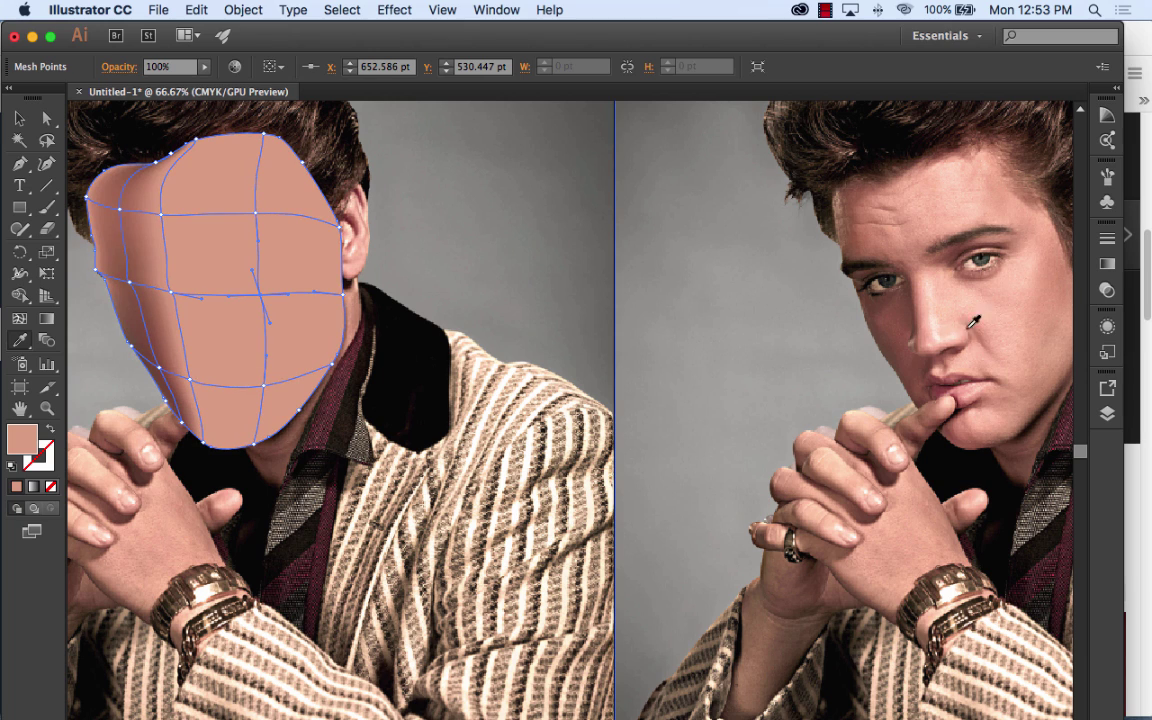
pyautogui.click(1030, 284)
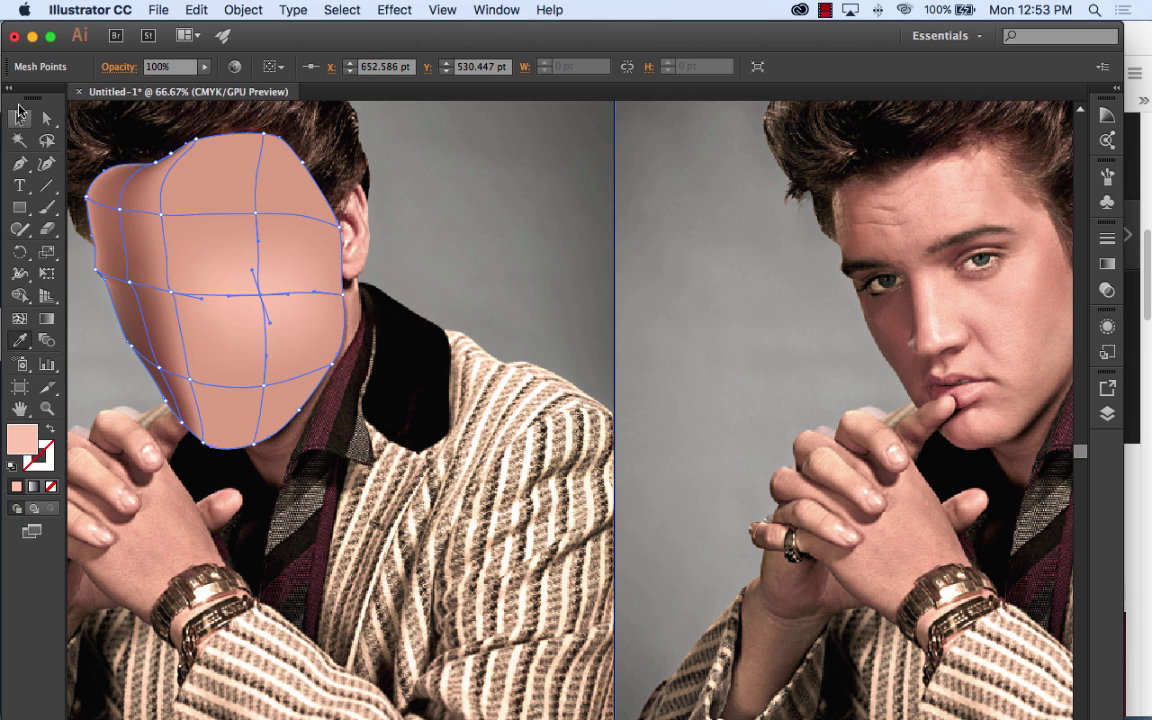
# Step: Color the inner mesh point on the near side of the forehead with a pale pink sampled from the duplicate portrait's forehead, and deselect the mesh
pyautogui.click(46, 117)
pyautogui.click(257, 214)
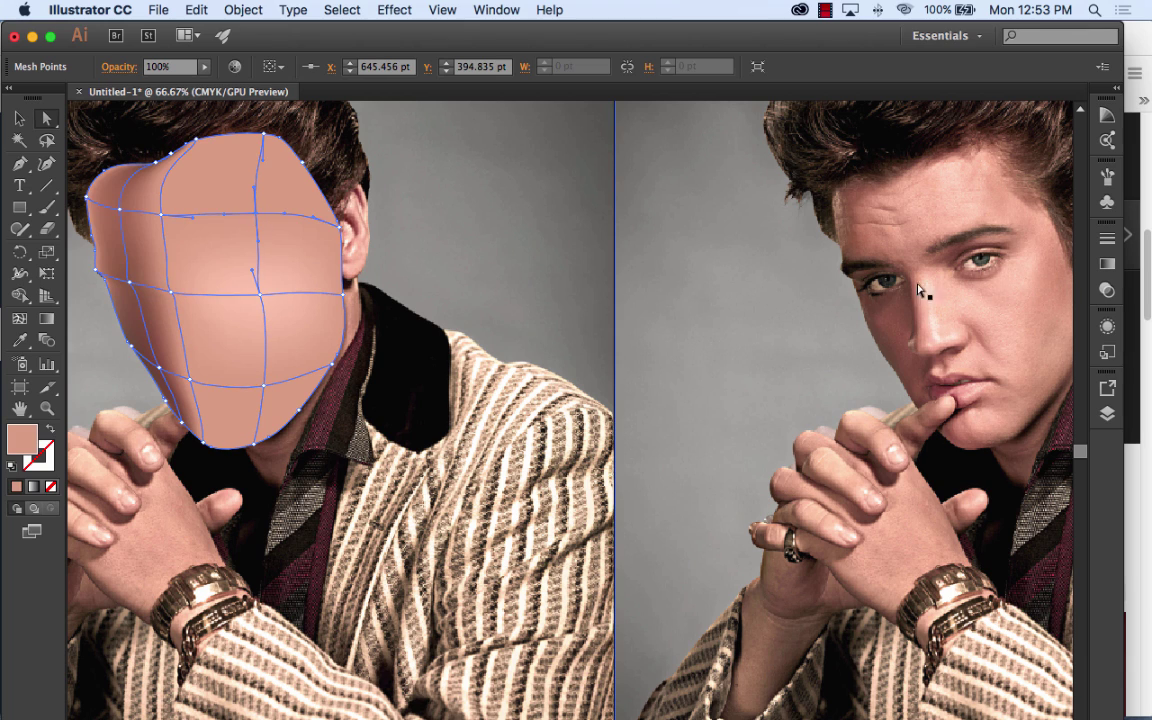
pyautogui.press('i')
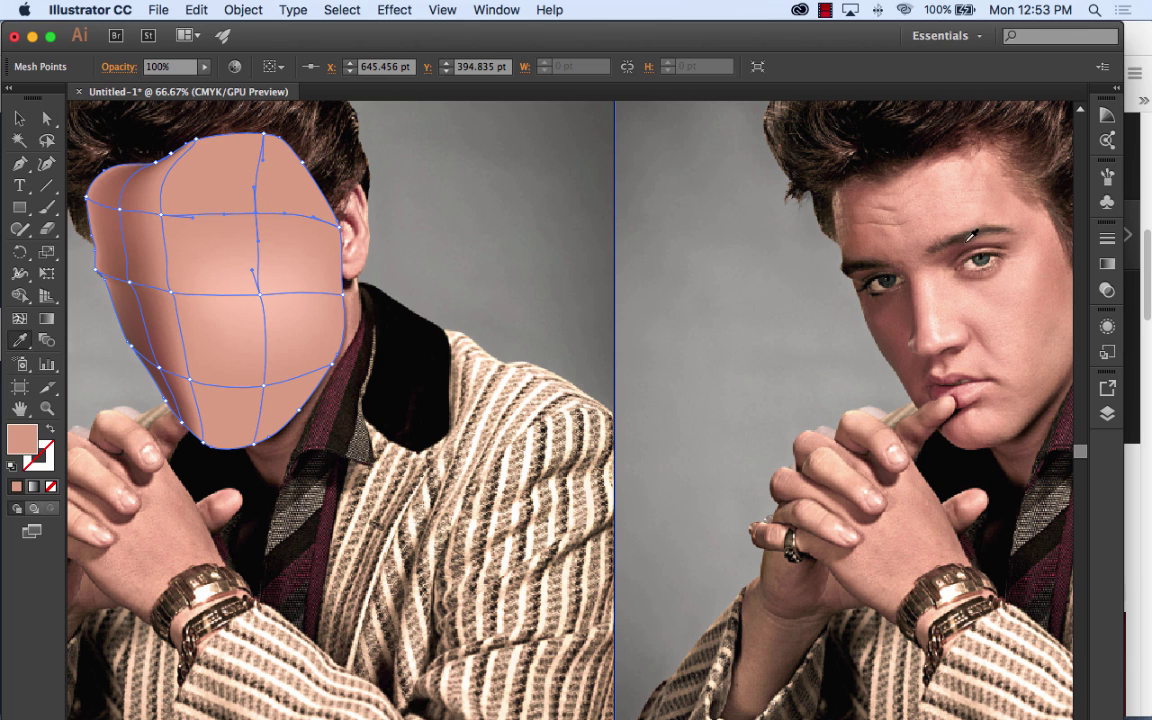
pyautogui.click(968, 186)
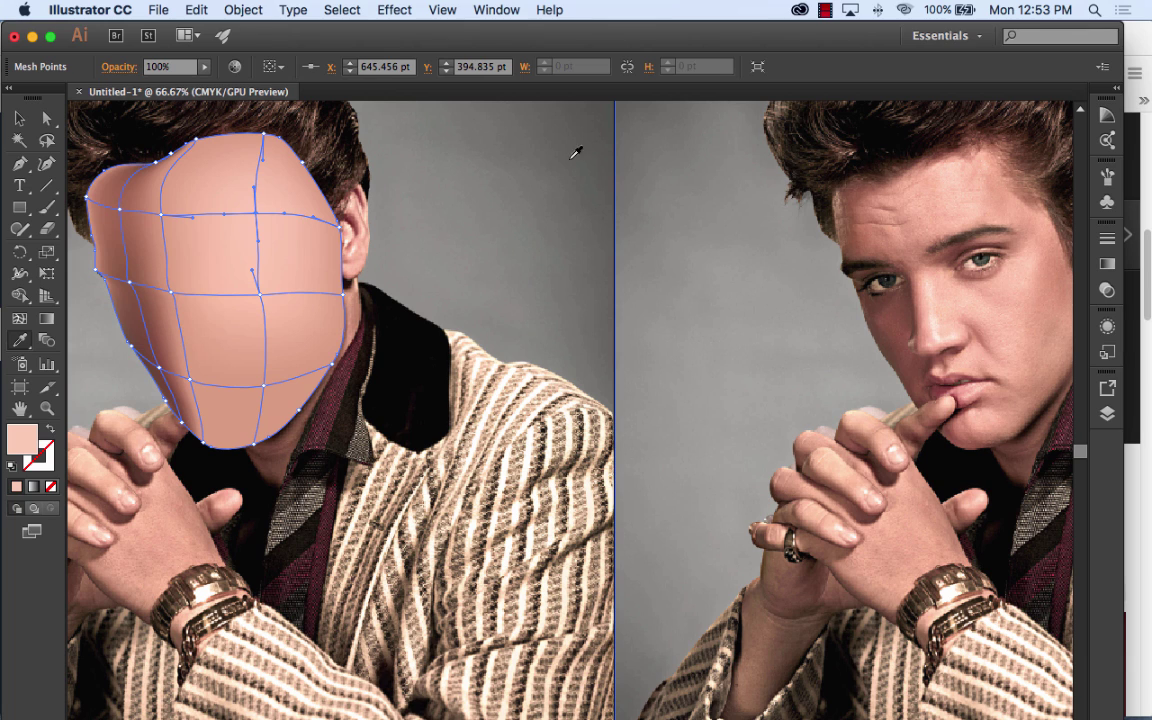
pyautogui.click(19, 118)
pyautogui.click(458, 240)
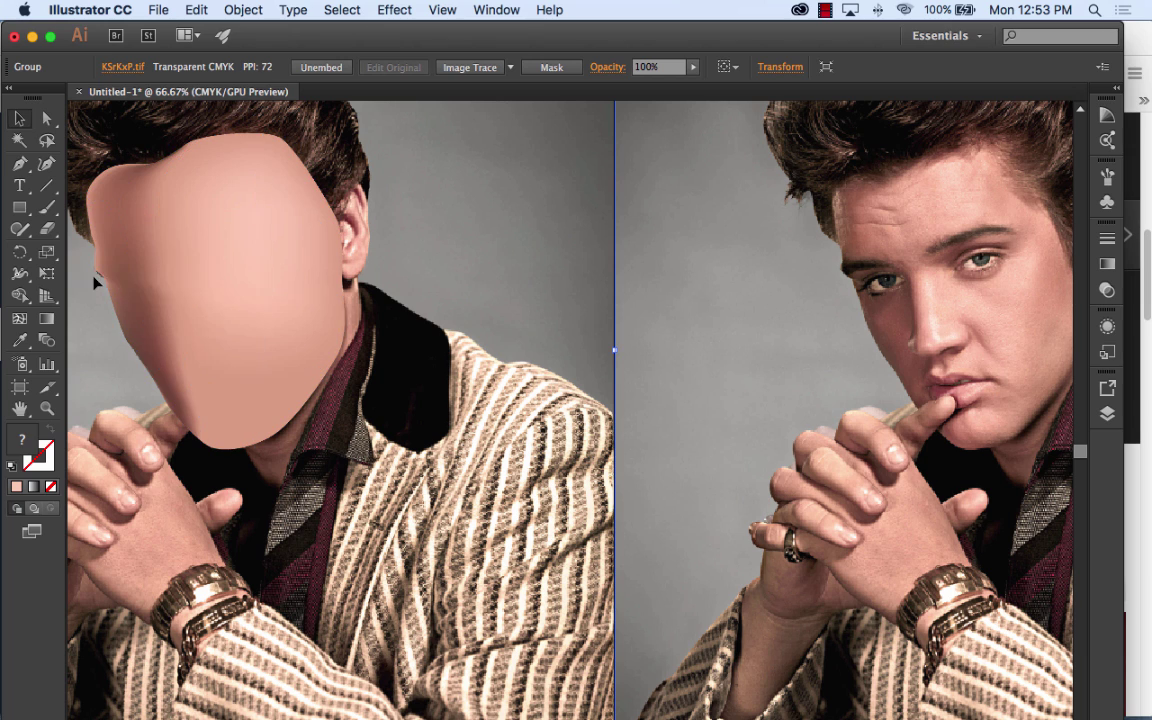
# Step: Adjust the handles of the mesh points on the face outline beside the far eye to refine the contour
pyautogui.click(46, 118)
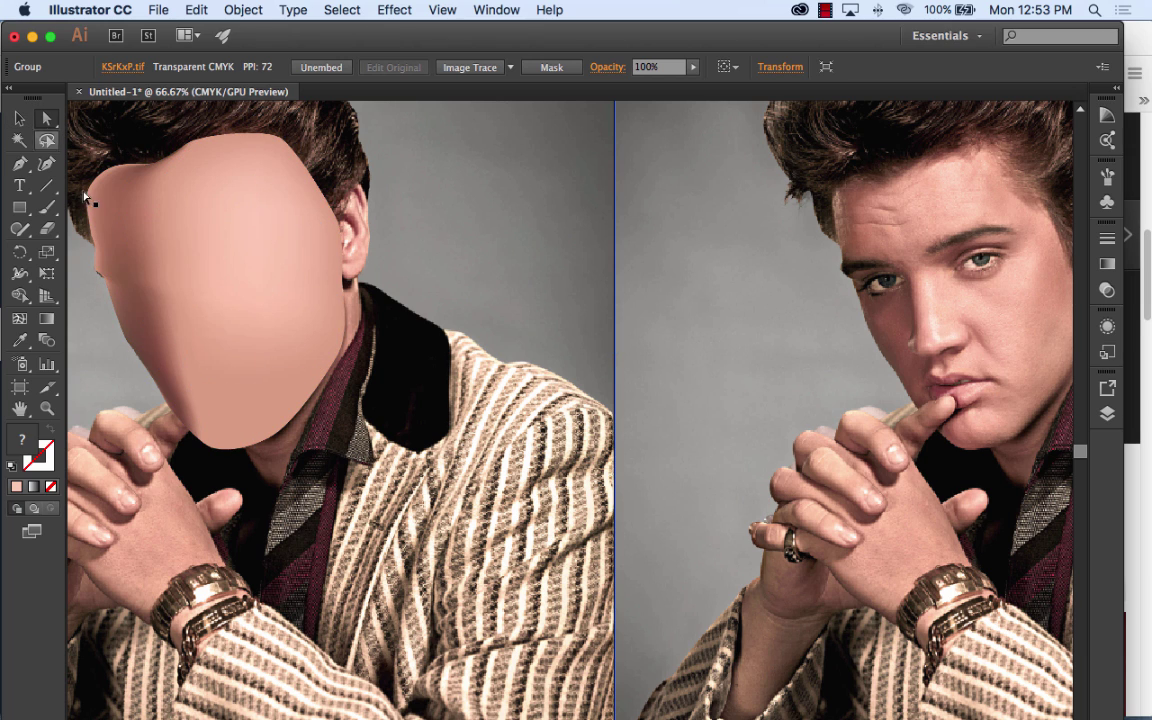
pyautogui.click(95, 272)
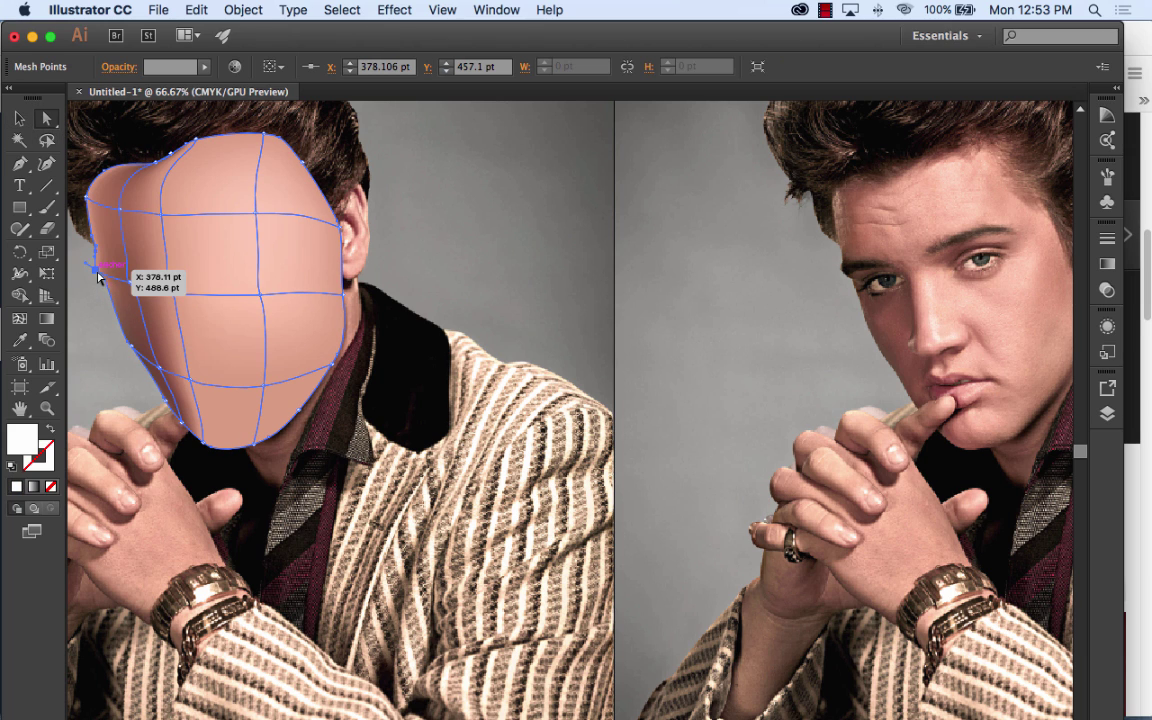
pyautogui.moveTo(100, 244); pyautogui.dragTo(94, 210)
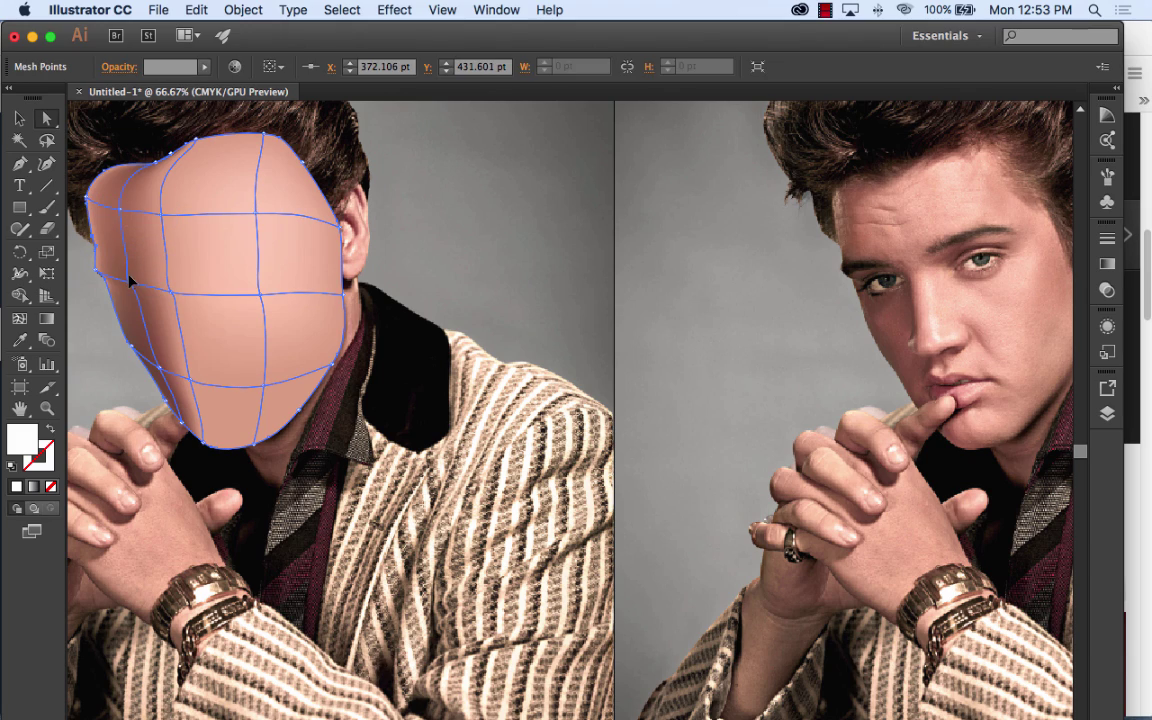
pyautogui.press('super+plus')
pyautogui.press('super+plus')
pyautogui.press('space')
pyautogui.moveTo(160, 252); pyautogui.dragTo(591, 378)
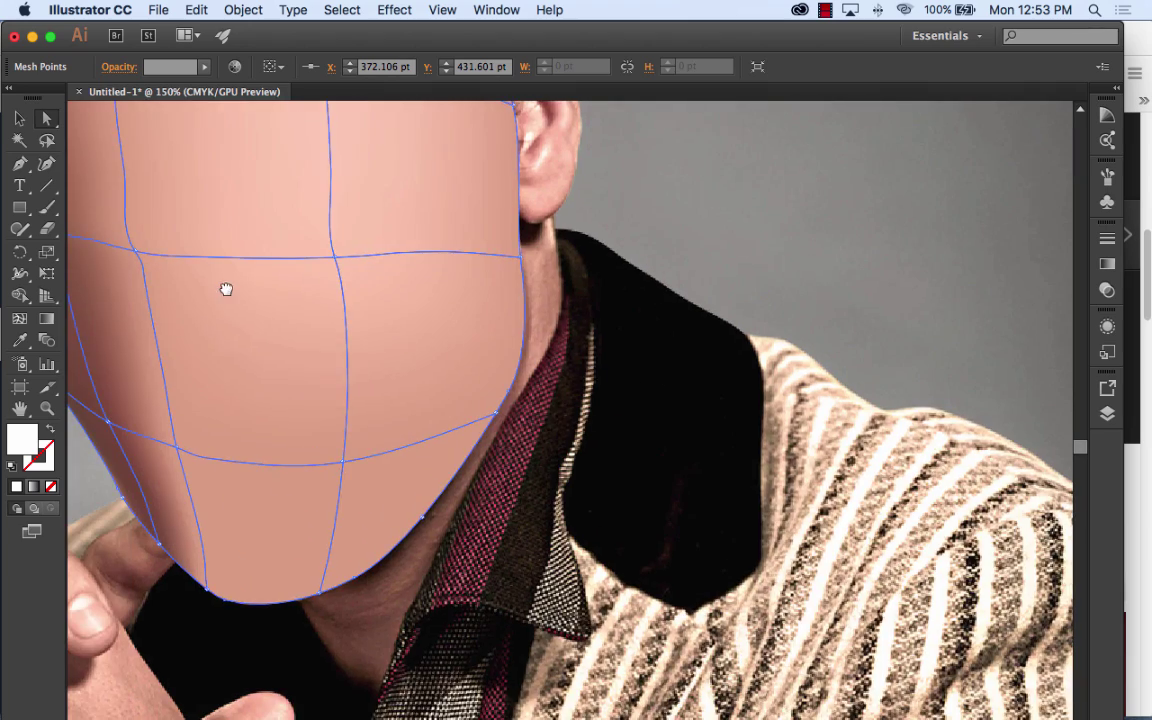
pyautogui.moveTo(72, 247); pyautogui.dragTo(515, 362)
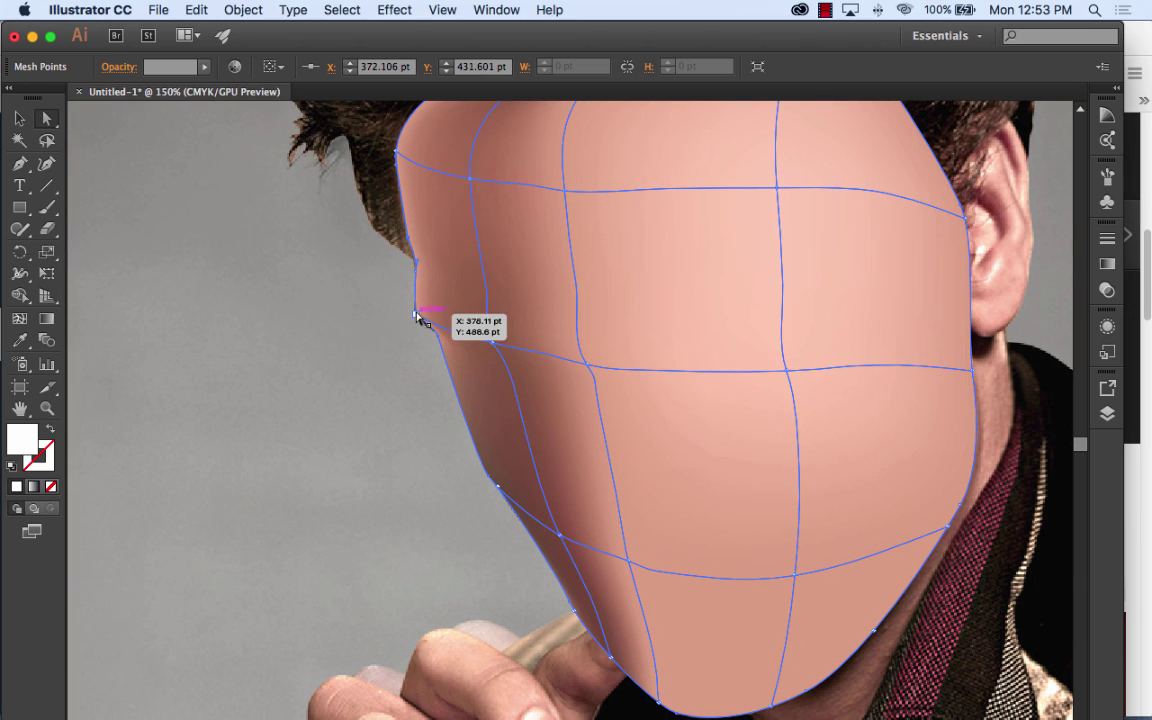
pyautogui.click(416, 314)
pyautogui.moveTo(418, 318); pyautogui.dragTo(435, 340)
pyautogui.click(418, 314)
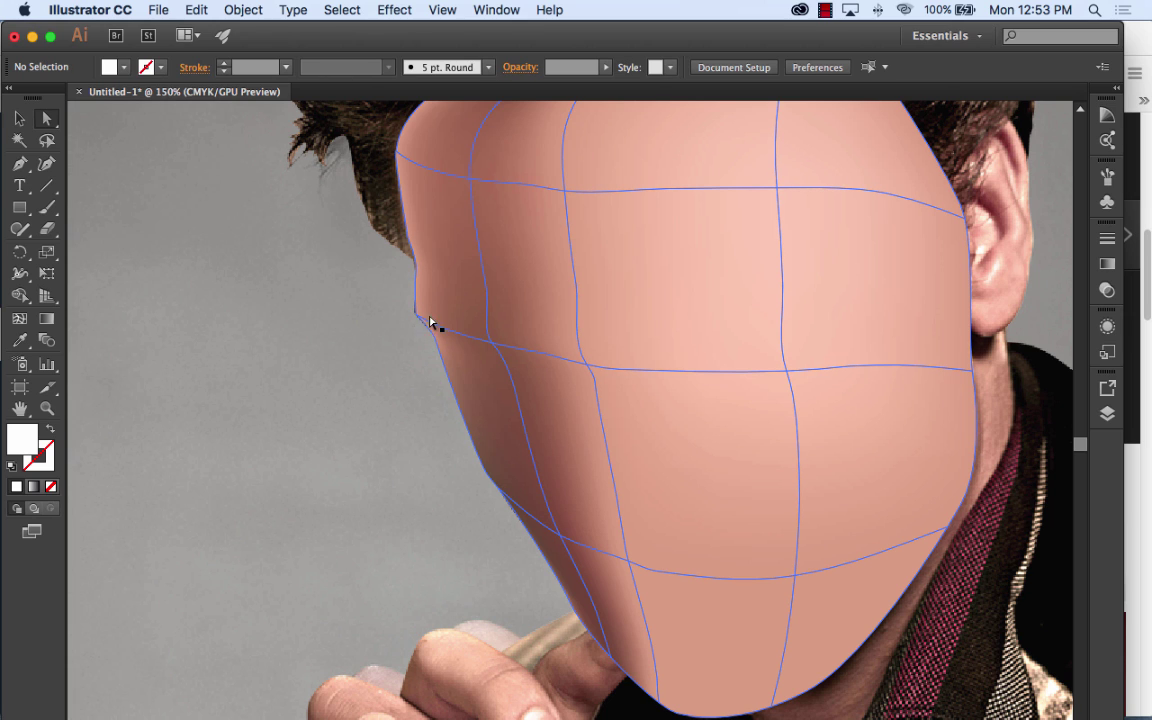
pyautogui.click(411, 316)
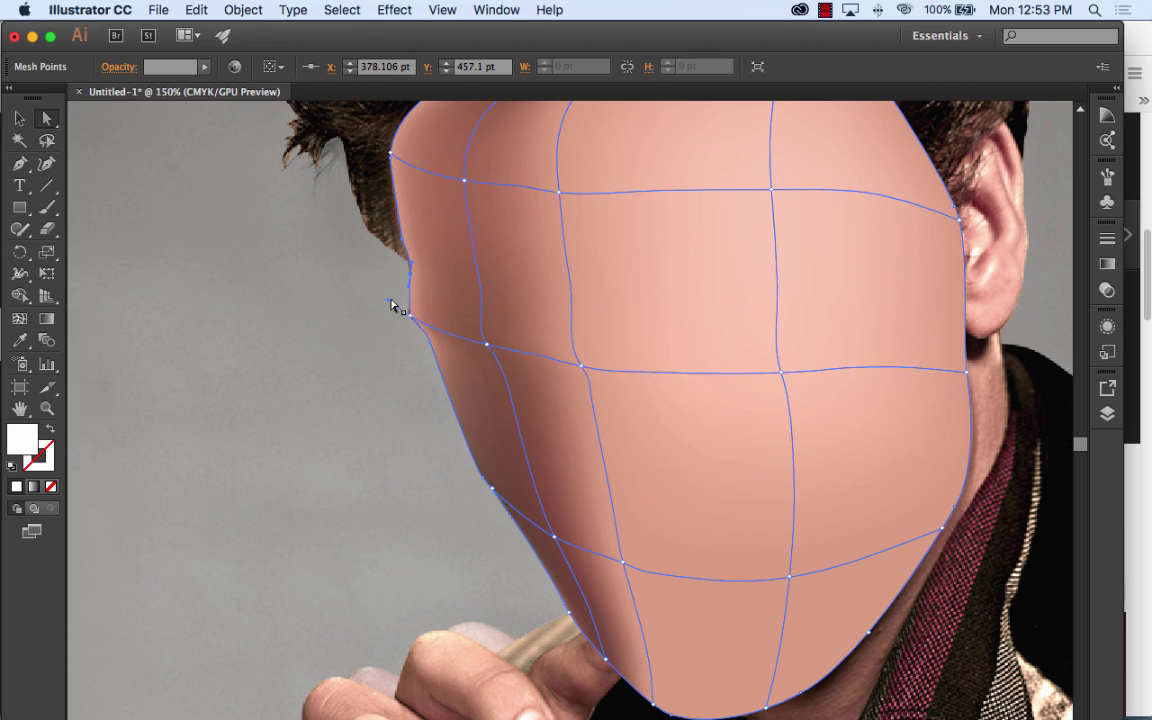
pyautogui.moveTo(389, 300); pyautogui.dragTo(396, 285)
# Step: Color the mesh point on the far temple's outline with a brown sampled from the mesh's own shaded far cheek
pyautogui.click(391, 155)
pyautogui.click(391, 157)
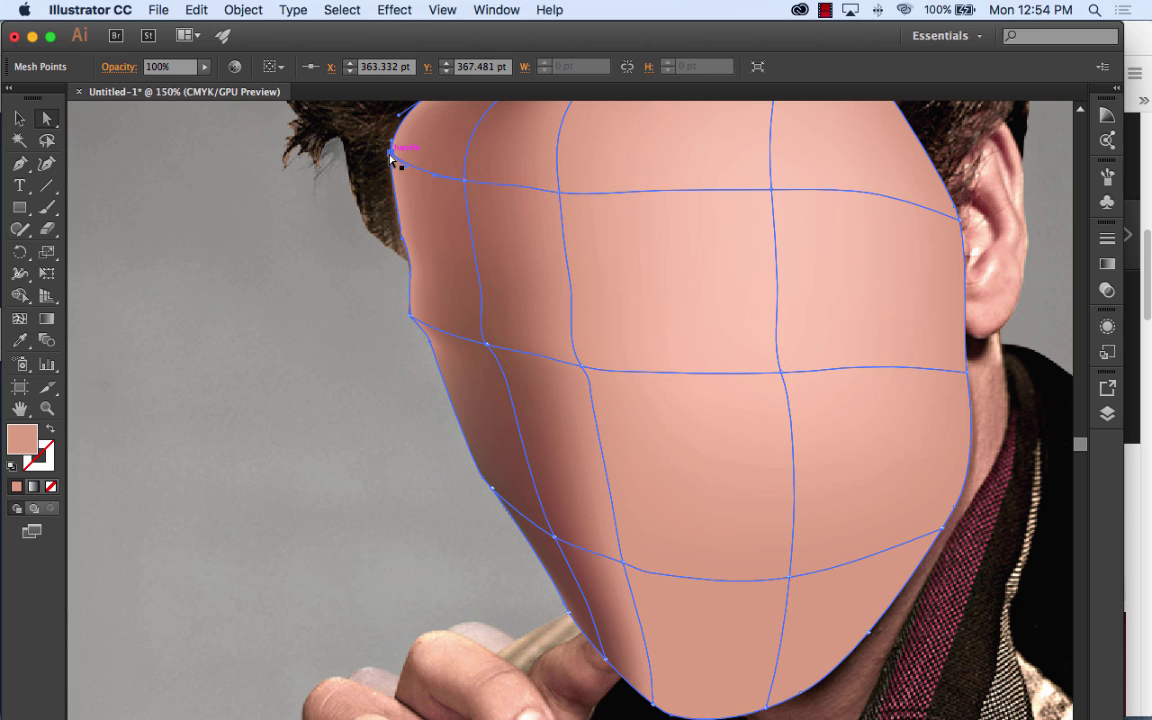
pyautogui.doubleClick(22, 438)
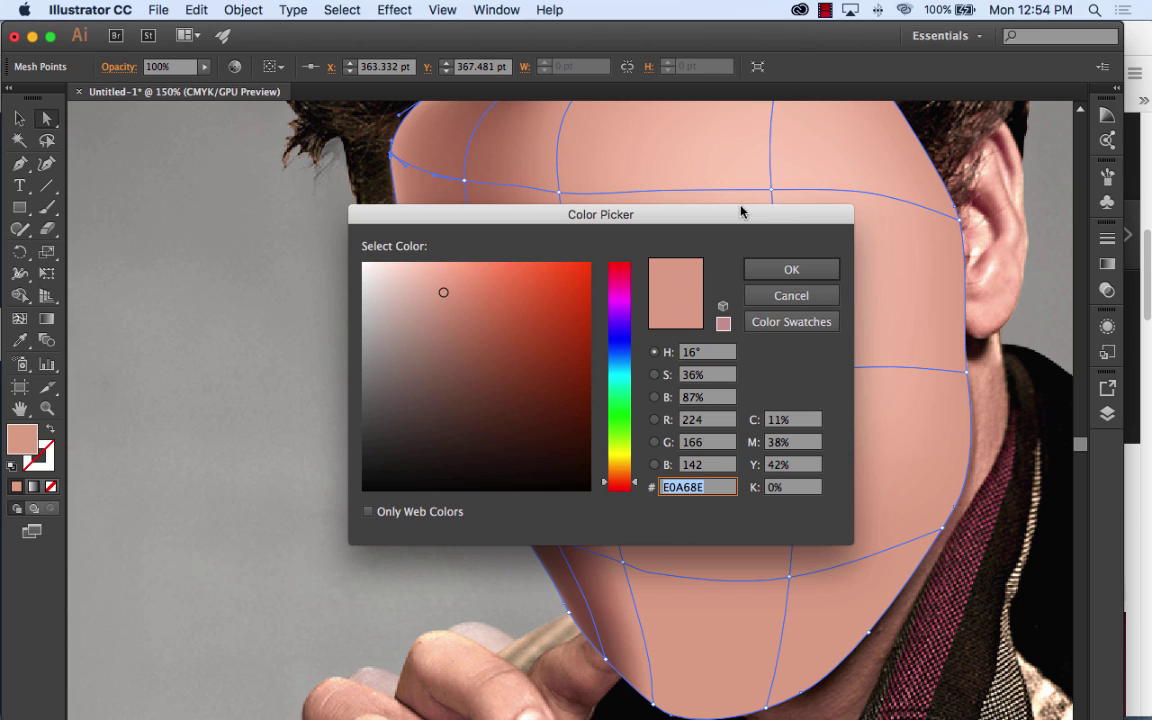
pyautogui.click(800, 296)
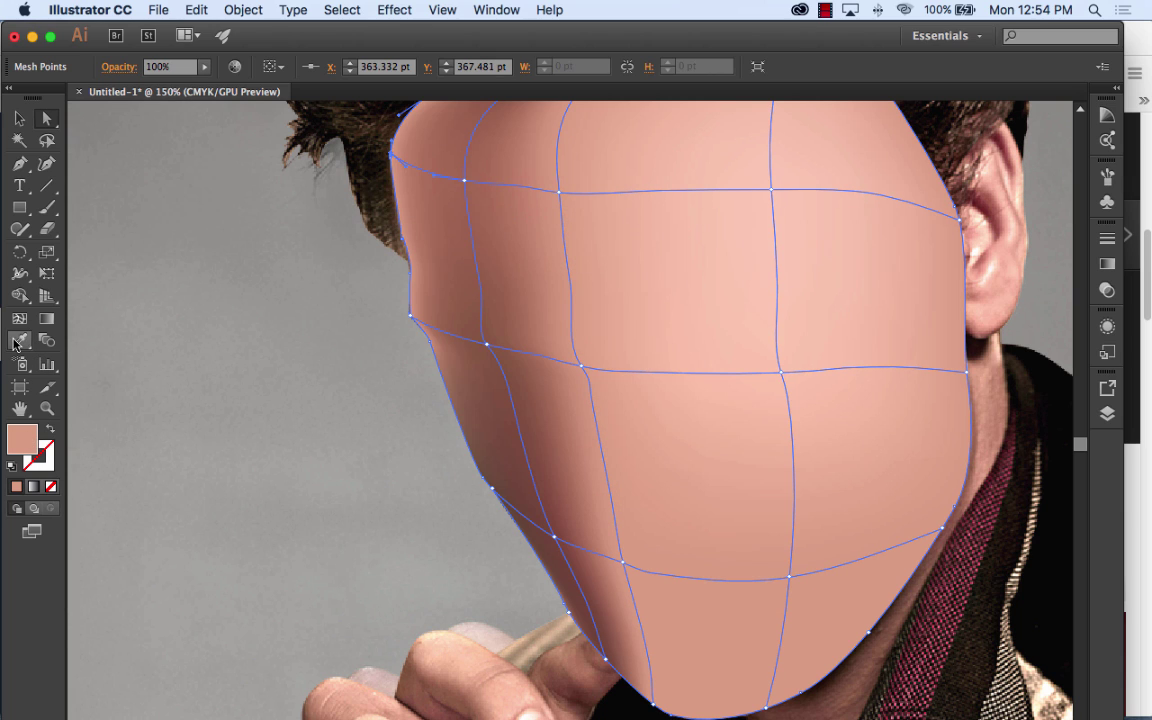
pyautogui.click(19, 340)
pyautogui.click(477, 397)
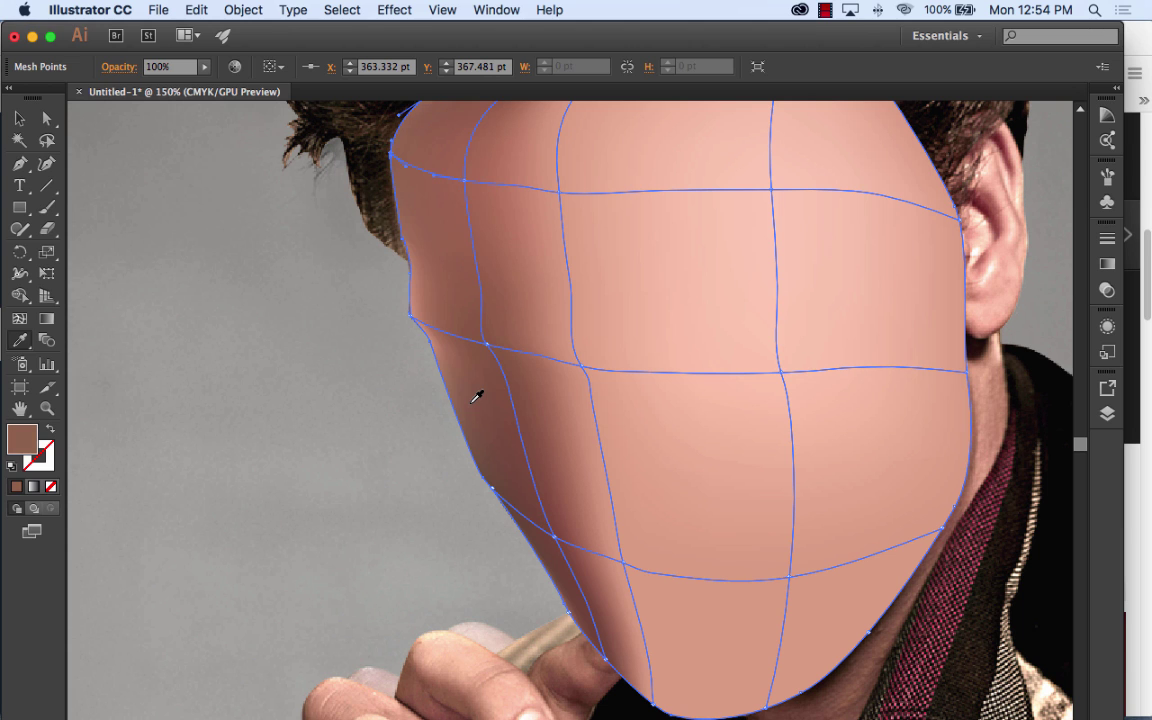
pyautogui.click(19, 118)
pyautogui.click(428, 189)
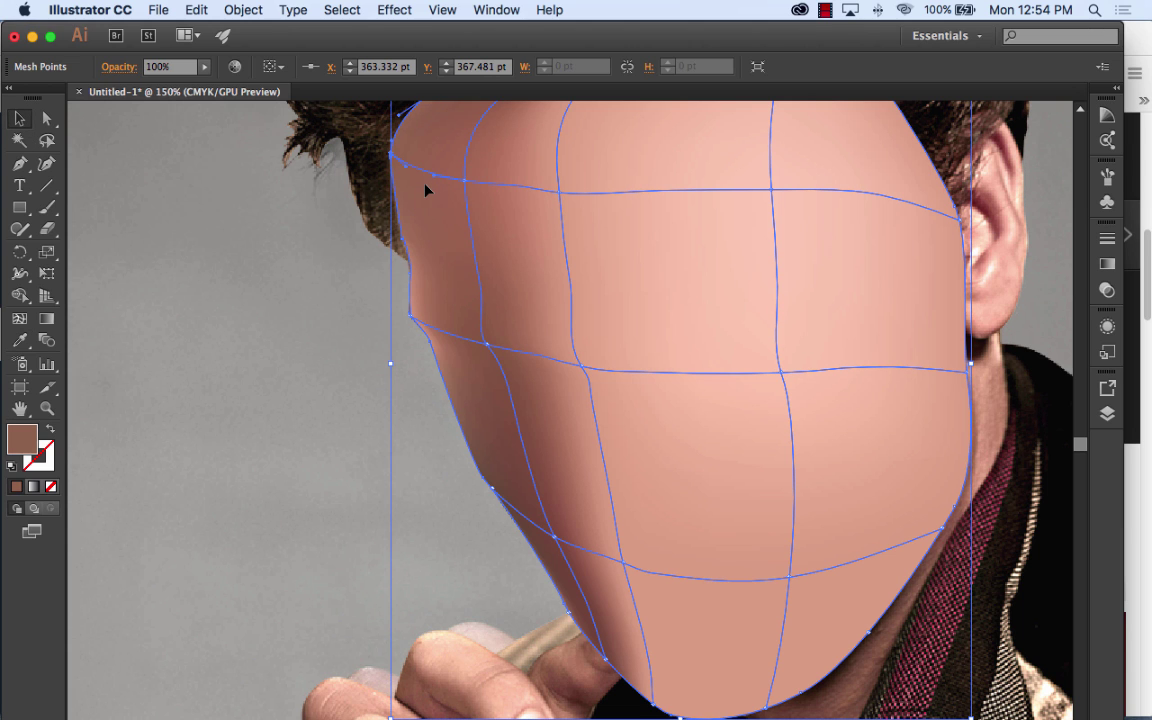
# Step: Display the Layers list and lock both KSrKxP portrait images while leaving the face mesh unlocked
pyautogui.press('super+minus')
pyautogui.press('super+minus')
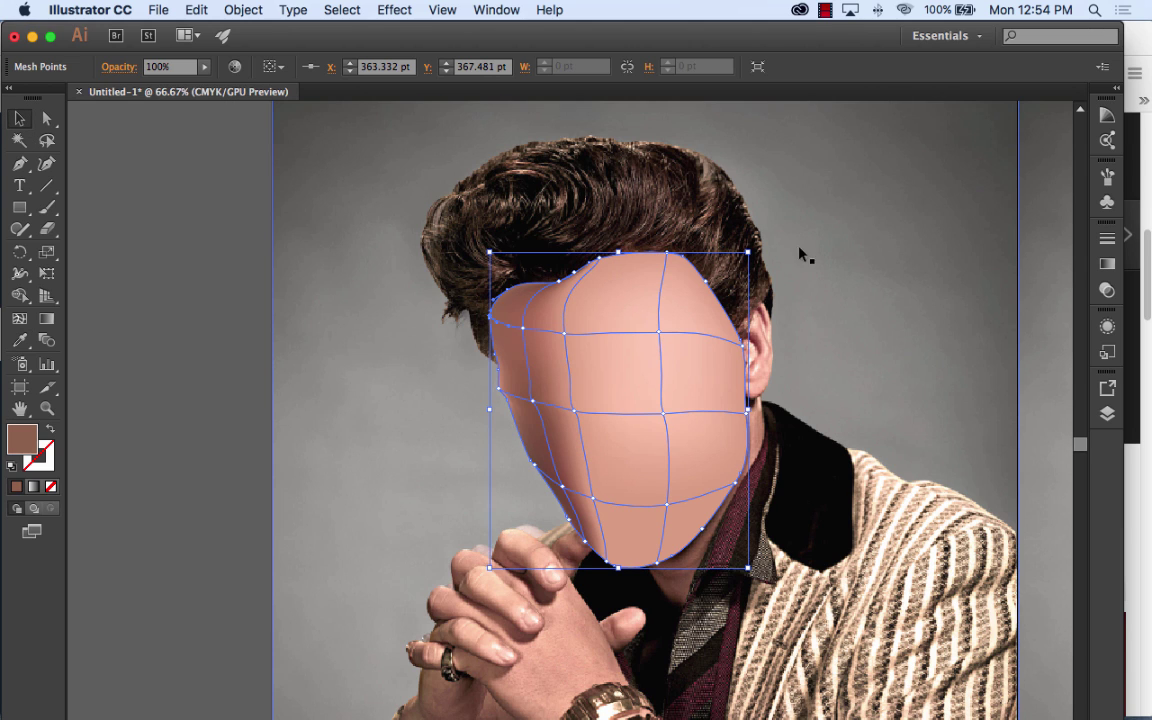
pyautogui.moveTo(822, 278); pyautogui.dragTo(496, 165)
pyautogui.click(507, 233)
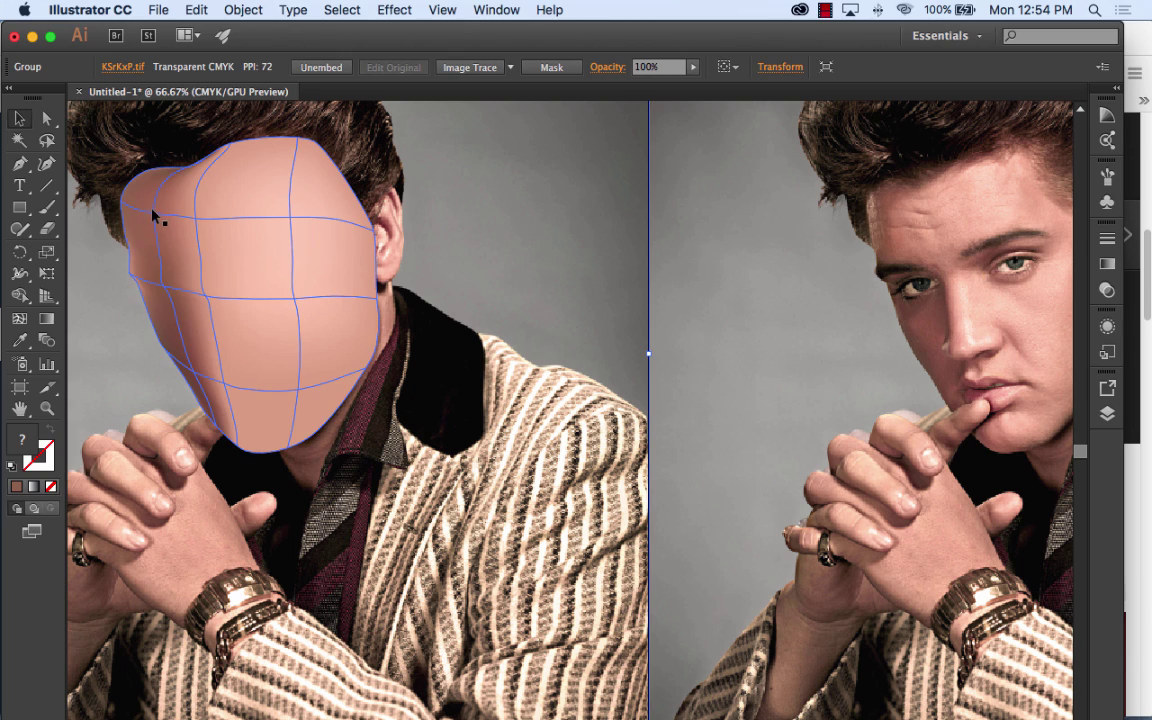
pyautogui.click(240, 245)
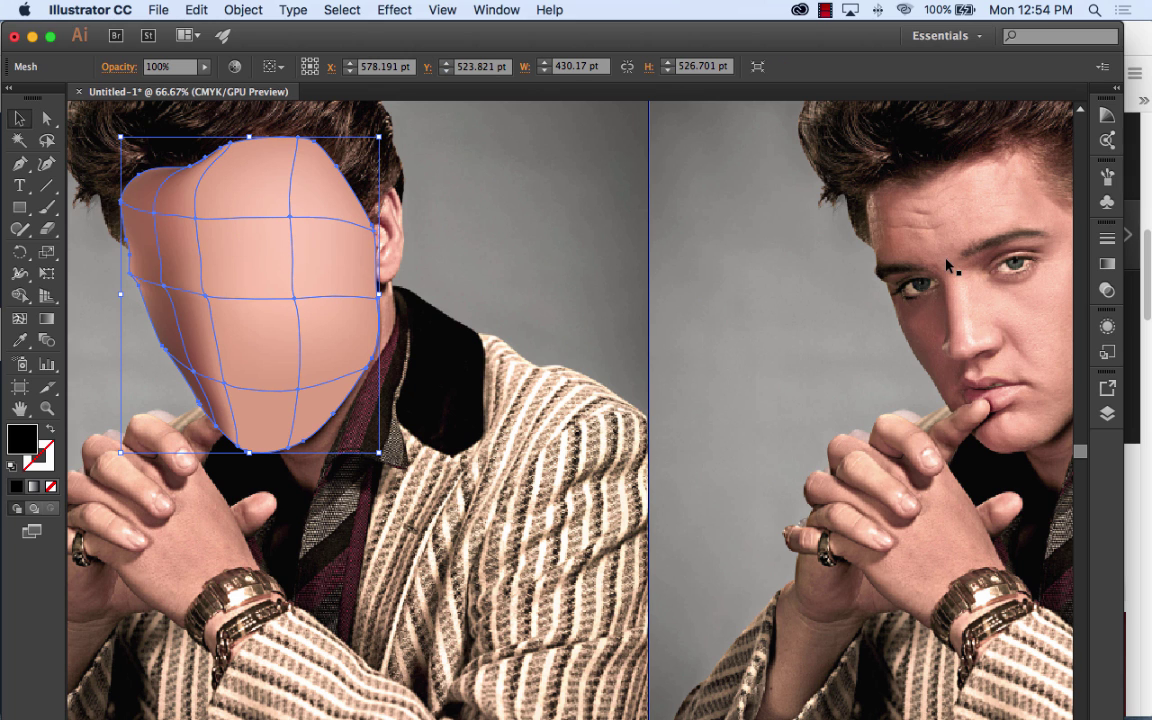
pyautogui.click(505, 12)
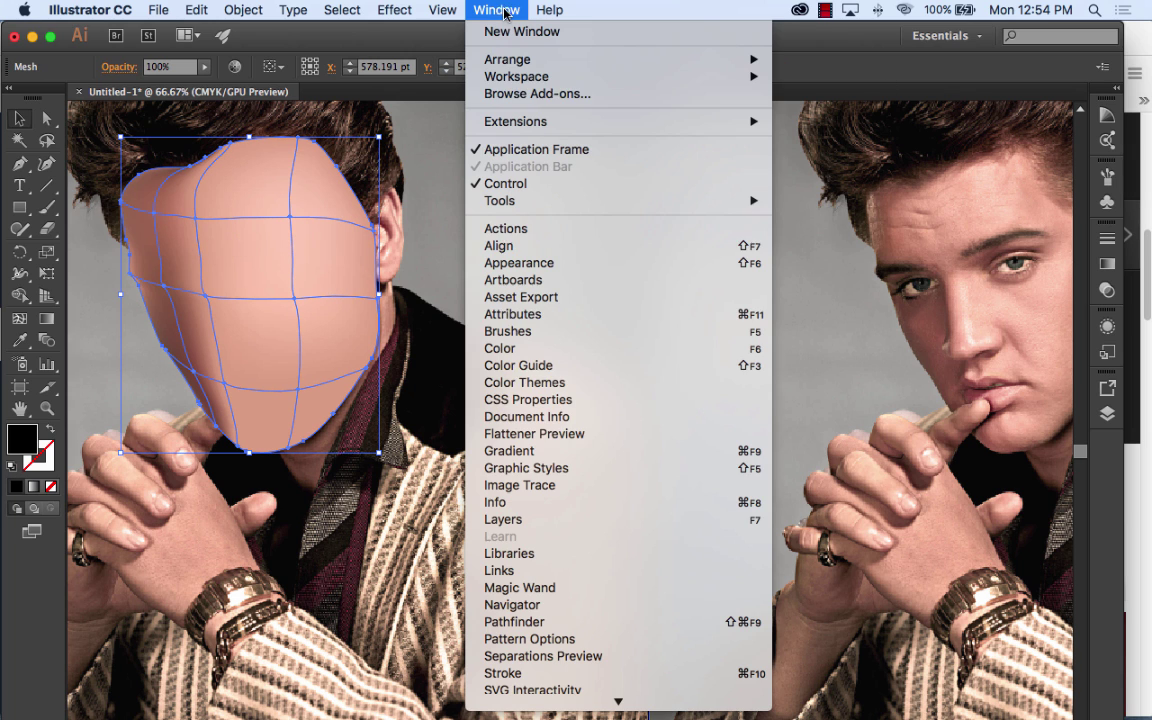
pyautogui.click(545, 520)
pyautogui.moveTo(964, 375); pyautogui.dragTo(582, 163)
pyautogui.click(615, 187)
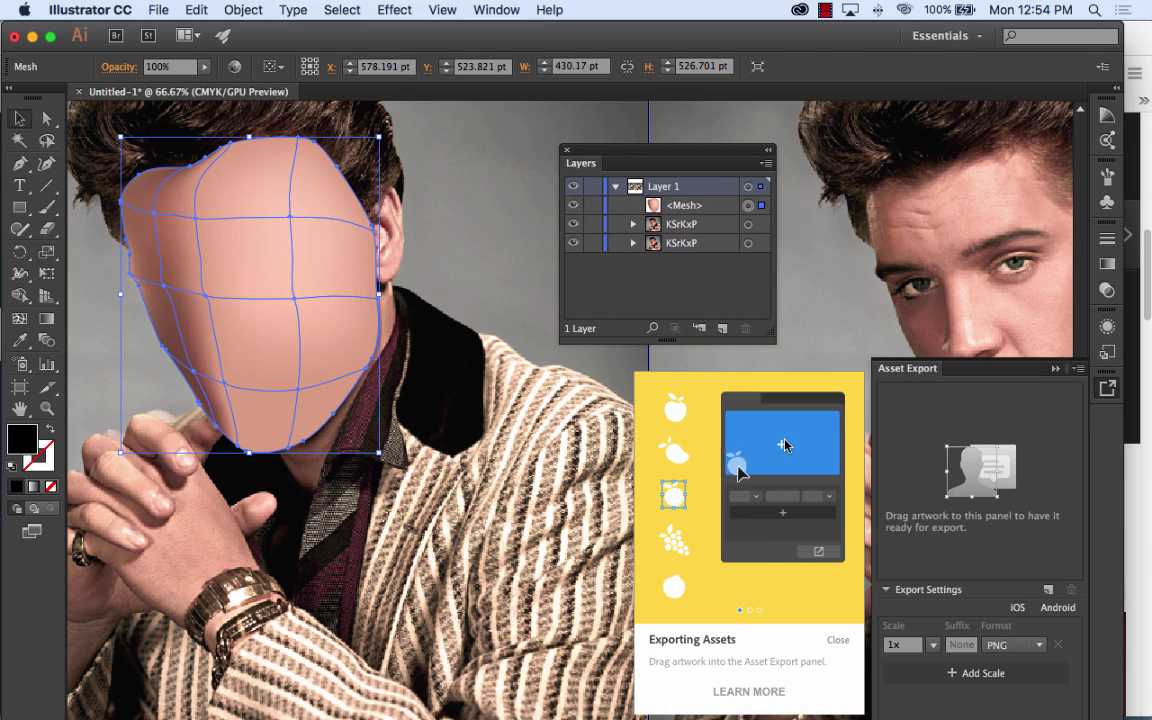
pyautogui.click(836, 642)
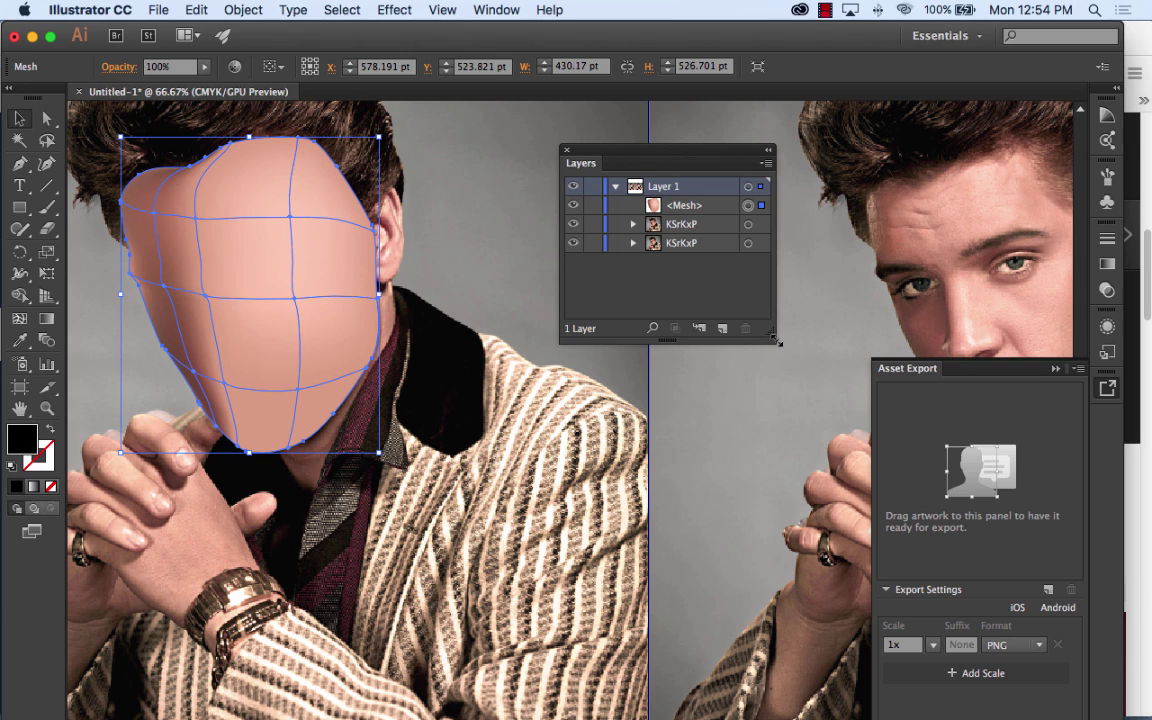
pyautogui.moveTo(773, 343); pyautogui.dragTo(786, 463)
pyautogui.moveTo(593, 225); pyautogui.dragTo(592, 245)
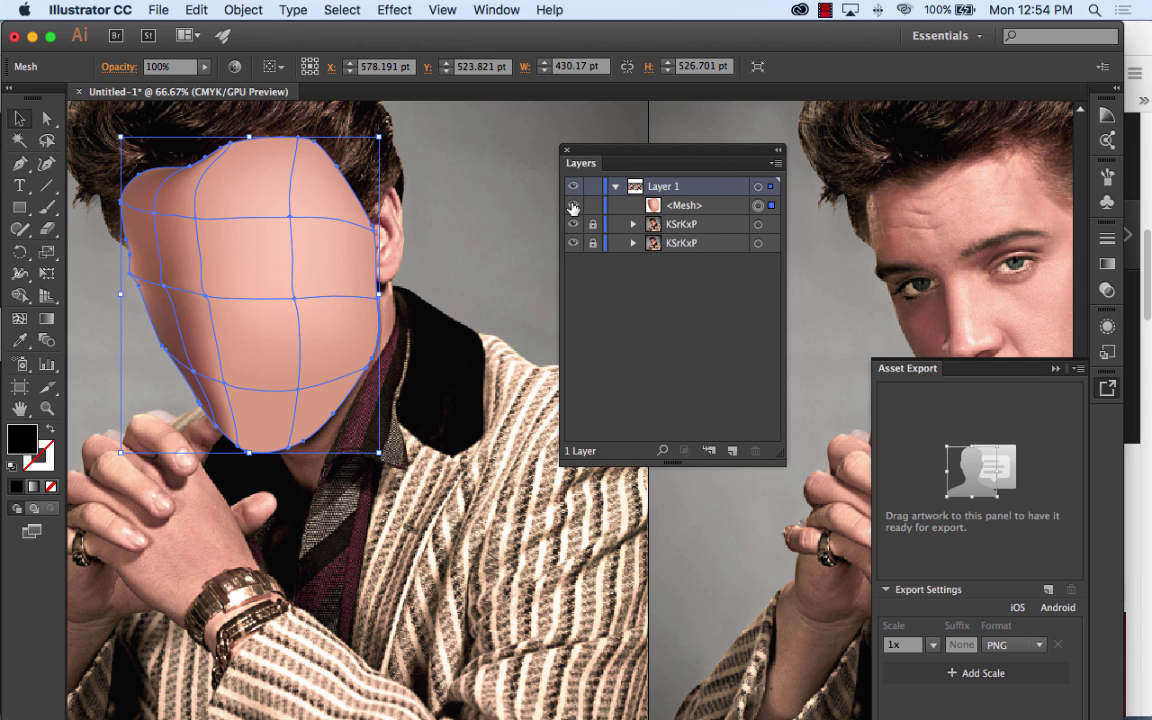
# Step: Hide the face mesh to expose the portrait beneath it and activate the Paintbrush tool
pyautogui.click(573, 205)
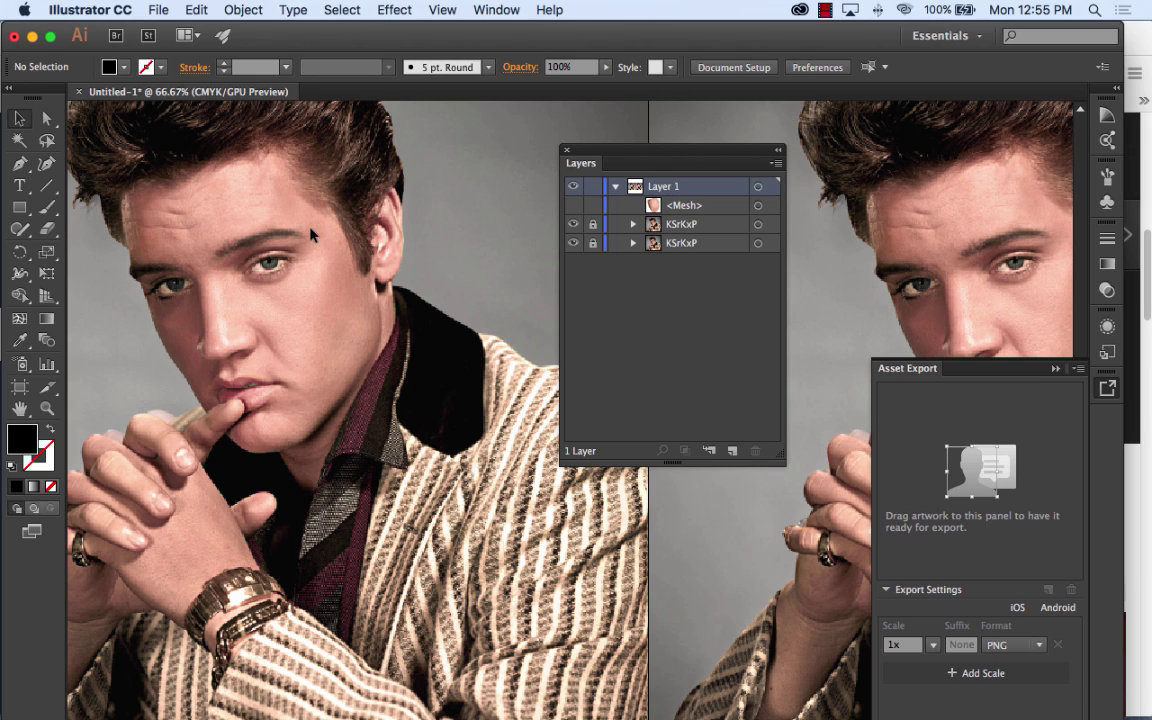
pyautogui.click(47, 208)
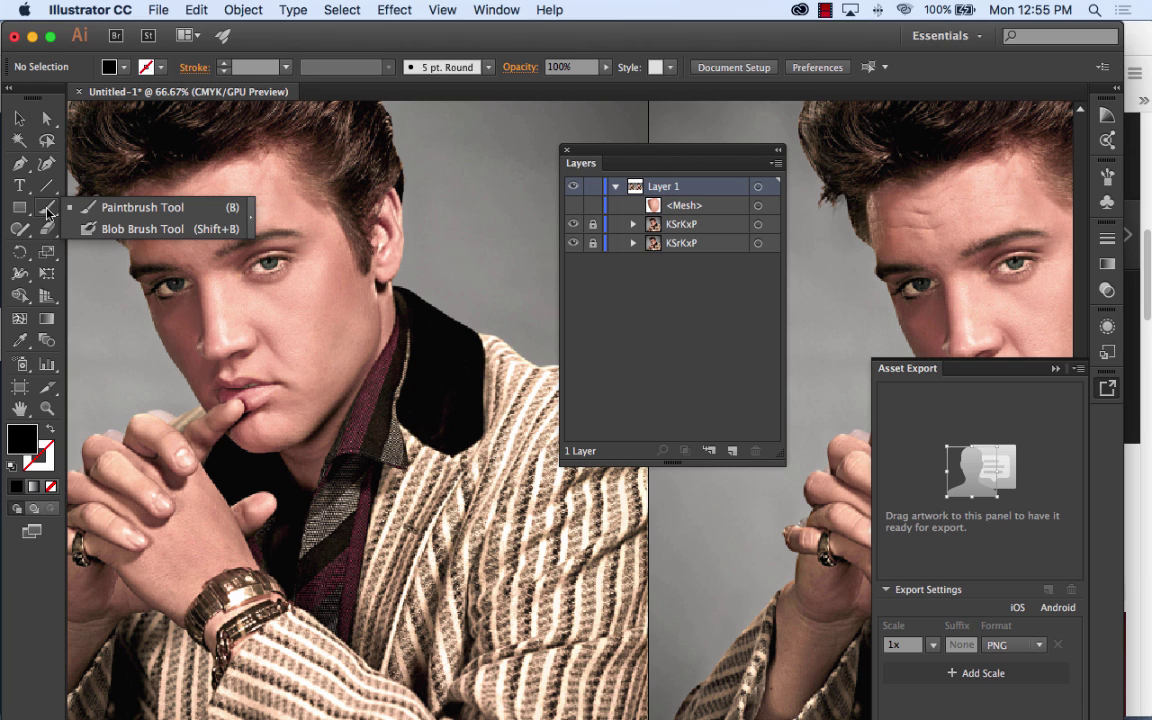
pyautogui.click(100, 207)
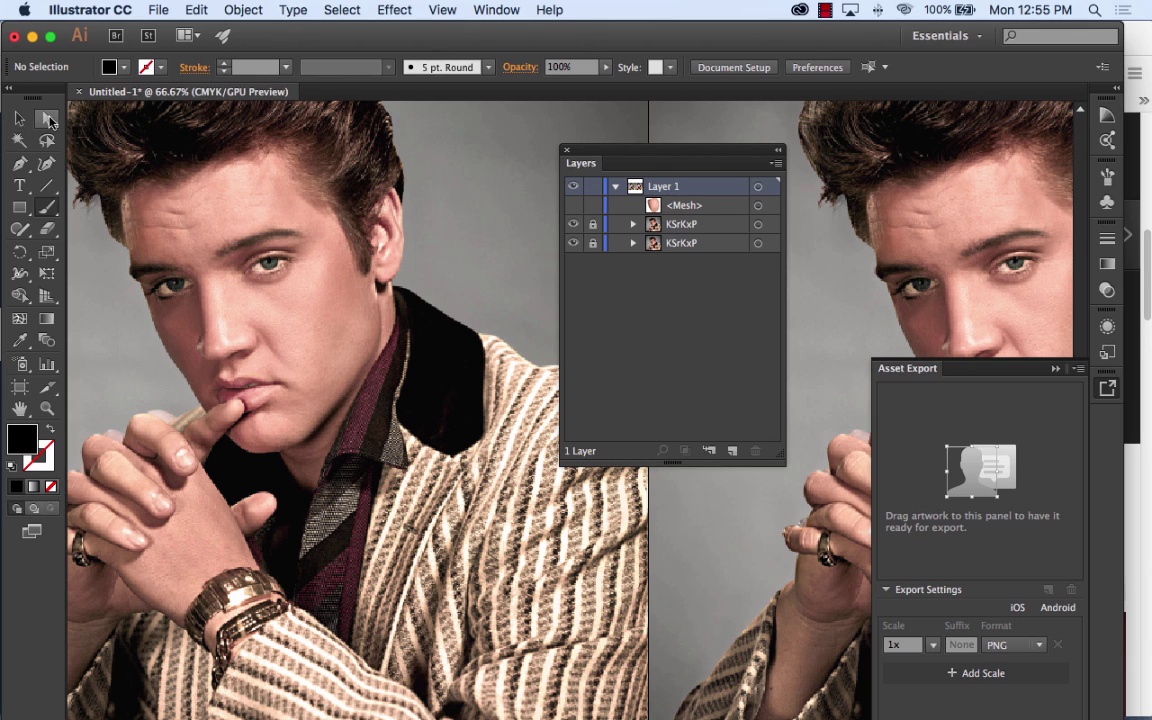
# Step: Draw a closed, curved black shape with the Pen tool over the shaded area between the near eye and its eyebrow
pyautogui.click(19, 163)
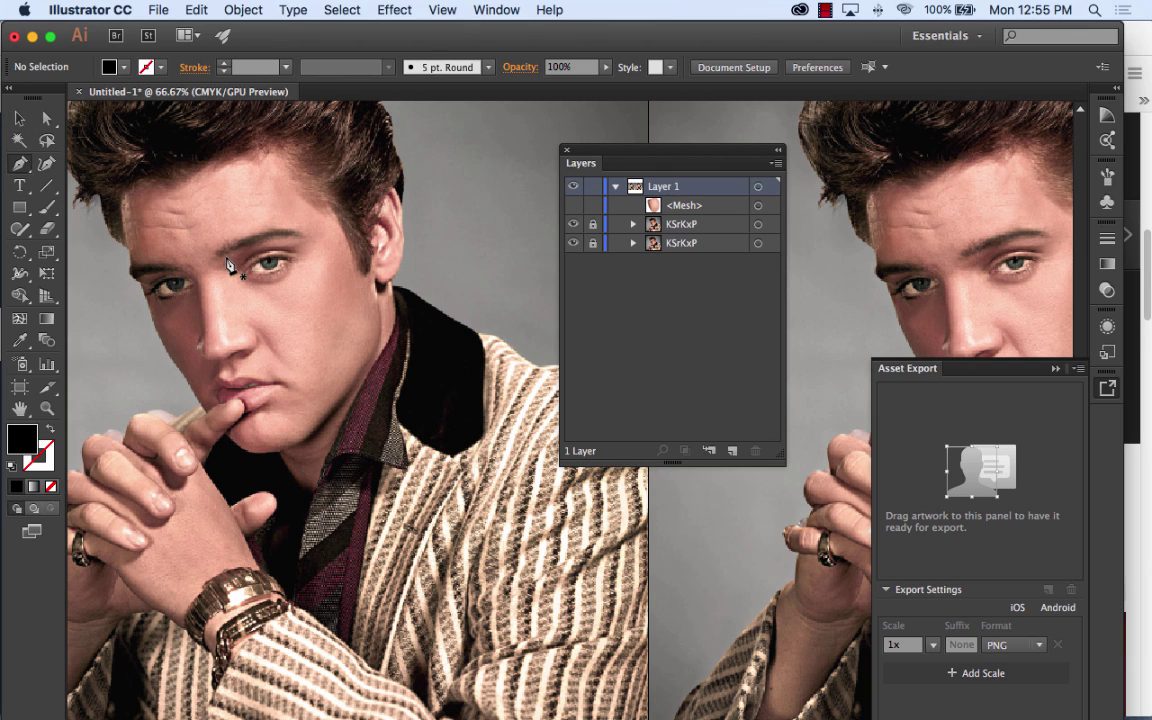
pyautogui.press('super+=')
pyautogui.press('super+=')
pyautogui.press('super+=')
pyautogui.press('space')
pyautogui.moveTo(225, 258); pyautogui.dragTo(458, 305)
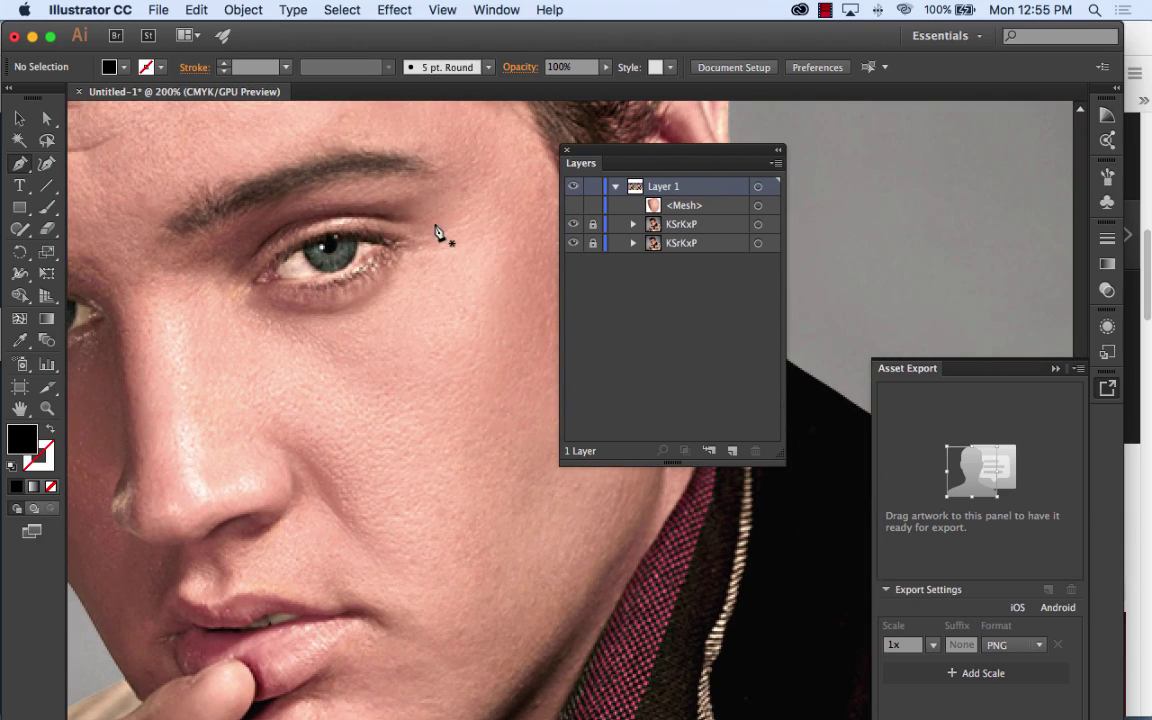
pyautogui.click(175, 251)
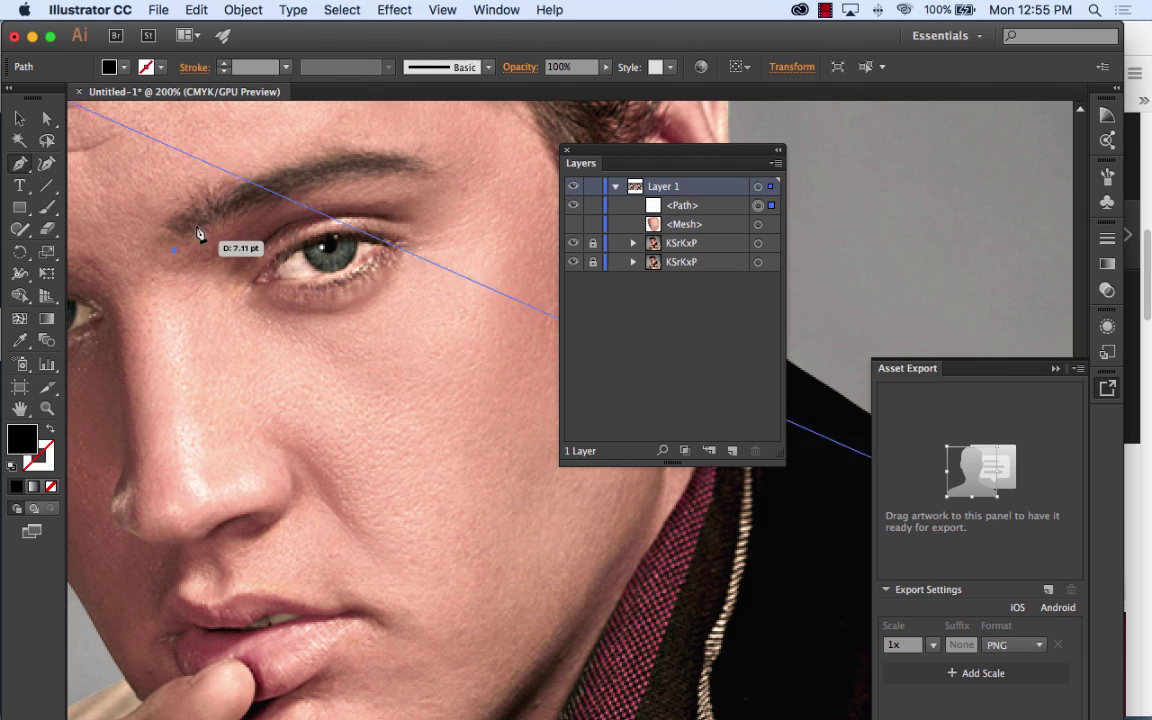
pyautogui.moveTo(272, 198); pyautogui.dragTo(289, 188)
pyautogui.moveTo(398, 170); pyautogui.dragTo(175, 257)
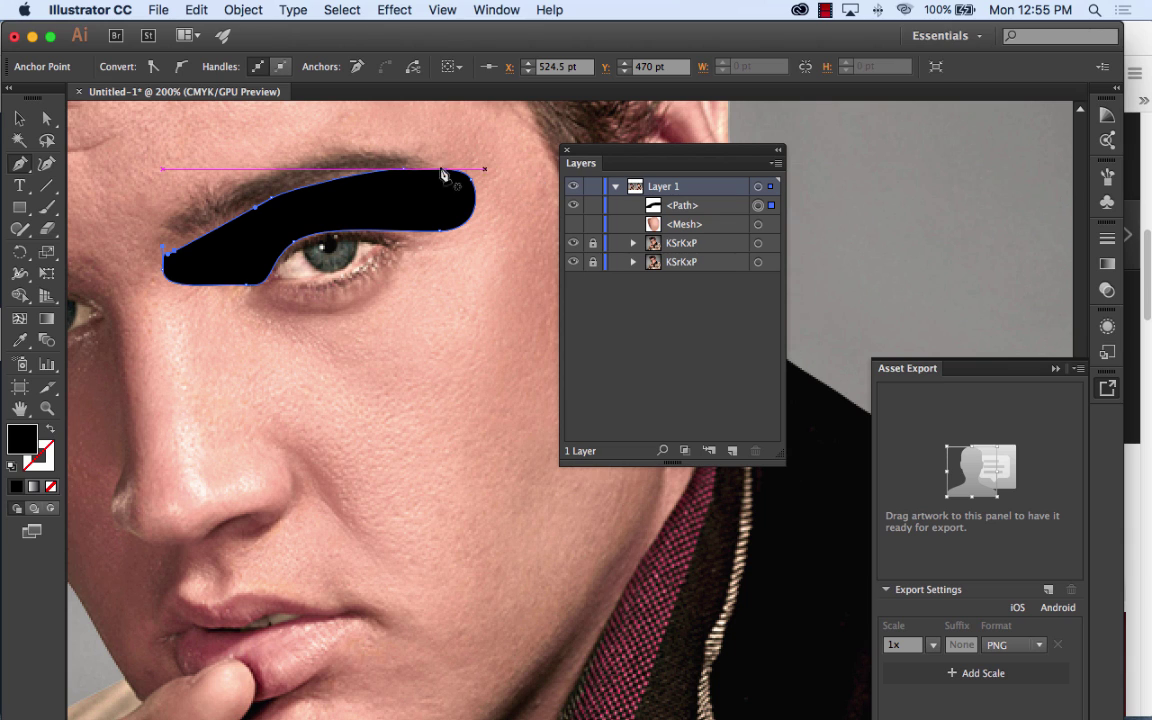
pyautogui.click(19, 118)
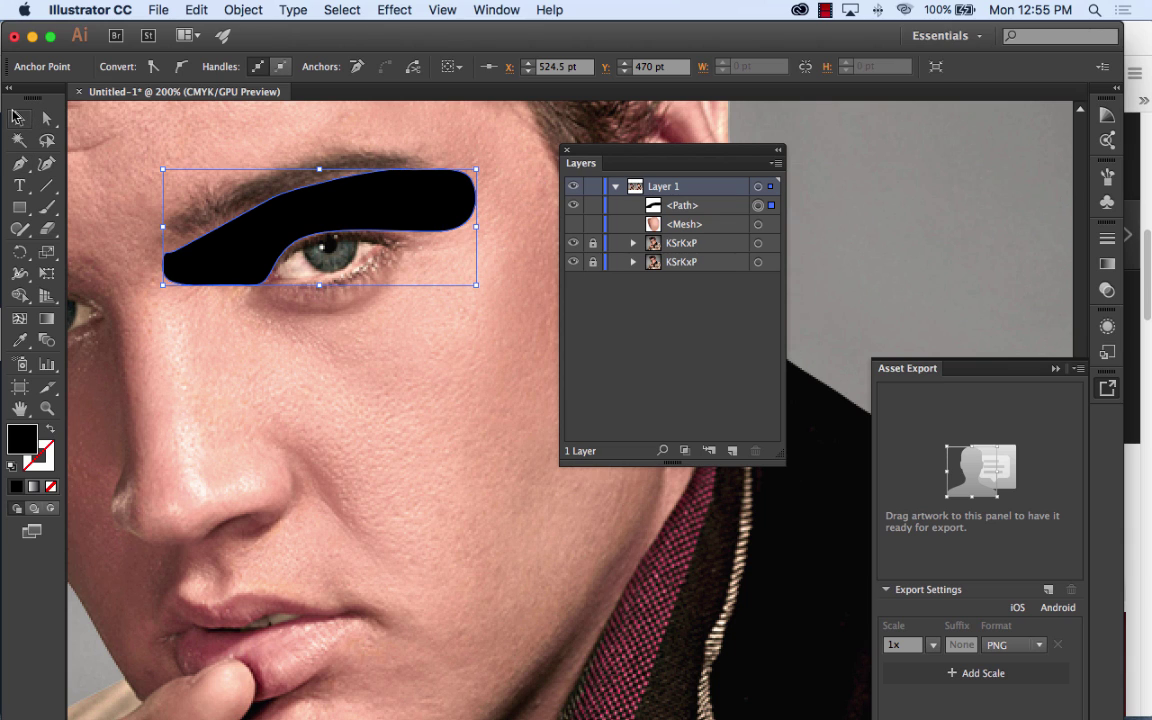
pyautogui.click(307, 234)
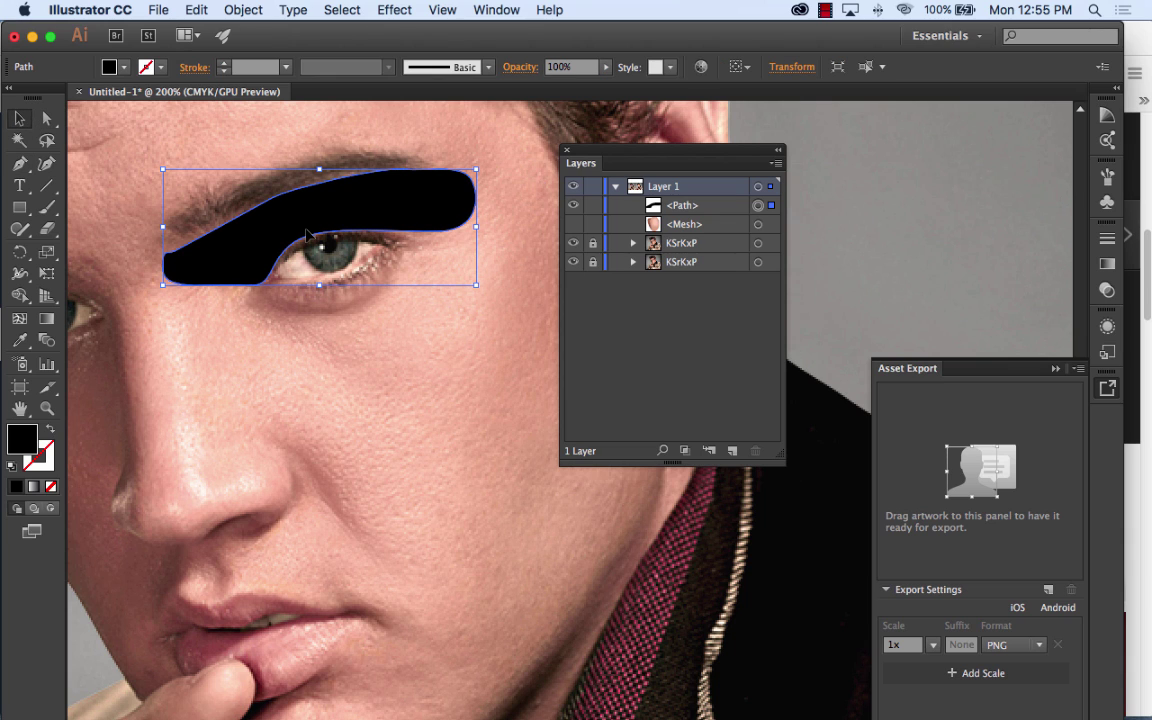
# Step: Show the face mesh again and fill the eyelid shadow shape with a brown sampled from the mesh's shaded far cheek
pyautogui.click(572, 224)
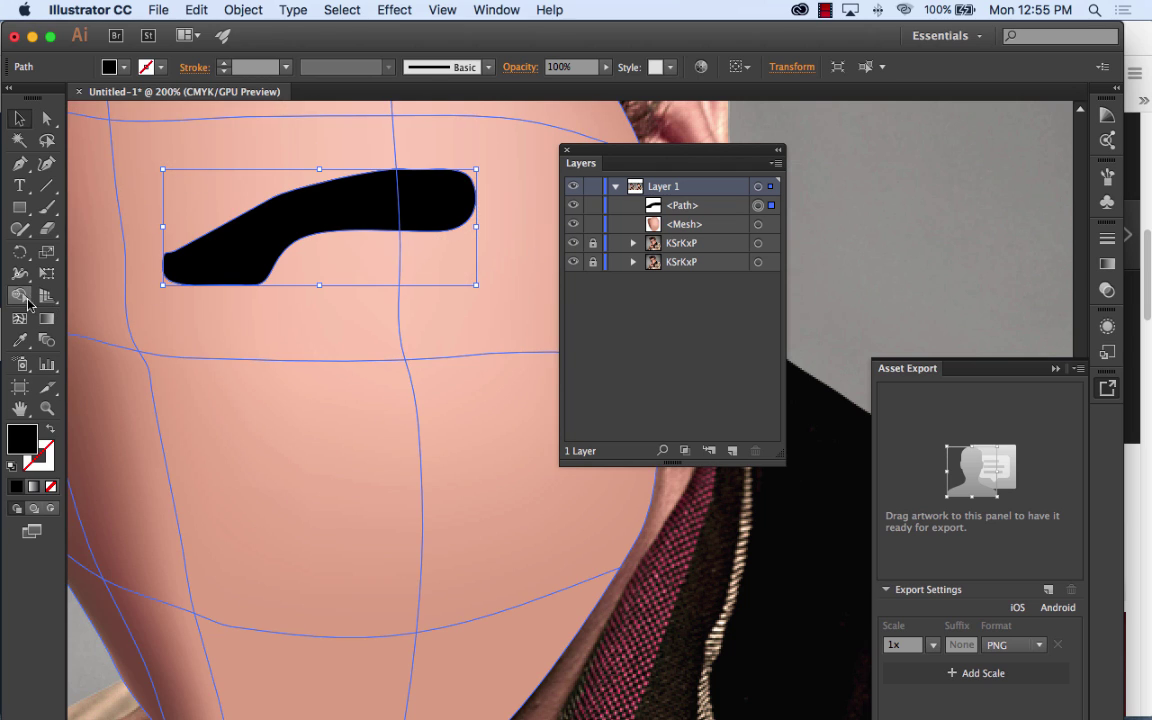
pyautogui.click(19, 339)
pyautogui.click(106, 470)
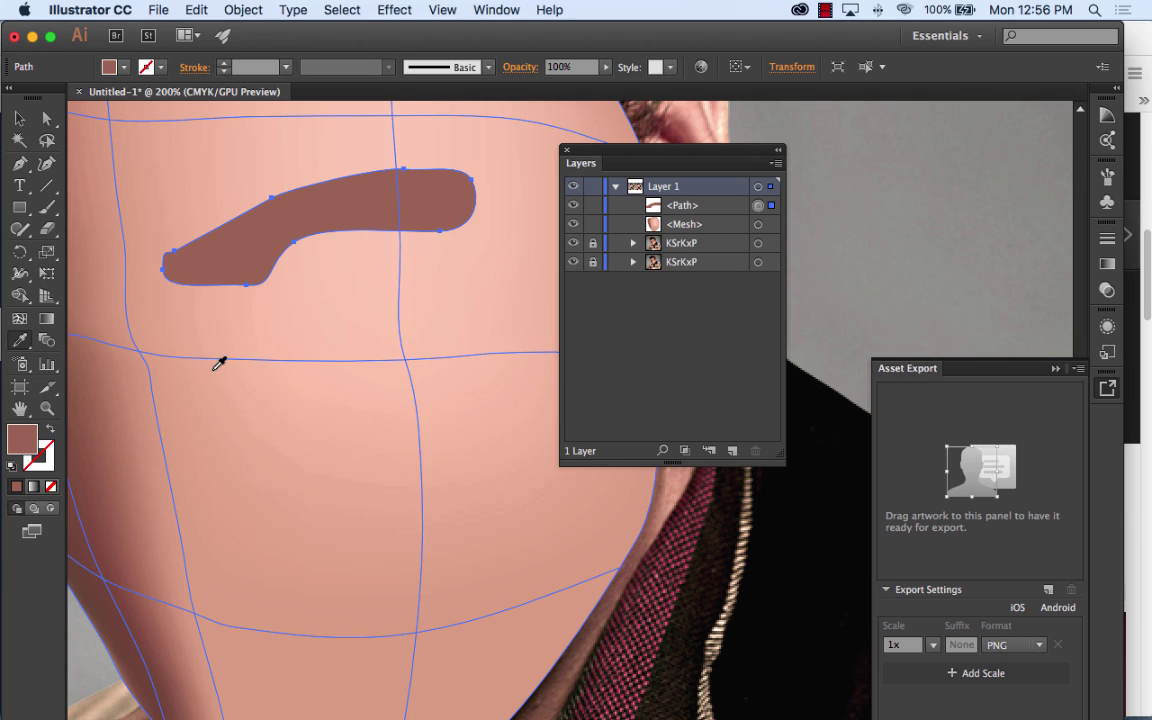
# Step: Apply a previewed Feather effect with a 9 pt radius to the eyelid shadow shape and deselect it
pyautogui.click(394, 10)
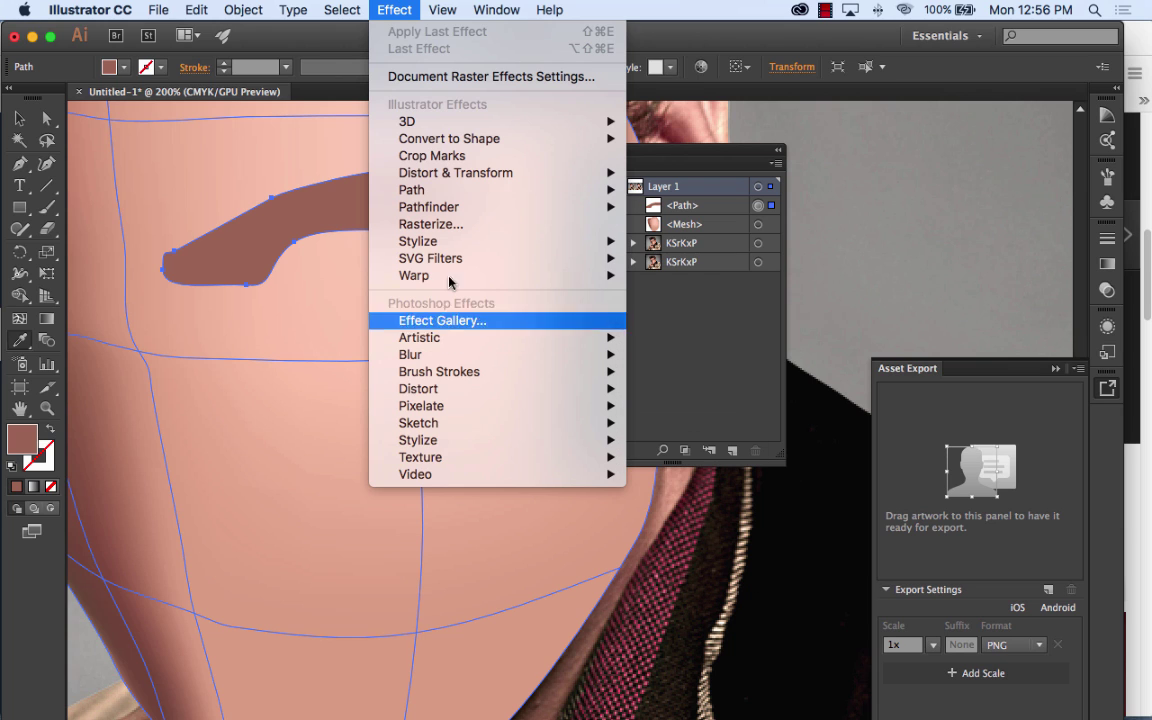
pyautogui.moveTo(446, 250)
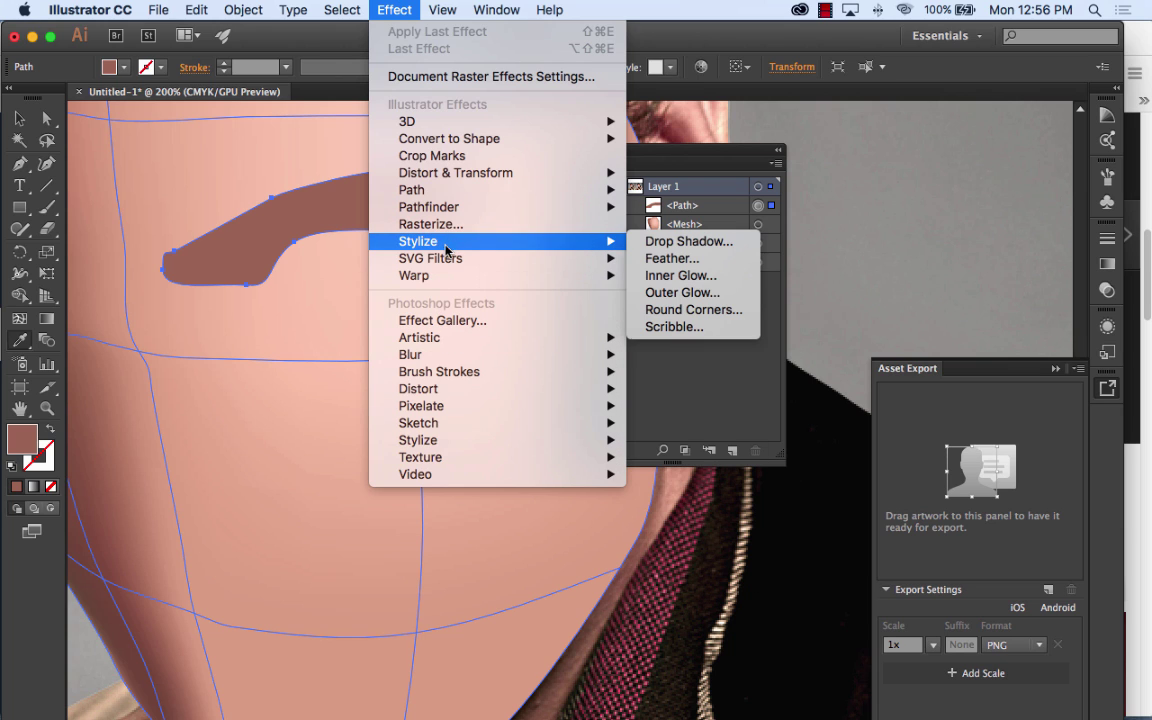
pyautogui.click(733, 260)
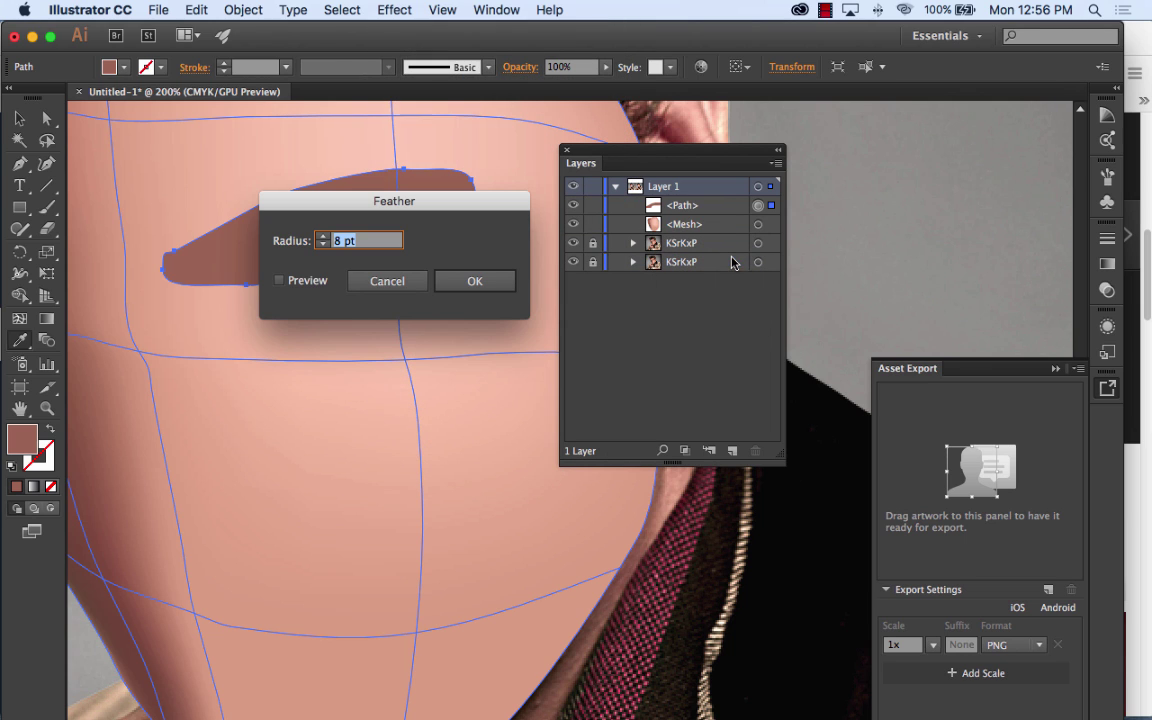
pyautogui.click(281, 281)
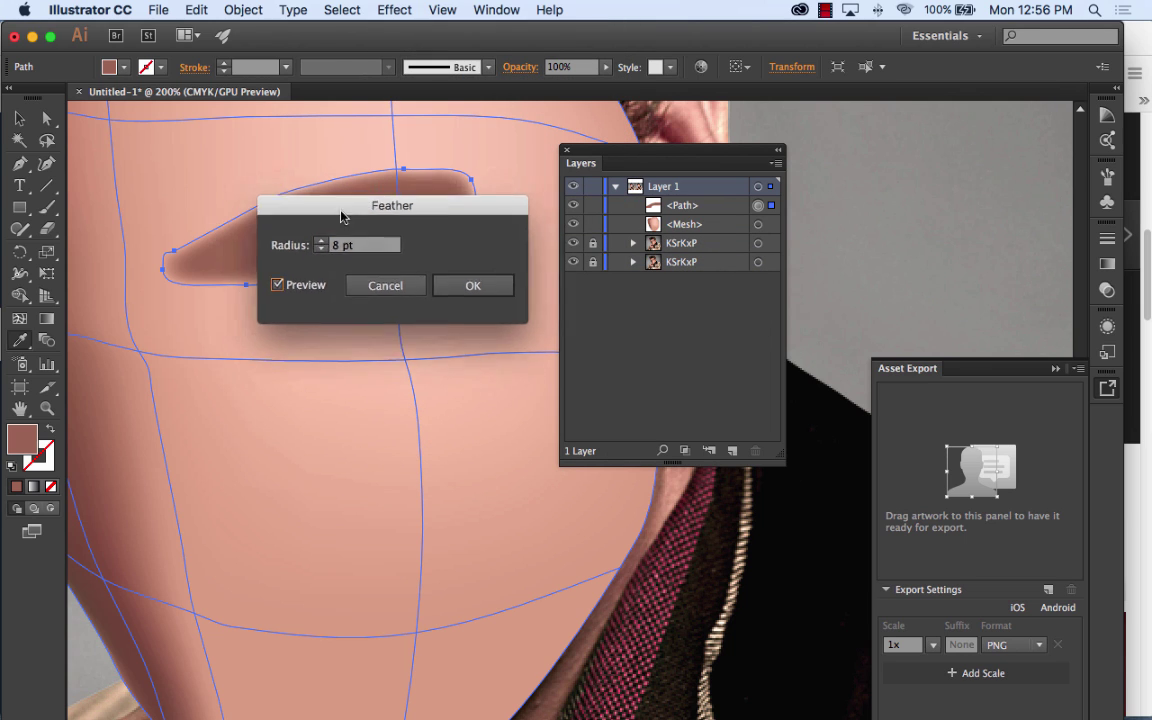
pyautogui.moveTo(352, 206); pyautogui.dragTo(357, 342)
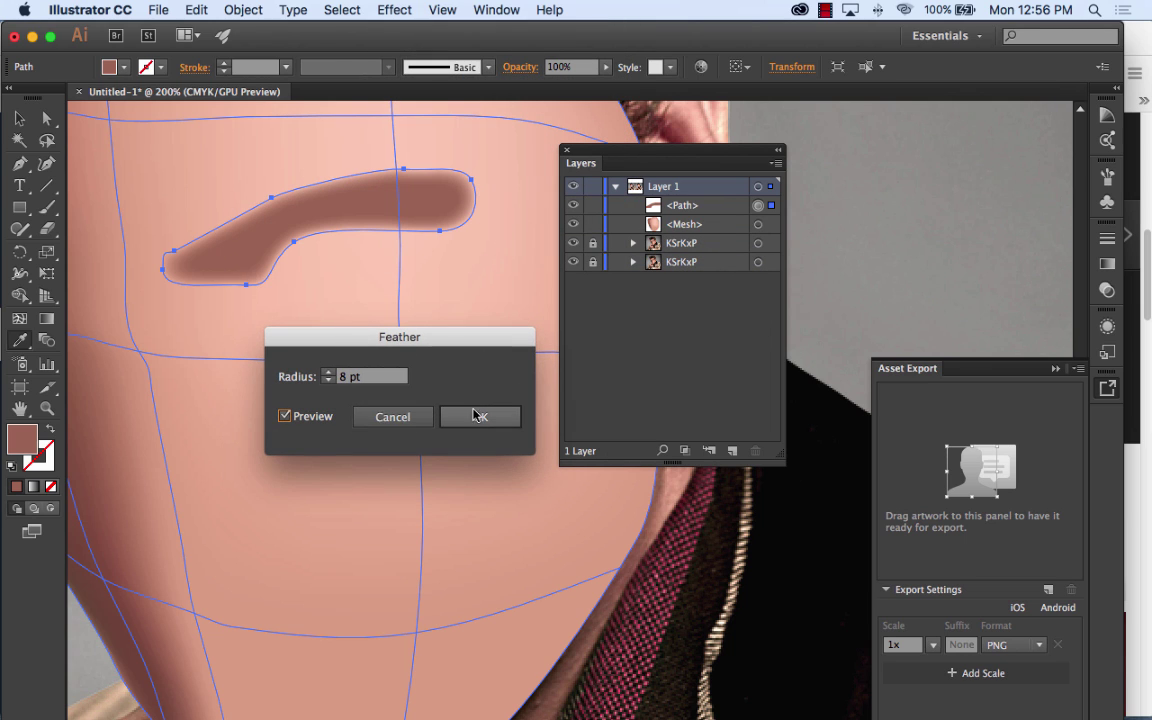
pyautogui.click(329, 372)
pyautogui.click(329, 372)
pyautogui.click(329, 373)
pyautogui.click(329, 373)
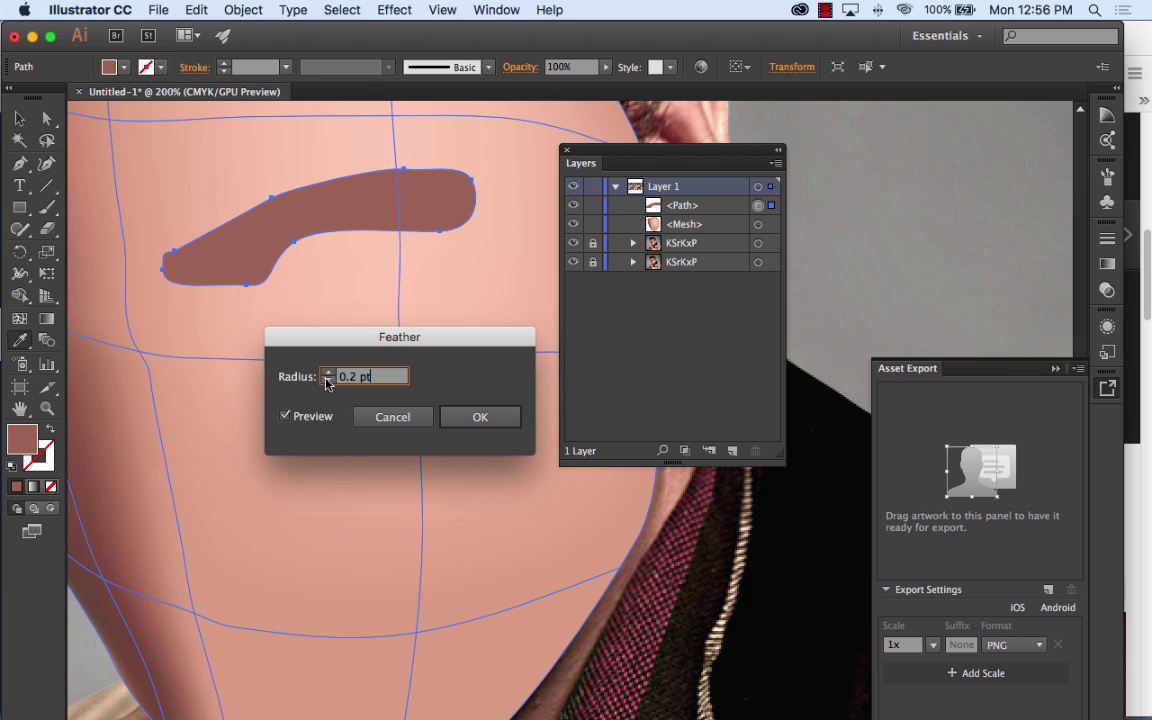
pyautogui.click(329, 373)
pyautogui.click(329, 373)
pyautogui.click(329, 373)
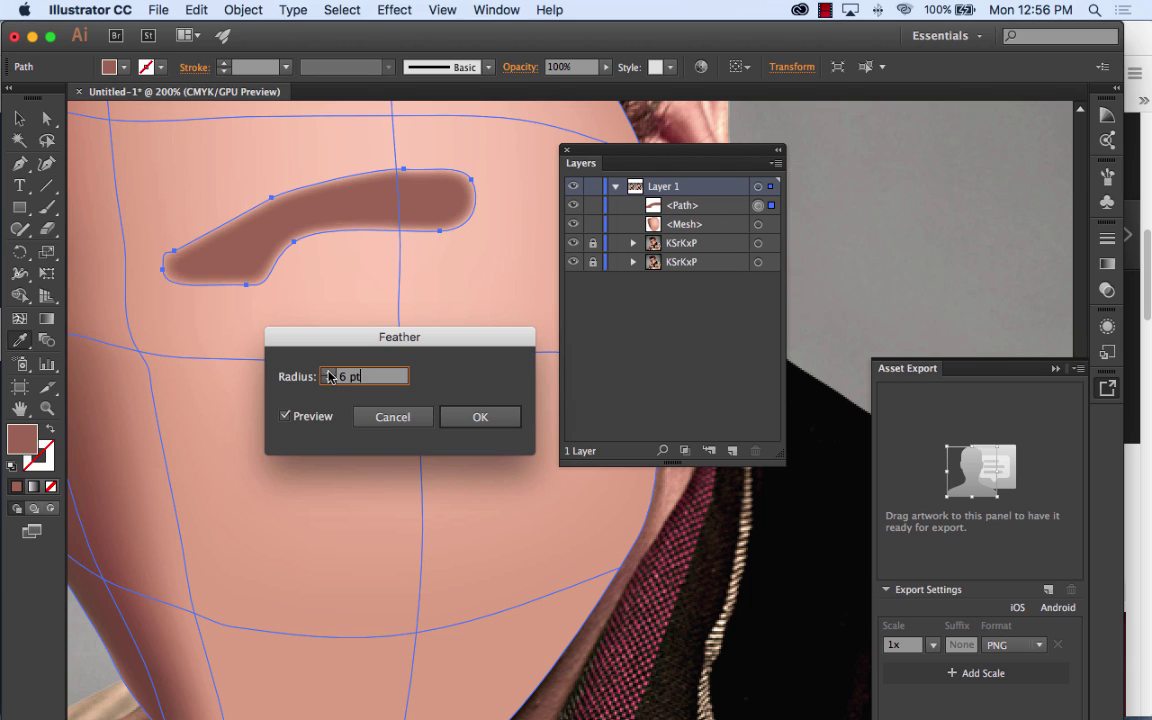
pyautogui.click(329, 373)
pyautogui.click(329, 373)
pyautogui.click(329, 373)
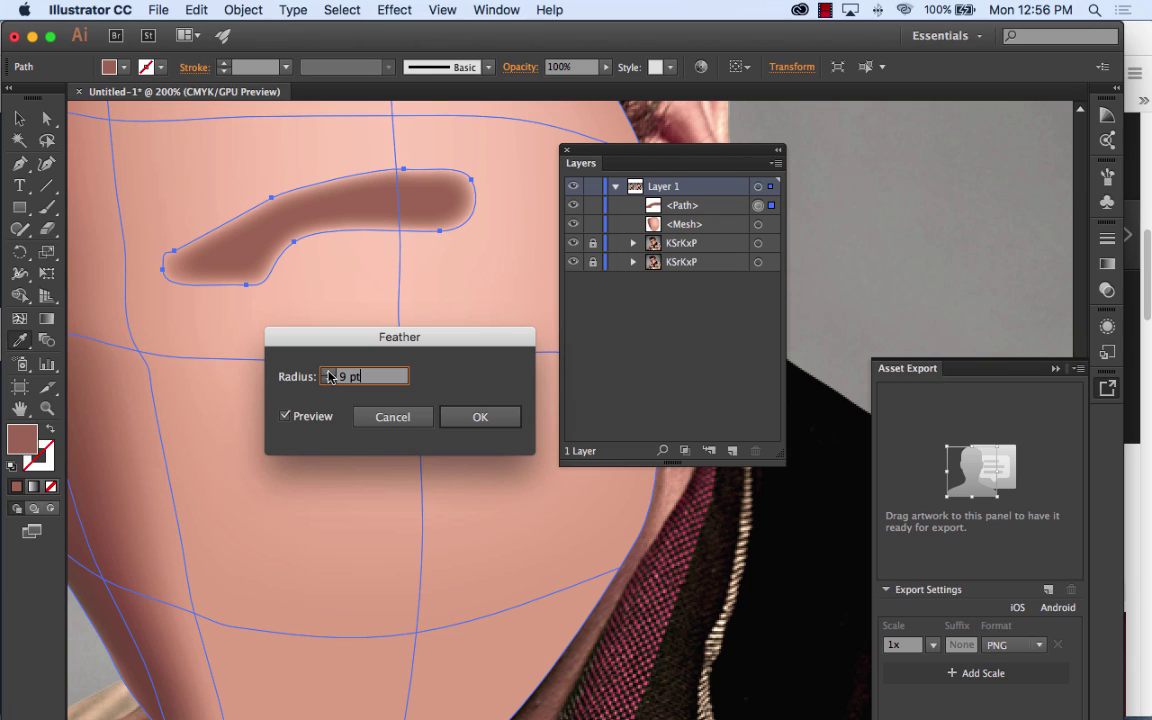
pyautogui.click(472, 418)
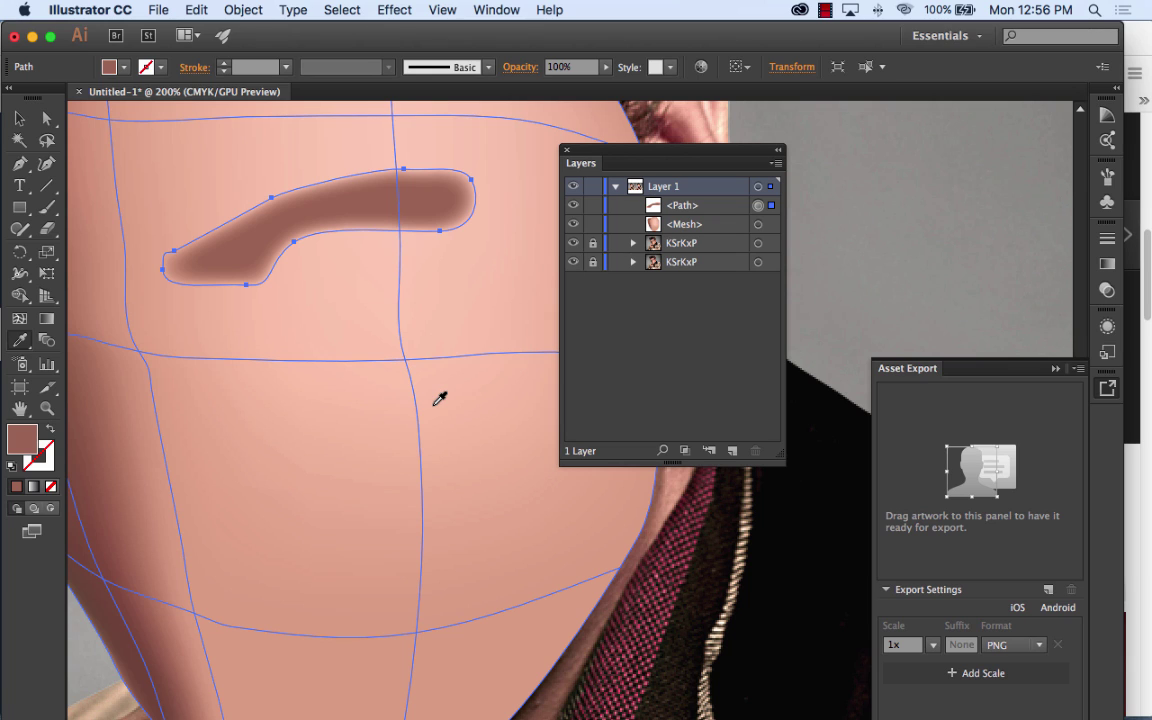
pyautogui.click(617, 307)
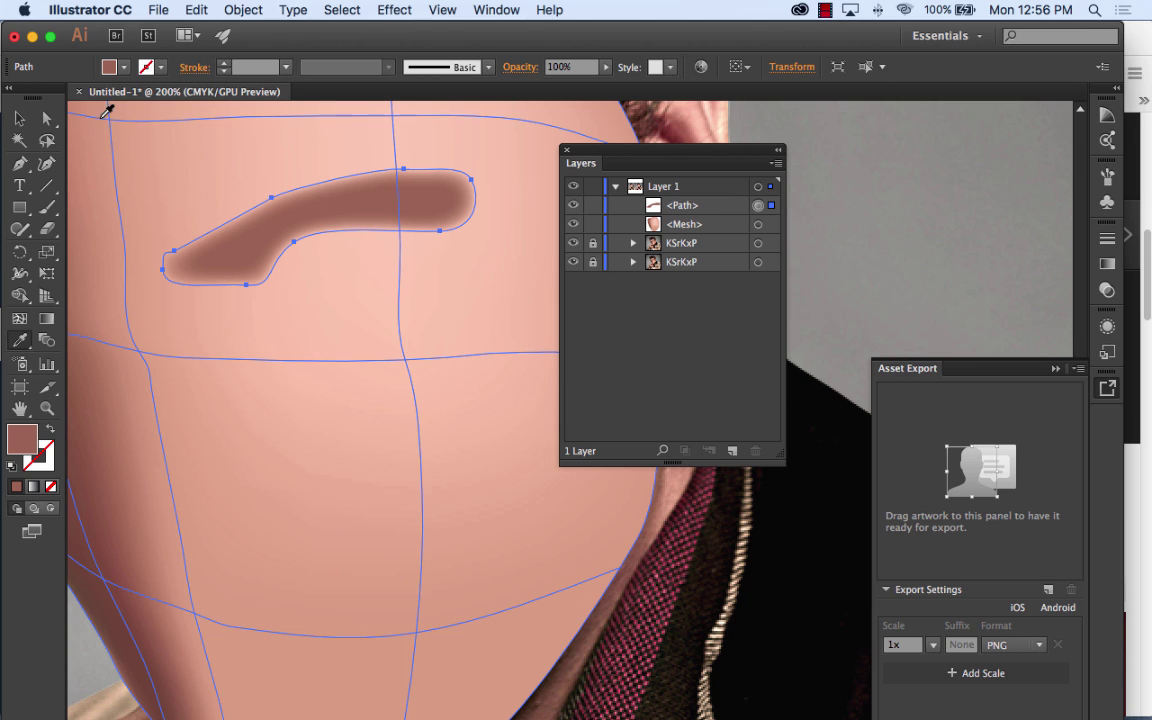
pyautogui.click(19, 118)
pyautogui.click(857, 276)
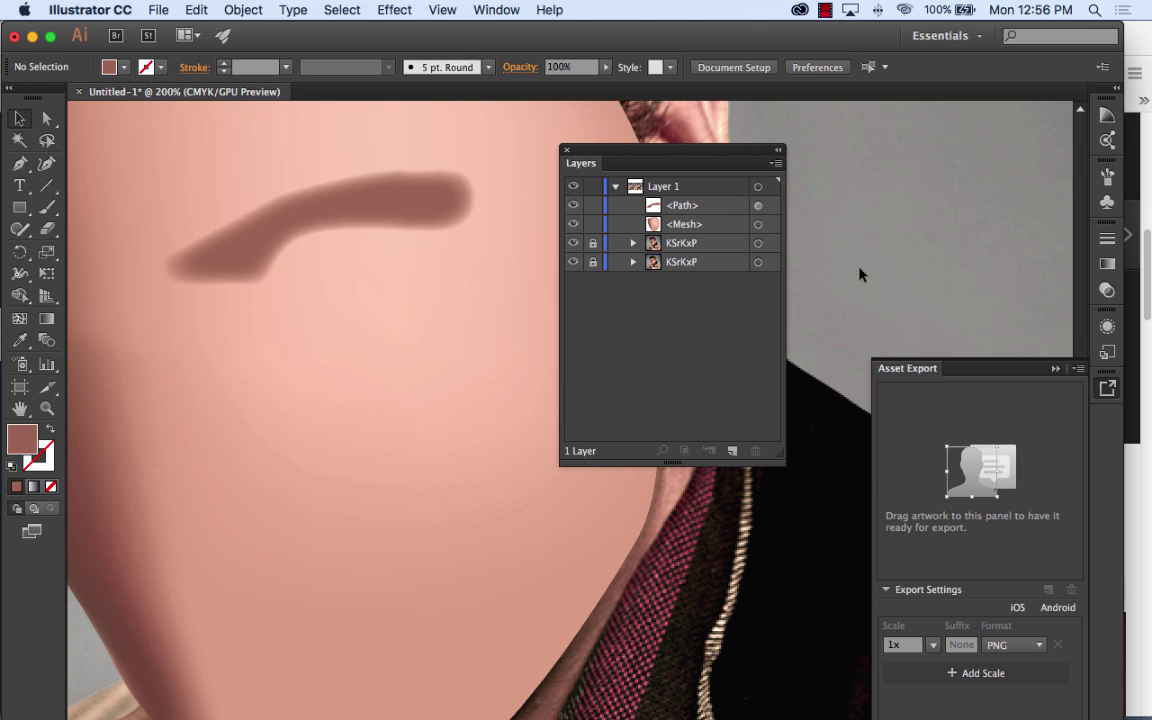
# Step: Reduce the opacity of the feathered eyelid shadow shape to 47%
pyautogui.press('super+minus')
pyautogui.press('super+minus')
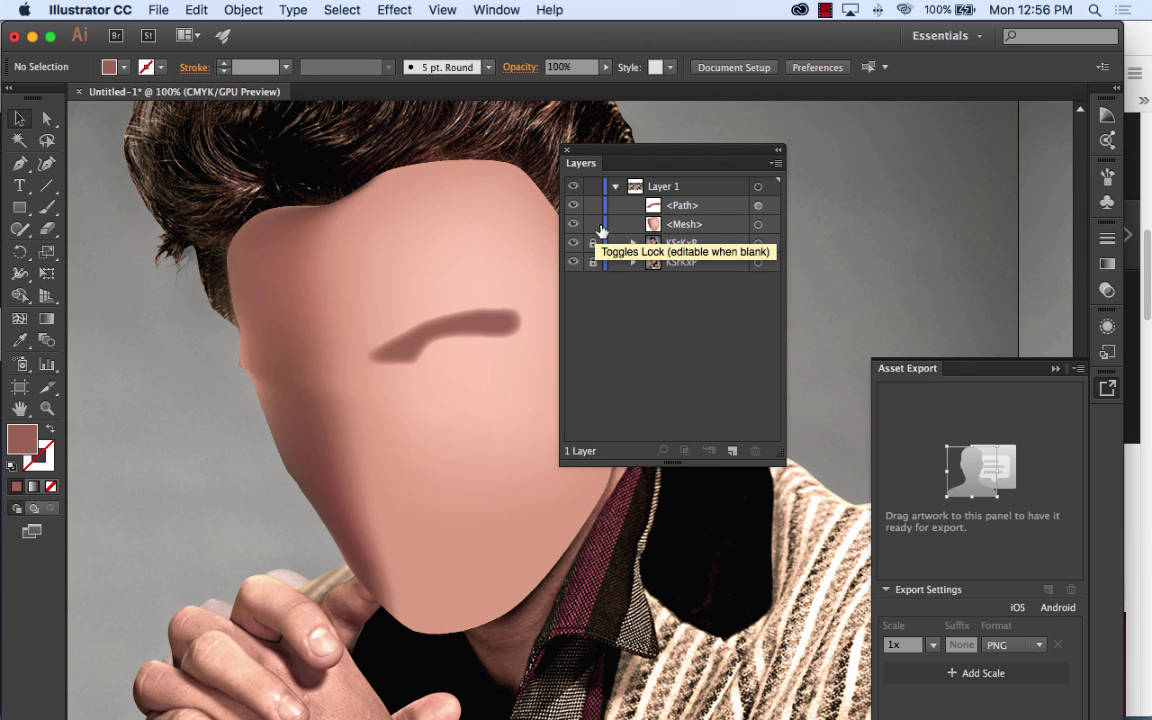
pyautogui.click(459, 323)
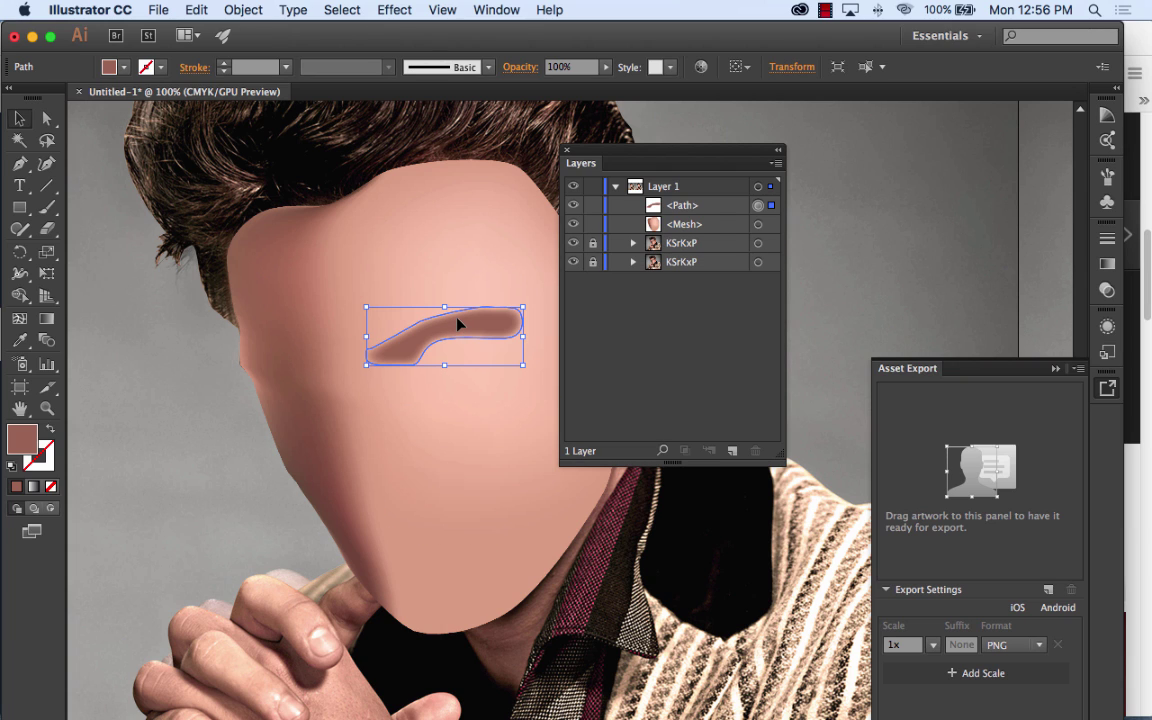
pyautogui.keyDown('shift'); pyautogui.click(480, 295); pyautogui.keyUp('shift')
pyautogui.click(605, 67)
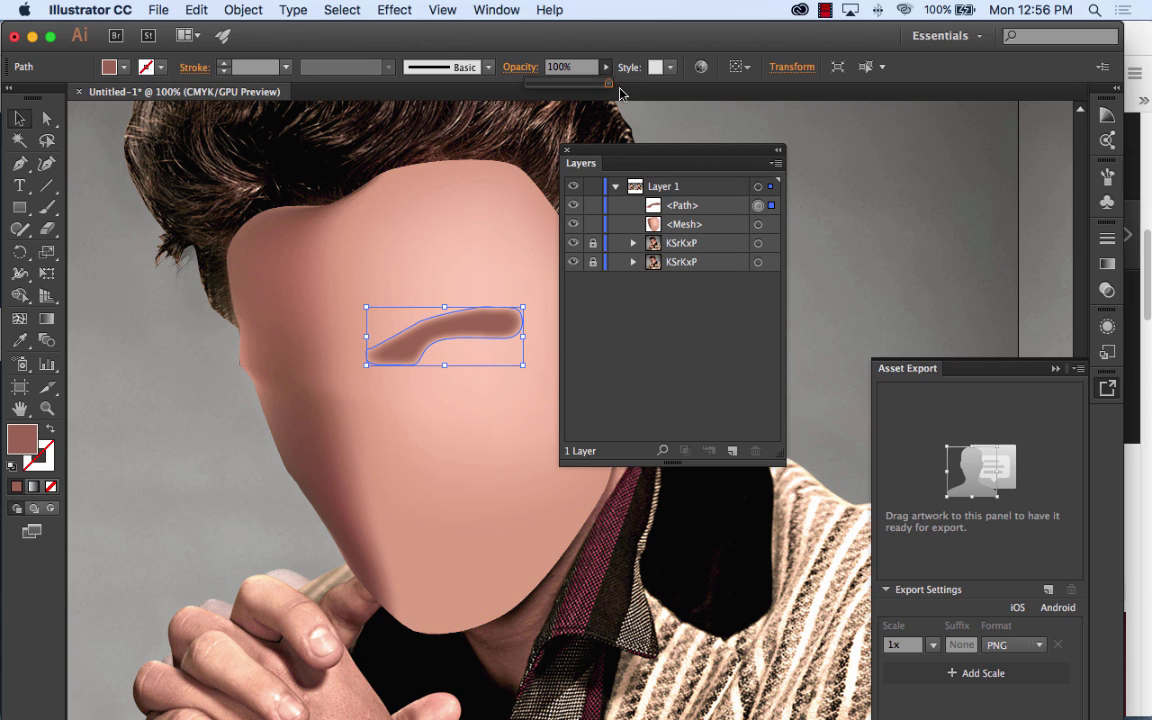
pyautogui.moveTo(609, 88); pyautogui.dragTo(565, 88)
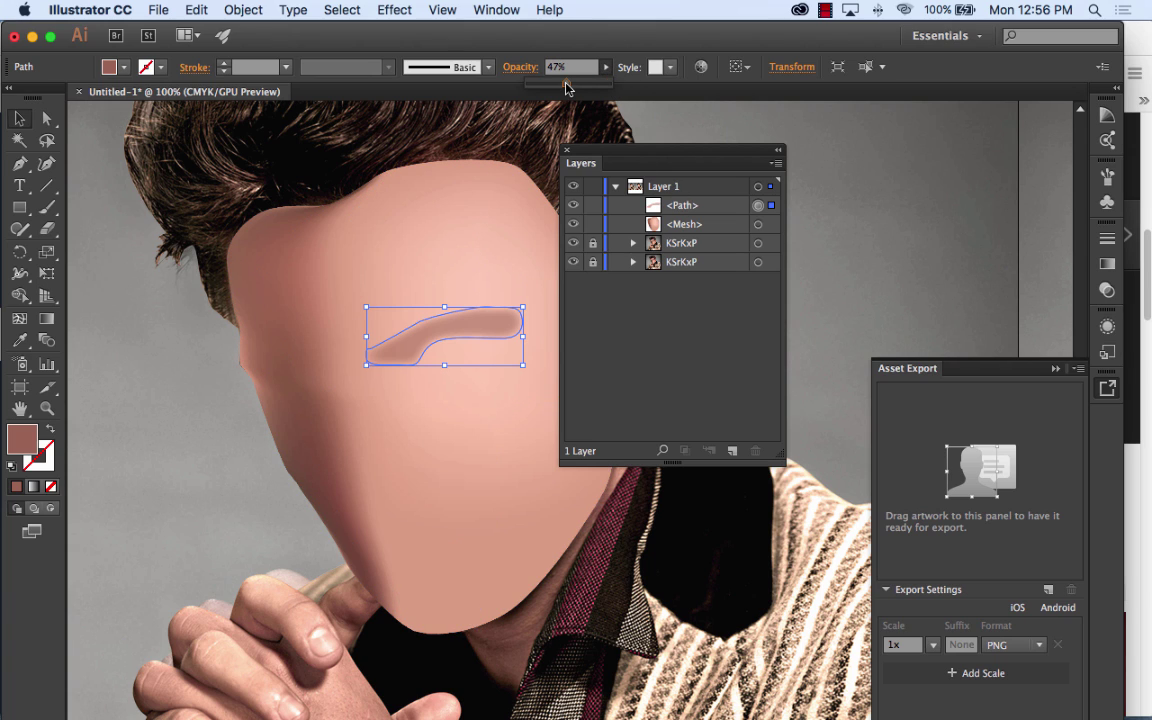
pyautogui.click(904, 152)
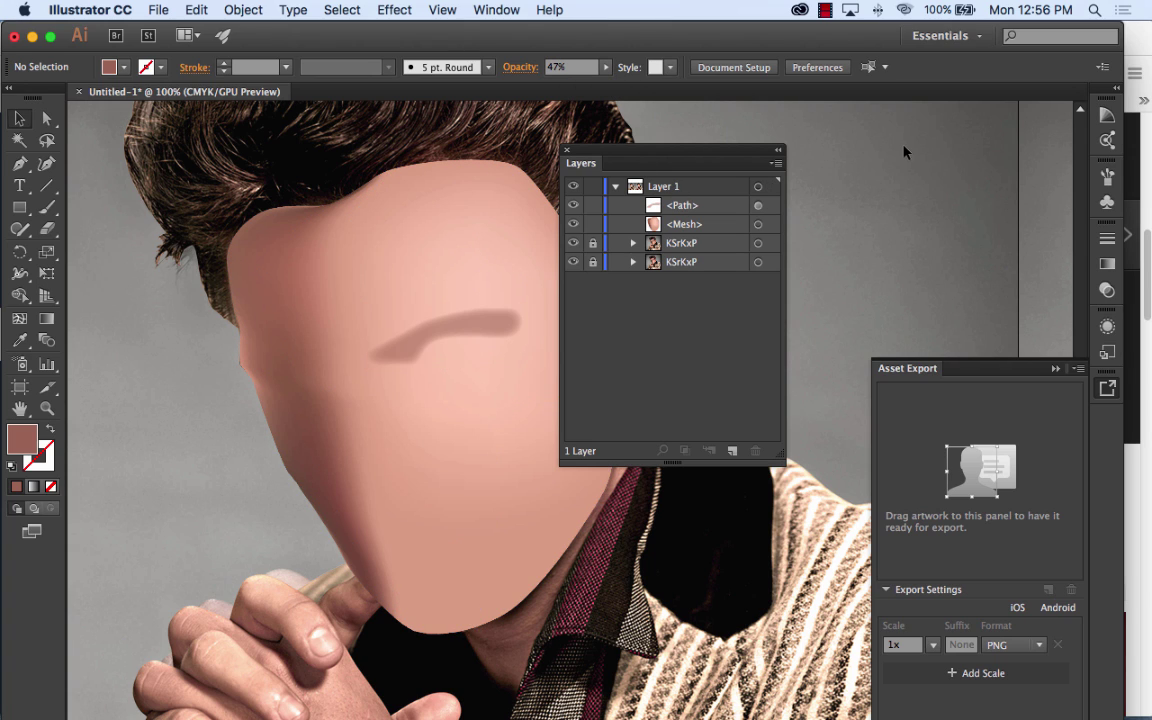
# Step: Apply a Gaussian Blur effect to the eyelid shadow shape to soften it further
pyautogui.click(492, 320)
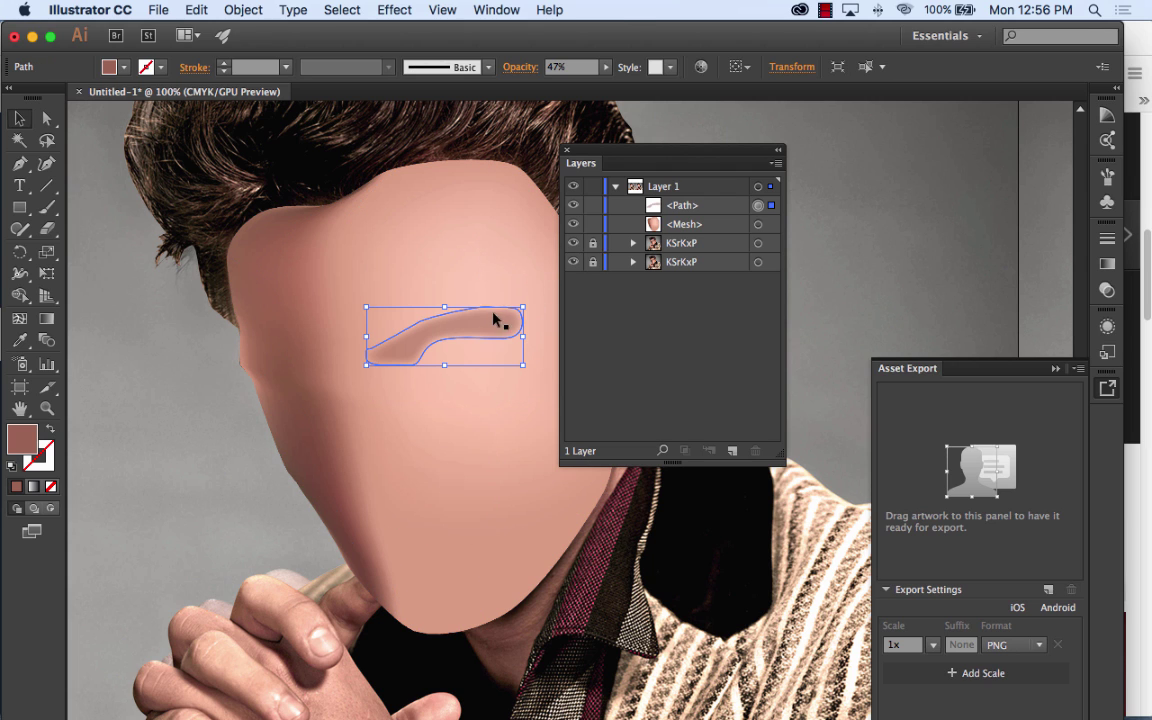
pyautogui.click(403, 8)
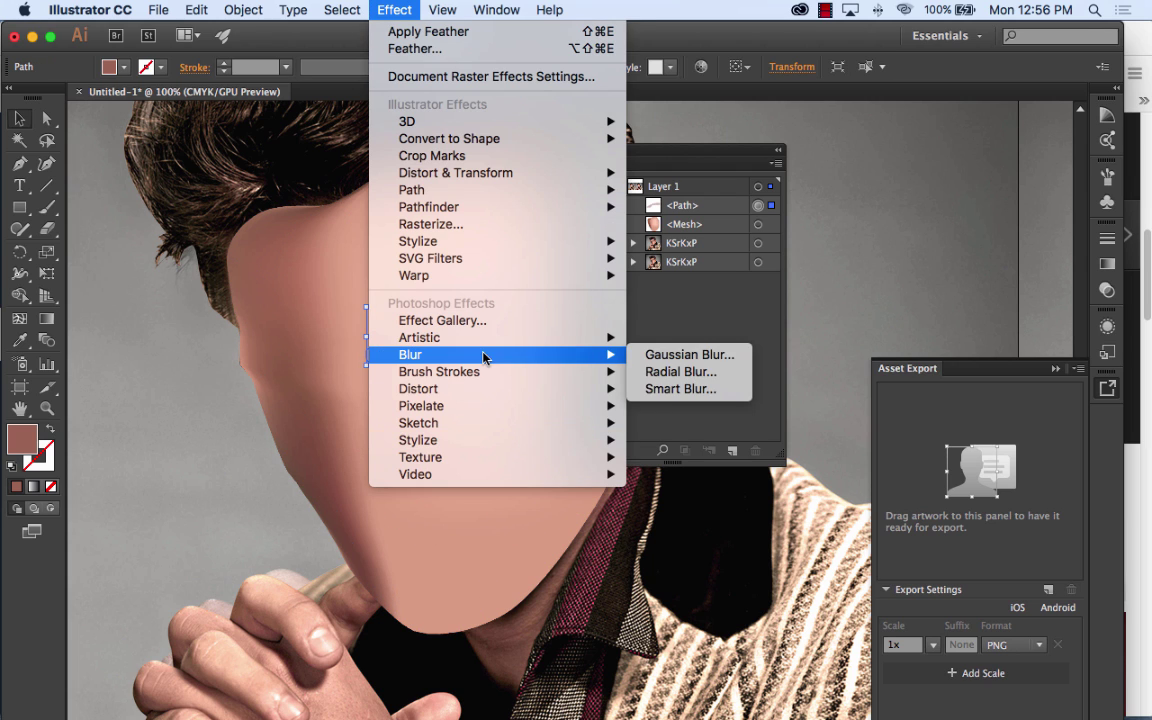
pyautogui.moveTo(608, 353)
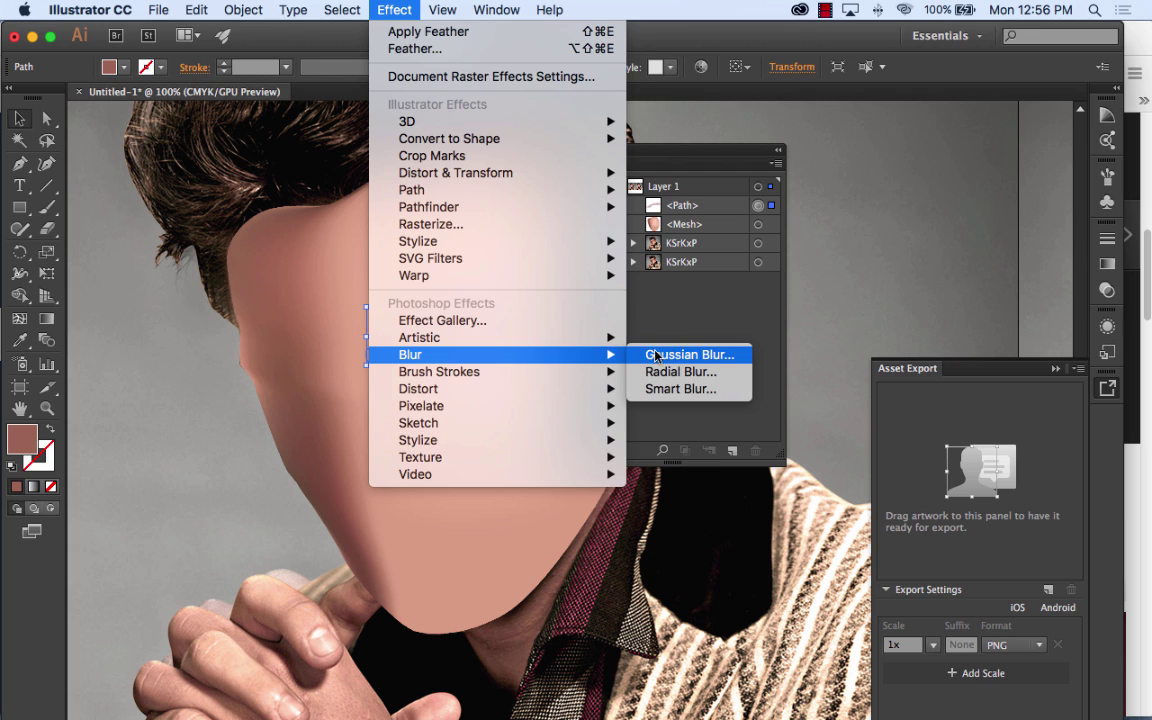
pyautogui.click(652, 353)
pyautogui.moveTo(546, 311); pyautogui.dragTo(638, 308)
pyautogui.click(557, 344)
pyautogui.click(765, 348)
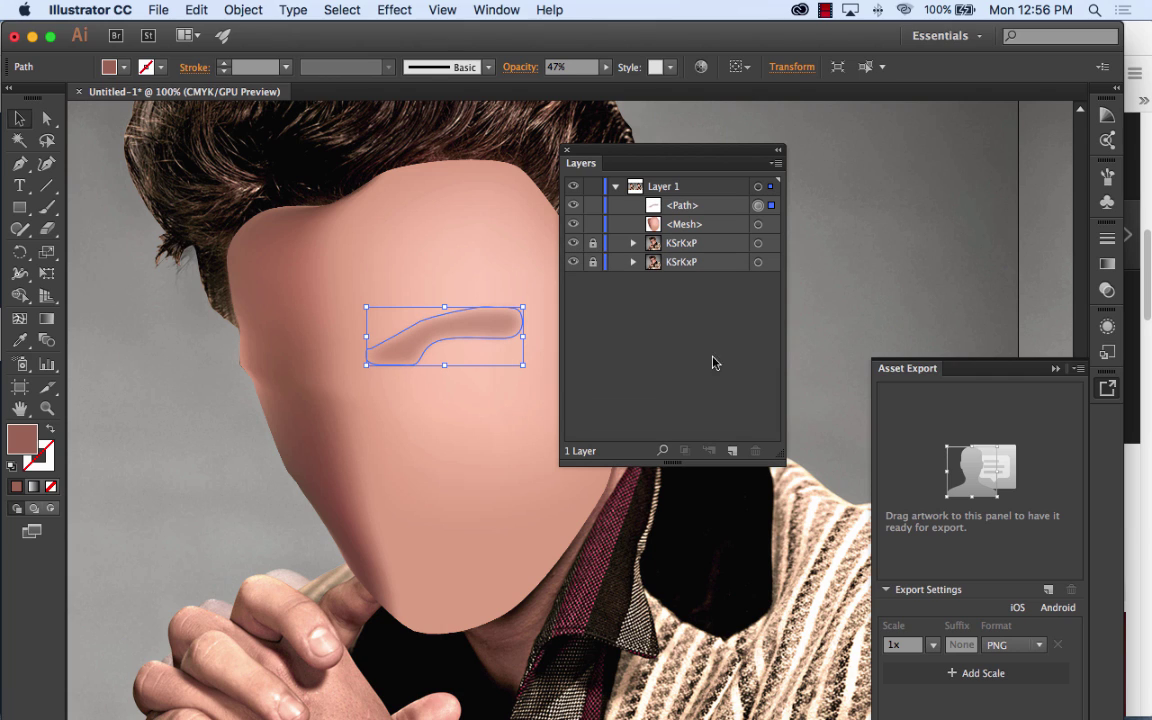
pyautogui.click(919, 320)
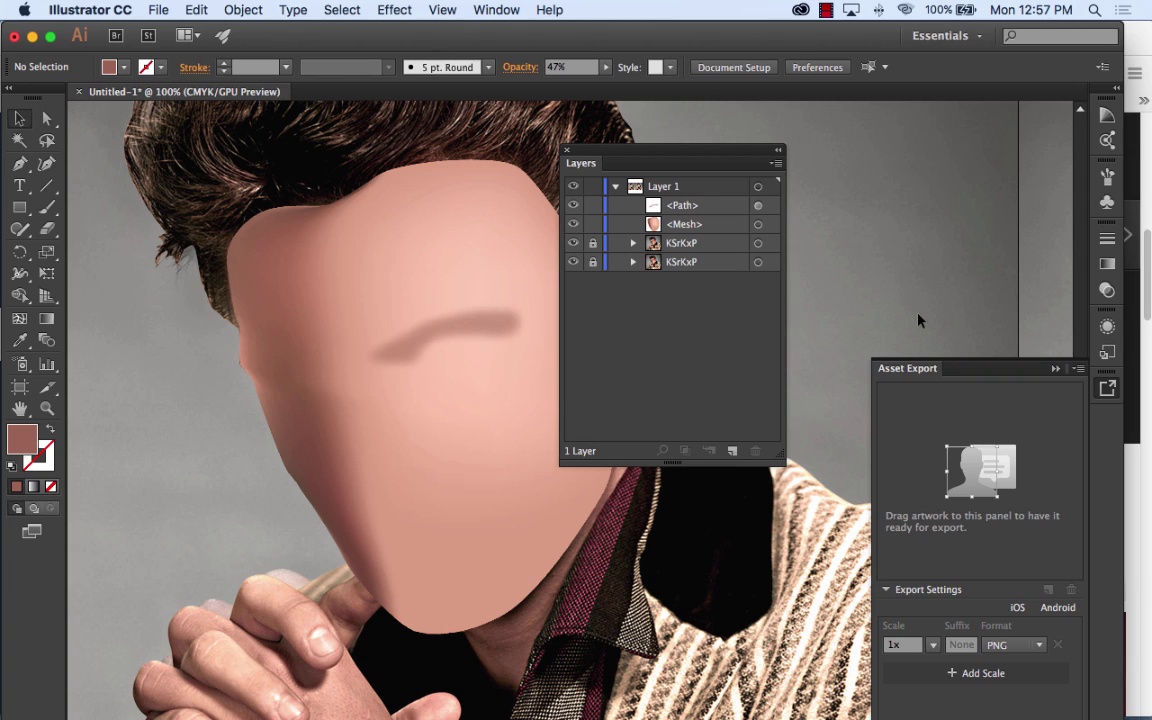
# Step: Hide the face mesh to expose the portrait beneath while keeping the eyelid shadow shape shown
pyautogui.click(573, 205)
pyautogui.click(573, 205)
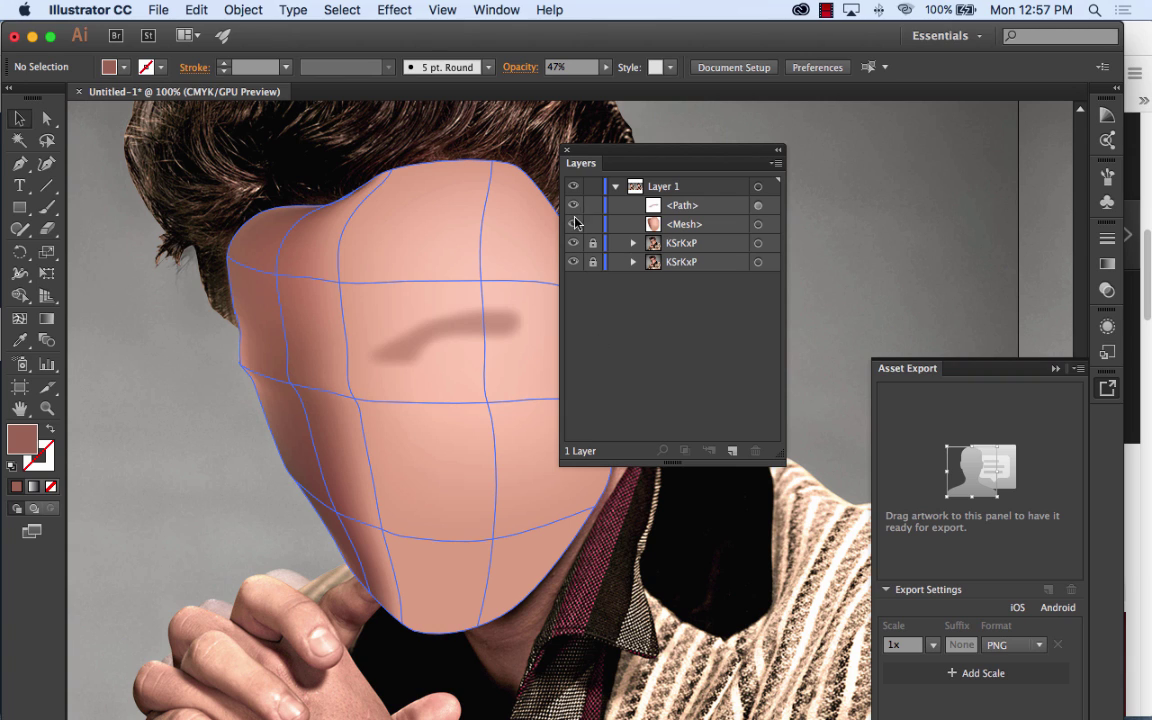
pyautogui.click(574, 224)
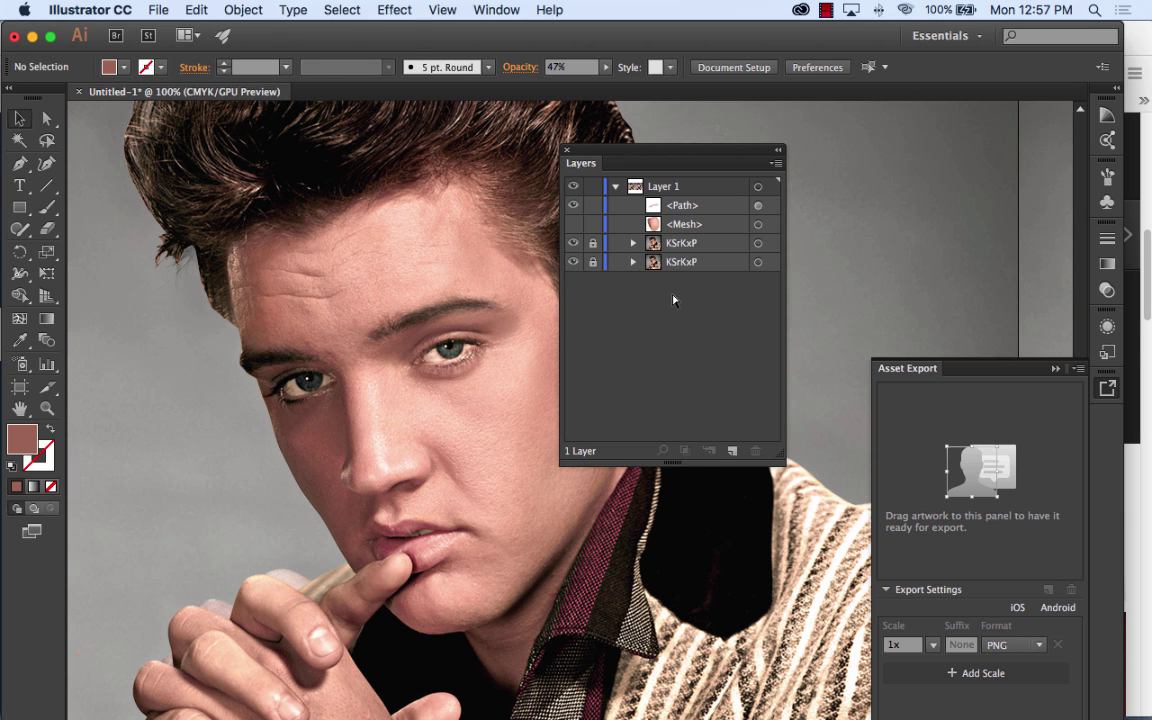
# Step: Draw a closed, narrow curved shape with the Pen tool along the eyelid crease above the fully visible eye
pyautogui.press('super+plus')
pyautogui.press('space')
pyautogui.moveTo(381, 277); pyautogui.dragTo(472, 300)
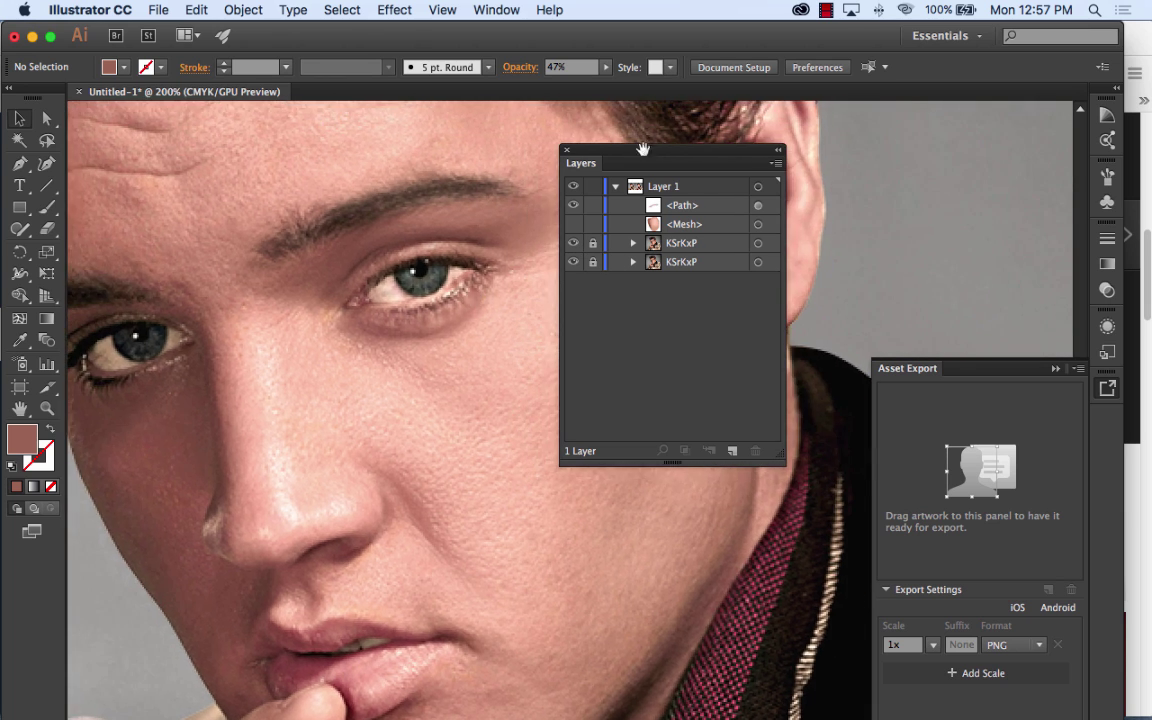
pyautogui.moveTo(612, 148); pyautogui.dragTo(776, 144)
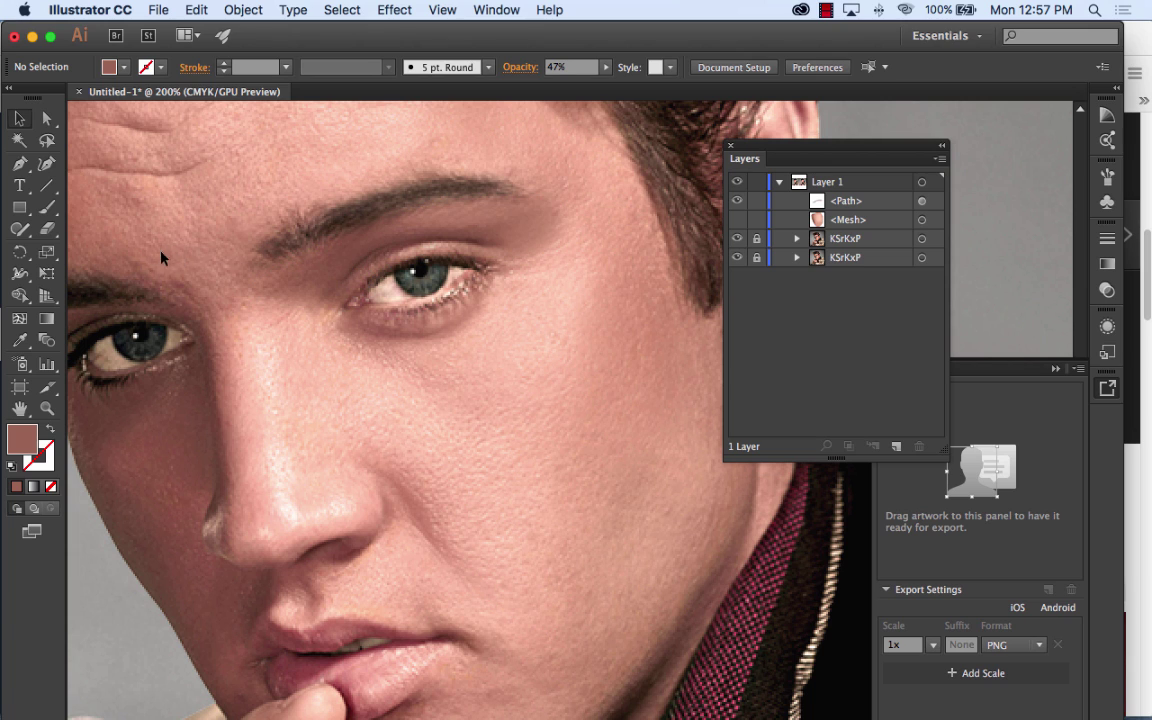
pyautogui.click(20, 163)
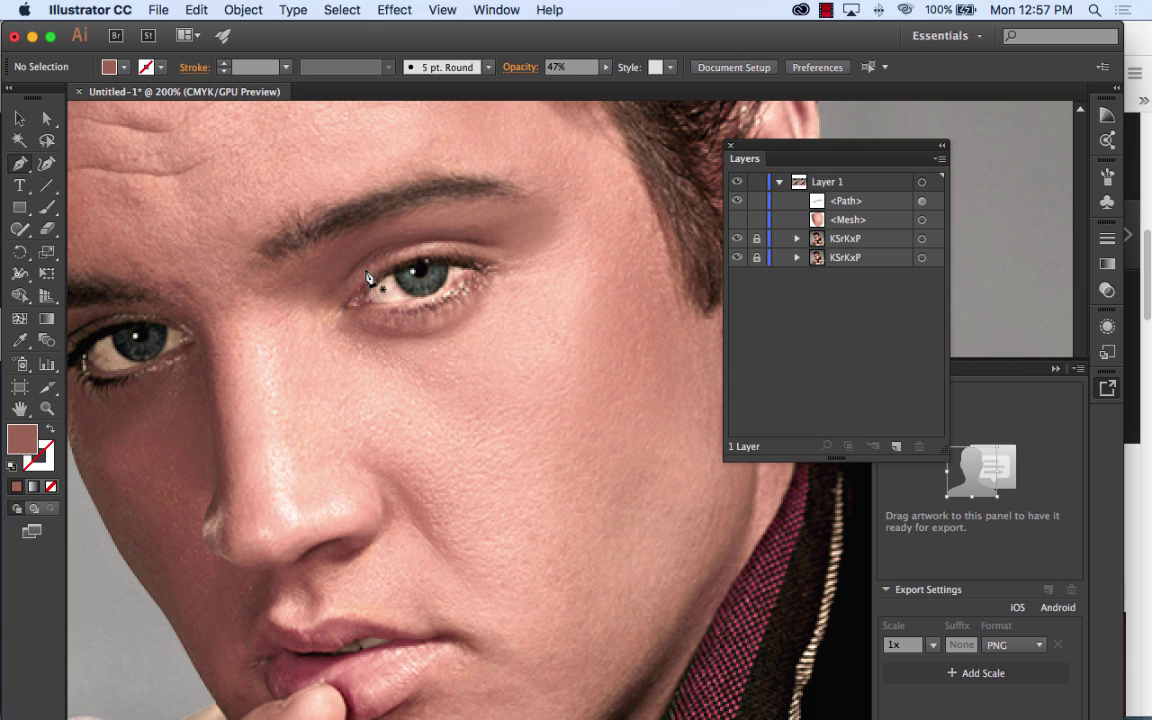
pyautogui.click(323, 286)
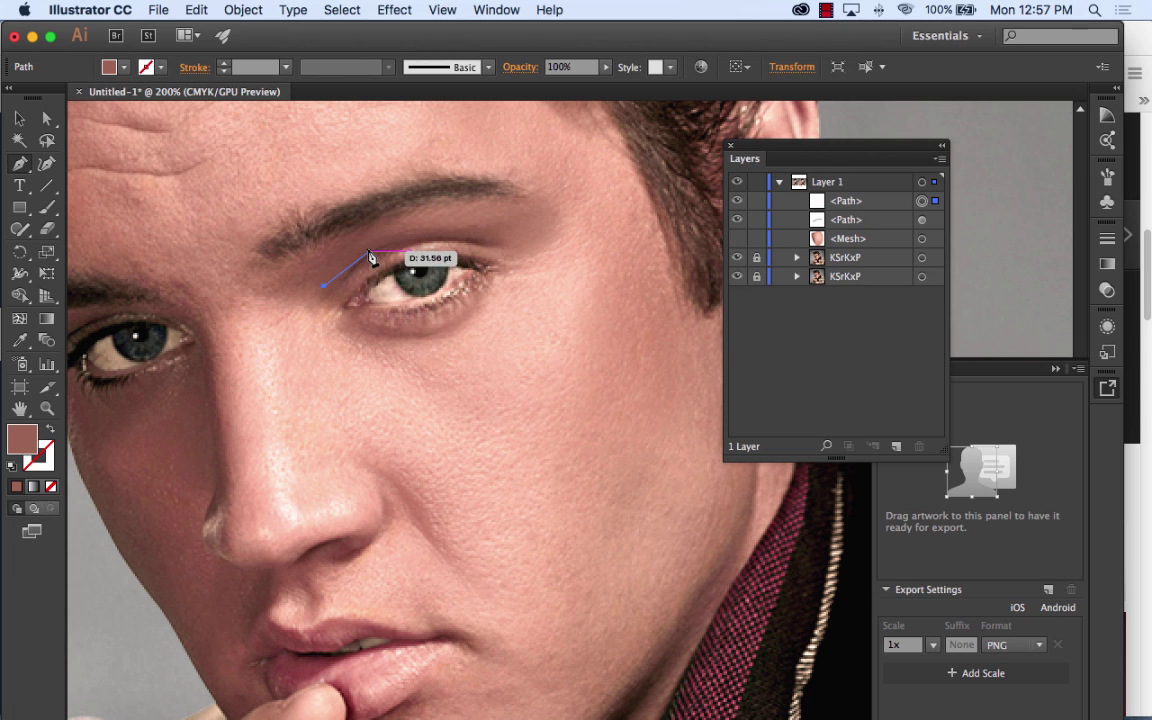
pyautogui.click(370, 252)
pyautogui.click(410, 238)
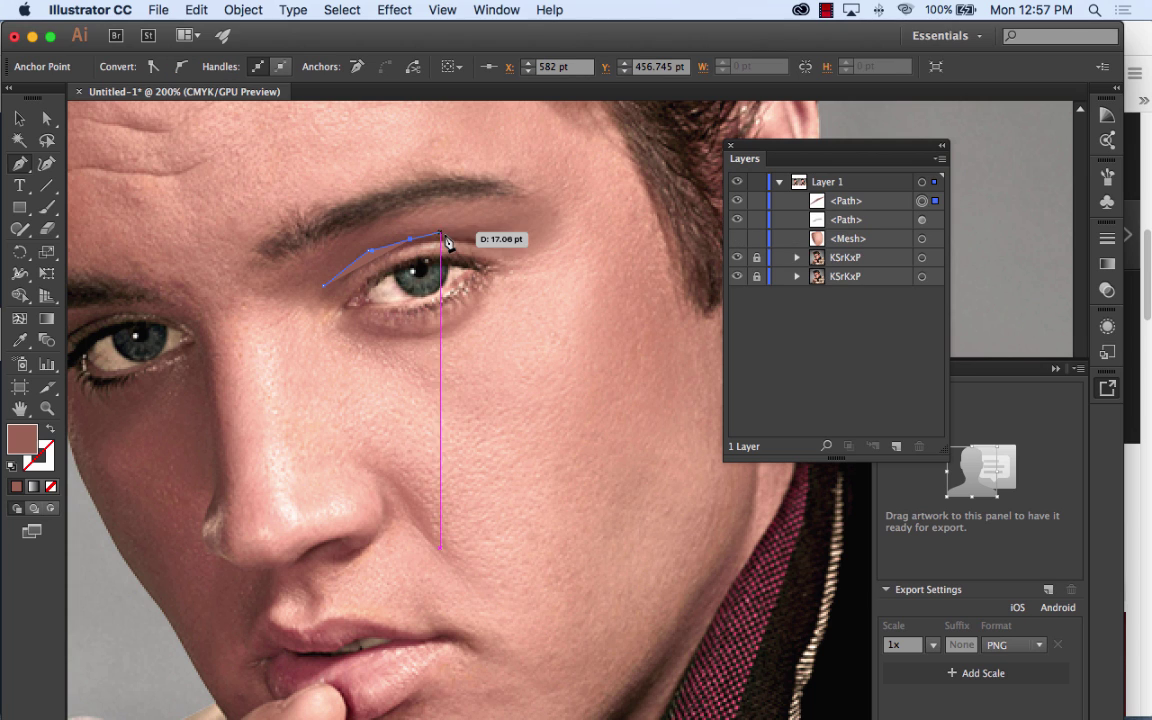
pyautogui.click(449, 233)
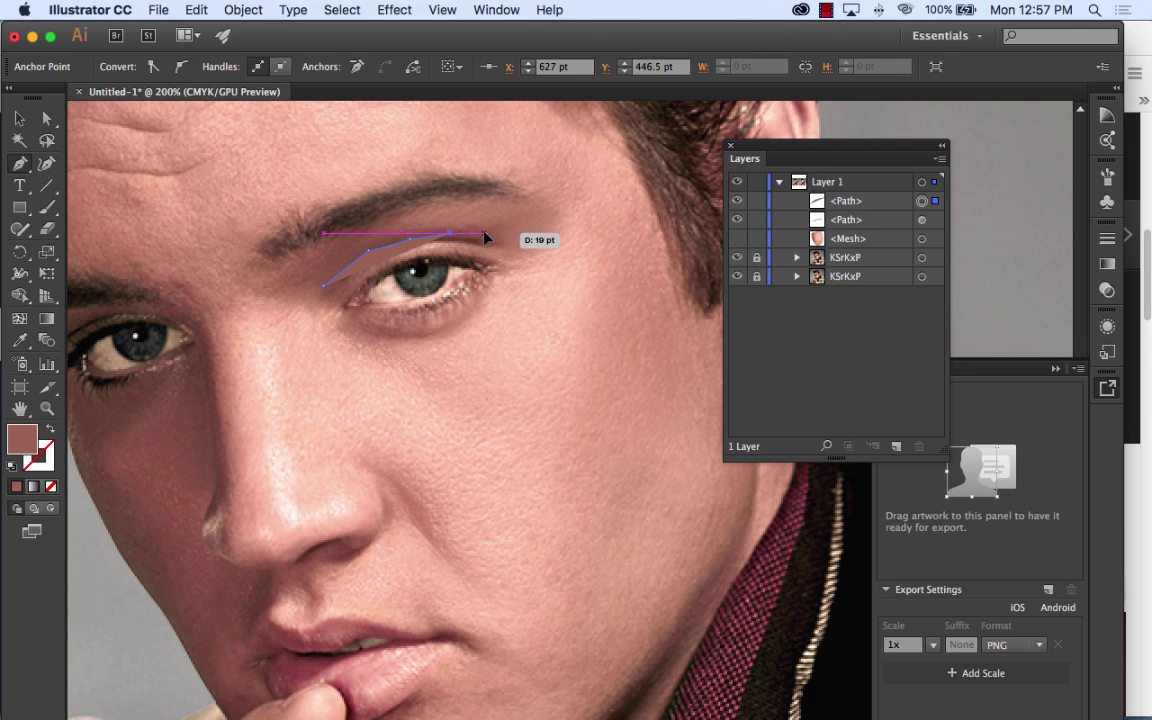
pyautogui.click(484, 232)
pyautogui.click(498, 244)
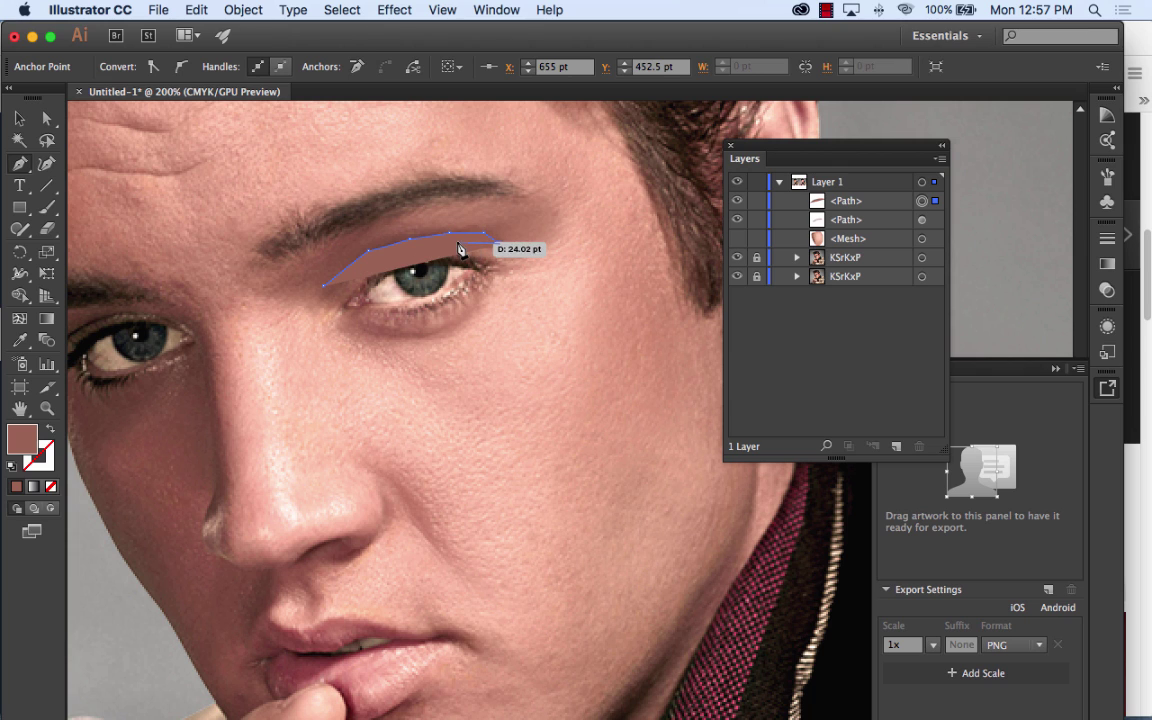
pyautogui.click(395, 251)
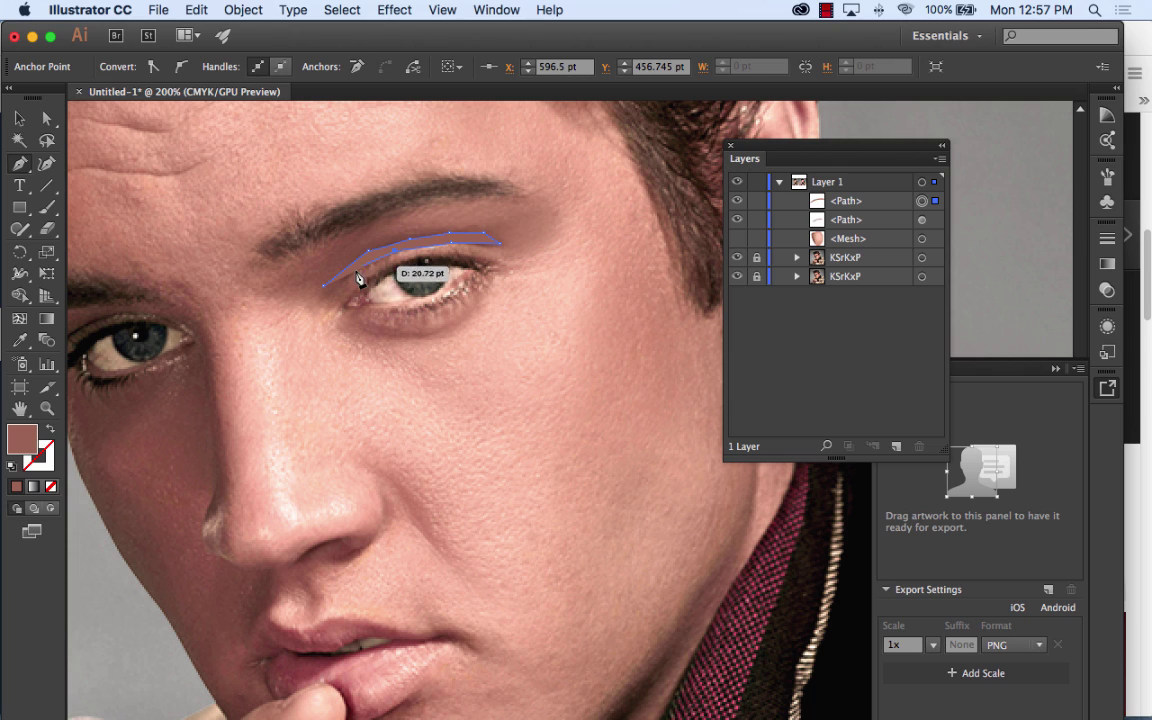
pyautogui.click(353, 272)
pyautogui.click(333, 292)
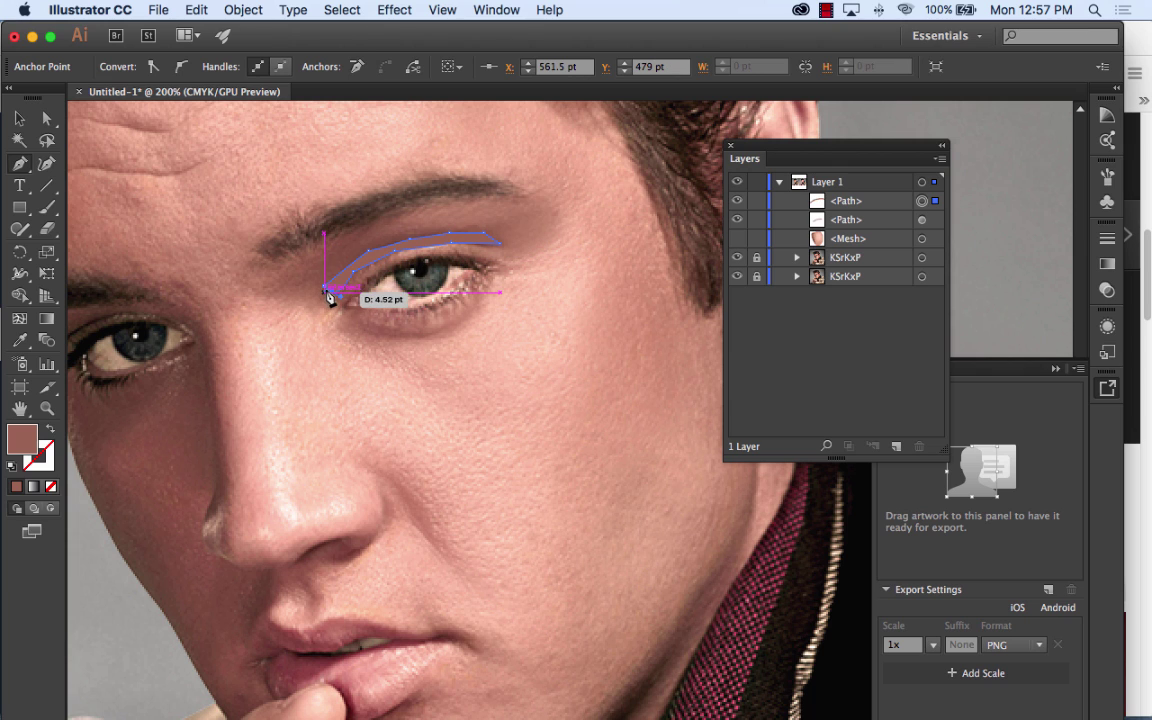
pyautogui.click(324, 286)
pyautogui.click(324, 290)
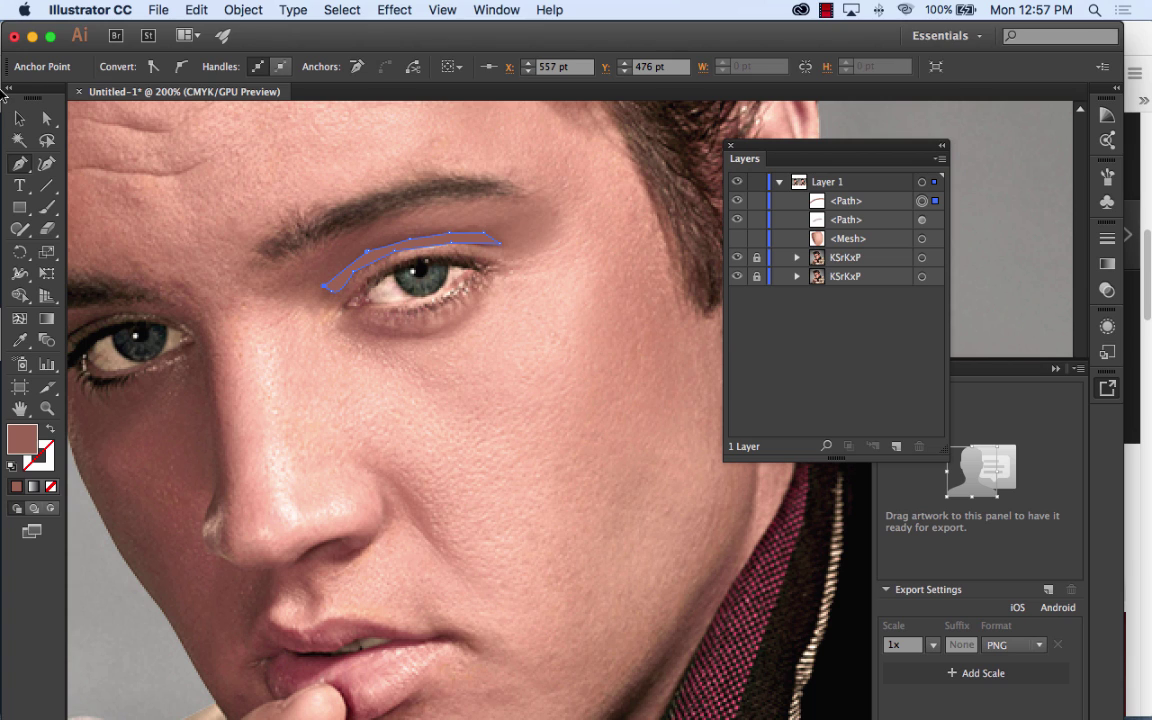
# Step: Fill the eyelid crease shape with a dark brown sampled from the shadowed upper lid of the other eye
pyautogui.click(16, 117)
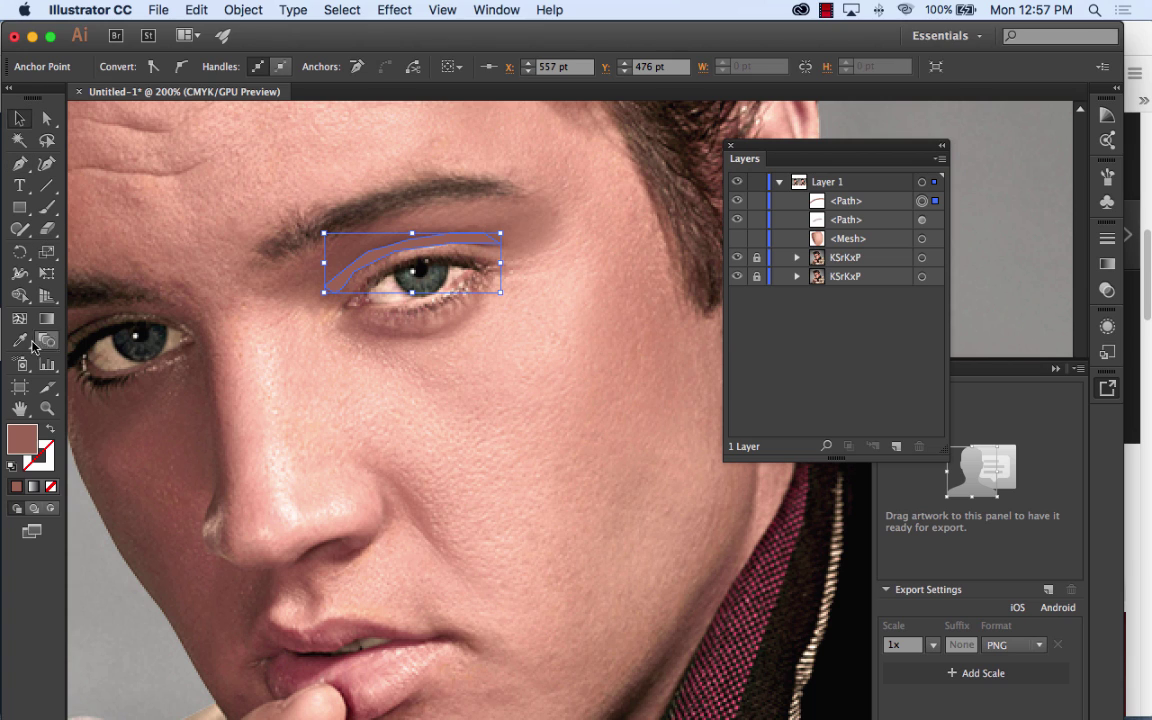
pyautogui.click(17, 340)
pyautogui.click(17, 340)
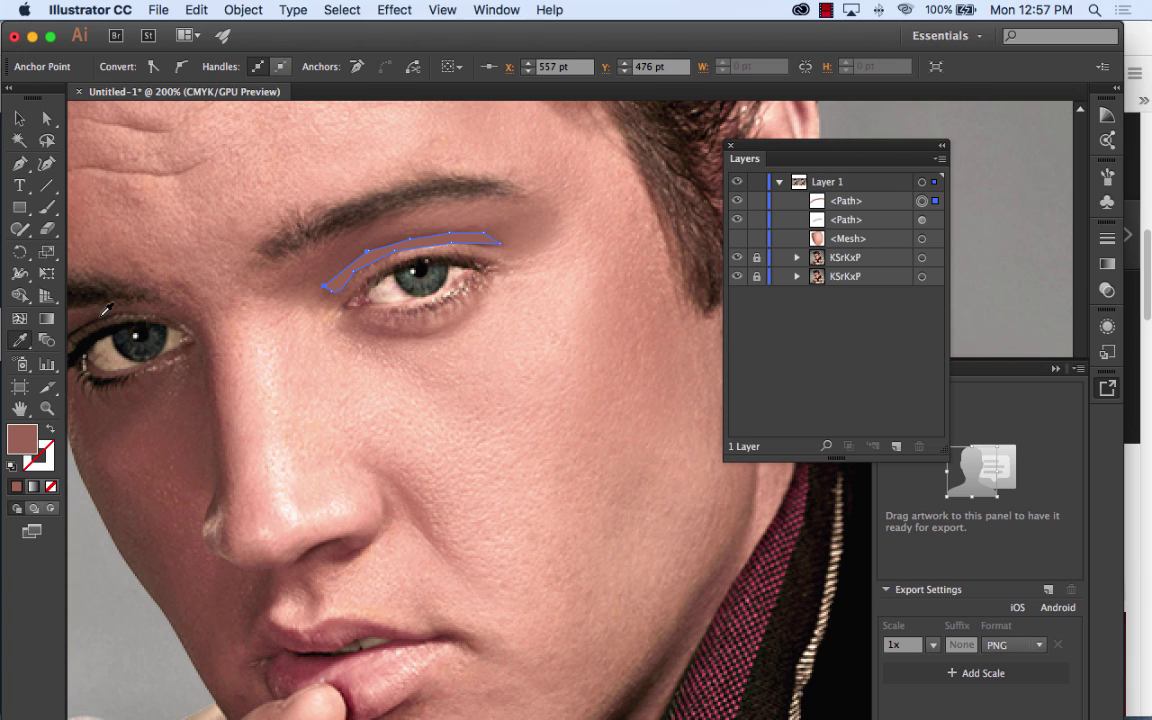
pyautogui.click(102, 315)
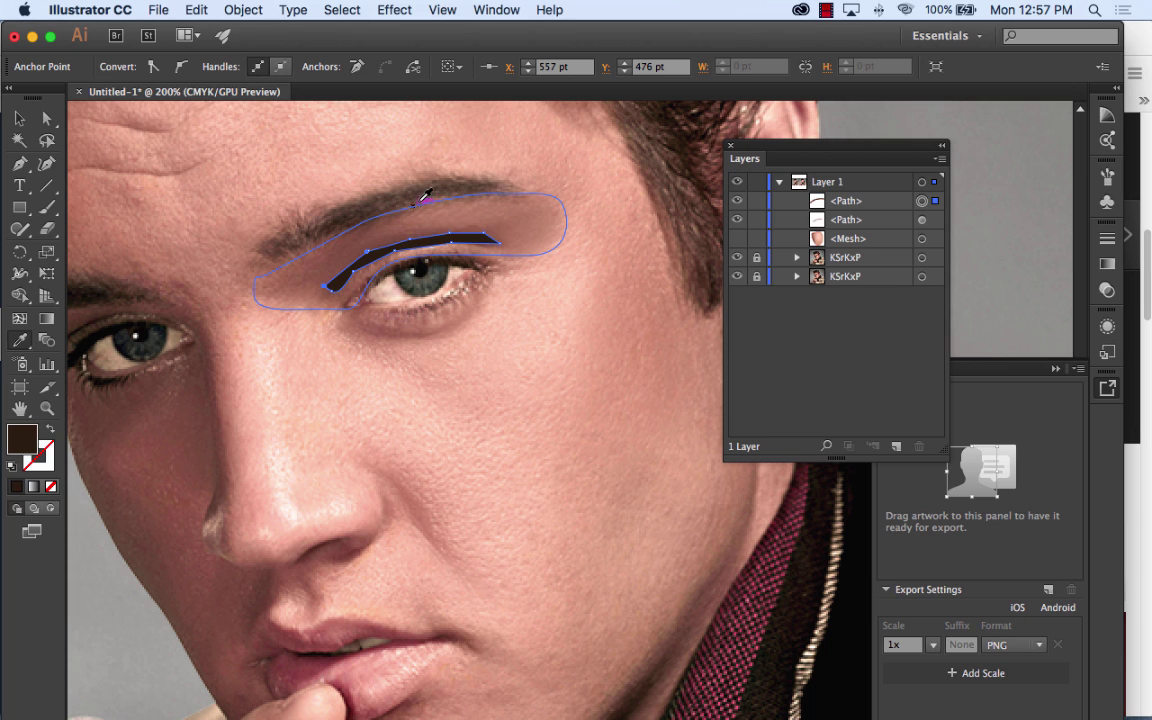
# Step: Apply a previewed Gaussian Blur with a 19.8-pixel radius to the dark brown eyelid crease shape
pyautogui.click(19, 118)
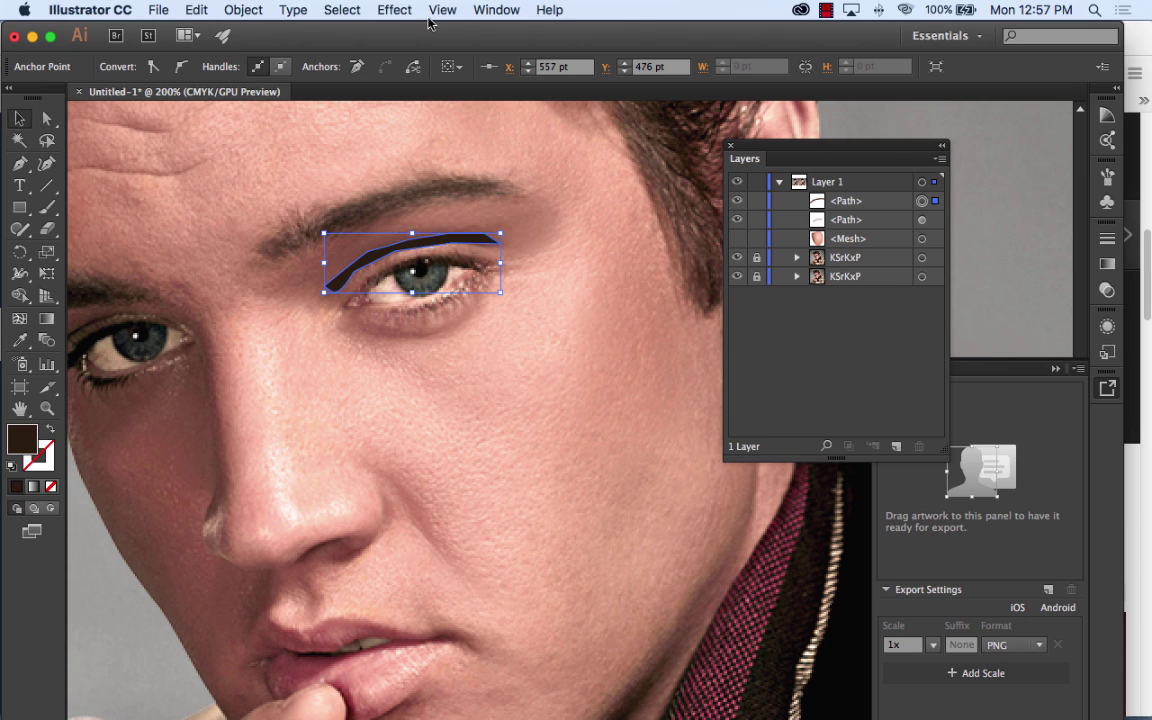
pyautogui.click(394, 10)
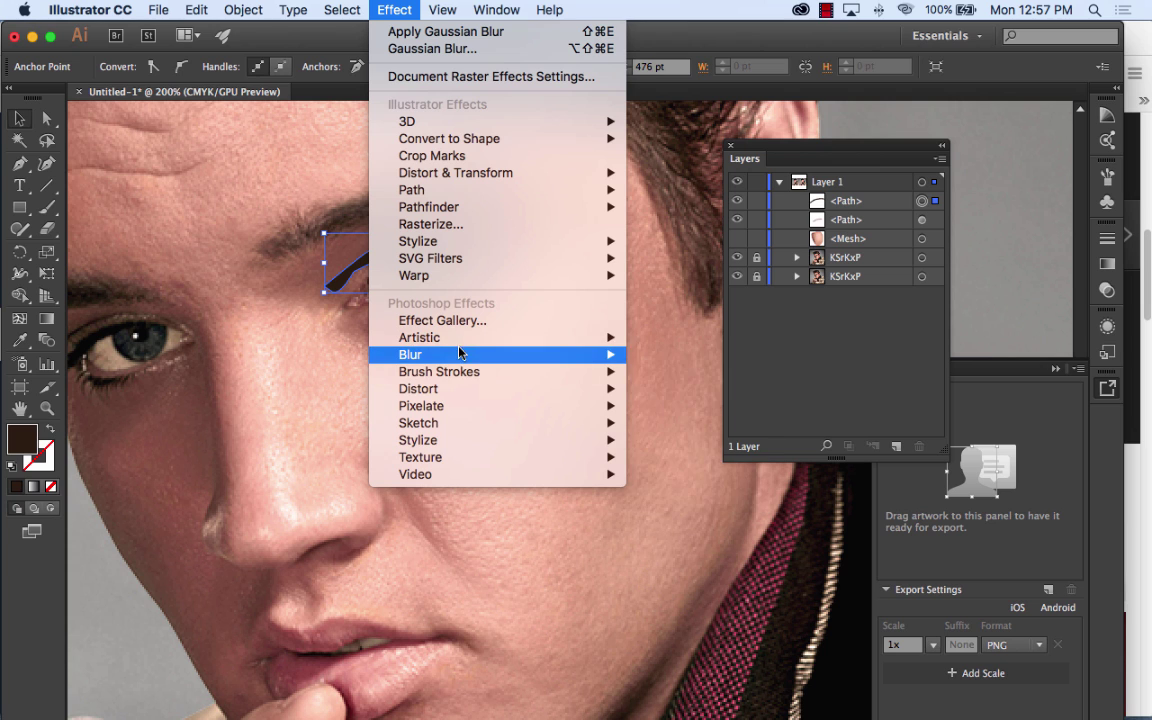
pyautogui.moveTo(430, 354)
pyautogui.click(692, 357)
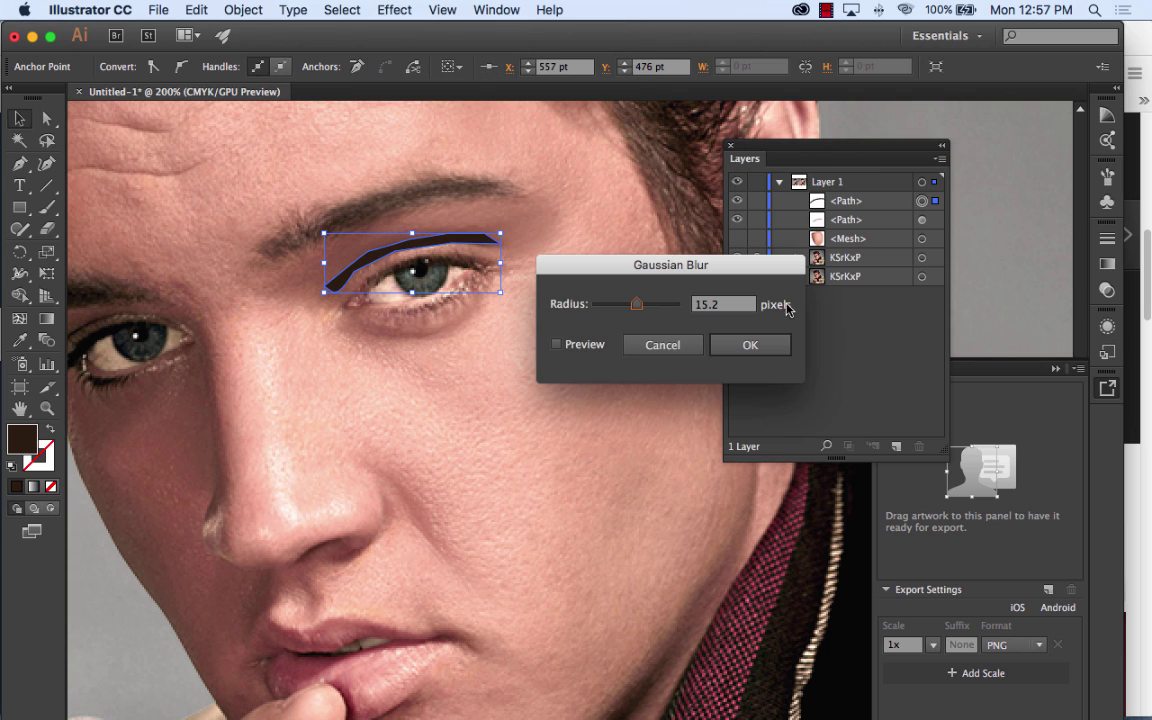
pyautogui.click(557, 344)
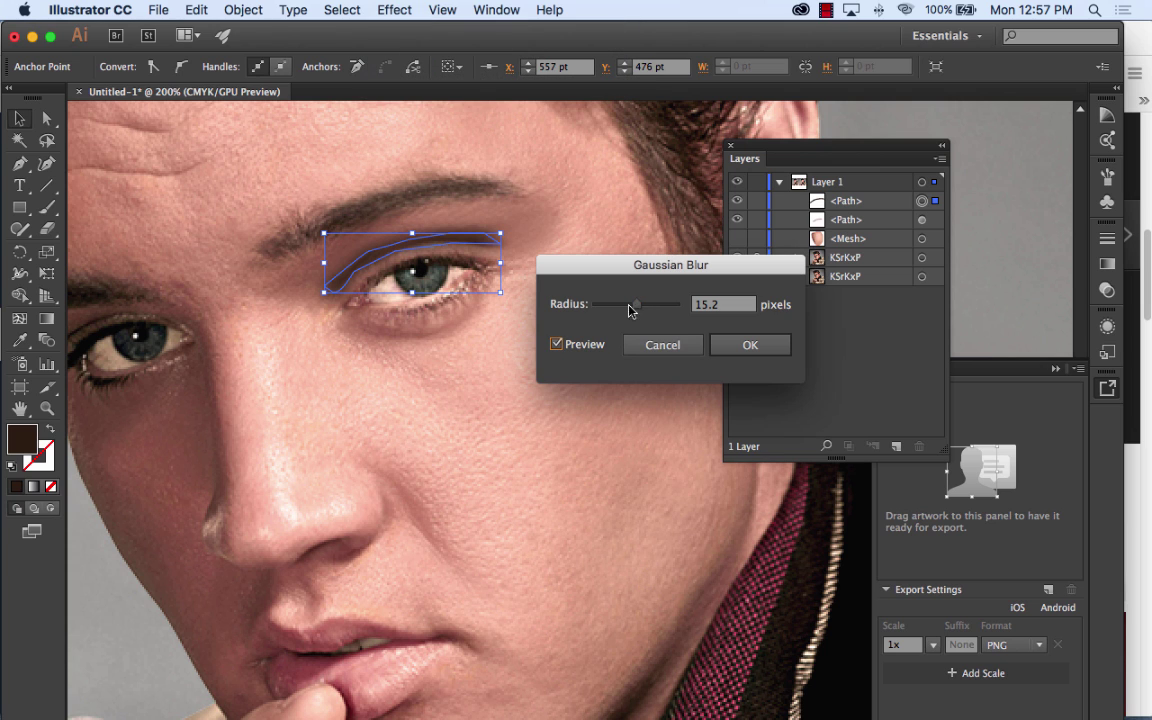
pyautogui.moveTo(636, 305); pyautogui.dragTo(638, 308)
pyautogui.click(748, 347)
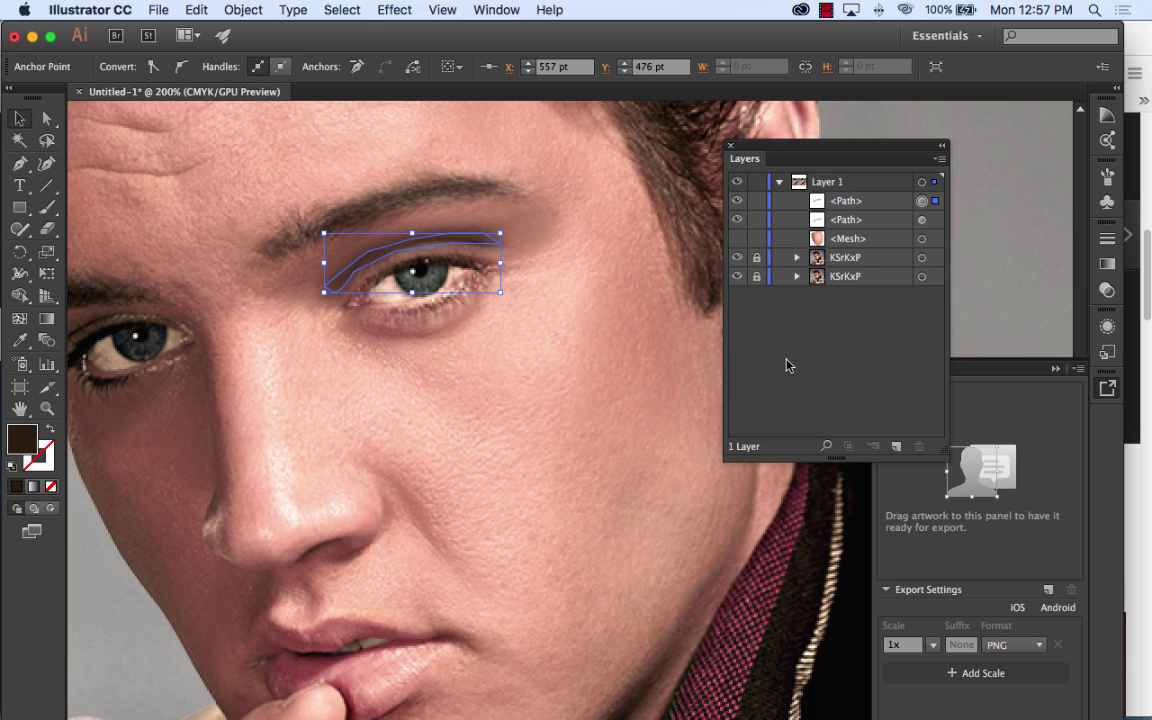
# Step: Show the face mesh to check the deselected blurred crease against it, and hide the mesh again
pyautogui.click(737, 278)
pyautogui.click(737, 278)
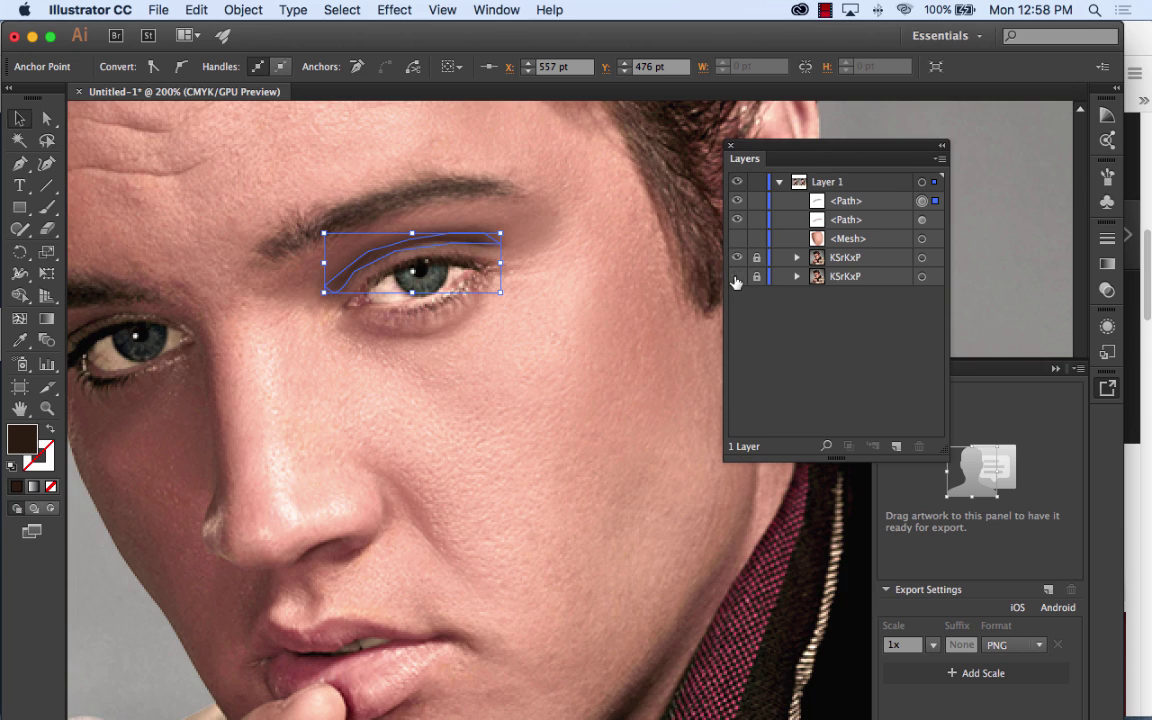
pyautogui.click(737, 278)
pyautogui.click(737, 278)
pyautogui.click(737, 238)
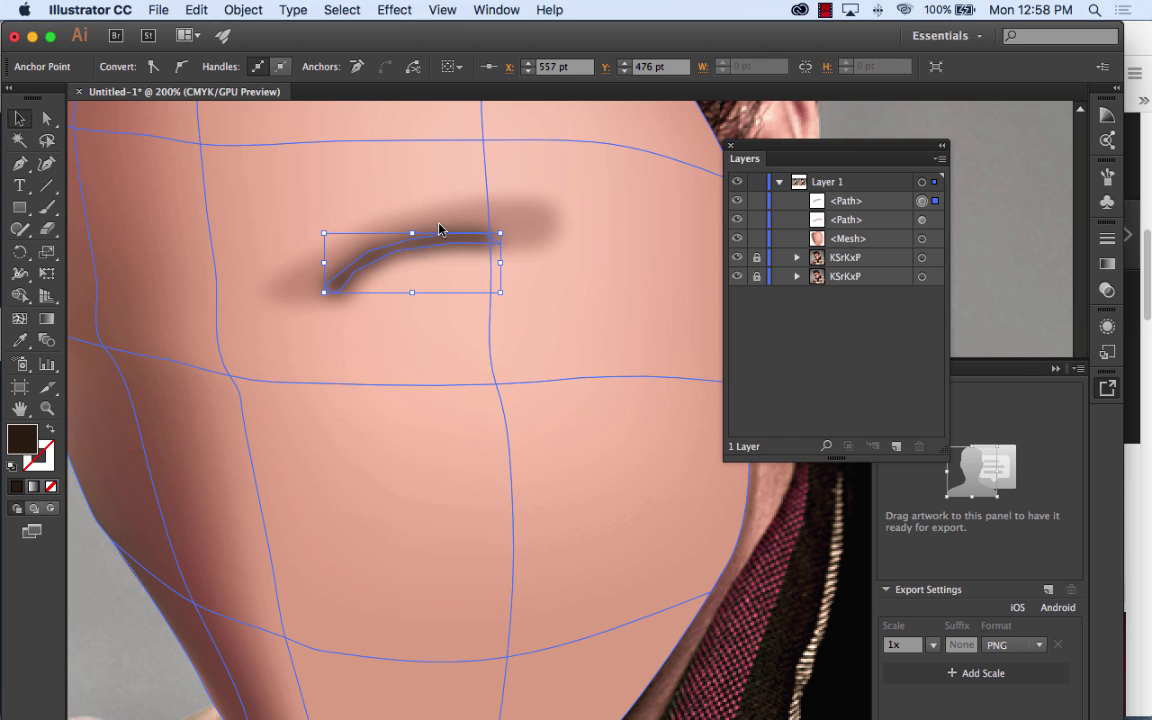
pyautogui.click(979, 170)
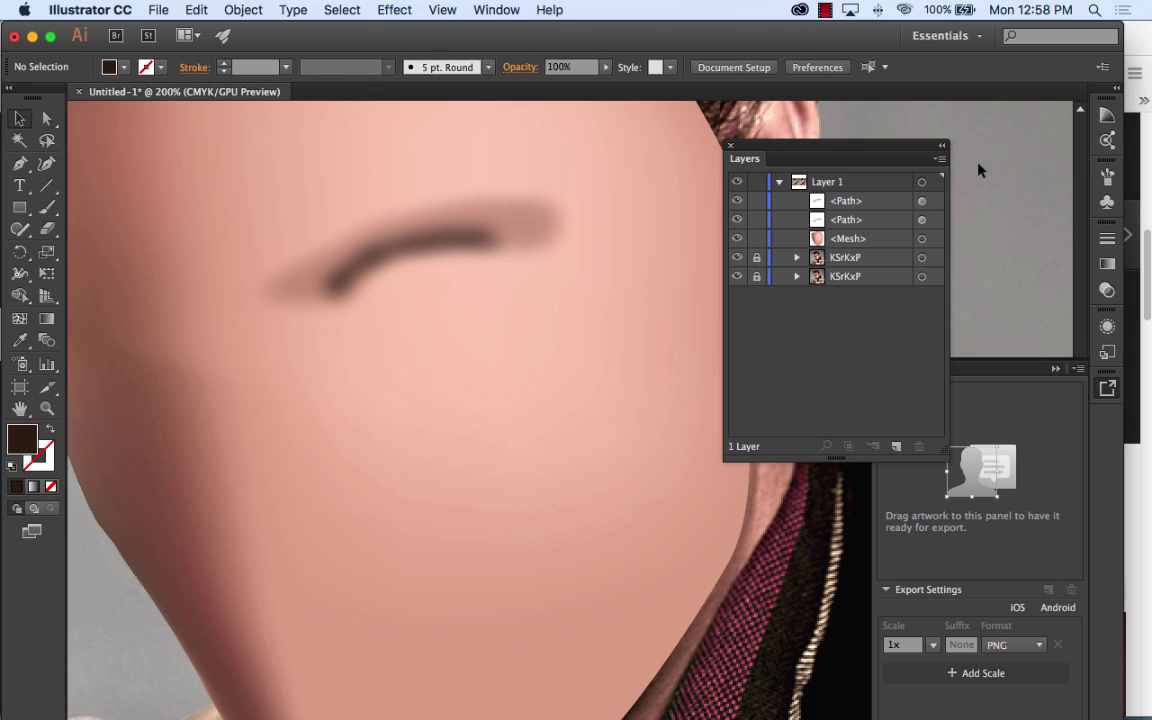
pyautogui.click(736, 240)
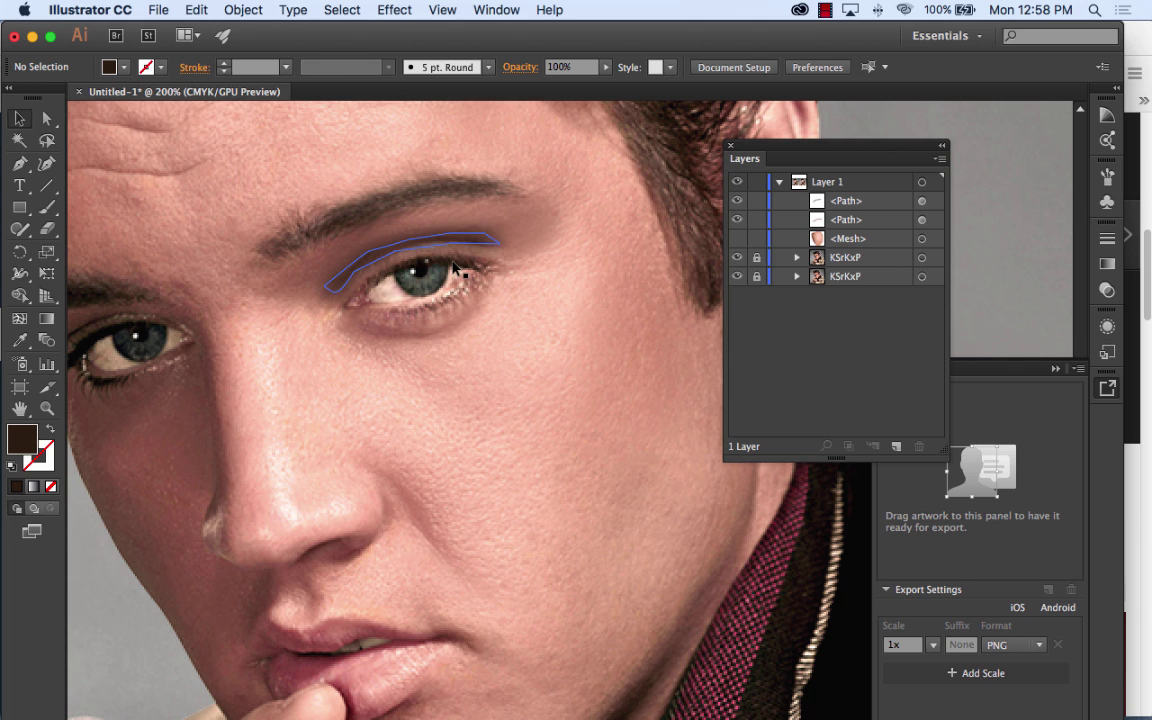
# Step: Draw a closed eyelid shape with the Pen tool, following the upper lid from the eye's outer corner to its inner corner and back
pyautogui.click(19, 163)
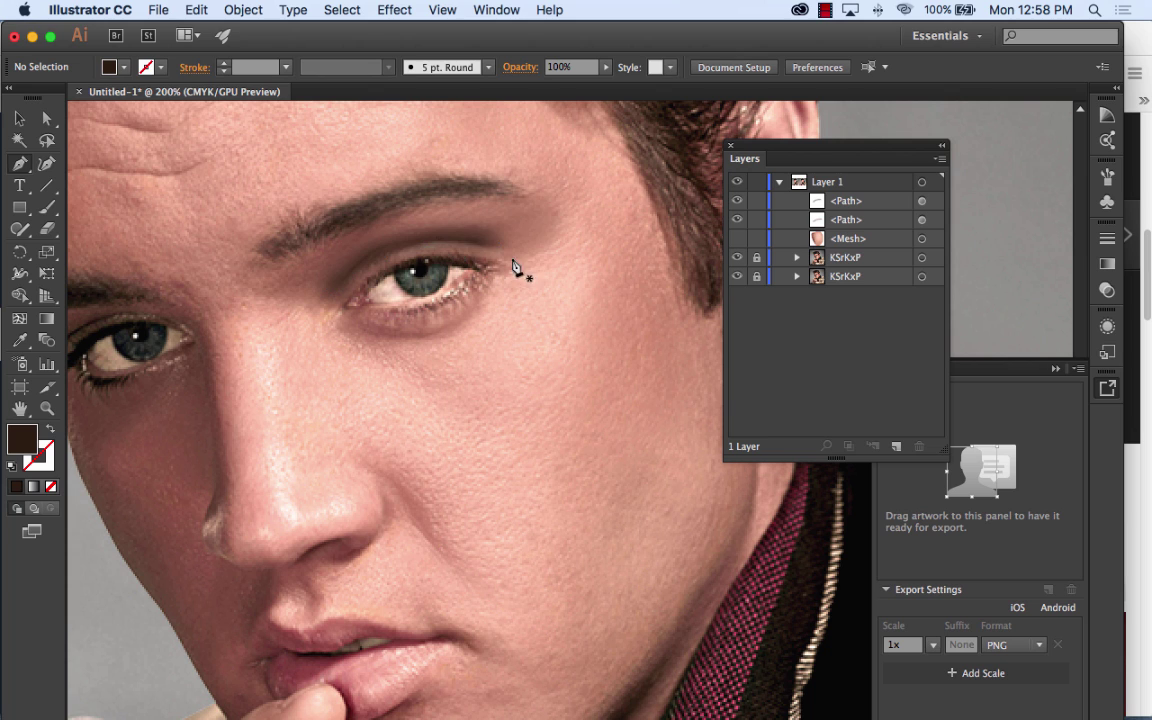
pyautogui.moveTo(530, 263); pyautogui.dragTo(503, 256)
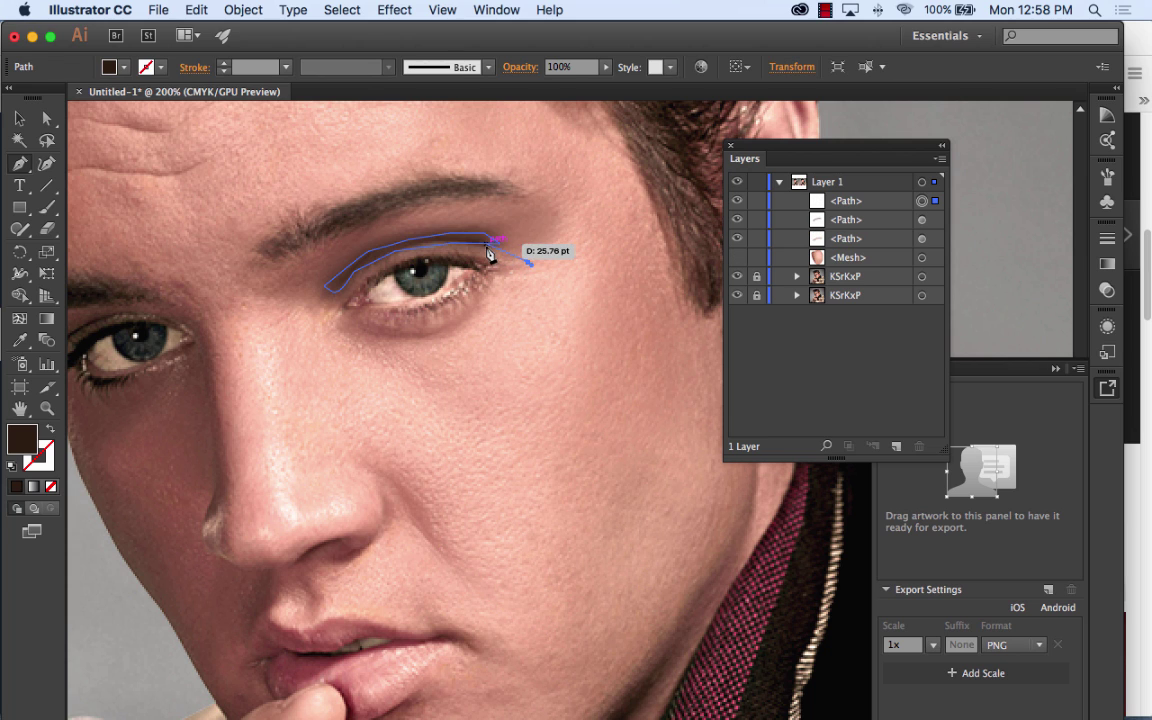
pyautogui.click(486, 244)
pyautogui.click(426, 243)
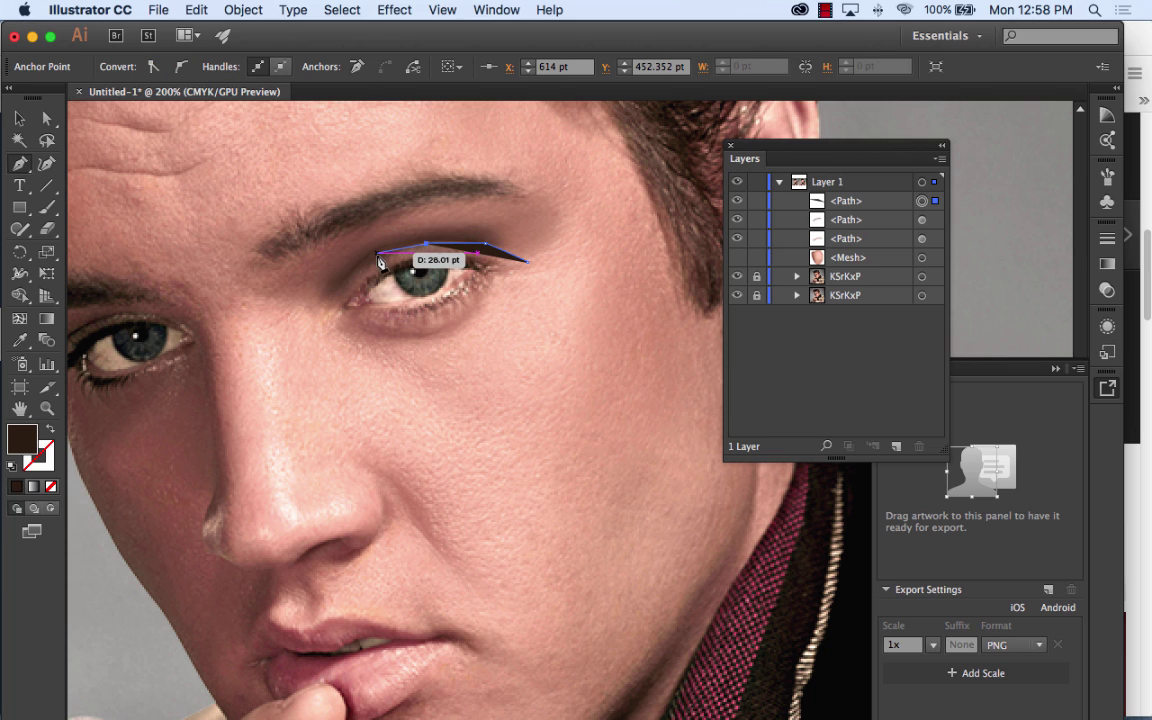
pyautogui.moveTo(375, 254); pyautogui.dragTo(373, 261)
pyautogui.click(349, 278)
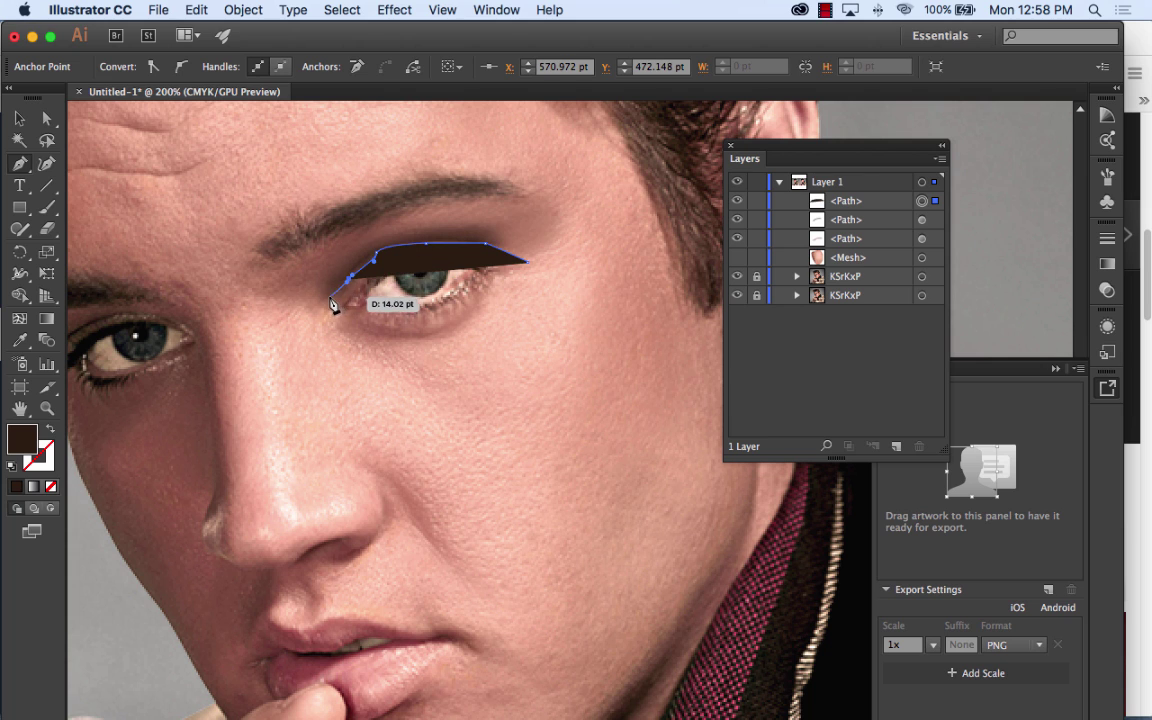
pyautogui.click(329, 300)
pyautogui.moveTo(338, 308); pyautogui.dragTo(540, 264)
pyautogui.click(527, 263)
# Step: Fill the new upper eyelid shape with a reddish brown sampled from the shaded skin beside the nose
pyautogui.click(19, 119)
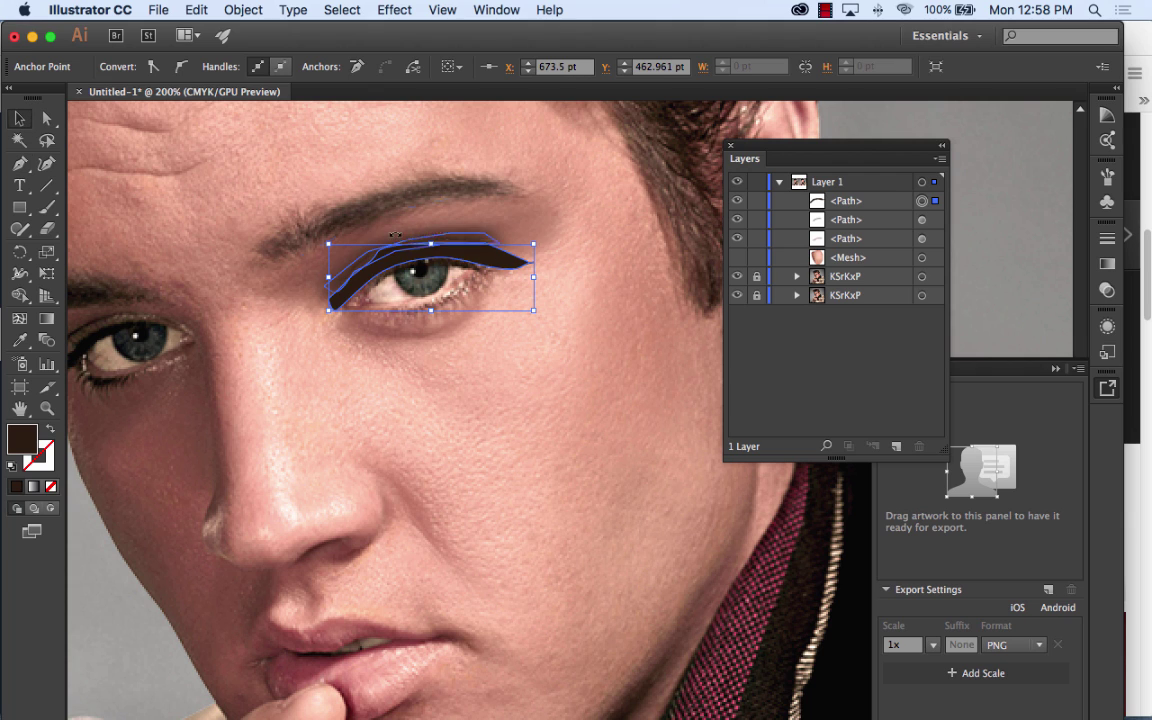
pyautogui.click(474, 257)
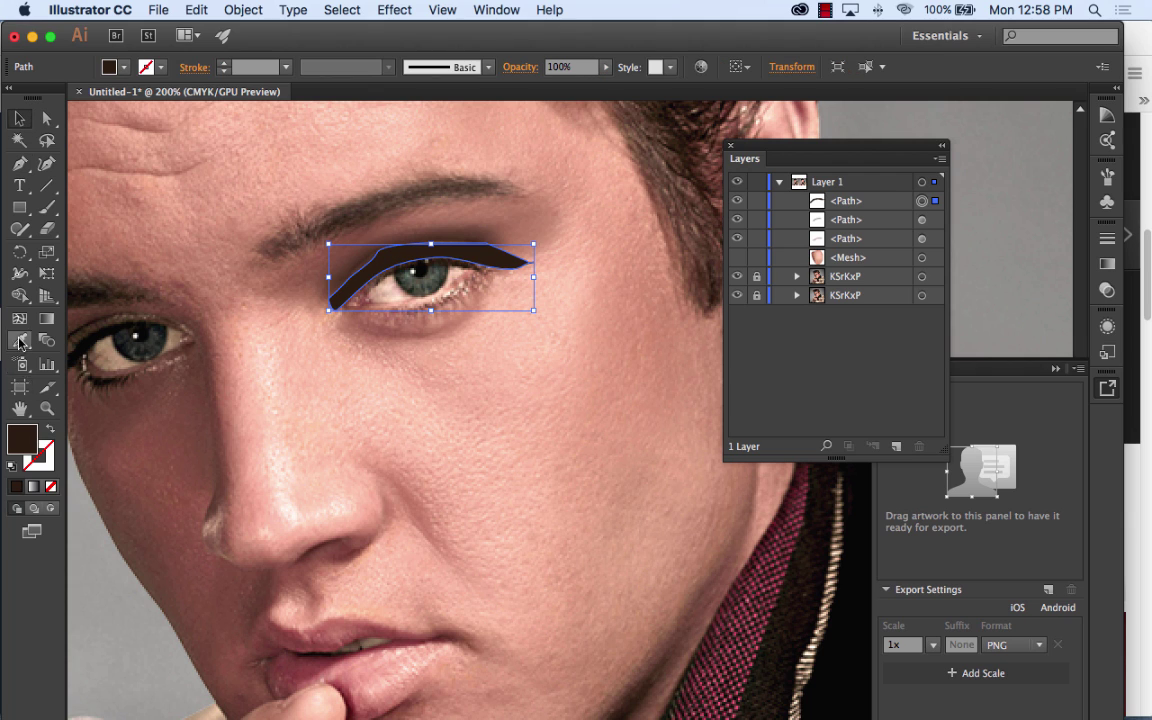
pyautogui.press('i')
pyautogui.click(176, 385)
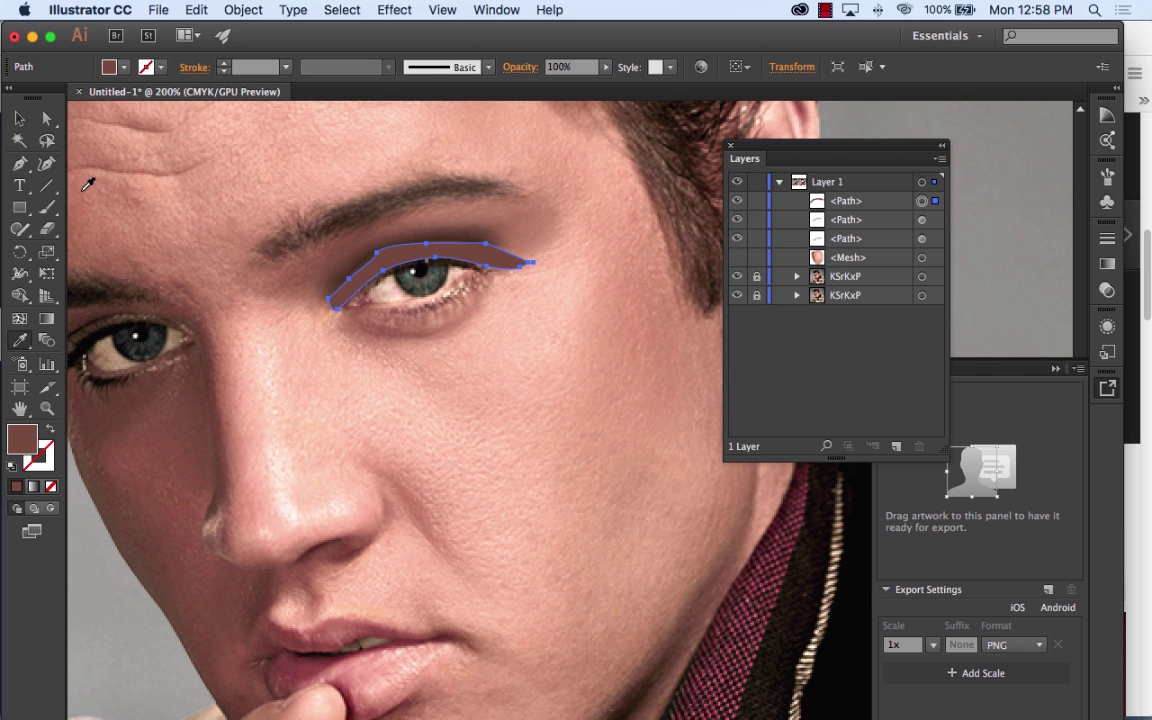
# Step: Apply a previewed Gaussian Blur with a slightly reduced radius to the reddish-brown eyelid shape and show the face mesh beneath it
pyautogui.click(385, 10)
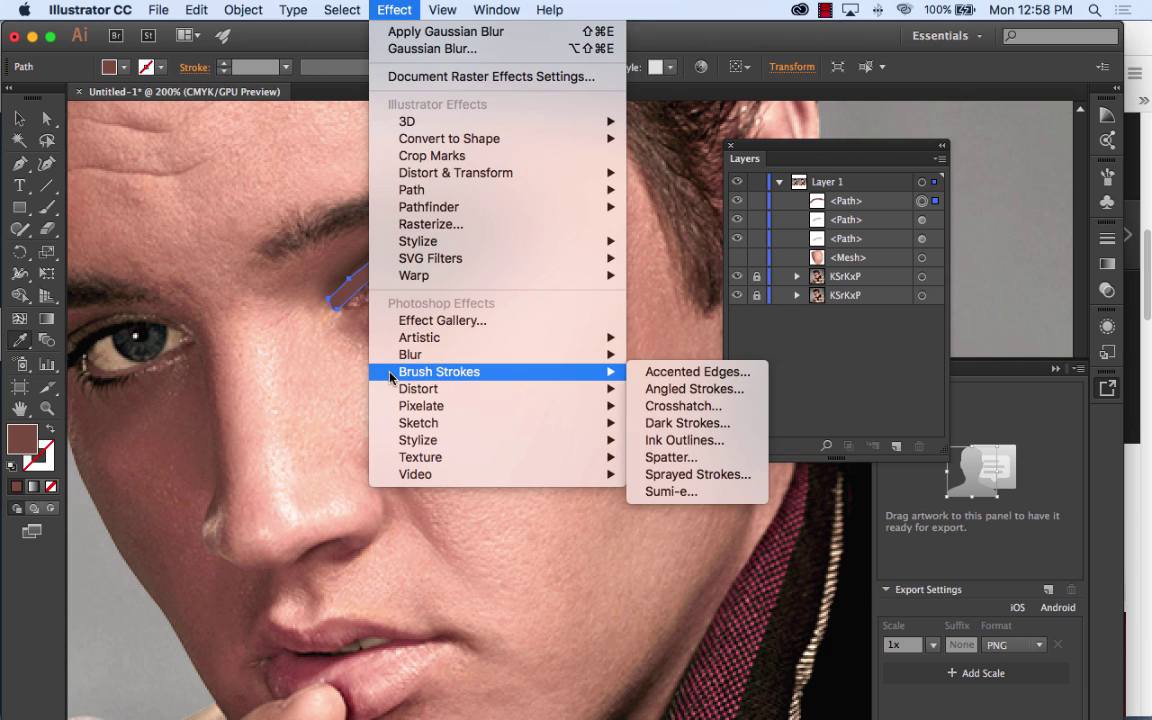
pyautogui.moveTo(405, 354)
pyautogui.click(683, 355)
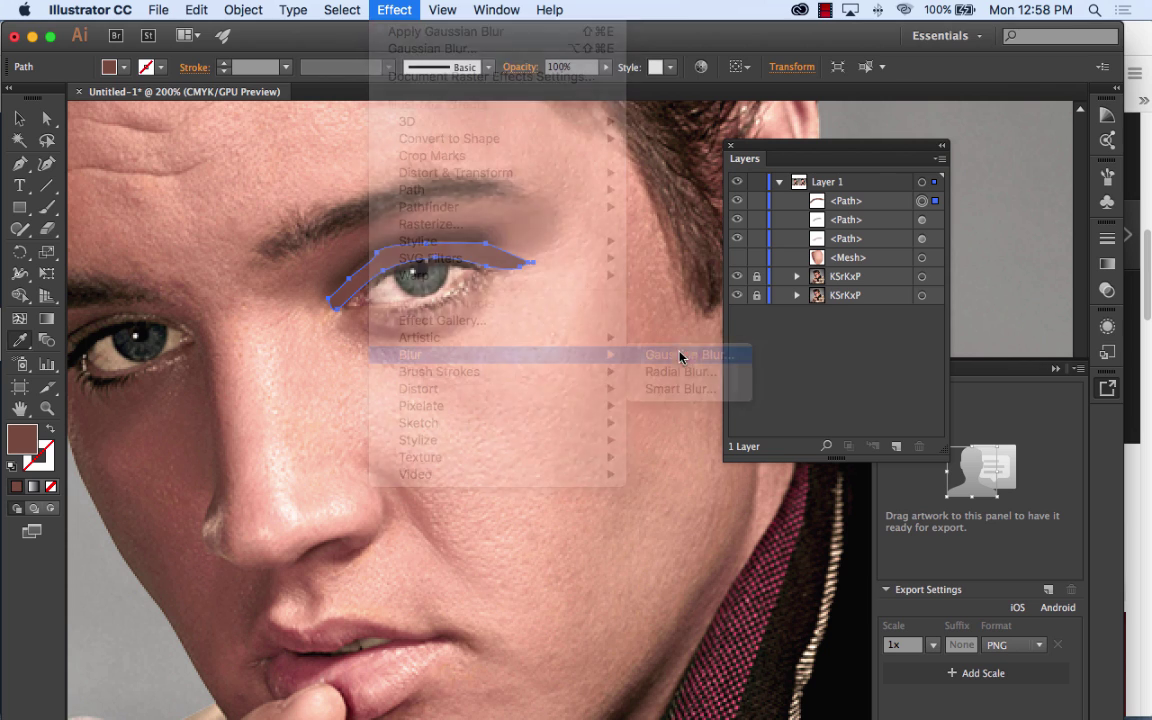
pyautogui.click(557, 344)
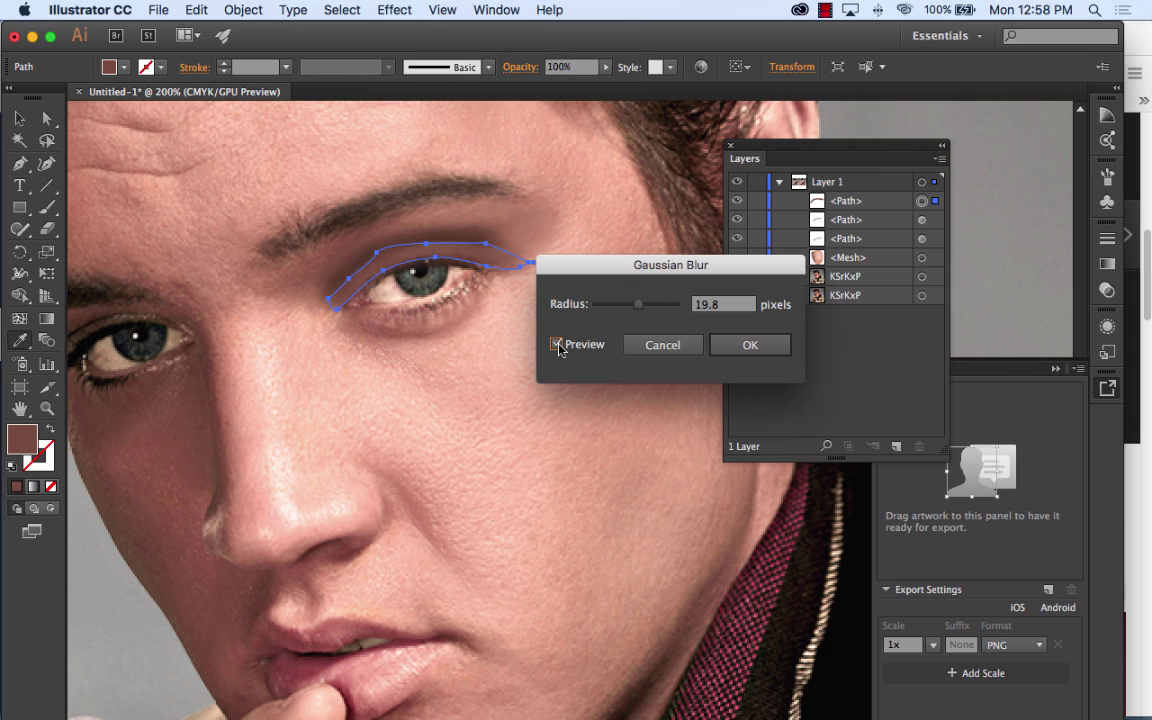
pyautogui.moveTo(638, 303); pyautogui.dragTo(630, 305)
pyautogui.click(758, 349)
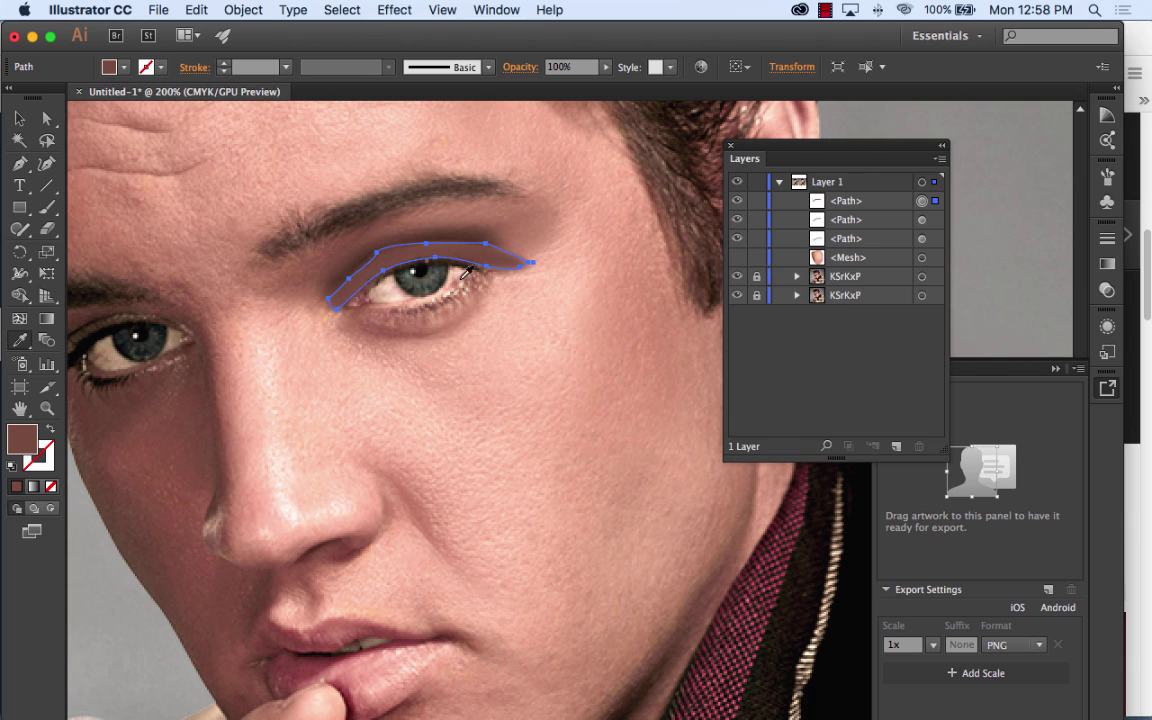
pyautogui.press('v')
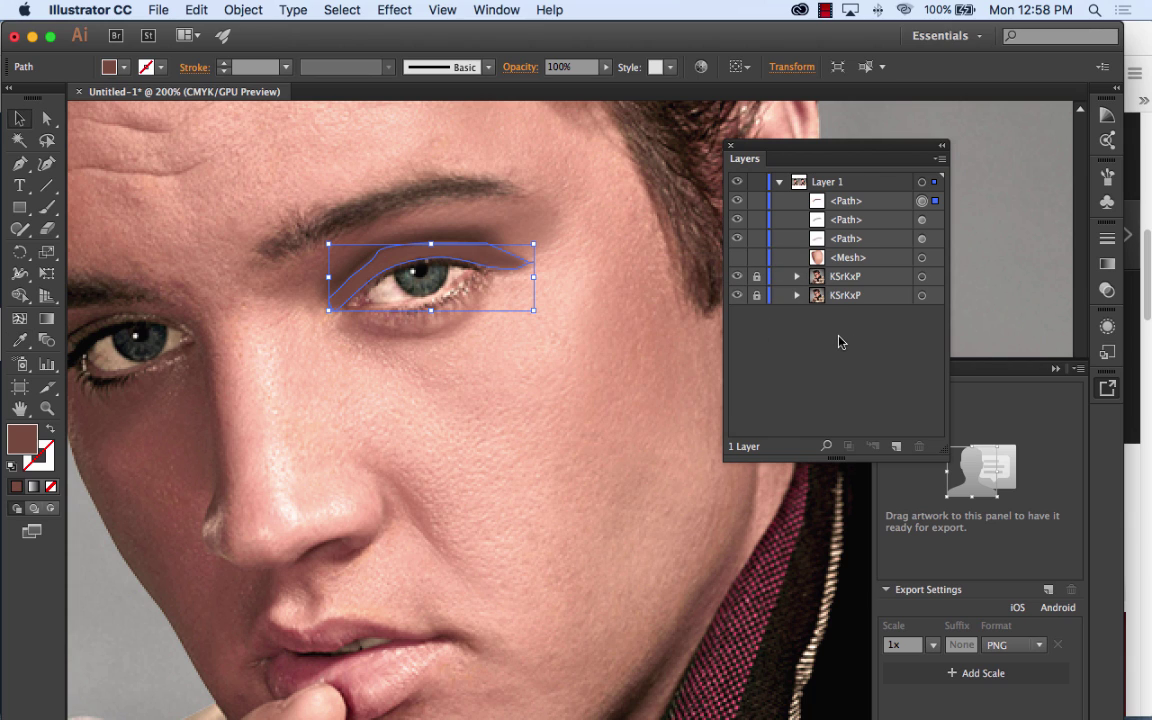
pyautogui.click(737, 257)
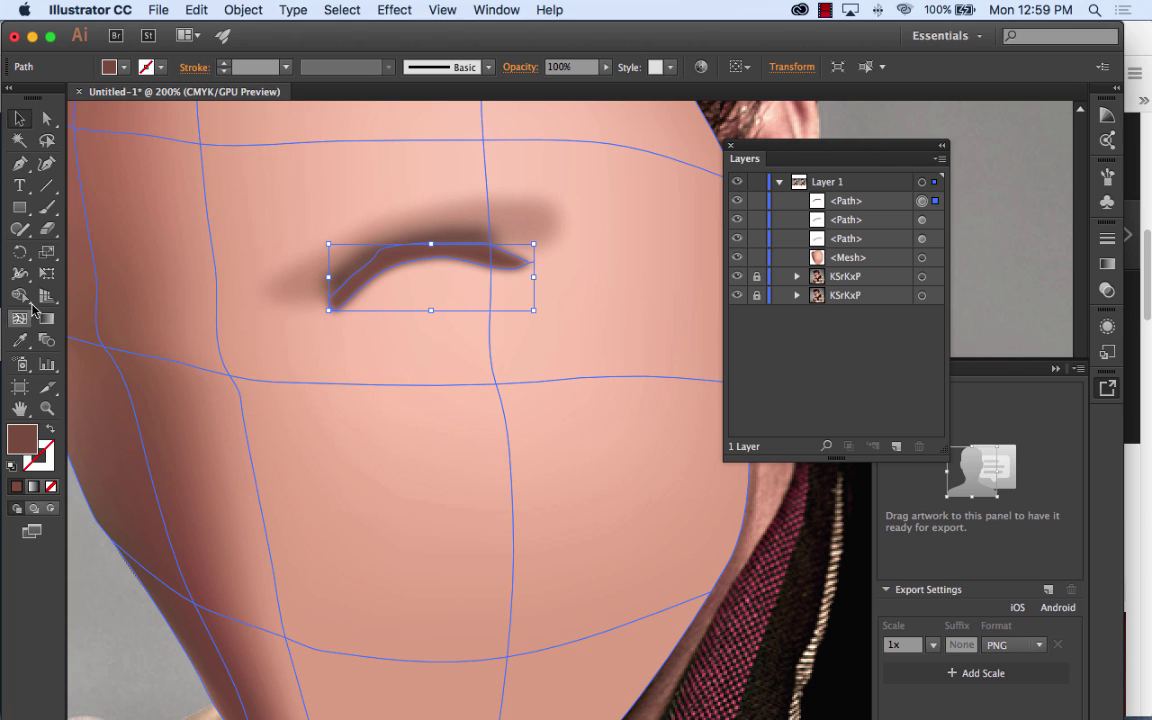
# Step: Hide the face mesh and draw a circle from the pupil's center outward, slightly larger than the photo's iris
pyautogui.click(738, 258)
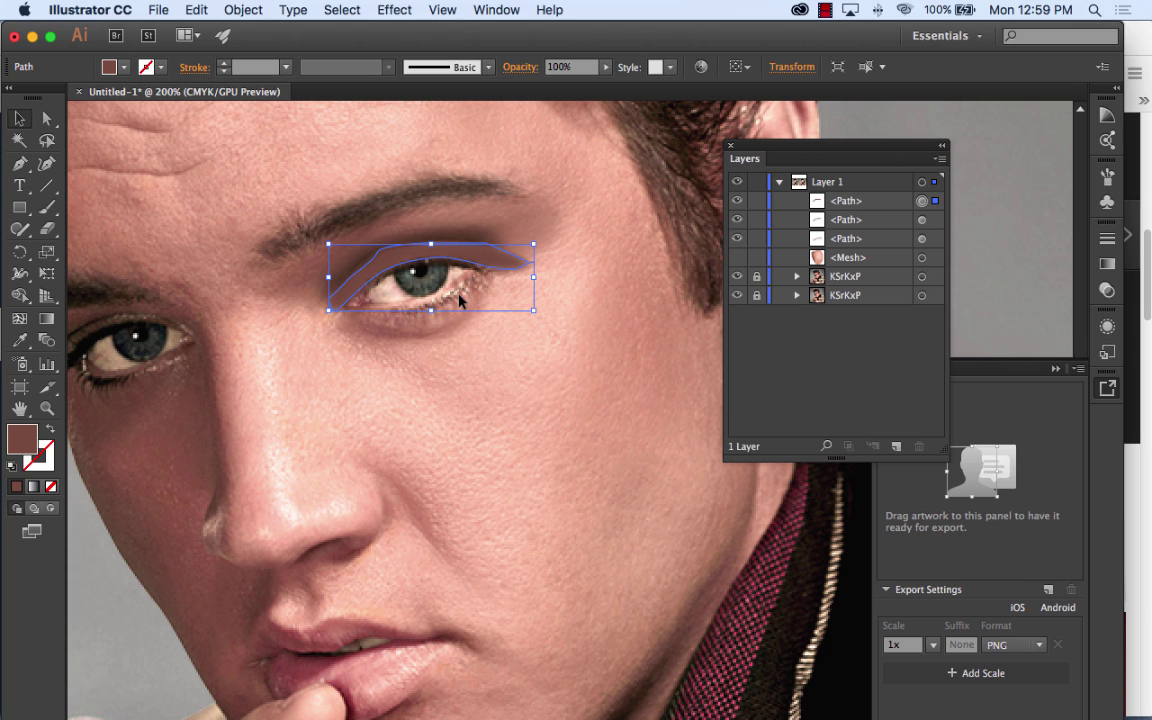
pyautogui.press('super+plus')
pyautogui.press('super+plus')
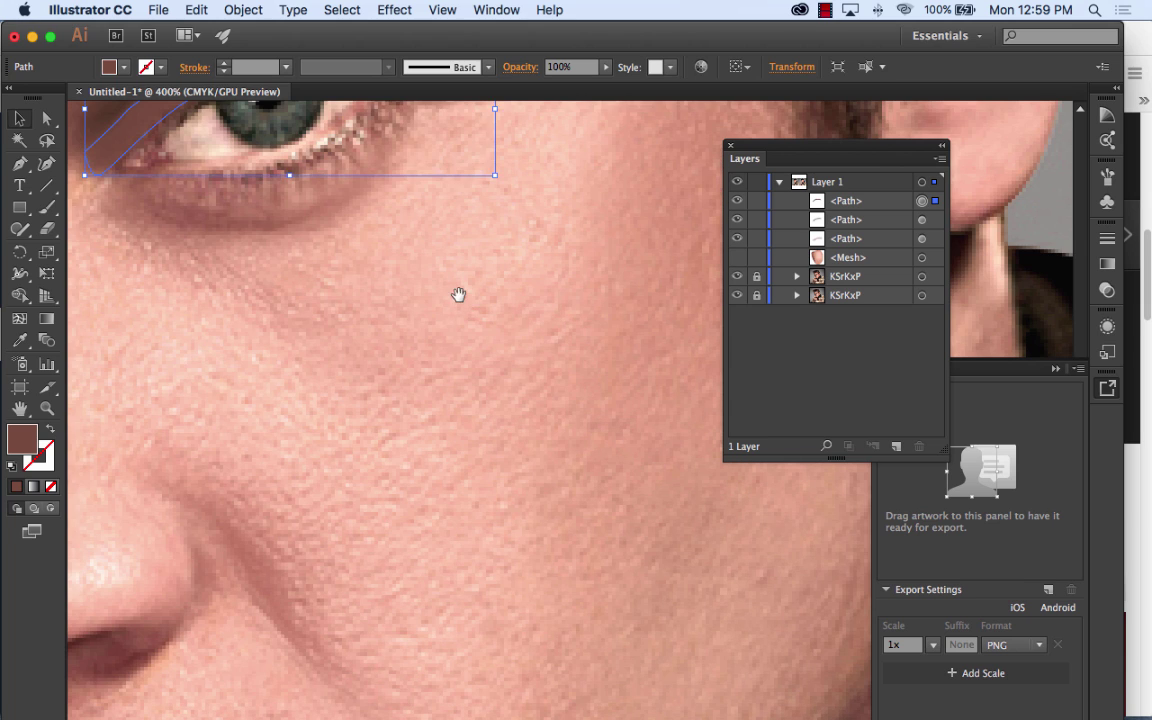
pyautogui.moveTo(458, 293); pyautogui.dragTo(450, 480)
pyautogui.moveTo(406, 338); pyautogui.dragTo(442, 432)
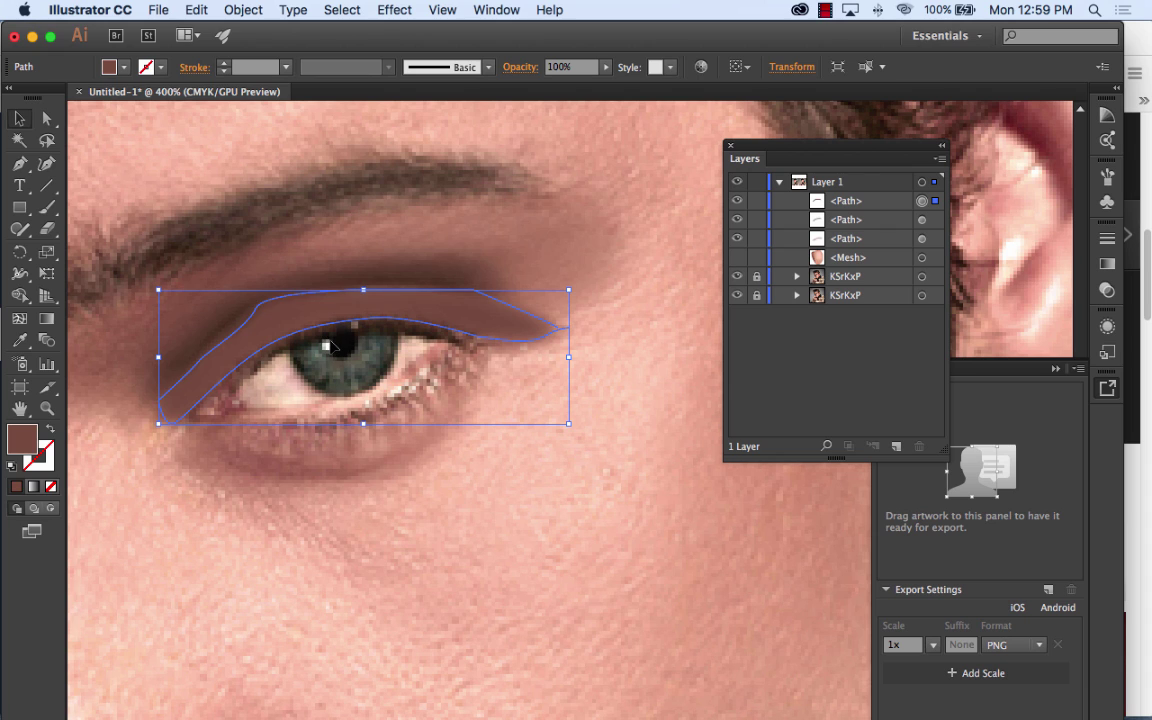
pyautogui.moveTo(19, 207); pyautogui.dragTo(80, 250)
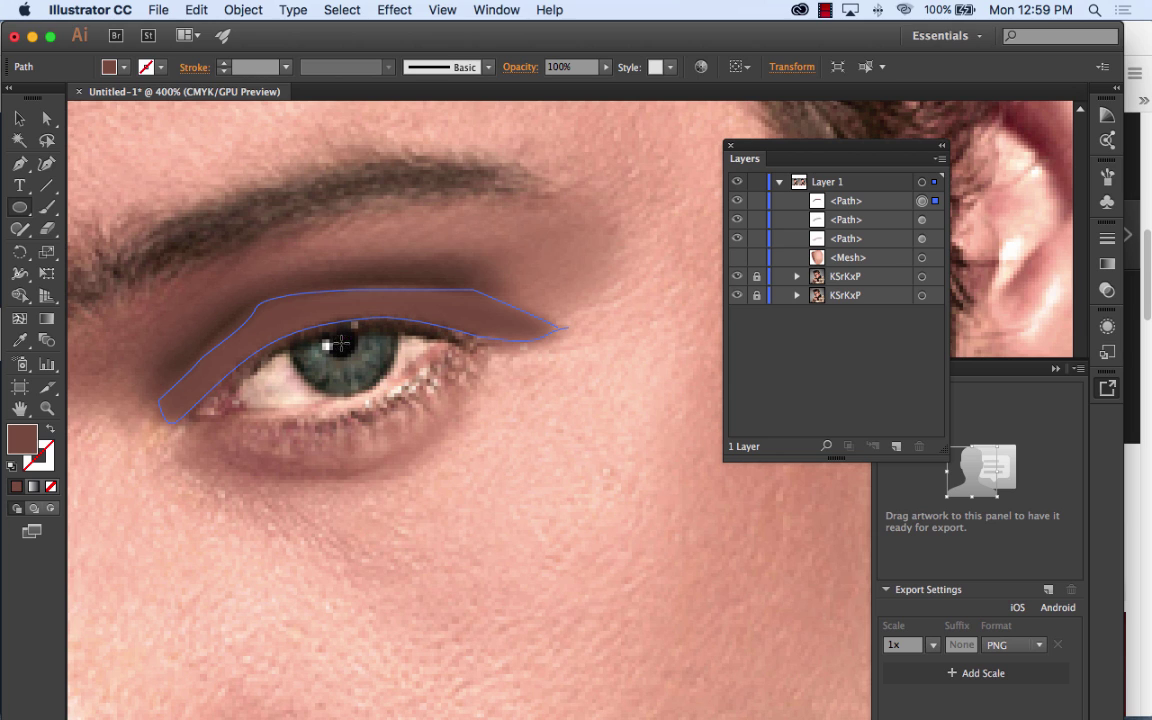
pyautogui.moveTo(341, 343); pyautogui.dragTo(396, 387)
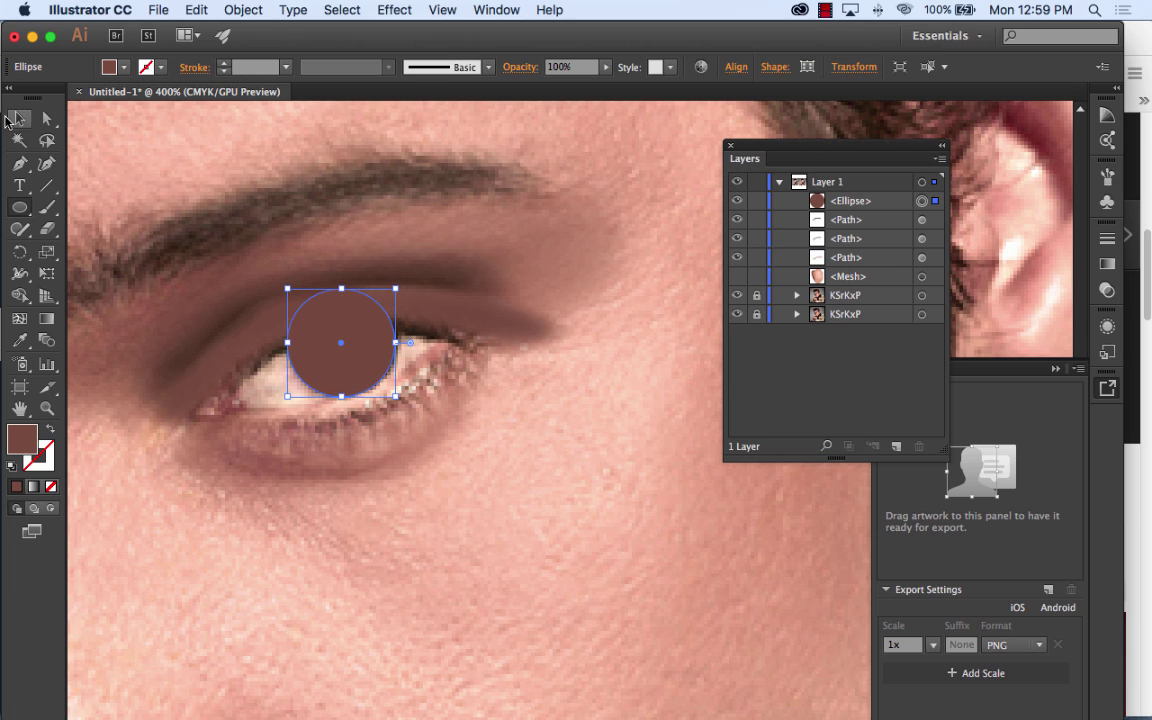
# Step: Fill the iris circle with a dark grey-green sampled from the photo's iris, keeping the circle positioned over the eye
pyautogui.click(12, 118)
pyautogui.moveTo(337, 342); pyautogui.dragTo(417, 340)
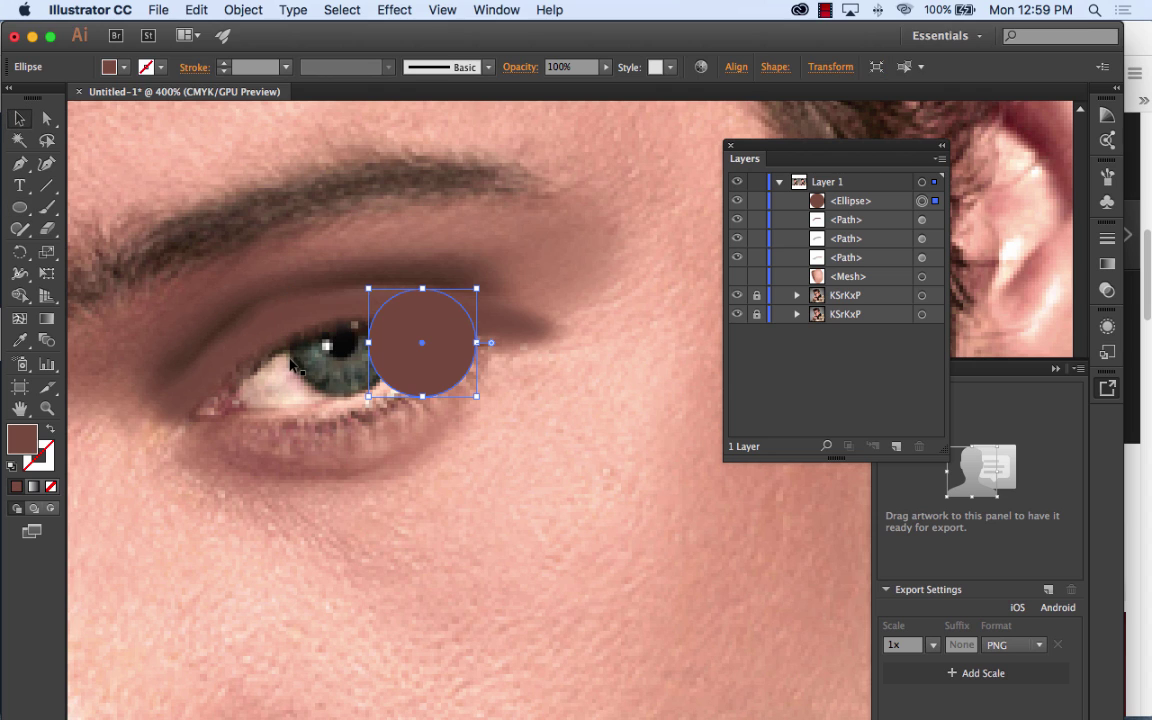
pyautogui.press('i')
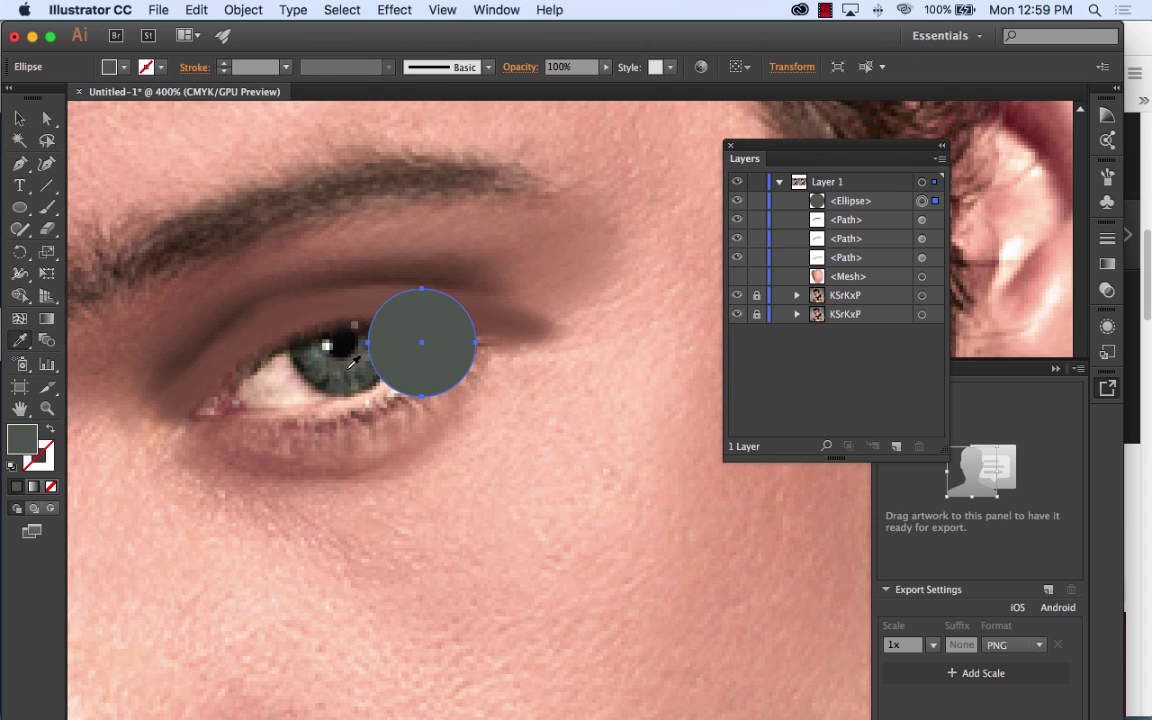
pyautogui.click(19, 118)
pyautogui.moveTo(455, 368); pyautogui.dragTo(375, 348)
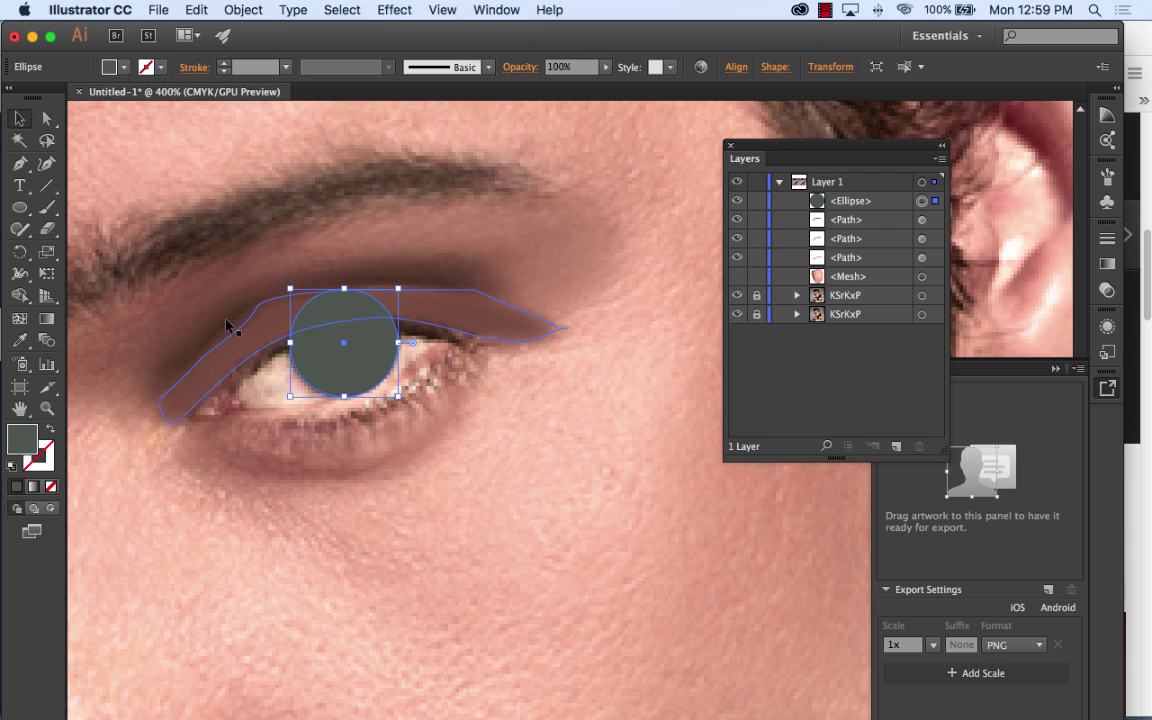
# Step: Draw a nearly vertical line across the iris circle and give it an off-white EFE8E6 stroke
pyautogui.click(46, 185)
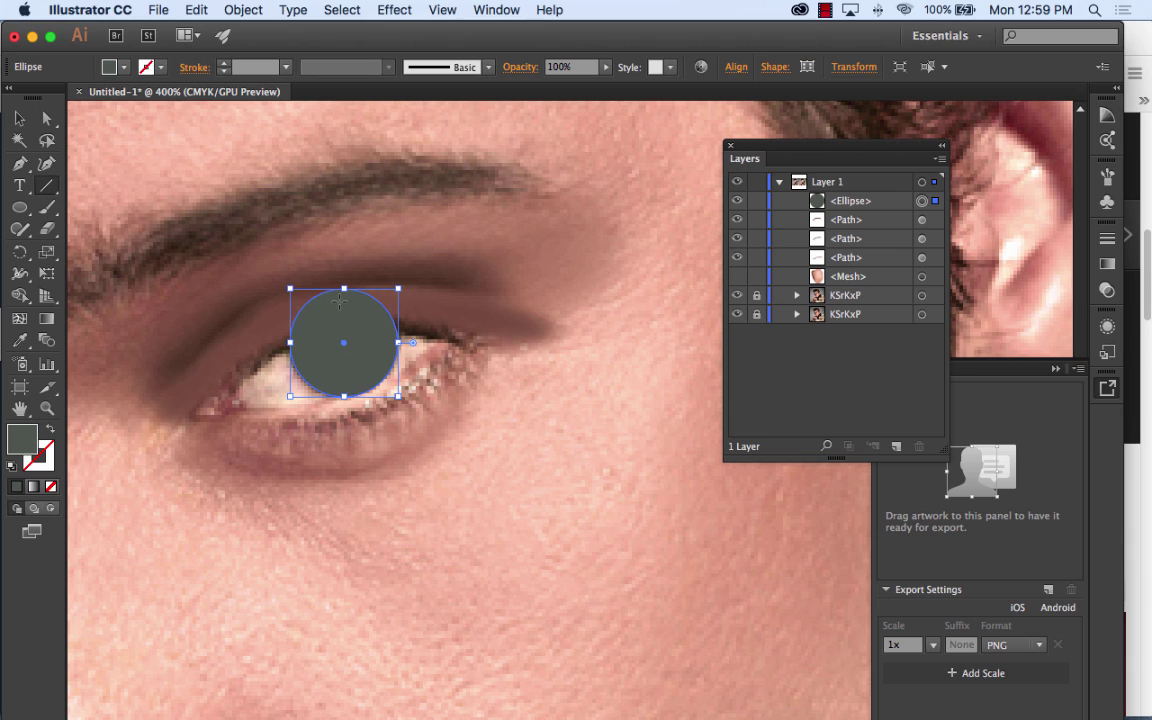
pyautogui.moveTo(340, 300); pyautogui.dragTo(349, 387)
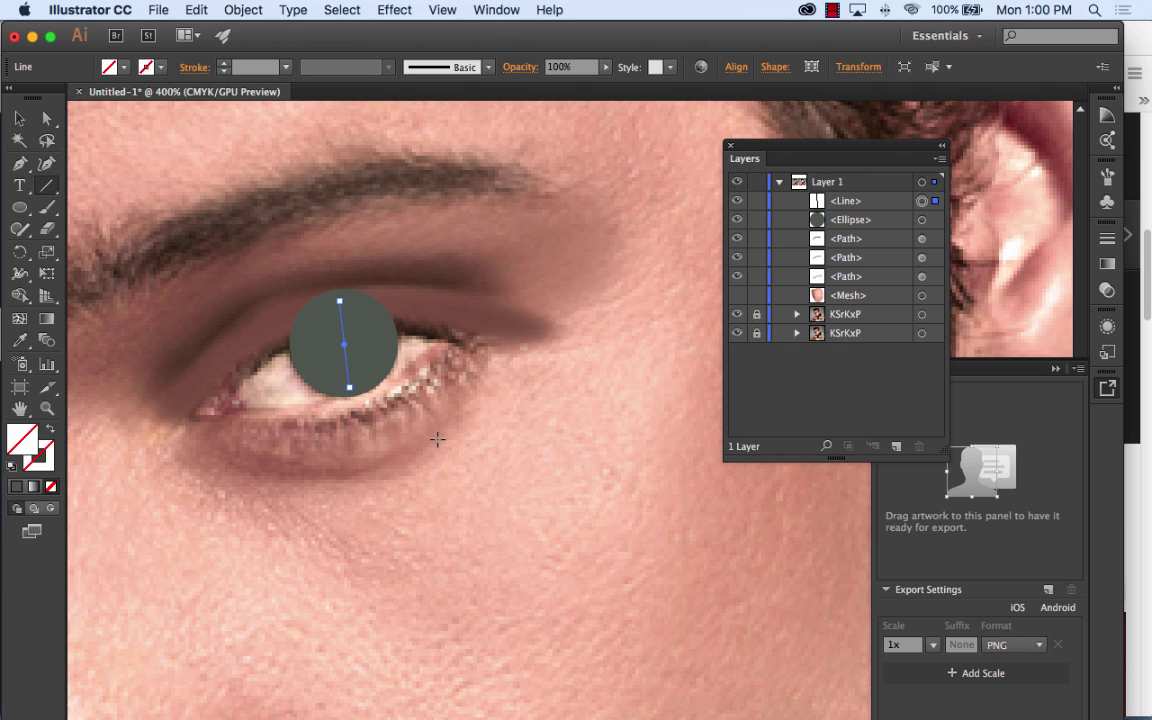
pyautogui.doubleClick(43, 459)
pyautogui.moveTo(397, 393); pyautogui.dragTo(368, 273)
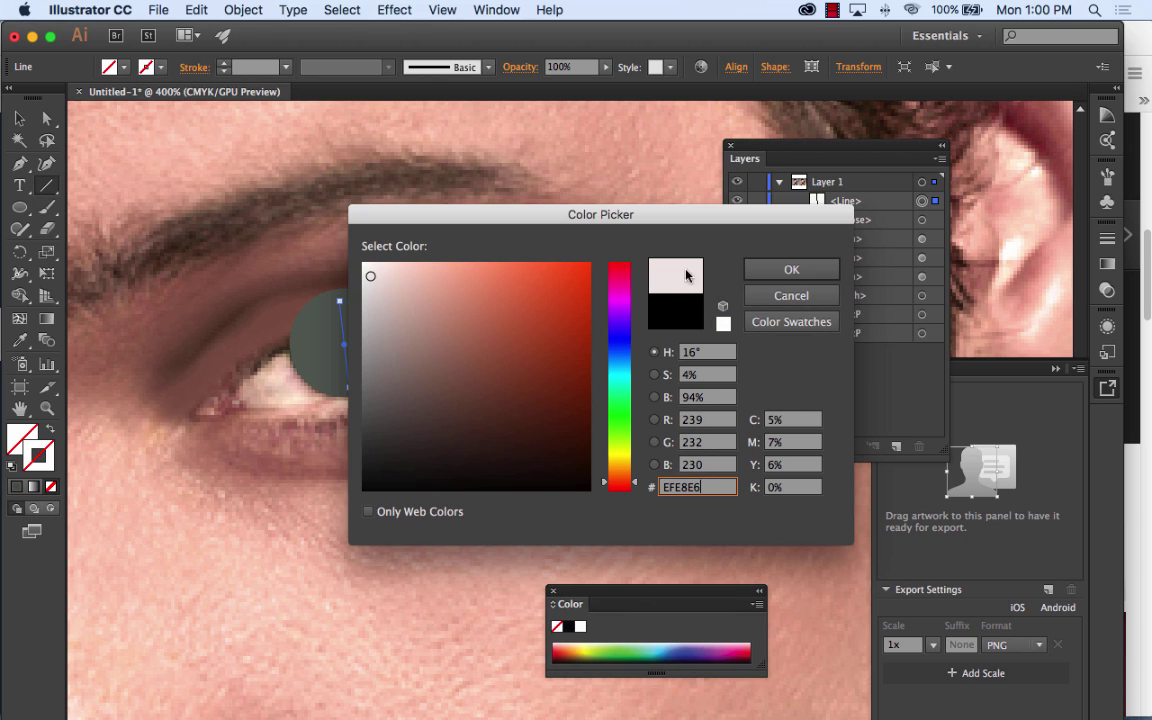
pyautogui.click(806, 269)
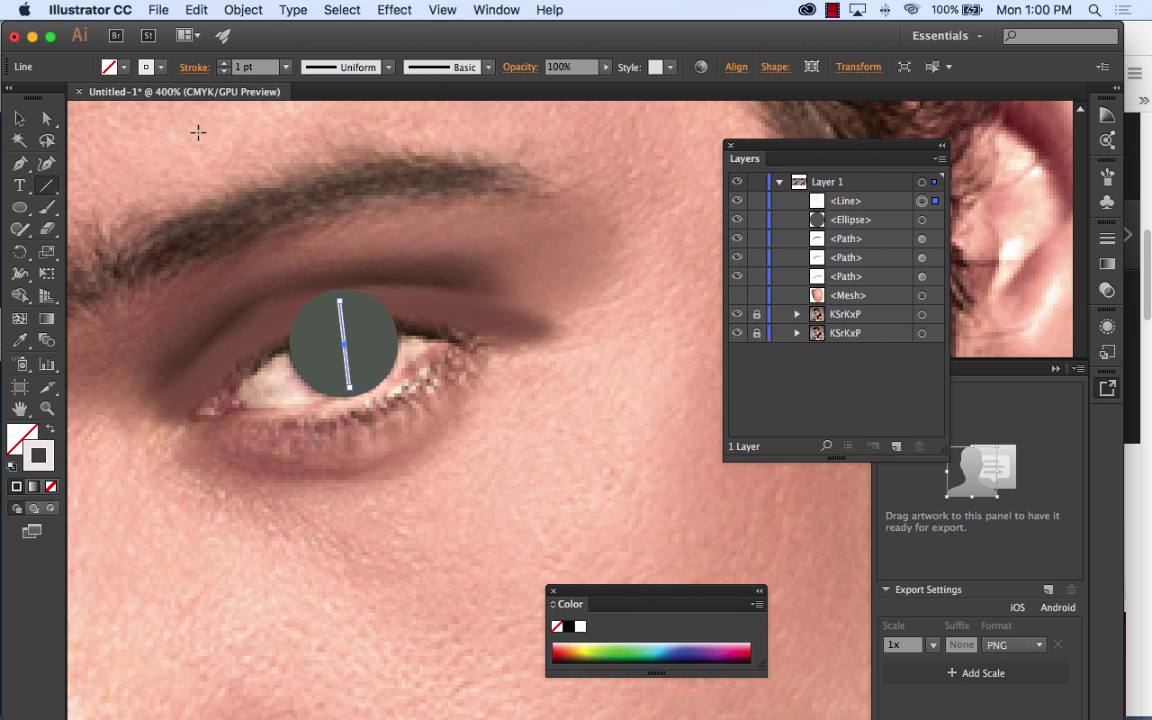
# Step: Create a copy of the off-white line rotated by about -20° around the iris center
pyautogui.click(17, 119)
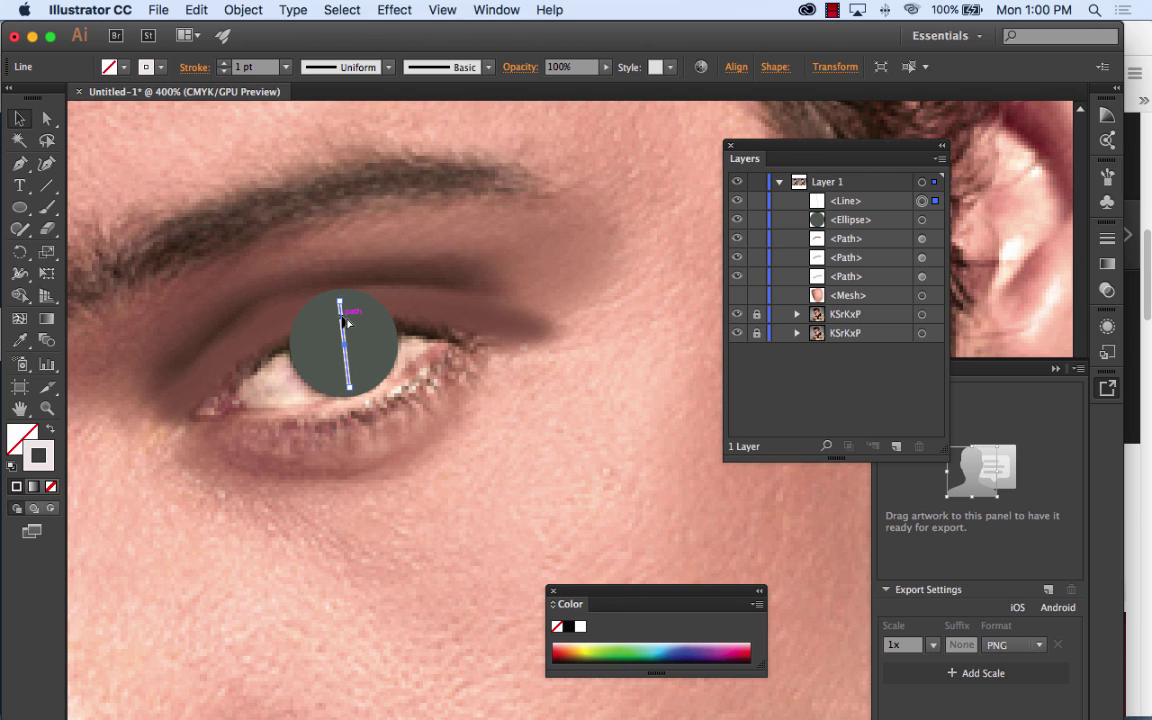
pyautogui.click(19, 250)
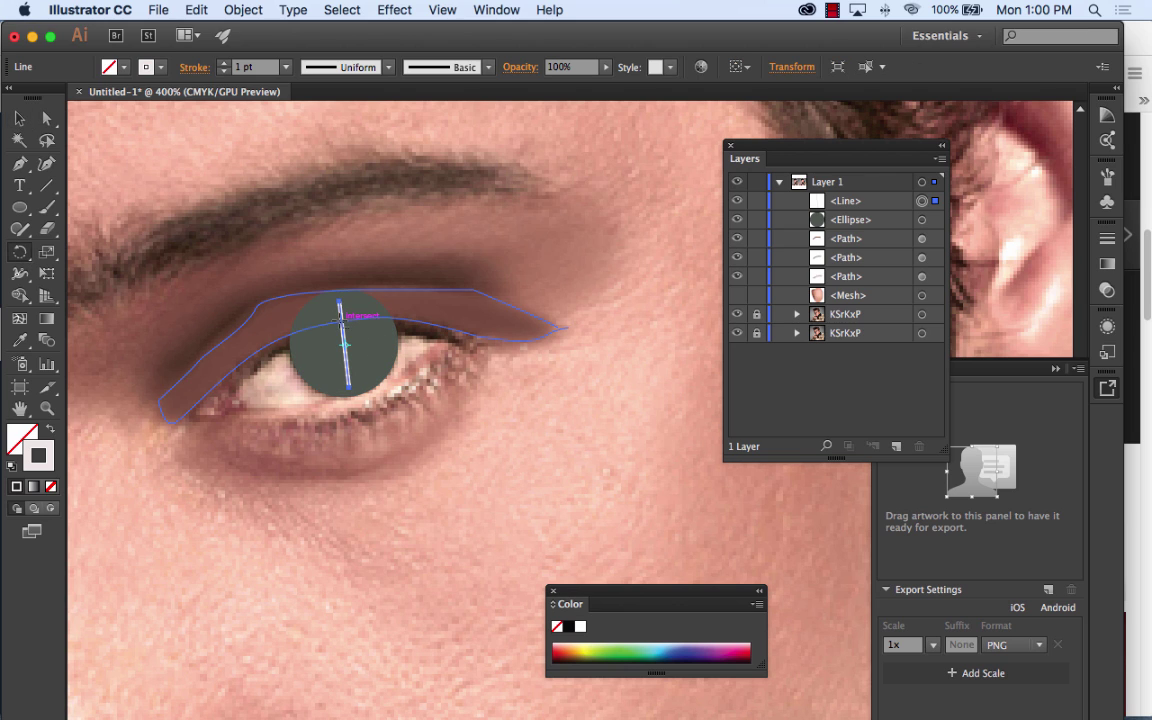
pyautogui.keyDown('alt'); pyautogui.click(345, 343); pyautogui.keyUp('alt')
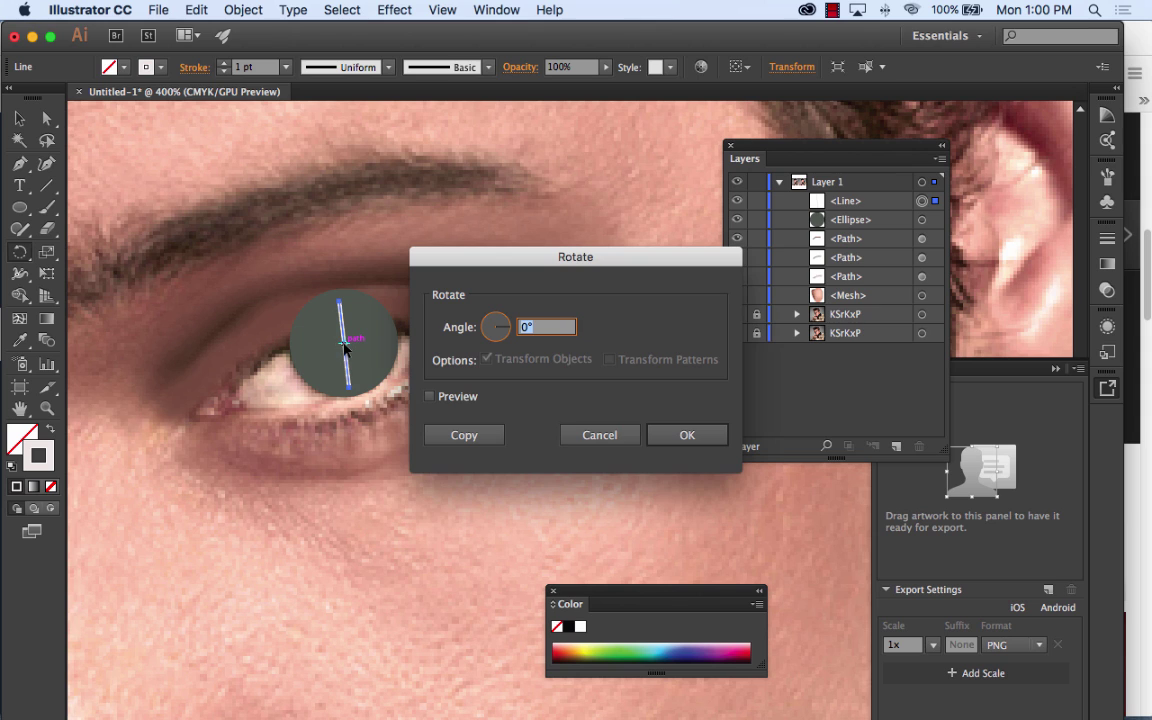
pyautogui.click(571, 430)
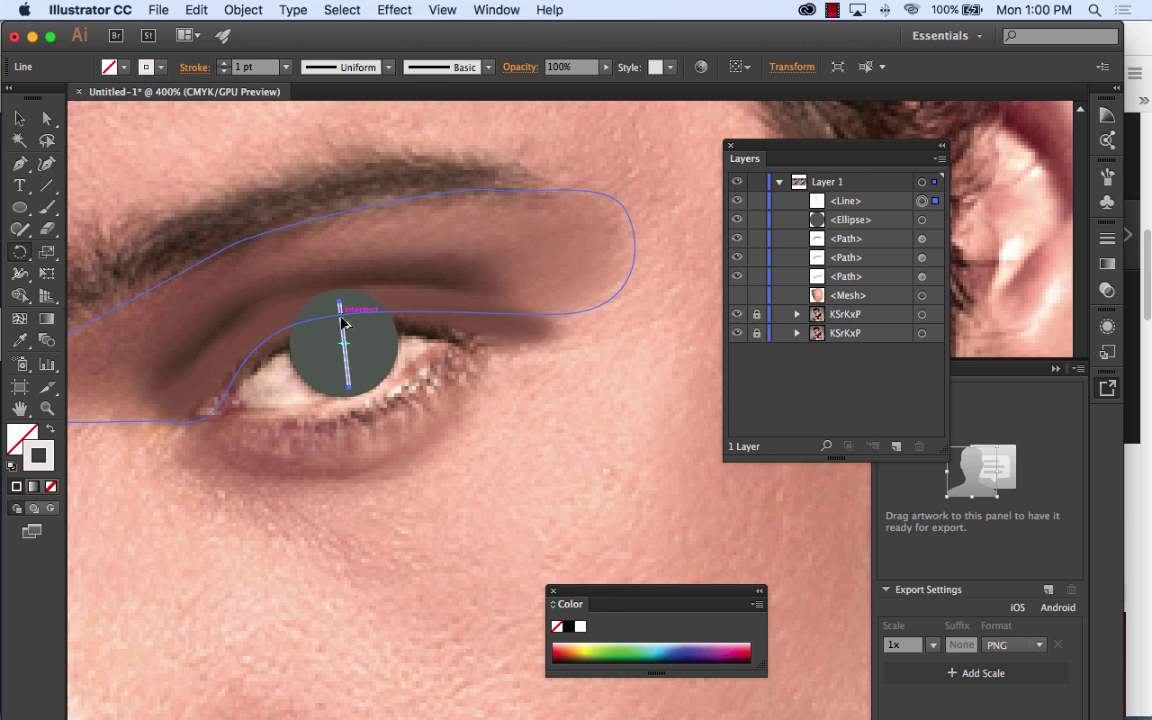
pyautogui.moveTo(341, 320); pyautogui.dragTo(356, 320)
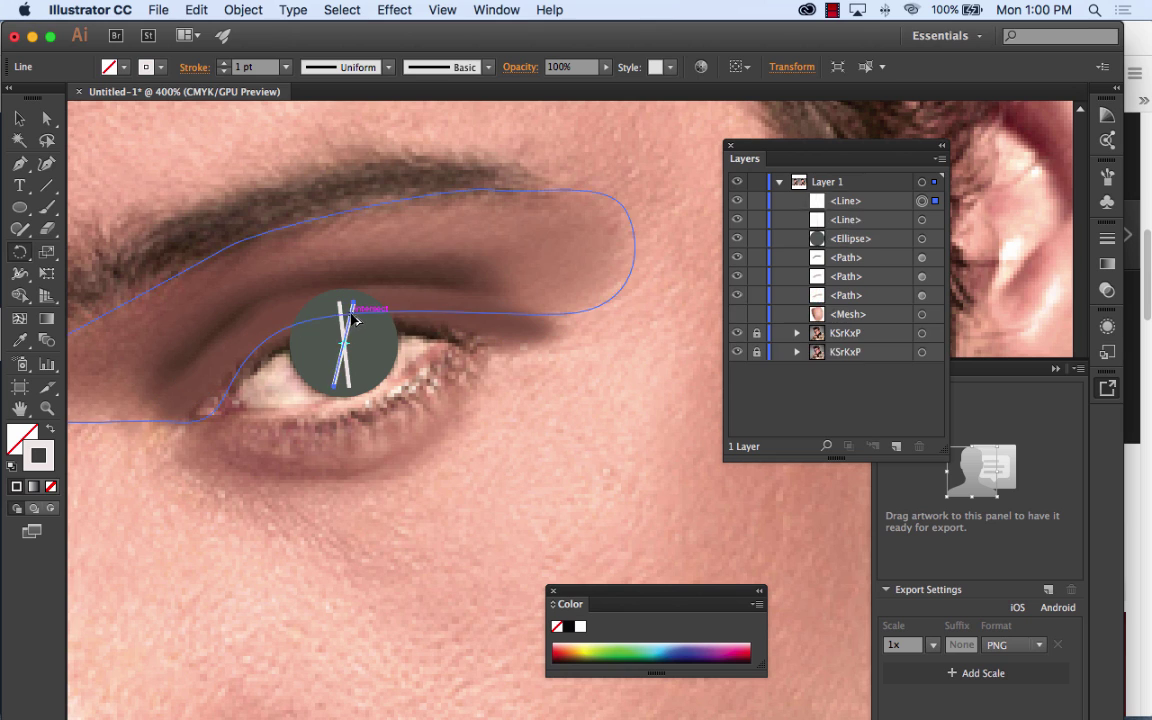
pyautogui.press('Return')
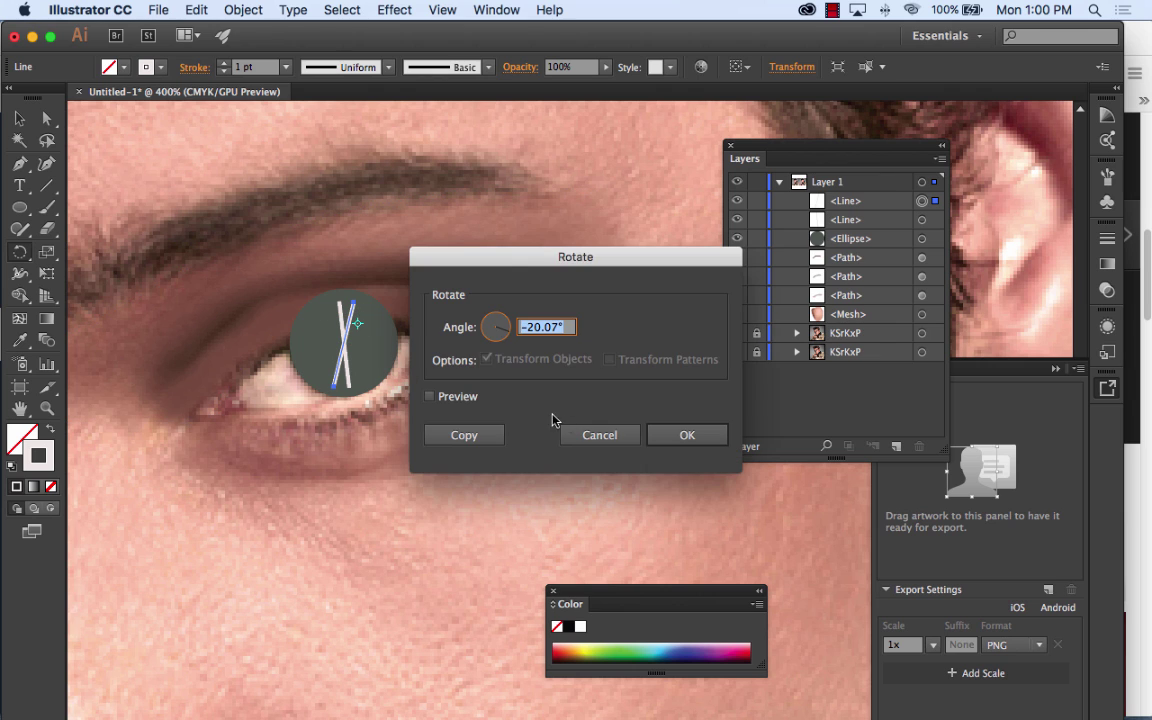
pyautogui.click(607, 438)
# Step: Repeat the rotated copy until nine crossing lines radiate evenly around the whole iris
pyautogui.hotkey('ctrl', 'd')
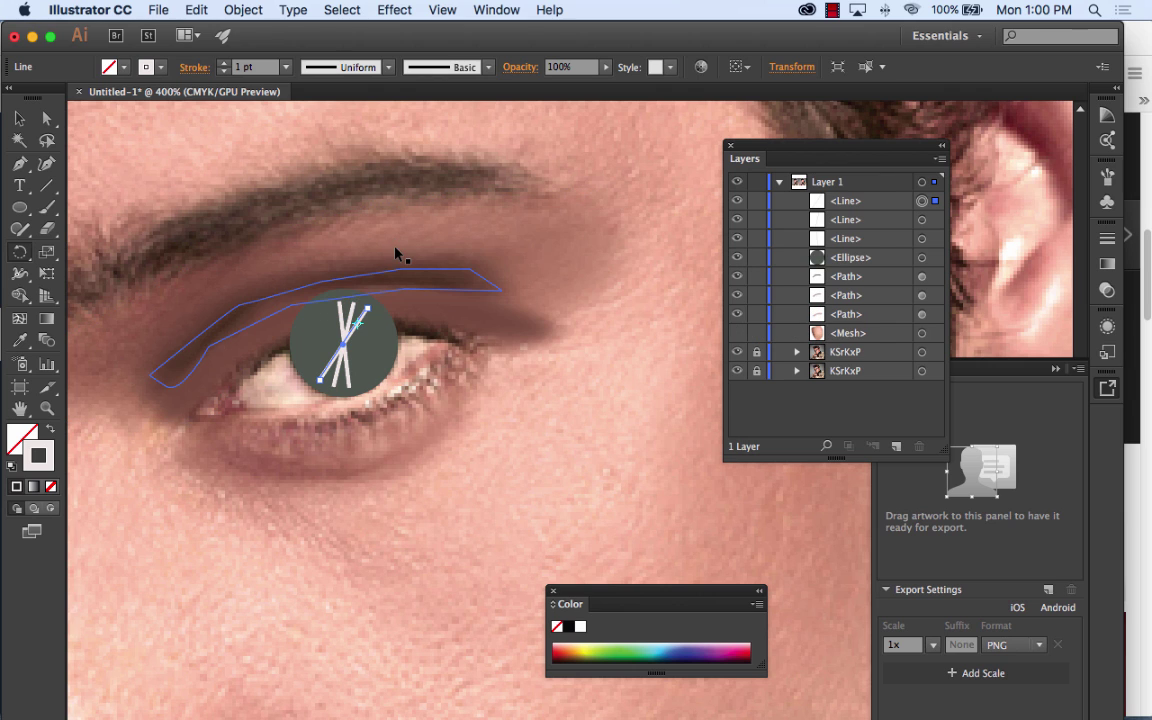
pyautogui.hotkey('ctrl', 'd')
pyautogui.hotkey('ctrl', 'd')
pyautogui.hotkey('ctrl', 'd')
pyautogui.hotkey('ctrl', 'd')
pyautogui.hotkey('ctrl', 'd')
pyautogui.hotkey('ctrl', 'd')
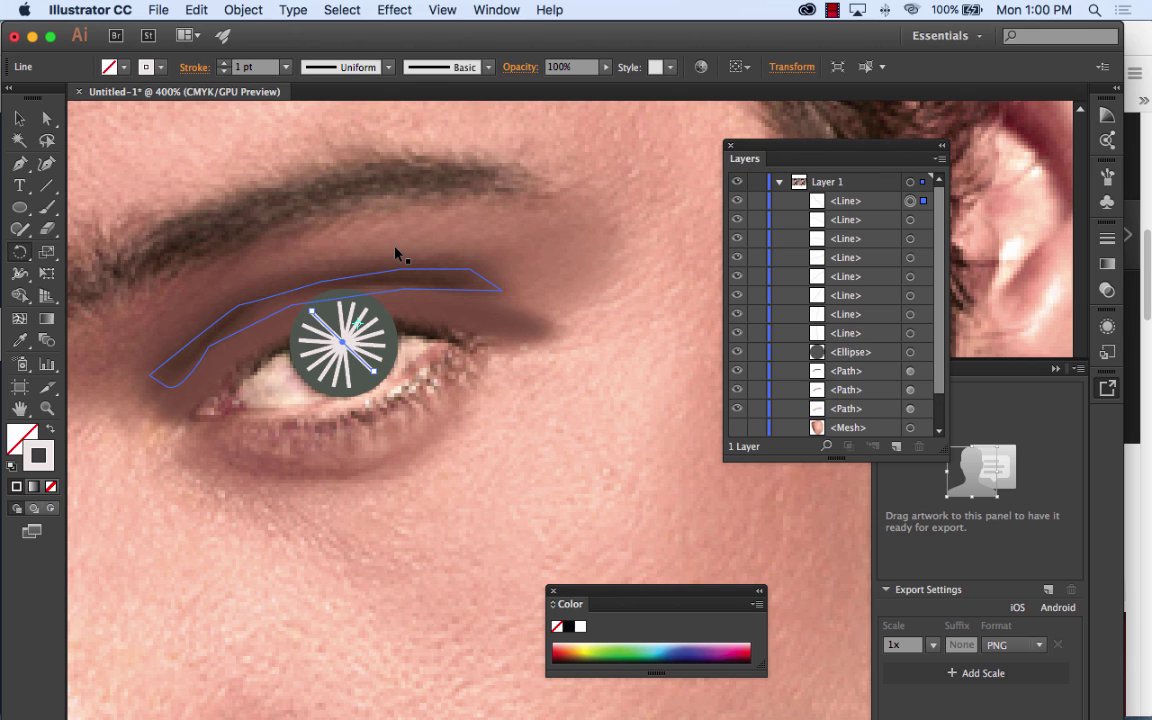
# Step: Apply a previewed Gaussian Blur with a slightly reduced radius to all nine radiating iris lines together
pyautogui.click(19, 118)
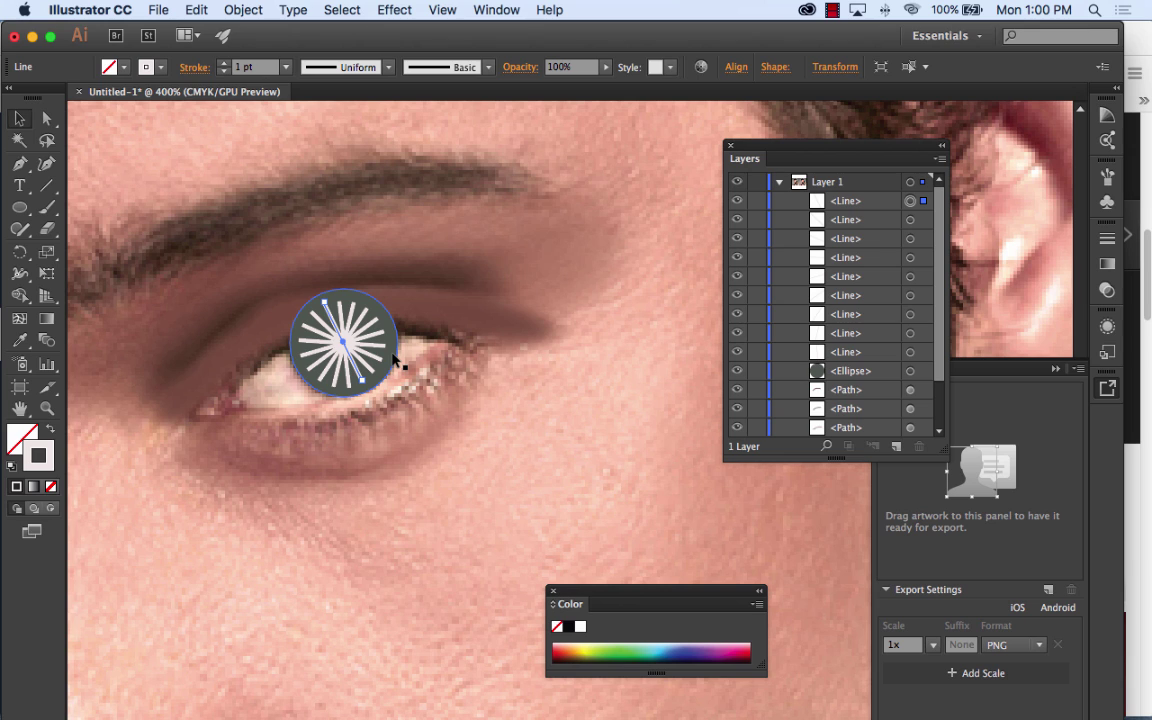
pyautogui.keyDown('shift'); pyautogui.click(910, 352); pyautogui.keyUp('shift')
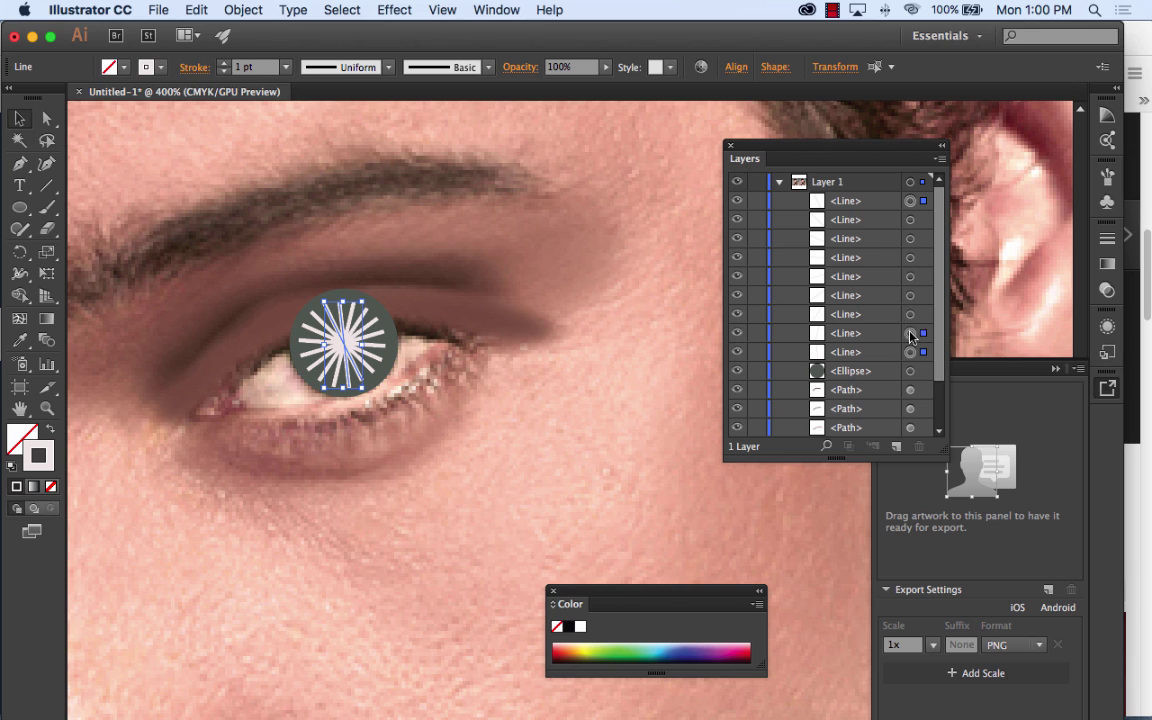
pyautogui.keyDown('shift'); pyautogui.click(911, 333); pyautogui.keyUp('shift')
pyautogui.keyDown('shift'); pyautogui.click(912, 314); pyautogui.keyUp('shift')
pyautogui.keyDown('shift'); pyautogui.click(910, 295); pyautogui.keyUp('shift')
pyautogui.keyDown('shift'); pyautogui.click(910, 276); pyautogui.keyUp('shift')
pyautogui.keyDown('shift'); pyautogui.click(910, 257); pyautogui.keyUp('shift')
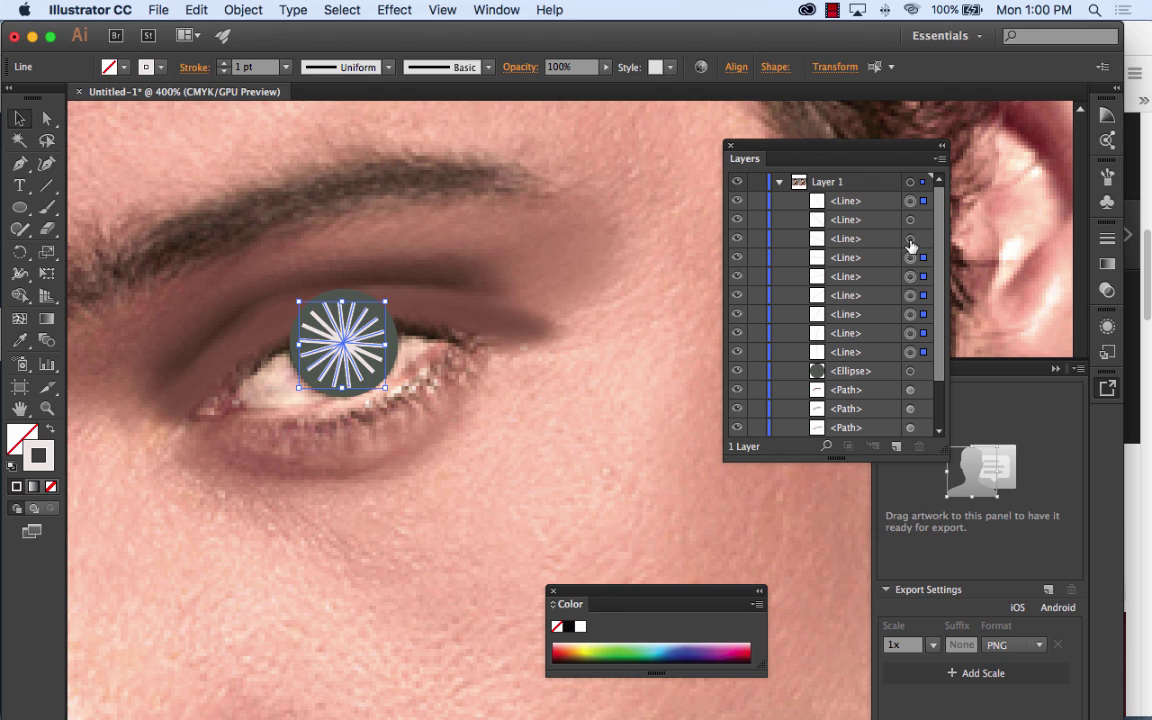
pyautogui.keyDown('shift'); pyautogui.click(909, 238); pyautogui.keyUp('shift')
pyautogui.keyDown('shift'); pyautogui.click(909, 219); pyautogui.keyUp('shift')
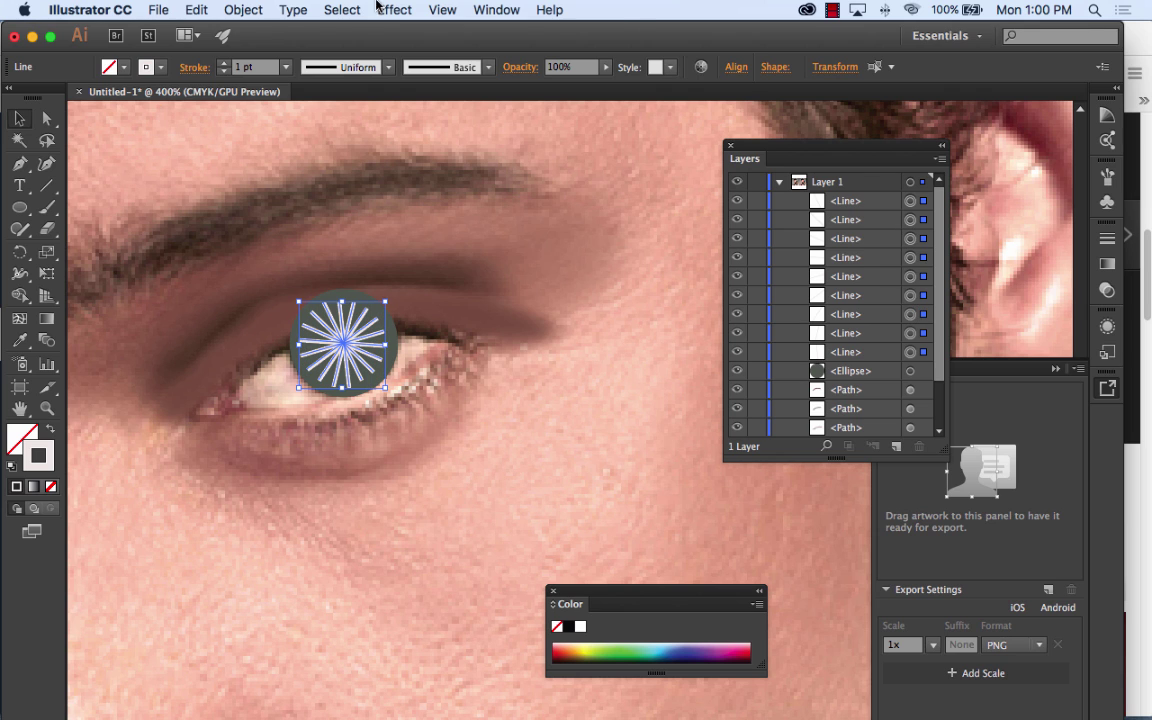
pyautogui.click(394, 10)
pyautogui.moveTo(403, 354)
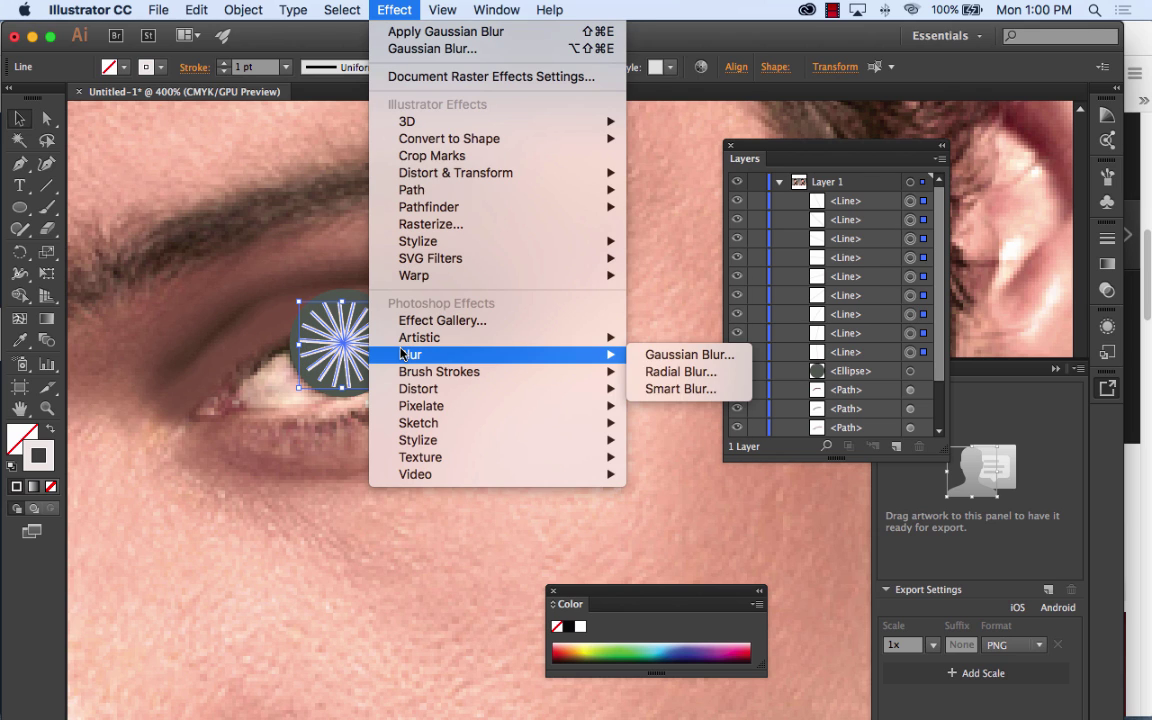
pyautogui.click(692, 354)
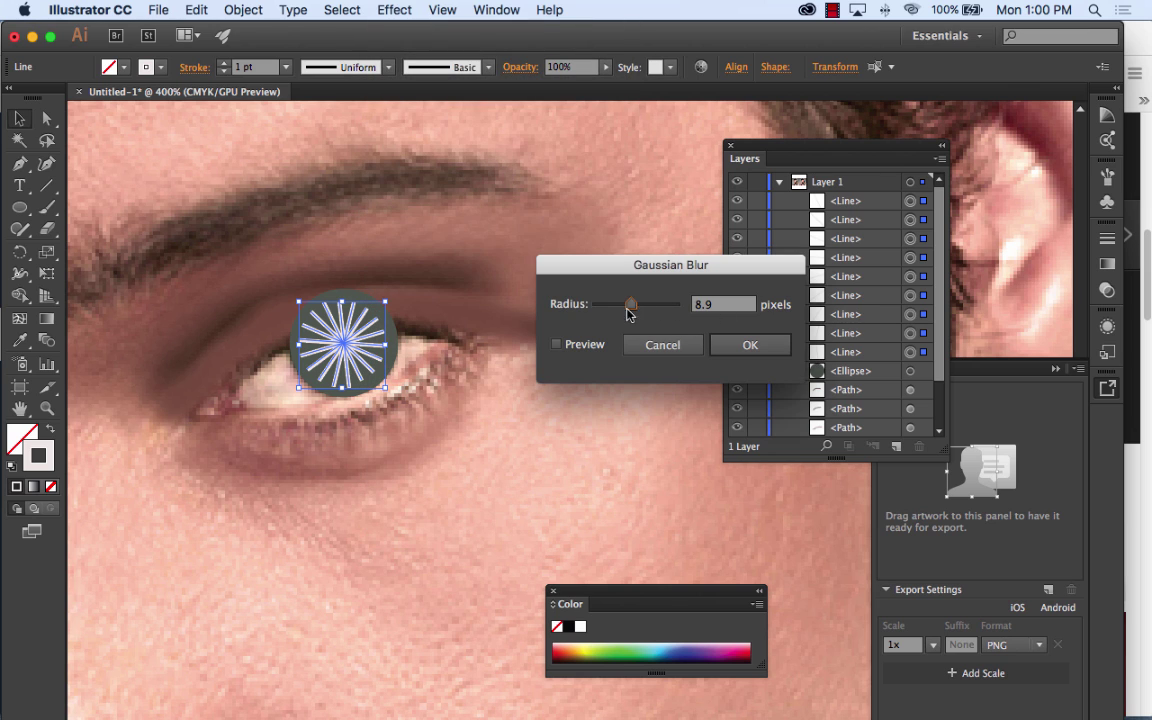
pyautogui.click(557, 344)
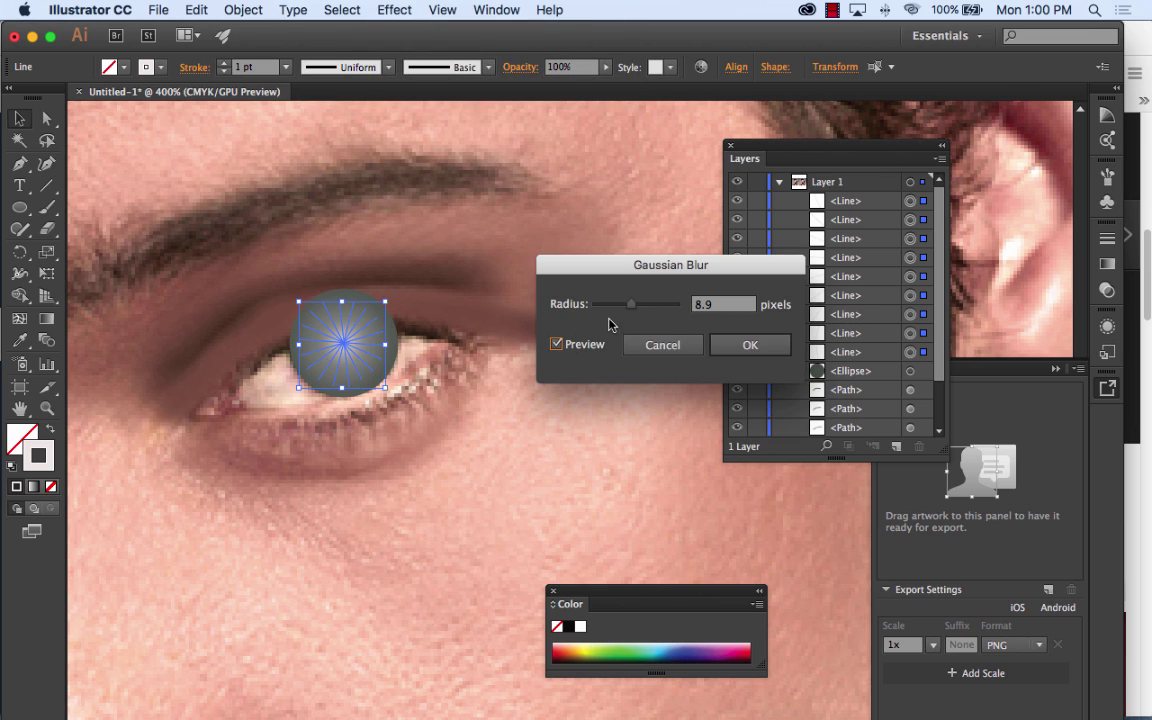
pyautogui.moveTo(629, 311); pyautogui.dragTo(617, 312)
pyautogui.click(760, 344)
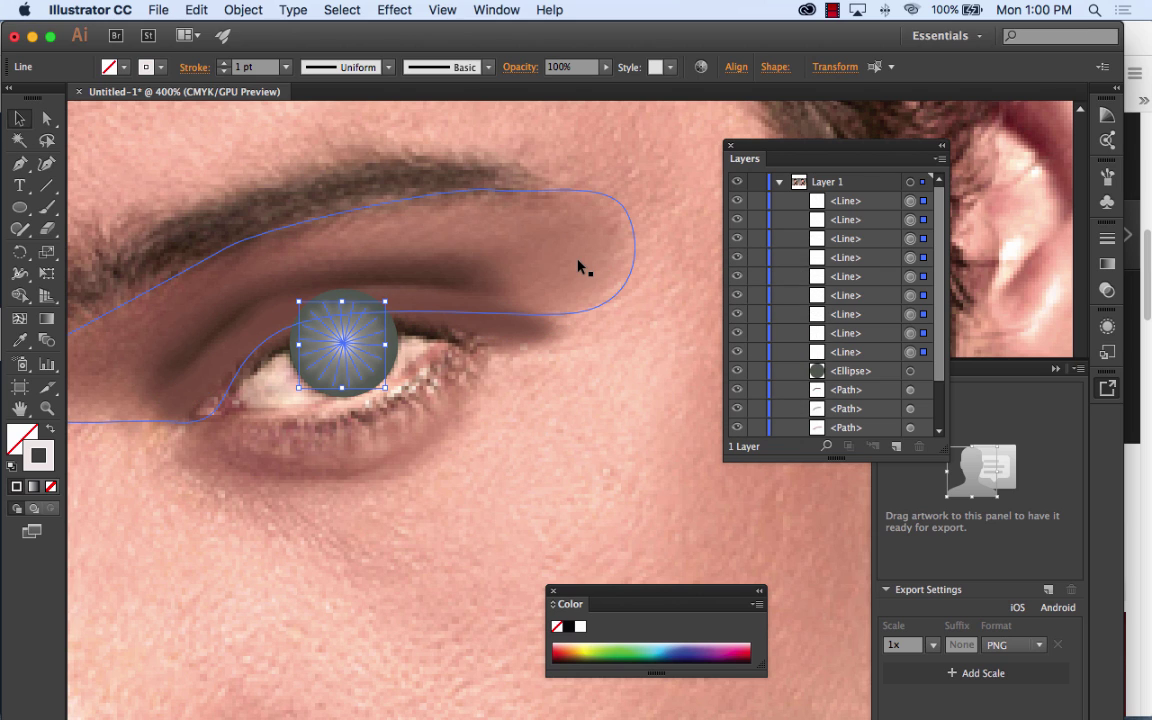
# Step: Change the stroke of the blurred iris lines to turquoise 44C6D8 and deselect them
pyautogui.doubleClick(15, 438)
pyautogui.moveTo(608, 404); pyautogui.dragTo(609, 372)
pyautogui.click(523, 312)
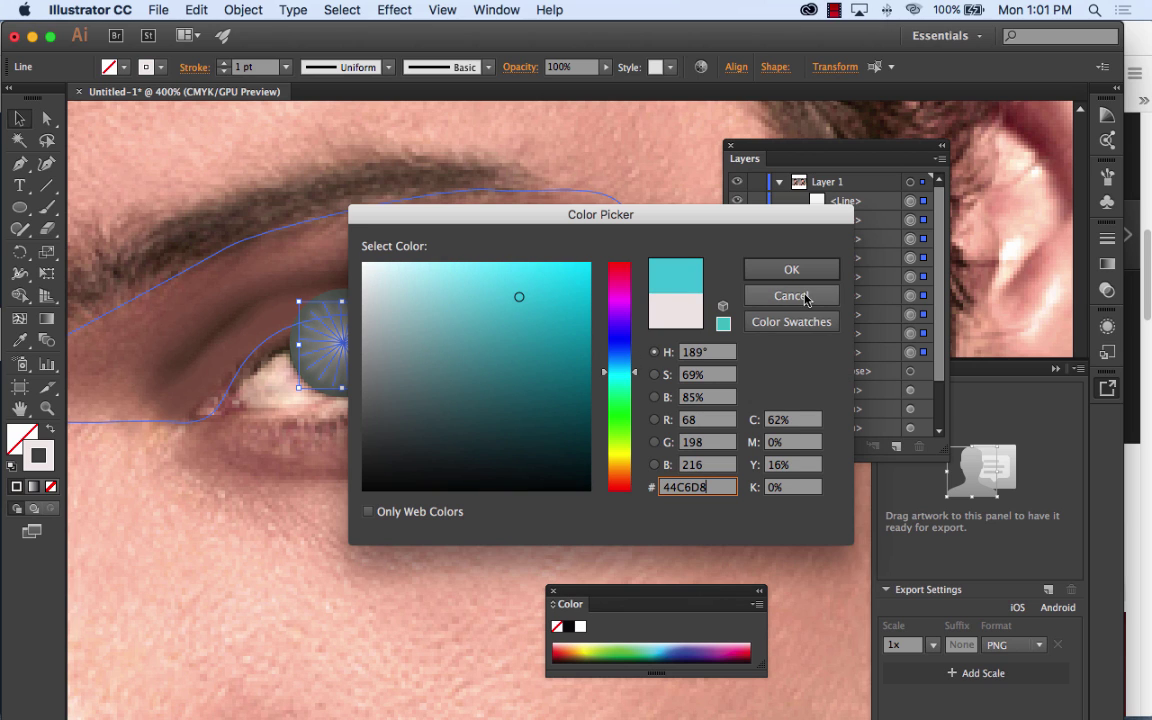
pyautogui.click(791, 269)
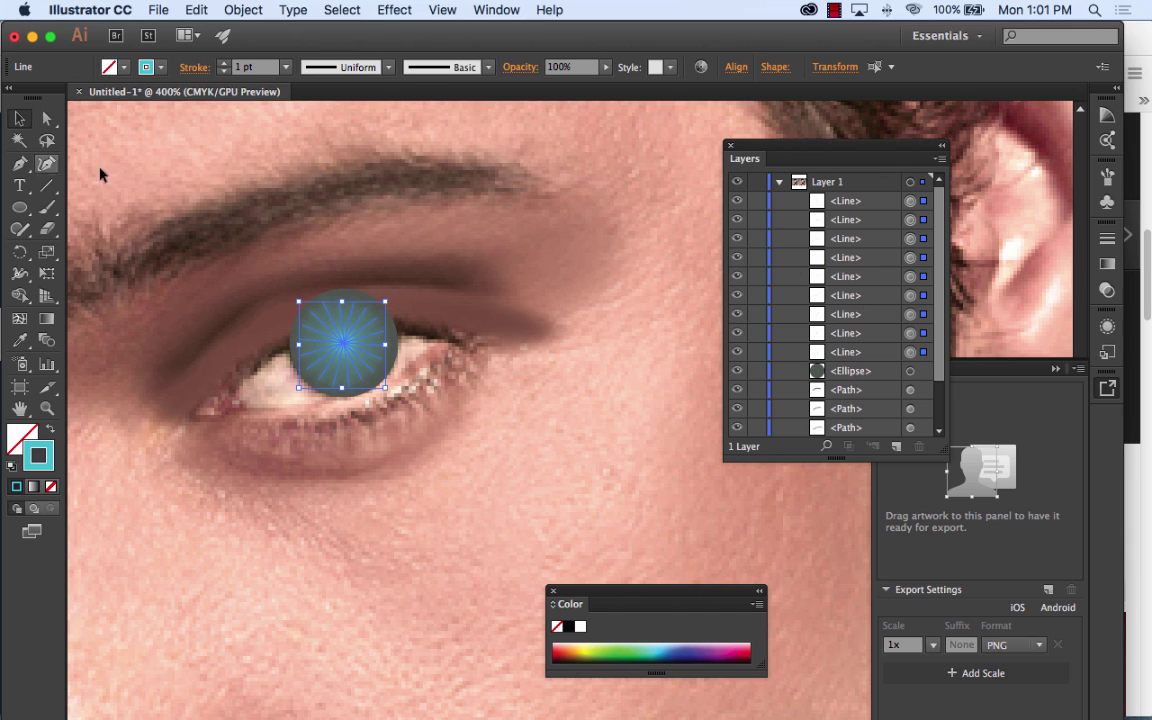
pyautogui.click(600, 372)
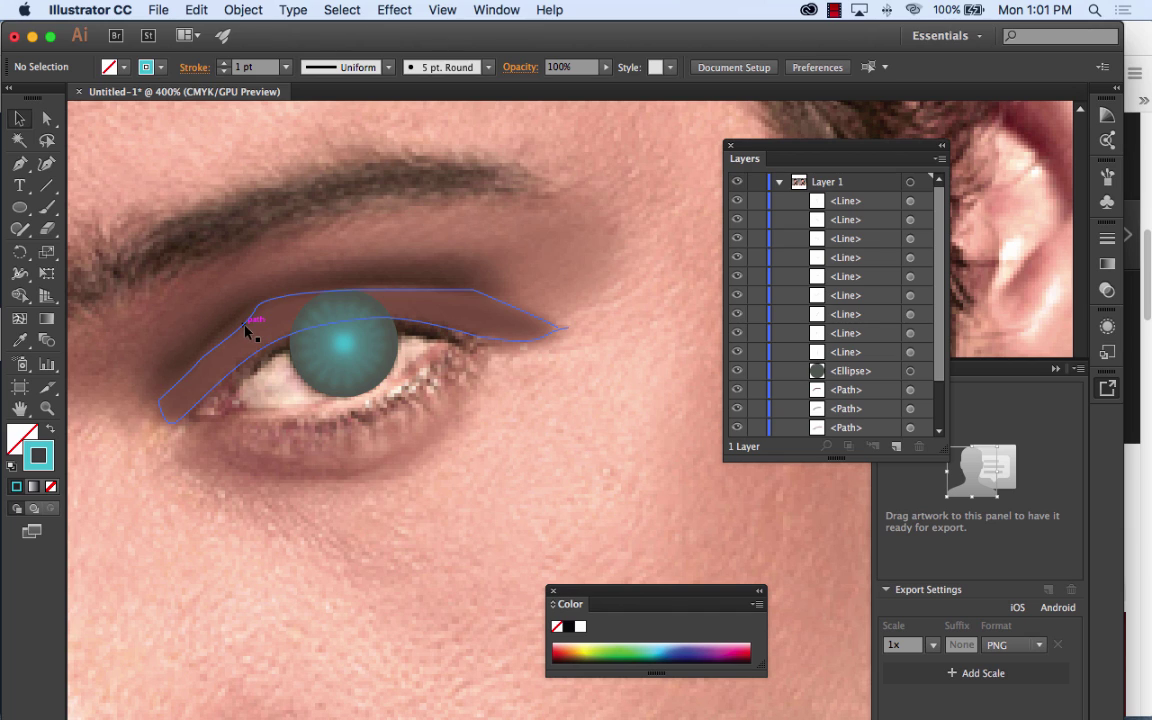
# Step: Draw a small pupil circle at the iris center and give it a near-black fill with no stroke
pyautogui.click(19, 207)
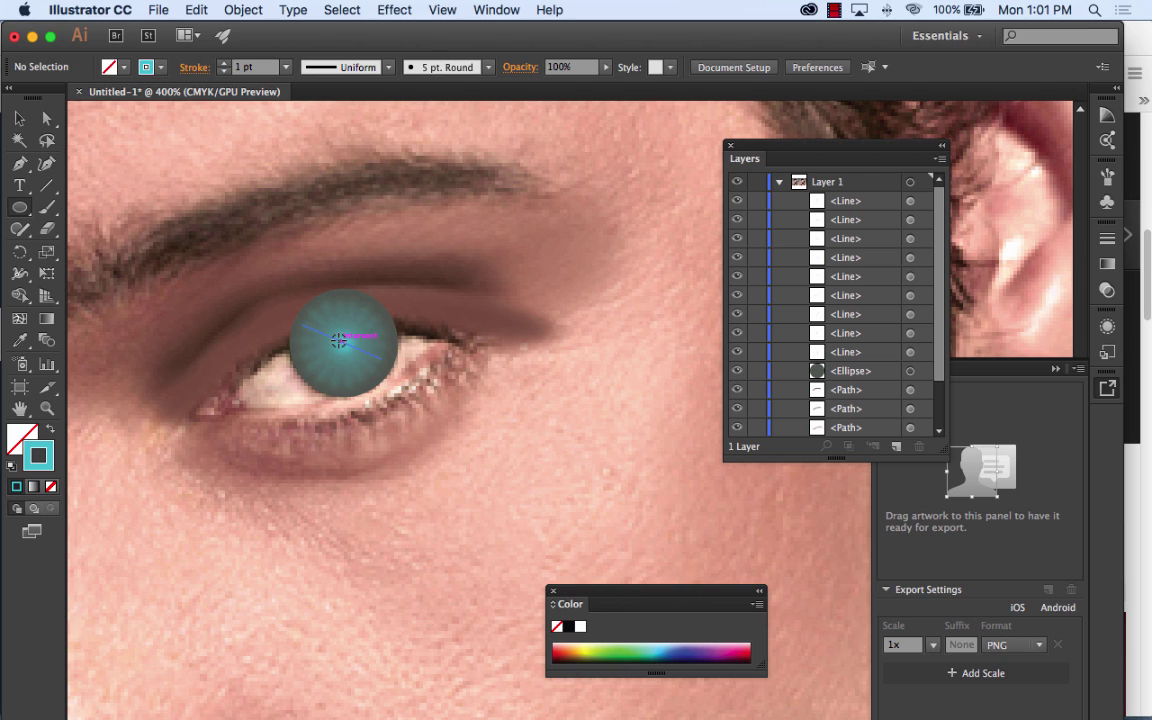
pyautogui.moveTo(339, 341); pyautogui.dragTo(356, 359)
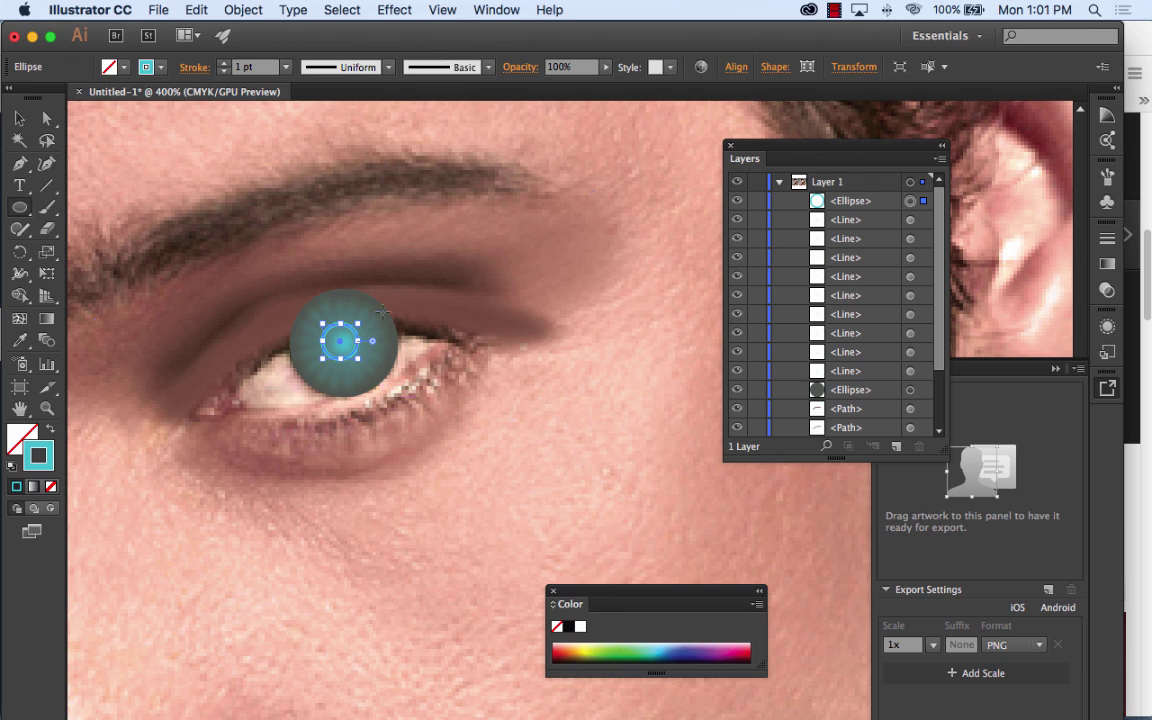
pyautogui.click(52, 430)
pyautogui.doubleClick(20, 436)
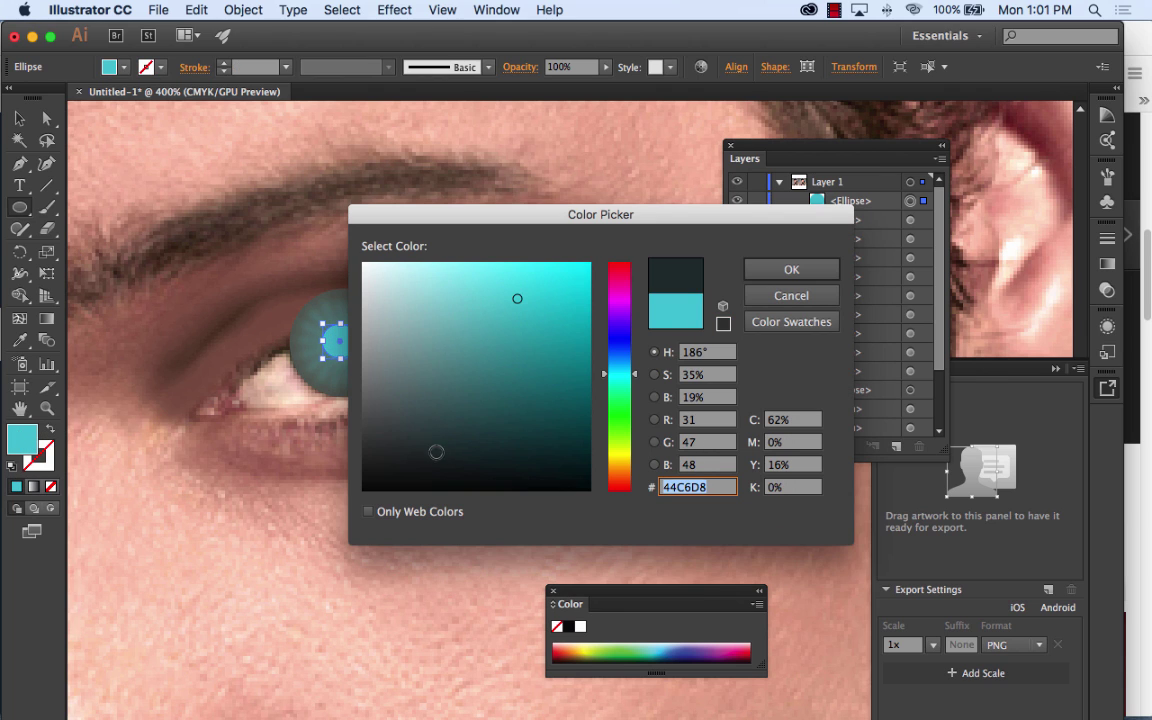
pyautogui.moveTo(436, 452); pyautogui.dragTo(378, 470)
pyautogui.click(781, 271)
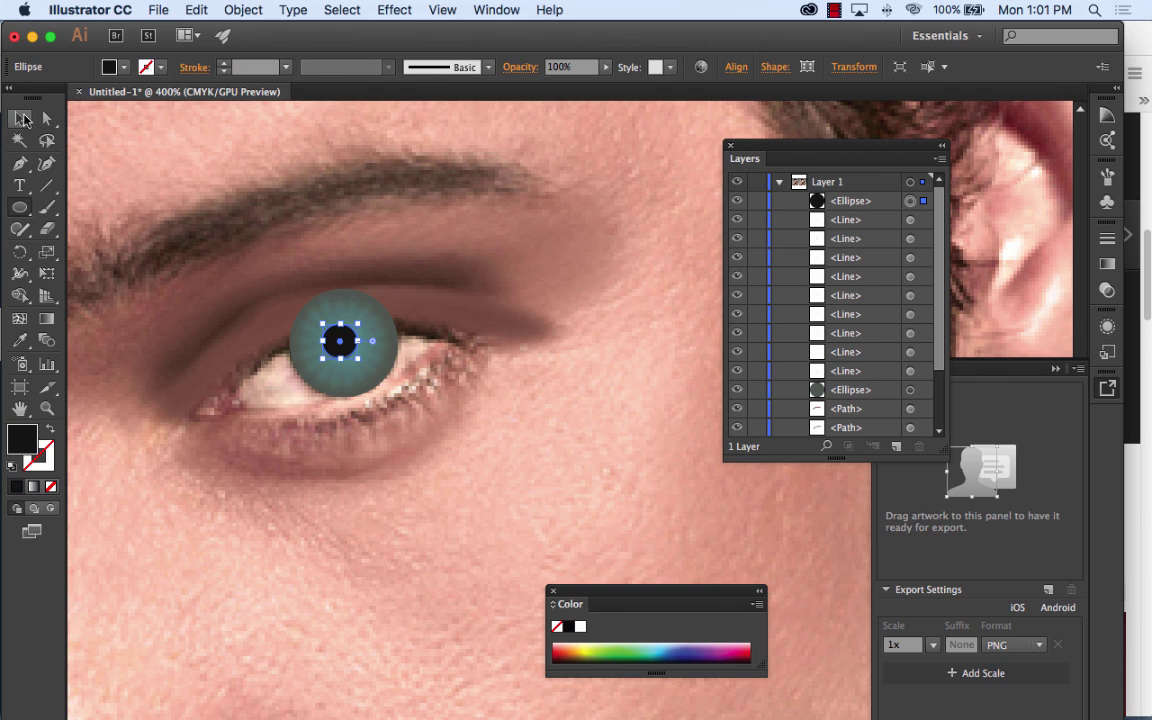
# Step: Draw a very small circle below the eye and fill it with near-white F5FCFC
pyautogui.click(22, 118)
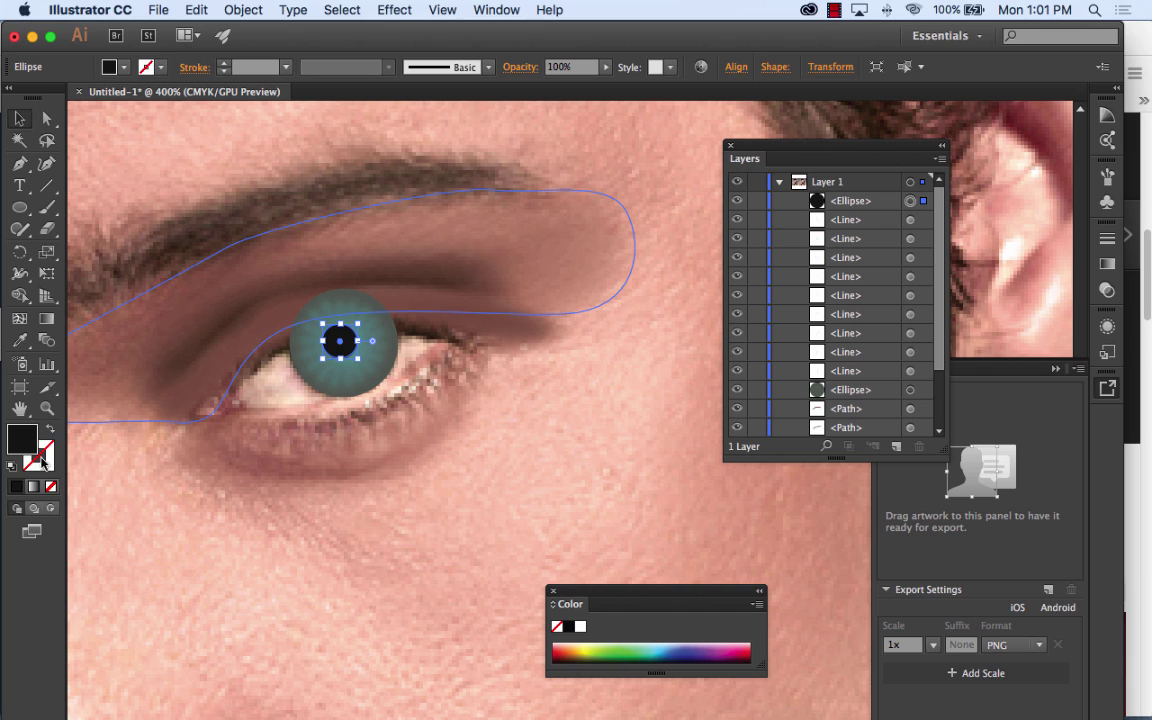
pyautogui.press('l')
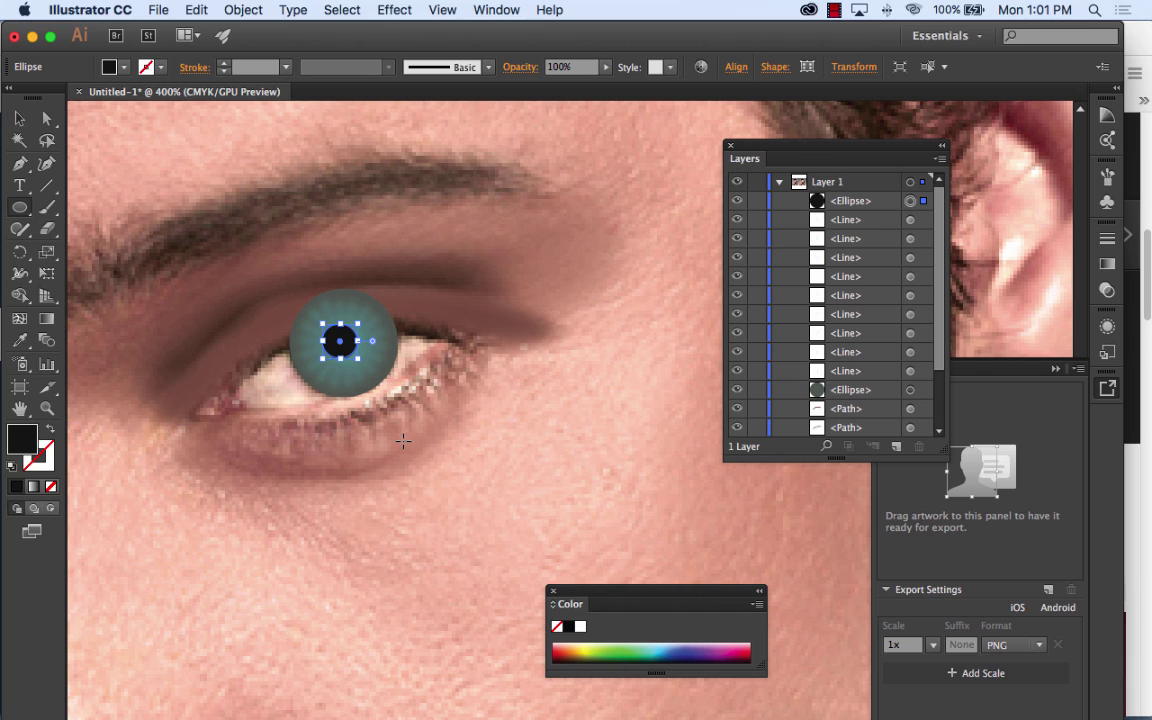
pyautogui.moveTo(403, 441); pyautogui.dragTo(413, 446)
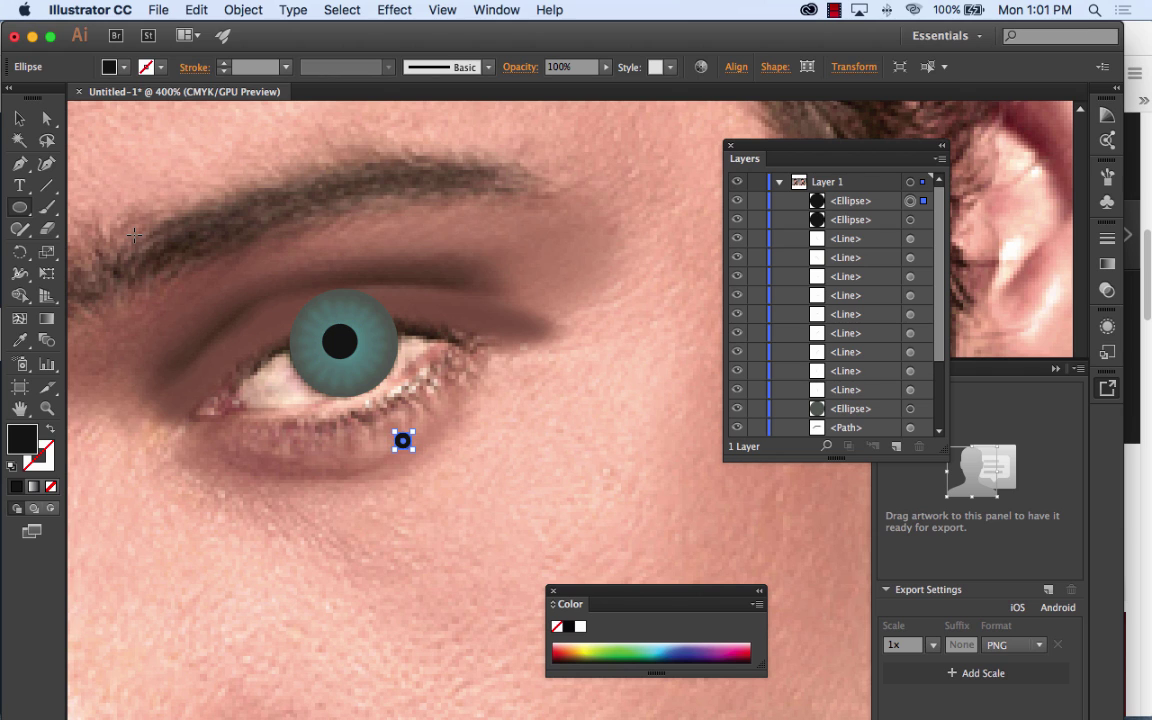
pyautogui.doubleClick(22, 437)
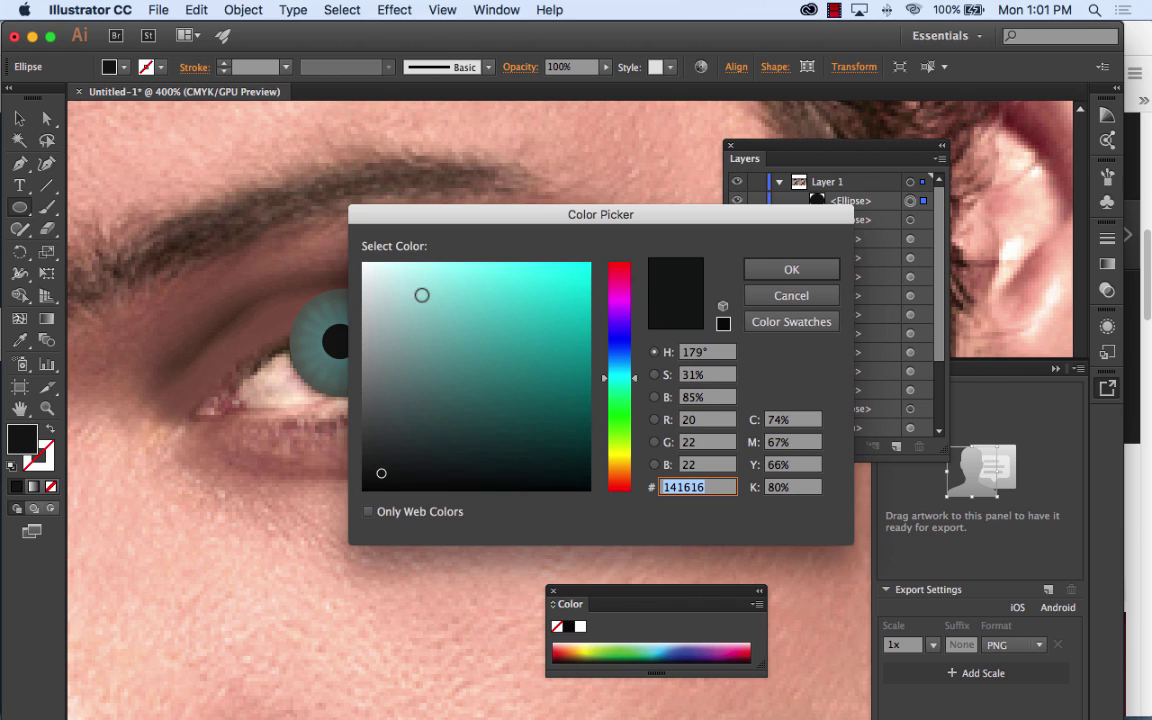
pyautogui.write('F7FCFC')
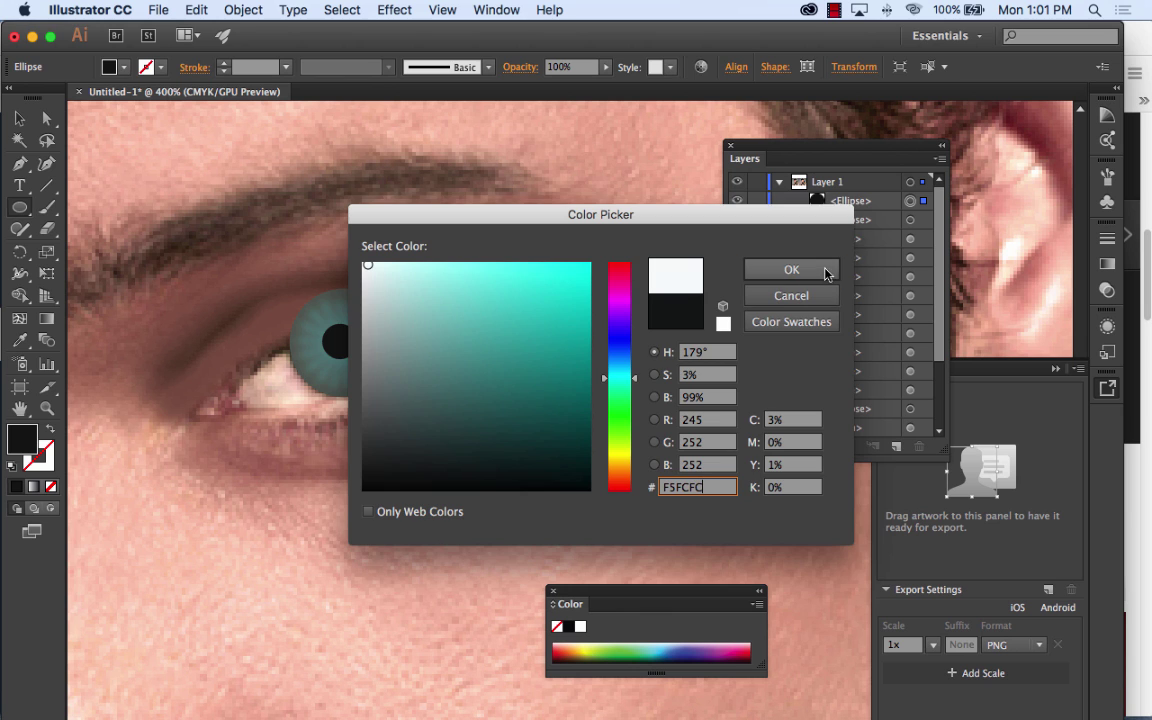
pyautogui.click(815, 272)
# Step: Rotate the small white circle slightly and place it on the lower-left part of the pupil as a highlight
pyautogui.click(19, 118)
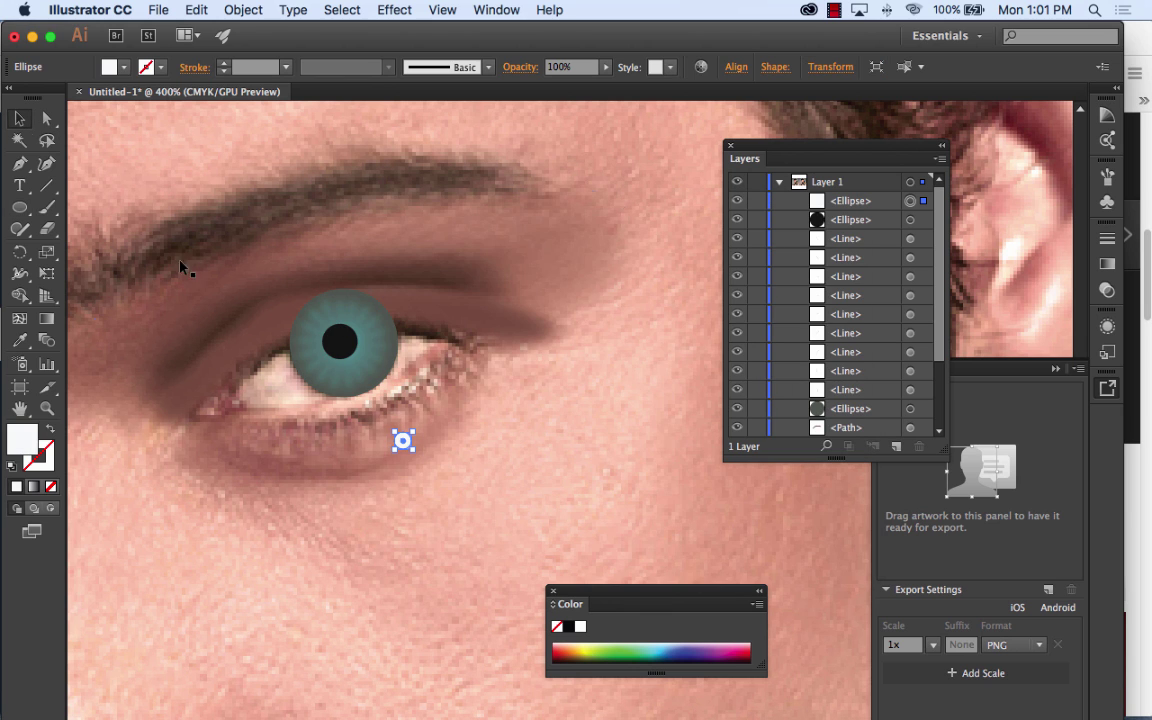
pyautogui.press('super+equal')
pyautogui.press('super+equal')
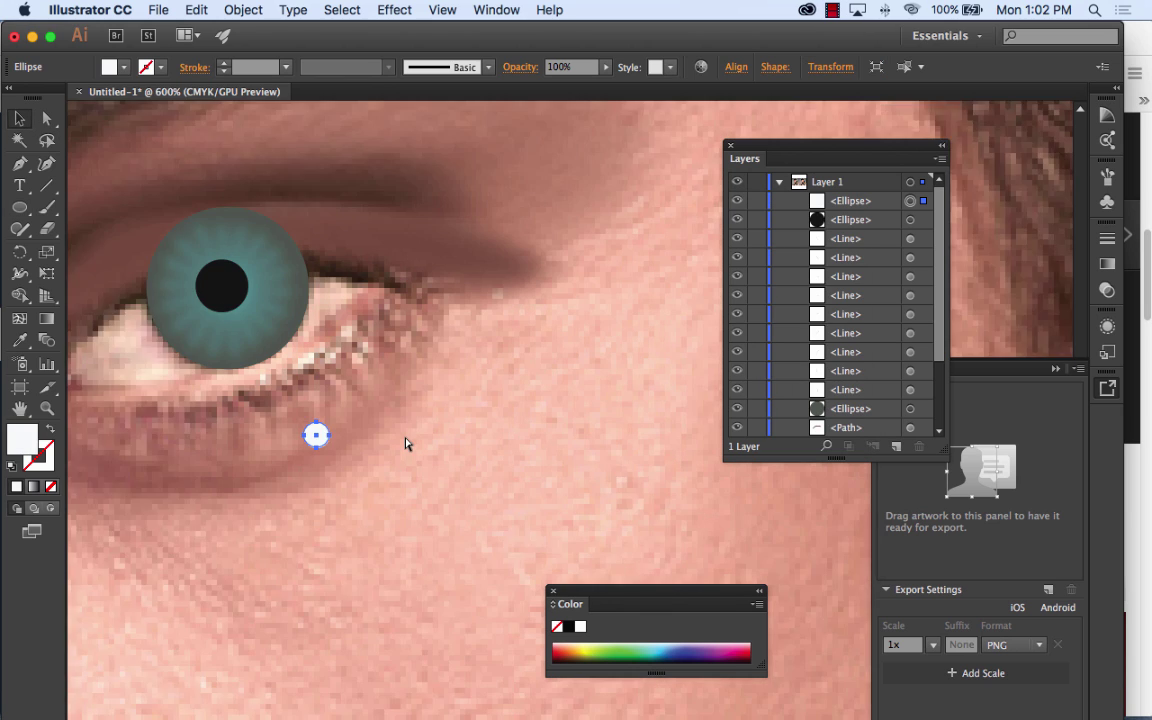
pyautogui.moveTo(408, 437); pyautogui.dragTo(637, 570)
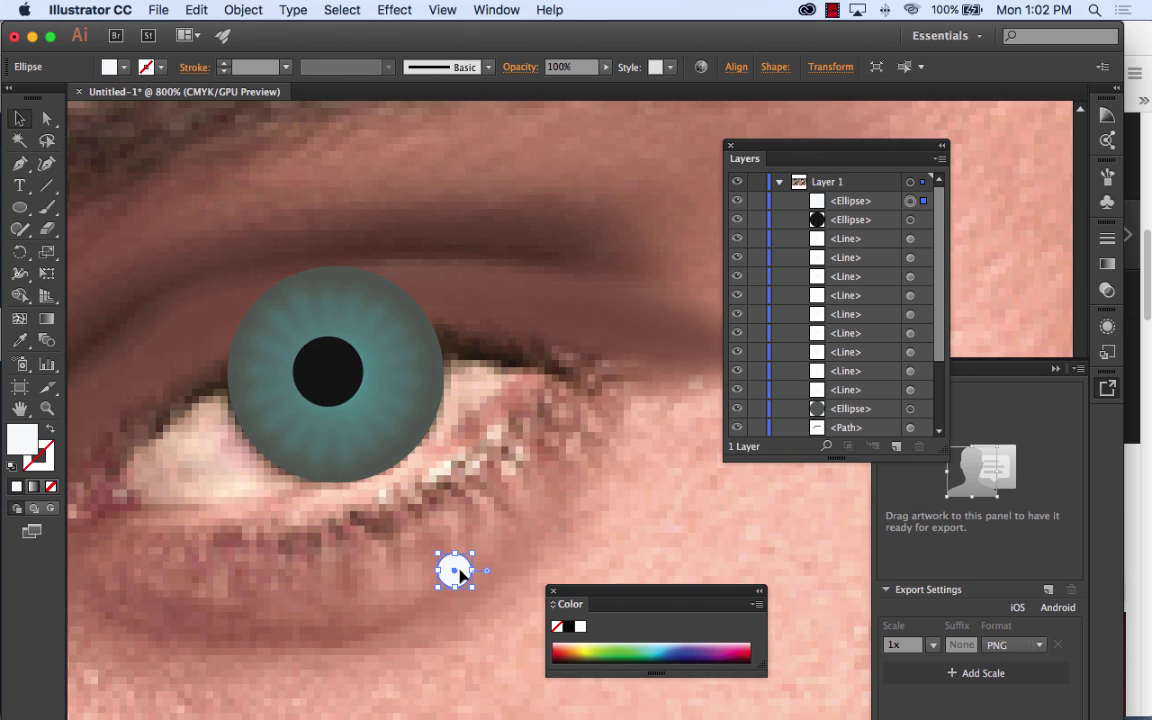
pyautogui.moveTo(457, 565); pyautogui.dragTo(464, 560)
pyautogui.moveTo(456, 577); pyautogui.dragTo(316, 384)
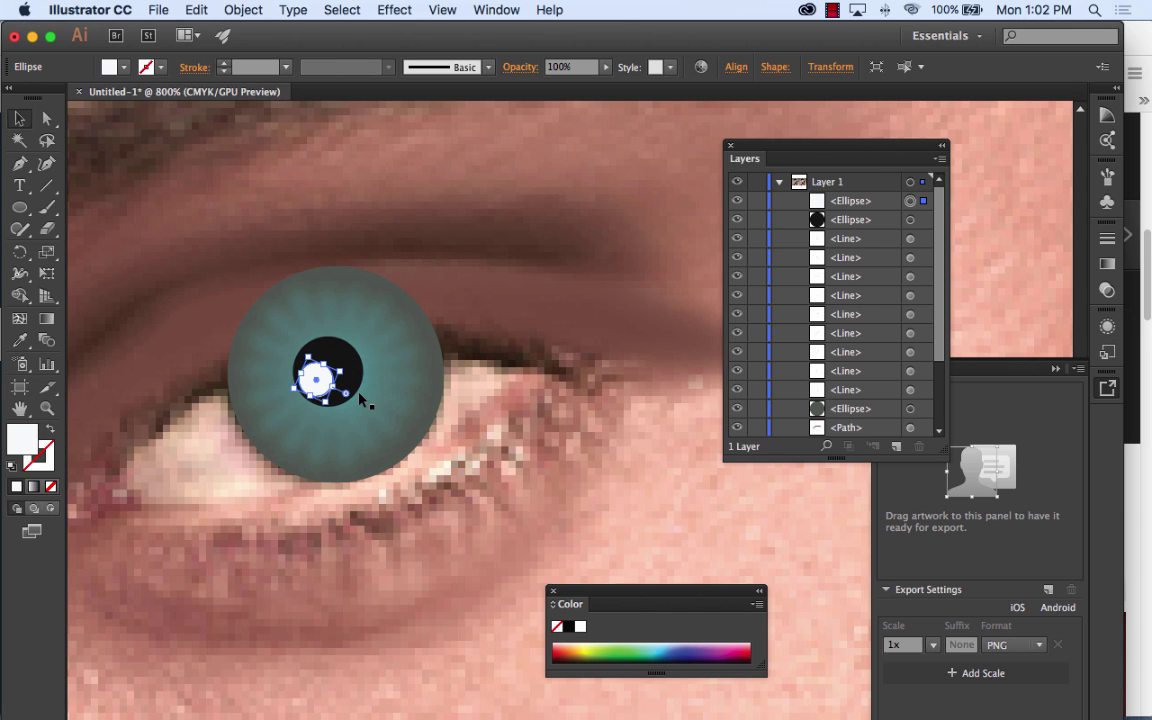
# Step: Apply a previewed Gaussian Blur with a 5.1-pixel radius to the white pupil highlight and deselect it
pyautogui.click(394, 10)
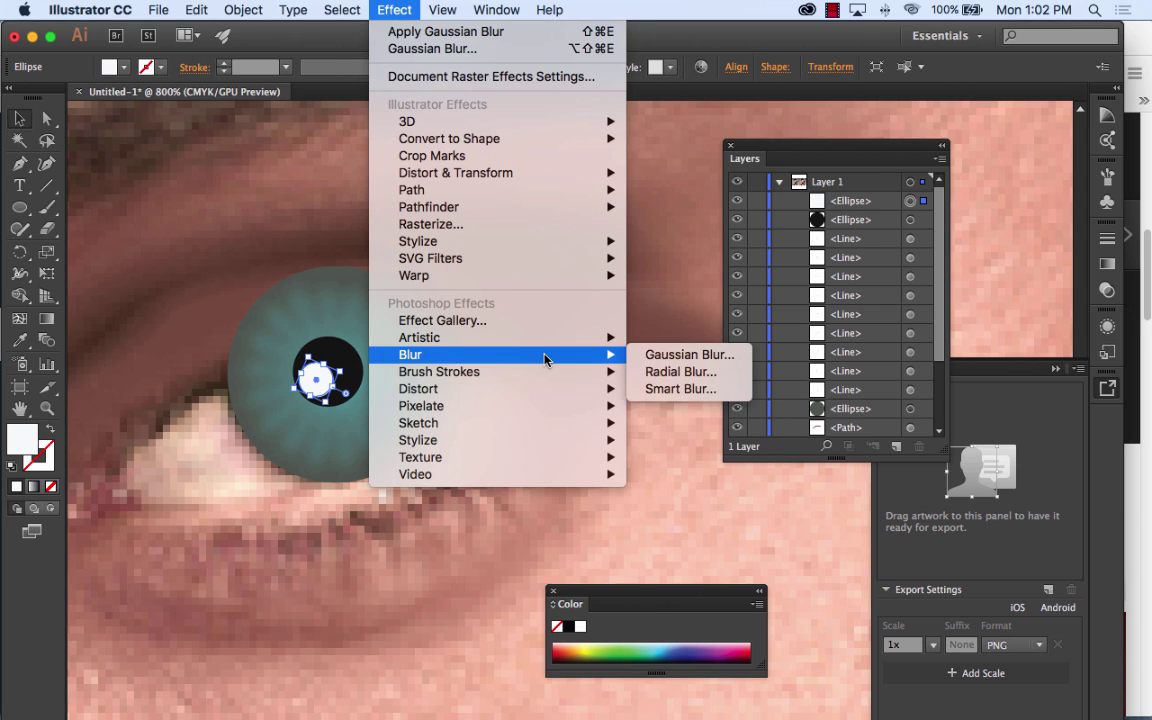
pyautogui.press('Escape')
pyautogui.click(394, 10)
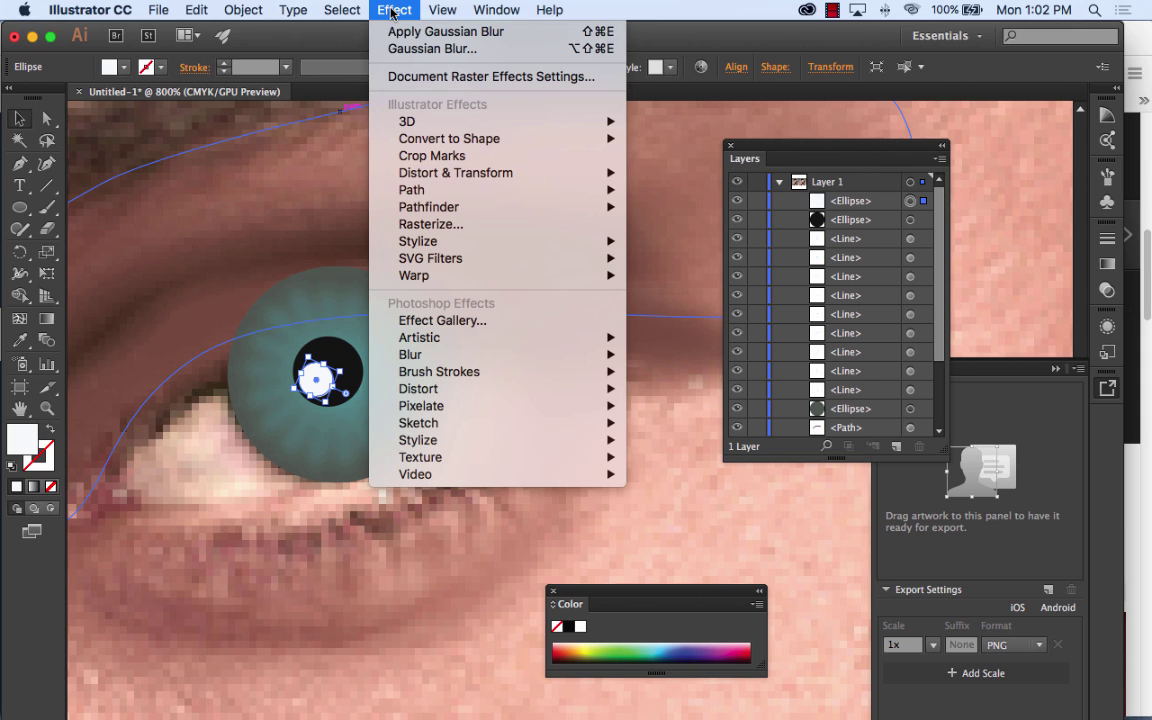
pyautogui.moveTo(445, 357)
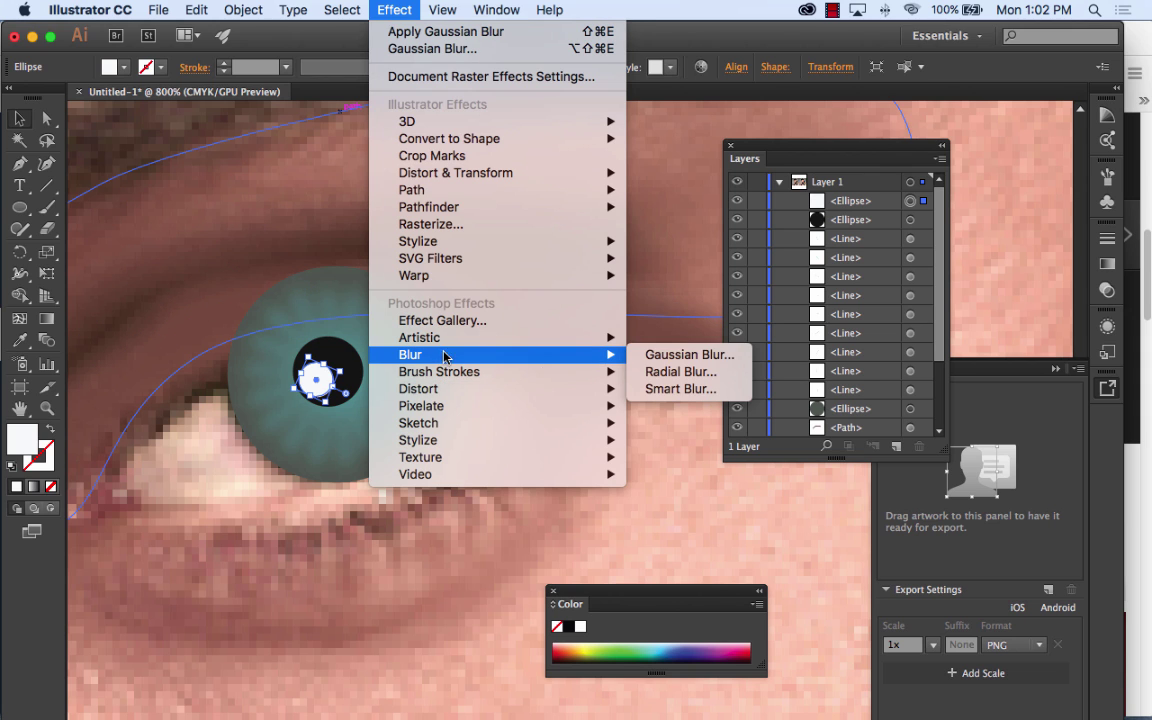
pyautogui.click(680, 355)
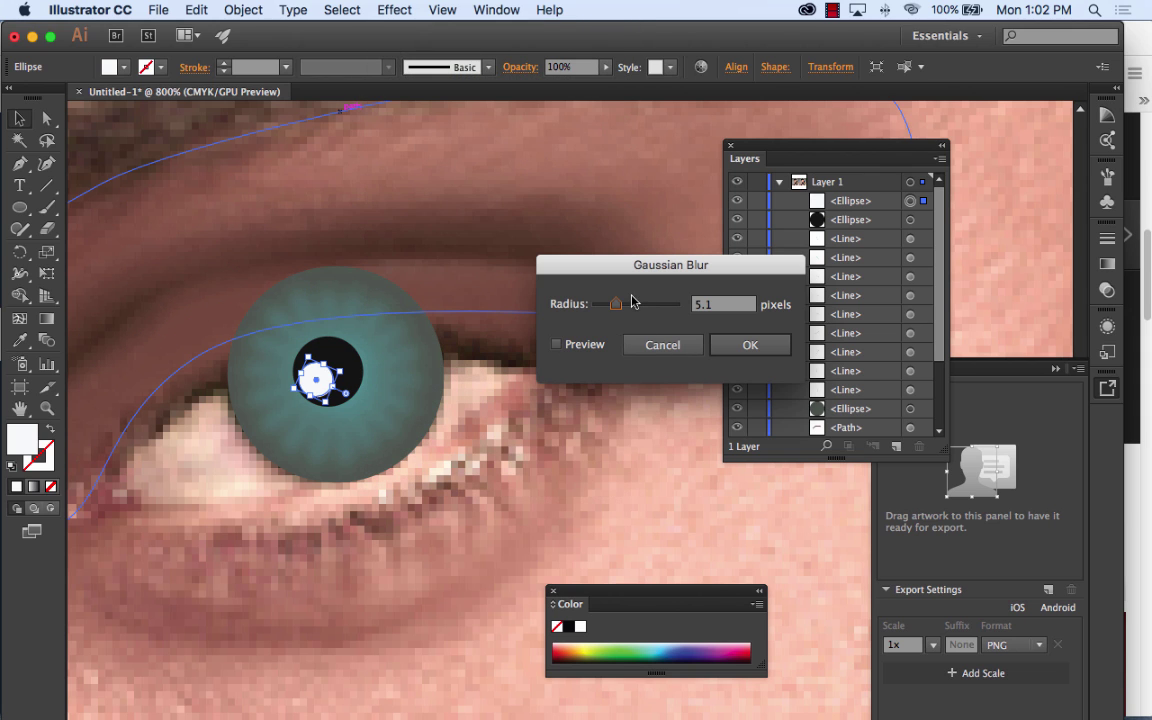
pyautogui.click(556, 344)
pyautogui.click(749, 344)
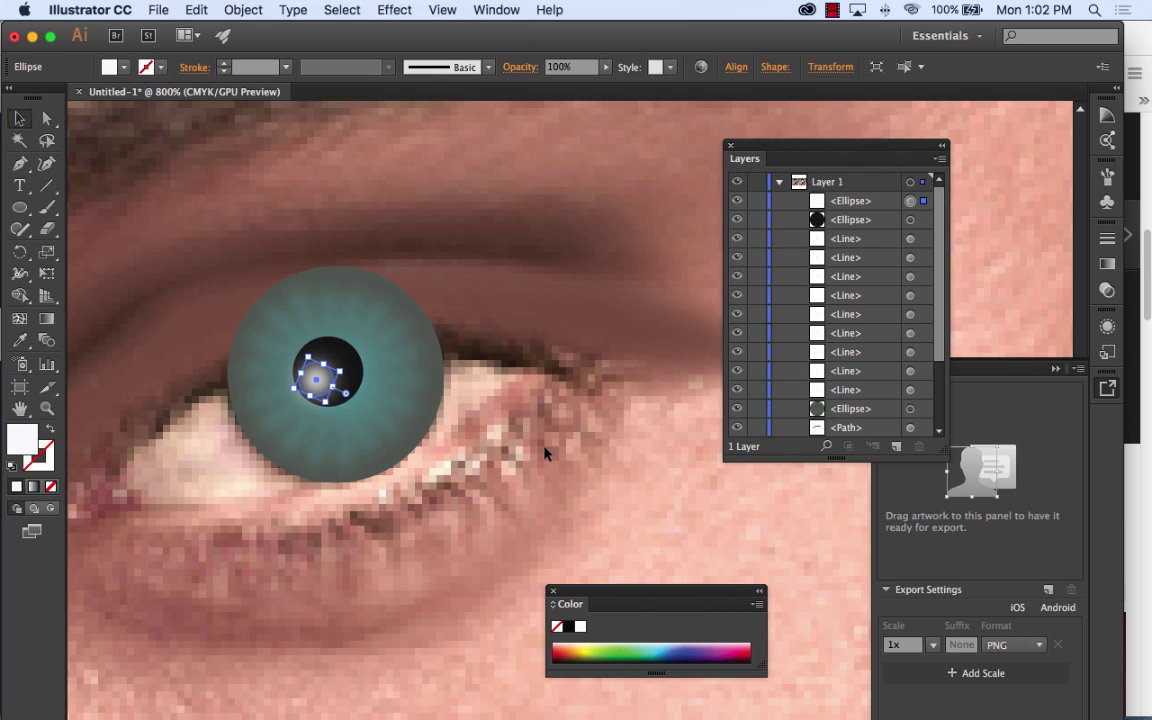
pyautogui.click(604, 448)
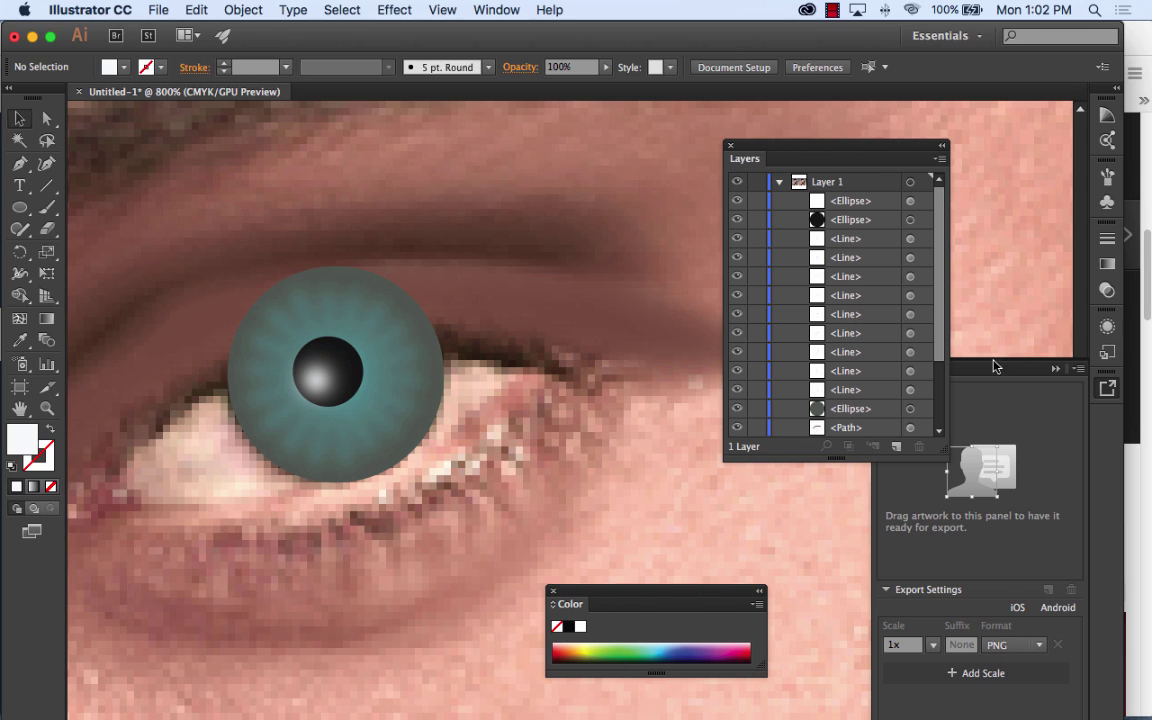
# Step: Enlarge the layer list to show every object and briefly display the face mesh behind the eye artwork, hiding it again
pyautogui.moveTo(944, 455); pyautogui.dragTo(958, 588)
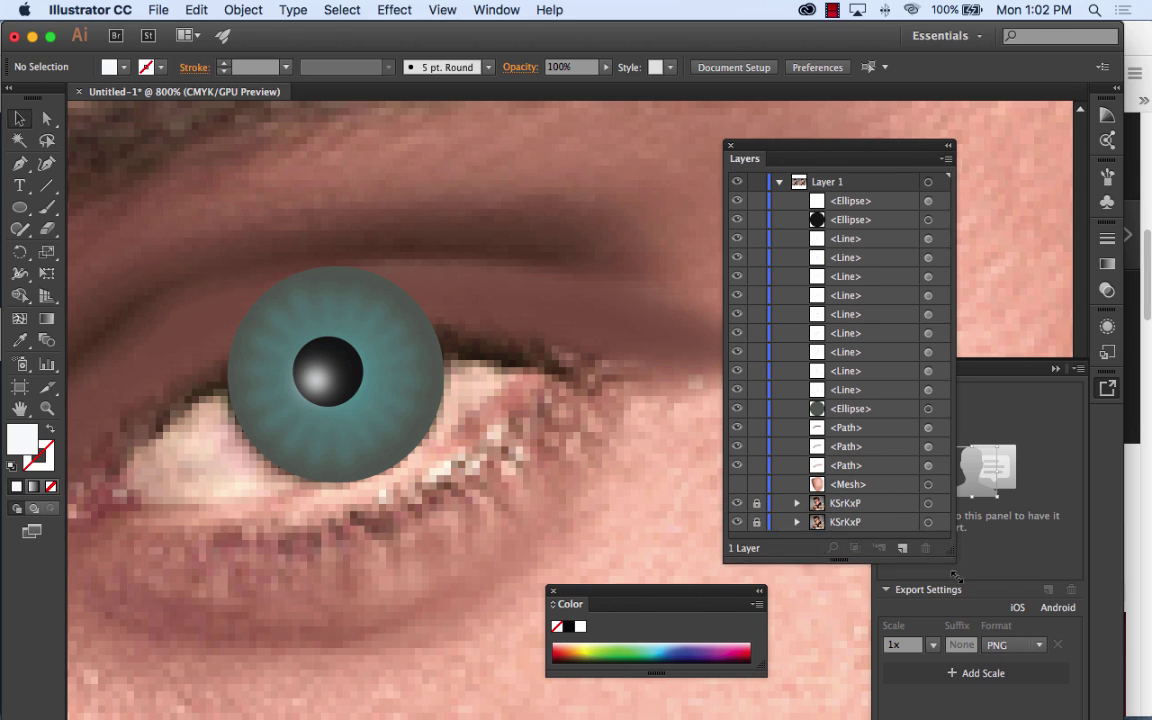
pyautogui.click(737, 485)
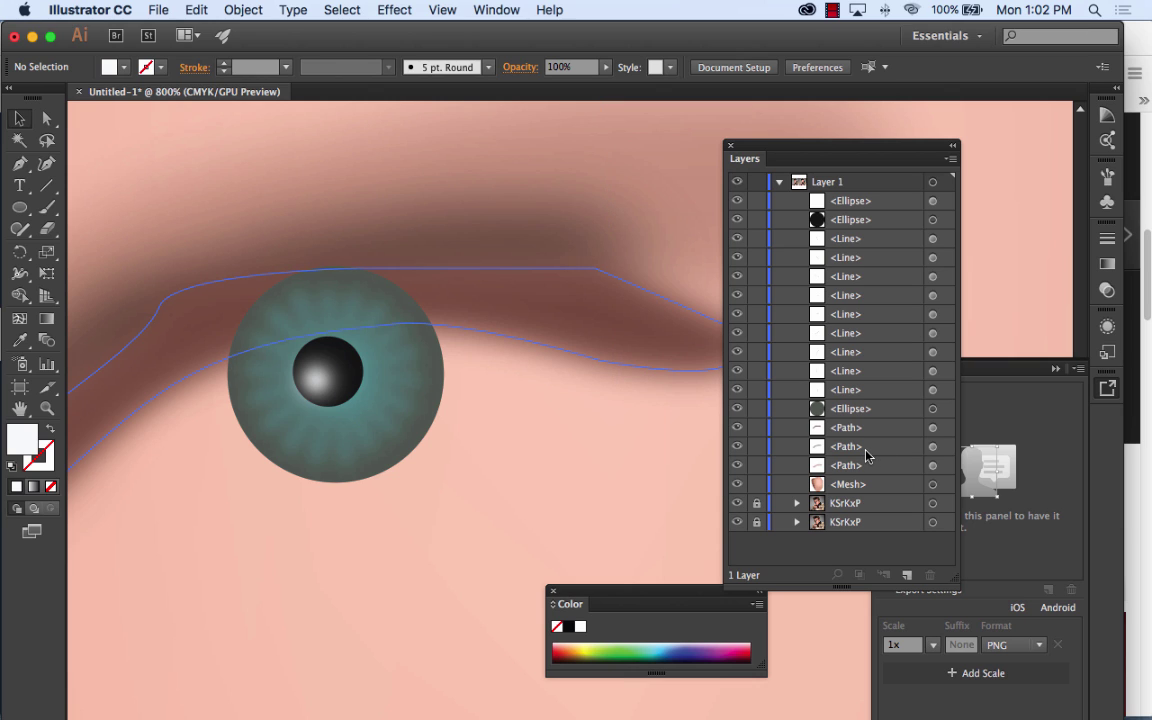
pyautogui.click(737, 485)
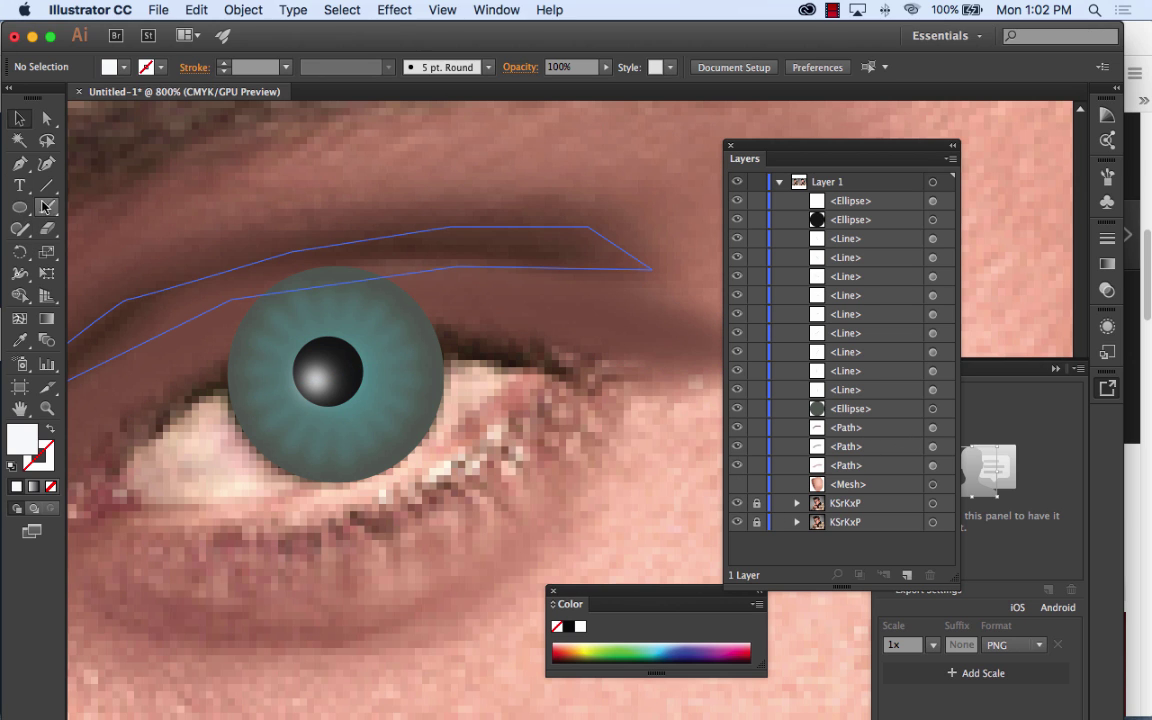
# Step: Draw a closed, curved upper eyelid shape along the upper lash line, covering the iris top from the inner to beyond the outer eye corner
pyautogui.click(25, 162)
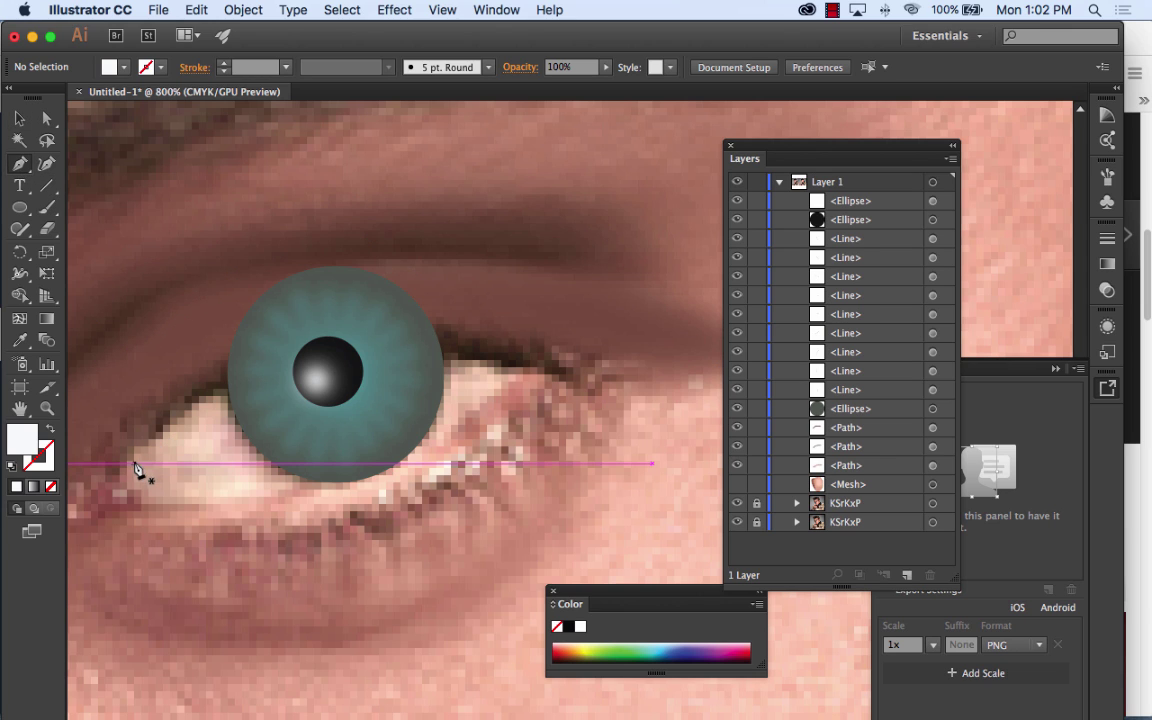
pyautogui.click(121, 458)
pyautogui.click(210, 381)
pyautogui.moveTo(221, 386); pyautogui.dragTo(247, 375)
pyautogui.moveTo(341, 342); pyautogui.dragTo(428, 373)
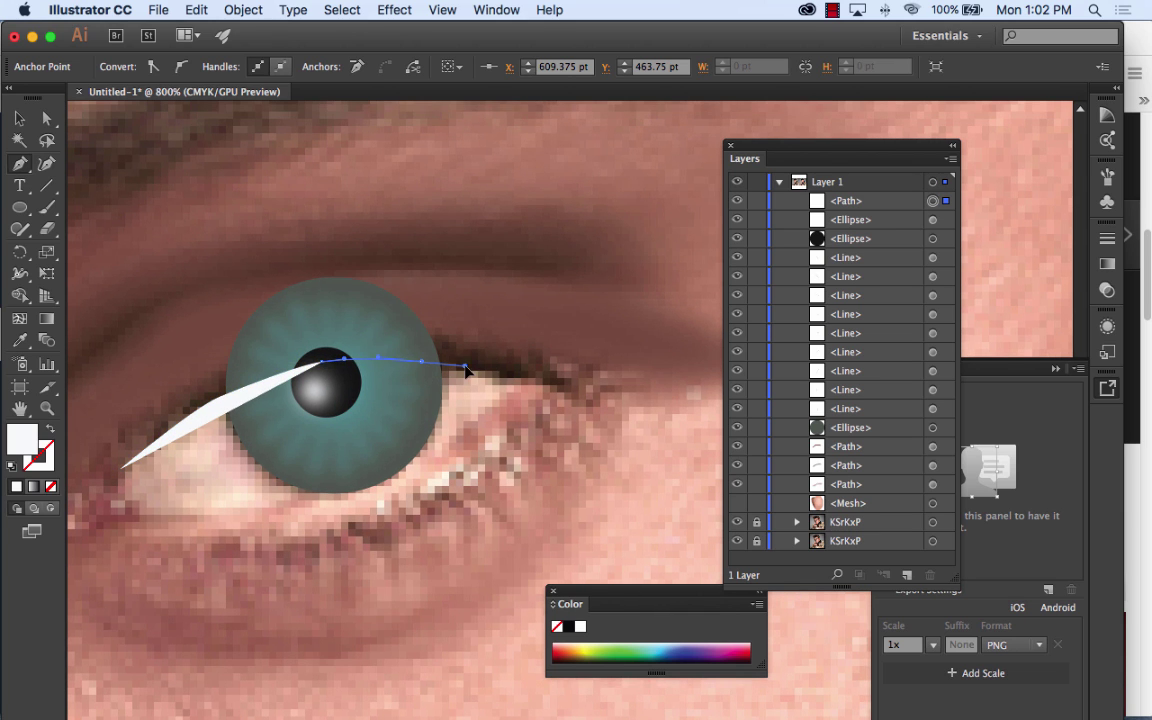
pyautogui.moveTo(540, 385); pyautogui.dragTo(668, 351)
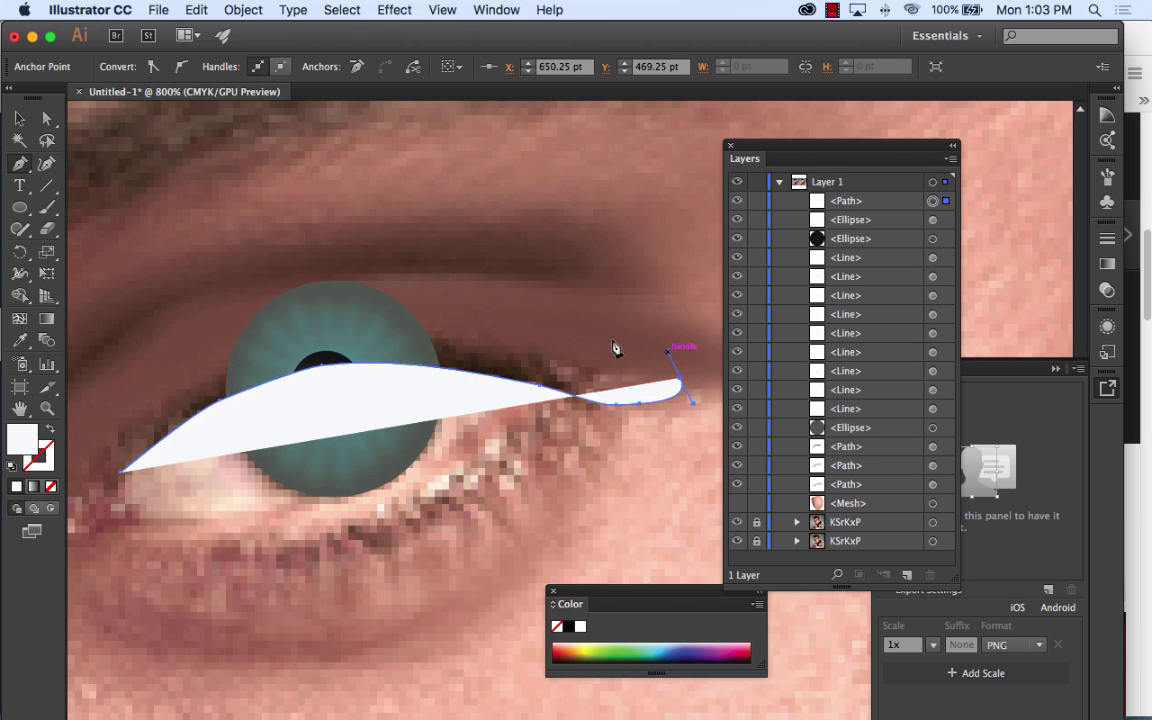
pyautogui.moveTo(527, 322); pyautogui.dragTo(460, 303)
pyautogui.moveTo(351, 275); pyautogui.dragTo(297, 279)
pyautogui.moveTo(250, 297); pyautogui.dragTo(217, 329)
pyautogui.moveTo(166, 379); pyautogui.dragTo(120, 471)
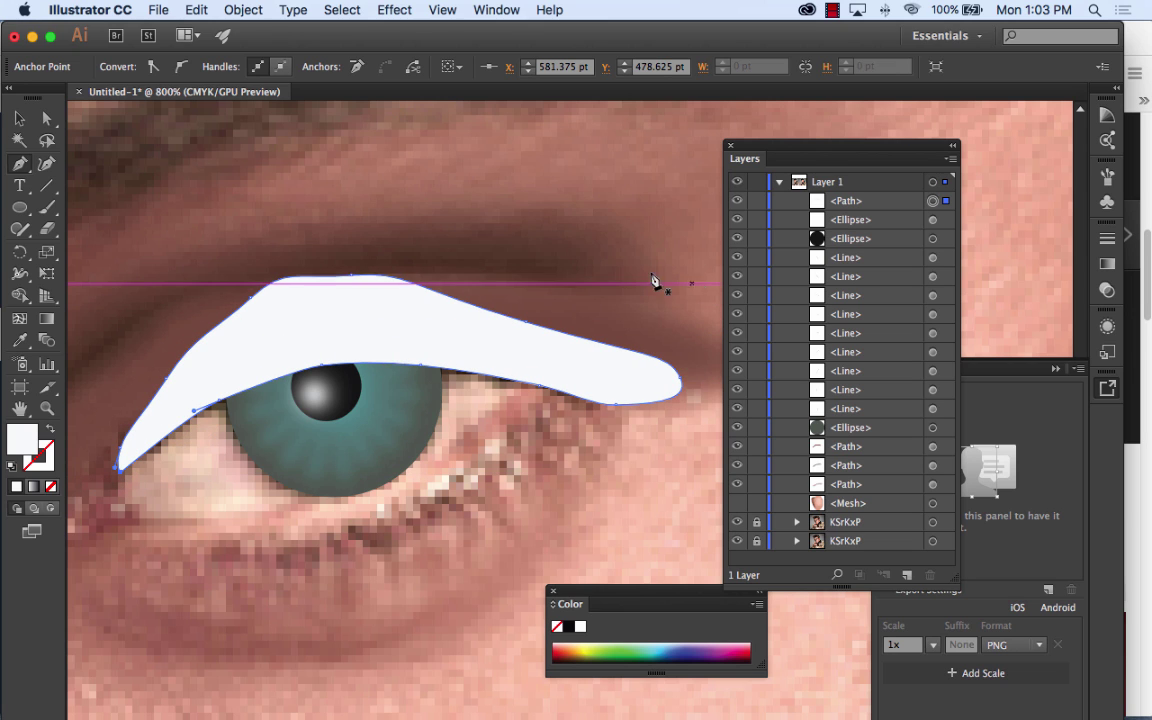
pyautogui.click(20, 118)
pyautogui.click(591, 381)
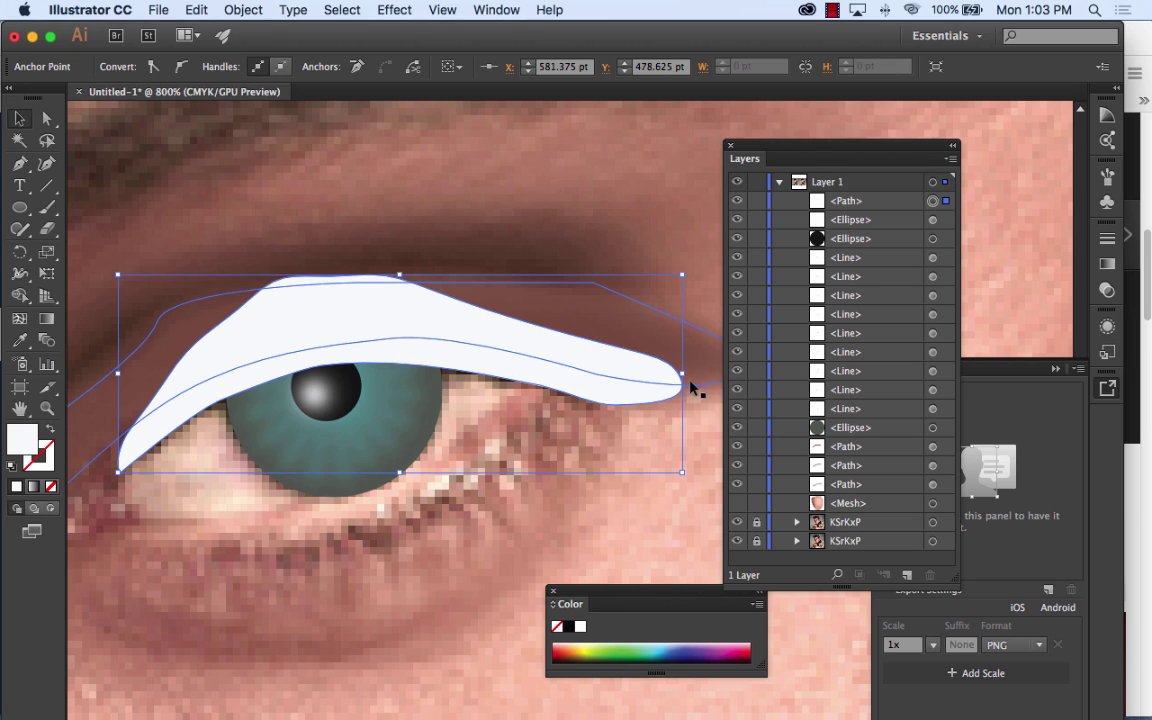
# Step: Fill the new eyelid shape with a dark reddish-brown sampled by Eyedropper from the photo's shadow beneath the inner eye corner
pyautogui.click(20, 342)
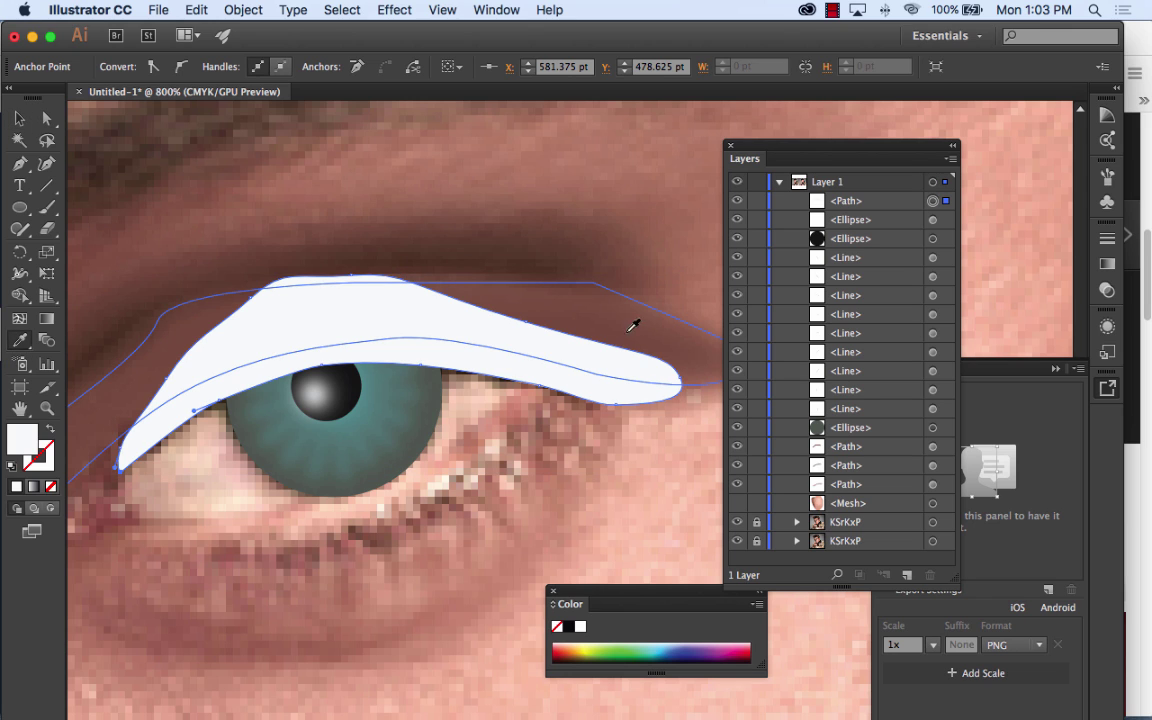
pyautogui.click(703, 263)
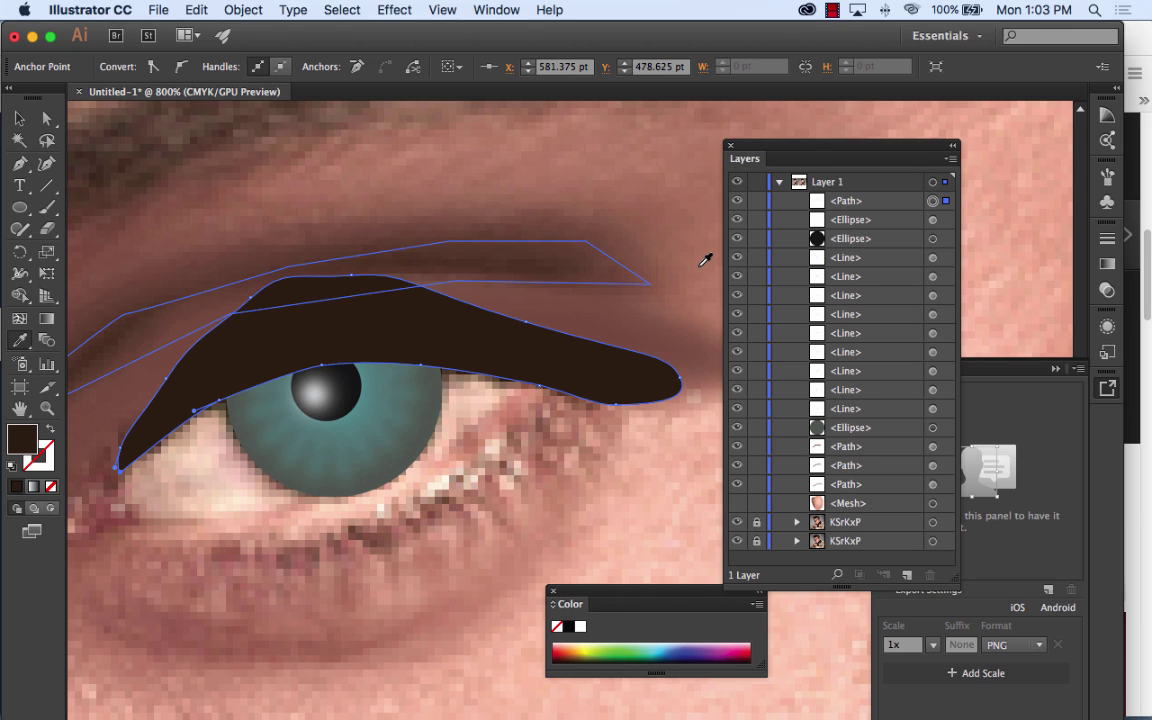
pyautogui.click(703, 186)
pyautogui.click(688, 200)
pyautogui.click(703, 178)
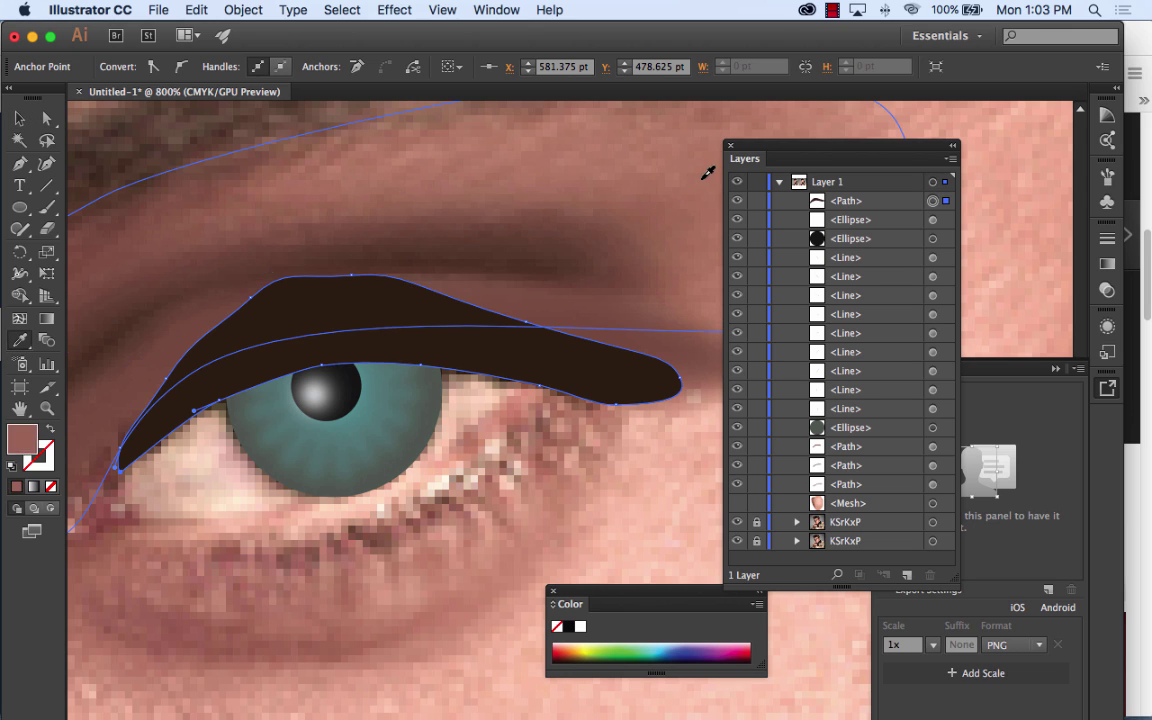
pyautogui.click(1037, 208)
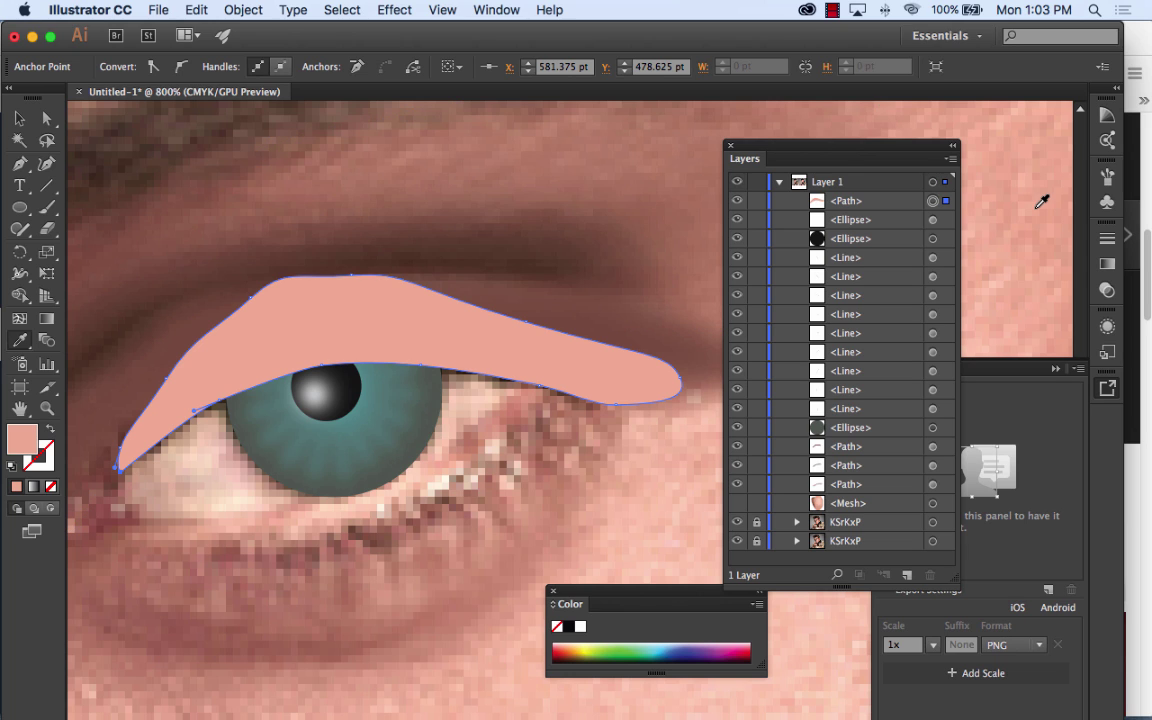
pyautogui.click(516, 539)
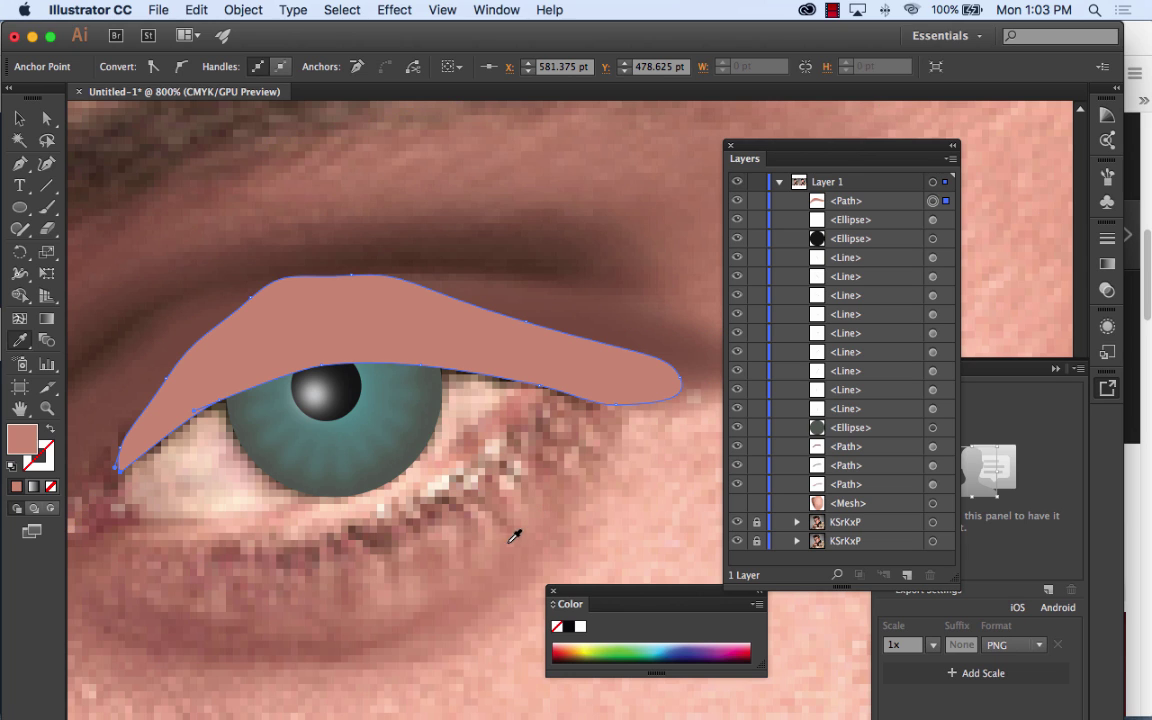
pyautogui.click(483, 547)
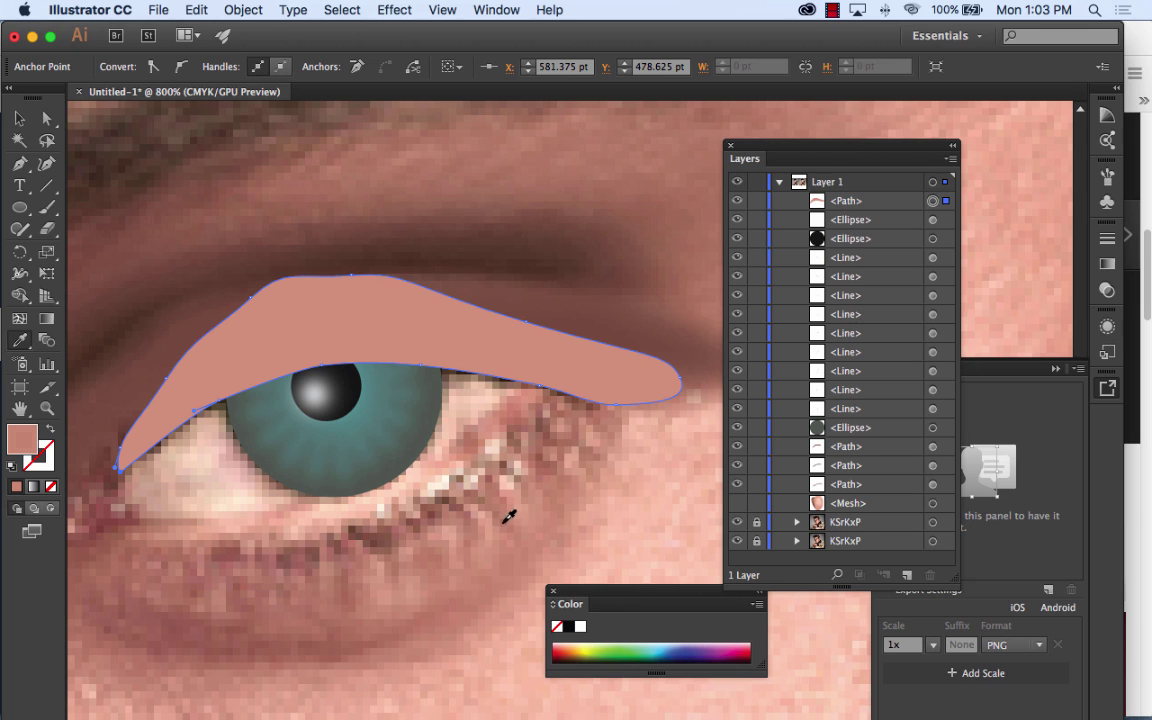
pyautogui.click(486, 505)
pyautogui.rightClick(464, 501)
pyautogui.click(427, 510)
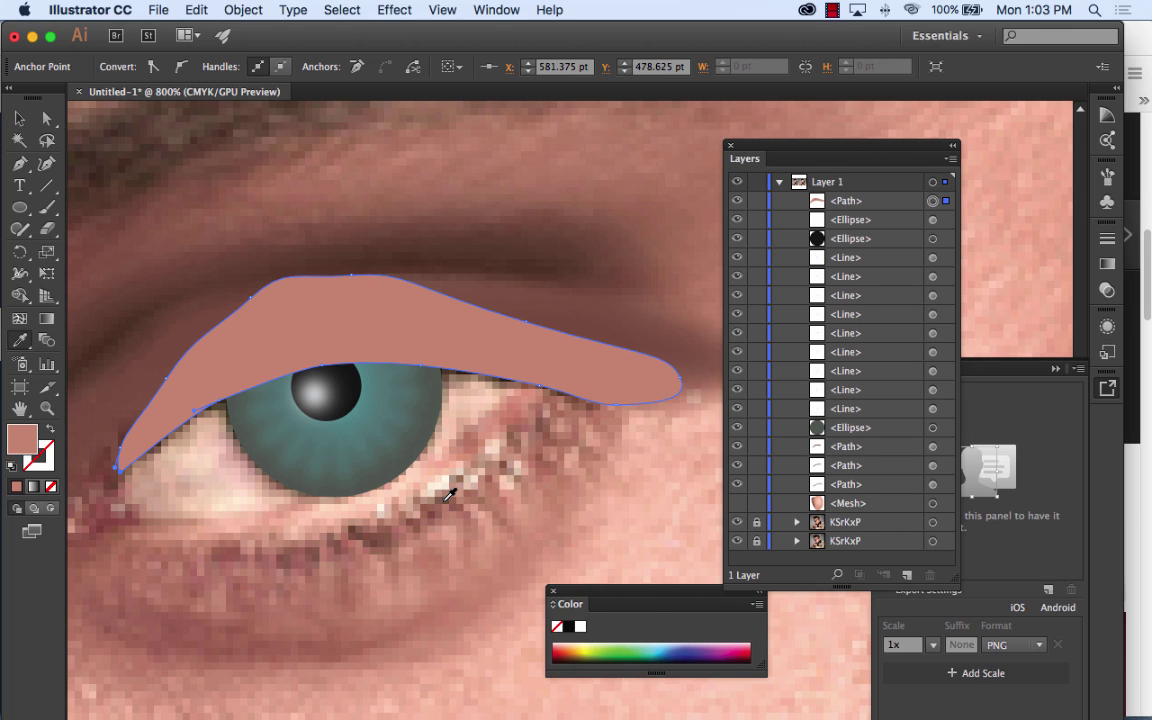
pyautogui.click(445, 499)
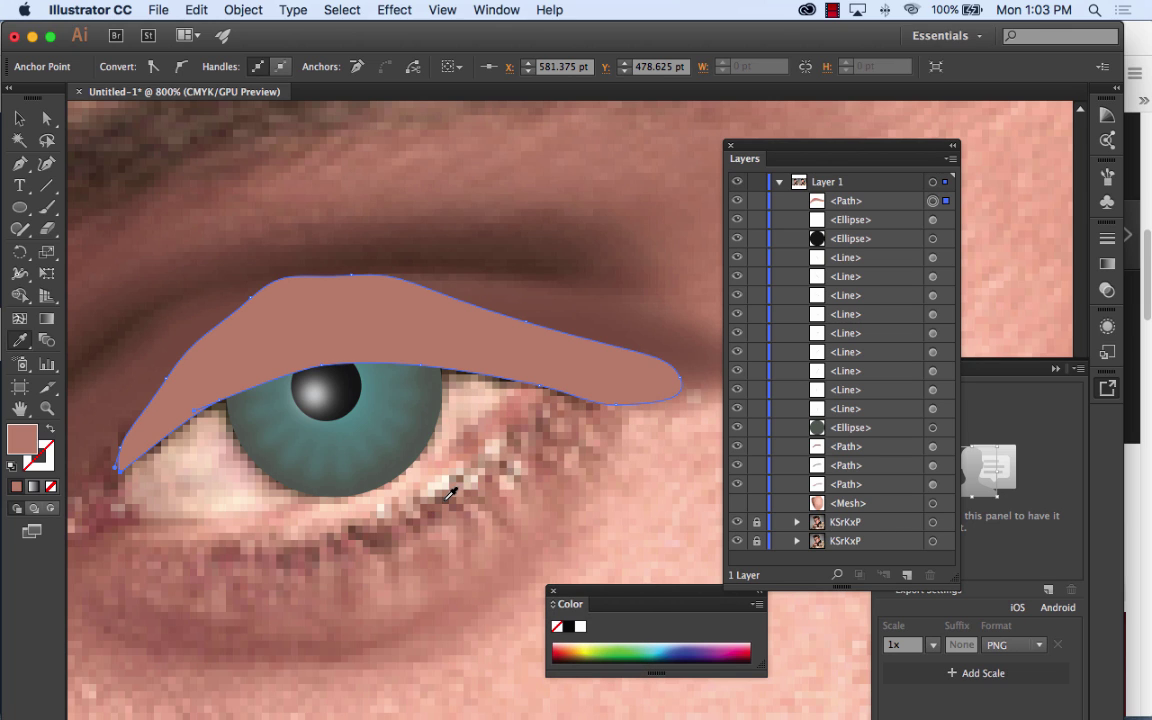
pyautogui.click(293, 689)
pyautogui.click(193, 657)
pyautogui.click(124, 630)
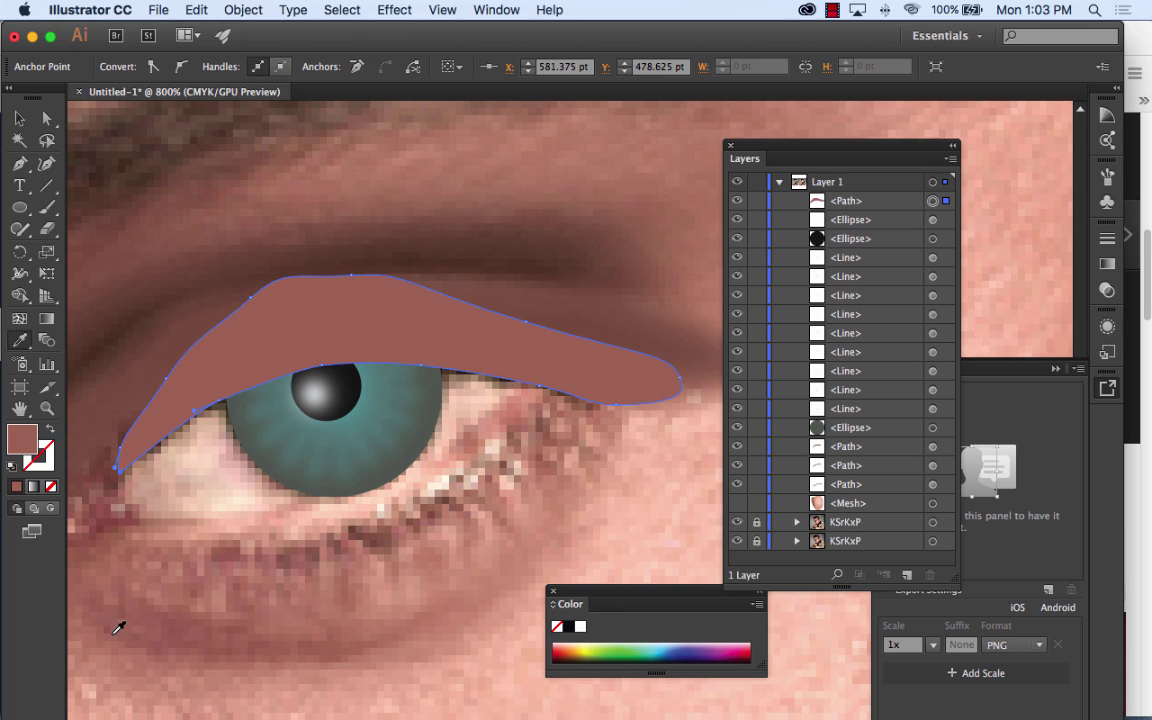
pyautogui.click(106, 628)
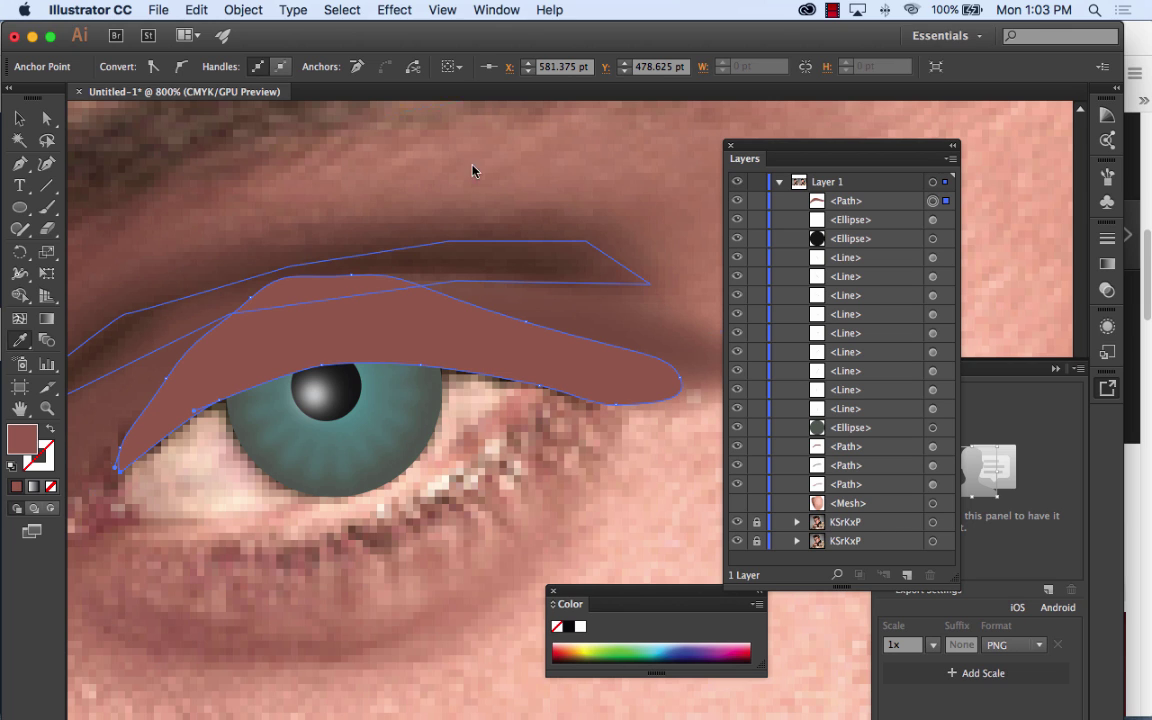
# Step: Send the reddish-brown eyelid shape backward one level, behind the blurred pupil highlight
pyautogui.click(243, 10)
pyautogui.moveTo(330, 48)
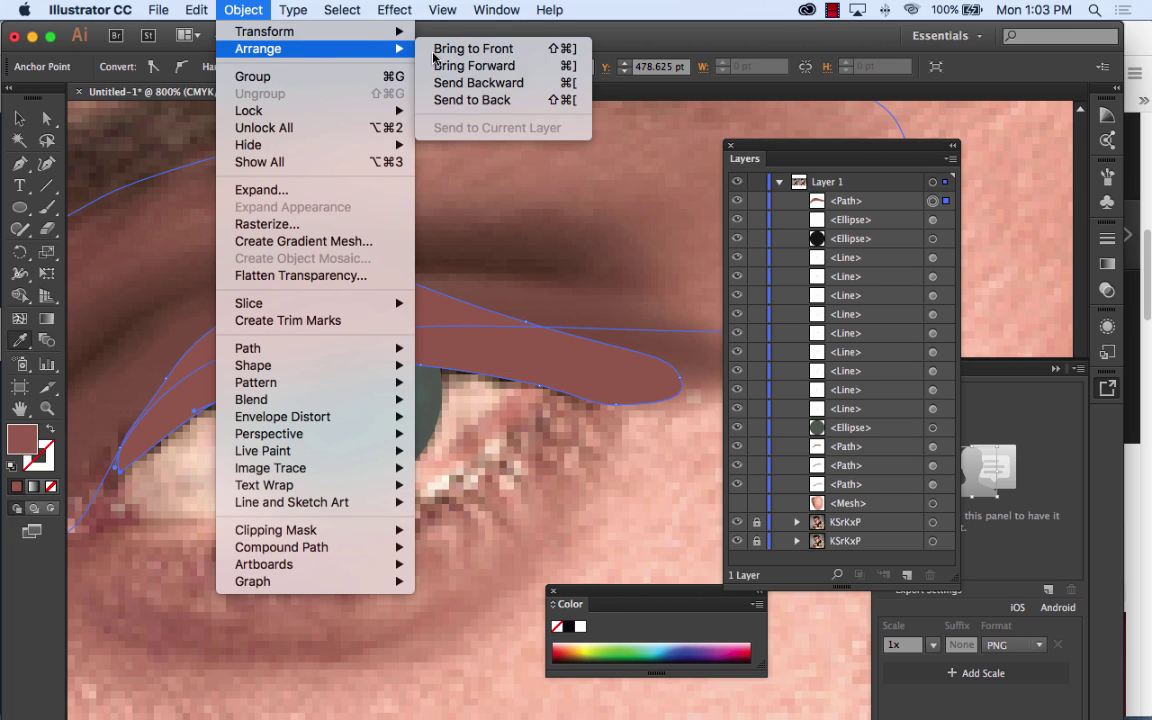
pyautogui.click(517, 85)
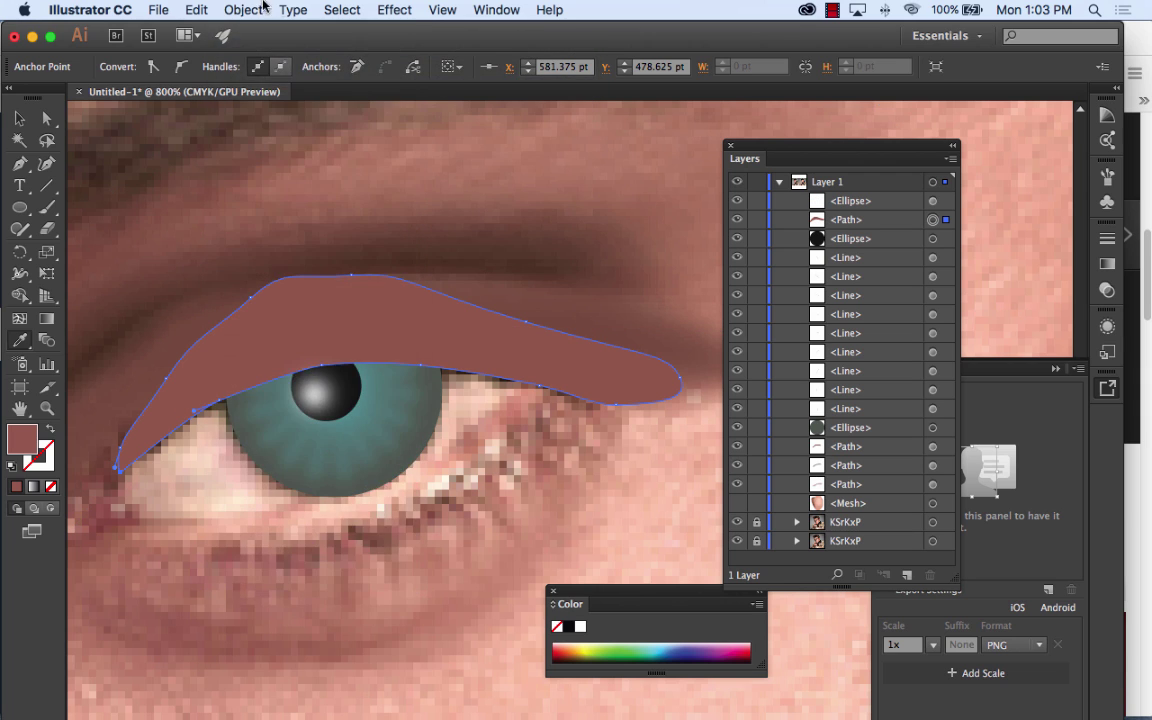
# Step: Move the three blurred eyelid paths above the reddish-brown eyelid shape in the stacking order, keeping them below the blurred pupil highlight
pyautogui.click(243, 10)
pyautogui.click(253, 7)
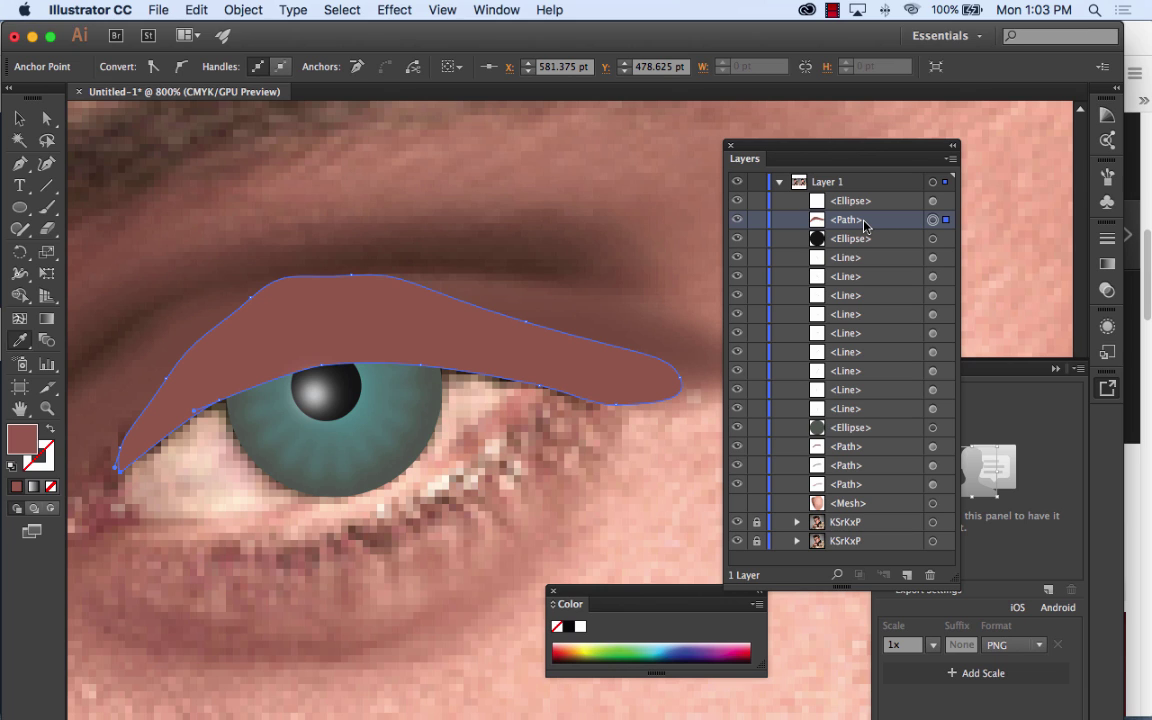
pyautogui.moveTo(853, 484); pyautogui.dragTo(848, 211)
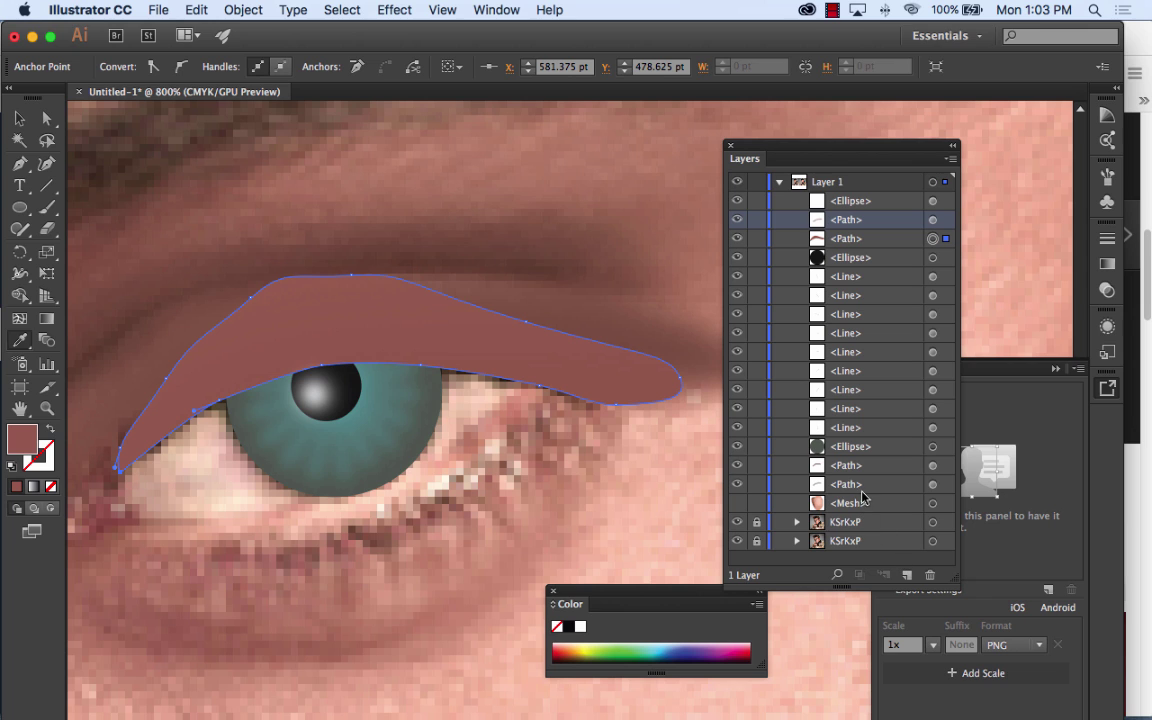
pyautogui.moveTo(862, 487); pyautogui.dragTo(861, 229)
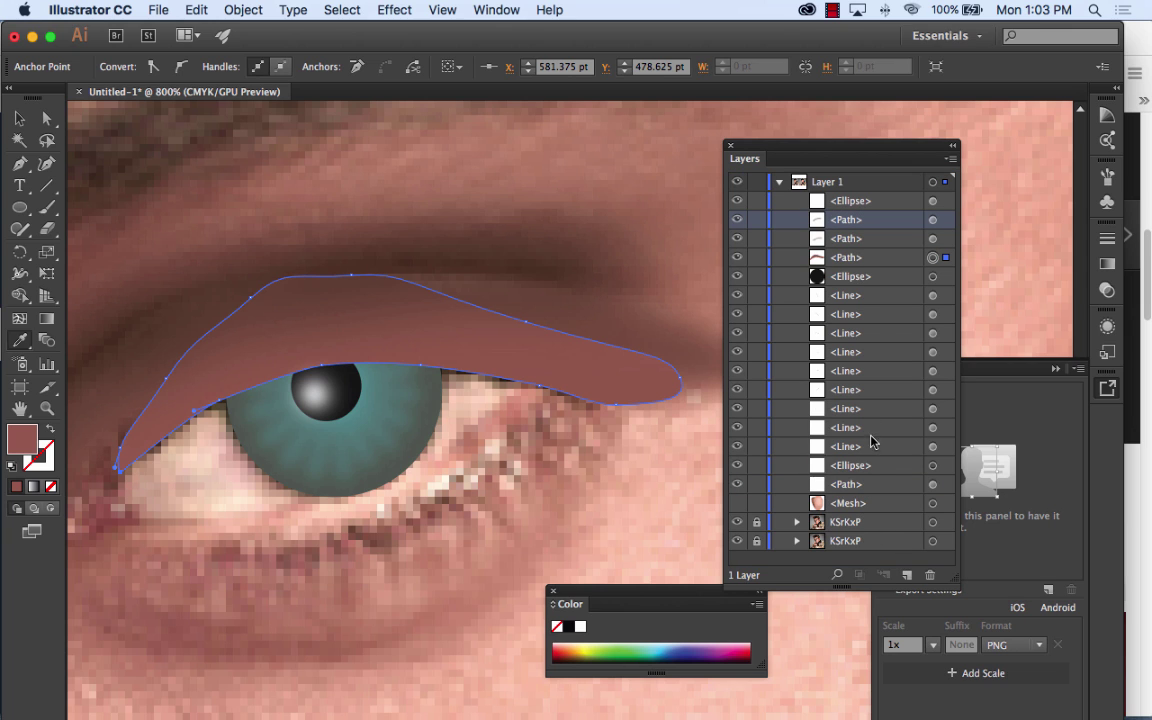
pyautogui.moveTo(870, 487); pyautogui.dragTo(875, 218)
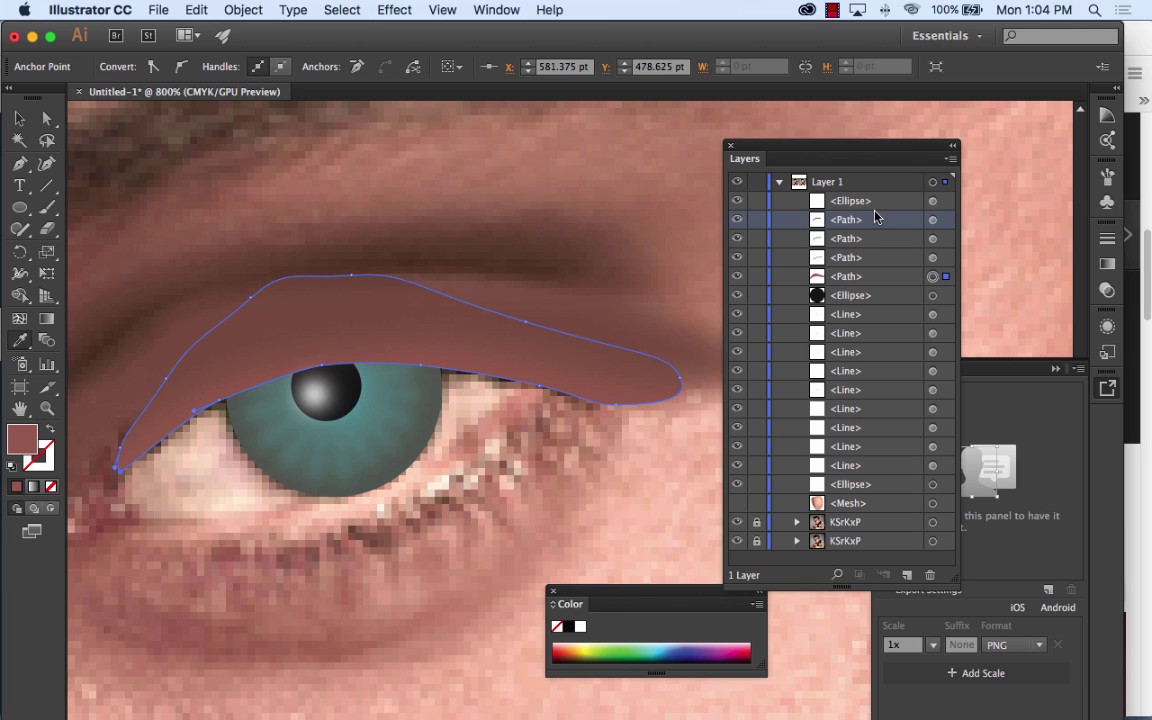
pyautogui.click(19, 163)
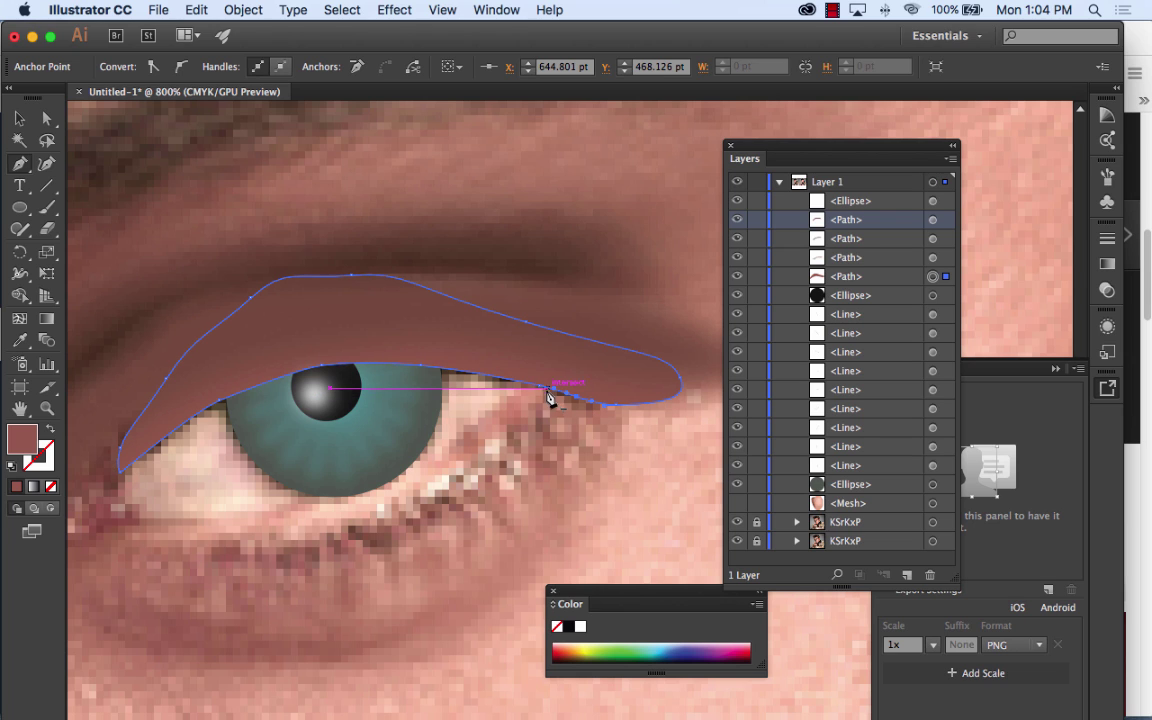
pyautogui.click(492, 378)
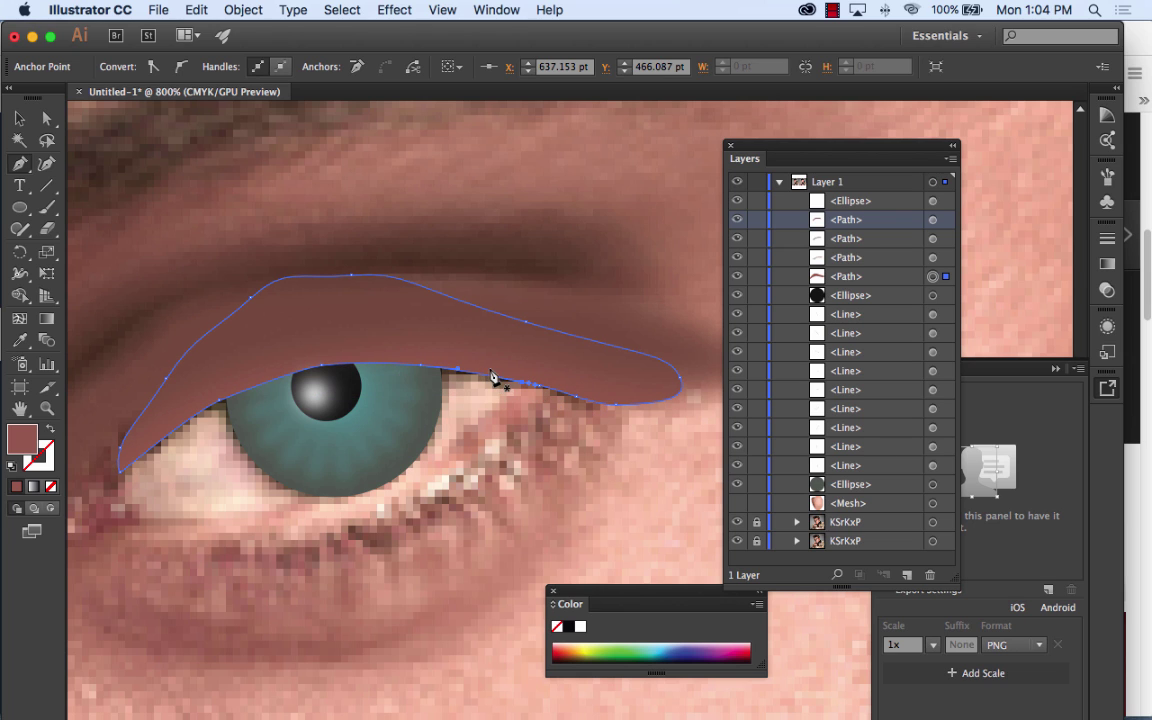
pyautogui.moveTo(226, 260); pyautogui.dragTo(250, 290)
pyautogui.click(19, 118)
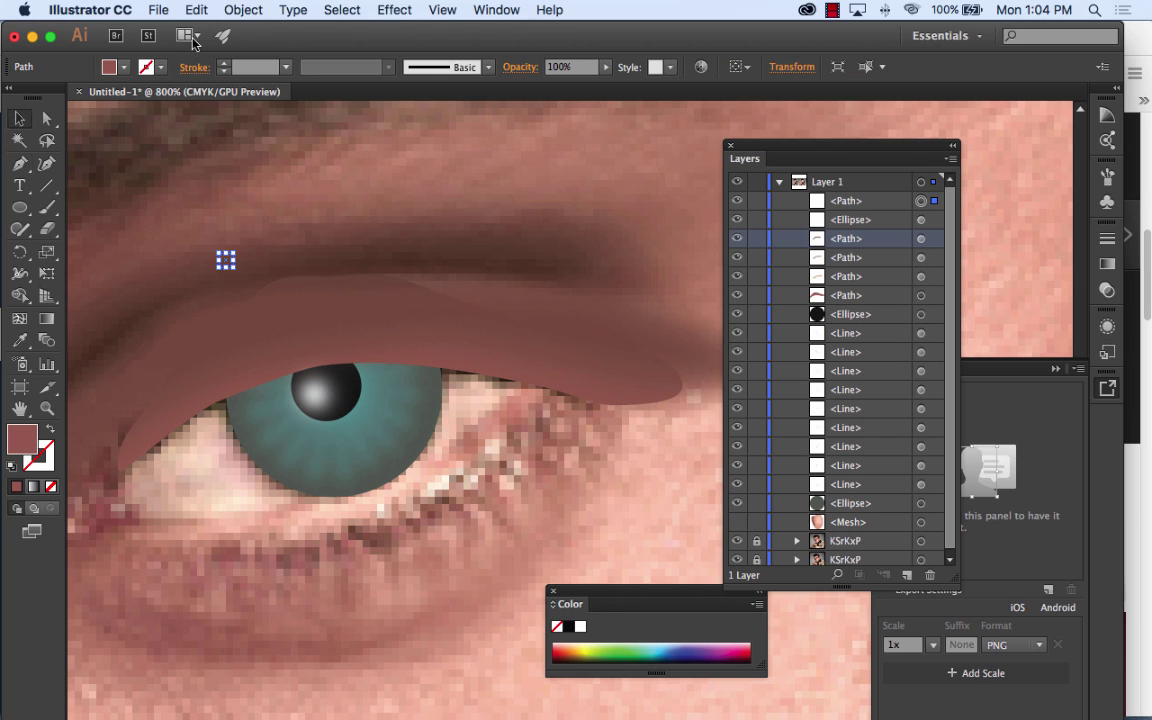
pyautogui.click(196, 9)
pyautogui.click(200, 33)
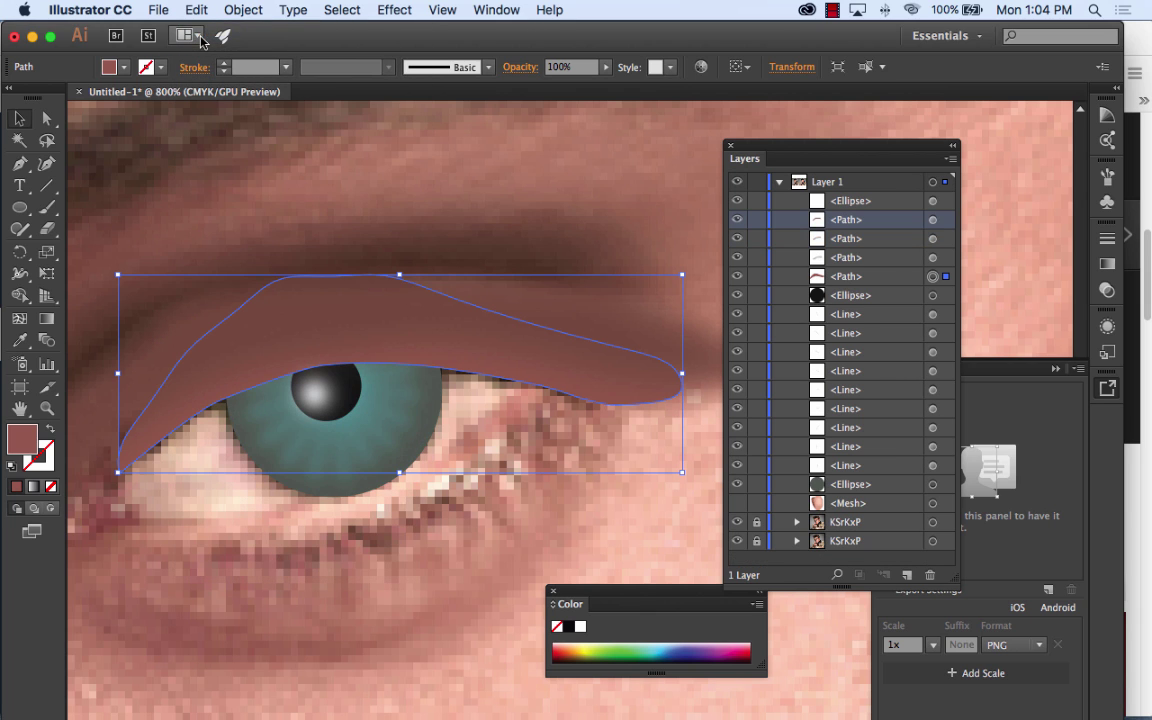
pyautogui.click(196, 9)
pyautogui.click(247, 31)
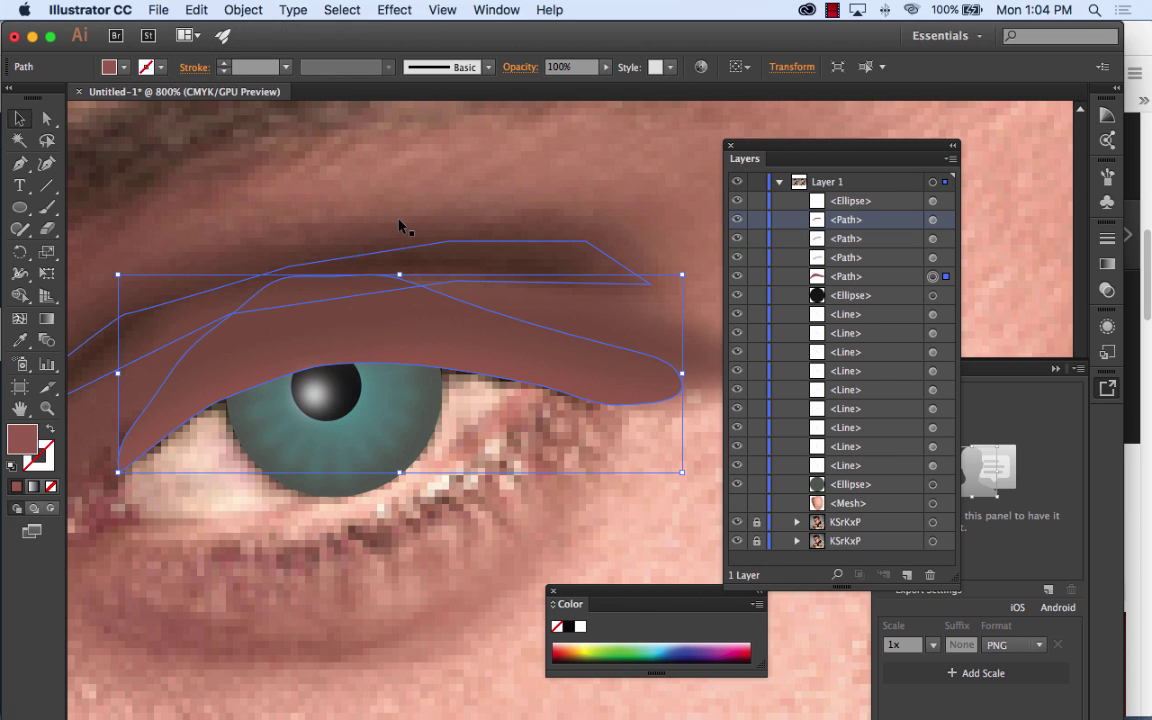
# Step: With nothing selected, draw the upper edge of a thin lash-line shape with the Pen tool, from the outer eye corner across the iris top
pyautogui.press('super')
pyautogui.press('super+shift+a')
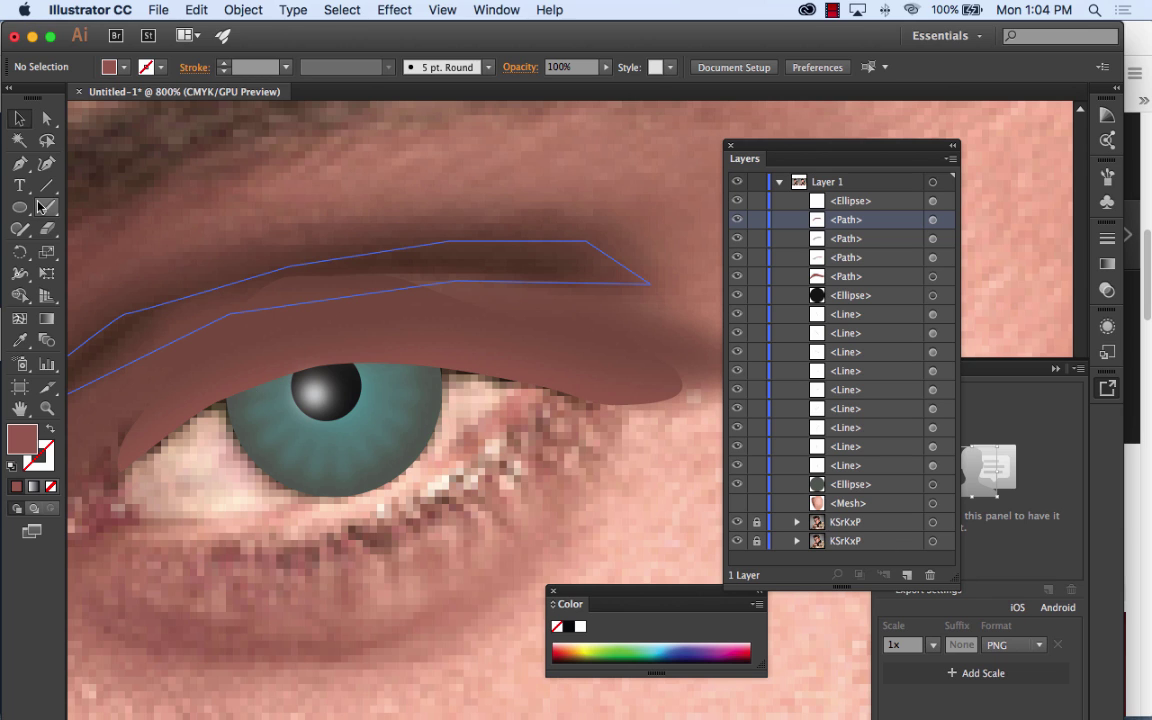
pyautogui.click(19, 163)
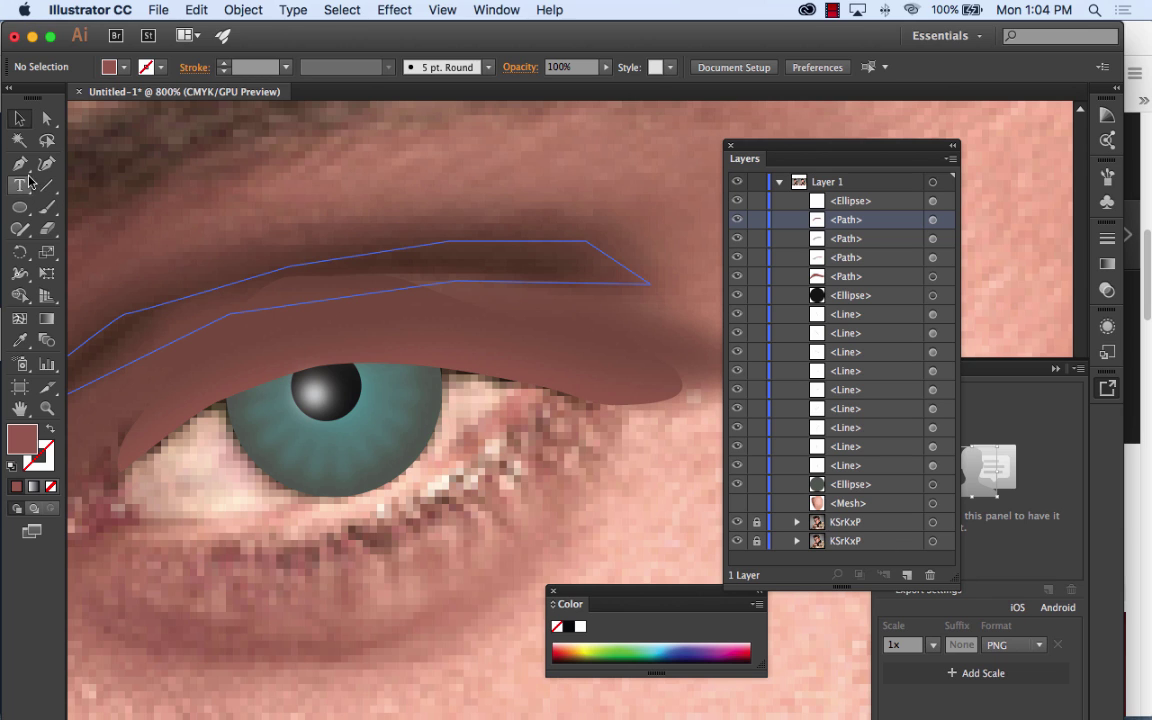
pyautogui.moveTo(598, 402); pyautogui.dragTo(568, 395)
pyautogui.click(564, 391)
pyautogui.click(480, 367)
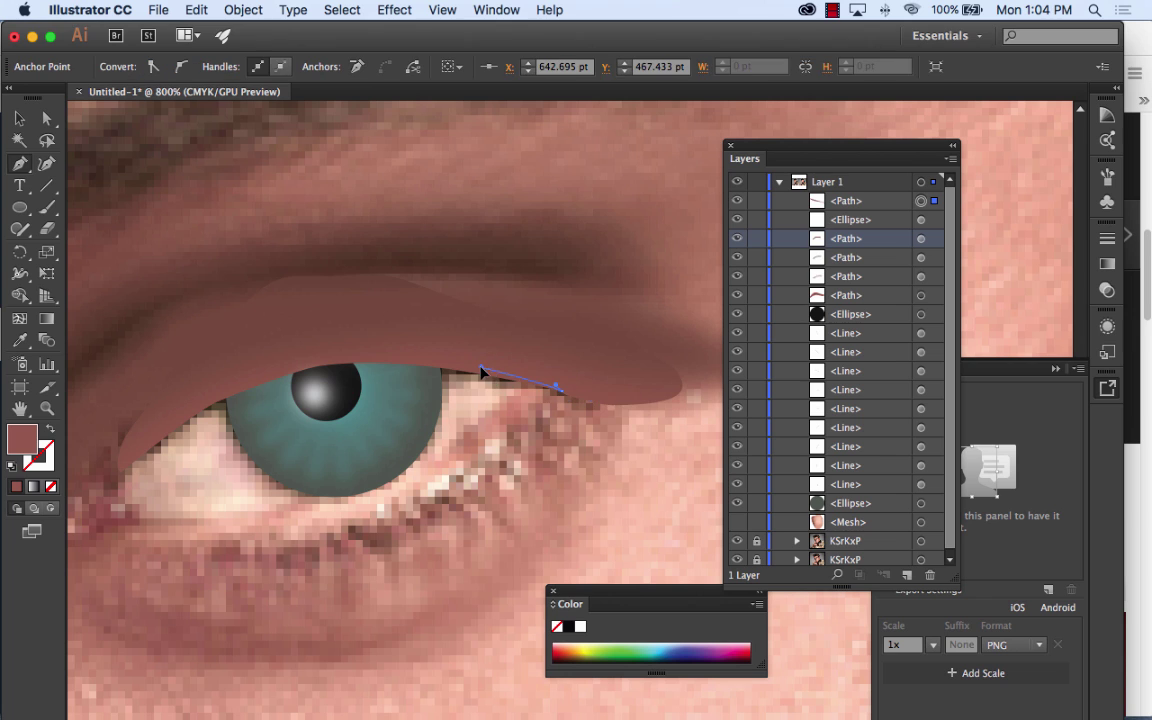
pyautogui.moveTo(409, 359); pyautogui.dragTo(339, 358)
pyautogui.click(330, 359)
pyautogui.click(261, 379)
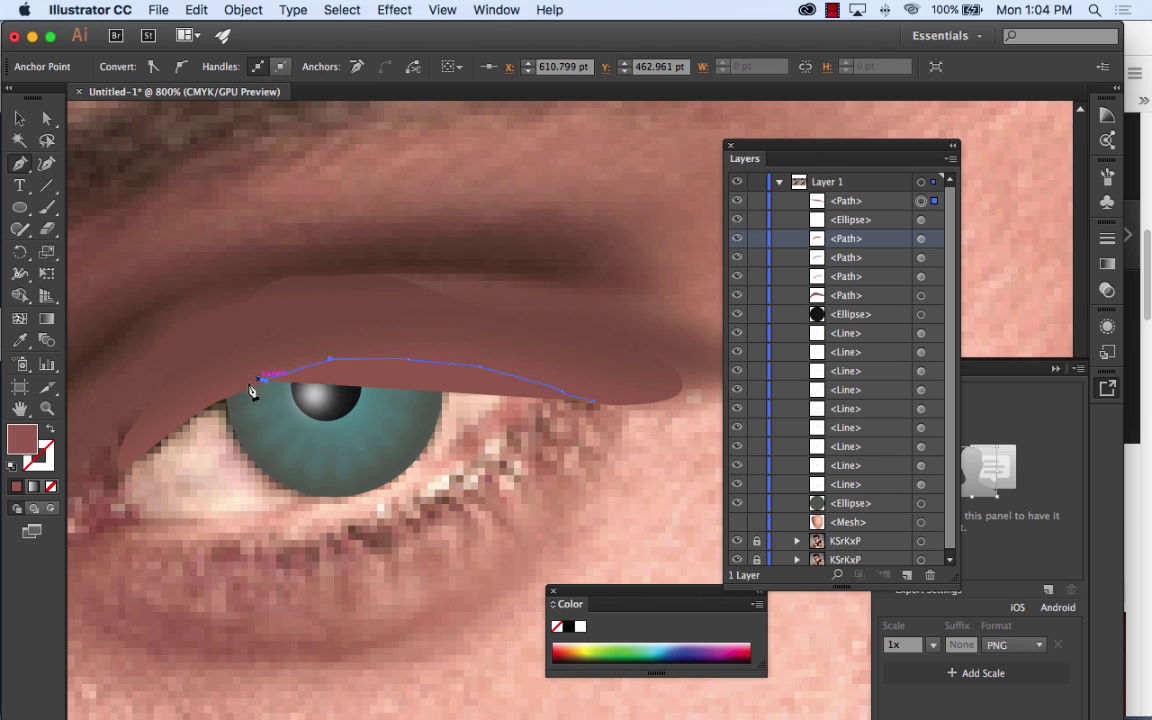
# Step: Extend the lash-line path toward the inner eye corner, trace its lower edge back along the lid, and close it at the outer corner
pyautogui.moveTo(190, 420); pyautogui.dragTo(250, 395)
pyautogui.moveTo(311, 376); pyautogui.dragTo(325, 373)
pyautogui.click(373, 362)
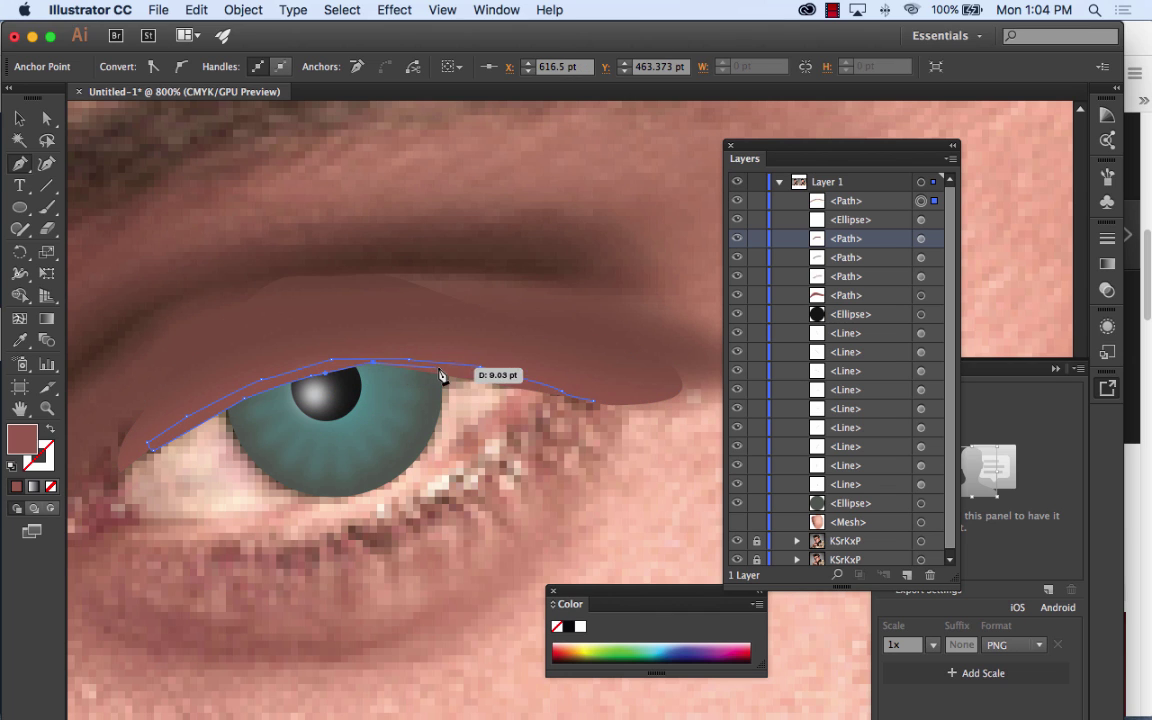
pyautogui.click(437, 368)
pyautogui.click(516, 381)
pyautogui.click(578, 398)
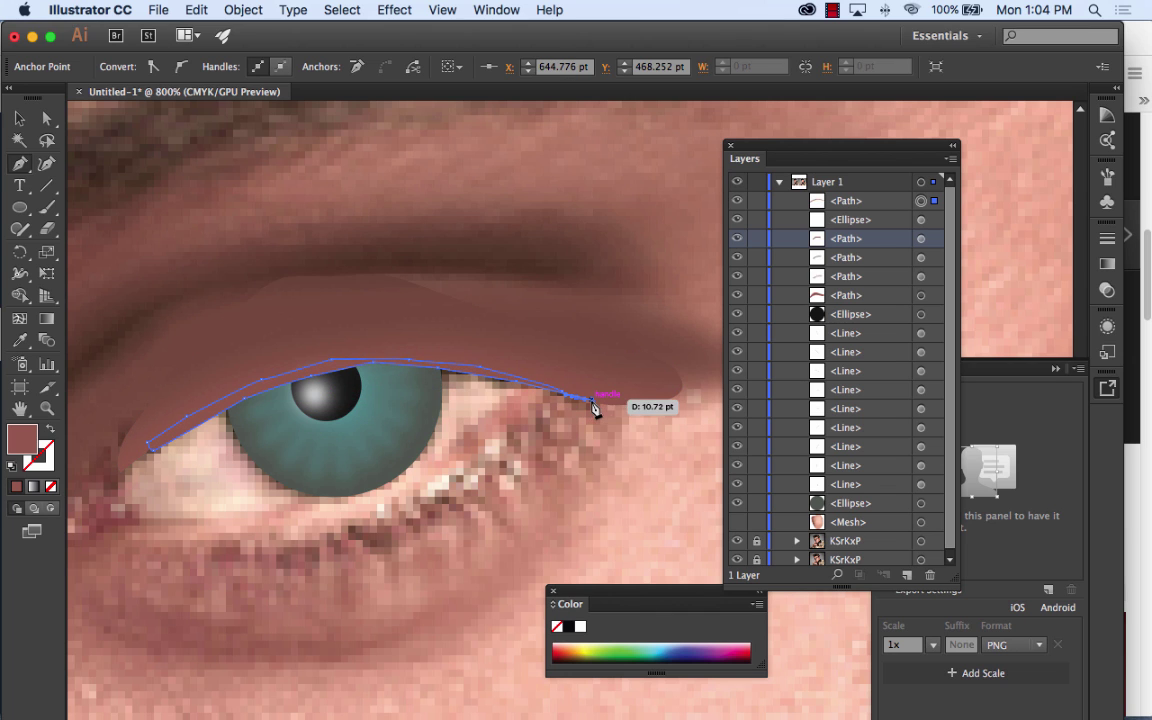
pyautogui.click(593, 400)
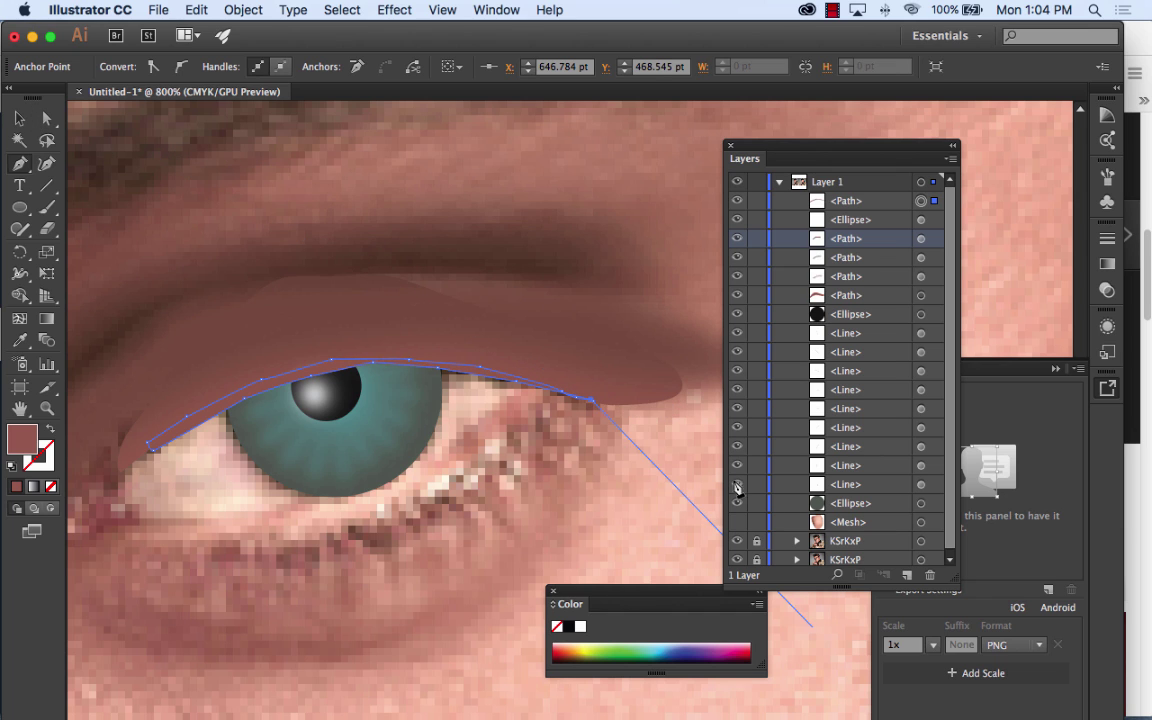
pyautogui.click(594, 394)
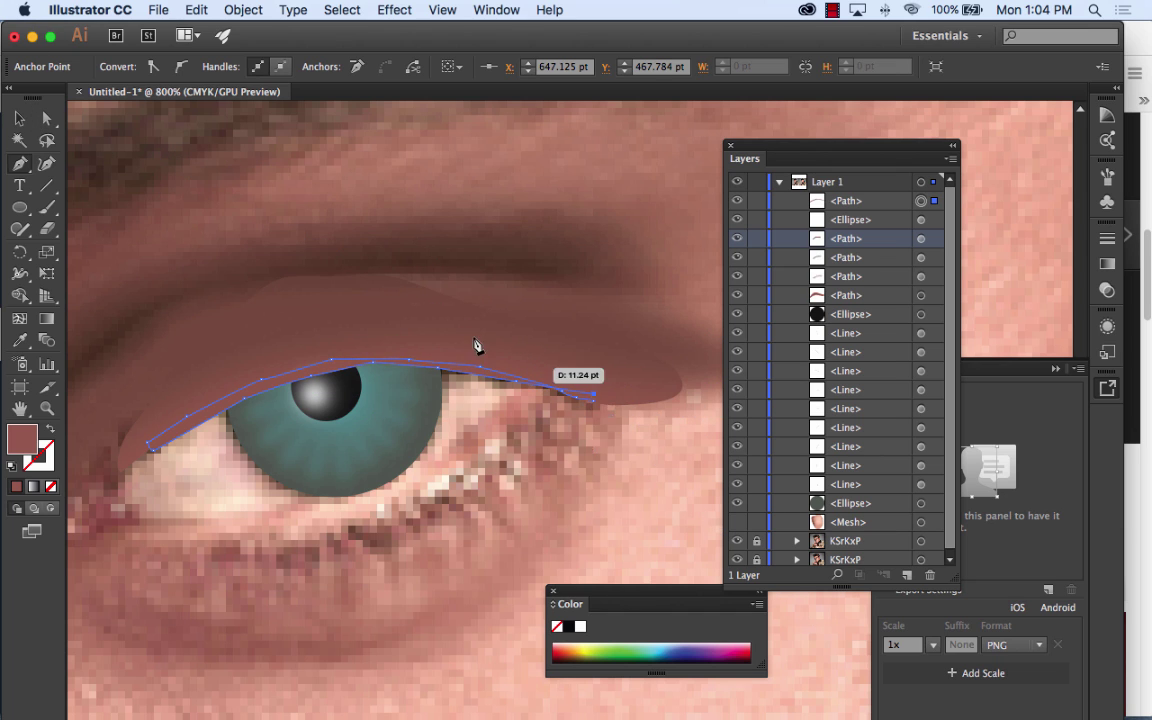
pyautogui.moveTo(588, 407); pyautogui.dragTo(595, 399)
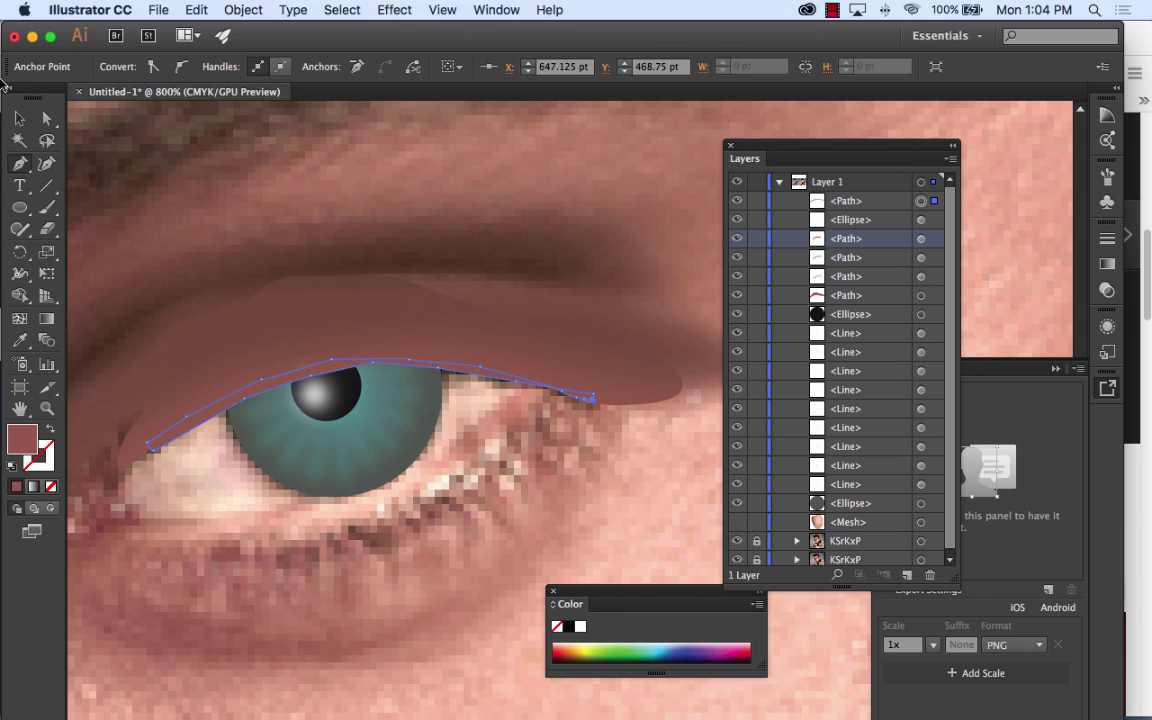
# Step: Sample the iris-top area for the lash-line shape's fill, and replace that fill with near-black in the Color Picker
pyautogui.click(18, 119)
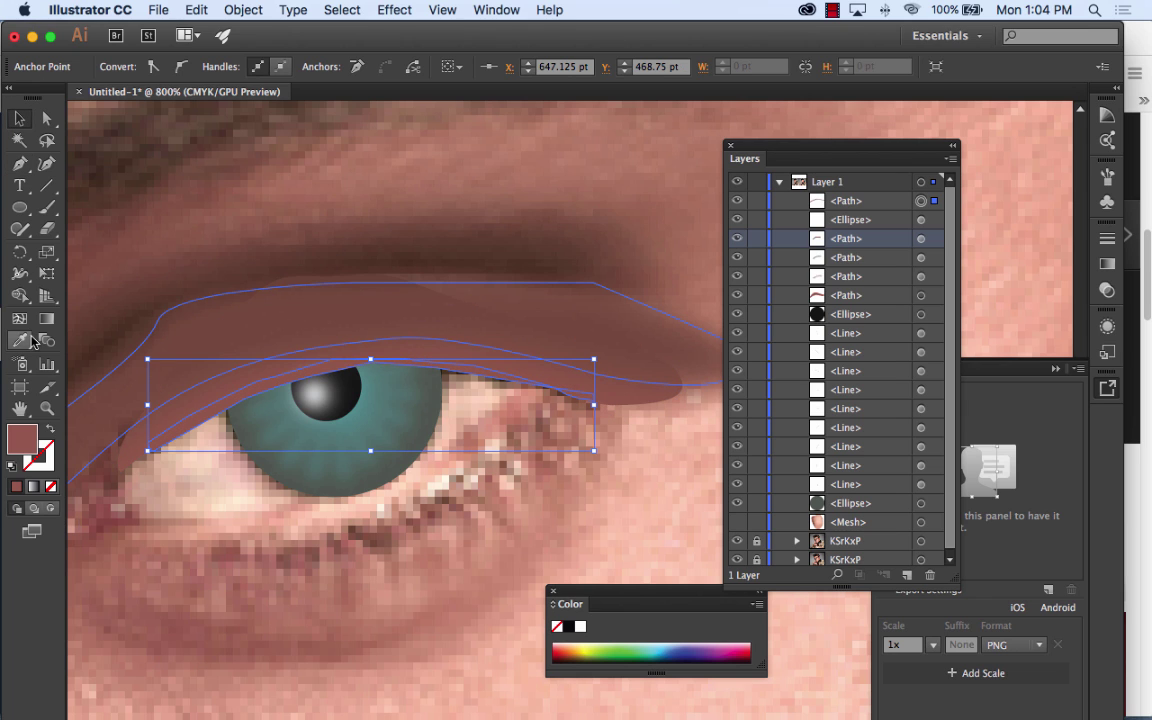
pyautogui.click(15, 341)
pyautogui.click(19, 340)
pyautogui.click(363, 372)
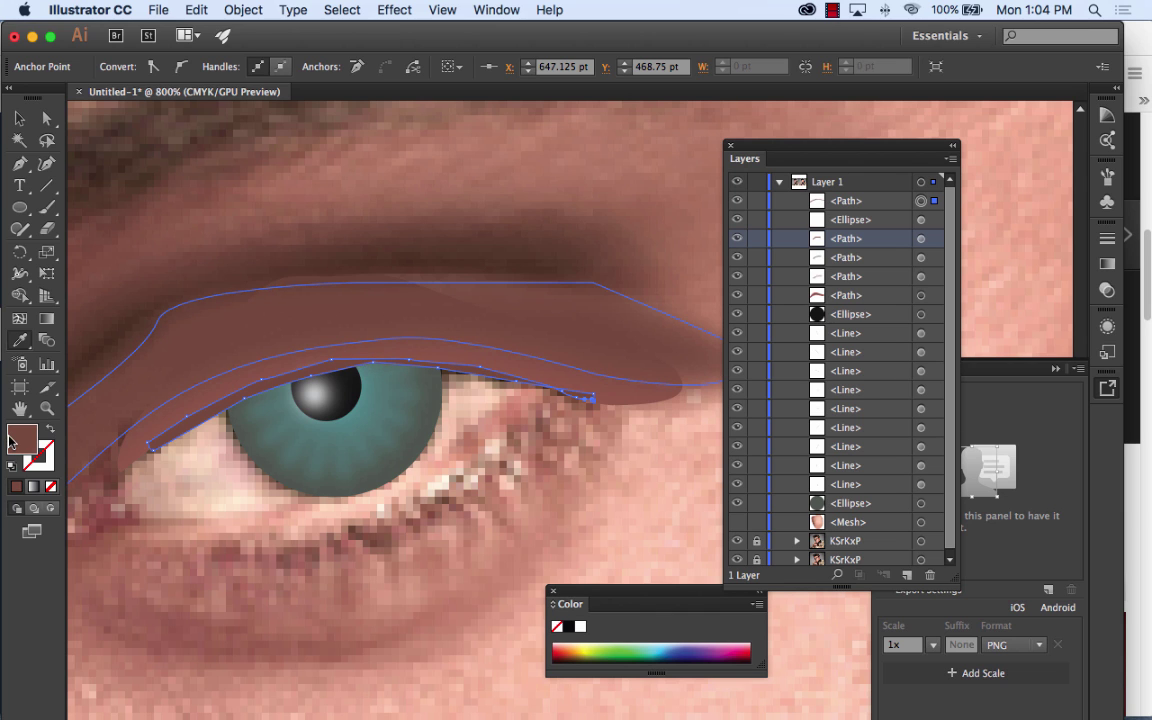
pyautogui.doubleClick(10, 440)
pyautogui.click(386, 463)
pyautogui.click(378, 476)
pyautogui.click(789, 267)
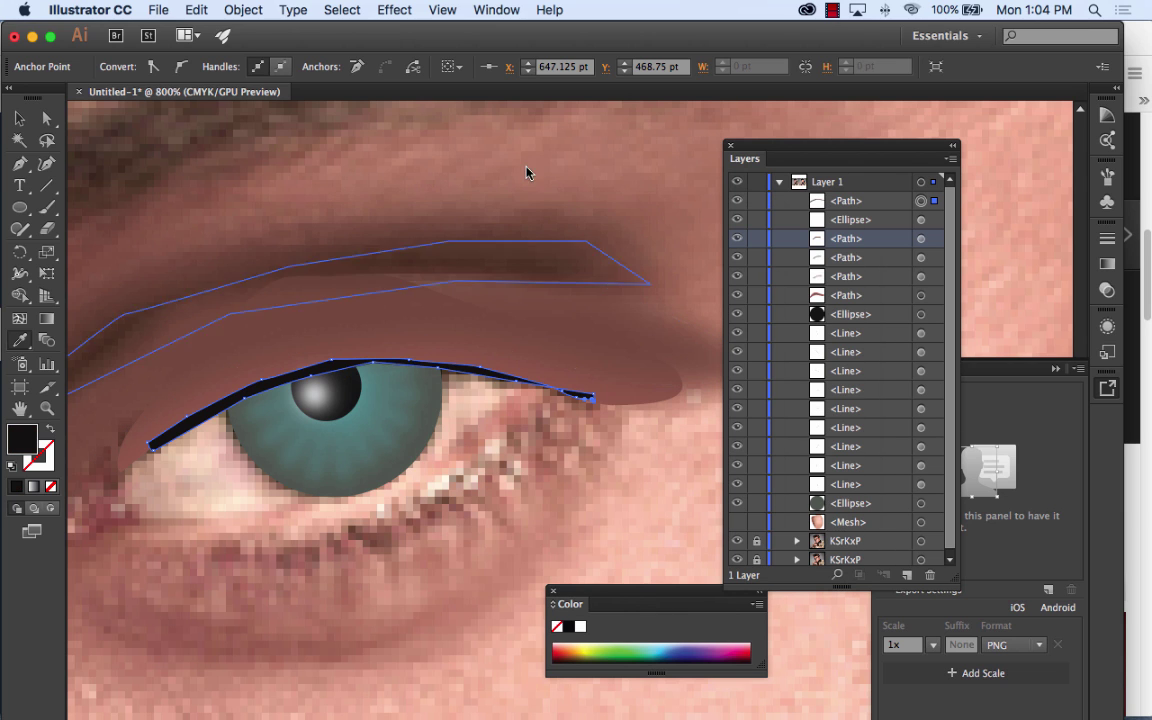
# Step: Apply a Gaussian Blur with a 3.1 pixel radius to the black lash-line shape, with the preview on
pyautogui.click(341, 10)
pyautogui.click(341, 10)
pyautogui.click(394, 10)
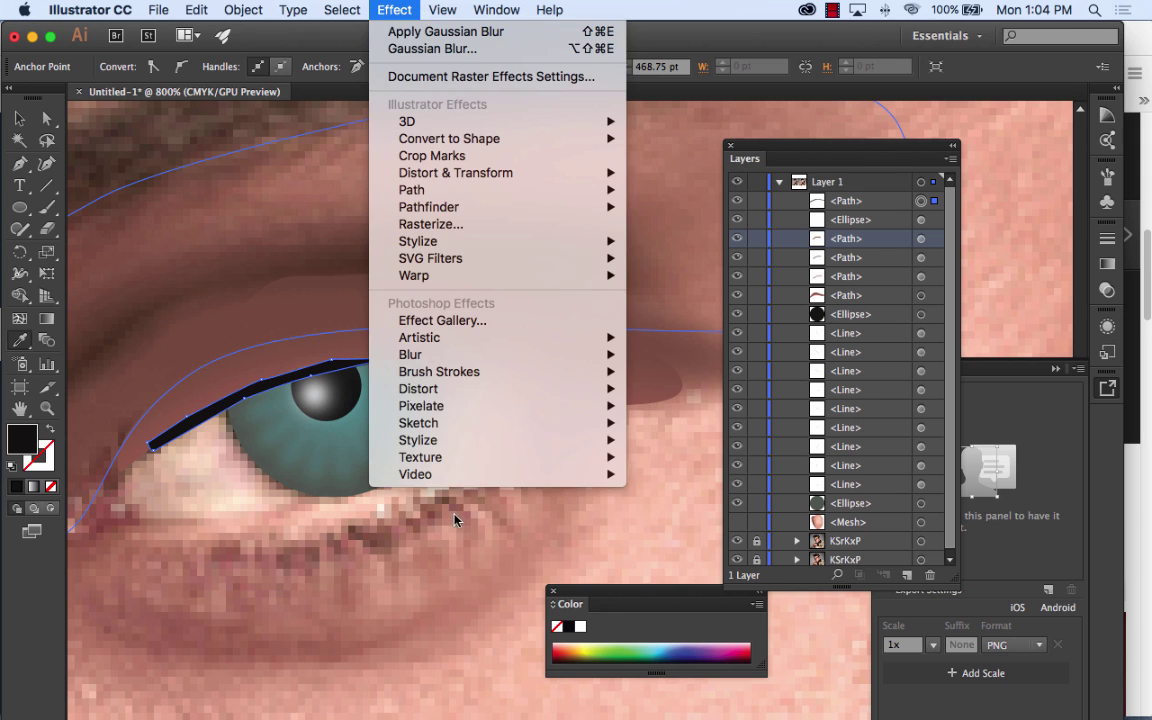
pyautogui.moveTo(600, 354)
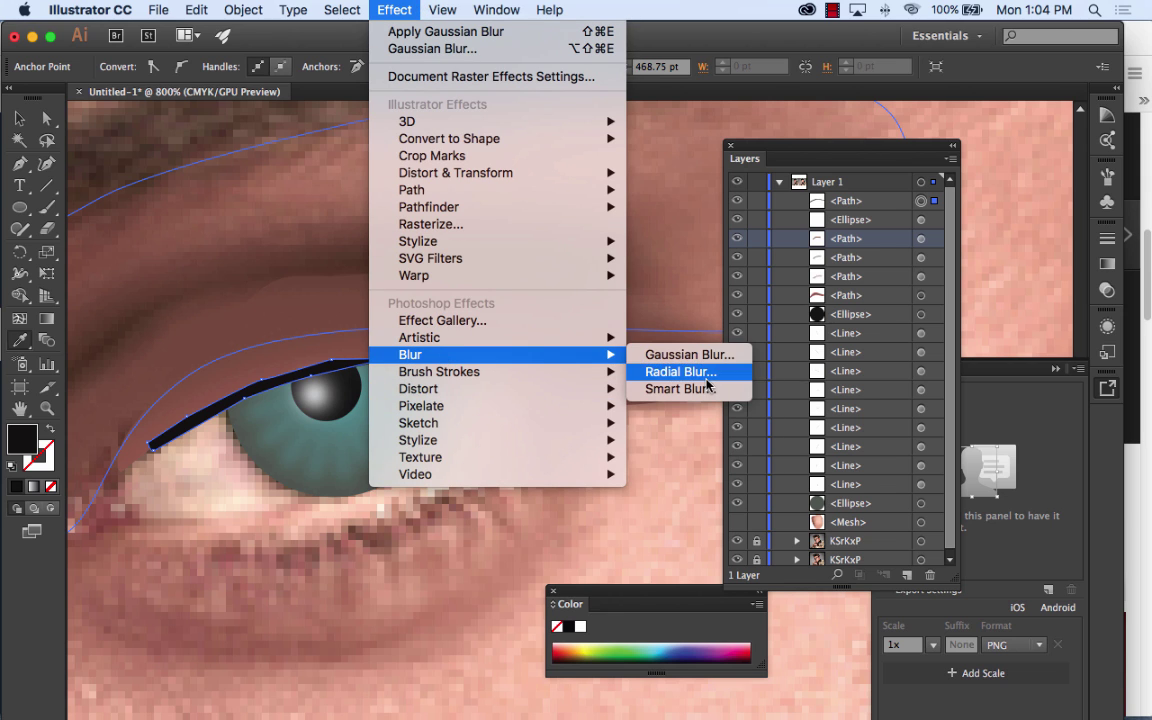
pyautogui.click(689, 354)
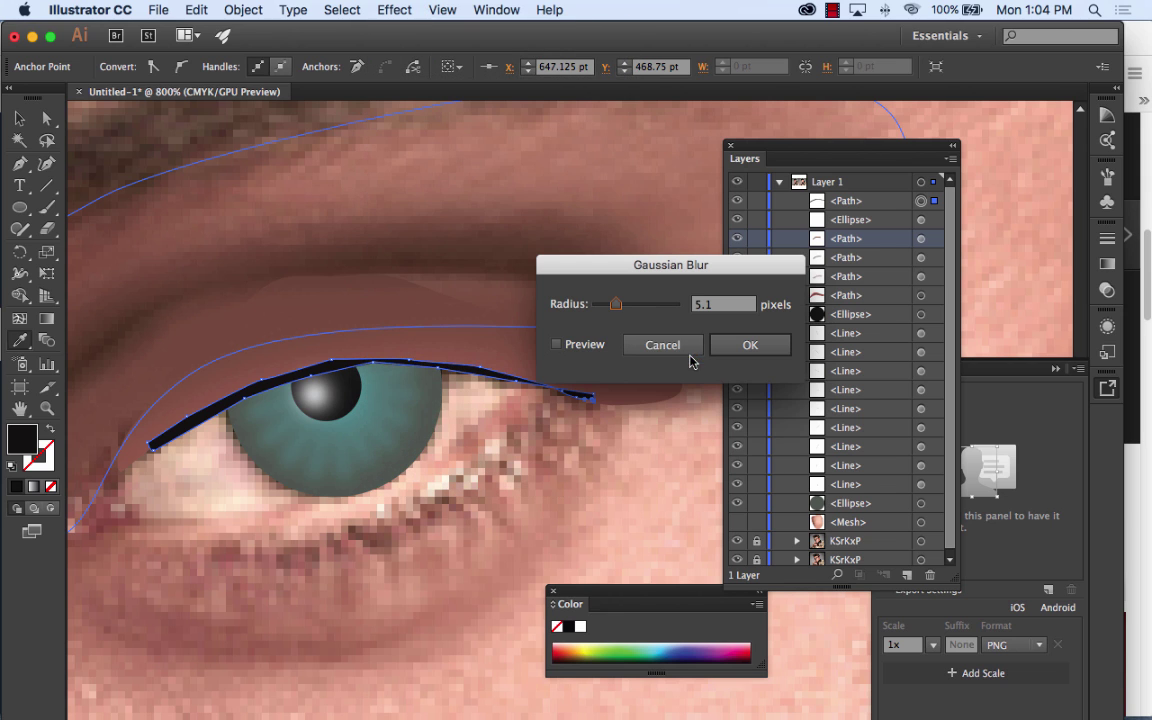
pyautogui.click(558, 344)
pyautogui.moveTo(616, 304); pyautogui.dragTo(605, 311)
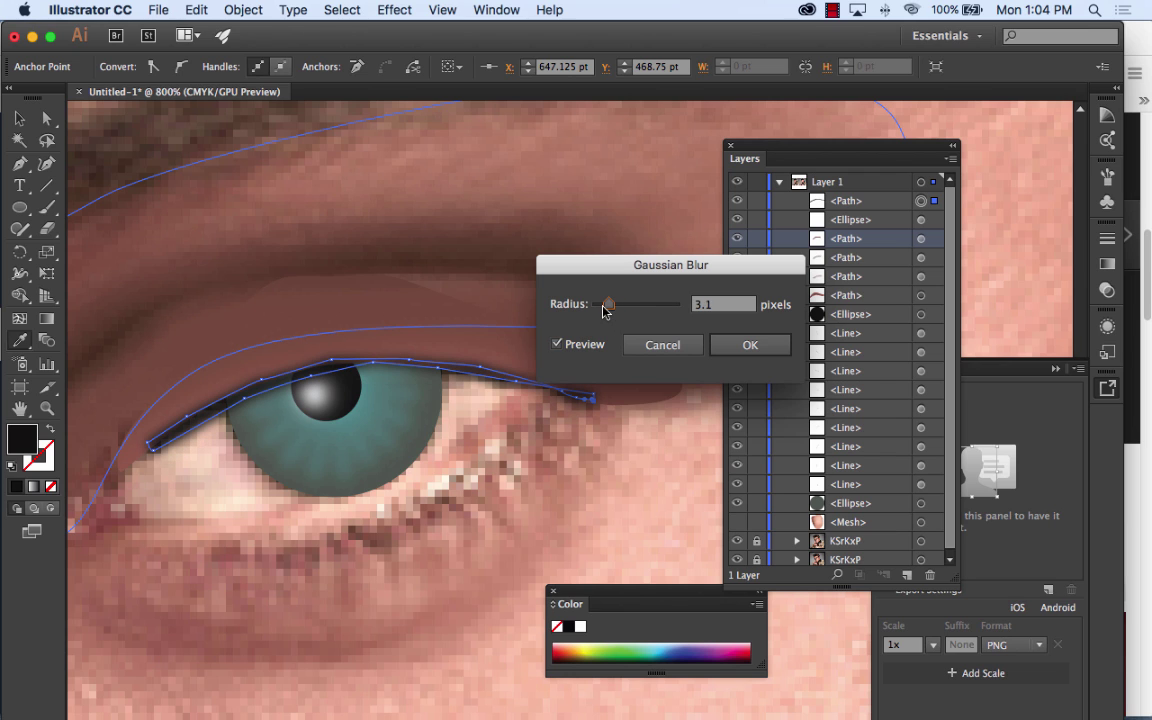
pyautogui.click(748, 344)
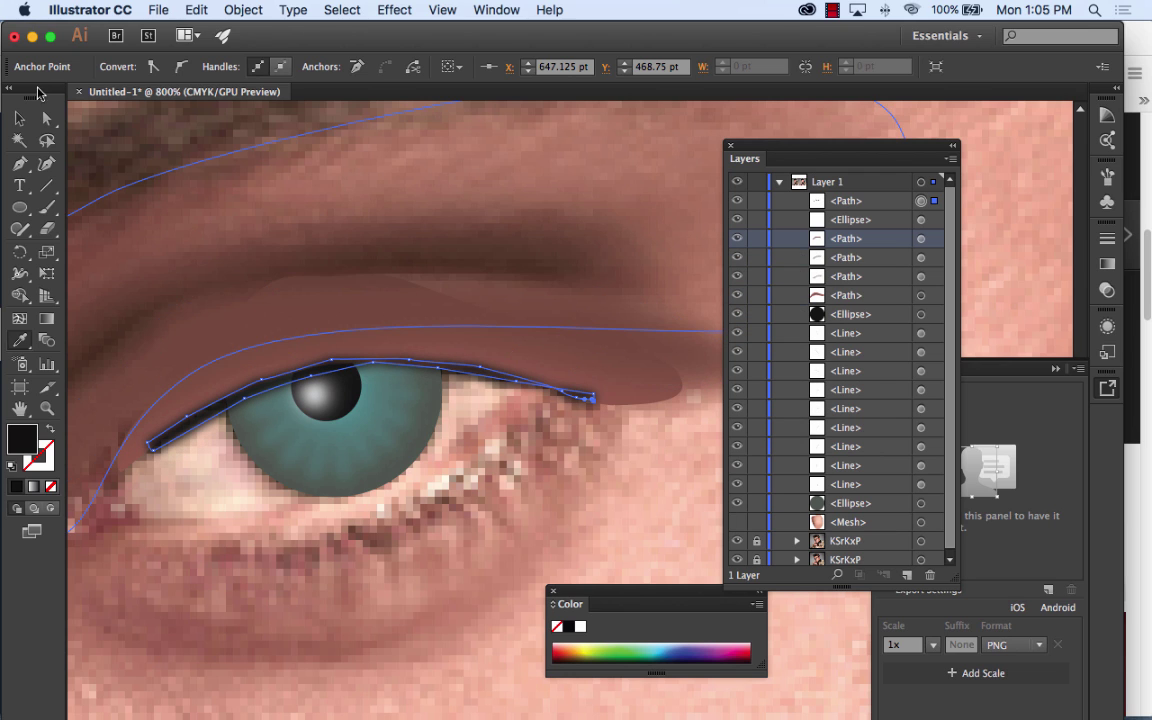
# Step: Deselect the lash line and draw the upper edge of an eye-opening shape with the Pen tool, from the inner to the outer corner
pyautogui.press('v')
pyautogui.click(195, 490)
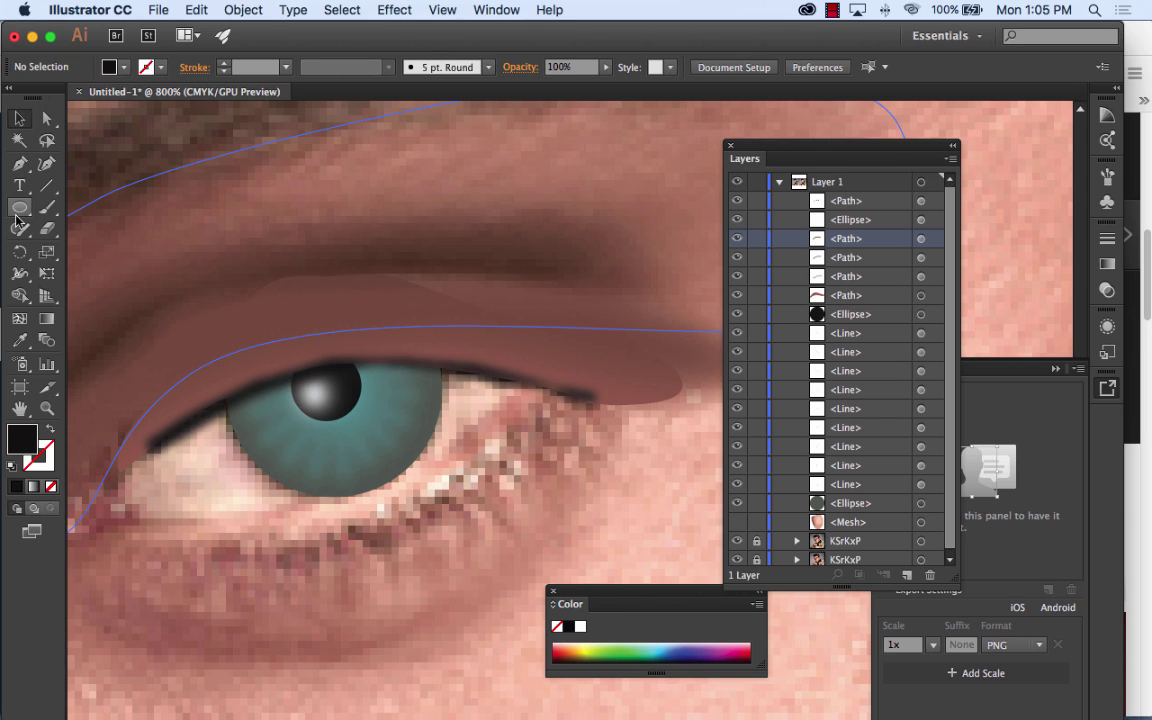
pyautogui.click(19, 163)
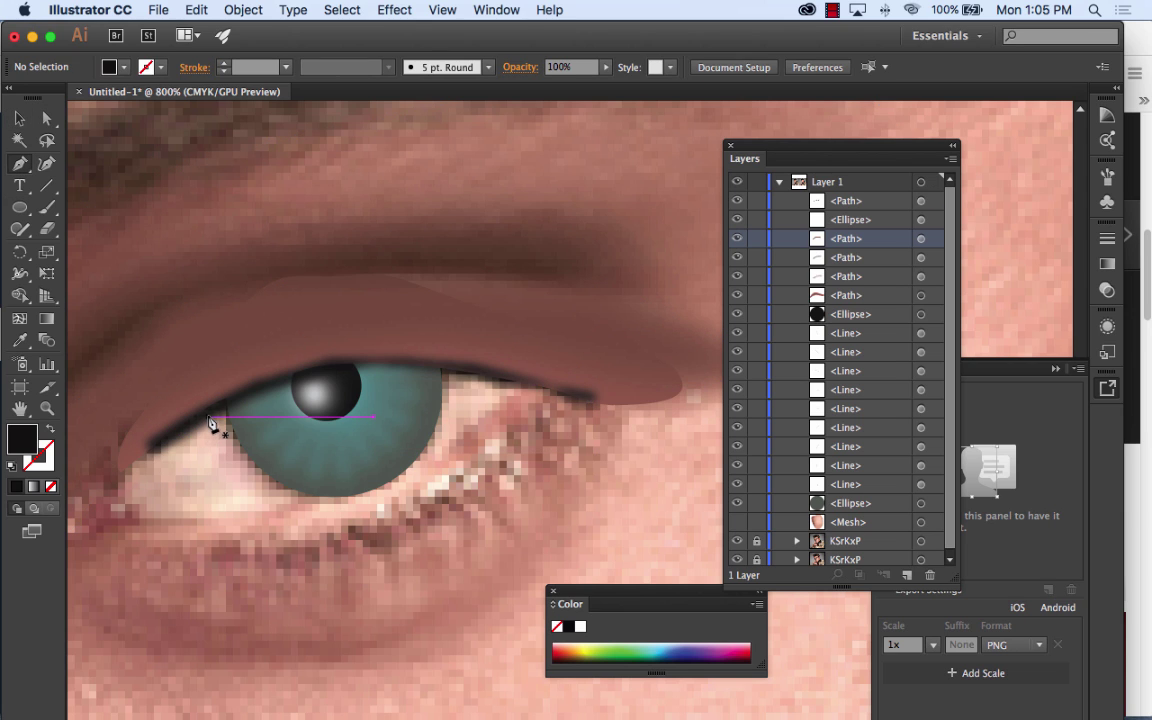
pyautogui.click(111, 495)
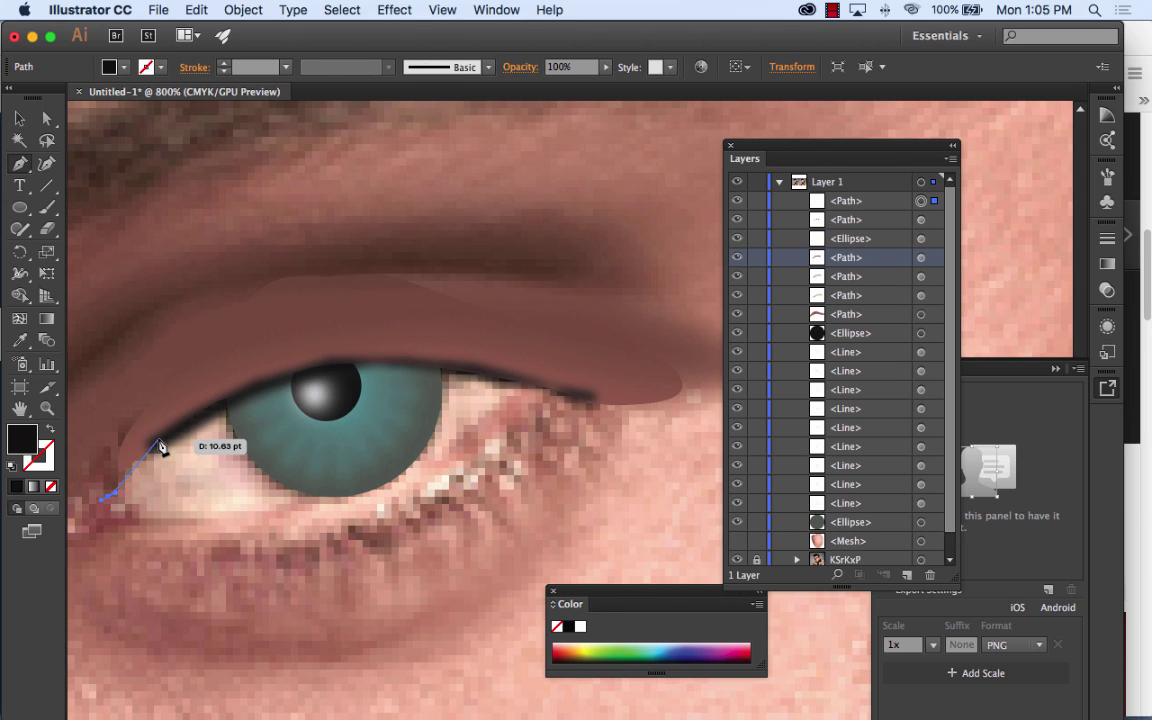
pyautogui.click(160, 437)
pyautogui.click(229, 399)
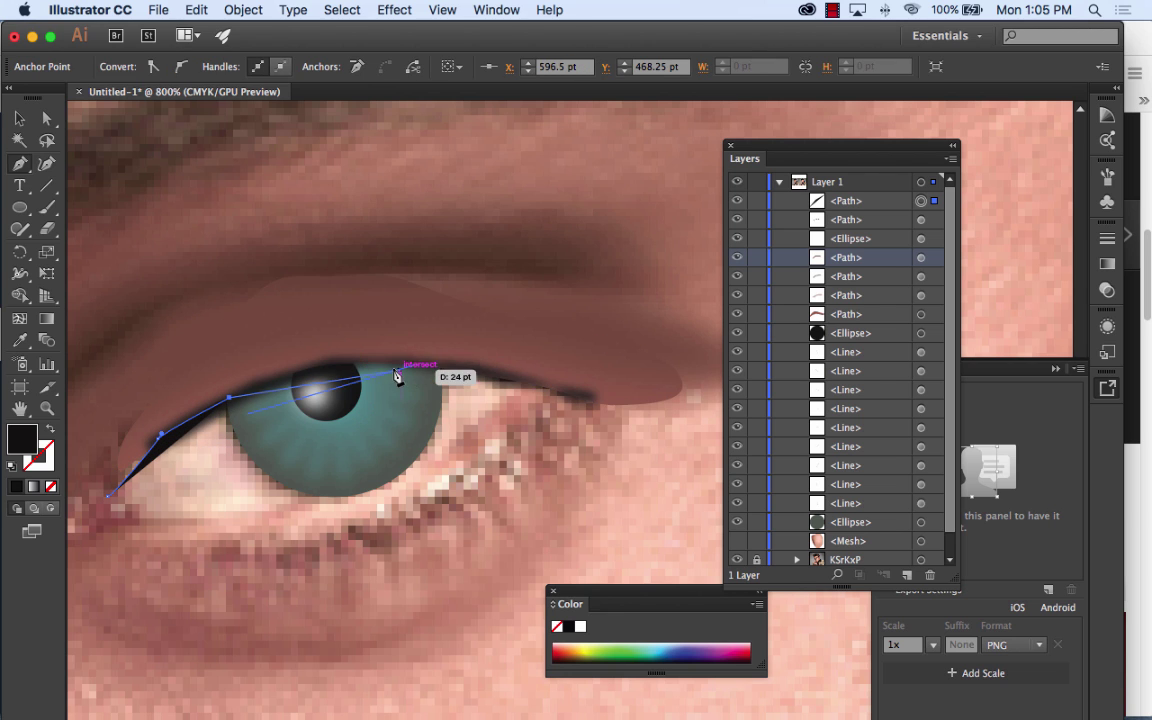
pyautogui.click(437, 370)
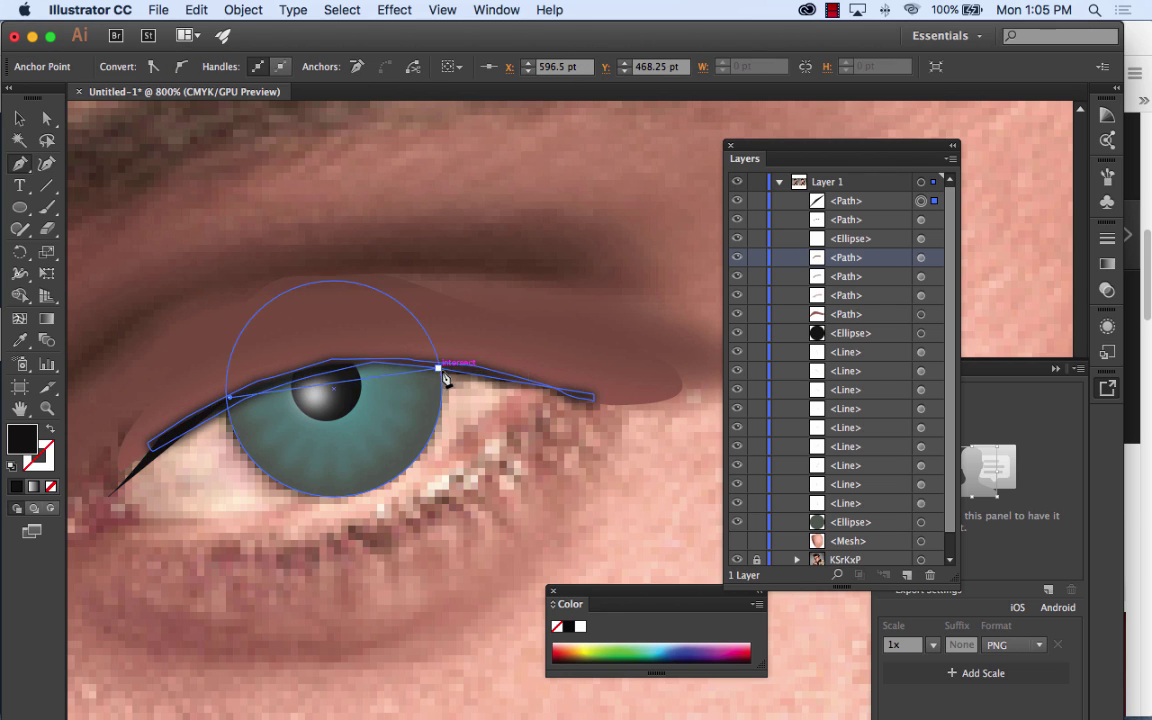
pyautogui.click(583, 398)
# Step: Trace the eye-opening shape's lower edge along the lower lid and close the path at the inner eye corner
pyautogui.click(474, 472)
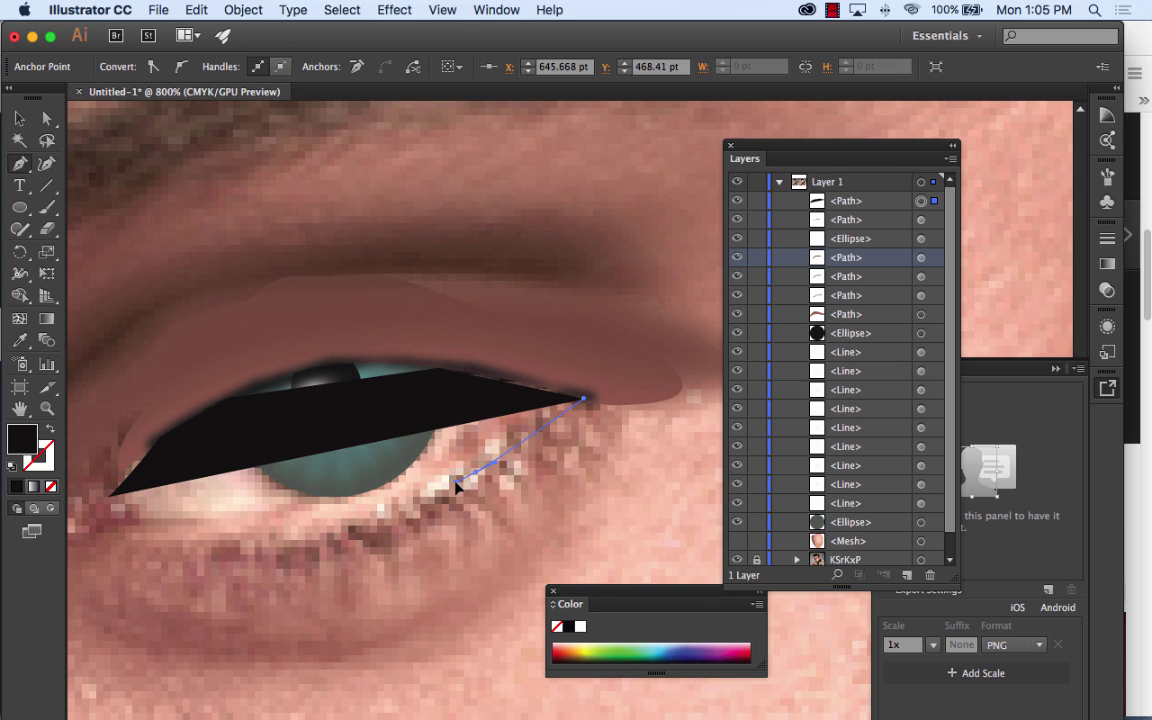
pyautogui.click(346, 528)
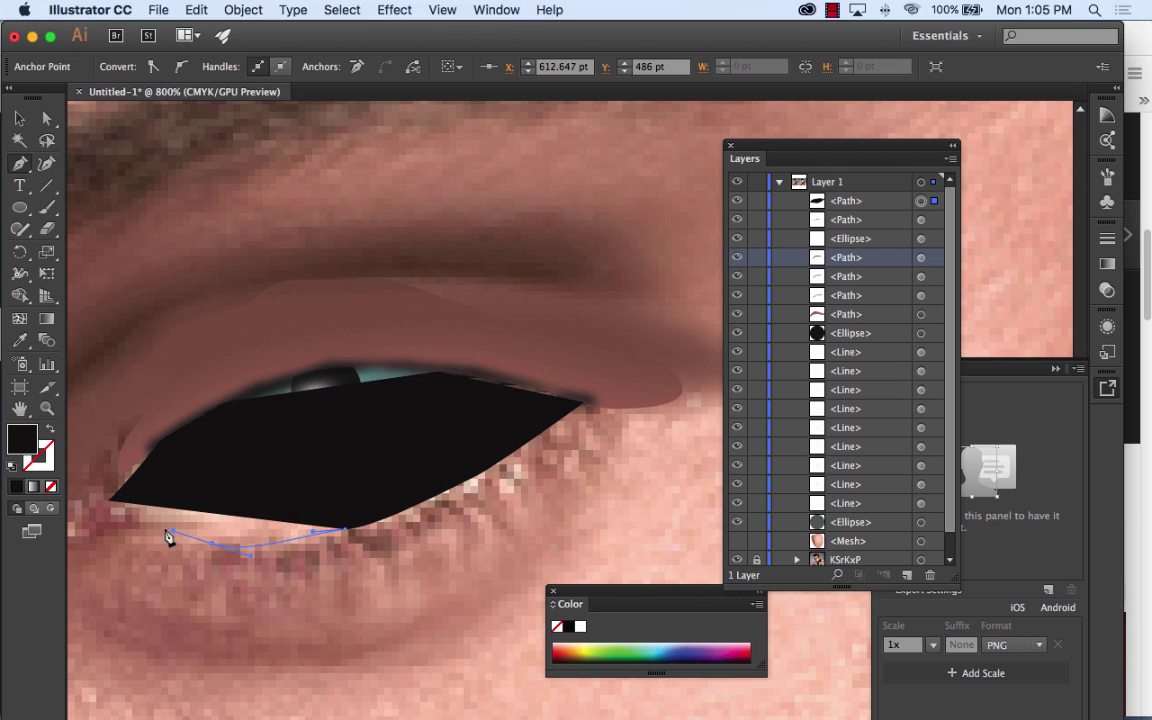
pyautogui.moveTo(166, 530); pyautogui.dragTo(163, 529)
pyautogui.moveTo(138, 521); pyautogui.dragTo(109, 506)
pyautogui.click(108, 500)
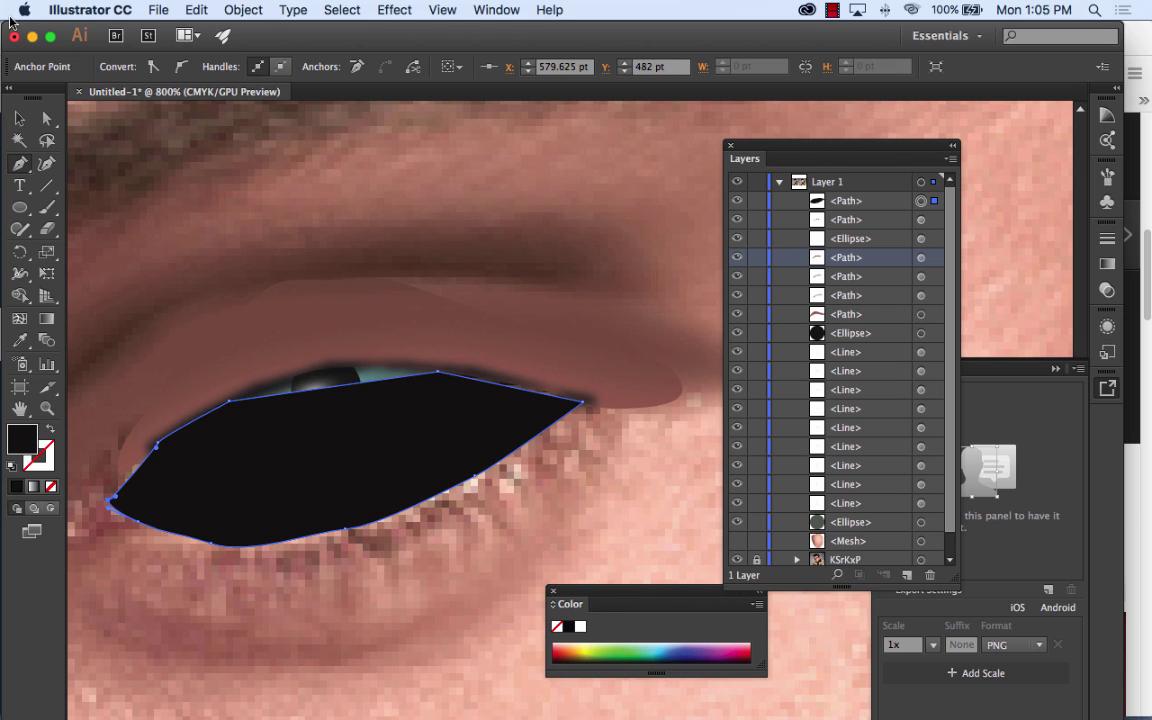
# Step: Select the eye-opening shape and sample a light skin tone from the lower lash line for its fill
pyautogui.click(46, 117)
pyautogui.moveTo(476, 458); pyautogui.dragTo(86, 150)
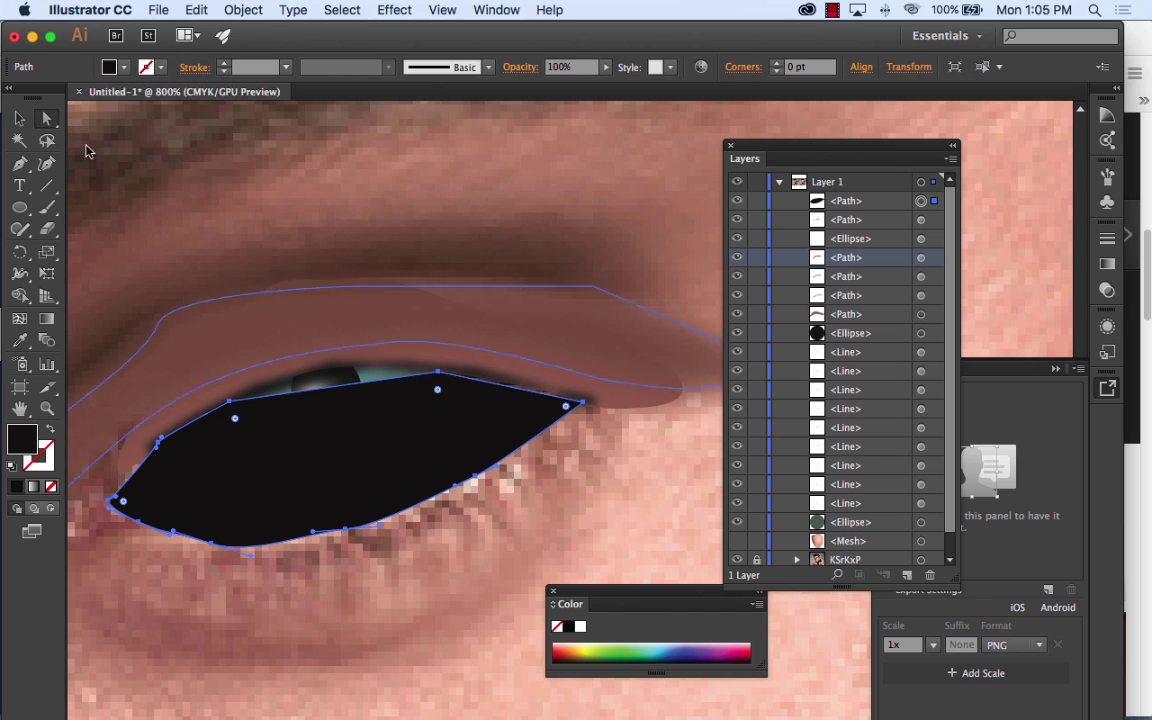
pyautogui.press('v')
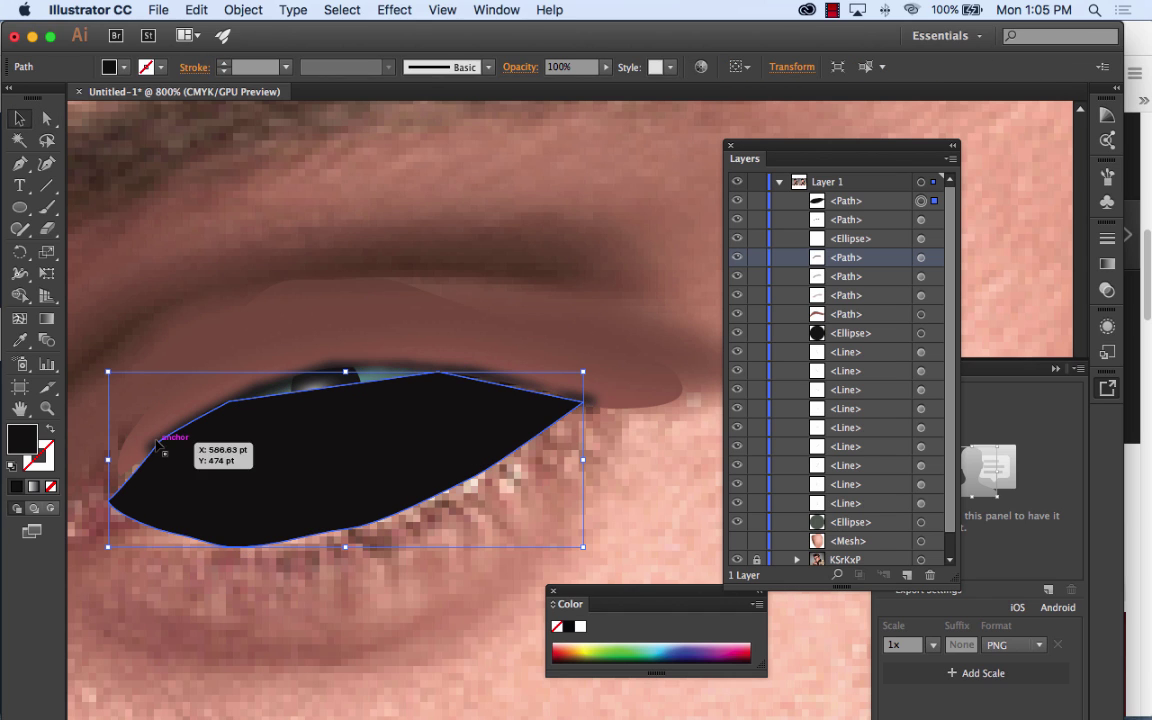
pyautogui.click(19, 340)
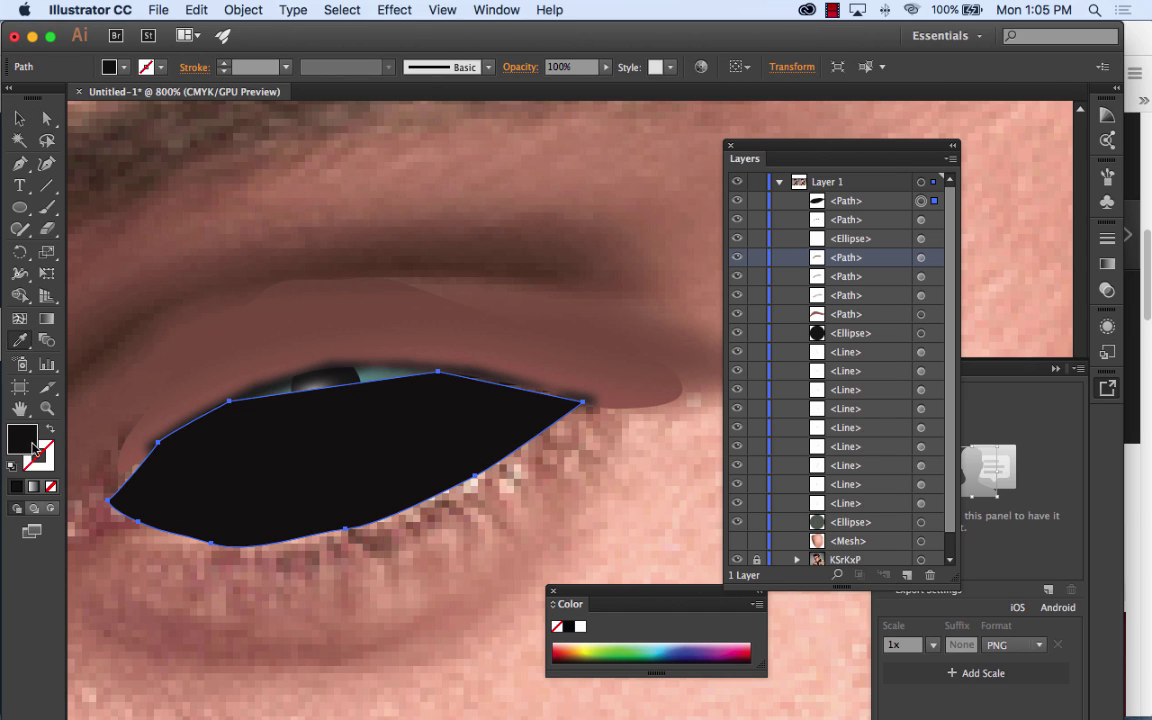
pyautogui.click(480, 477)
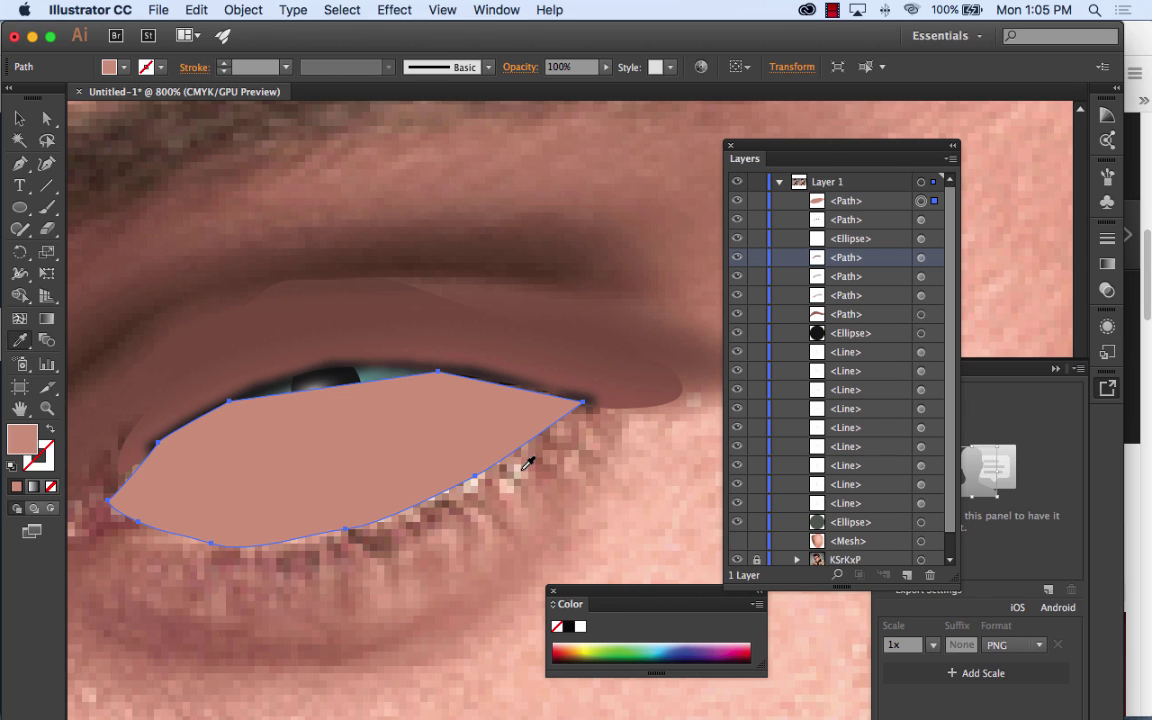
pyautogui.click(516, 472)
# Step: Change the eye-opening shape's fill to a pale greyish pink in the Color Picker
pyautogui.doubleClick(13, 444)
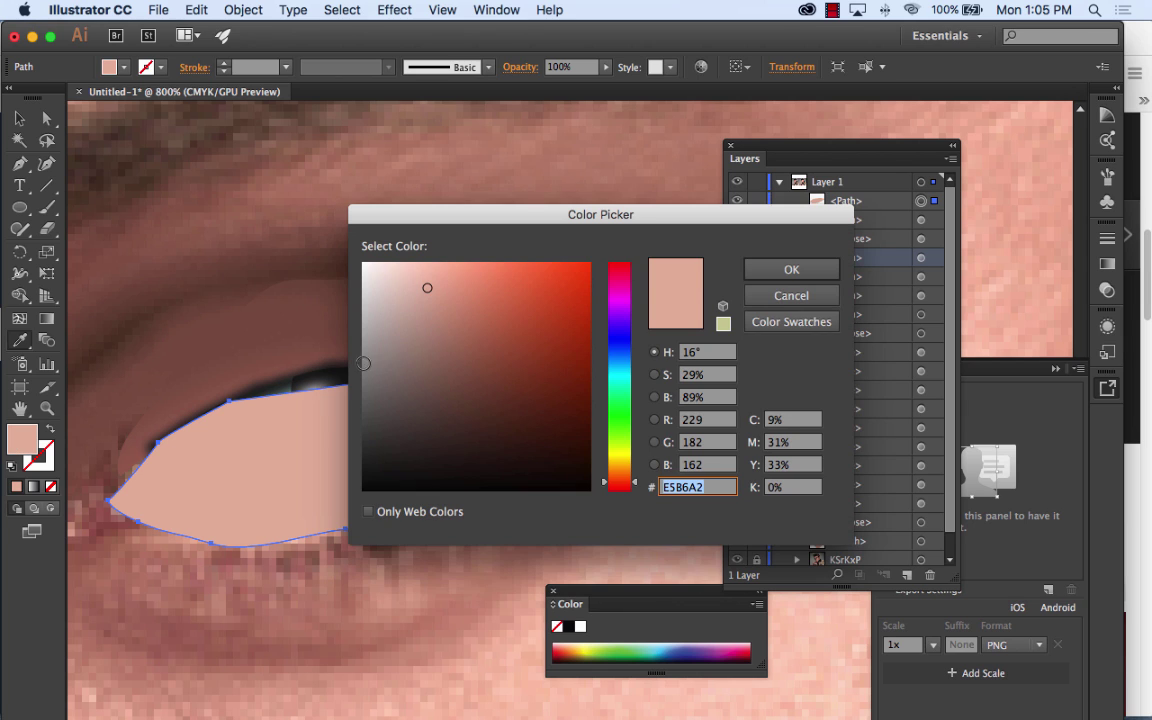
pyautogui.click(365, 288)
pyautogui.click(380, 298)
pyautogui.click(791, 269)
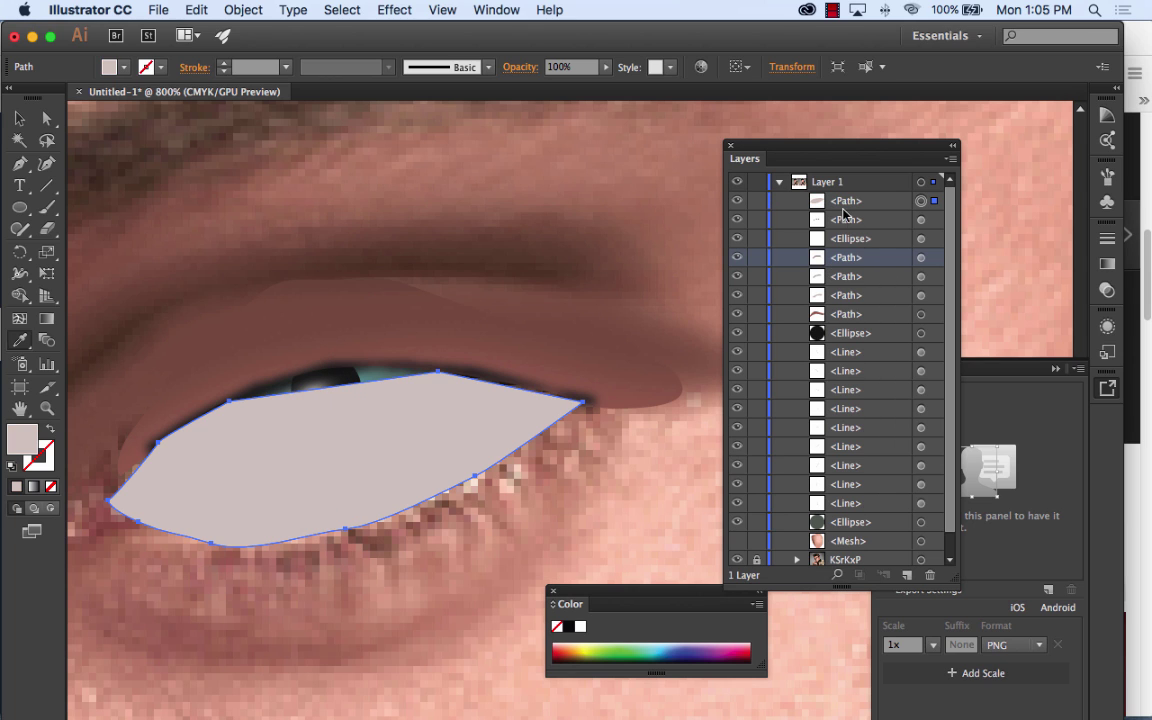
# Step: Move the eye-opening shape below the iris ellipse and above the face mesh in the stacking order, and duplicate it in place
pyautogui.moveTo(843, 205); pyautogui.dragTo(863, 528)
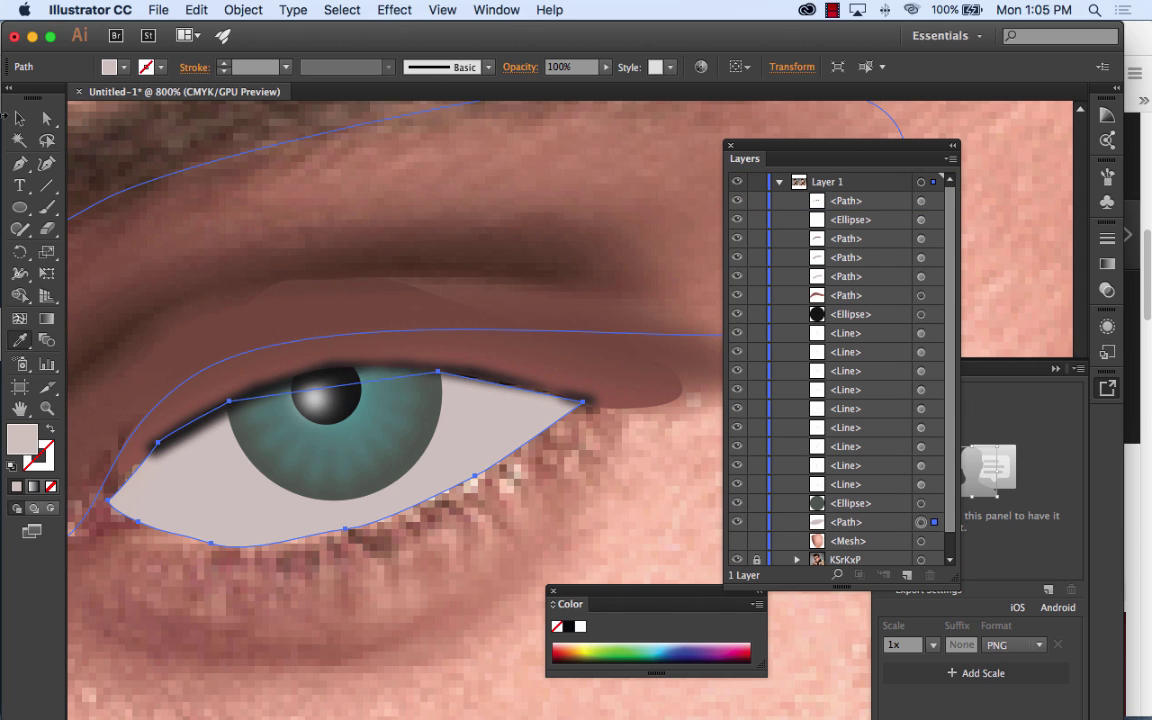
pyautogui.click(20, 119)
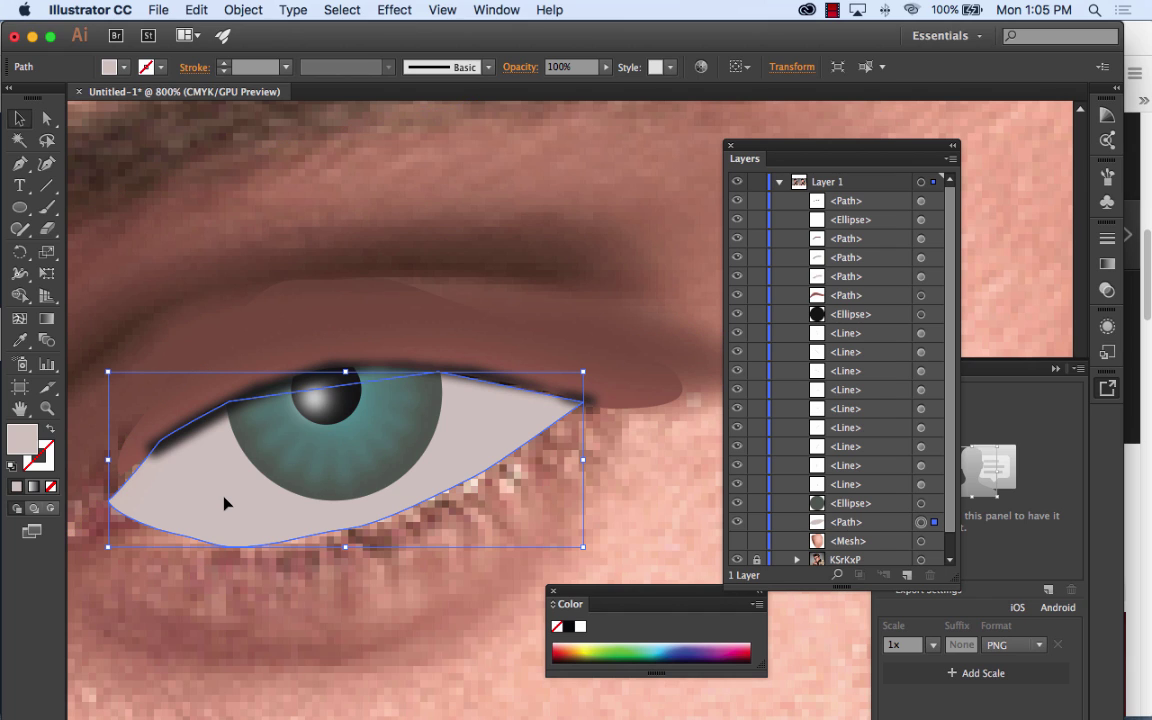
pyautogui.click(868, 524)
pyautogui.moveTo(877, 537); pyautogui.dragTo(907, 575)
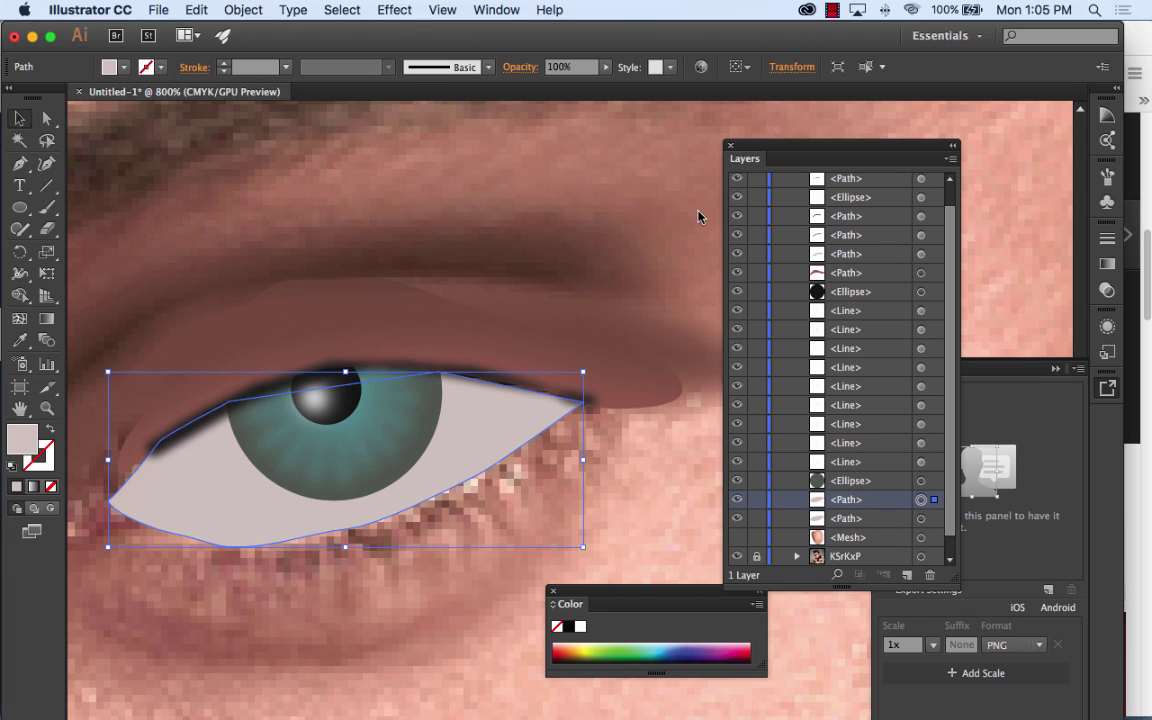
# Step: Apply Film Grain with grain 5, highlight area 0 and intensity 10 to the upper eye-white copy, and reduce its opacity to 55%
pyautogui.click(392, 10)
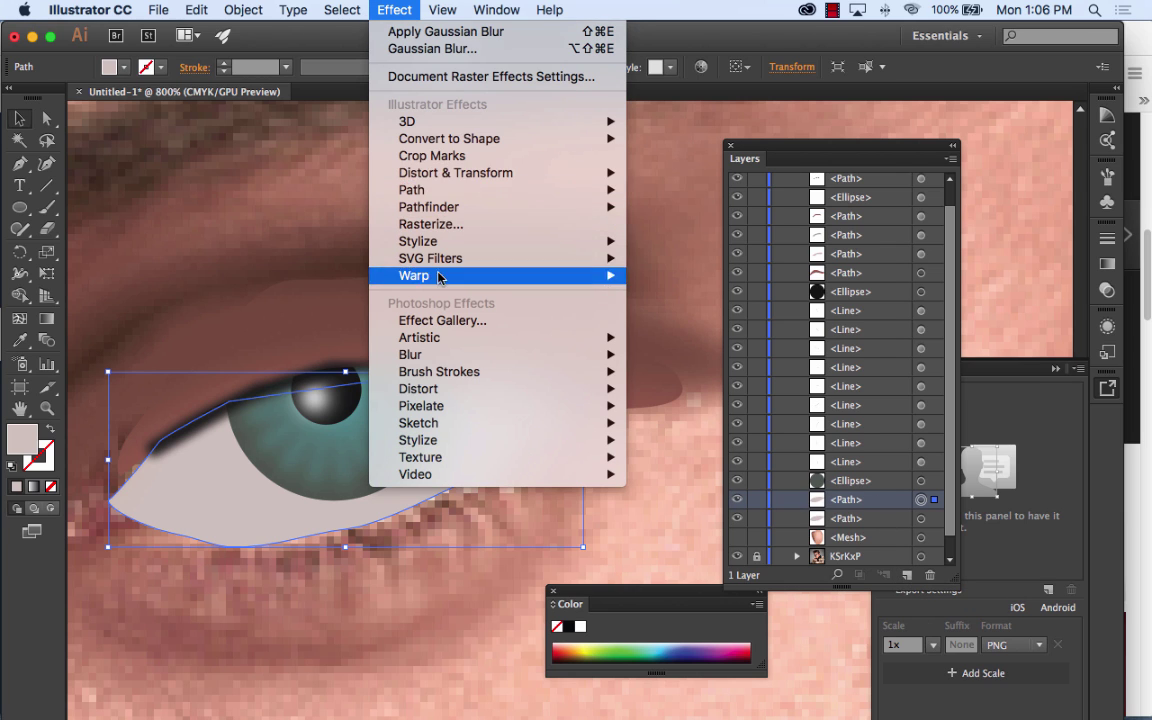
pyautogui.moveTo(455, 337)
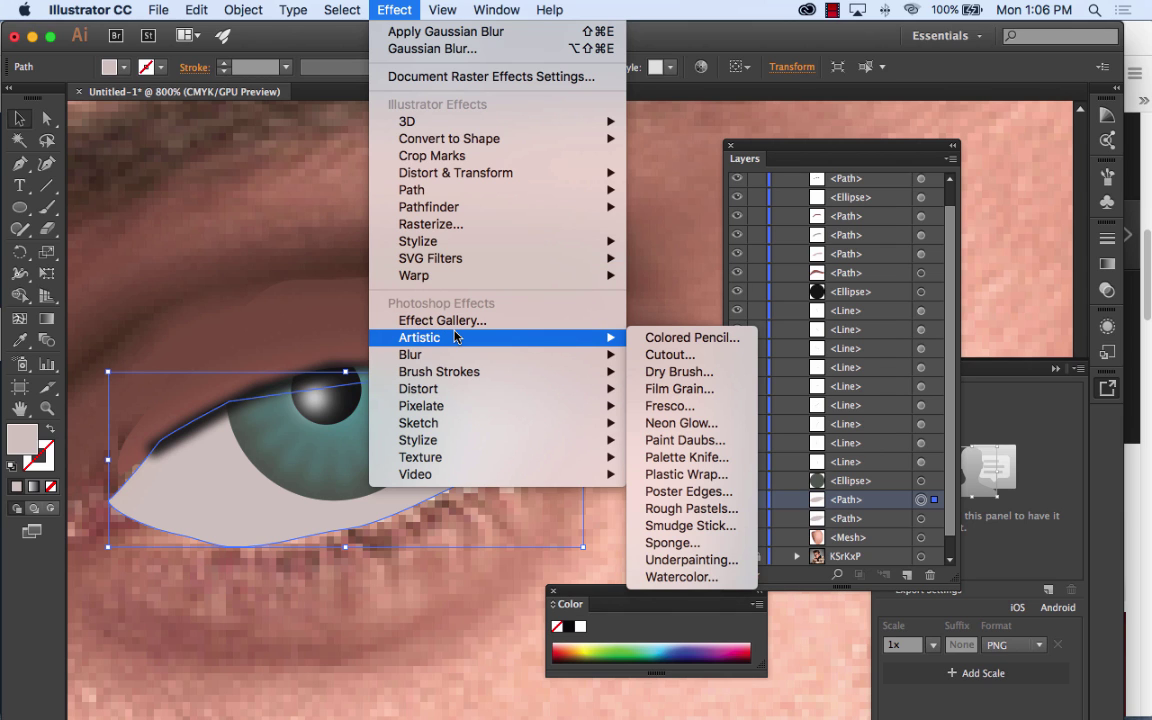
pyautogui.click(680, 389)
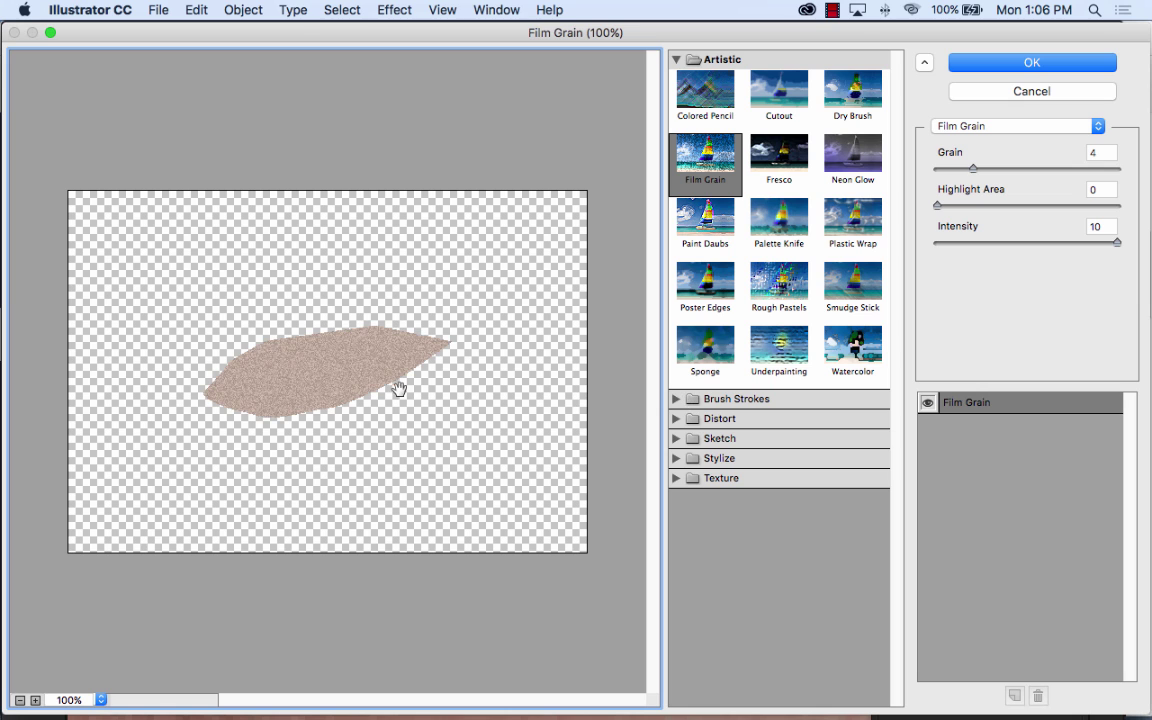
pyautogui.moveTo(973, 170); pyautogui.dragTo(980, 171)
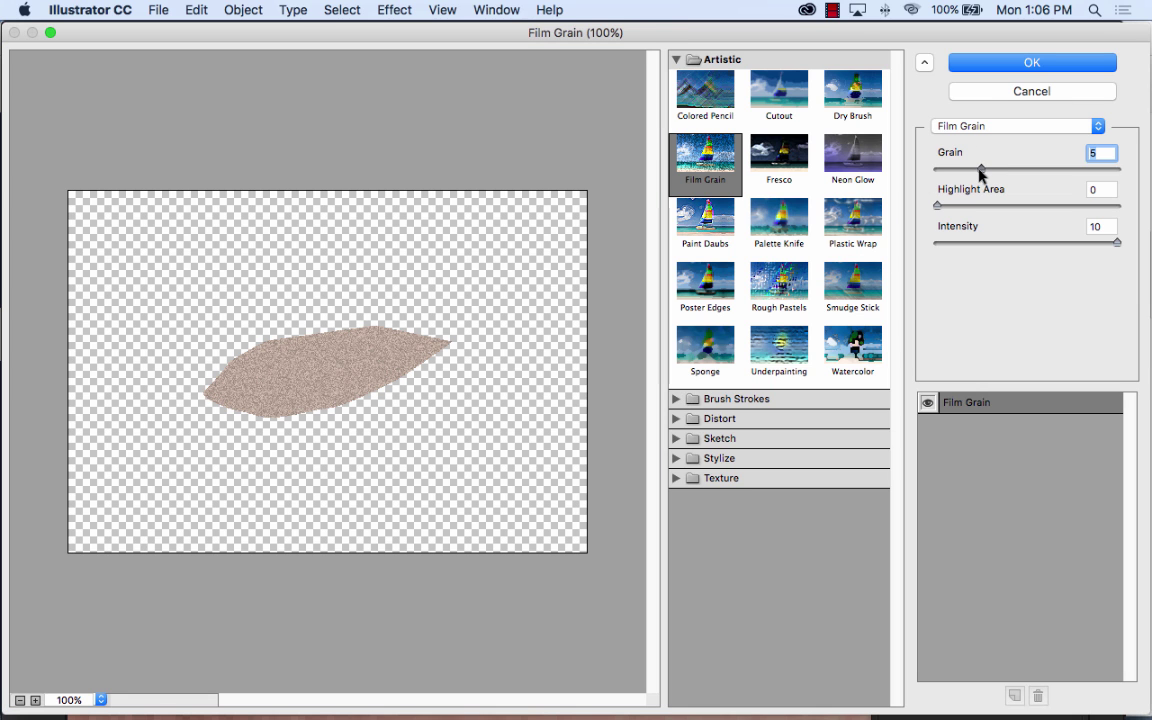
pyautogui.click(1044, 65)
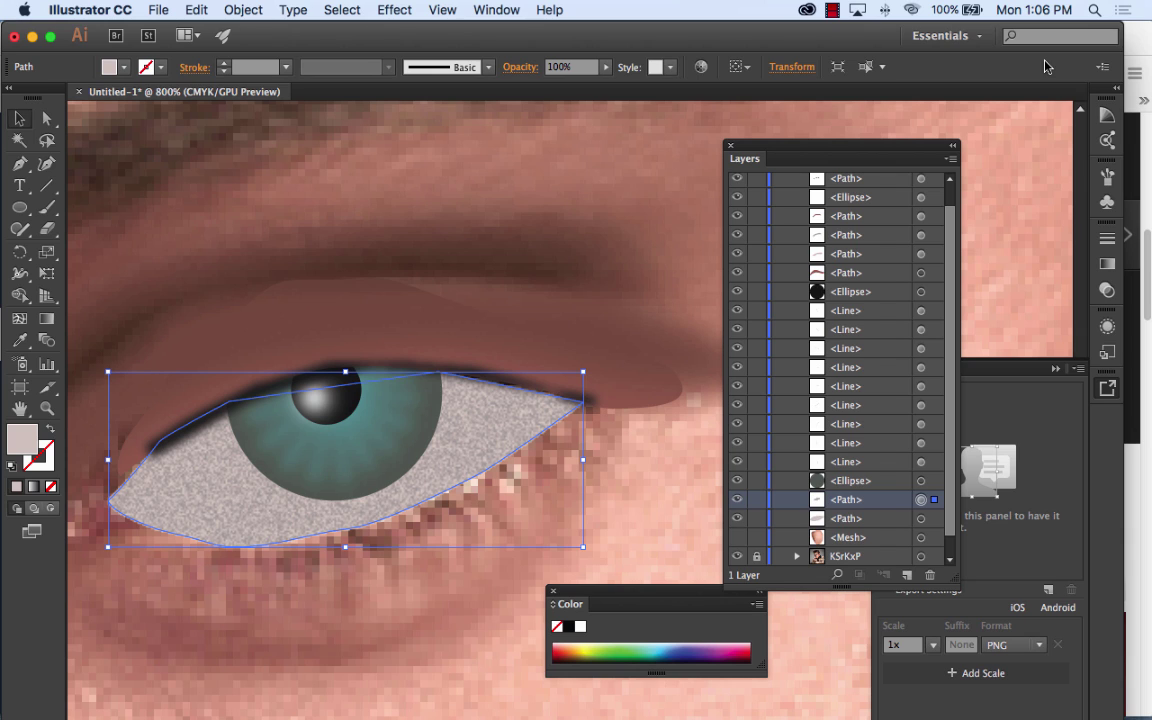
pyautogui.click(605, 67)
pyautogui.moveTo(605, 90); pyautogui.dragTo(571, 90)
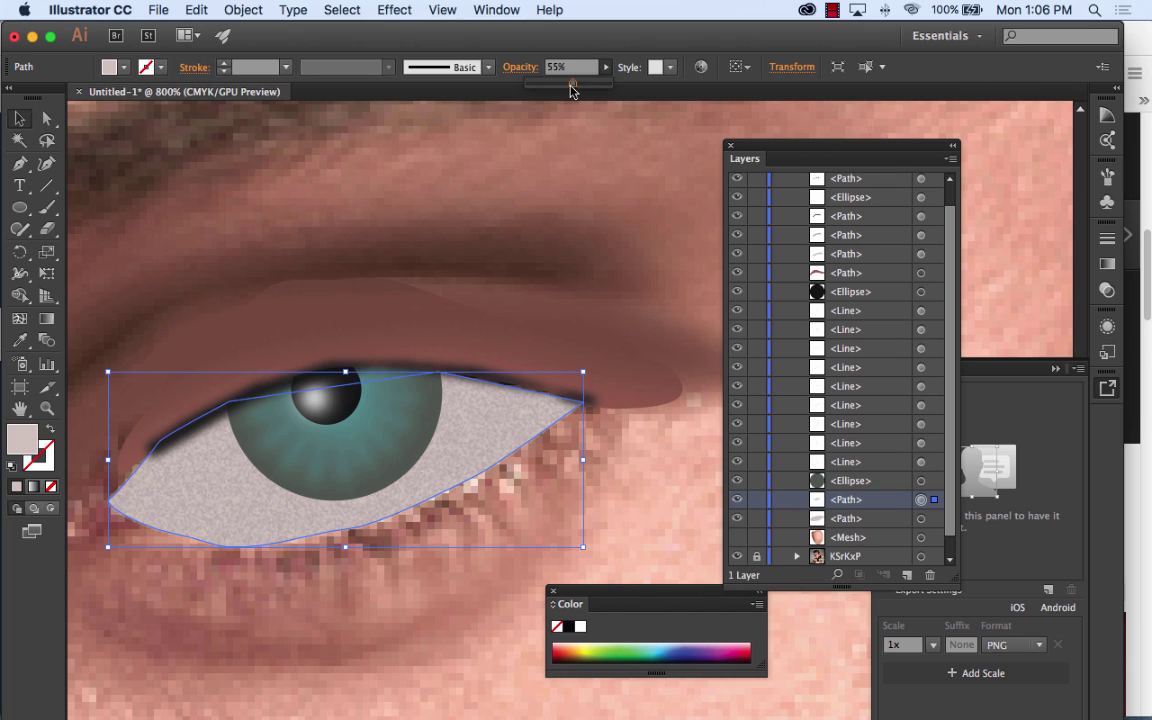
# Step: Draw a thin closed strip with the Pen tool along the lower lid, running between the outer and inner eye corners
pyautogui.click(20, 163)
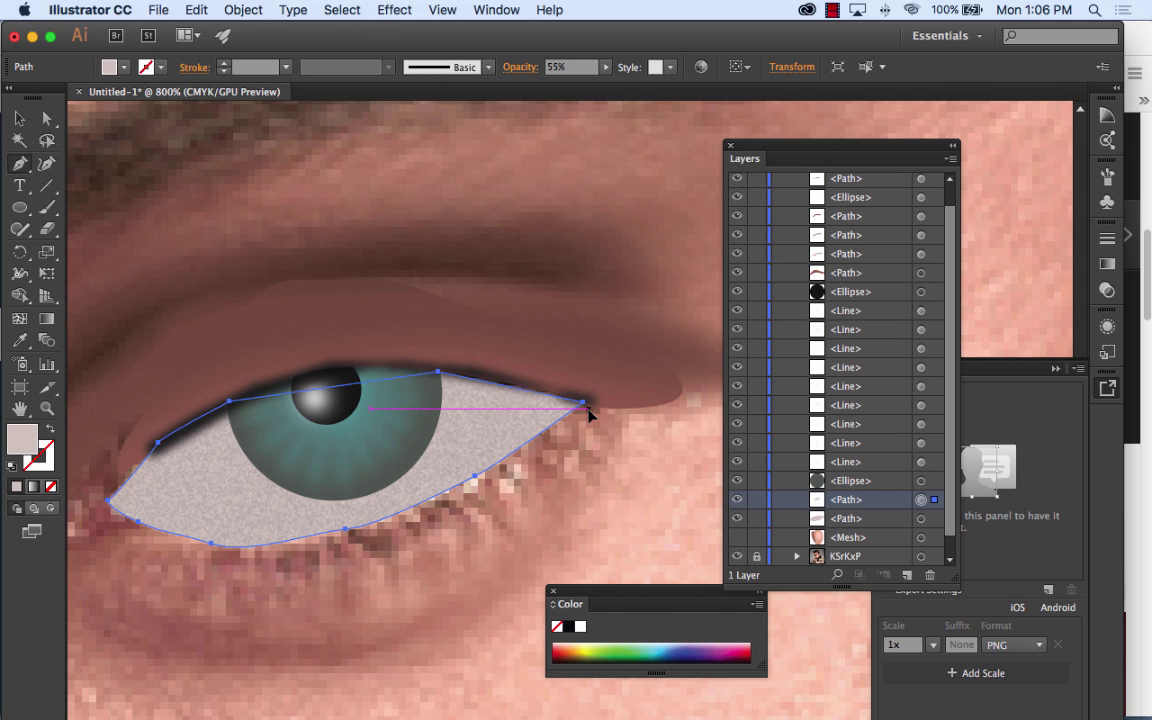
pyautogui.click(588, 408)
pyautogui.click(529, 455)
pyautogui.moveTo(465, 500); pyautogui.dragTo(115, 506)
pyautogui.moveTo(168, 549); pyautogui.dragTo(361, 532)
pyautogui.moveTo(440, 515); pyautogui.dragTo(591, 404)
pyautogui.click(522, 445)
pyautogui.click(544, 424)
# Step: Fill the lower-lid strip with the light skin tone sampled from the cheek beside the outer eye corner
pyautogui.click(20, 120)
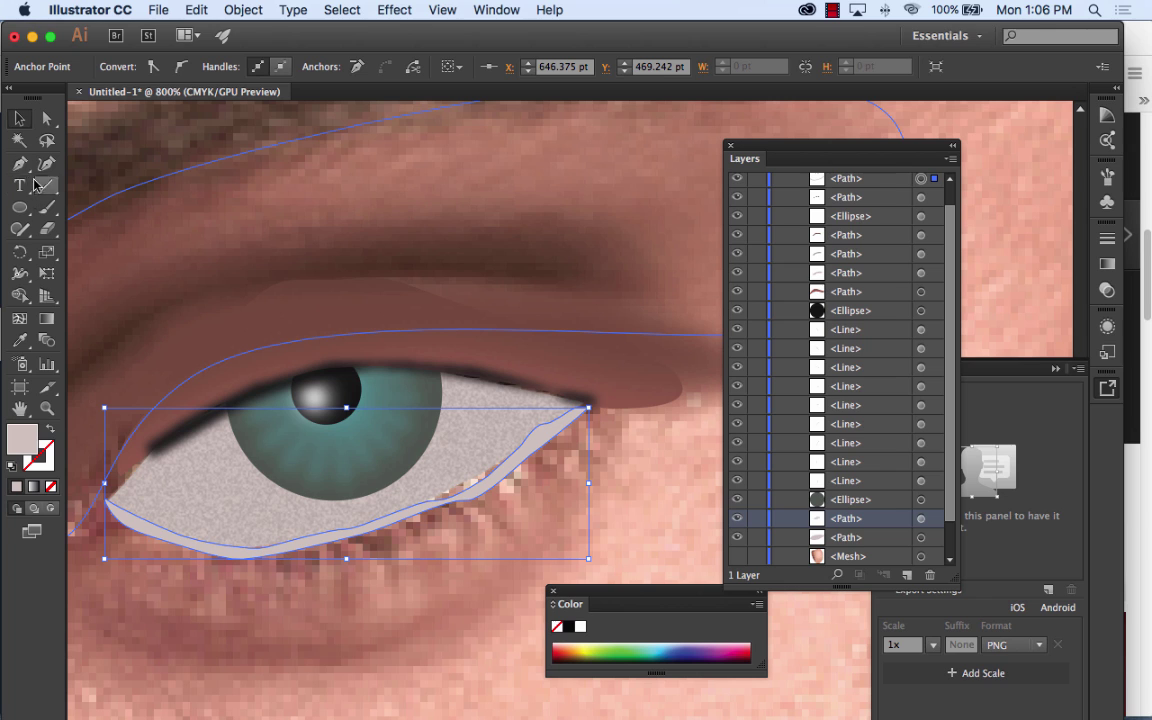
pyautogui.click(19, 340)
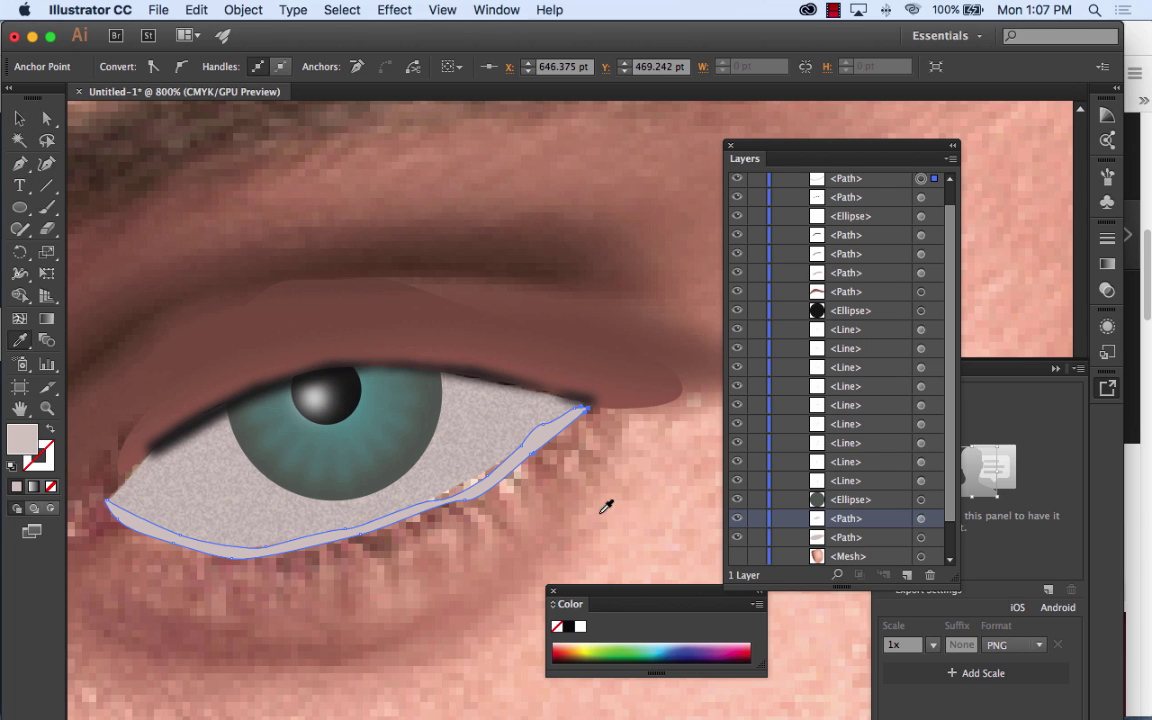
pyautogui.click(658, 458)
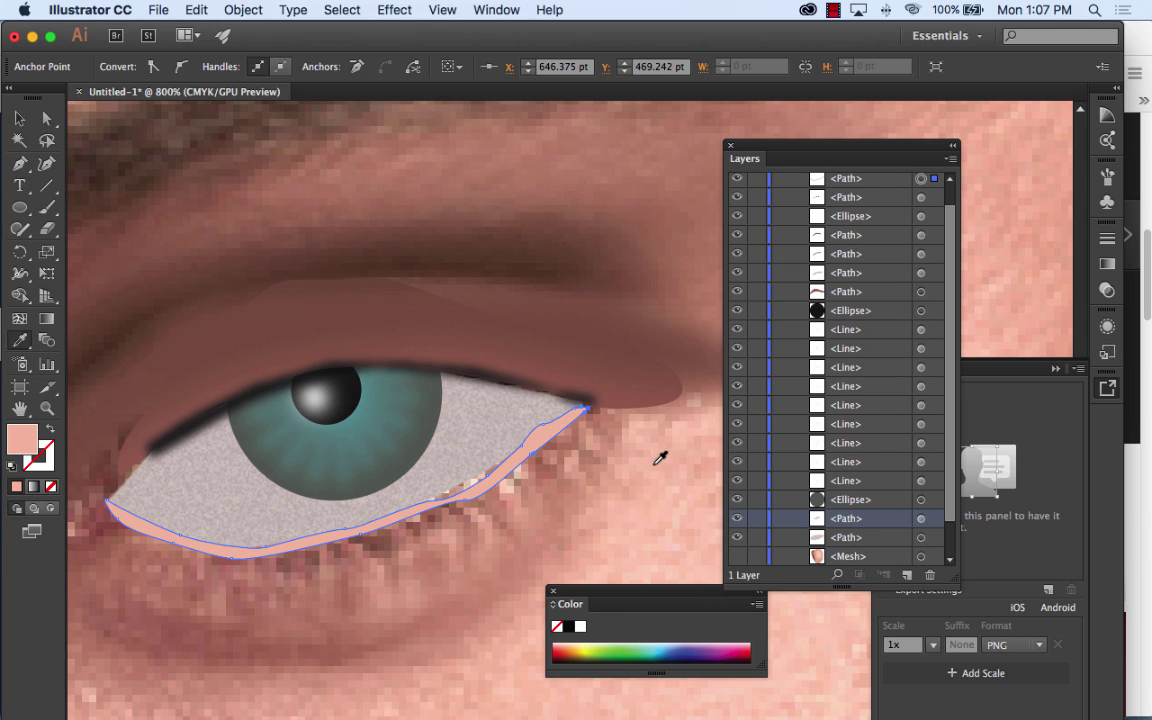
# Step: Apply a Gaussian Blur with a 1.1 pixel radius to the lower-lid strip, with the preview on, and deselect it
pyautogui.click(397, 10)
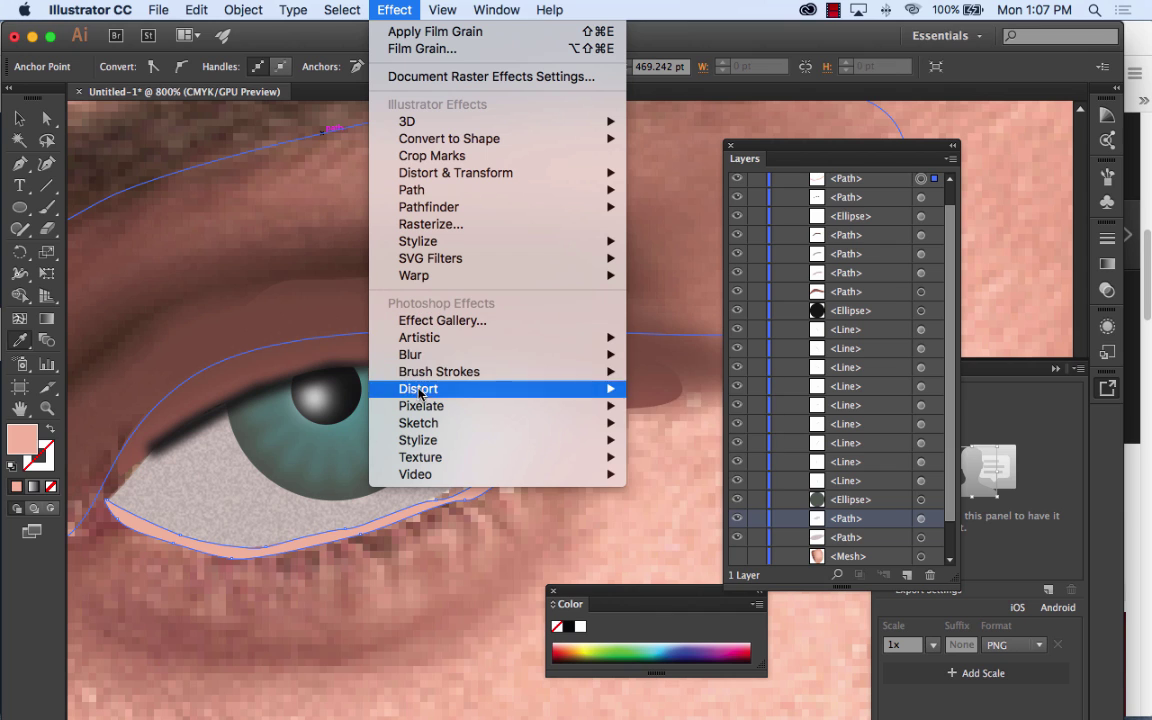
pyautogui.moveTo(480, 354)
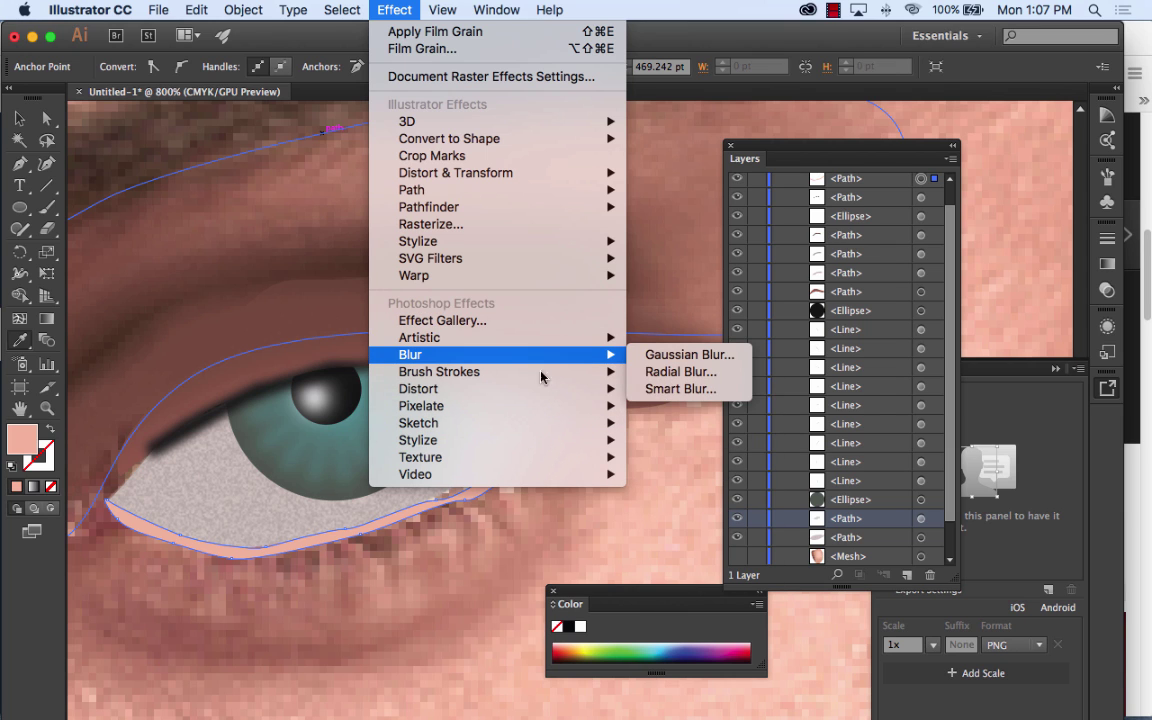
pyautogui.click(690, 361)
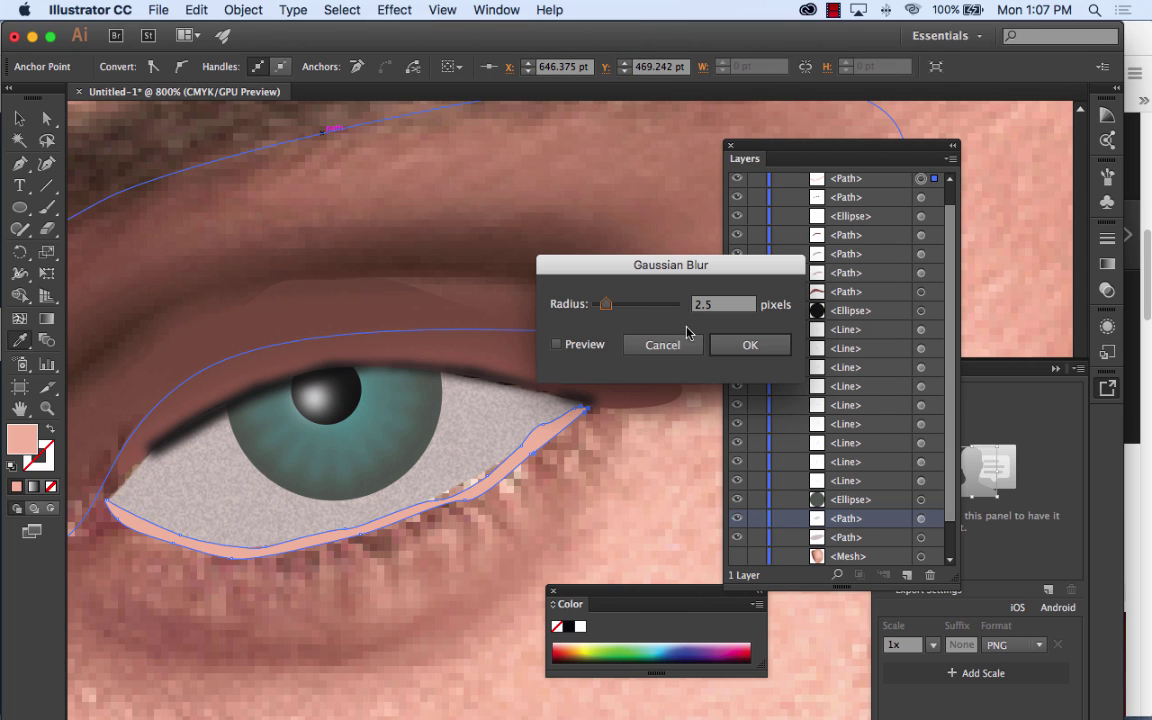
pyautogui.click(557, 344)
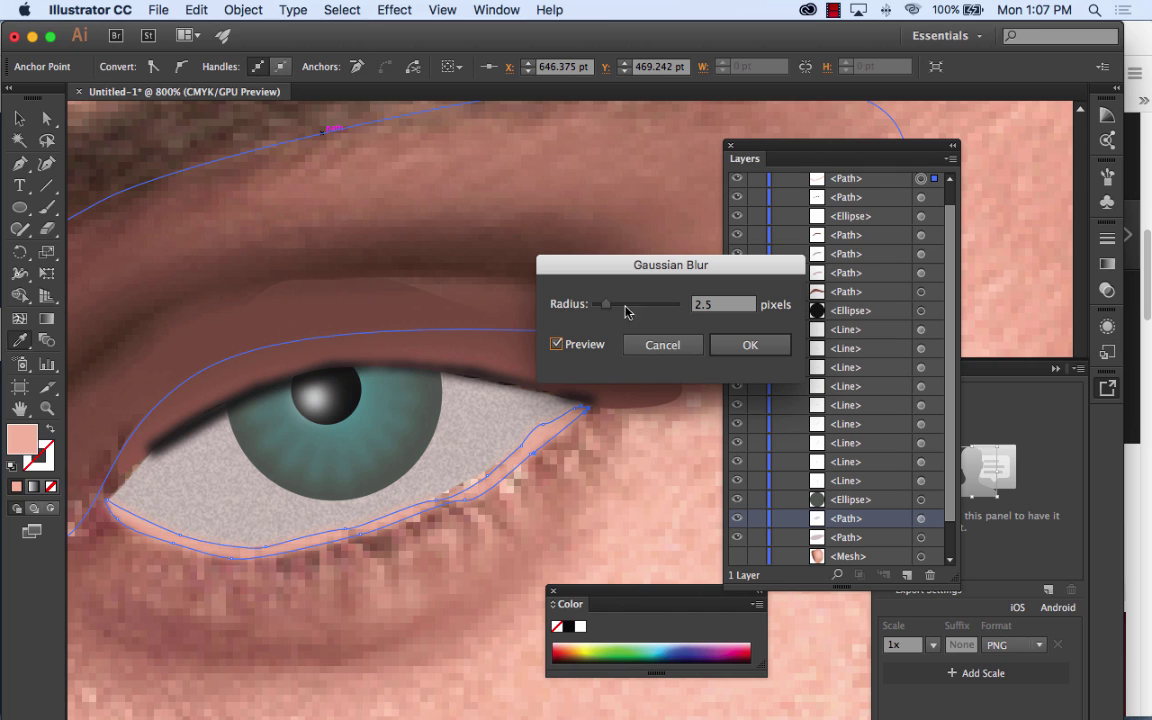
pyautogui.moveTo(606, 304); pyautogui.dragTo(601, 306)
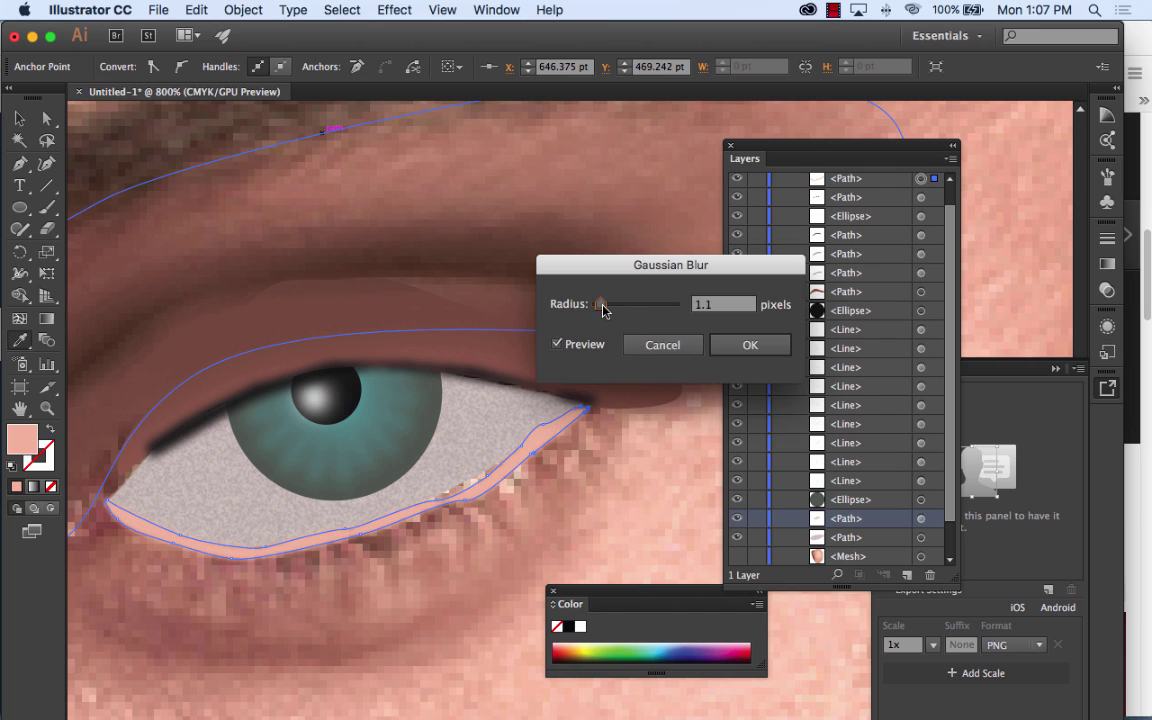
pyautogui.click(748, 342)
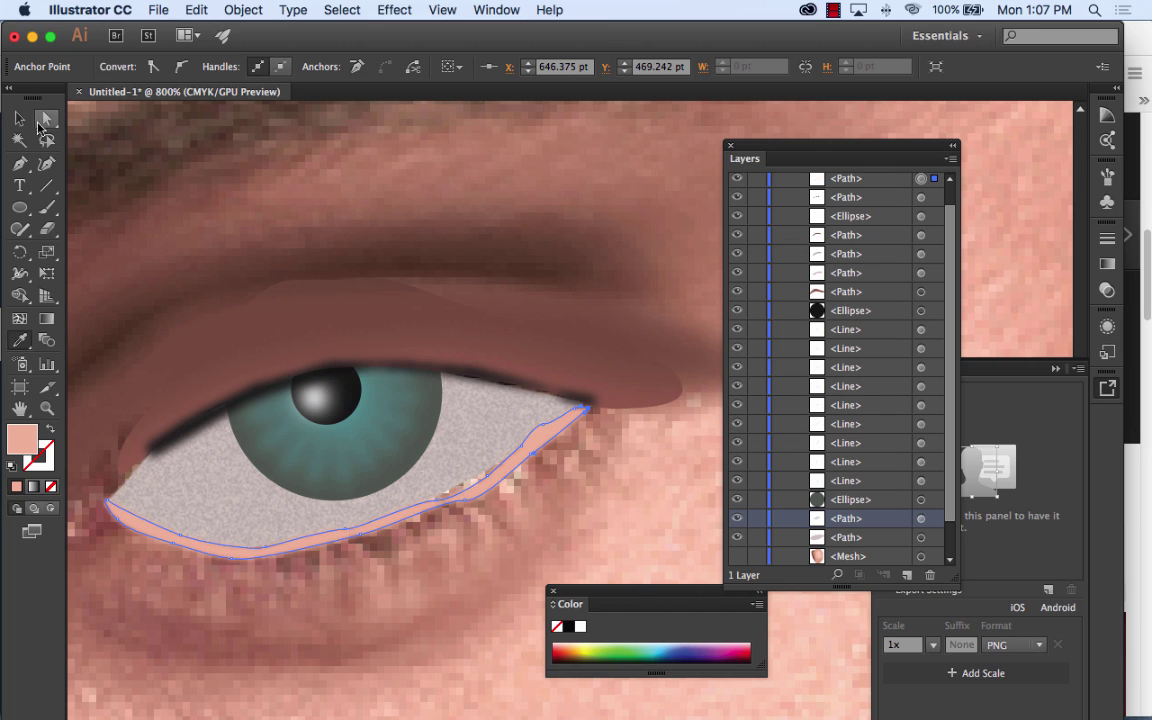
pyautogui.press('v')
pyautogui.press('super+shift+a')
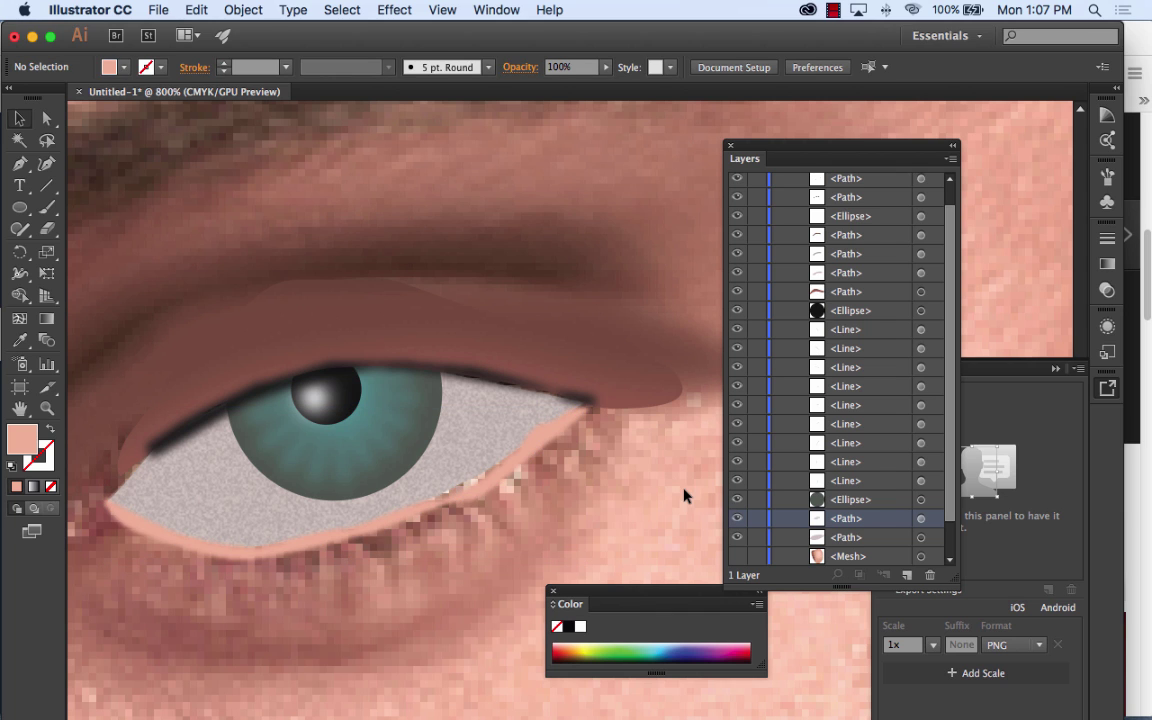
# Step: Make the face mesh visible and review the eye against the whole face at 100% and 200% zoom
pyautogui.click(745, 557)
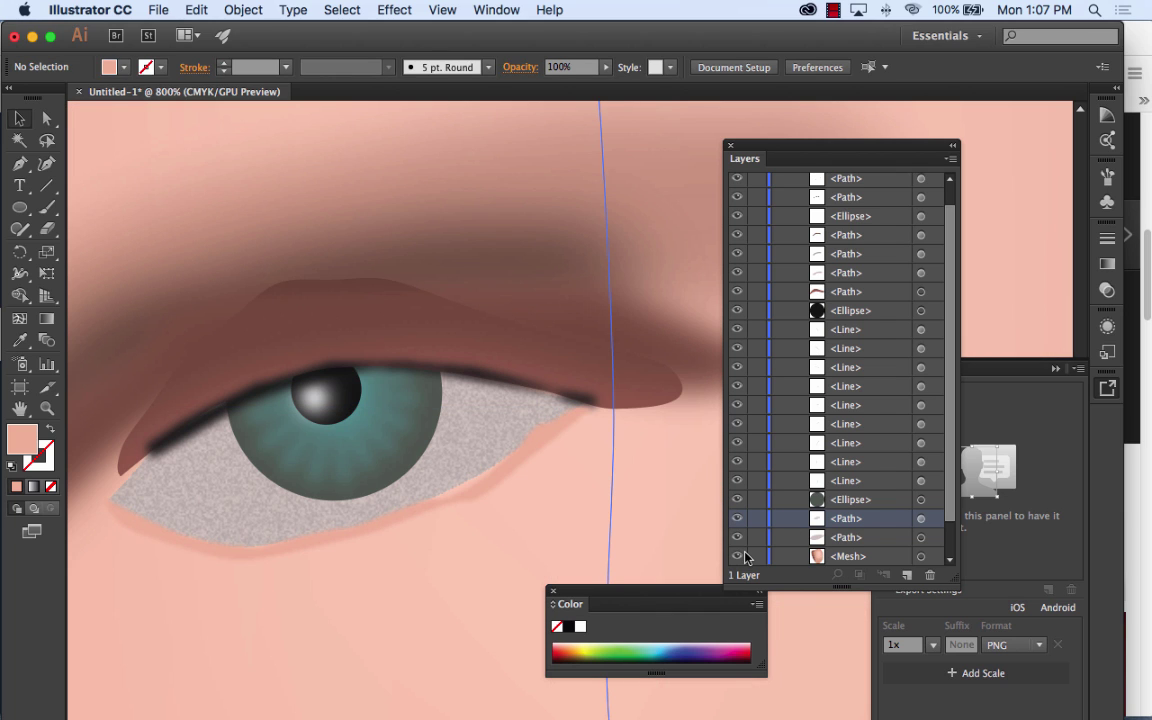
pyautogui.press('super+minus')
pyautogui.press('super+minus')
pyautogui.press('super+minus')
pyautogui.press('super+minus')
pyautogui.press('super+minus')
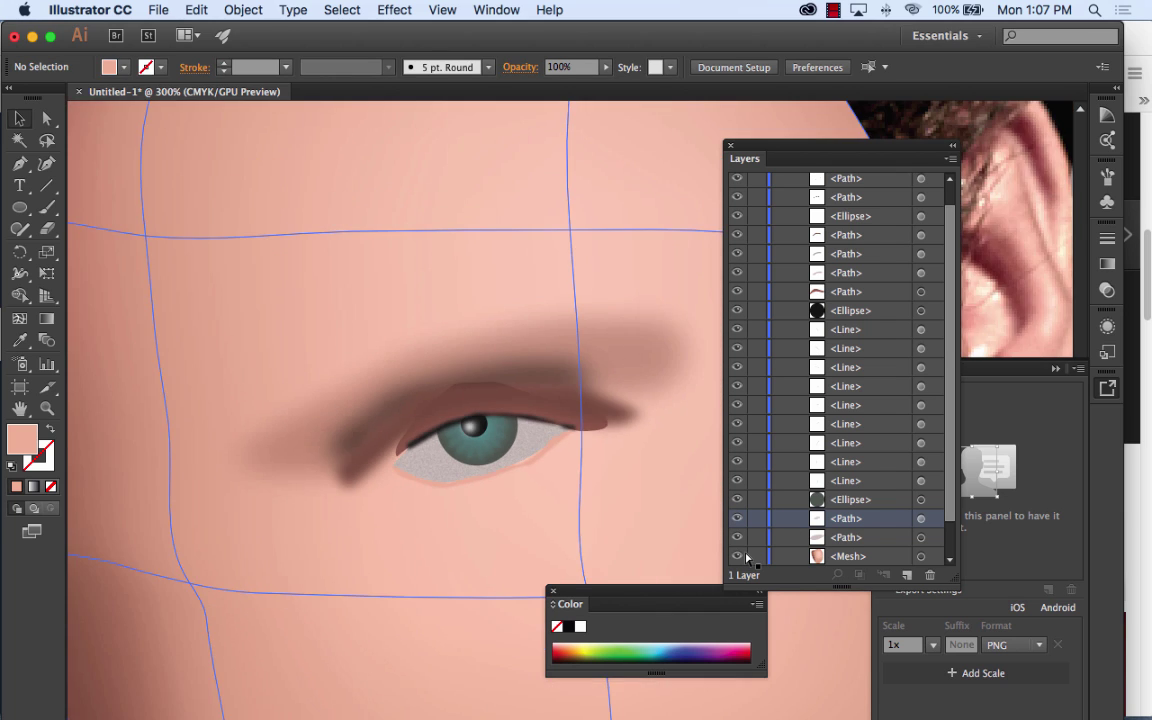
pyautogui.press('super+minus')
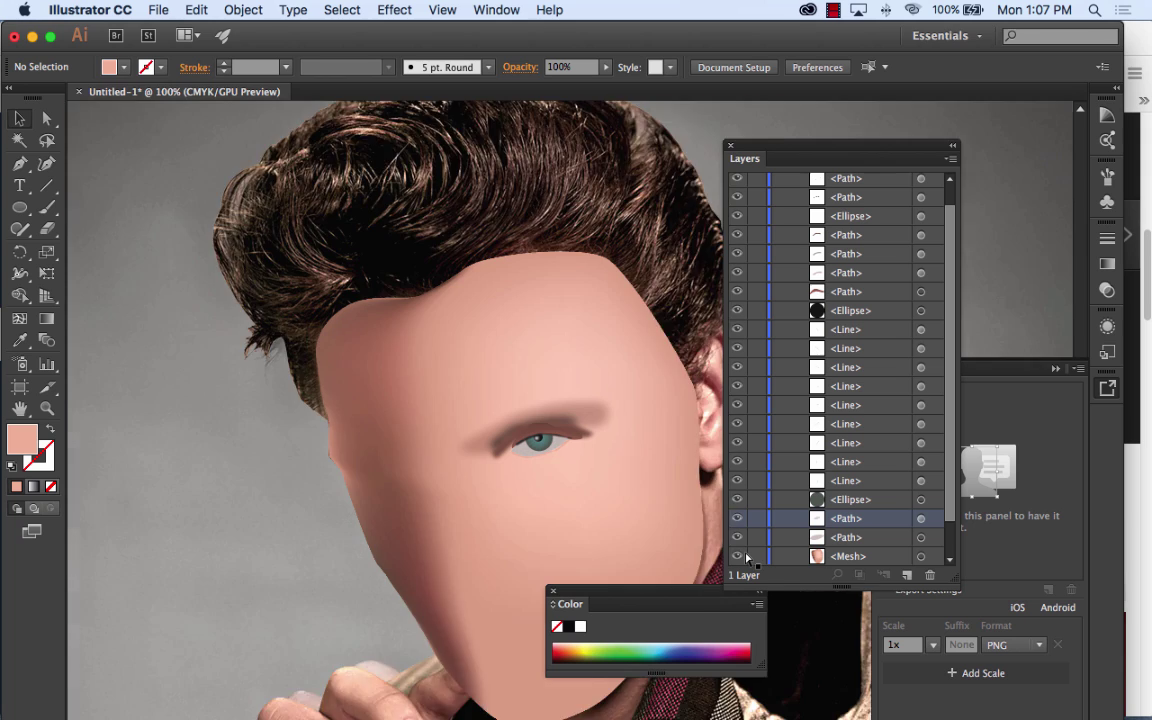
pyautogui.press('super+equal')
pyautogui.press('super+equal')
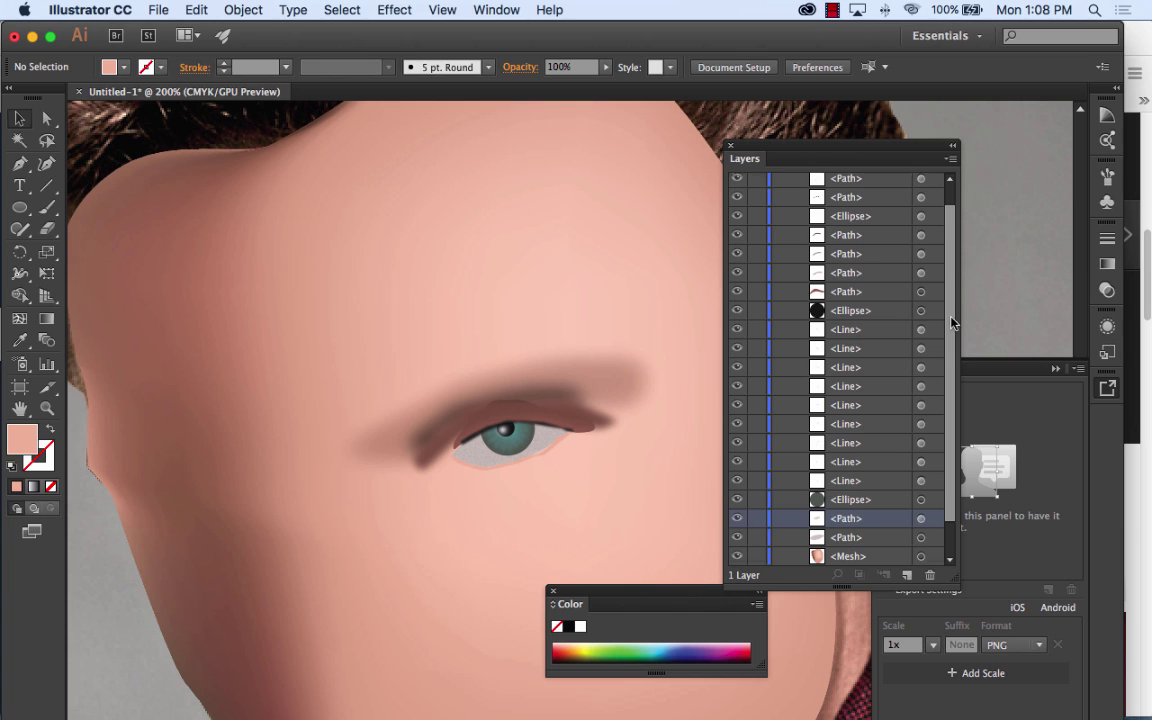
# Step: Collapse Layer 1, add a new layer above it and name the new layer "nose"
pyautogui.scroll(1, 785, 198)
pyautogui.click(778, 183)
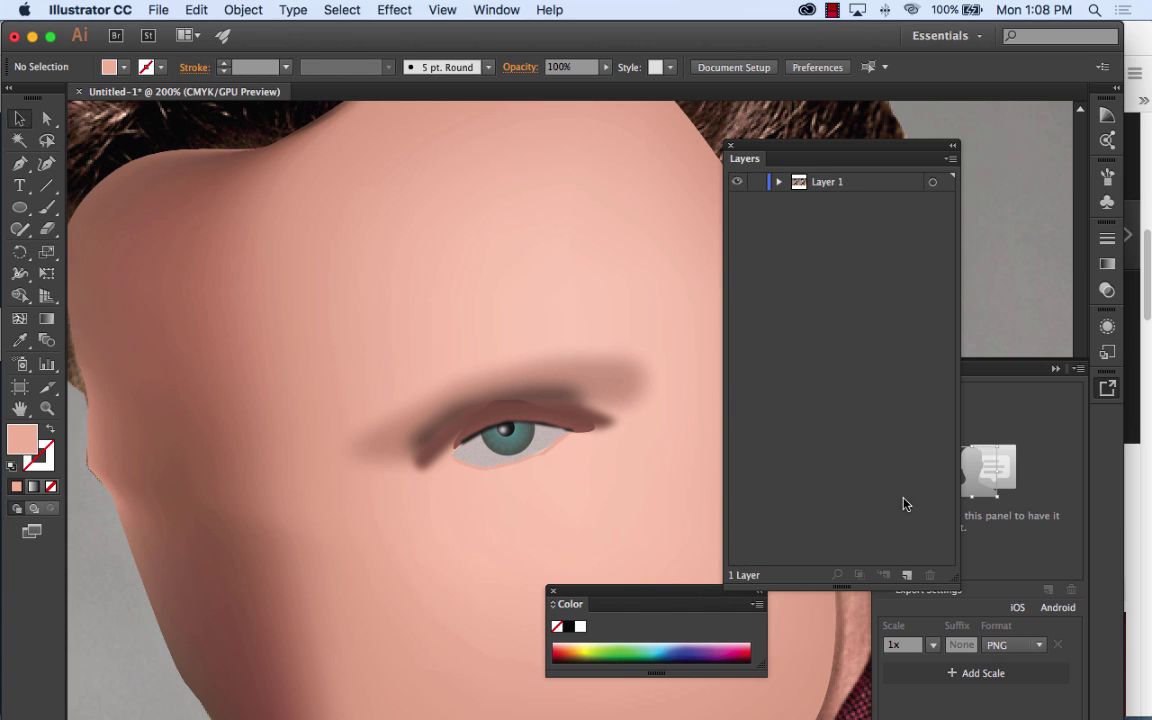
pyautogui.click(907, 575)
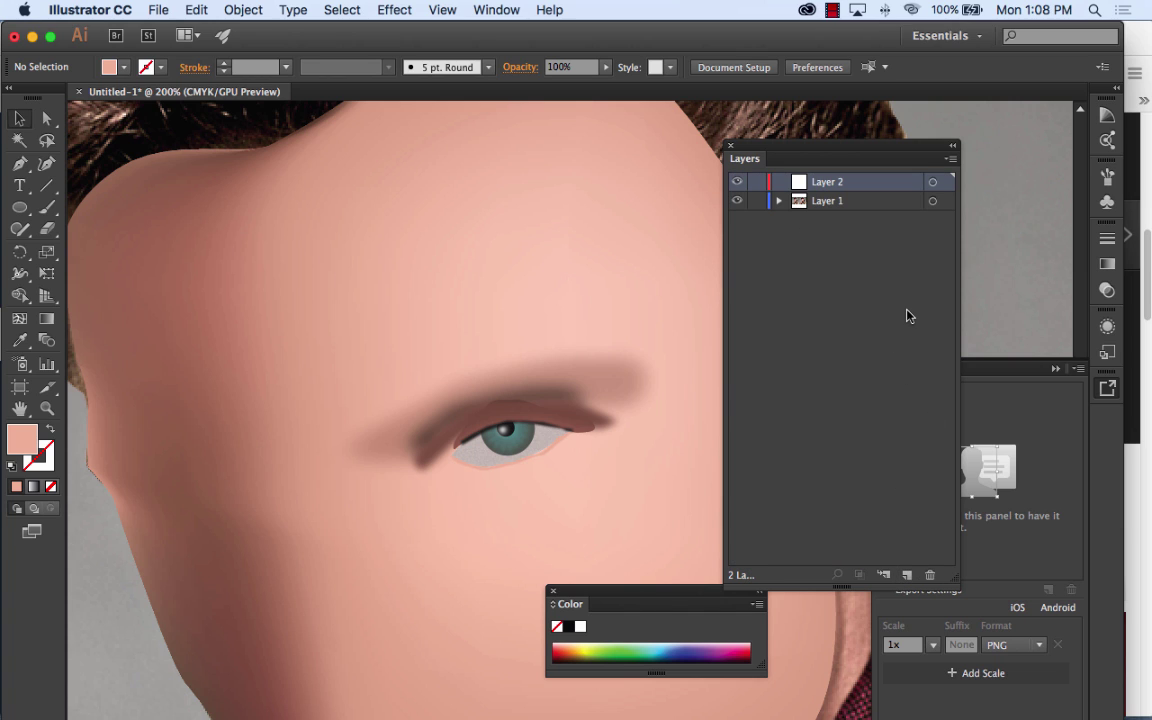
pyautogui.doubleClick(827, 181)
pyautogui.write('no')
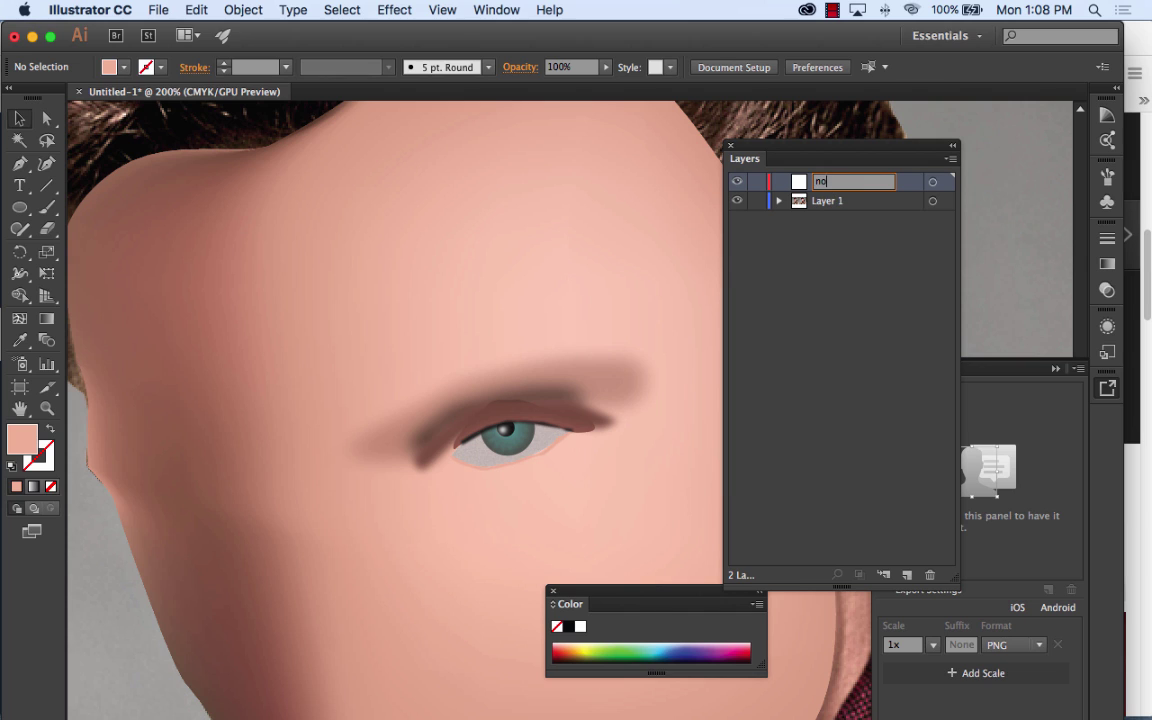
pyautogui.write('se')
pyautogui.click(856, 283)
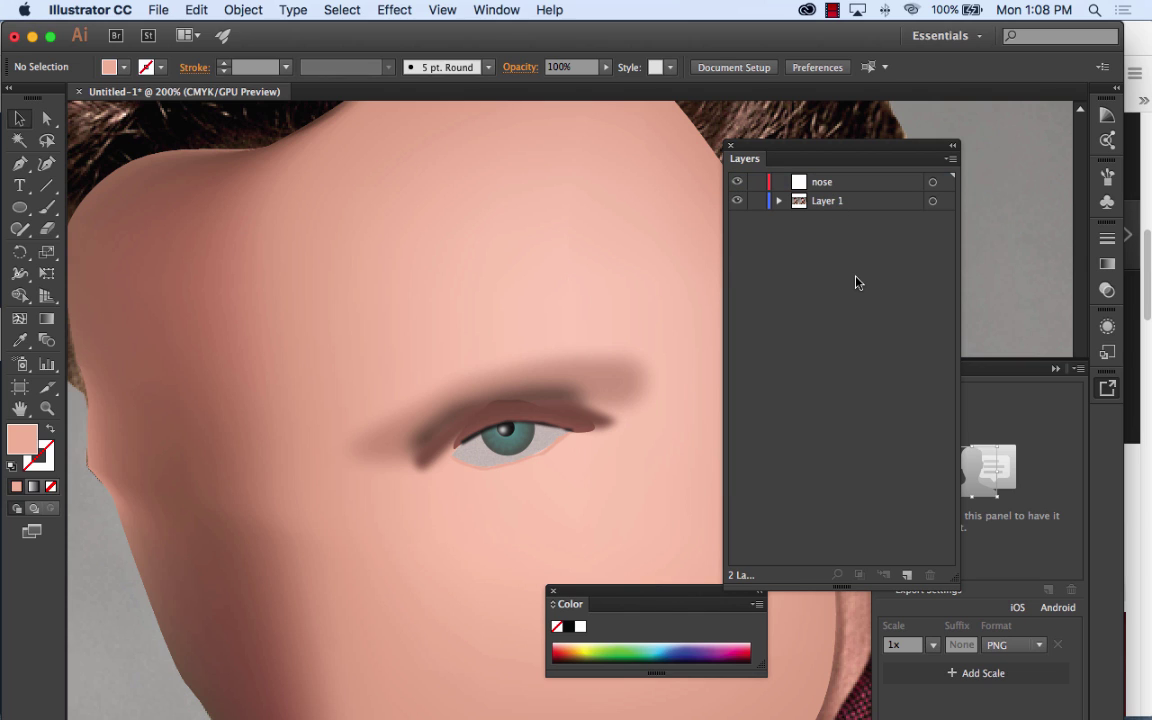
# Step: Expand Layer 1 and hide the face mesh to expose the photo's nose for tracing
pyautogui.click(779, 201)
pyautogui.scroll(-4, 824, 537)
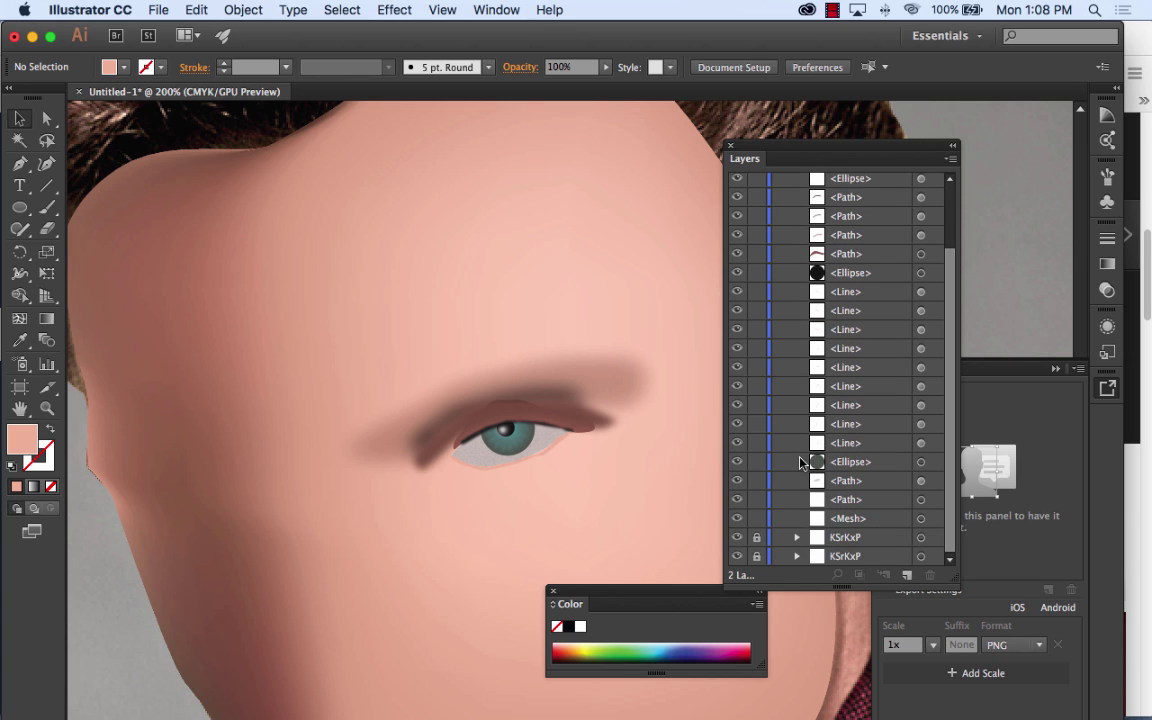
pyautogui.click(736, 519)
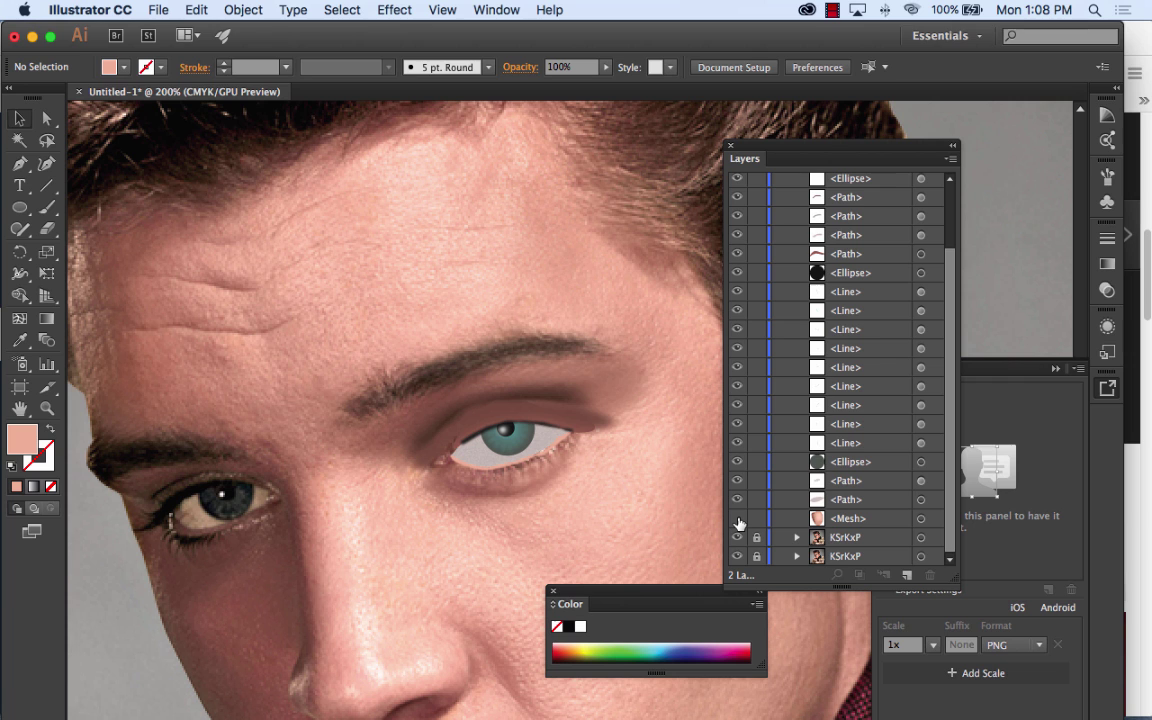
pyautogui.moveTo(499, 522); pyautogui.dragTo(535, 320)
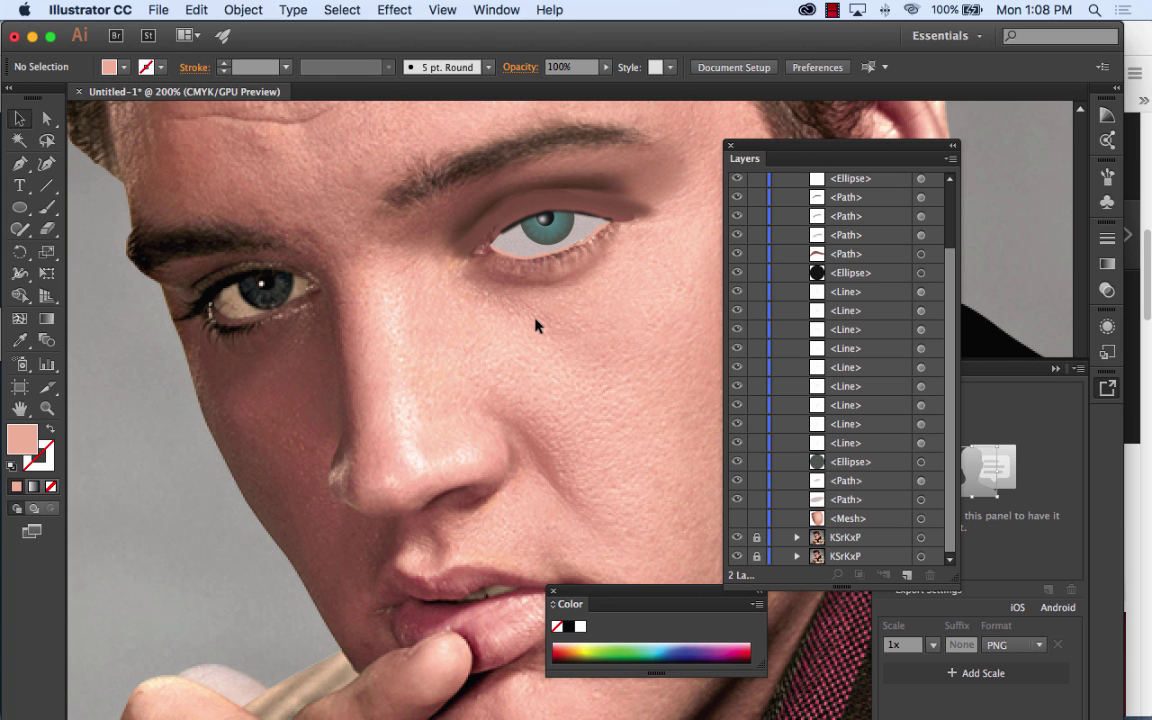
pyautogui.scroll(6, 535, 327)
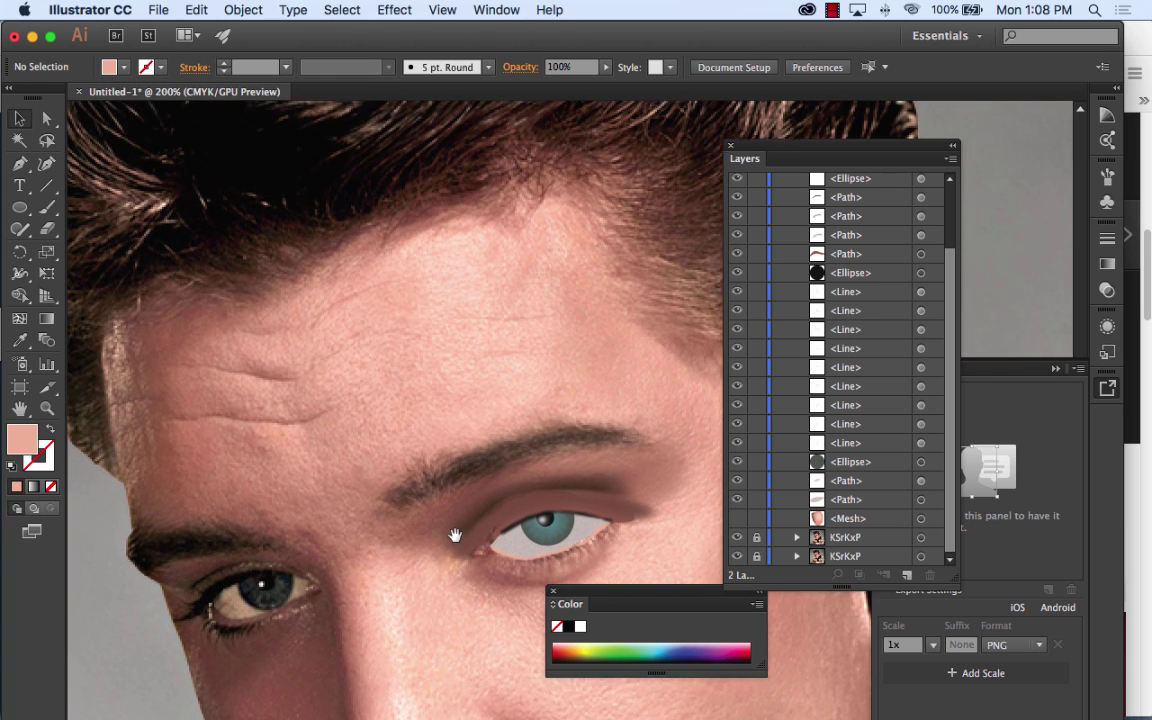
pyautogui.moveTo(455, 535); pyautogui.dragTo(478, 308)
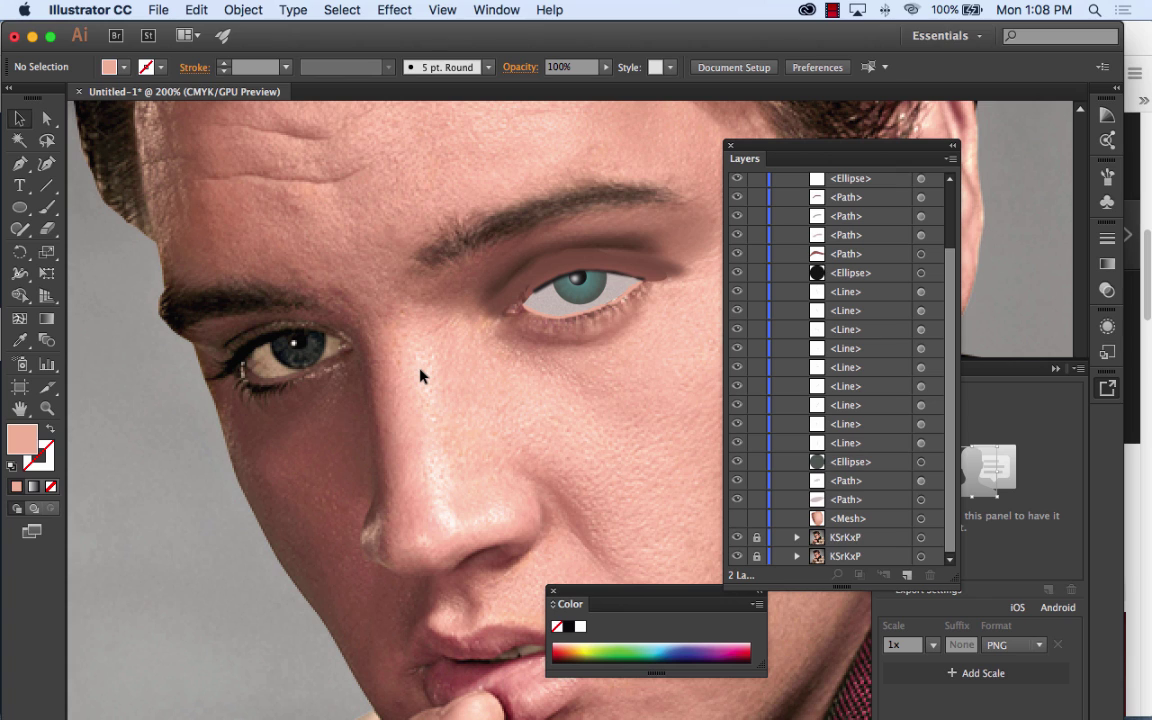
# Step: Trace the nose outline with the Pen tool from the shadowed eye's inner corner down the shaded side and around the tip to the nostril
pyautogui.click(19, 163)
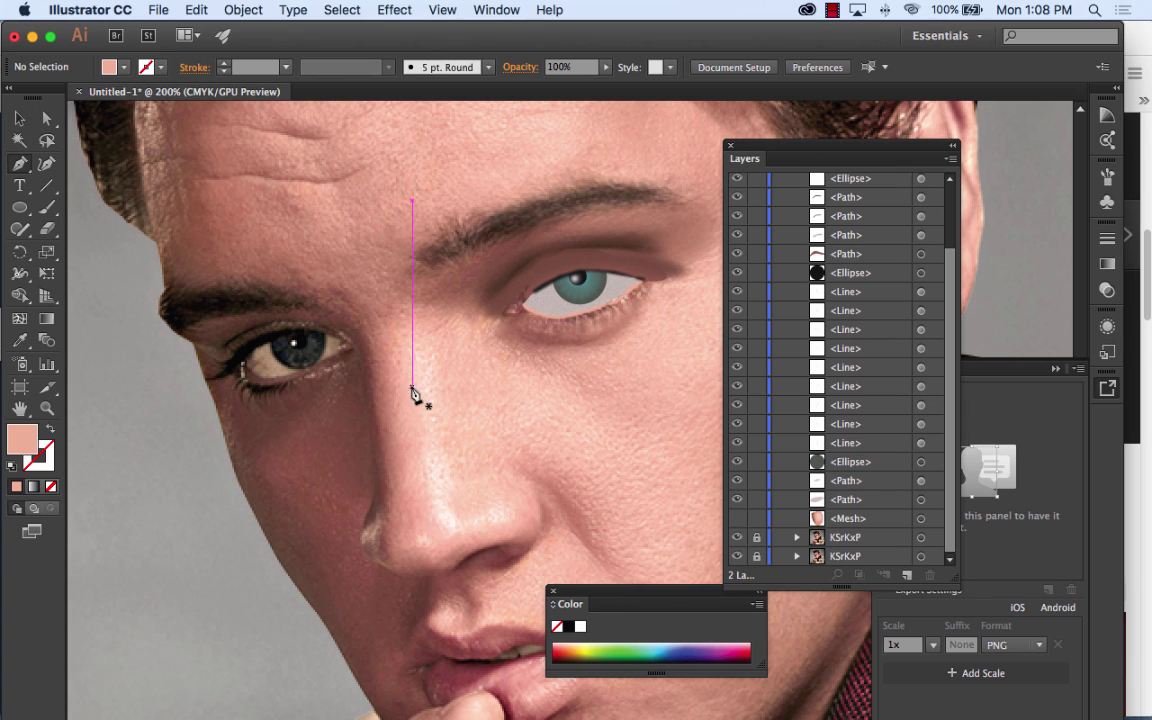
pyautogui.click(319, 316)
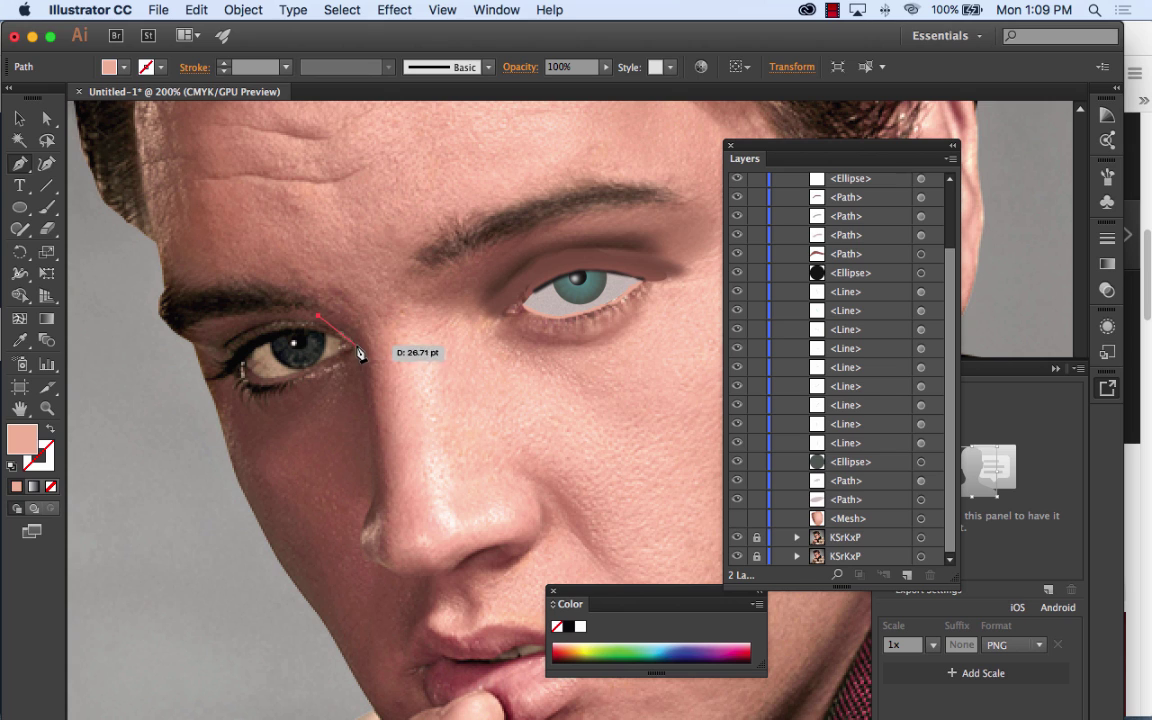
pyautogui.moveTo(357, 346); pyautogui.dragTo(364, 359)
pyautogui.moveTo(320, 317); pyautogui.dragTo(327, 307)
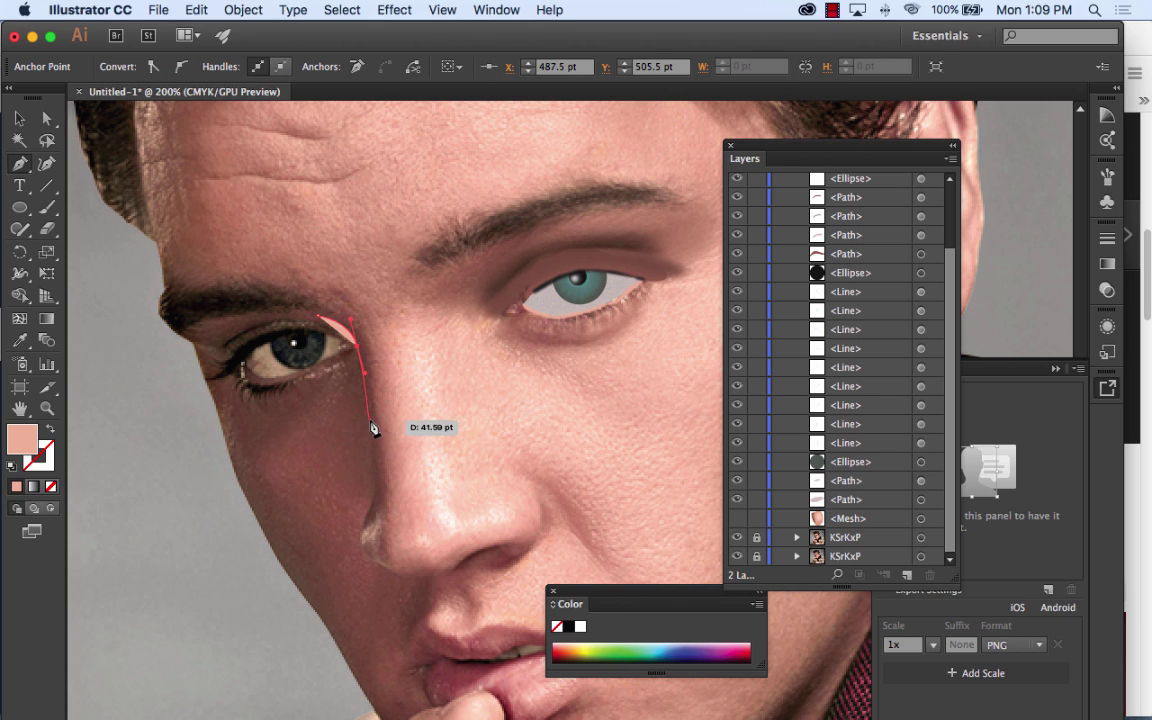
pyautogui.moveTo(370, 420); pyautogui.dragTo(370, 430)
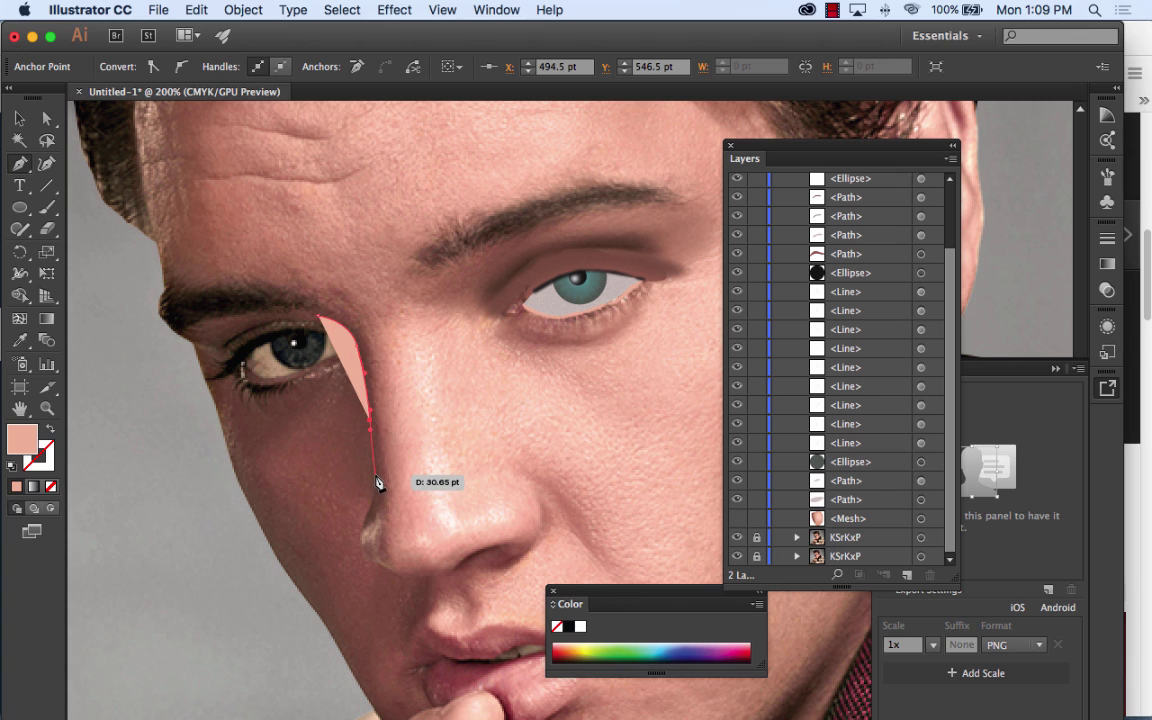
pyautogui.moveTo(375, 474); pyautogui.dragTo(517, 553)
# Step: Continue the outline around the nostril wing, up the lit side and across the bridge between the eyebrows, and close the nose shape
pyautogui.moveTo(510, 553); pyautogui.dragTo(510, 467)
pyautogui.keyDown('super'); pyautogui.click(546, 528); pyautogui.keyUp('super')
pyautogui.moveTo(447, 352); pyautogui.dragTo(463, 355)
pyautogui.click(459, 322)
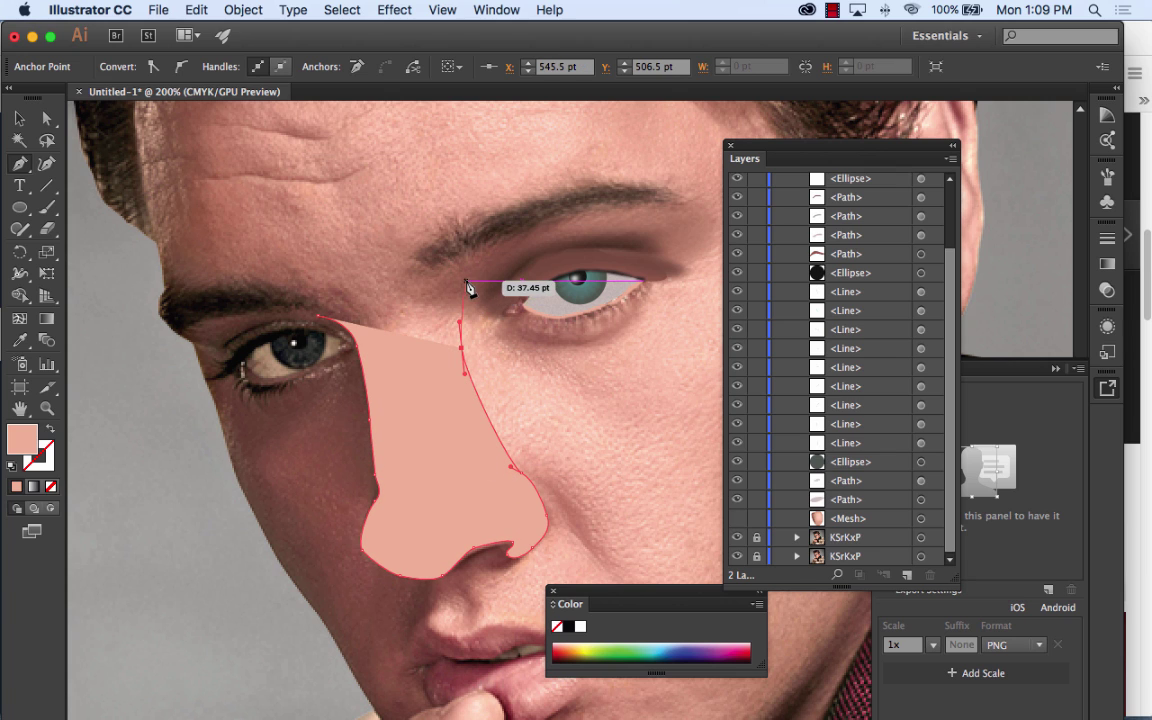
pyautogui.moveTo(444, 298); pyautogui.dragTo(318, 314)
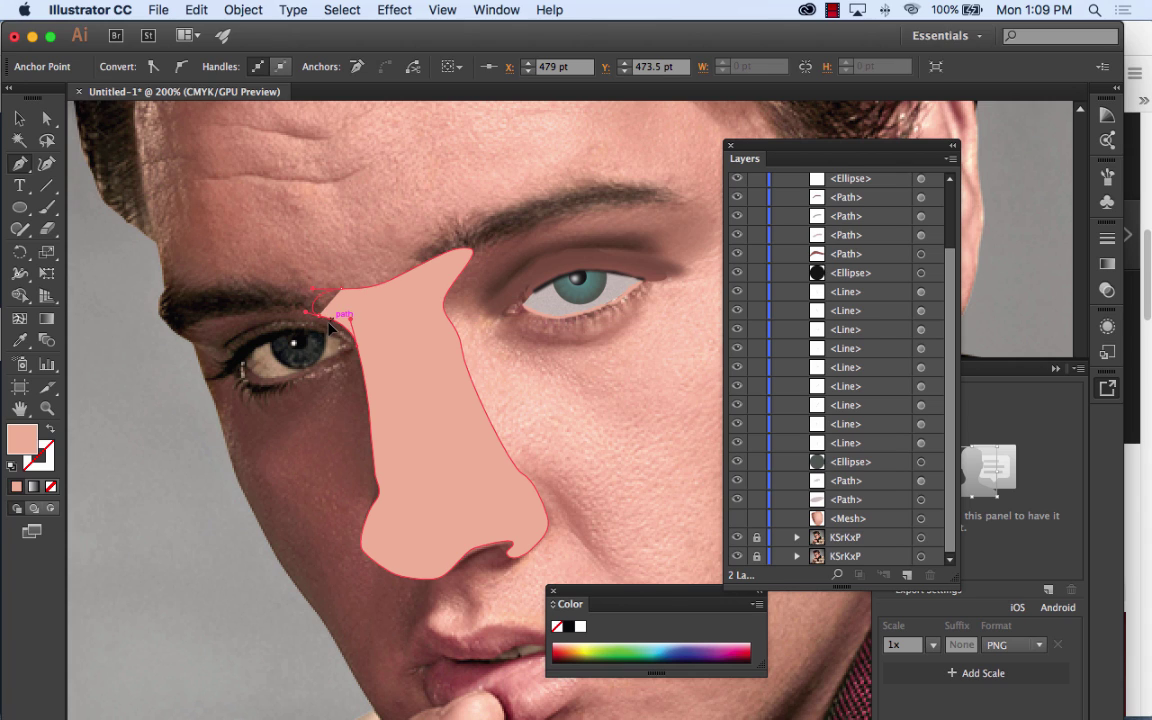
pyautogui.click(349, 319)
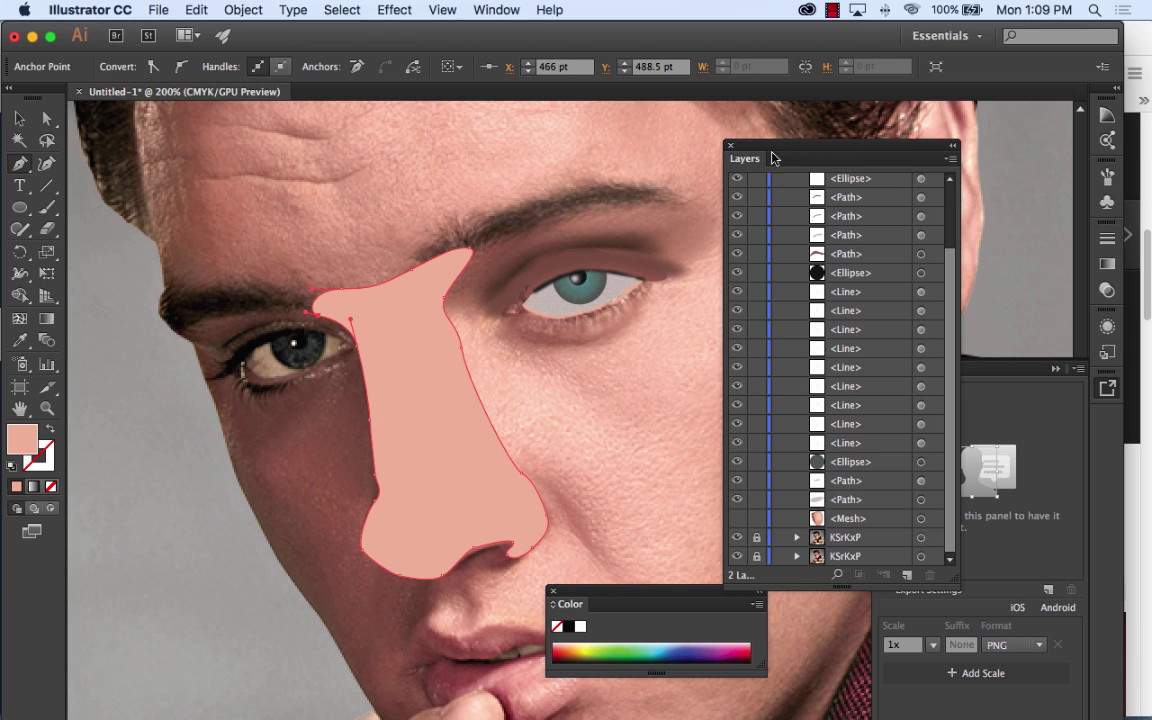
# Step: Collapse Layer 1 and move the layer list clear of the face
pyautogui.moveTo(771, 150); pyautogui.dragTo(749, 143)
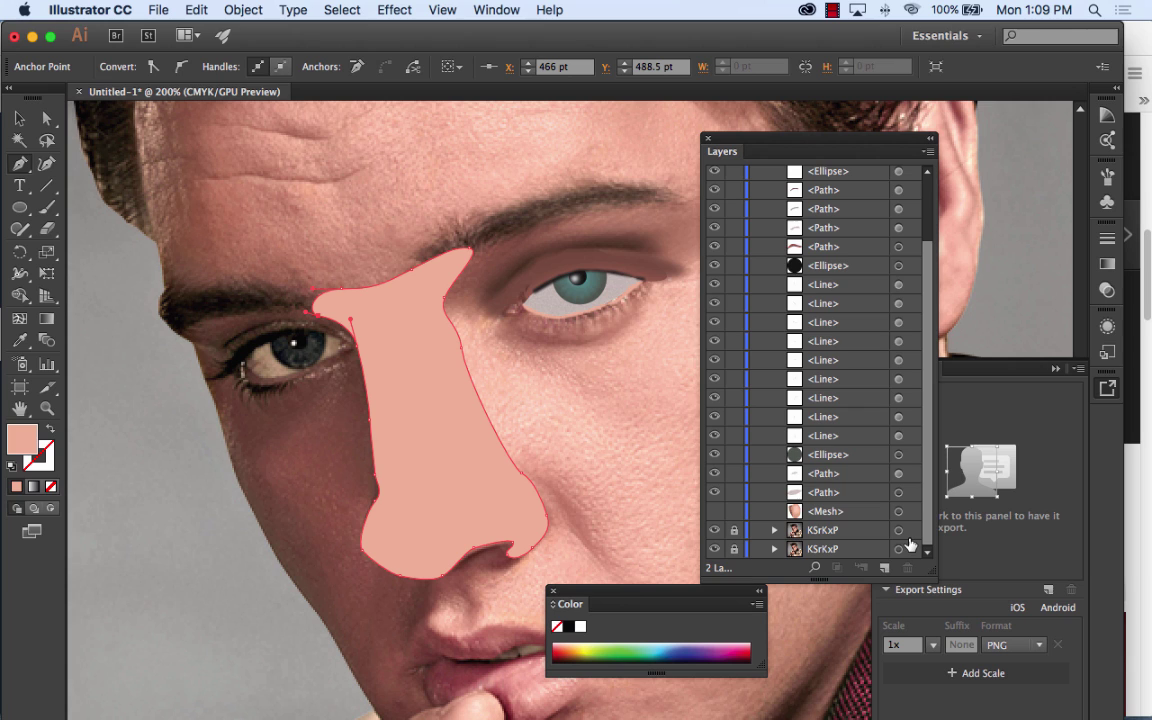
pyautogui.scroll(2, 835, 312)
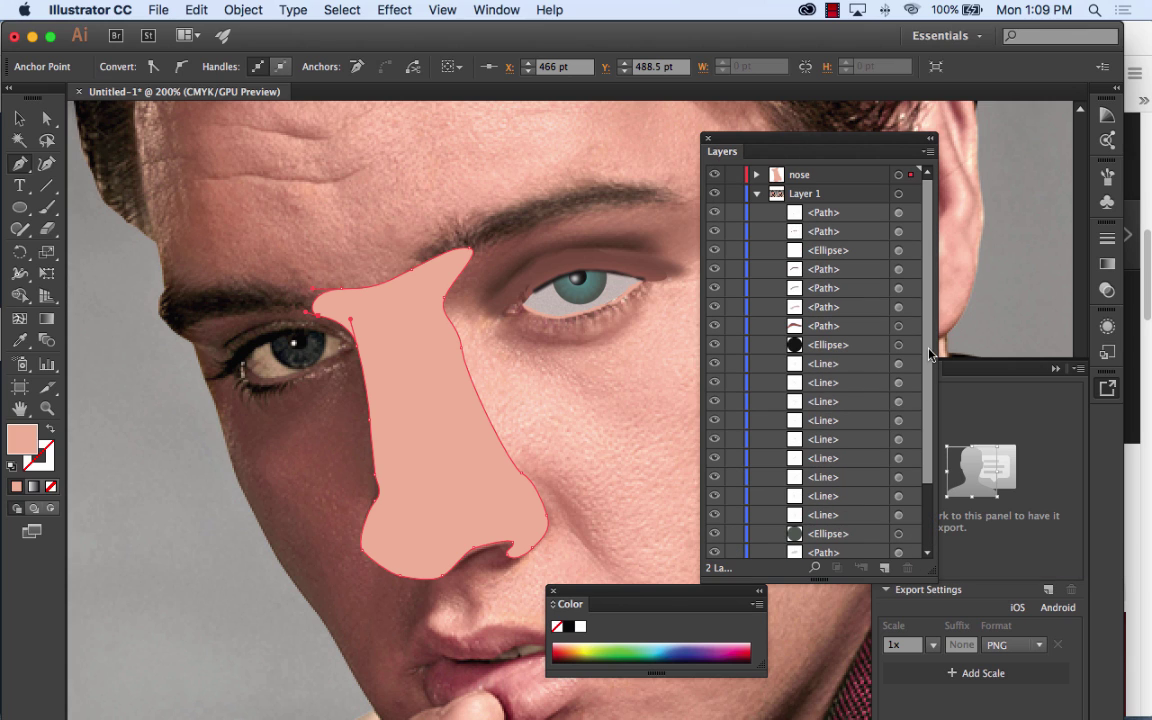
pyautogui.click(756, 193)
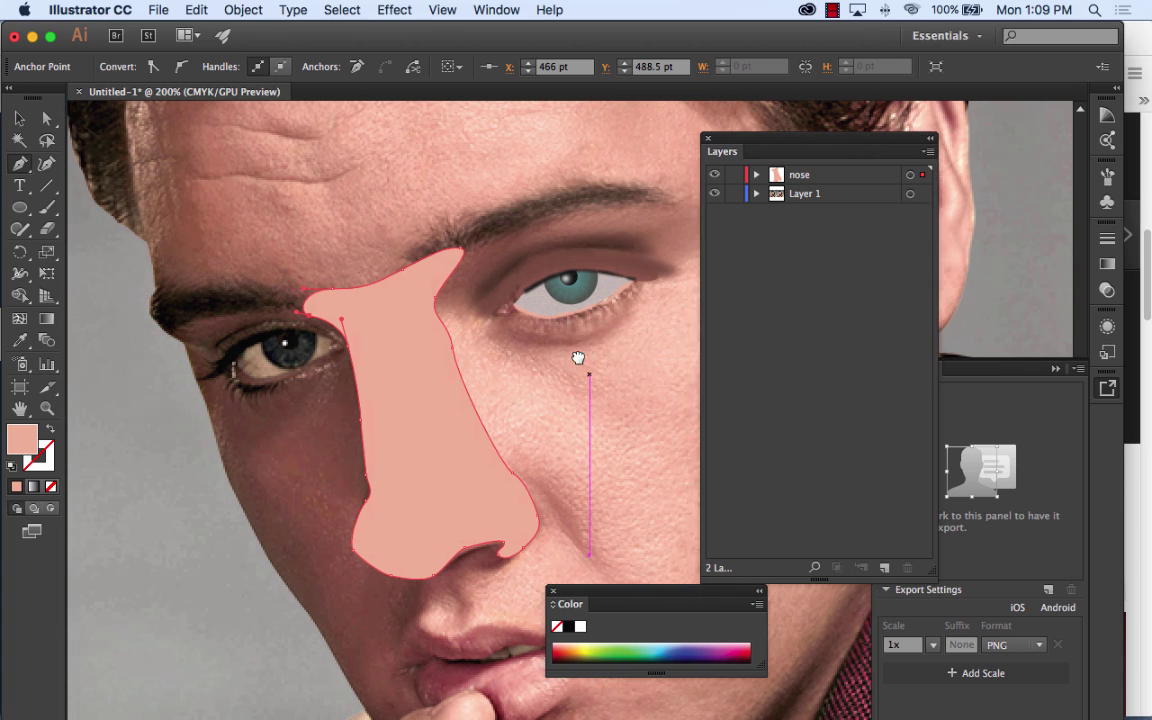
pyautogui.hscroll(5, 577, 300)
pyautogui.scroll(-2, 577, 300)
pyautogui.moveTo(886, 524); pyautogui.dragTo(886, 519)
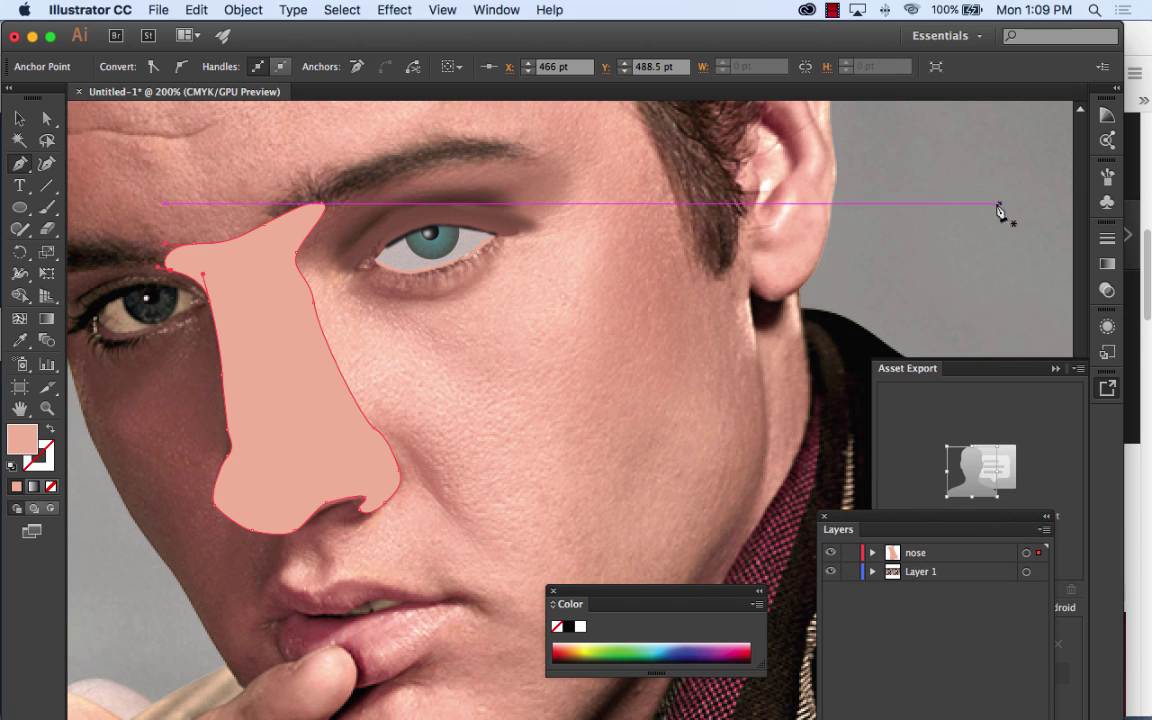
# Step: Deselect the nose shape, expand Layer 1 and unlock both KSrKxP photo groups
pyautogui.moveTo(1003, 211); pyautogui.dragTo(355, 234)
pyautogui.moveTo(775, 253); pyautogui.dragTo(381, 318)
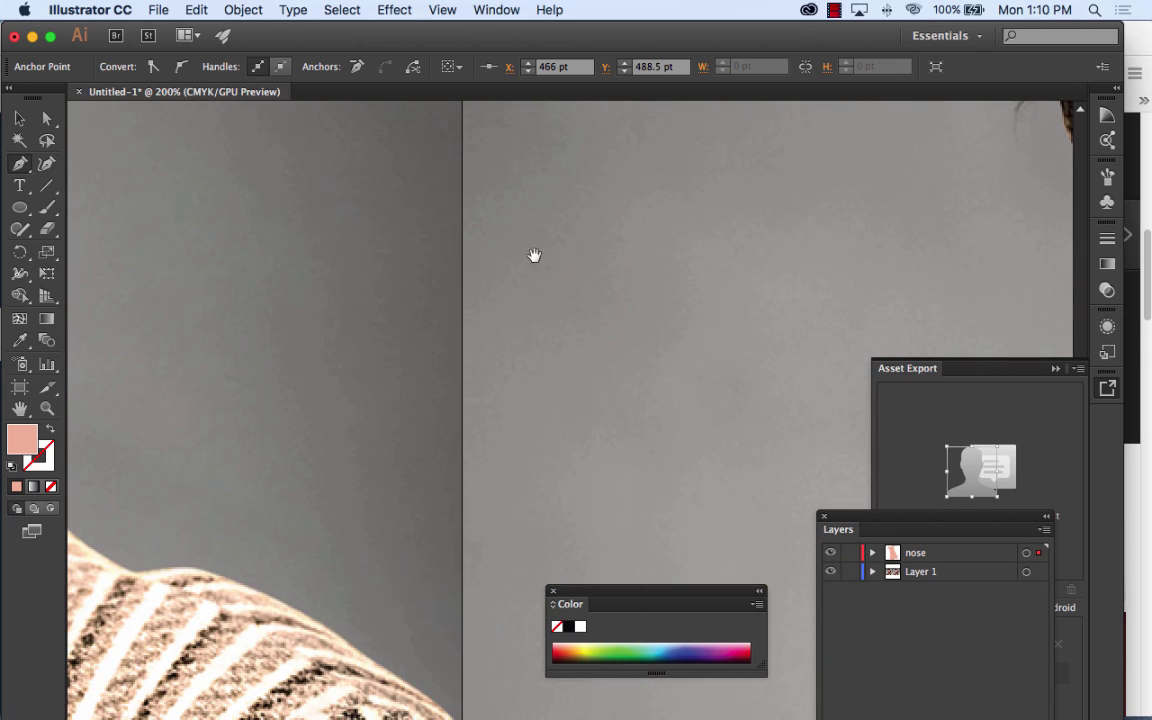
pyautogui.click(19, 118)
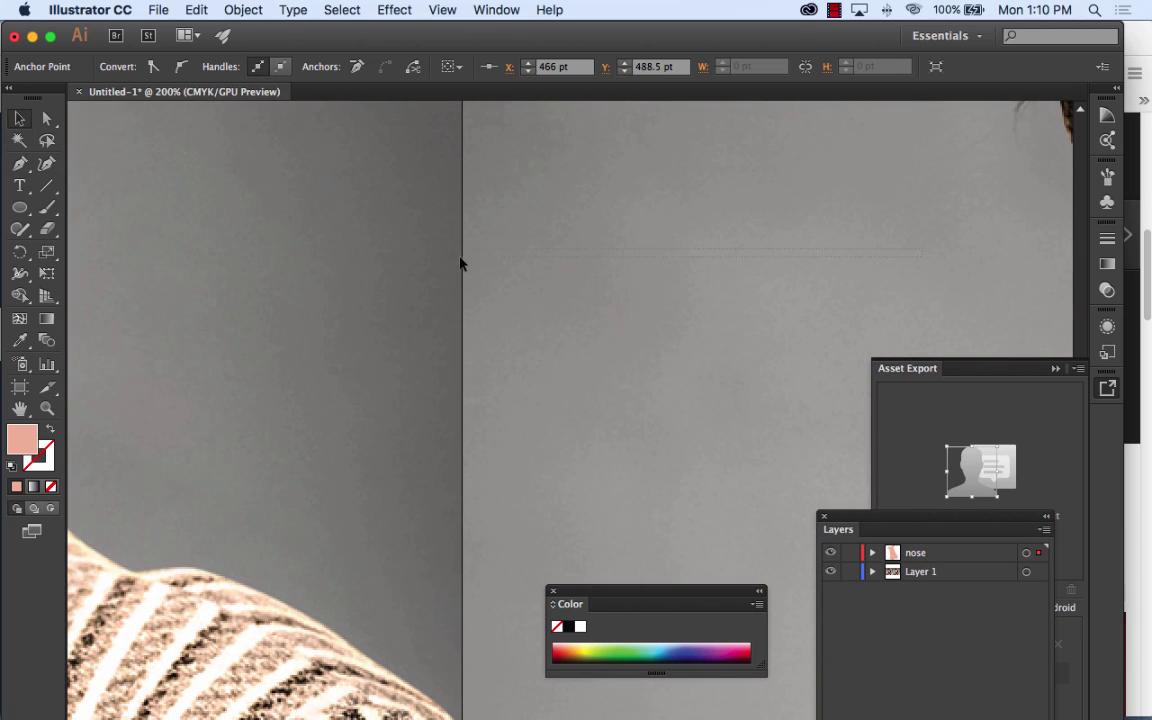
pyautogui.click(669, 269)
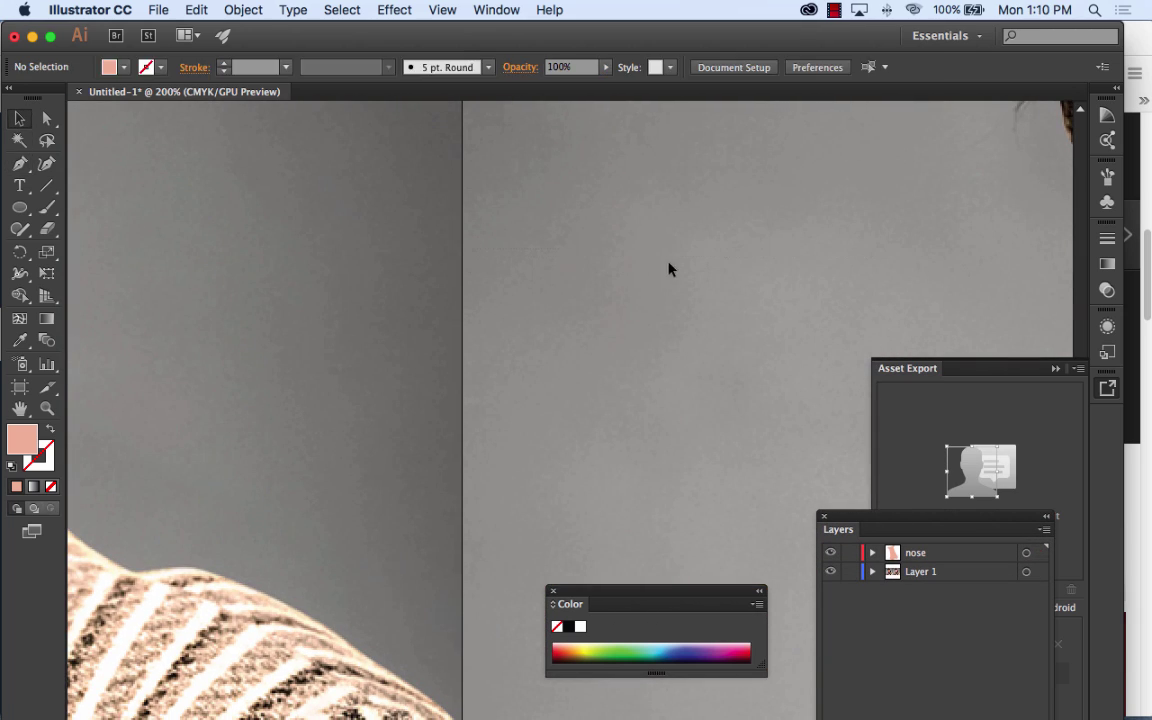
pyautogui.click(871, 572)
pyautogui.moveTo(864, 518); pyautogui.dragTo(706, 175)
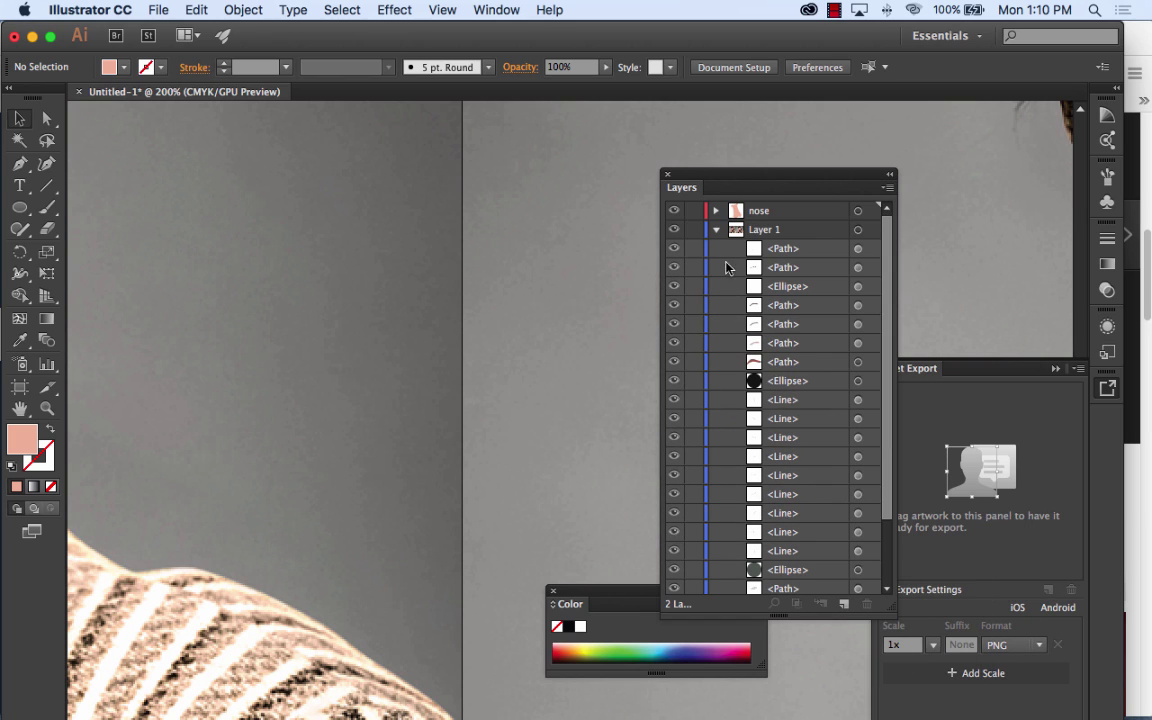
pyautogui.scroll(-4, 880, 450)
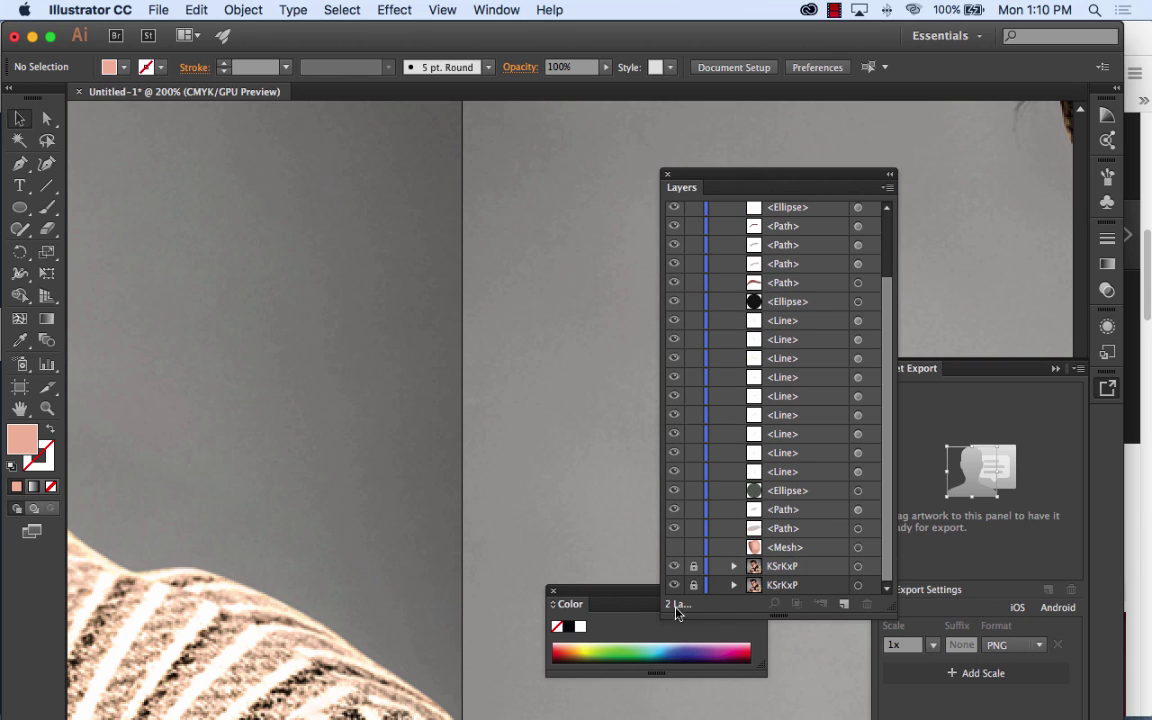
pyautogui.click(692, 567)
pyautogui.click(691, 585)
# Step: Move the second copy of the portrait photo so its edge overlaps the ear side of the traced face
pyautogui.moveTo(536, 384); pyautogui.dragTo(696, 391)
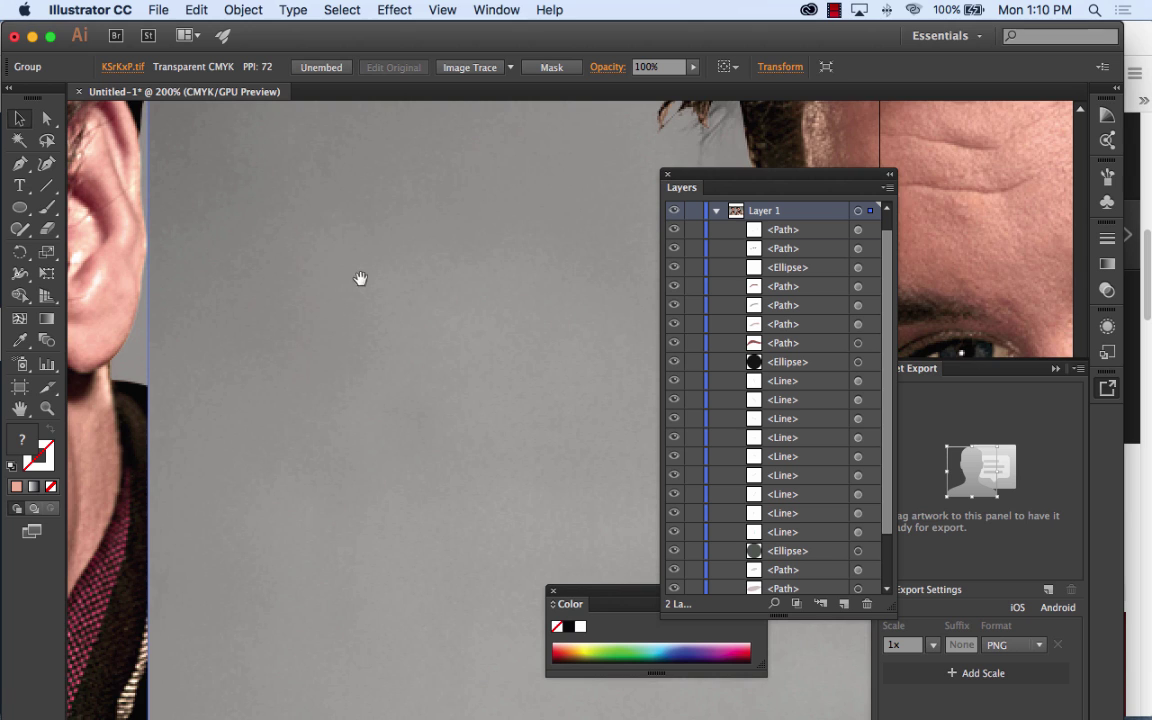
pyautogui.moveTo(360, 278); pyautogui.dragTo(708, 287)
pyautogui.moveTo(1005, 246); pyautogui.dragTo(826, 252)
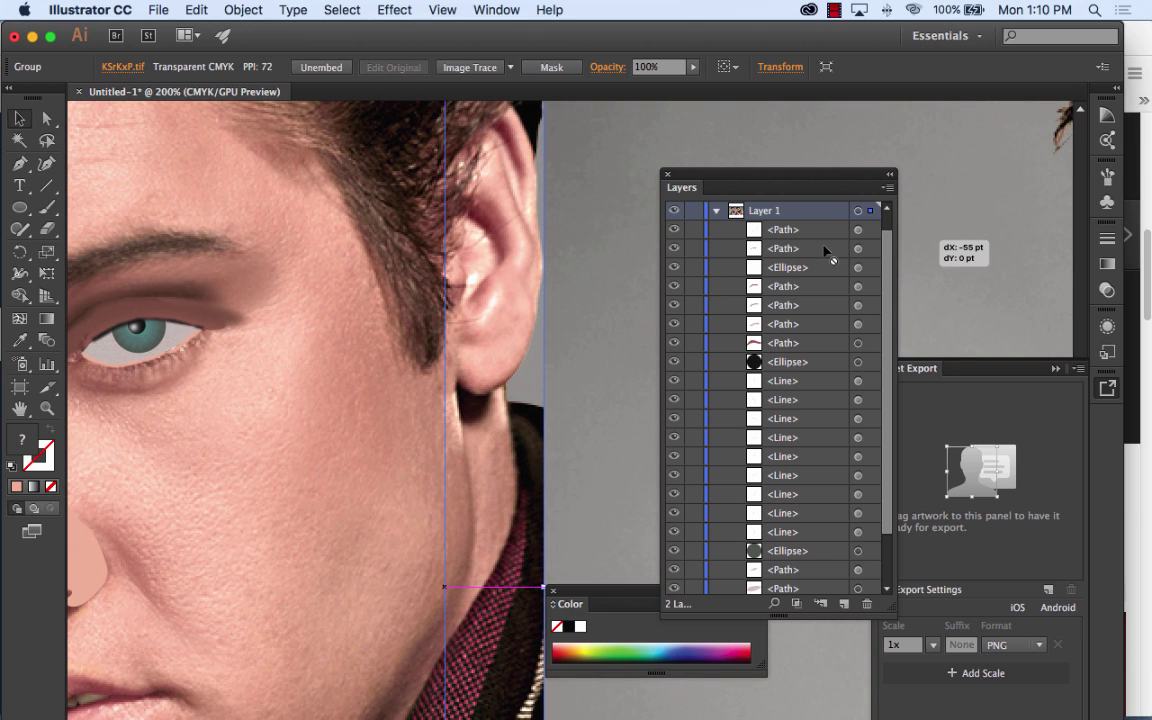
pyautogui.moveTo(731, 262); pyautogui.dragTo(522, 213)
pyautogui.moveTo(481, 260); pyautogui.dragTo(553, 239)
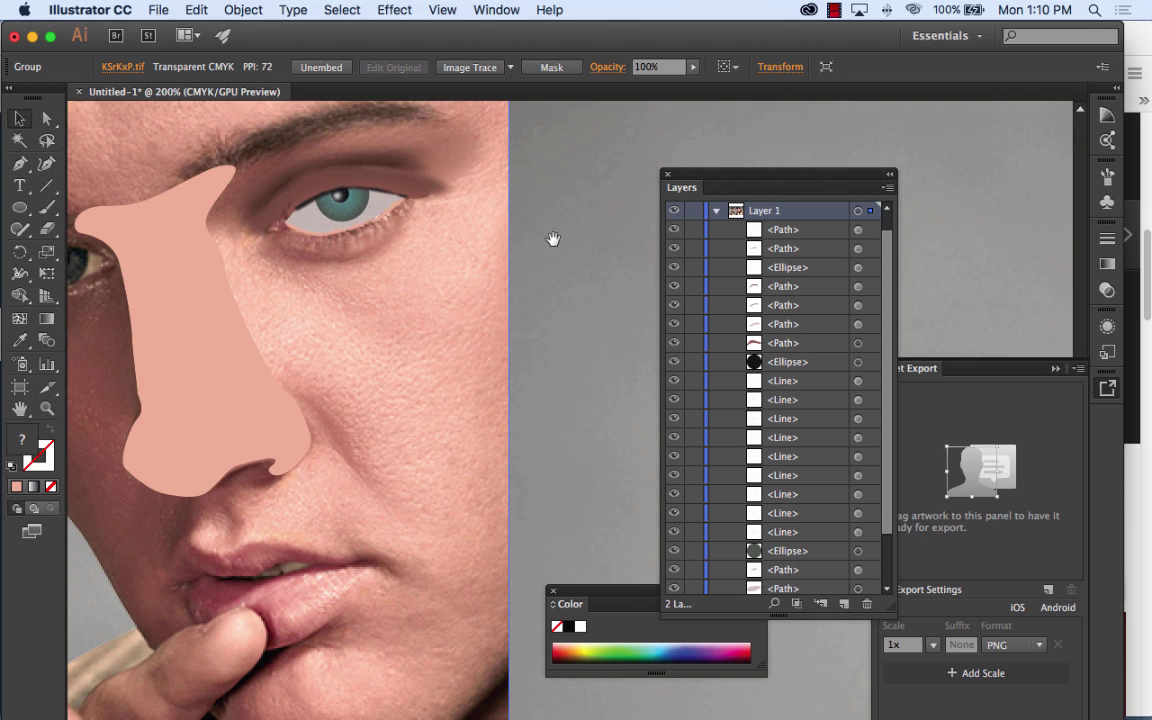
# Step: Arrange the workspace at 100% zoom with both portraits in view, Asset Export collapsed and the layer list between the faces
pyautogui.moveTo(705, 185); pyautogui.dragTo(777, 520)
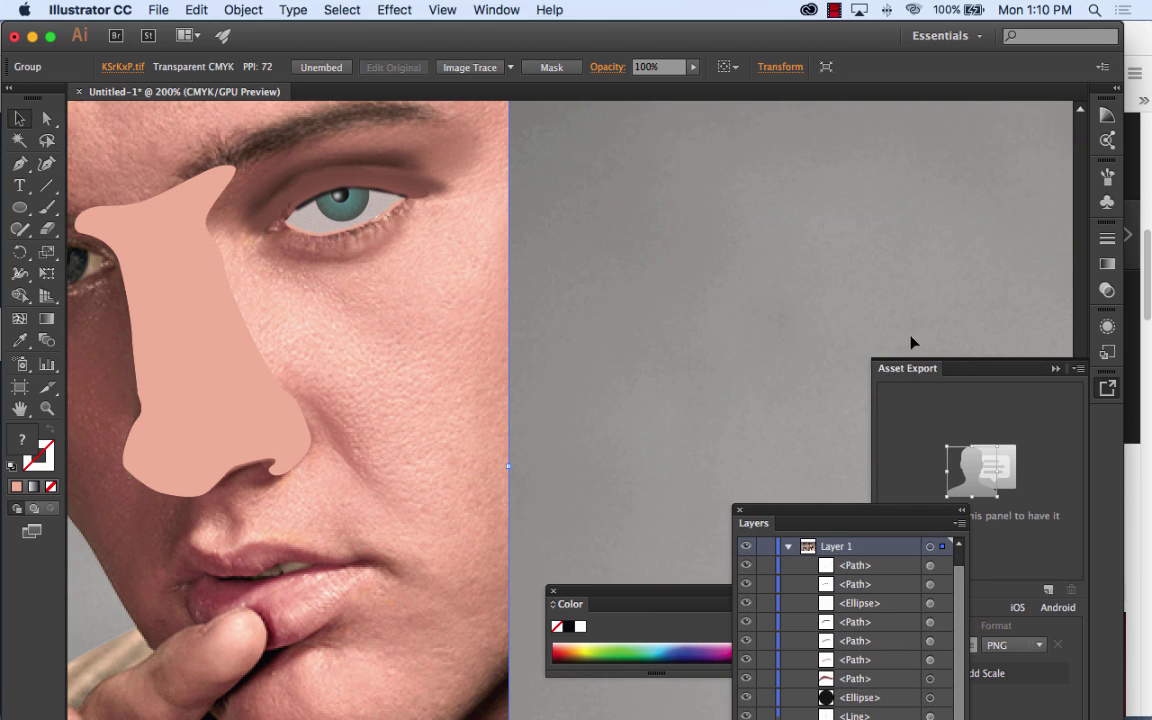
pyautogui.press('super+minus')
pyautogui.press('super+minus')
pyautogui.moveTo(676, 373); pyautogui.dragTo(489, 327)
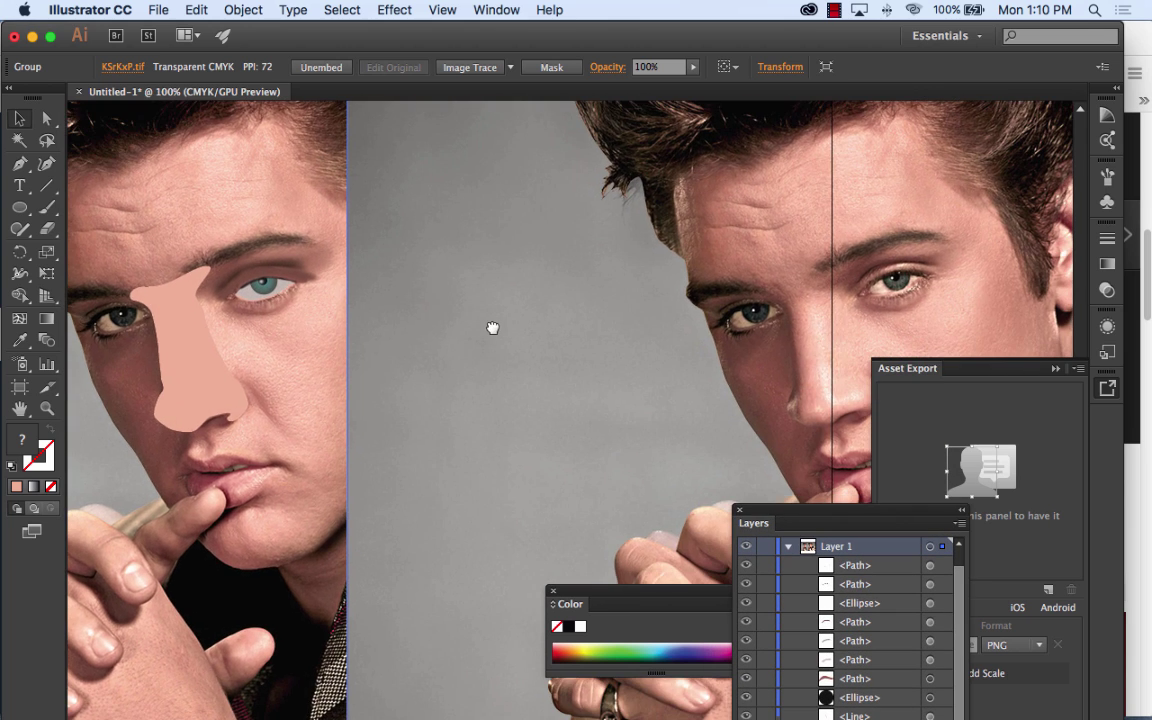
pyautogui.click(1056, 369)
pyautogui.moveTo(785, 515); pyautogui.dragTo(520, 221)
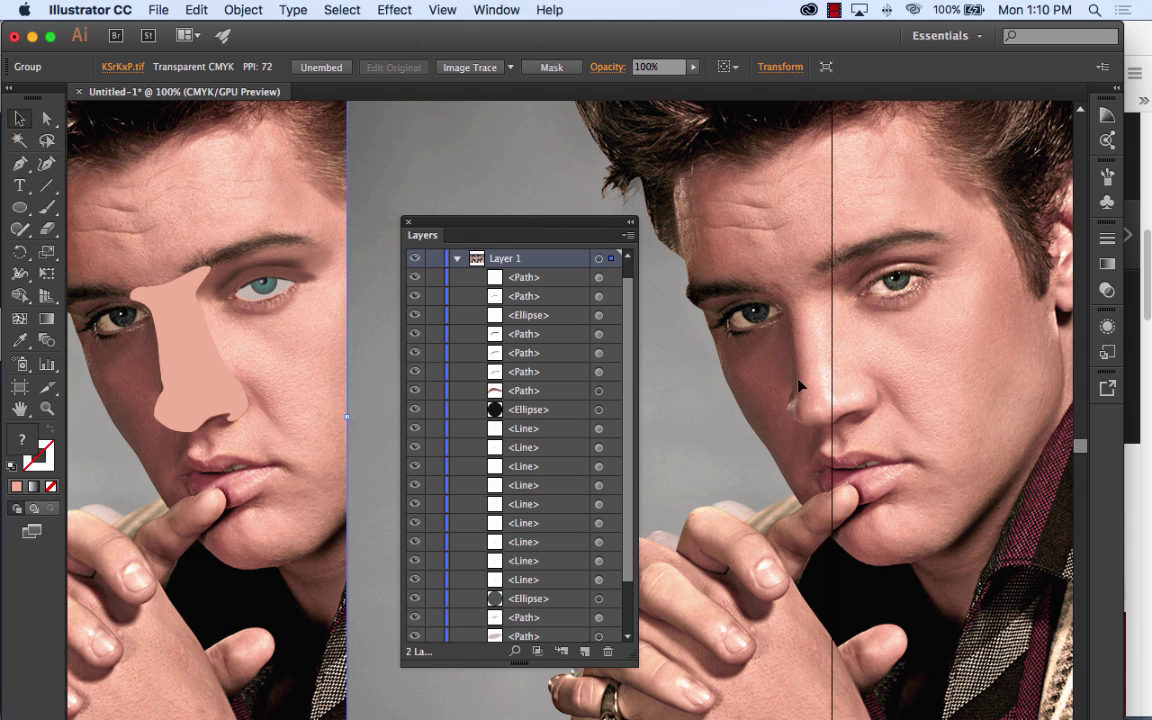
# Step: Turn the nose shape into a gradient mesh with a point on the shaded side of the bridge, and adjust its vertical mesh line
pyautogui.click(19, 318)
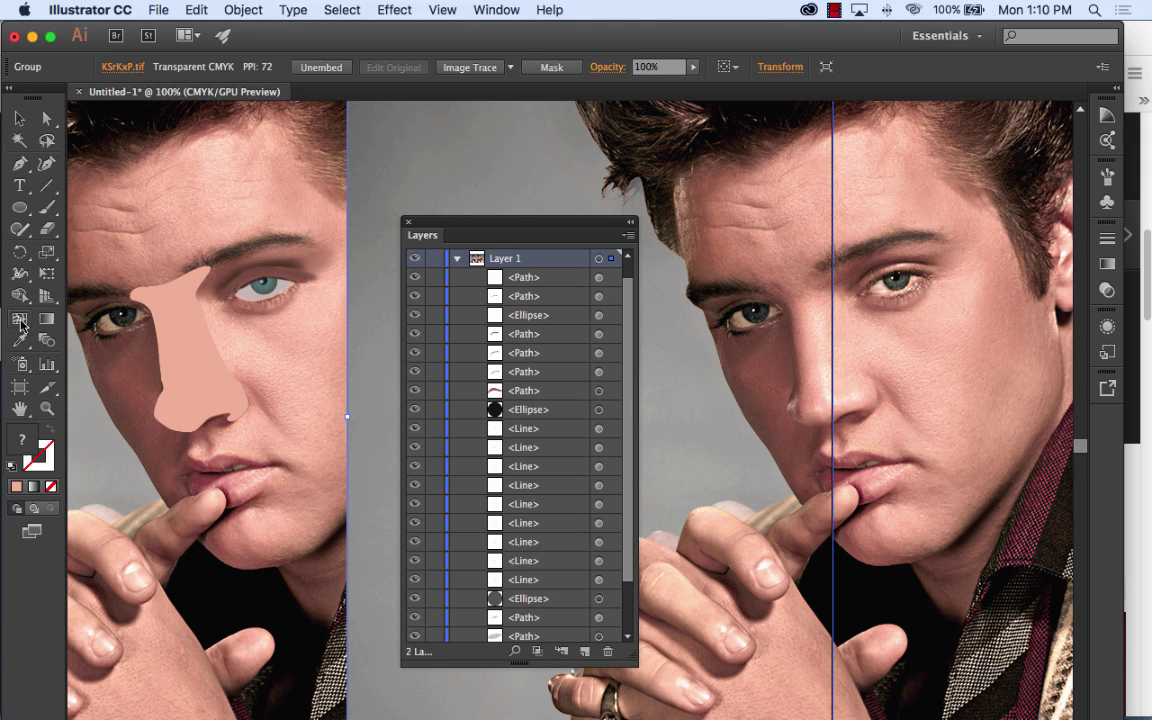
pyautogui.click(169, 352)
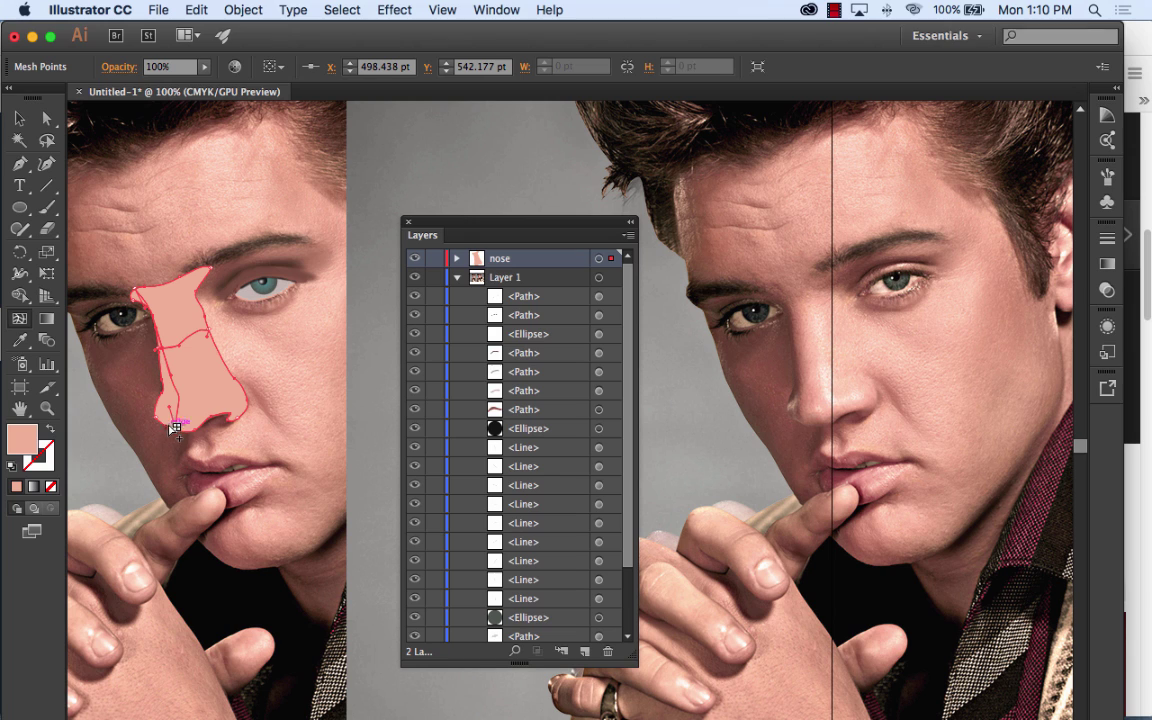
pyautogui.click(46, 118)
pyautogui.moveTo(146, 313)
pyautogui.mouseDown()
pyautogui.moveTo(193, 302)
pyautogui.moveTo(155, 316)
pyautogui.mouseUp()
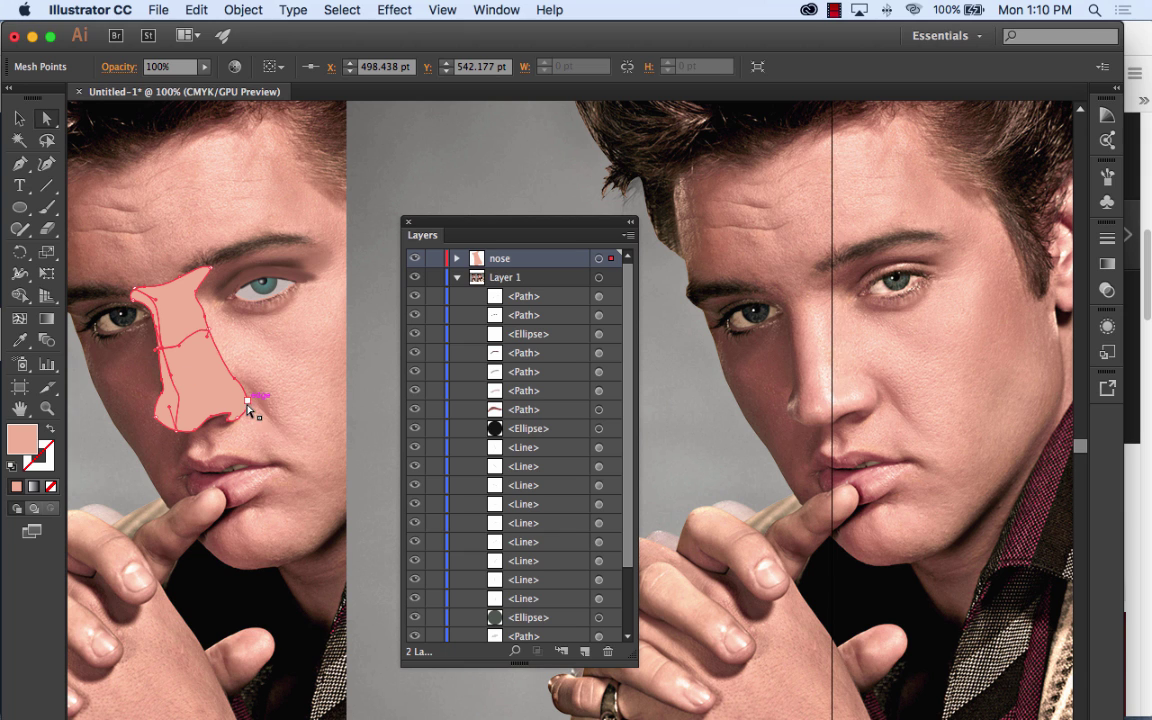
pyautogui.moveTo(166, 356); pyautogui.dragTo(172, 360)
# Step: Color the selected nose mesh point with a dark brown sampled from the skin beside the shadowed eye
pyautogui.press('super+equal')
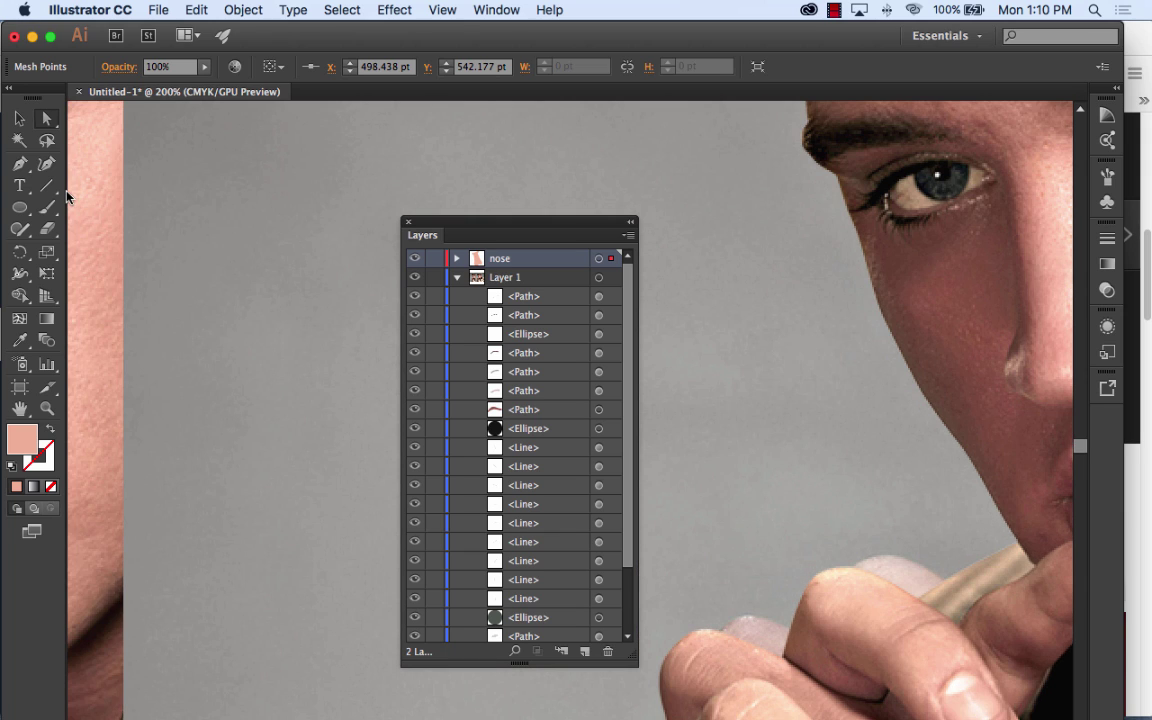
pyautogui.hscroll(10, 158, 233)
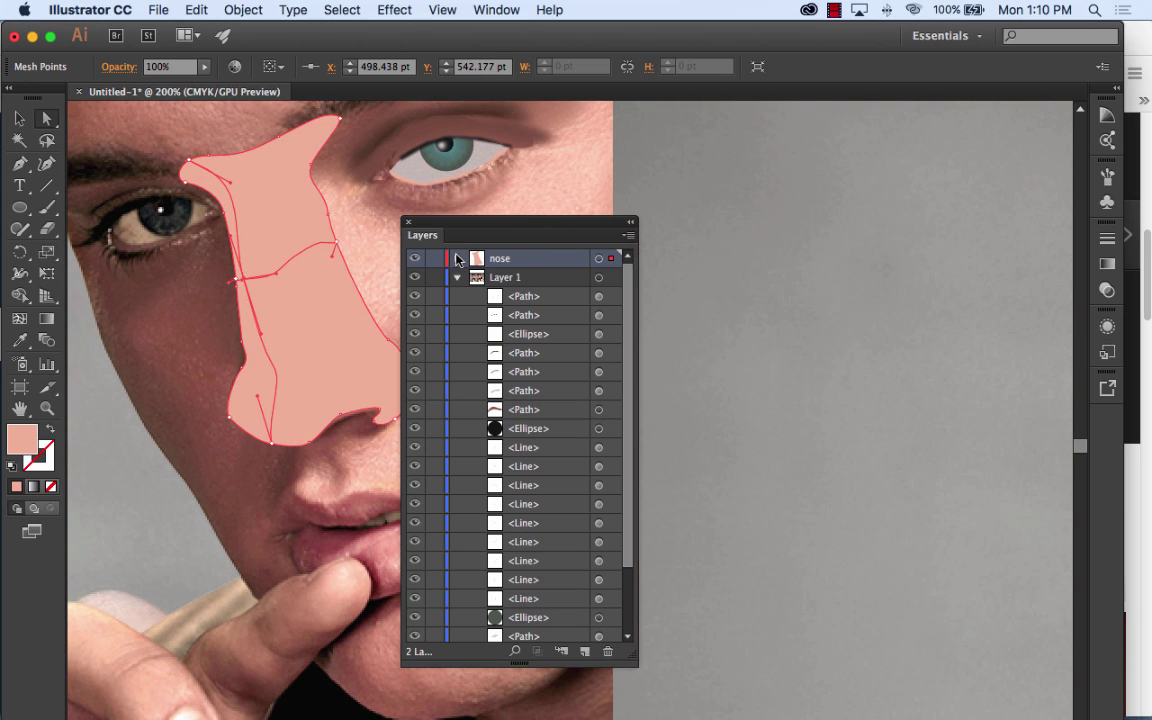
pyautogui.click(19, 340)
pyautogui.click(146, 248)
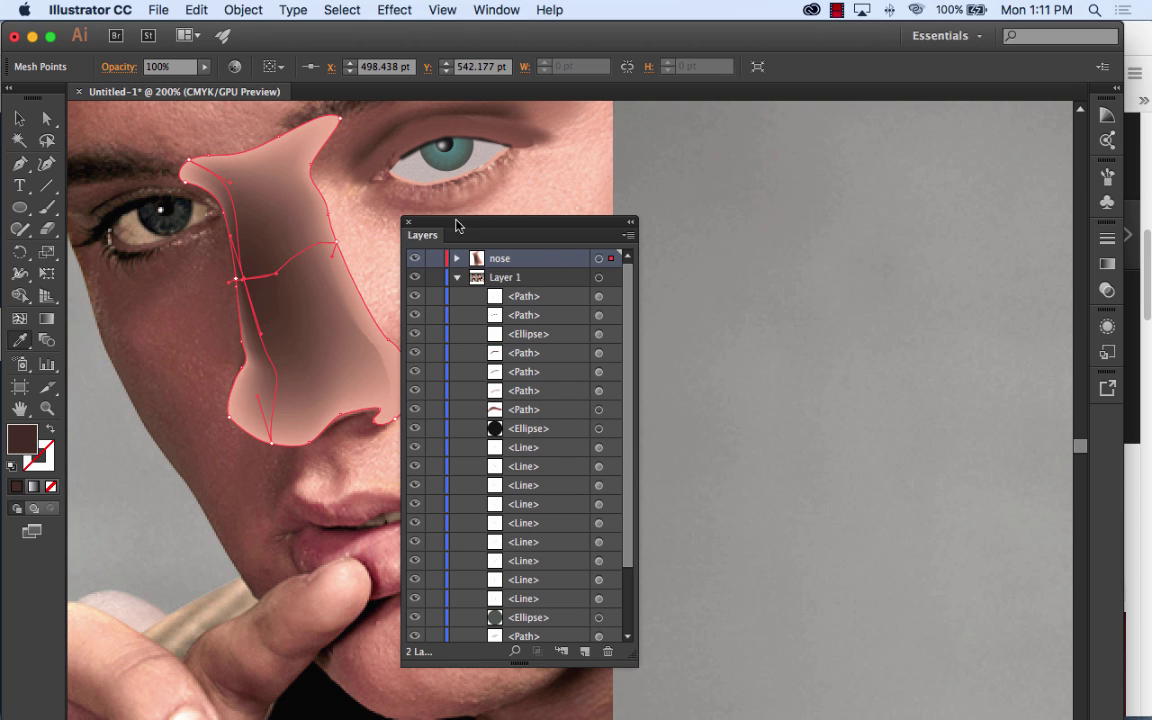
# Step: Clear the layer list off the nose and bend the horizontal mesh line downward at the bridge's lit edge
pyautogui.moveTo(459, 228); pyautogui.dragTo(687, 234)
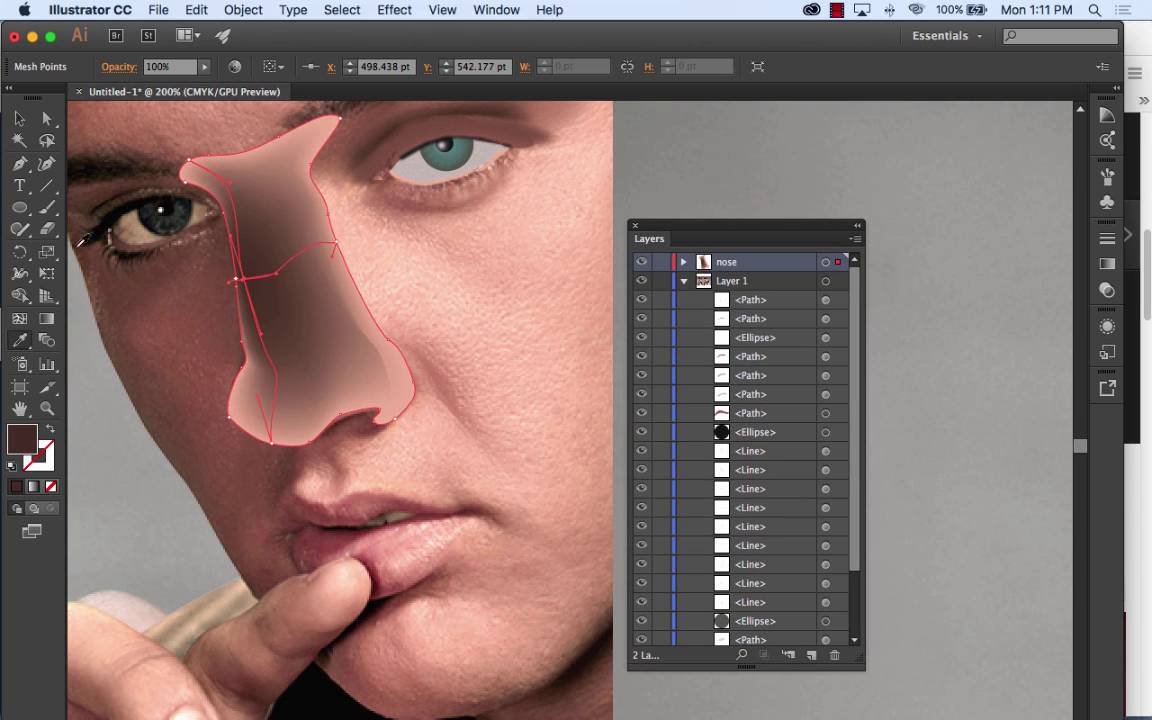
pyautogui.click(47, 118)
pyautogui.moveTo(332, 262)
pyautogui.mouseDown()
pyautogui.moveTo(268, 257)
pyautogui.moveTo(417, 300)
pyautogui.moveTo(334, 290)
pyautogui.moveTo(336, 281)
pyautogui.moveTo(338, 300)
pyautogui.mouseUp()
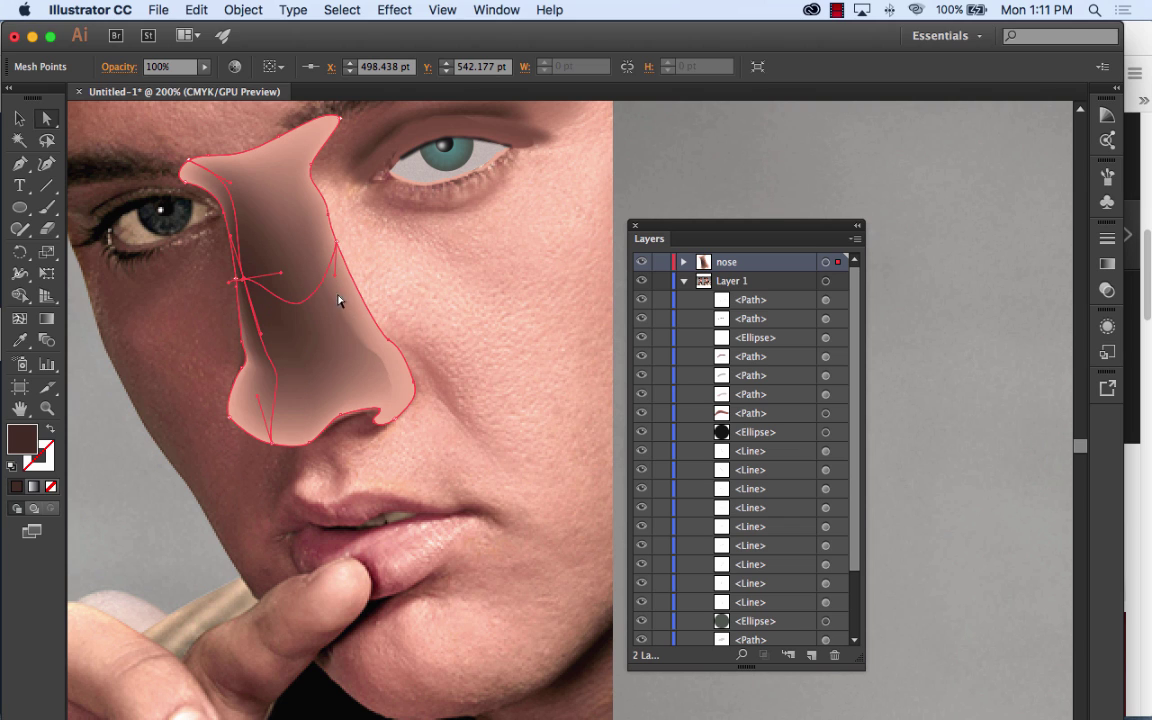
# Step: Delete the whole gradient-mesh nose shape, leaving the nose layer empty
pyautogui.moveTo(390, 421)
pyautogui.mouseDown()
pyautogui.moveTo(381, 405)
pyautogui.moveTo(415, 408)
pyautogui.mouseUp()
pyautogui.click(19, 118)
pyautogui.click(305, 329)
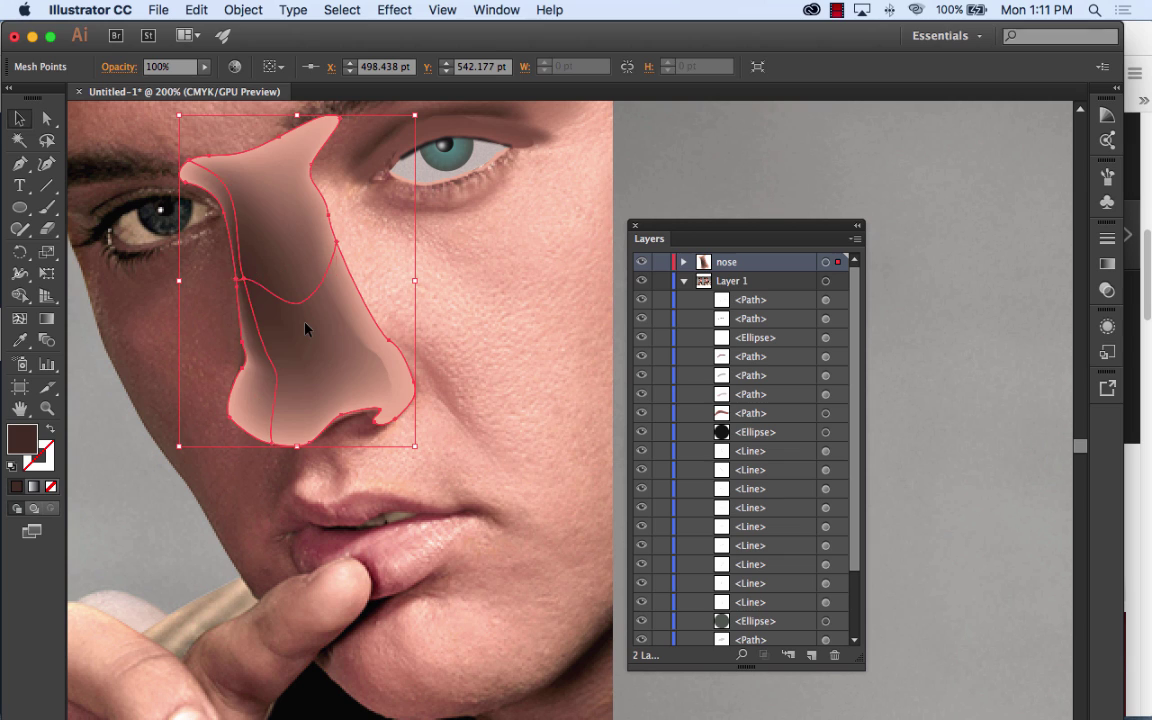
pyautogui.press('Delete')
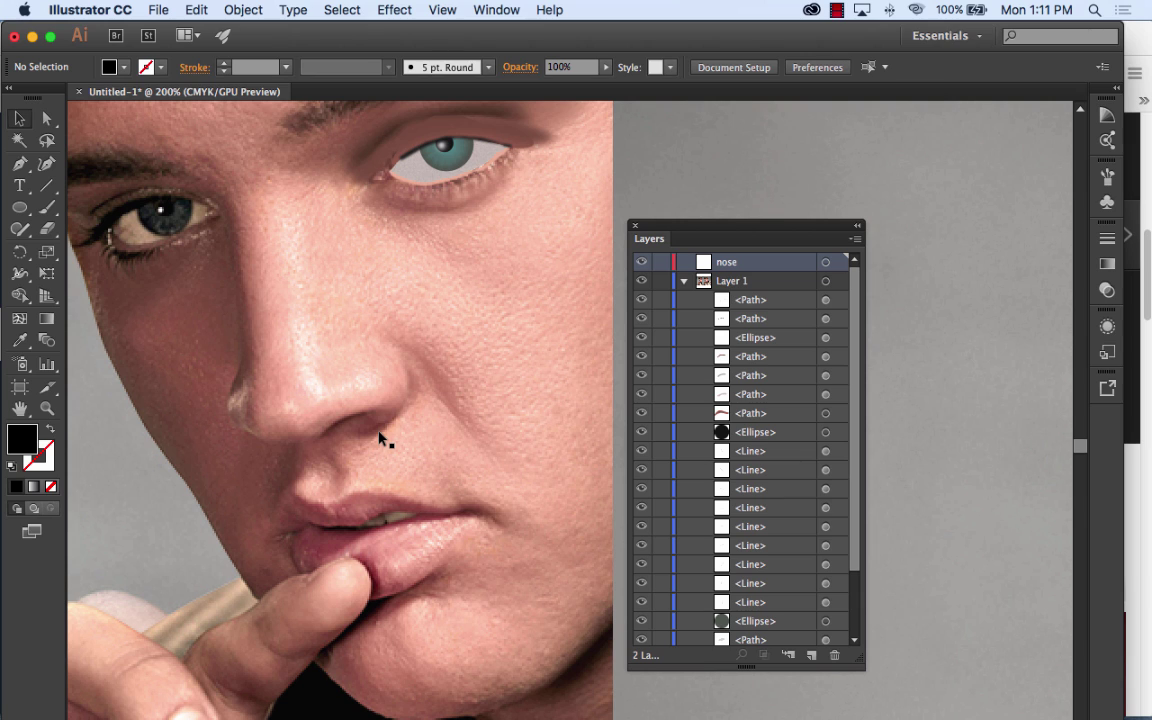
# Step: Draw a closed Pen outline around the nose on the nose layer, from the inner brow ends down the bridge and around the nostrils
pyautogui.click(19, 163)
pyautogui.click(159, 172)
pyautogui.moveTo(213, 193); pyautogui.dragTo(219, 202)
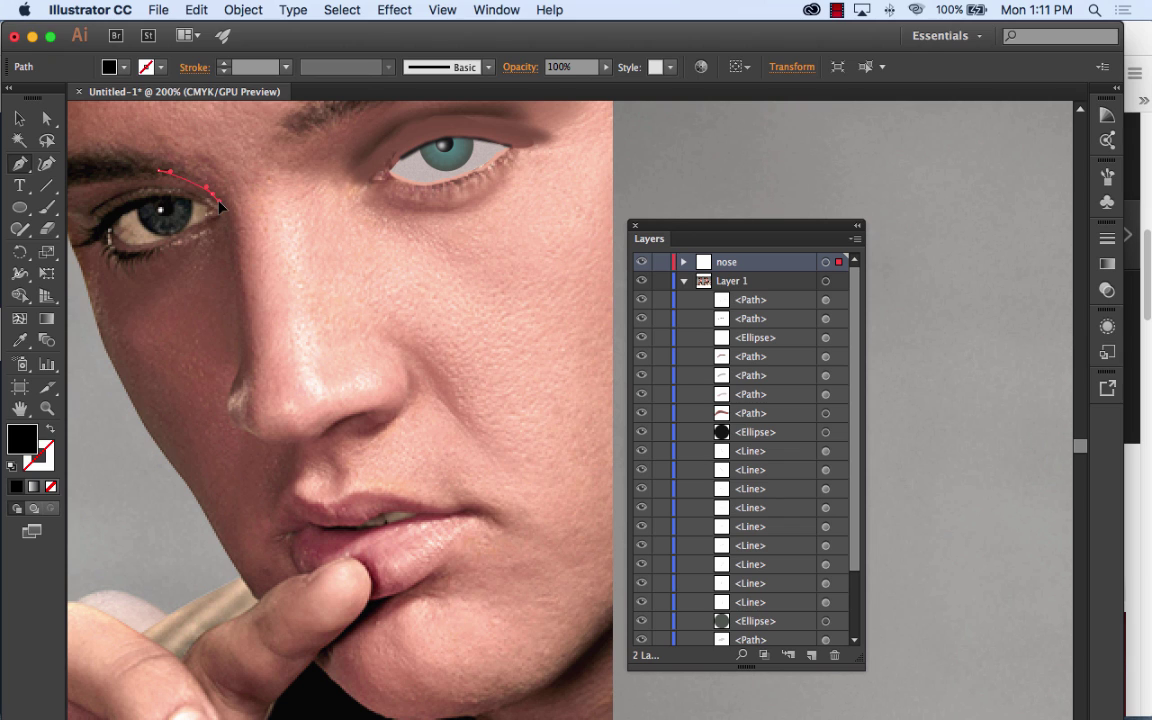
pyautogui.moveTo(232, 271); pyautogui.dragTo(232, 296)
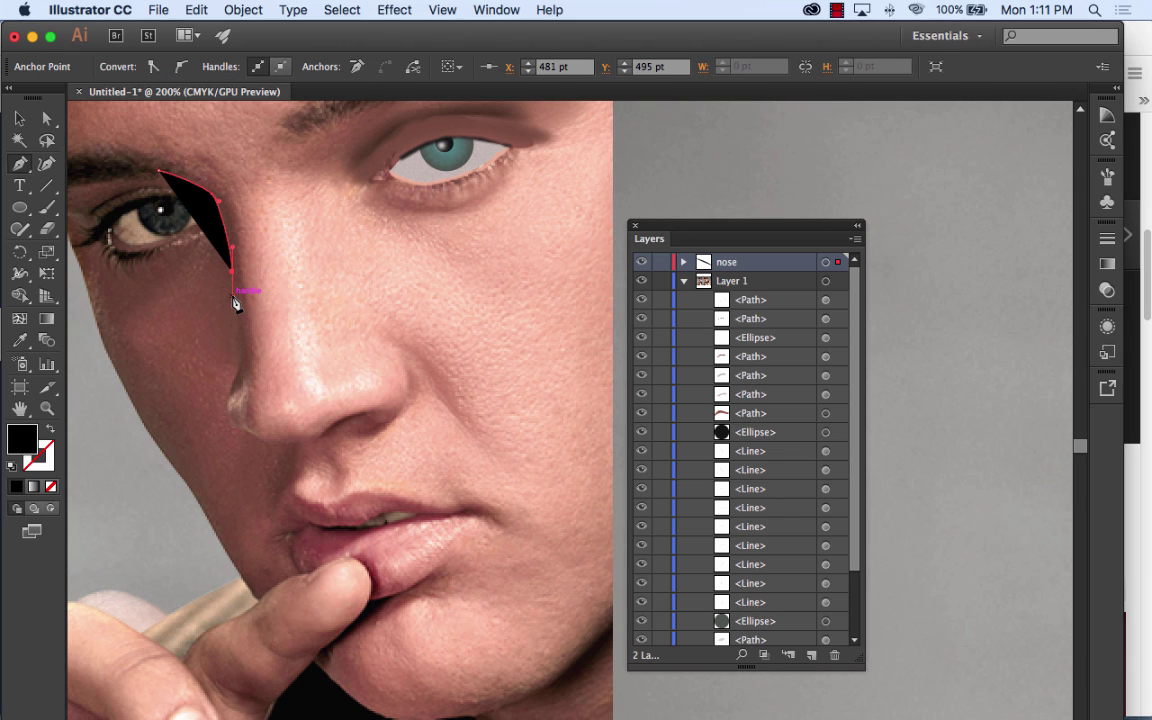
pyautogui.moveTo(242, 355); pyautogui.dragTo(390, 340)
pyautogui.click(372, 331)
pyautogui.moveTo(307, 178)
pyautogui.mouseDown()
pyautogui.moveTo(305, 145)
pyautogui.moveTo(314, 154)
pyautogui.mouseUp()
pyautogui.scroll(2, 309, 121)
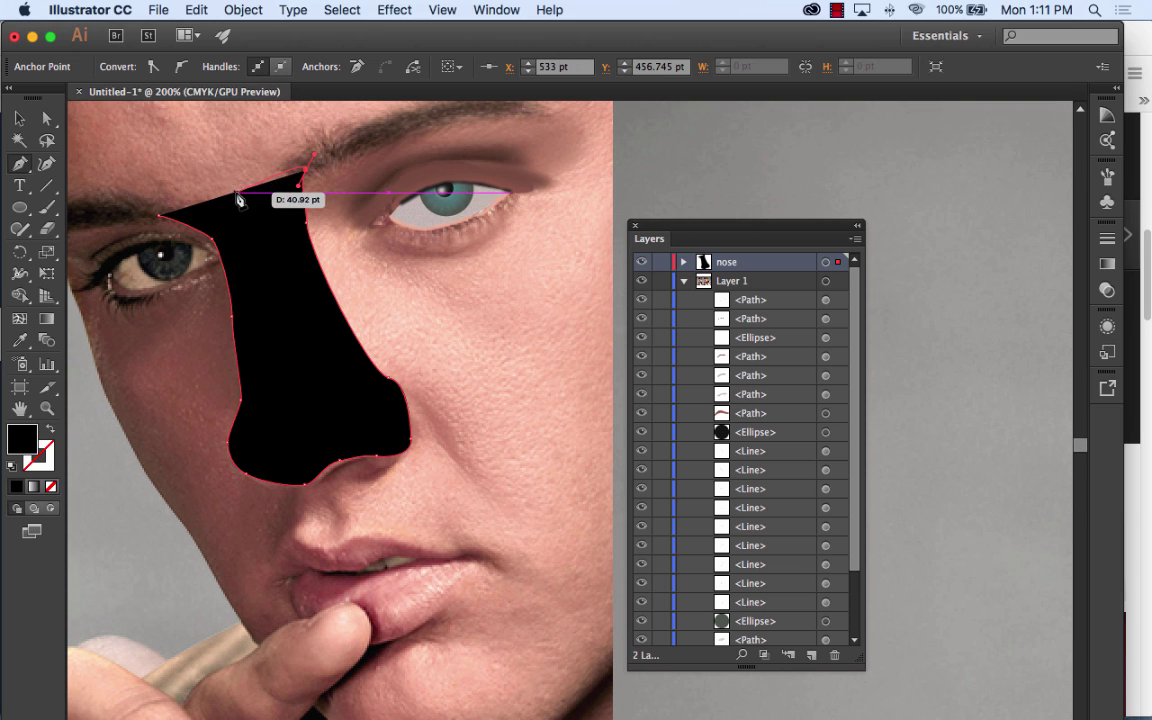
pyautogui.moveTo(160, 215)
pyautogui.mouseDown()
pyautogui.moveTo(165, 253)
pyautogui.moveTo(166, 232)
pyautogui.mouseUp()
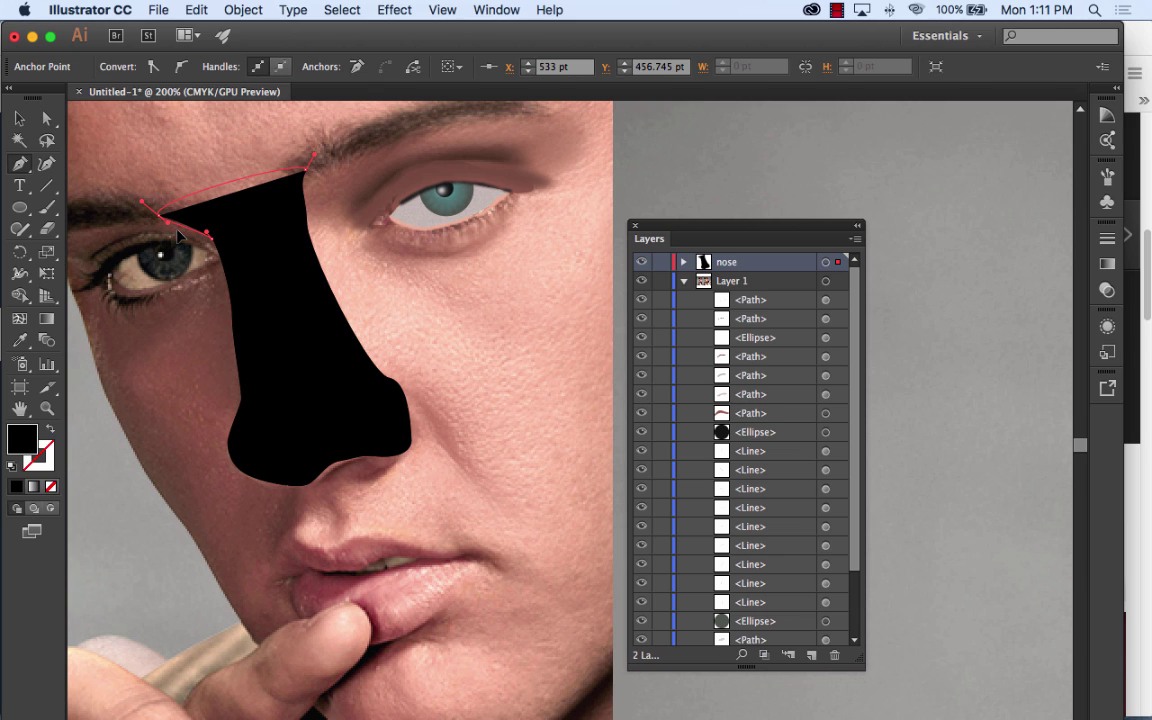
pyautogui.click(19, 118)
pyautogui.press('v')
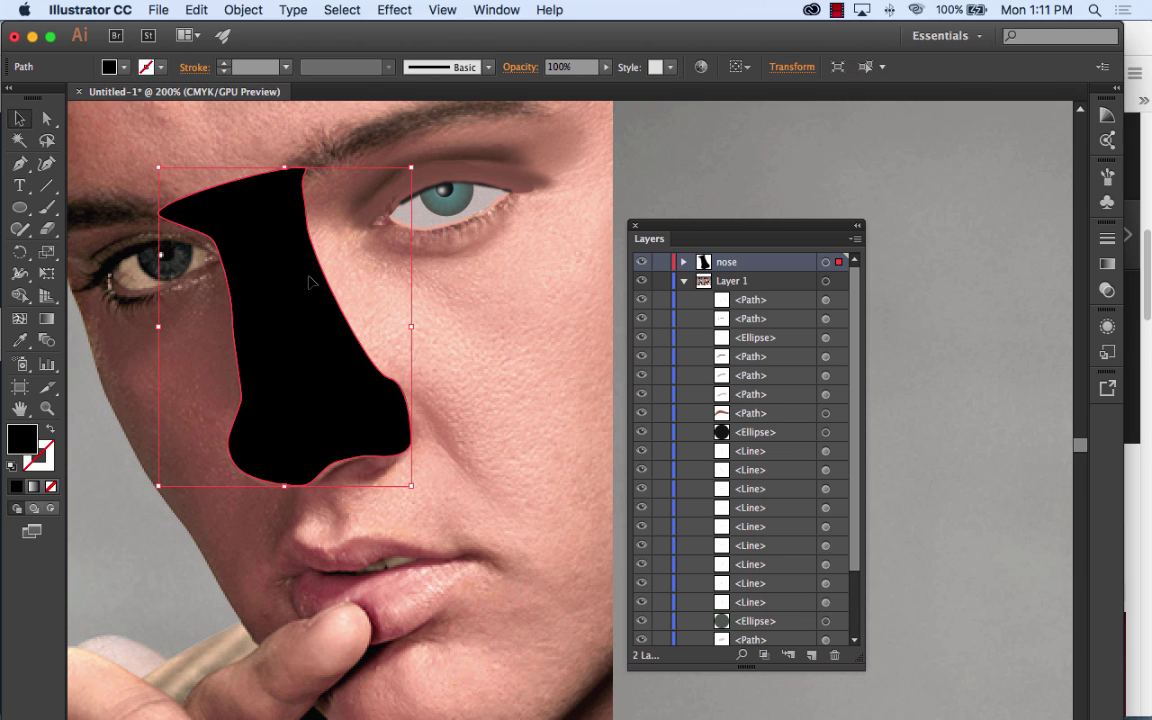
# Step: Fill the nose shape with a medium pink skin tone sampled from the bridge of the reference portrait's nose
pyautogui.hscroll(5, 320, 283)
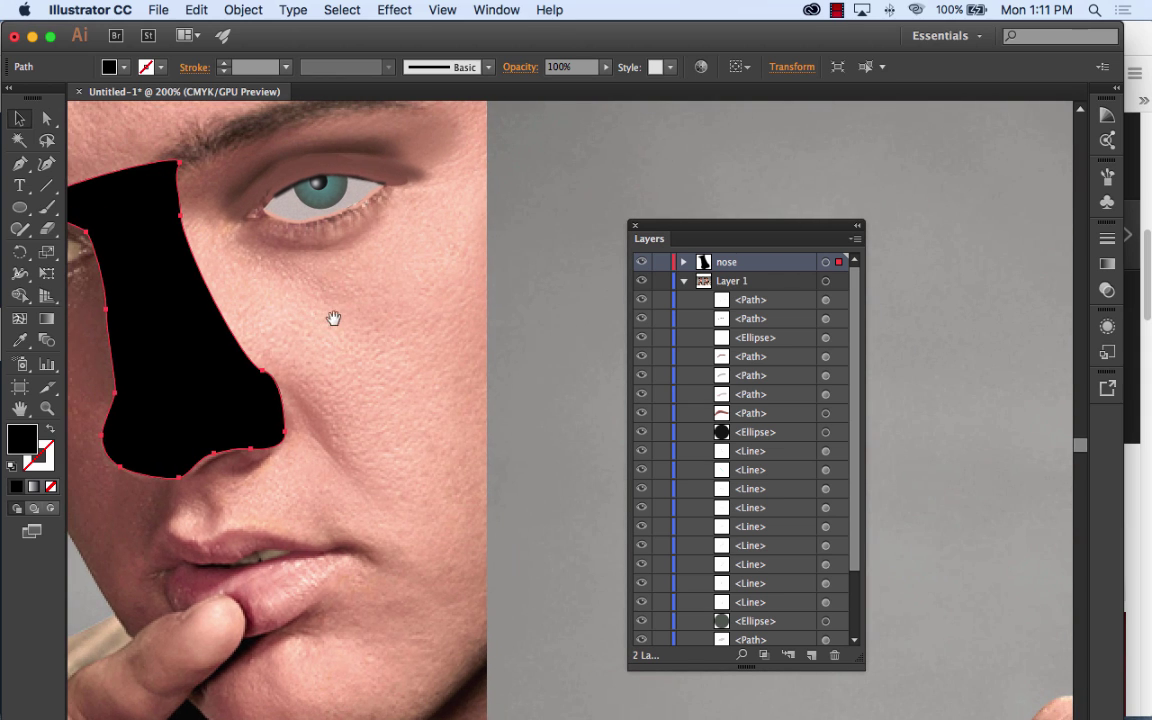
pyautogui.press('super+minus')
pyautogui.press('super+minus')
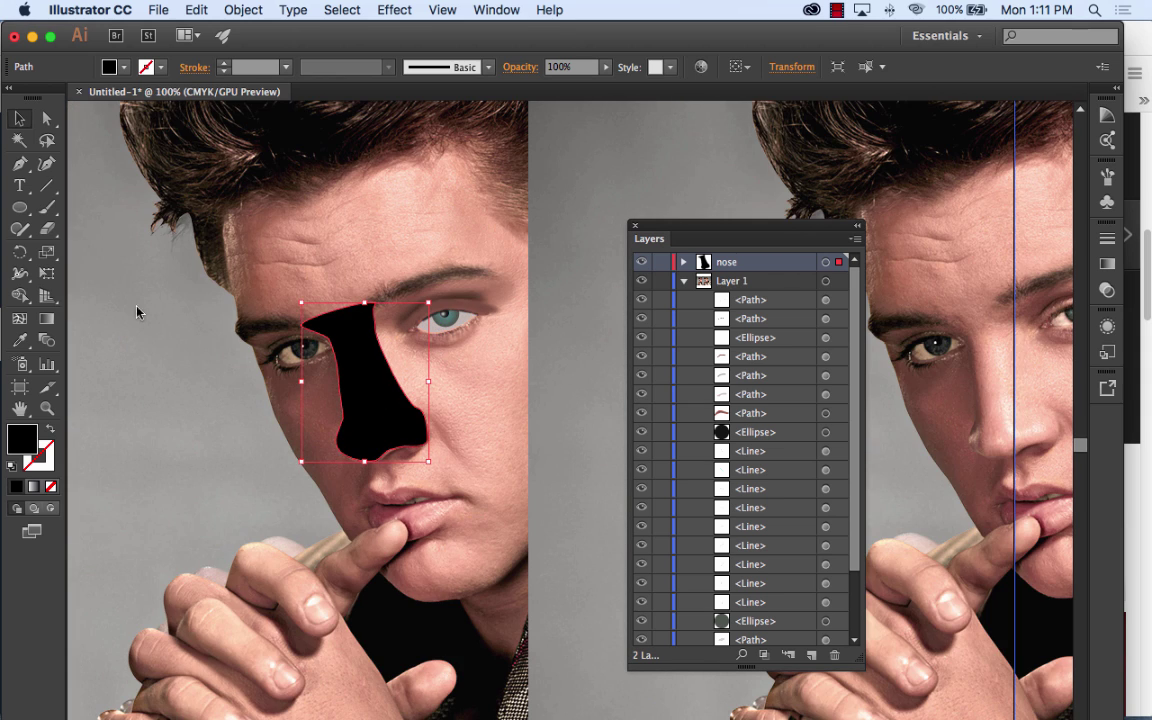
pyautogui.click(19, 340)
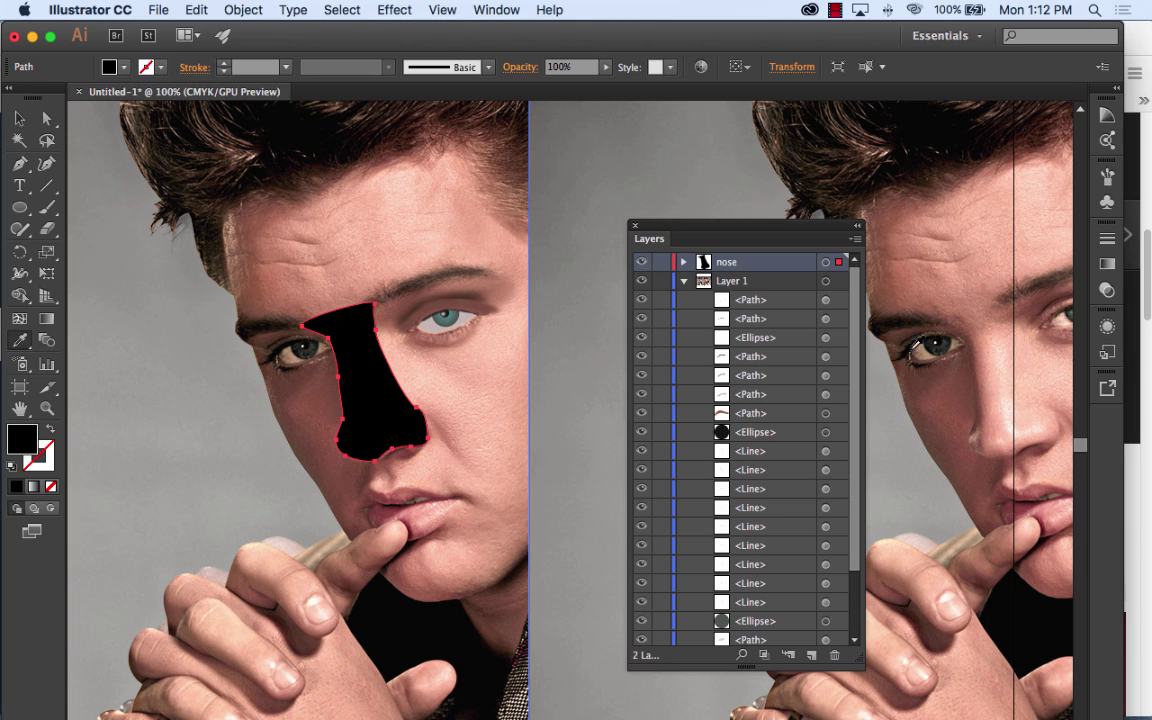
pyautogui.click(1038, 378)
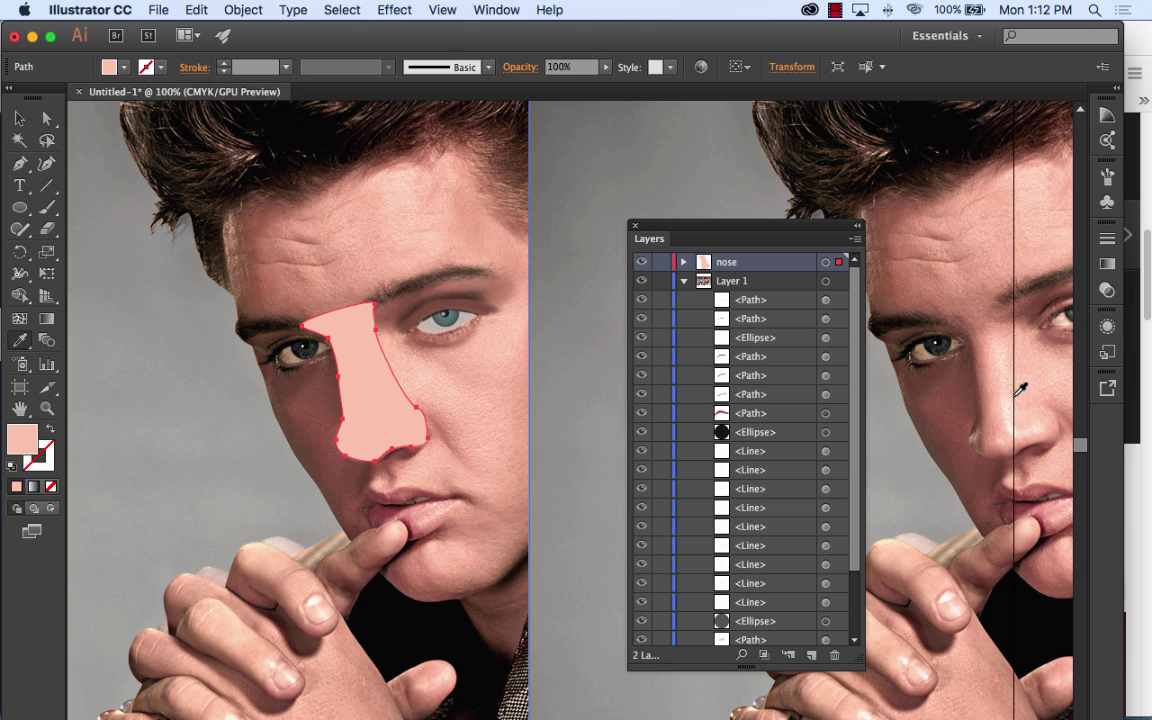
pyautogui.click(985, 394)
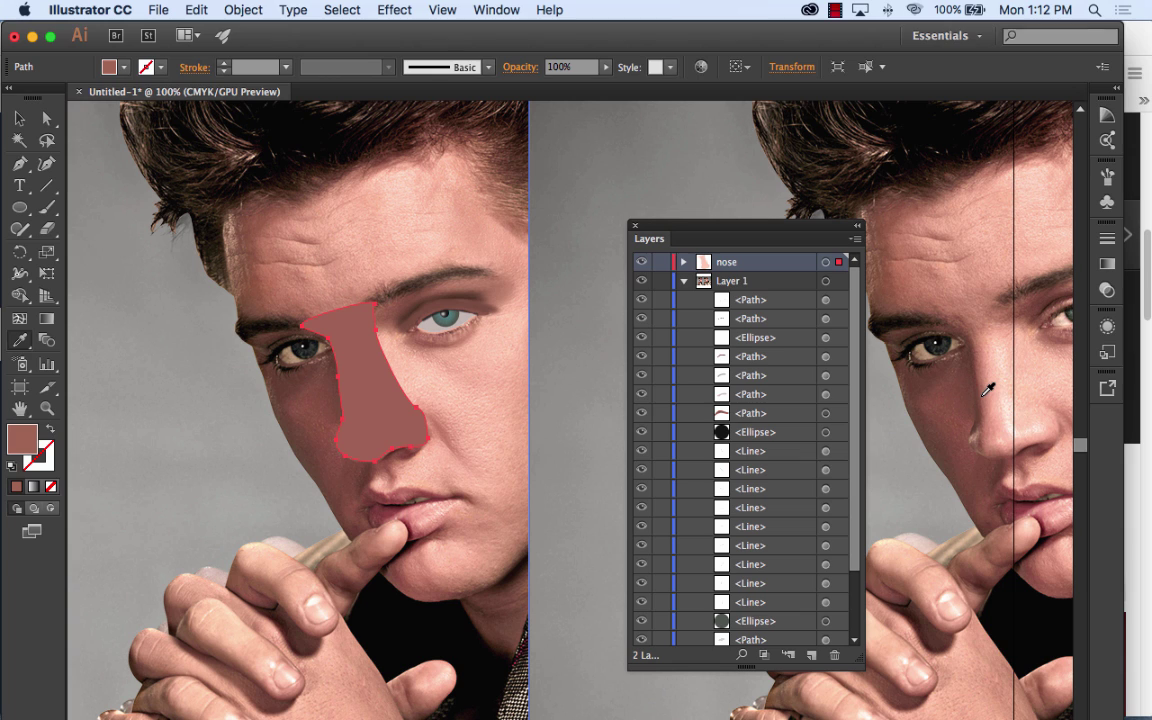
pyautogui.click(993, 389)
pyautogui.click(993, 390)
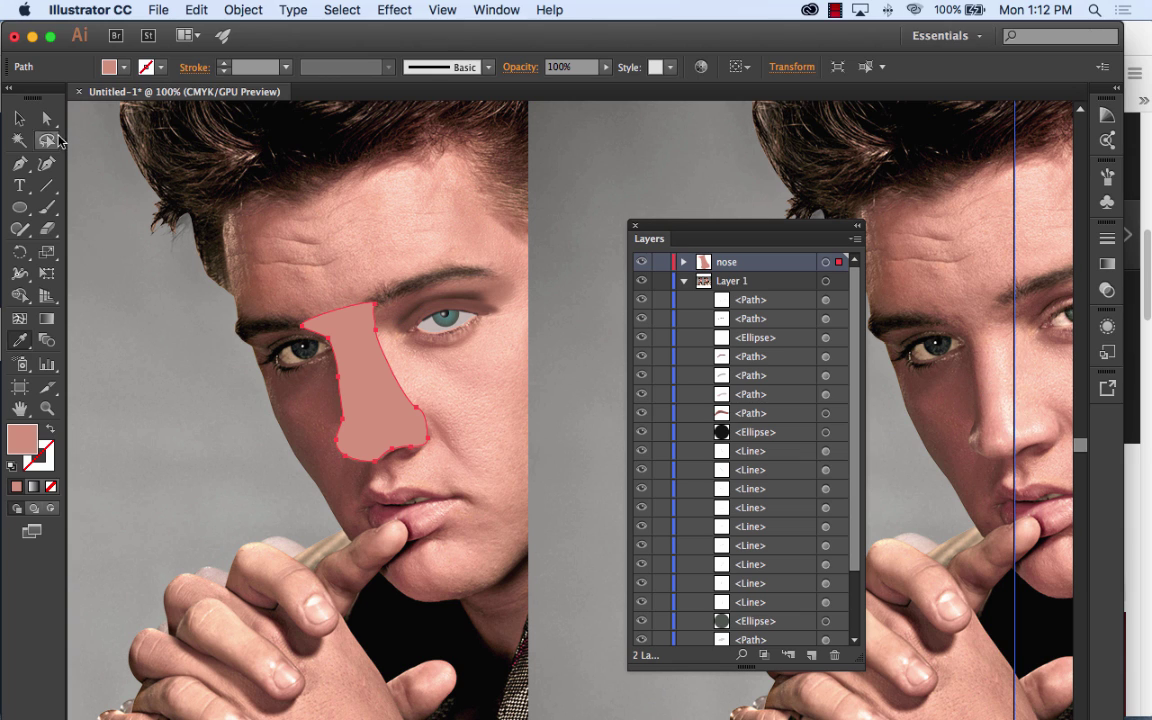
# Step: Add a mesh point on the shaded side of the nose bridge and color it dark reddish brown sampled from the reference portrait
pyautogui.click(46, 119)
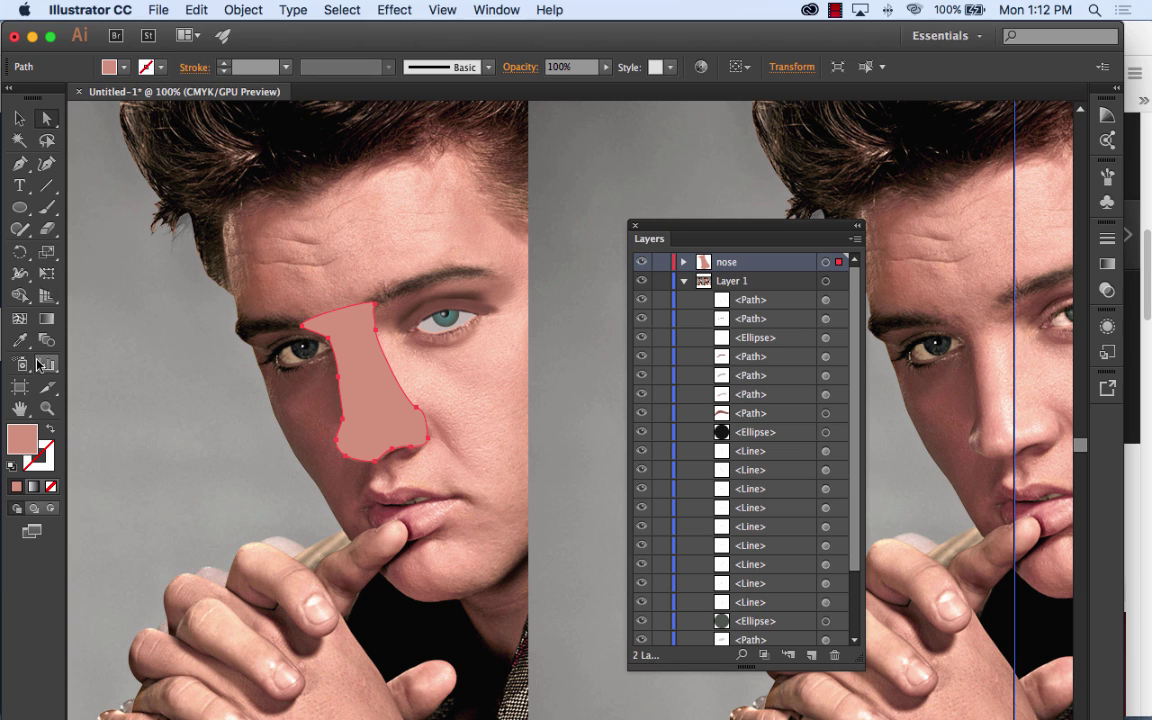
pyautogui.click(21, 322)
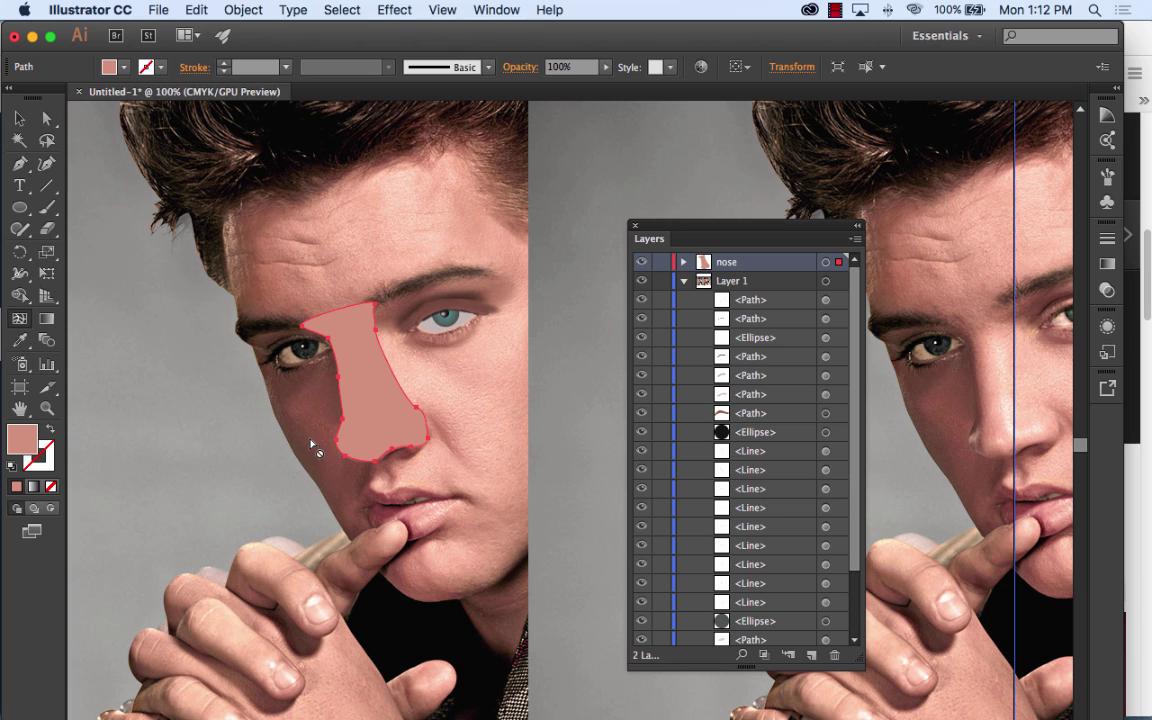
pyautogui.click(356, 398)
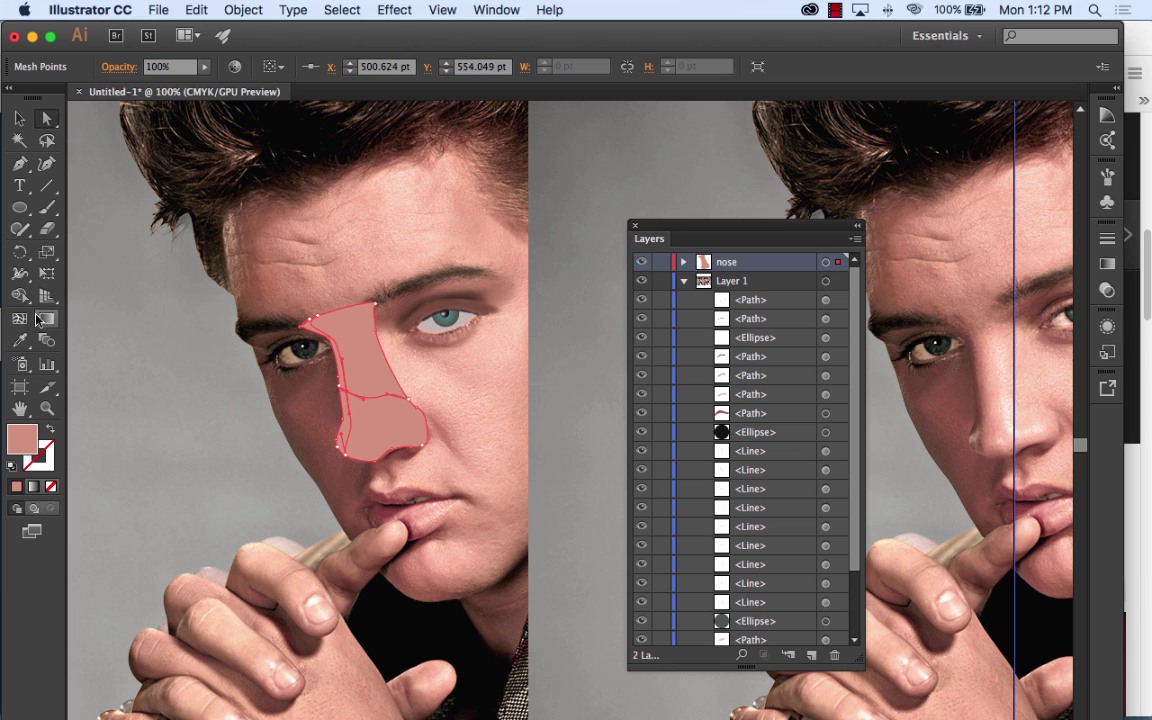
pyautogui.click(19, 339)
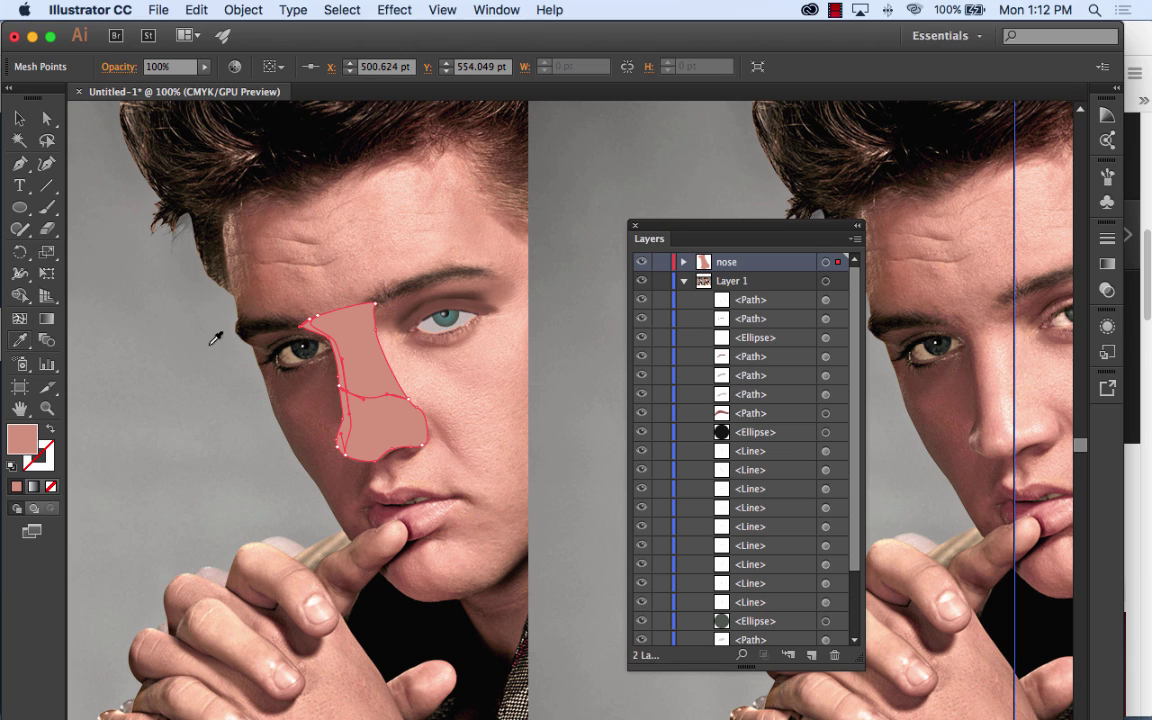
pyautogui.click(979, 385)
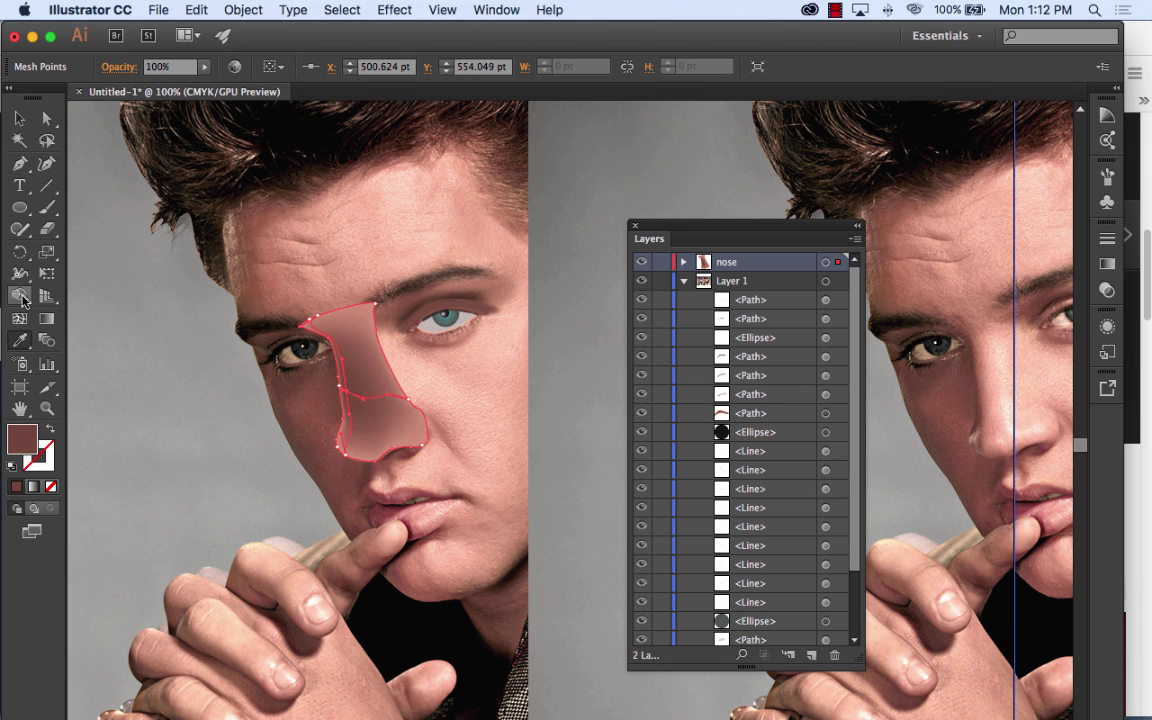
# Step: Add a second mesh point mid-bridge on the horizontal mesh line and color it light peach sampled from the reference nose's highlight
pyautogui.click(19, 318)
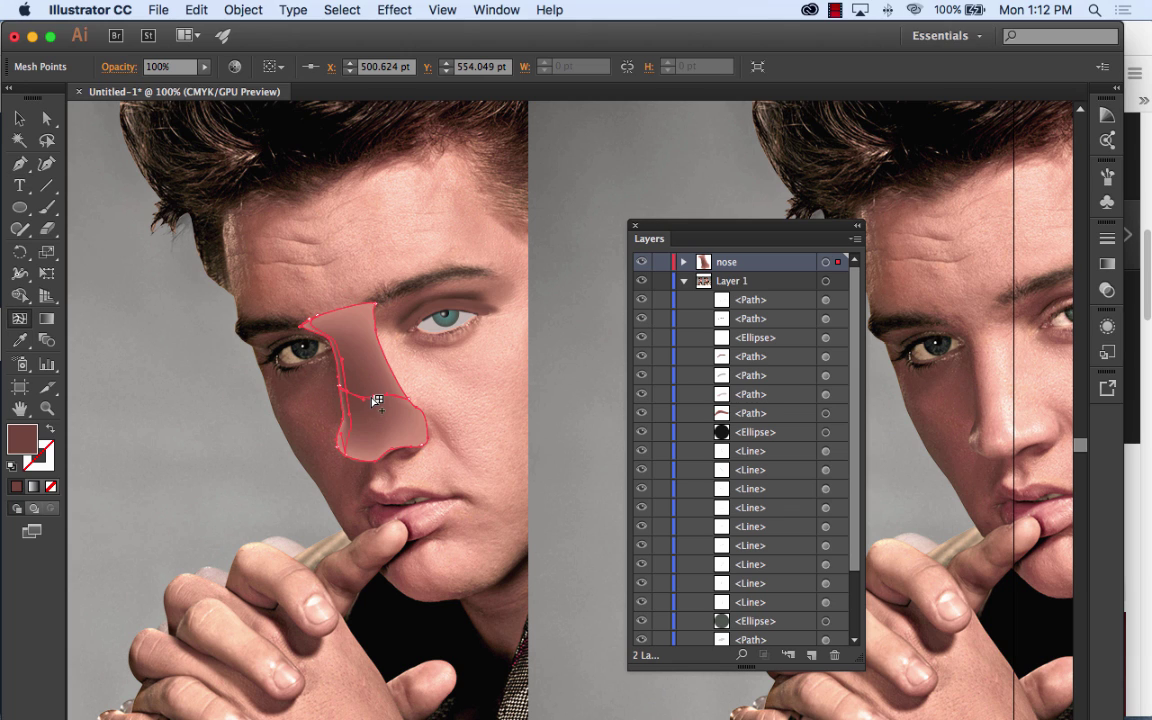
pyautogui.click(373, 397)
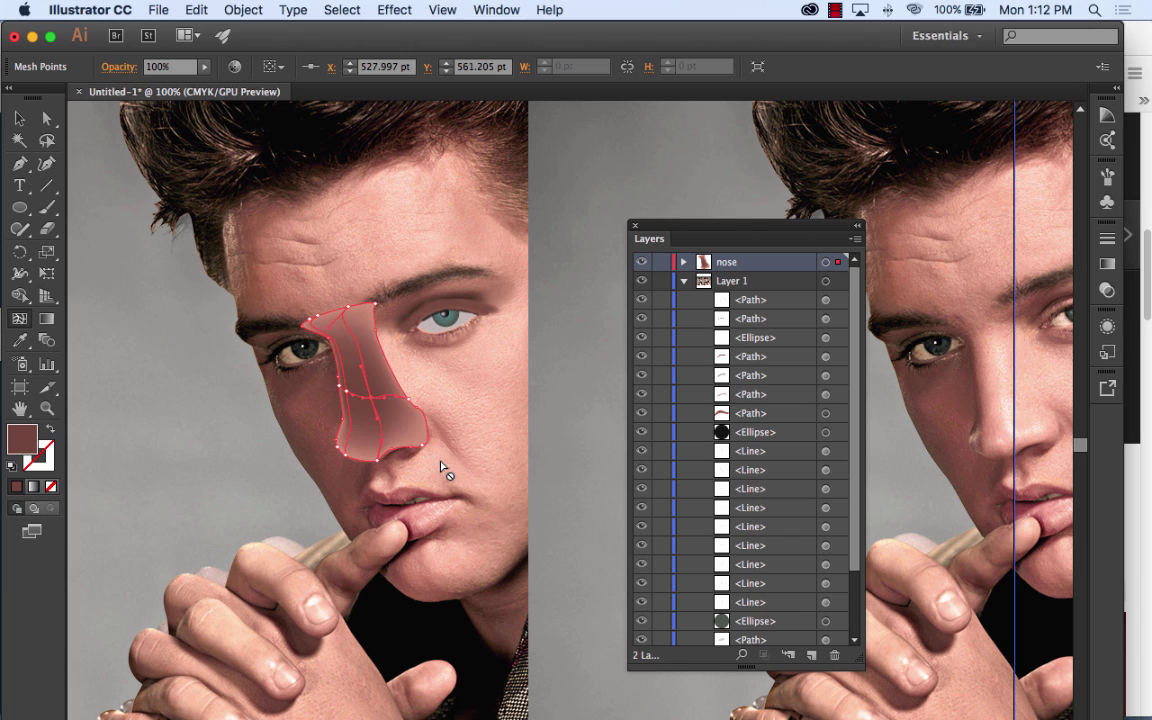
pyautogui.click(46, 118)
pyautogui.click(19, 340)
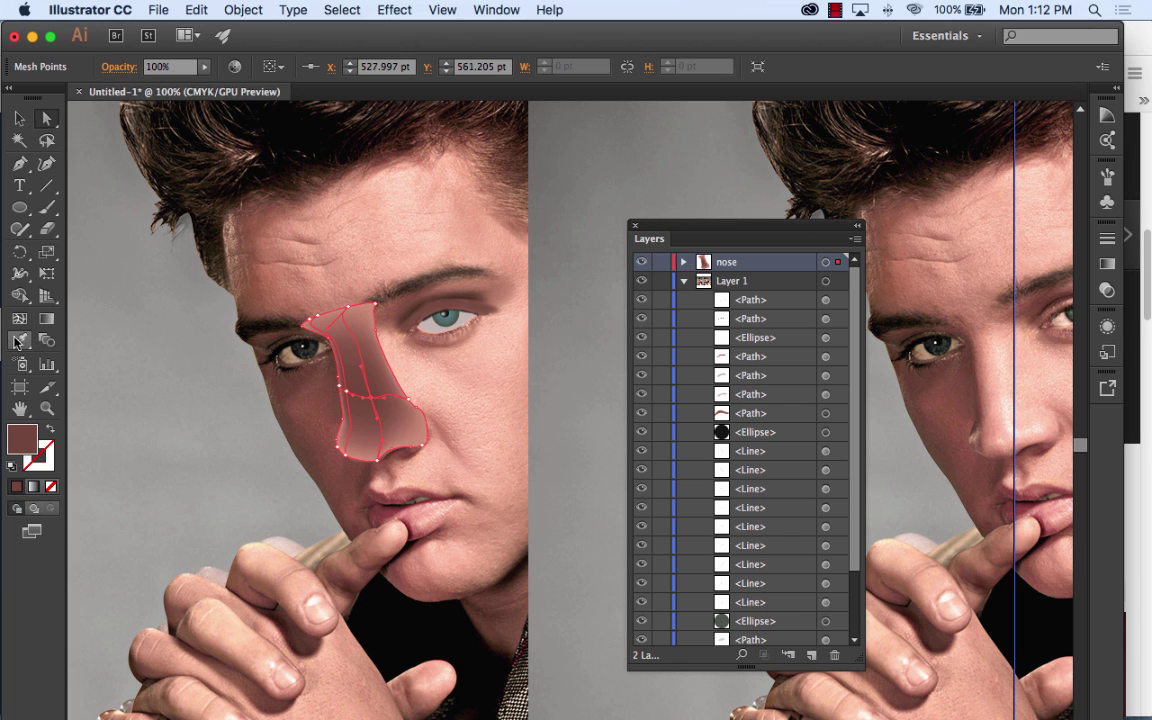
pyautogui.click(1008, 397)
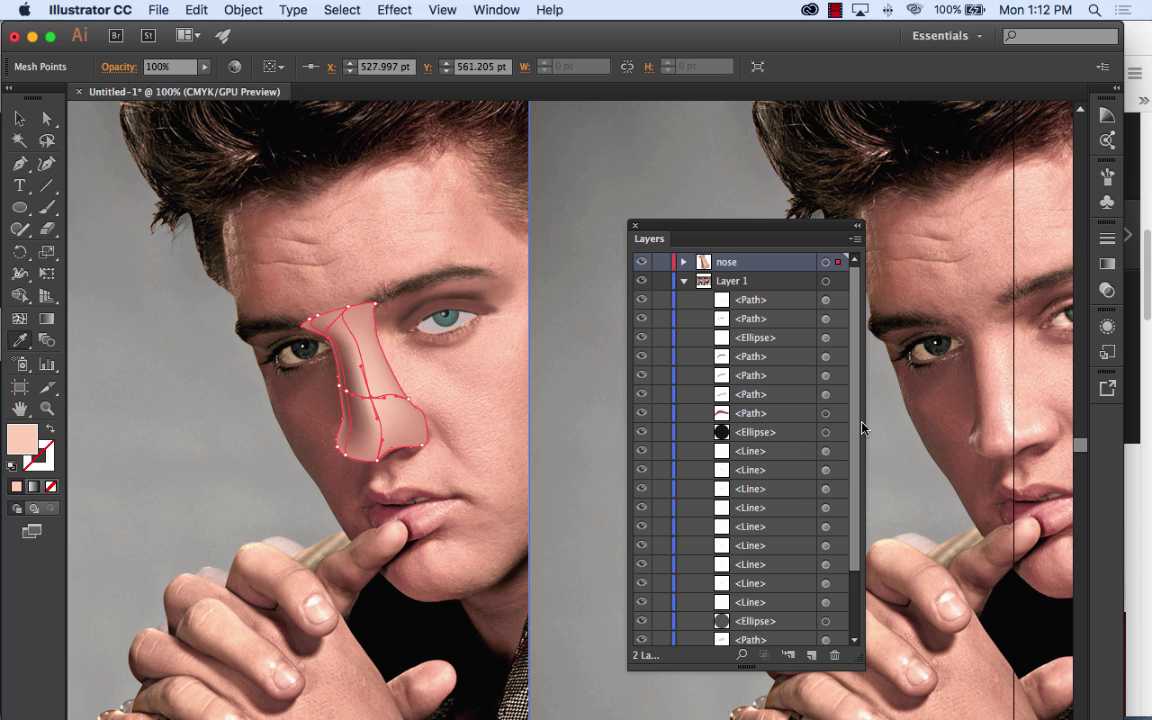
# Step: Color the mesh point where the horizontal mesh line meets the nose's shaded outer edge dark brown, sampled from beneath the shadowed eye
pyautogui.click(47, 119)
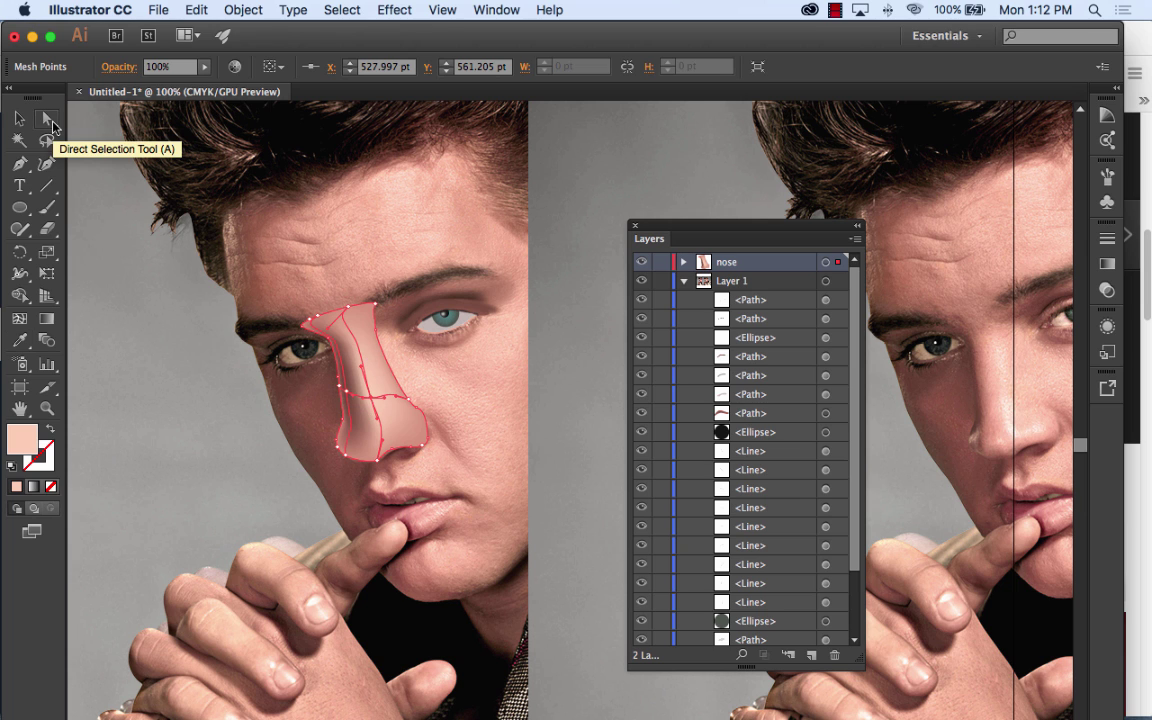
pyautogui.press('super+=')
pyautogui.press('super+=')
pyautogui.moveTo(176, 213); pyautogui.dragTo(347, 180)
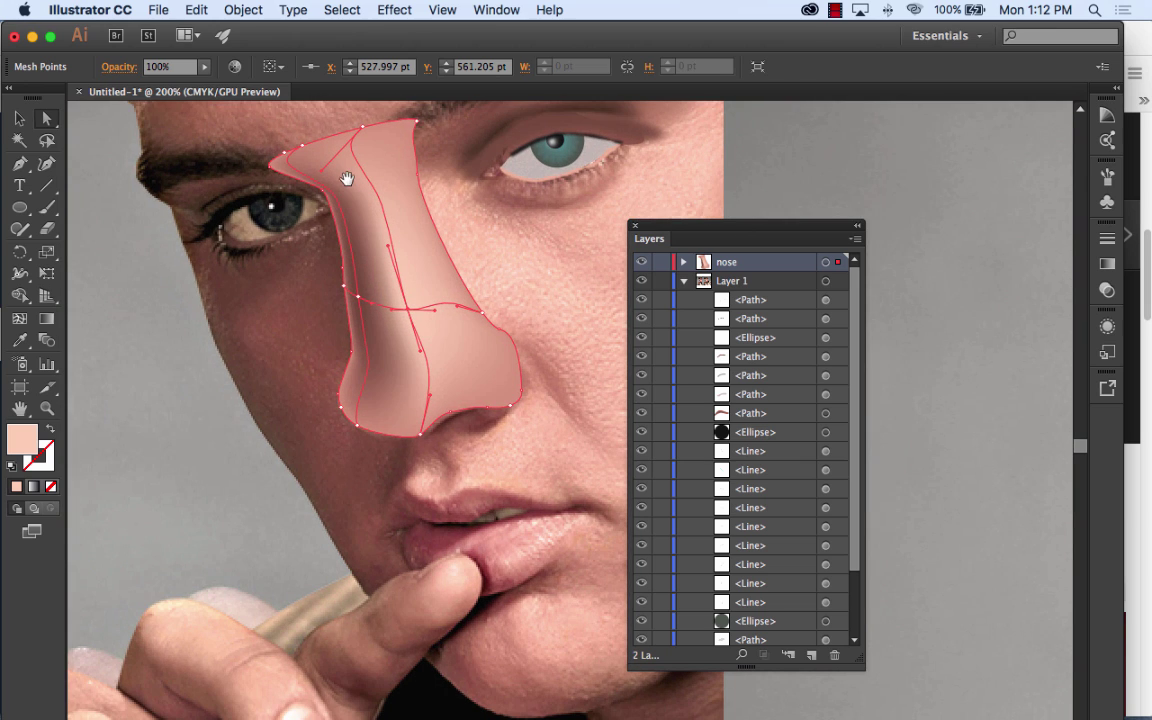
pyautogui.click(323, 192)
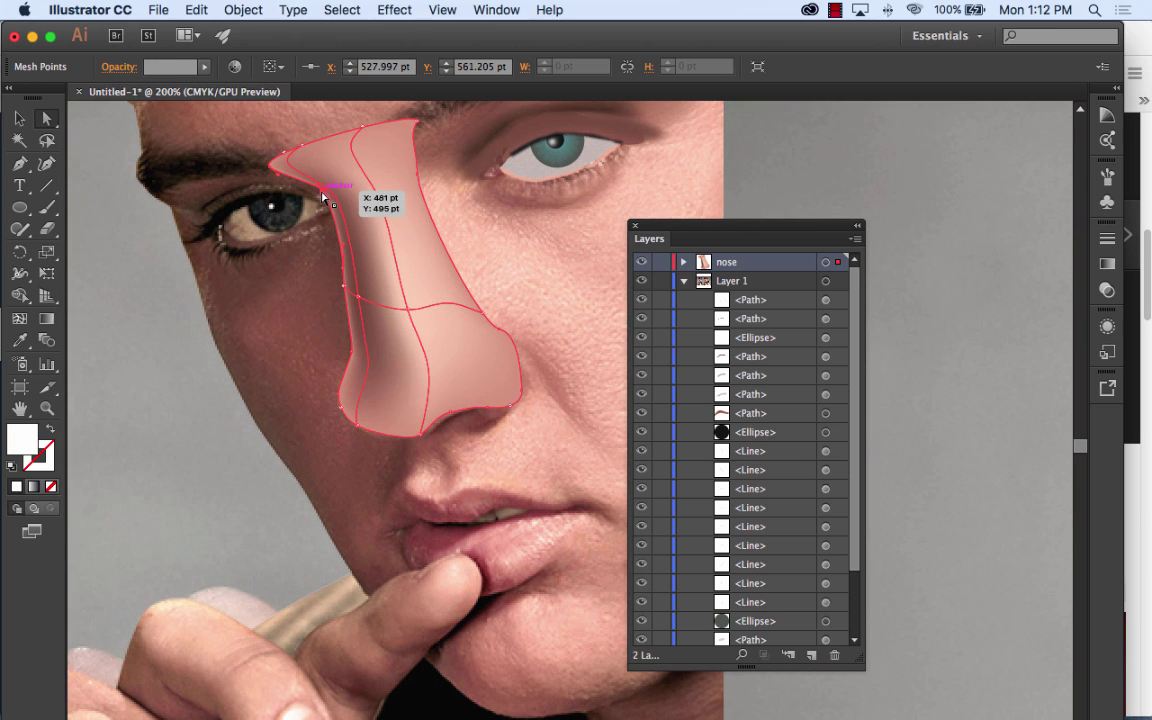
pyautogui.moveTo(272, 165); pyautogui.dragTo(268, 168)
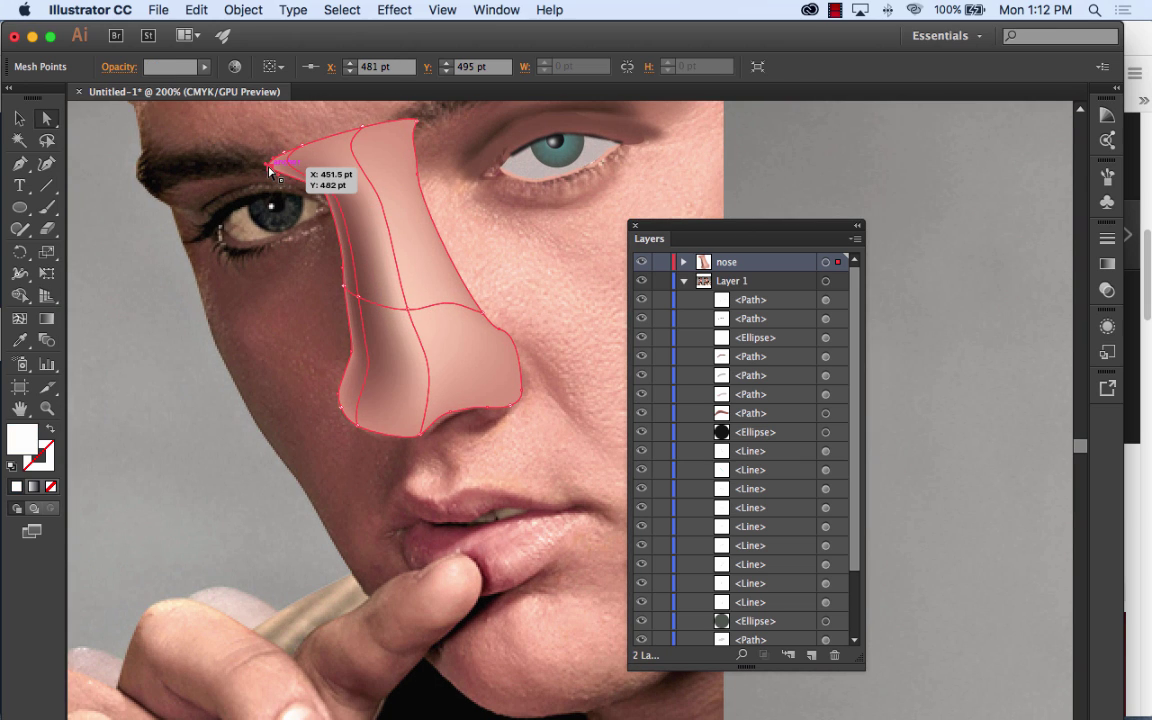
pyautogui.click(268, 168)
pyautogui.click(322, 192)
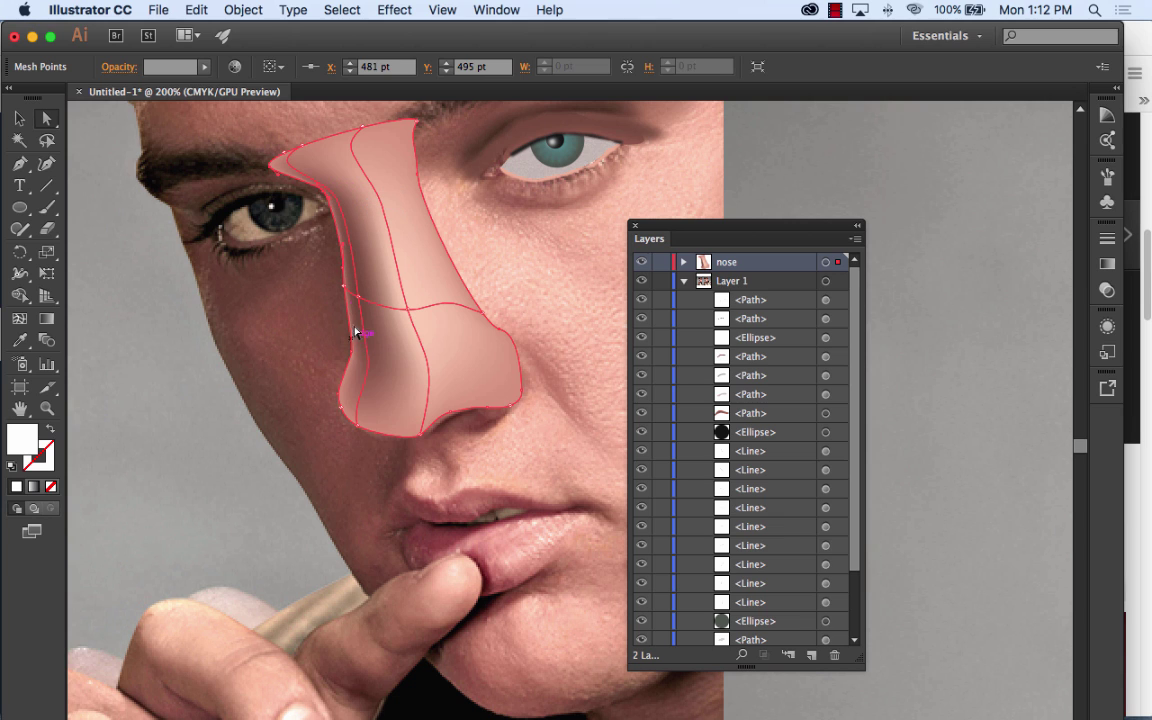
pyautogui.click(344, 288)
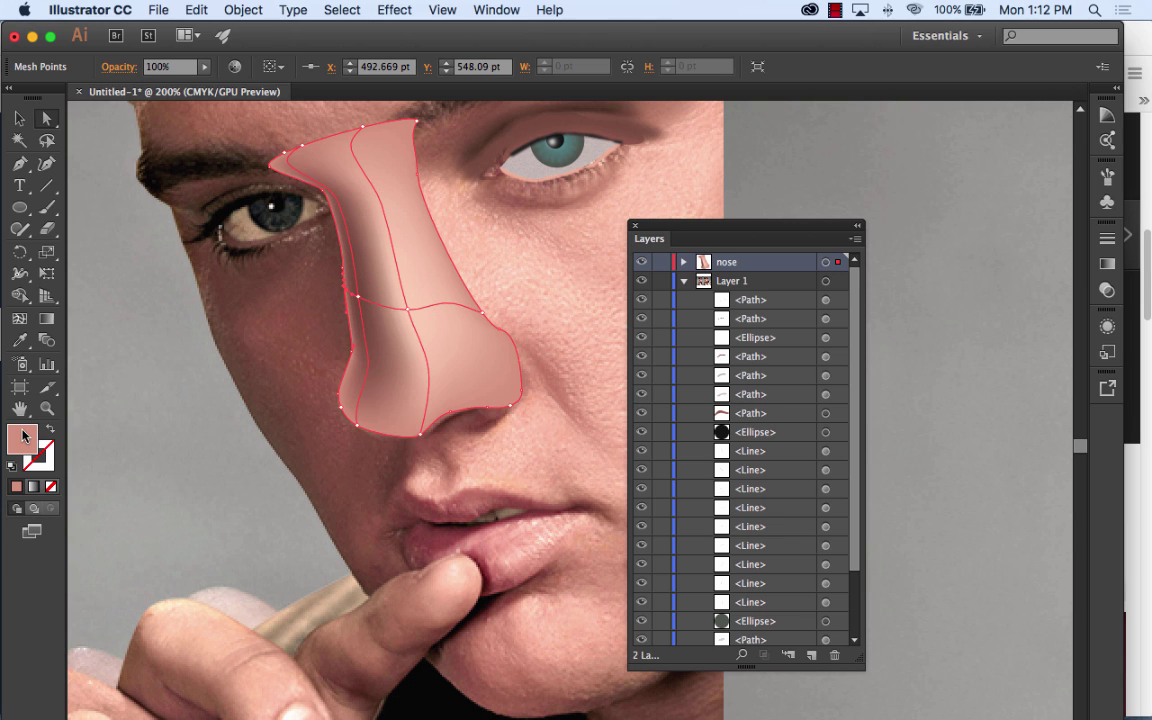
pyautogui.doubleClick(23, 436)
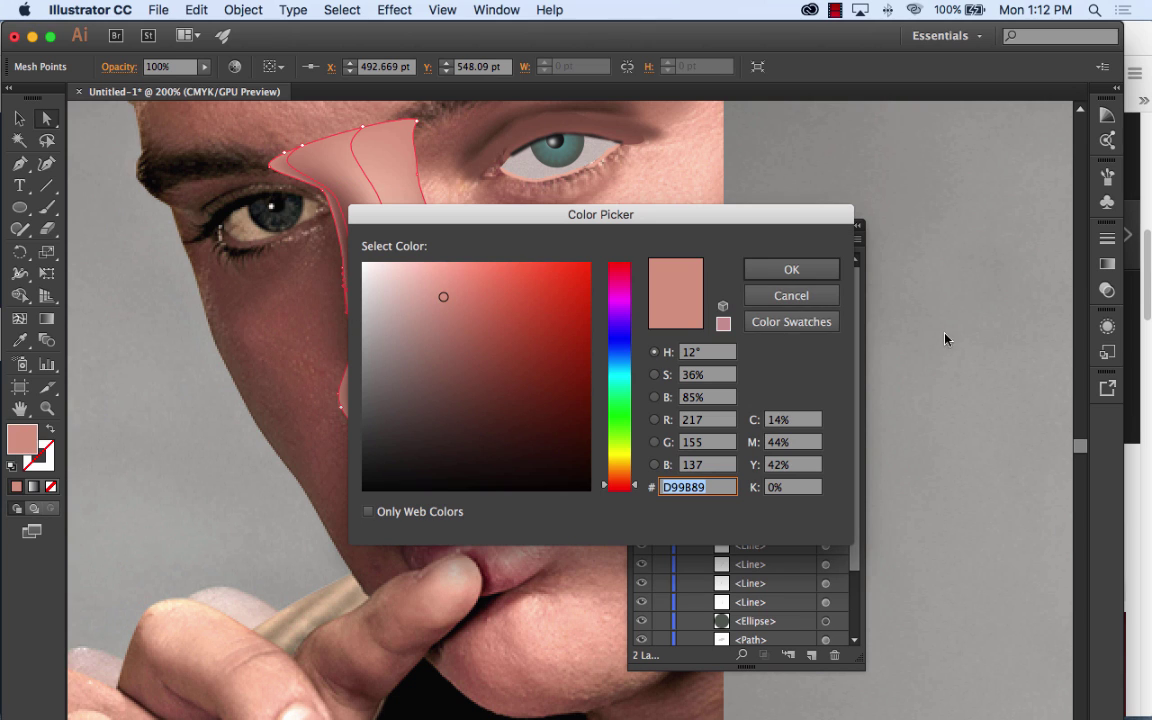
pyautogui.click(820, 297)
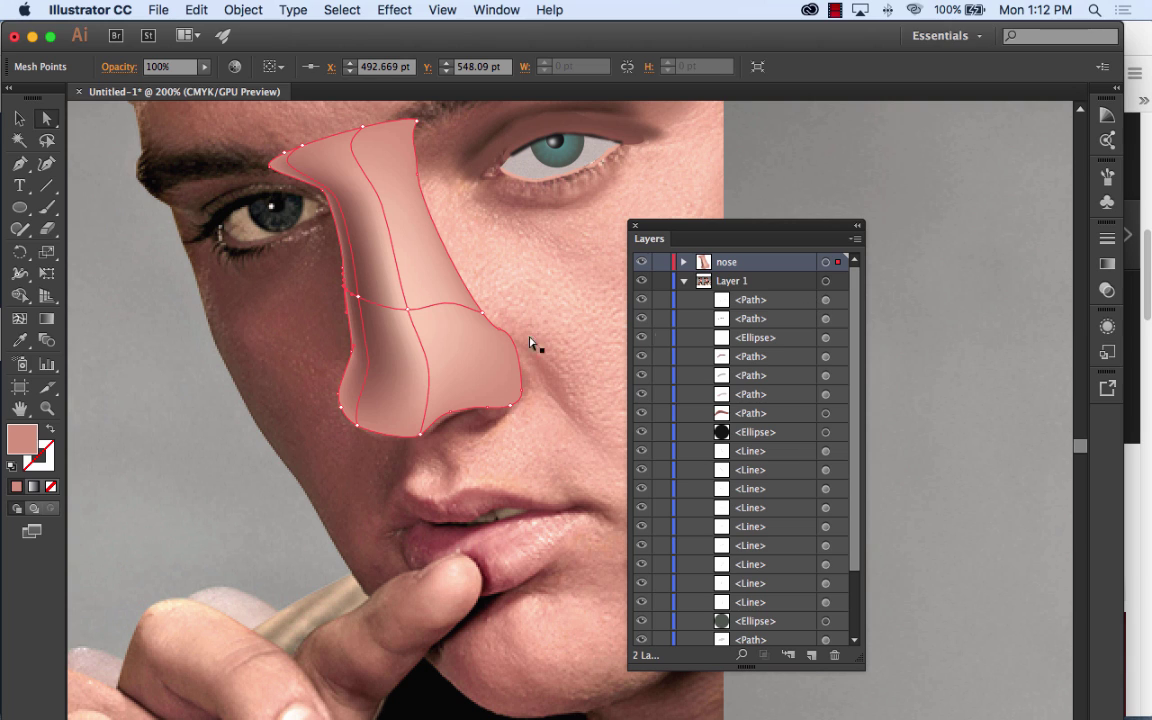
pyautogui.click(259, 258)
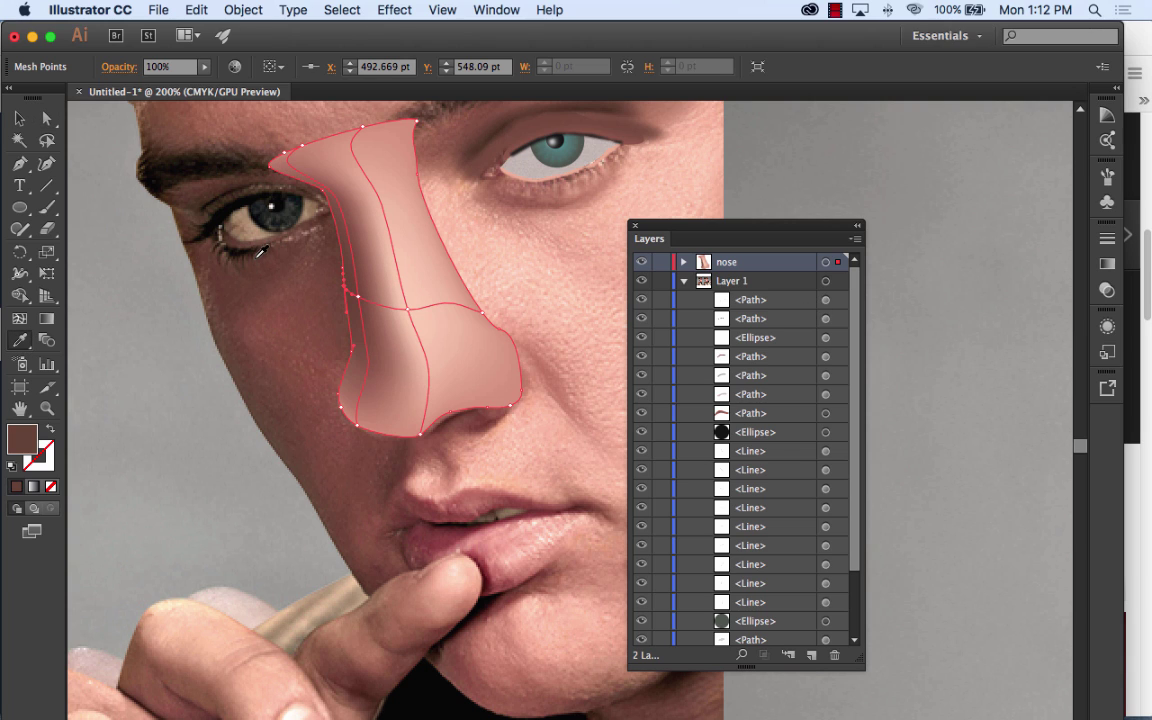
pyautogui.click(258, 250)
pyautogui.click(251, 244)
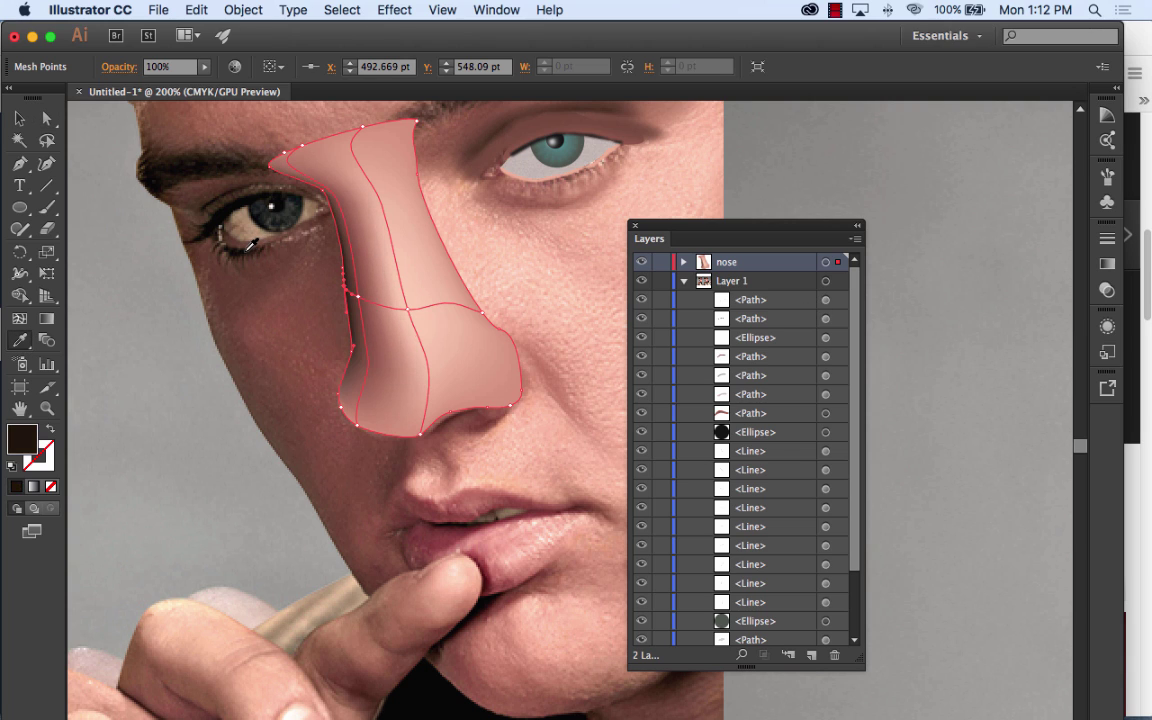
pyautogui.click(254, 248)
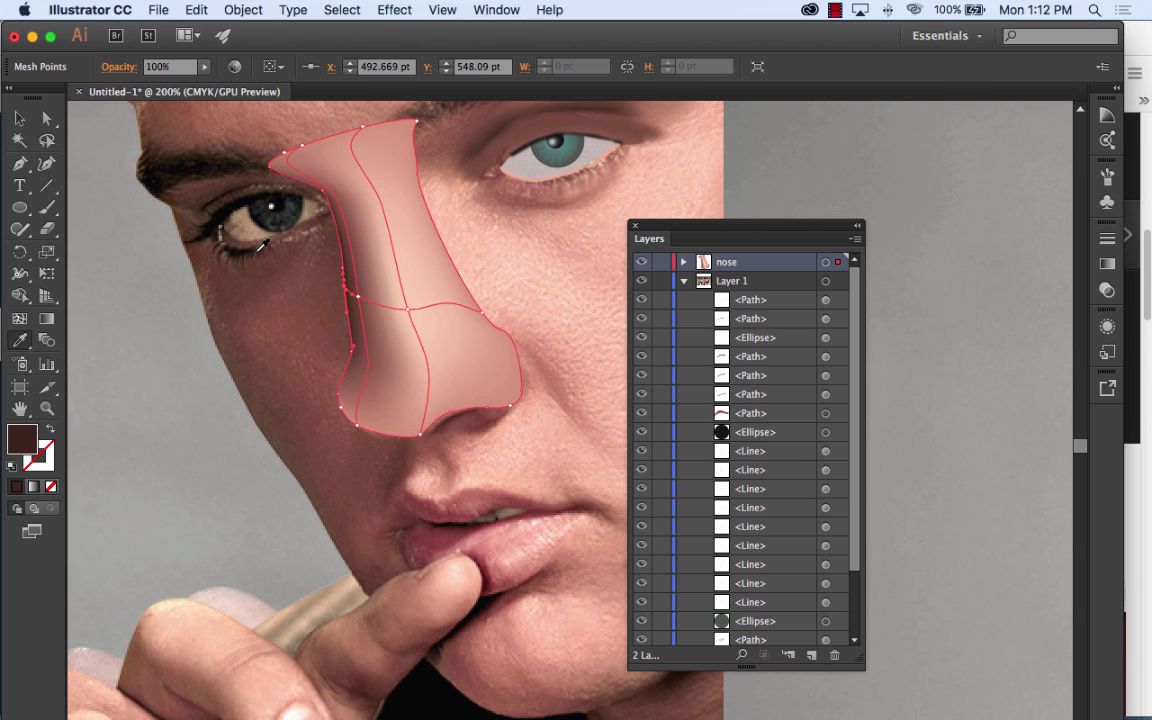
pyautogui.click(267, 249)
pyautogui.click(262, 245)
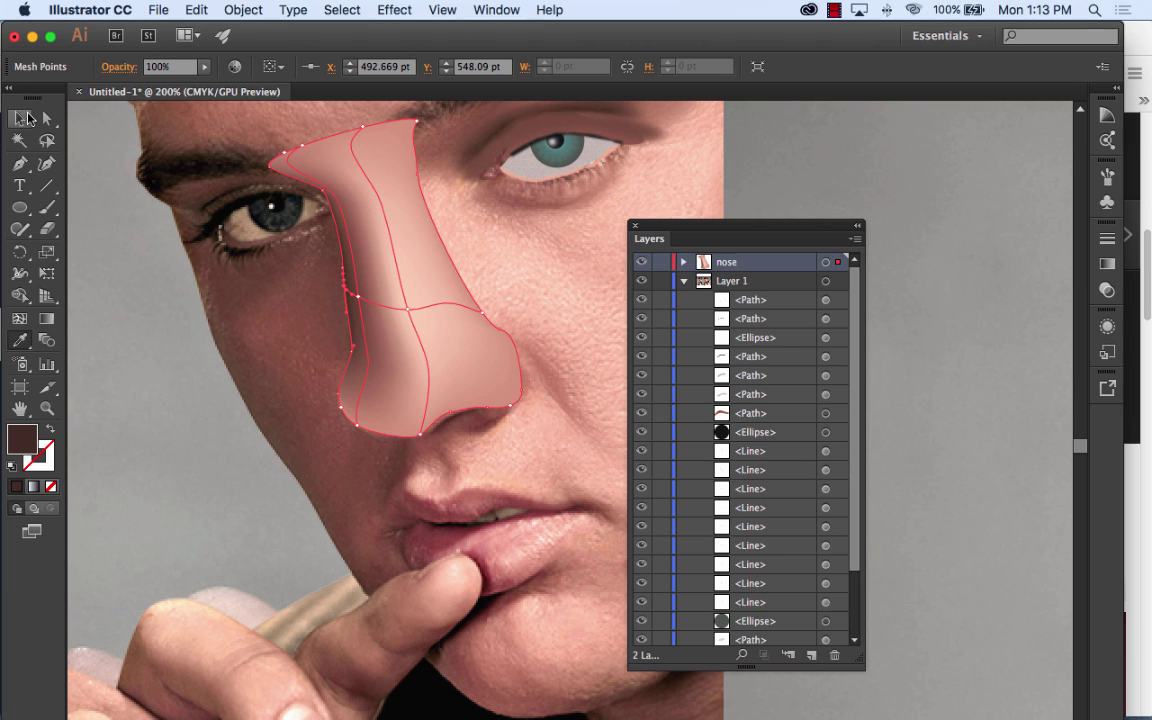
pyautogui.press('a')
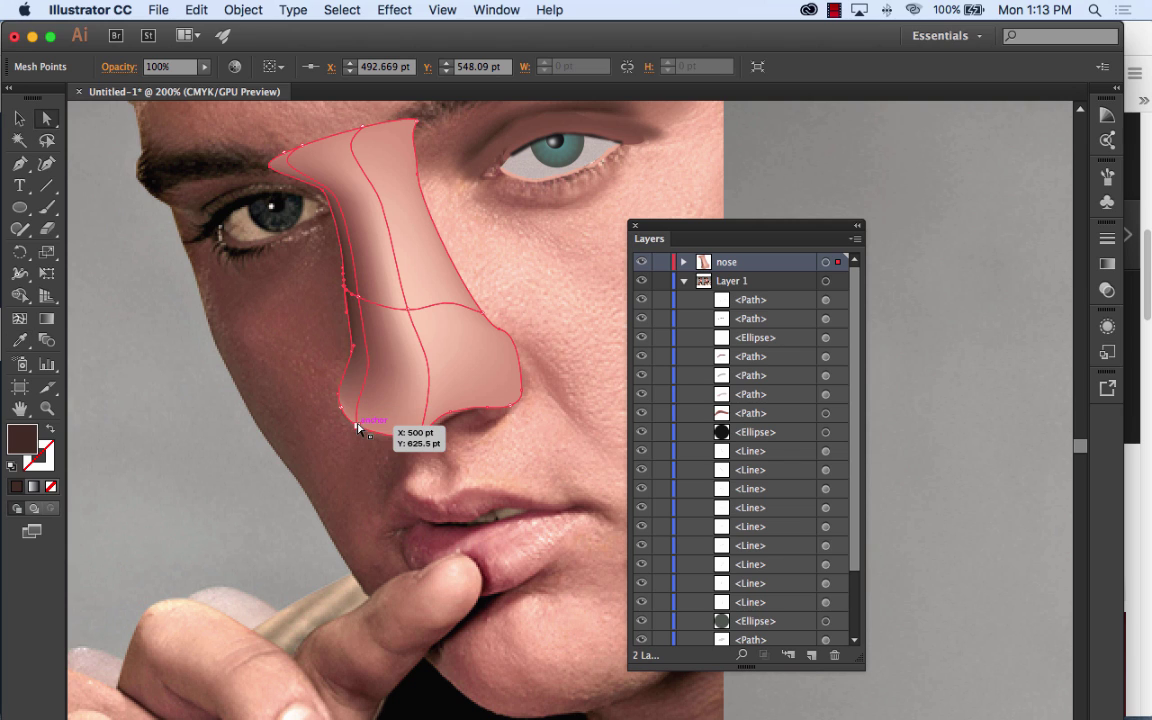
# Step: Try to color the mesh point at the bottom of the nose tip reddish brown, sampled from the nose's shaded side
pyautogui.click(420, 434)
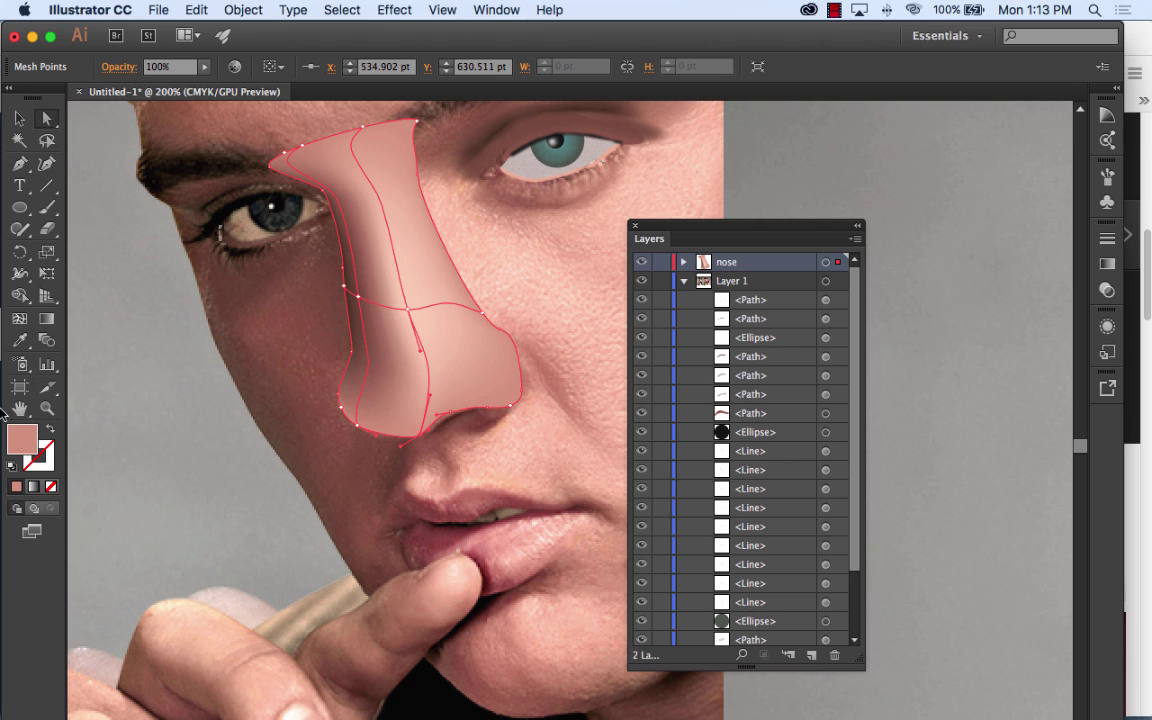
pyautogui.click(20, 340)
pyautogui.click(343, 250)
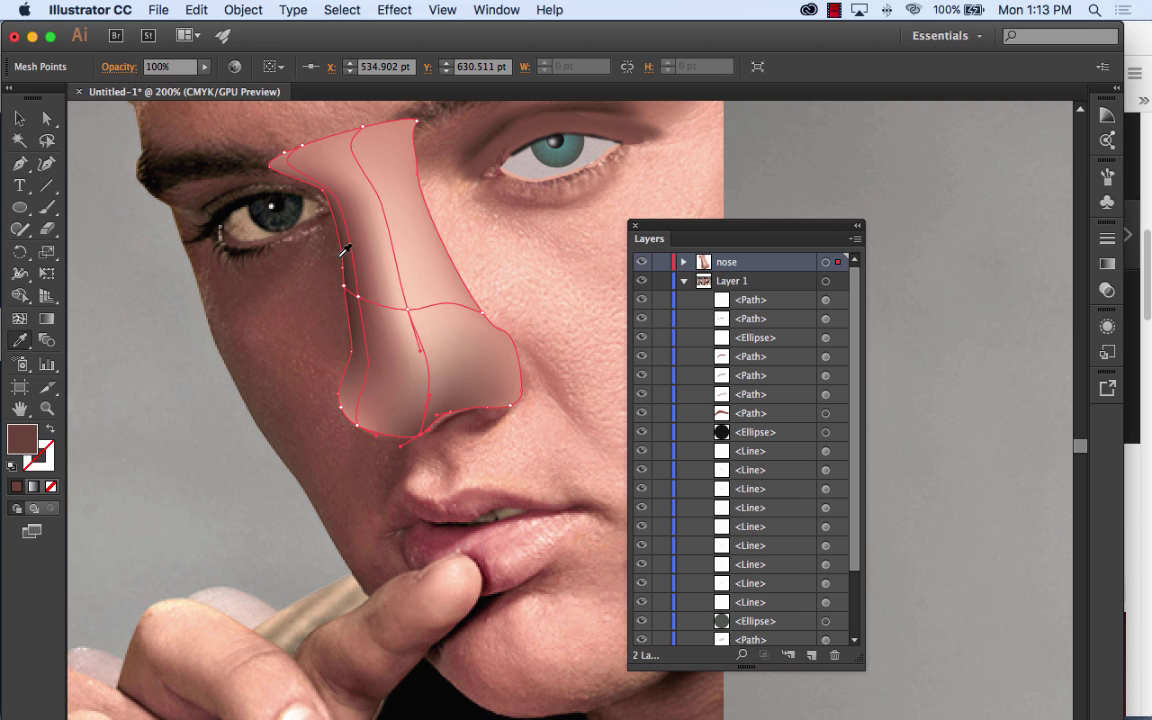
pyautogui.click(196, 9)
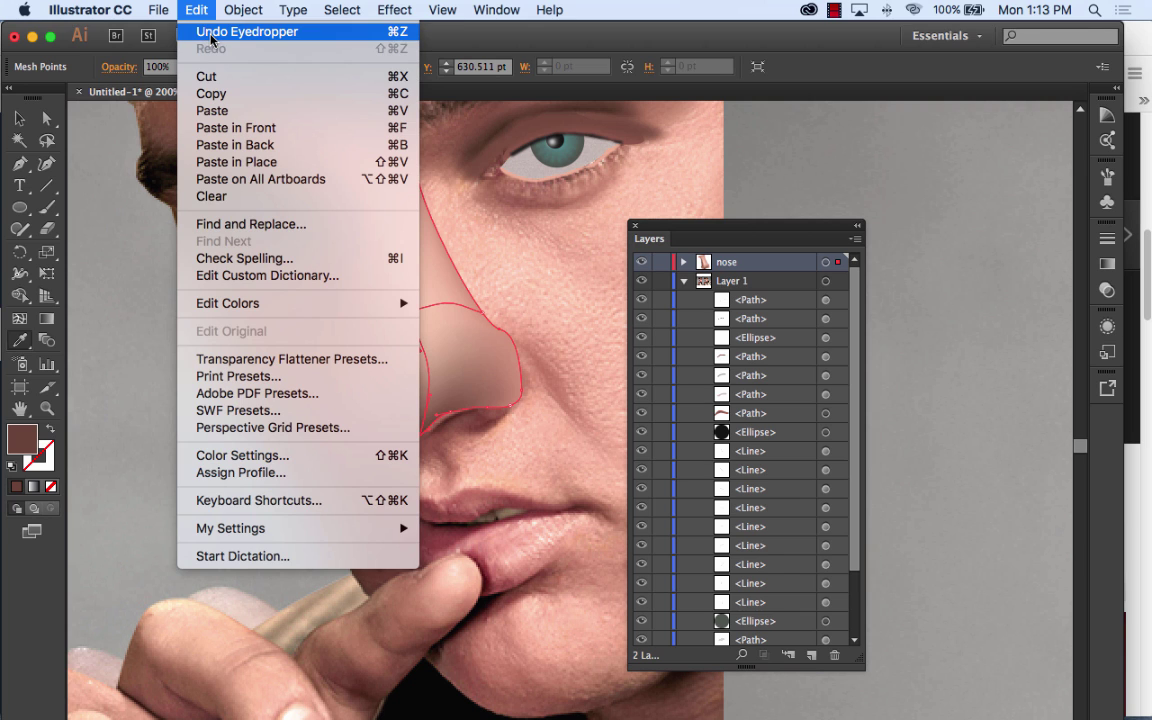
pyautogui.click(230, 31)
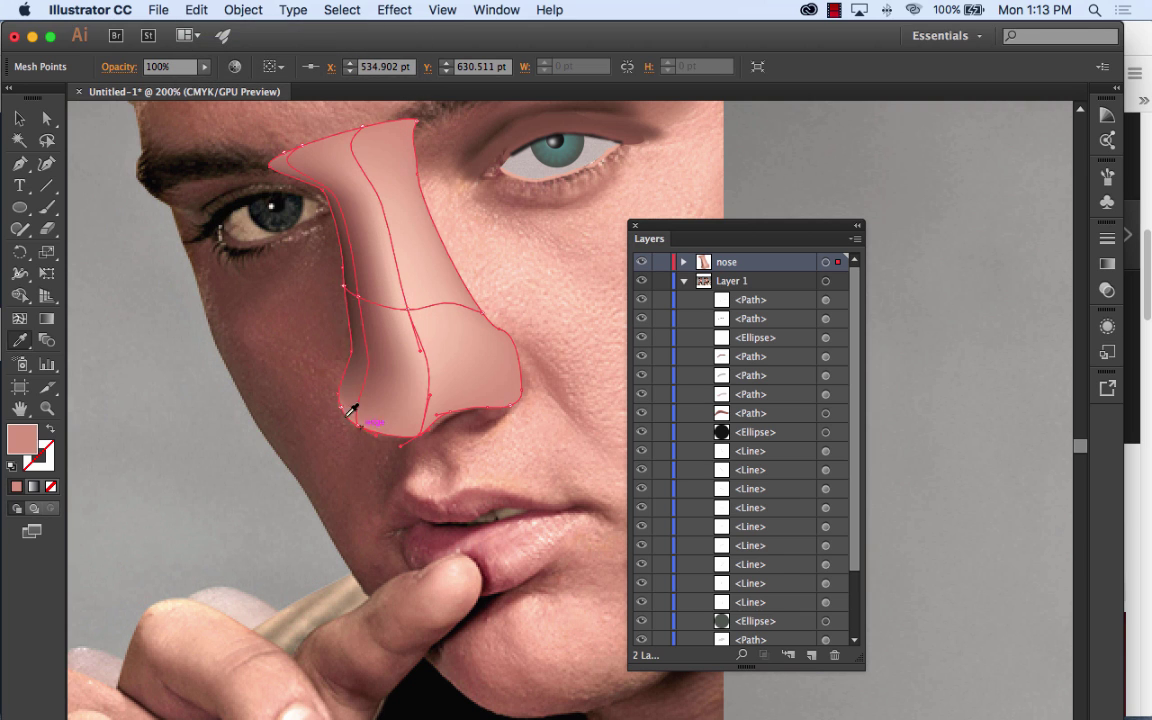
# Step: Color the mesh point on the nose's lower shaded edge dark brown, sampled from beneath the shadowed eye
pyautogui.click(47, 118)
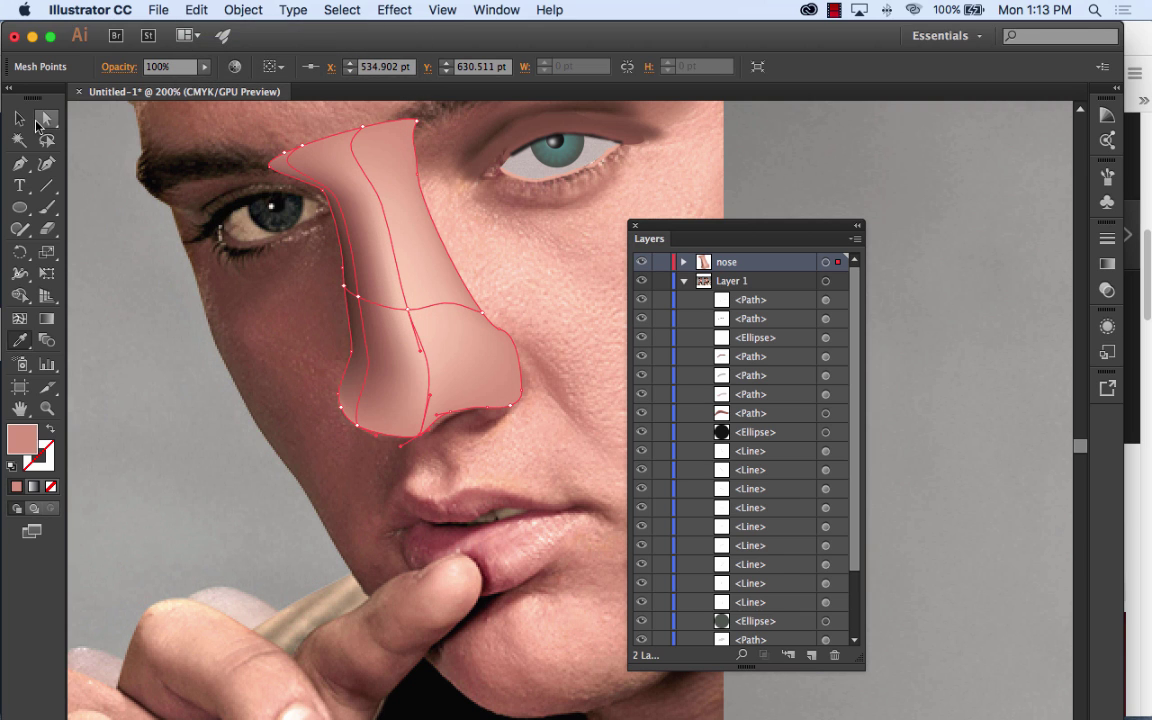
pyautogui.click(356, 444)
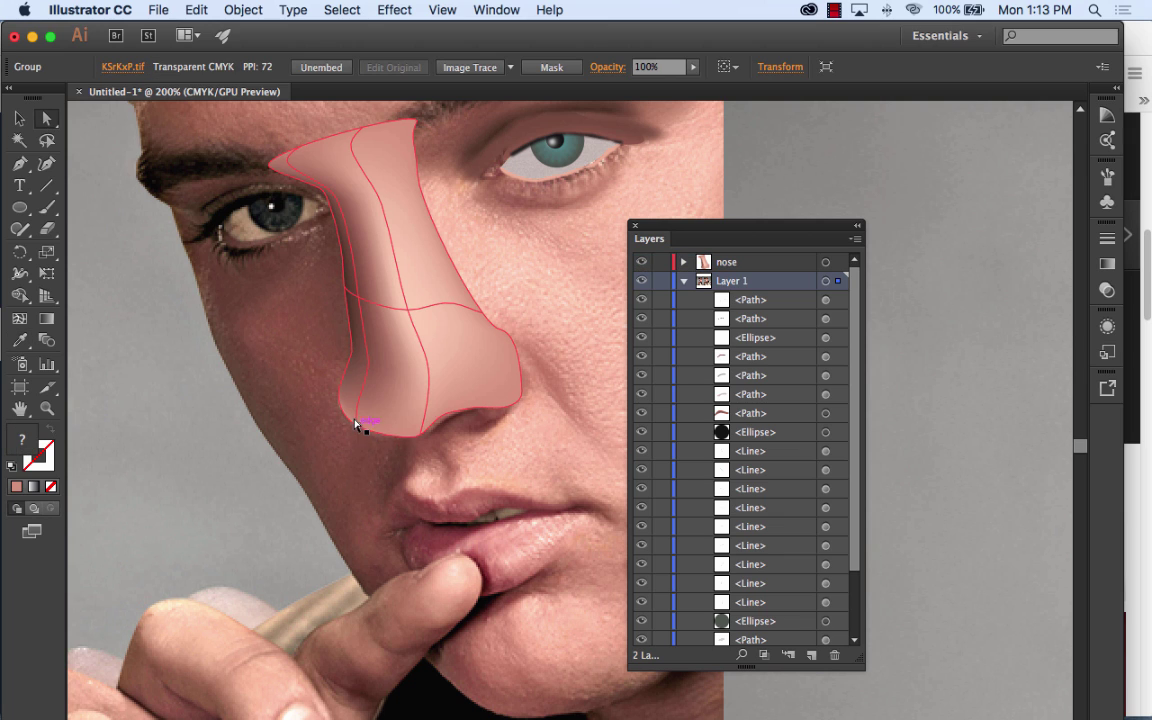
pyautogui.press('super+z')
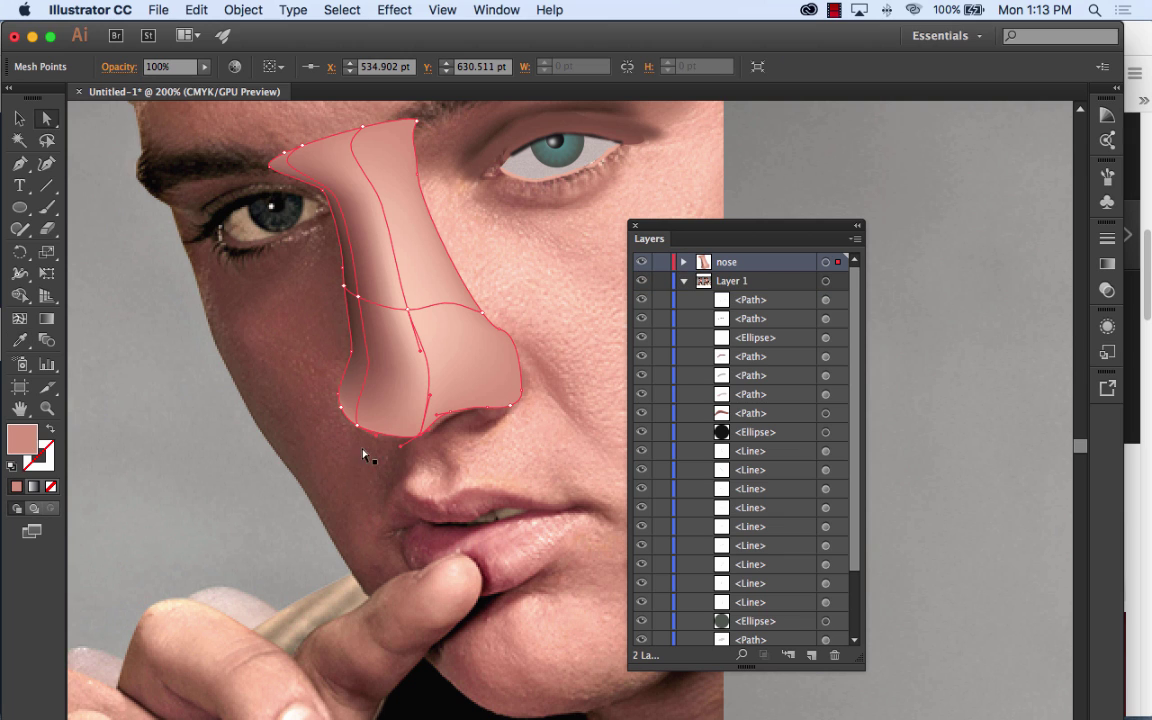
pyautogui.click(352, 430)
pyautogui.click(19, 340)
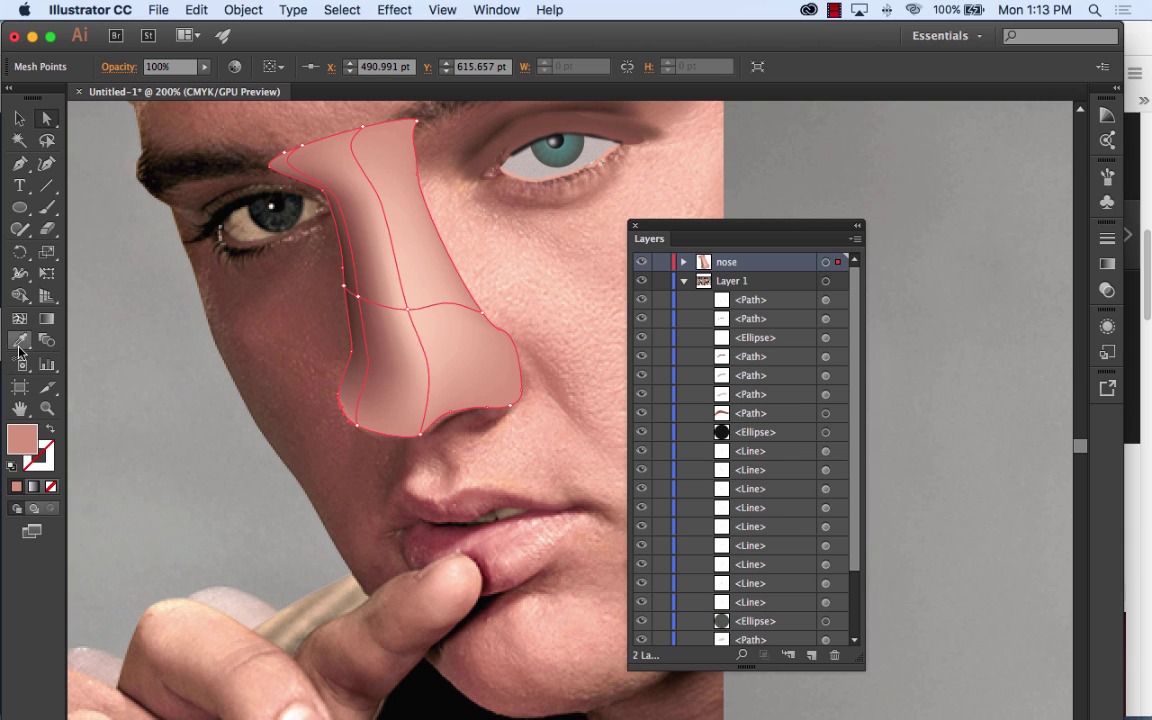
pyautogui.click(276, 241)
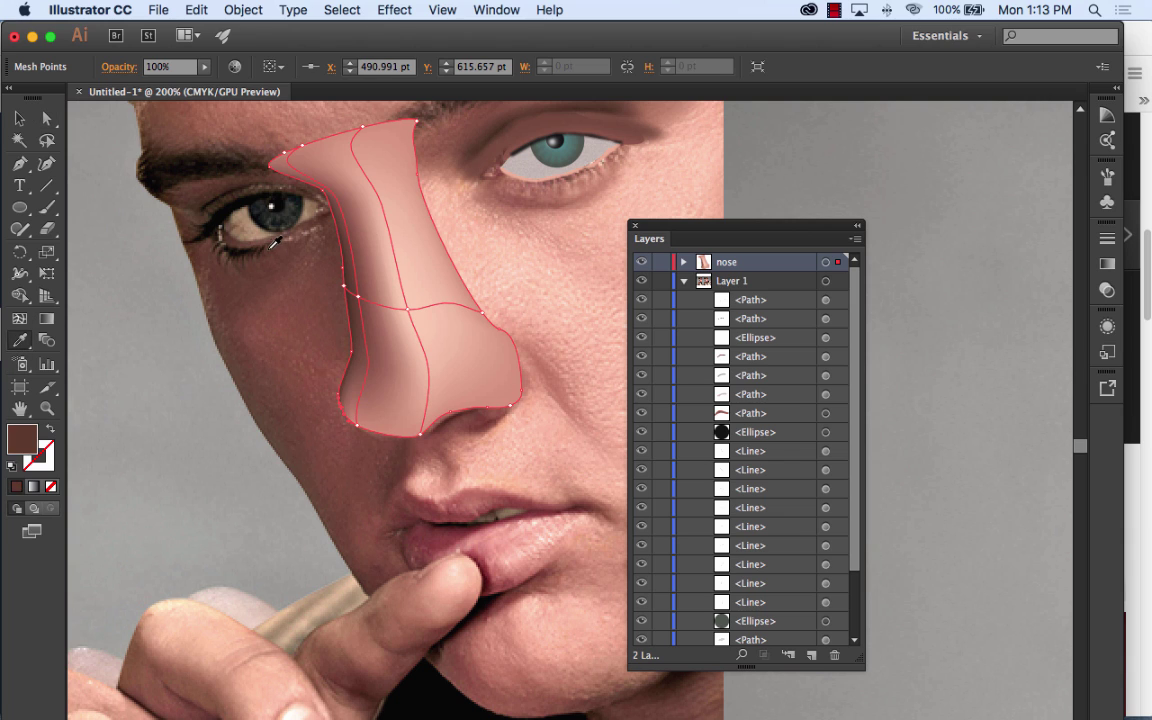
pyautogui.click(236, 226)
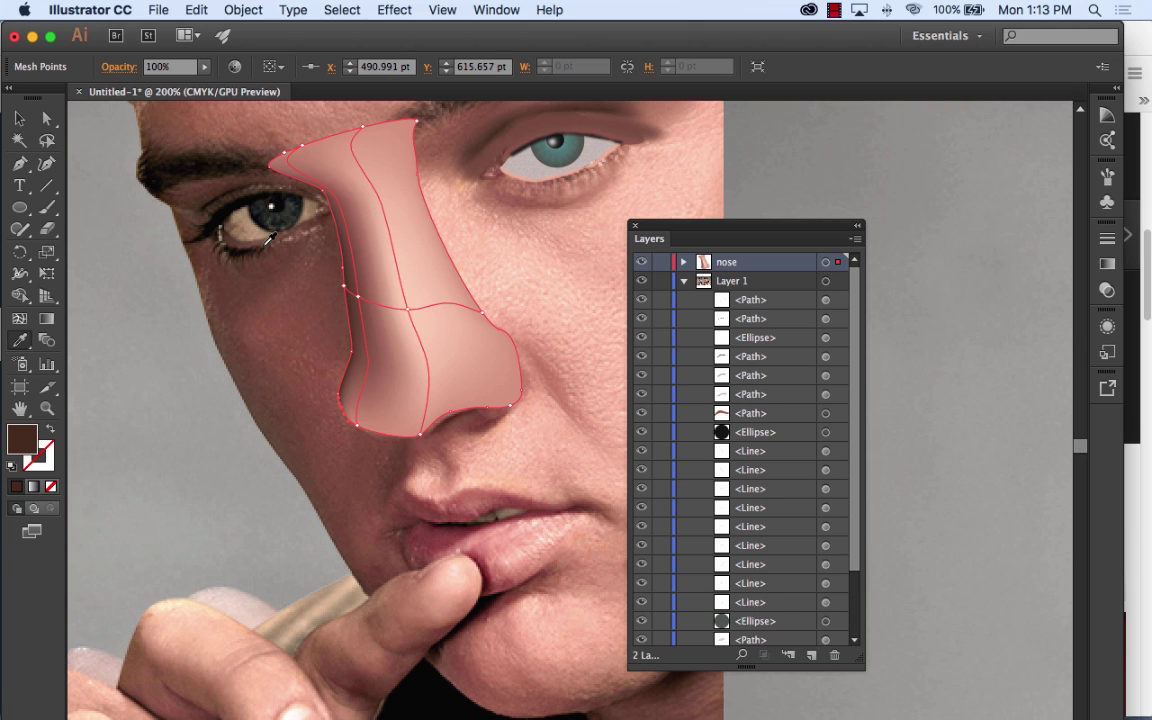
# Step: Slightly reshape the nose mesh's bottom edge using the direction handles of the mesh point beside the nostril
pyautogui.press('super+equal')
pyautogui.press('super+equal')
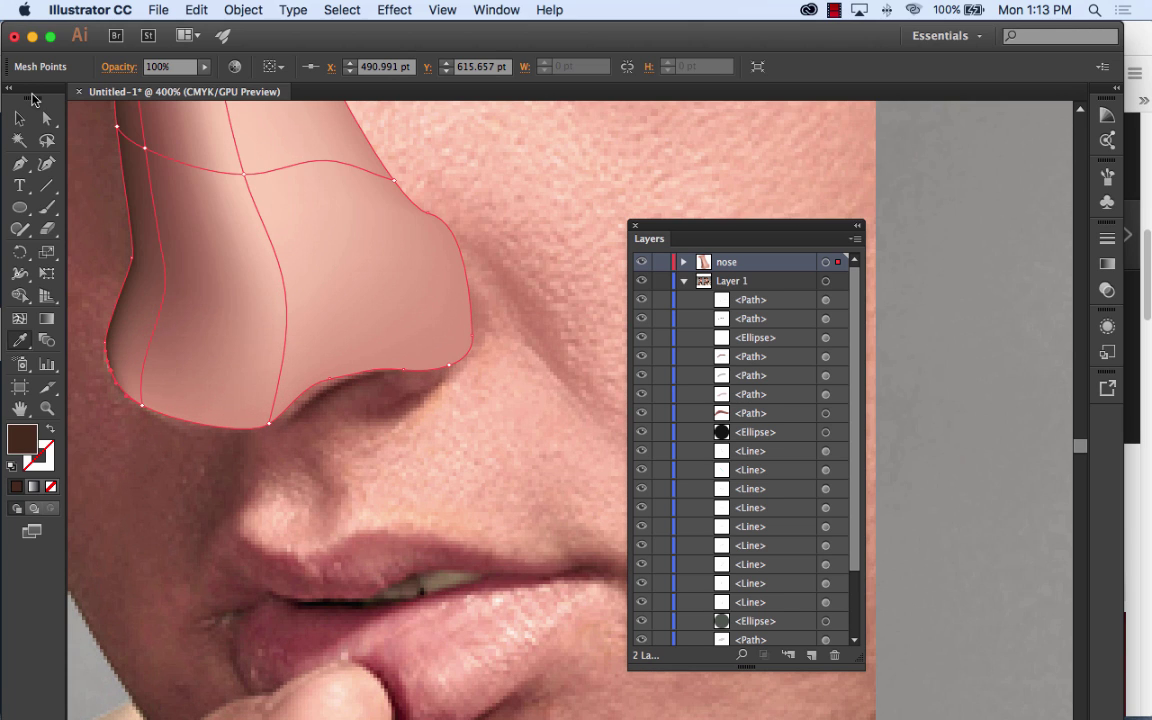
pyautogui.moveTo(63, 141); pyautogui.dragTo(365, 130)
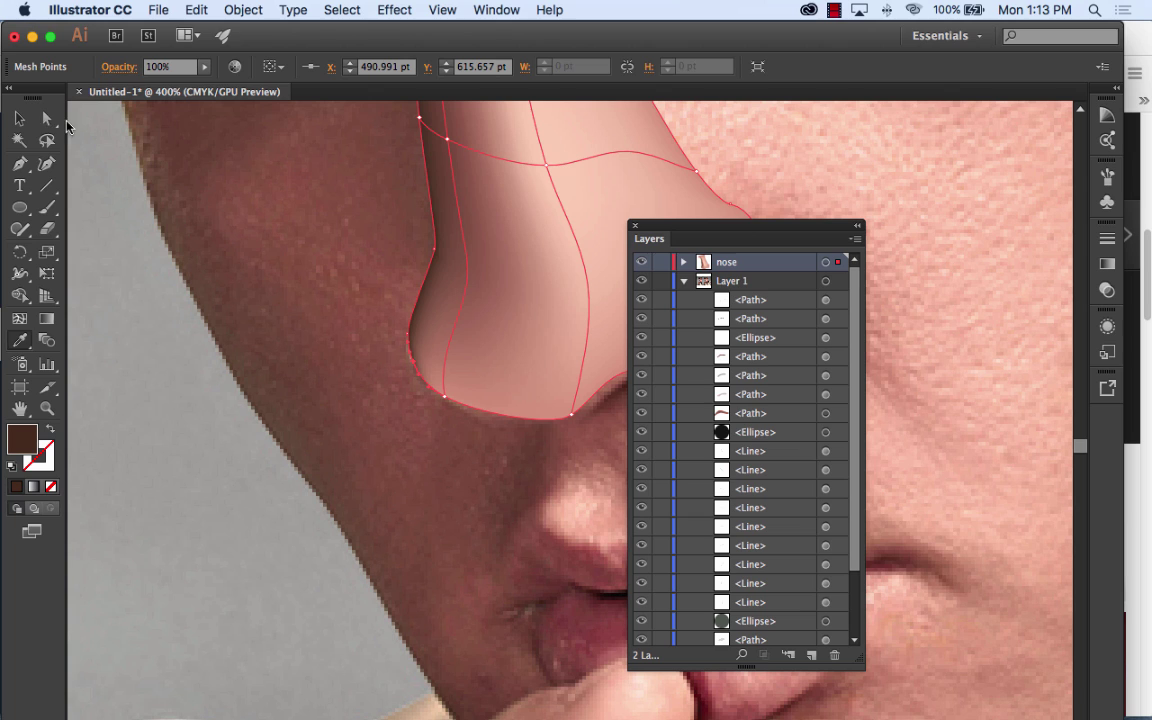
pyautogui.click(46, 118)
pyautogui.click(445, 397)
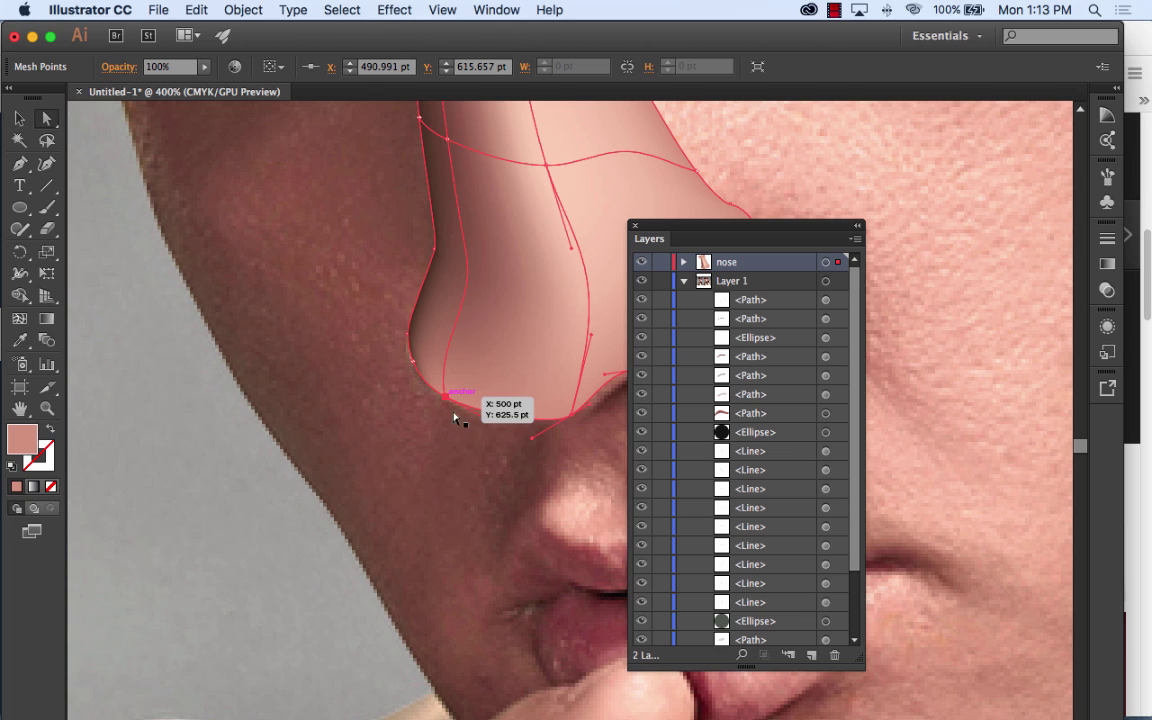
pyautogui.click(581, 407)
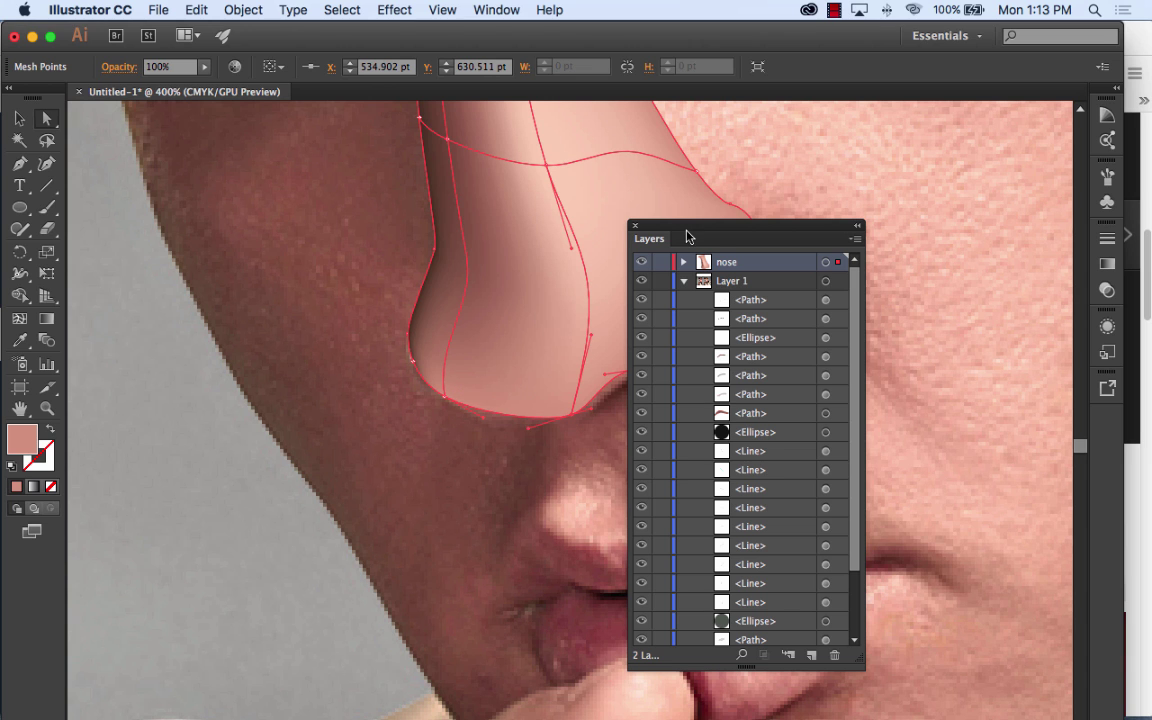
# Step: Show the face mesh in Layer 1 beneath the nose and deselect the nose mesh
pyautogui.moveTo(687, 237); pyautogui.dragTo(934, 229)
pyautogui.moveTo(841, 290); pyautogui.dragTo(560, 296)
pyautogui.press('super+minus')
pyautogui.press('super+minus')
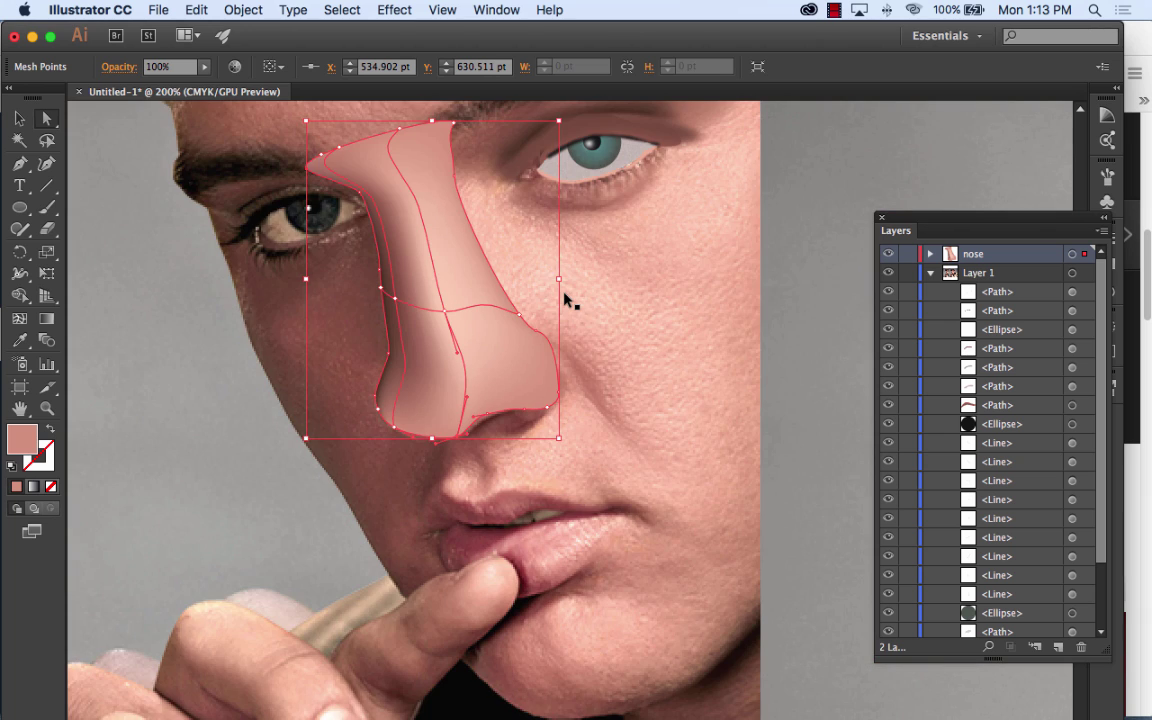
pyautogui.press('super+minus')
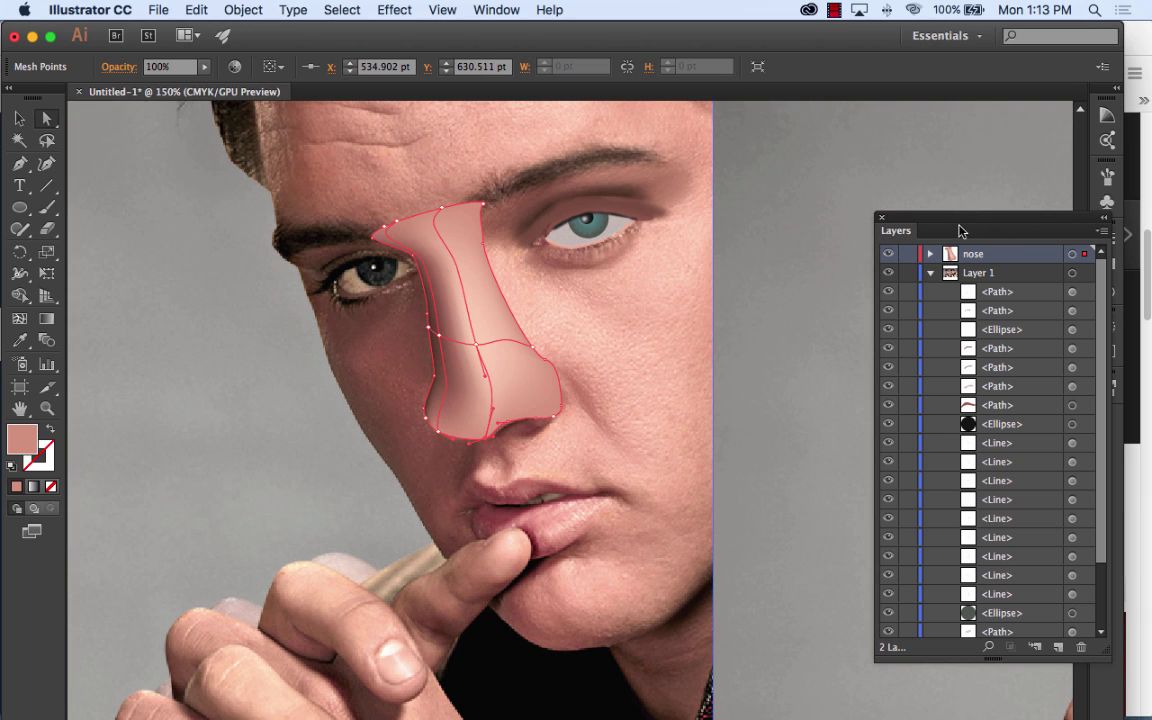
pyautogui.moveTo(958, 231); pyautogui.dragTo(872, 177)
pyautogui.click(844, 218)
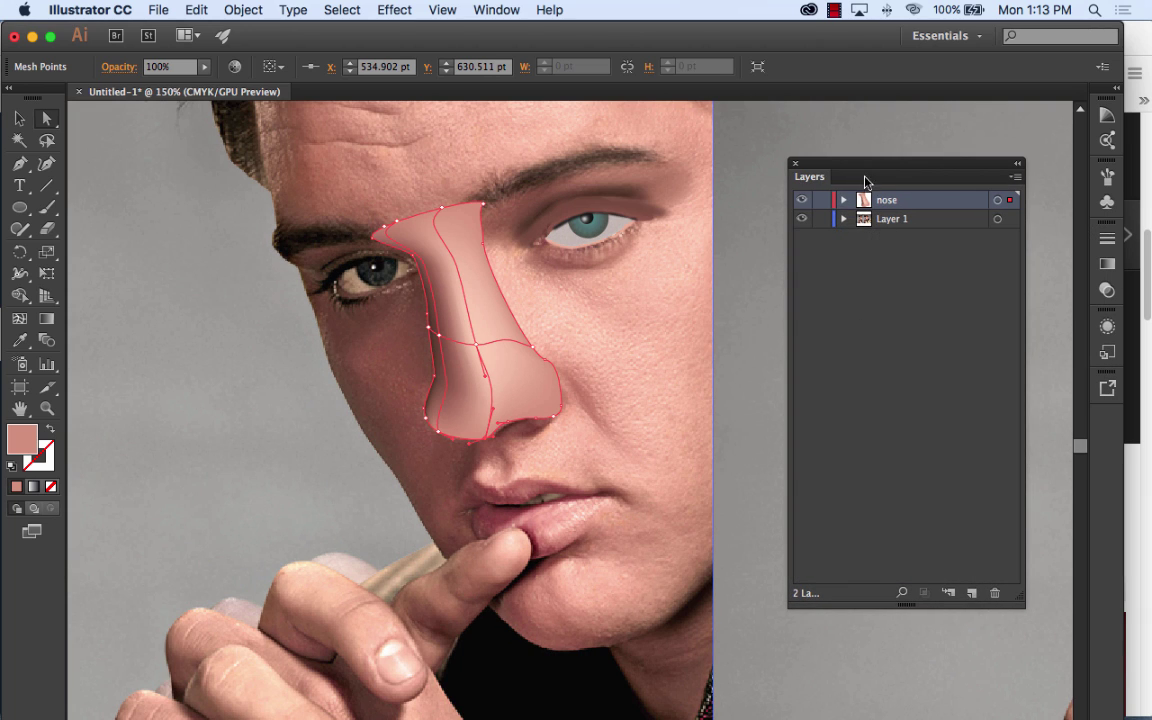
pyautogui.click(845, 219)
pyautogui.scroll(-3, 900, 400)
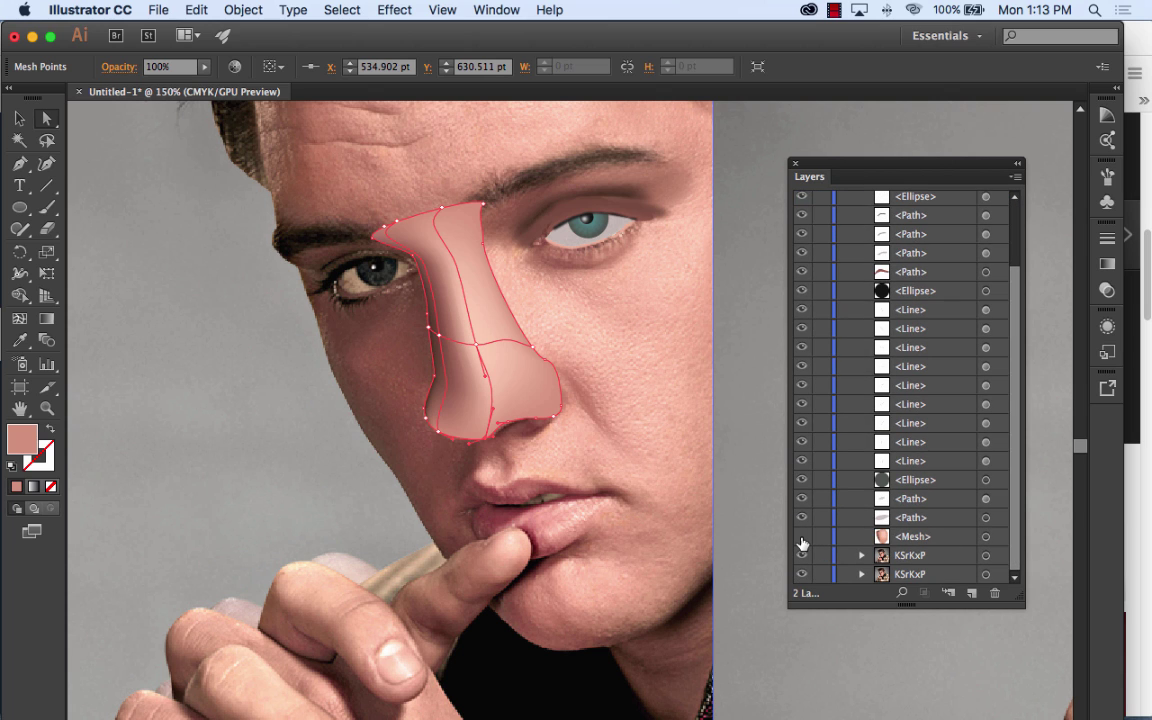
pyautogui.click(802, 537)
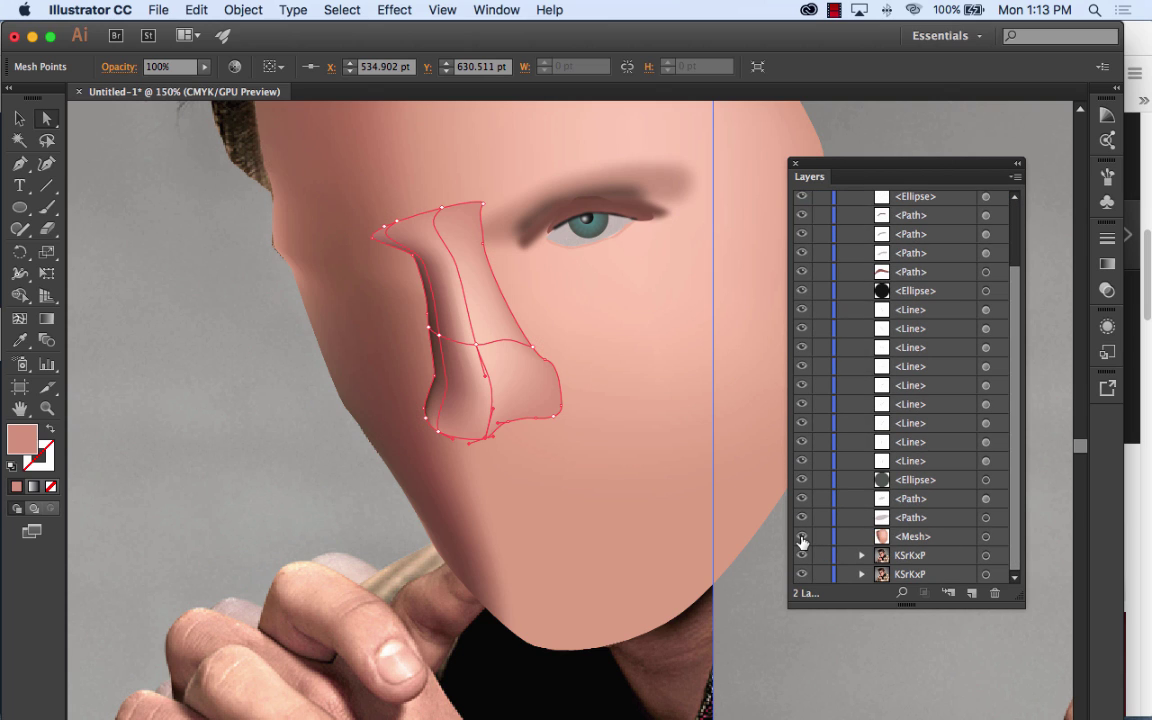
pyautogui.click(316, 532)
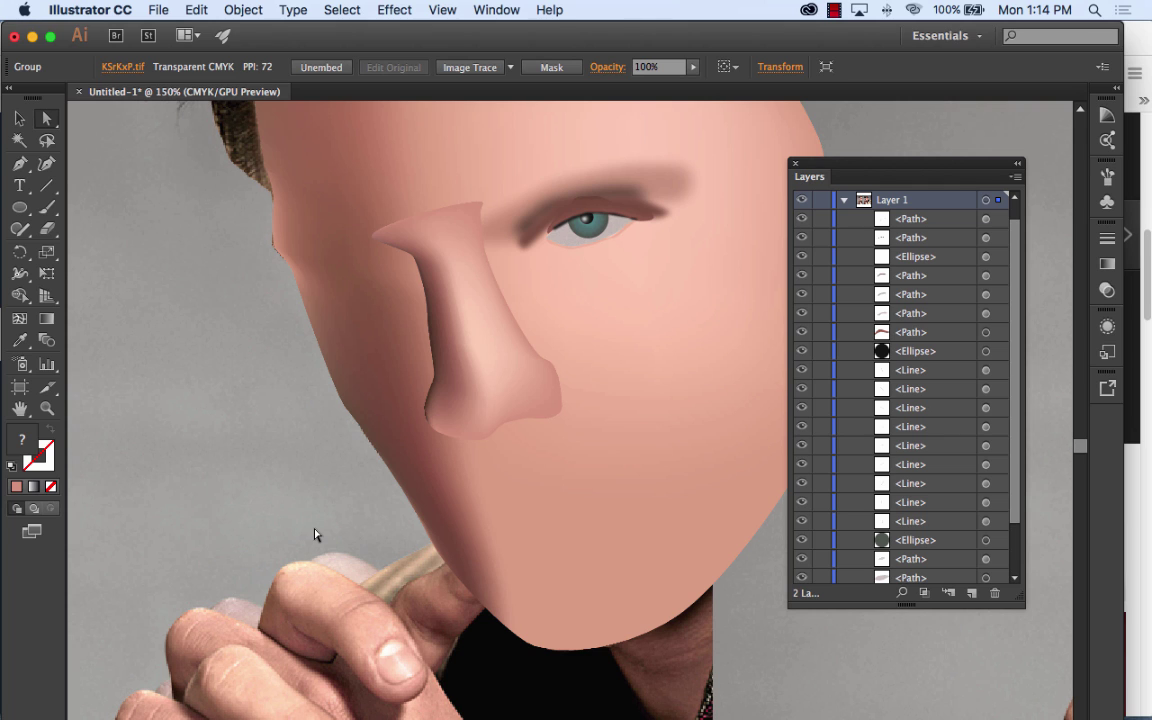
# Step: Recolour the mesh point on the nose's right edge with the adjacent cheek skin tone using the Eyedropper, and deselect the nose
pyautogui.click(485, 325)
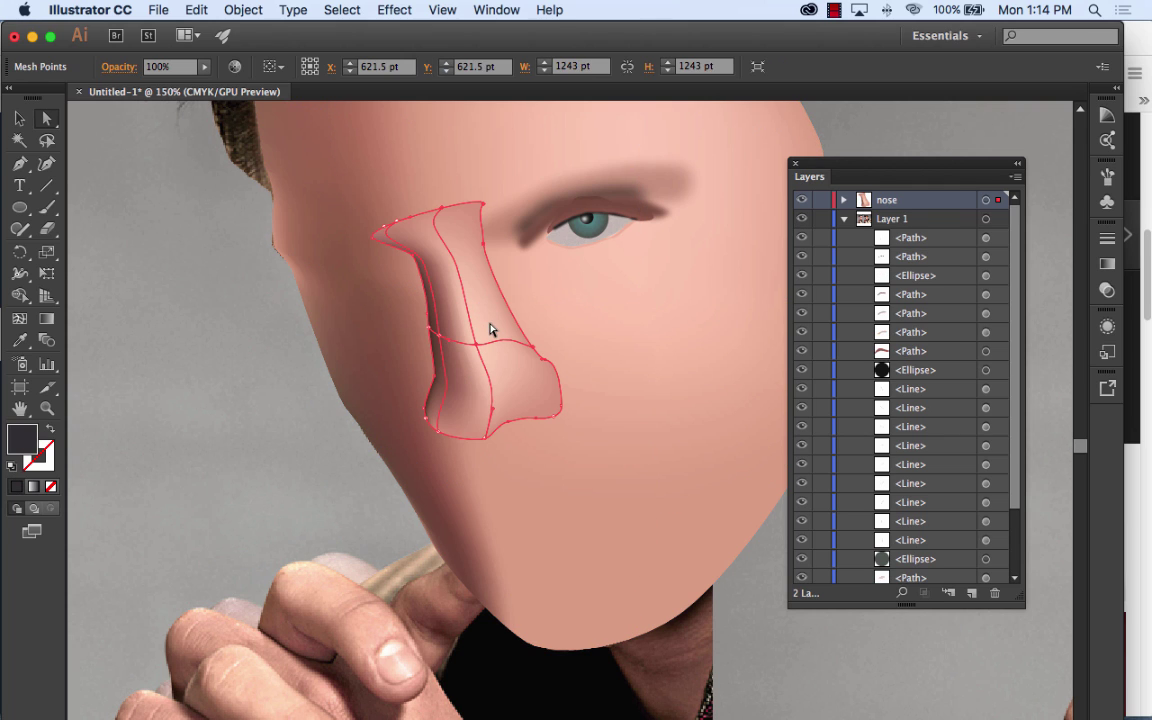
pyautogui.click(533, 347)
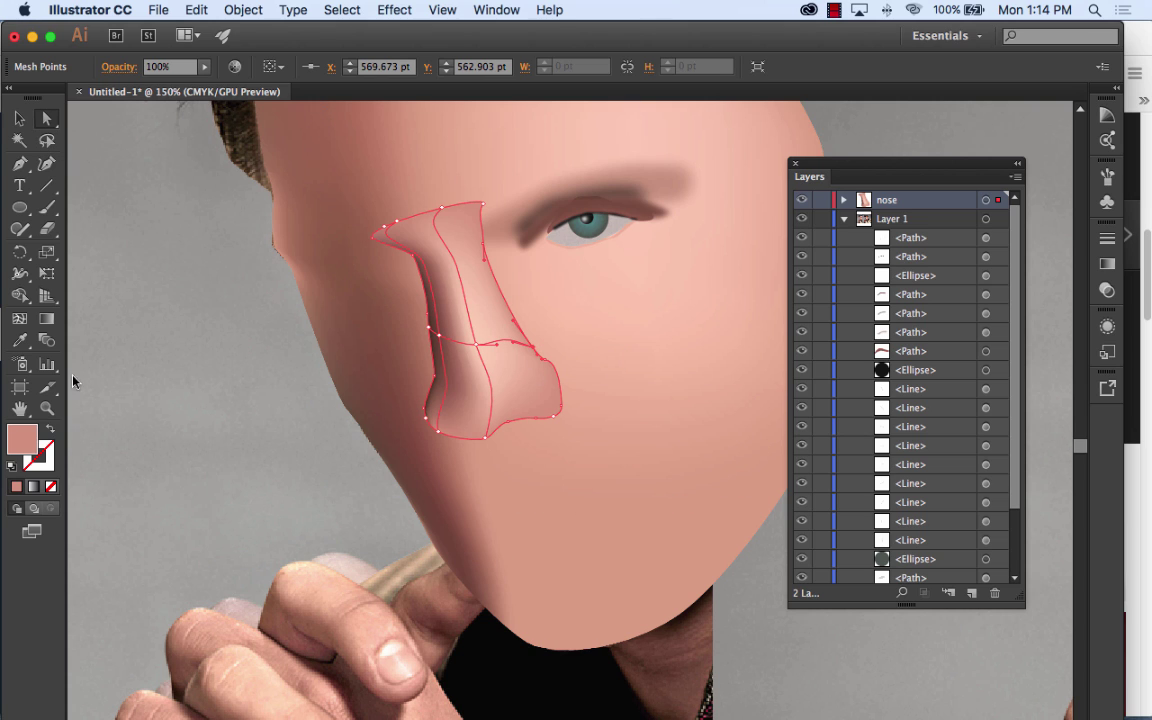
pyautogui.click(19, 340)
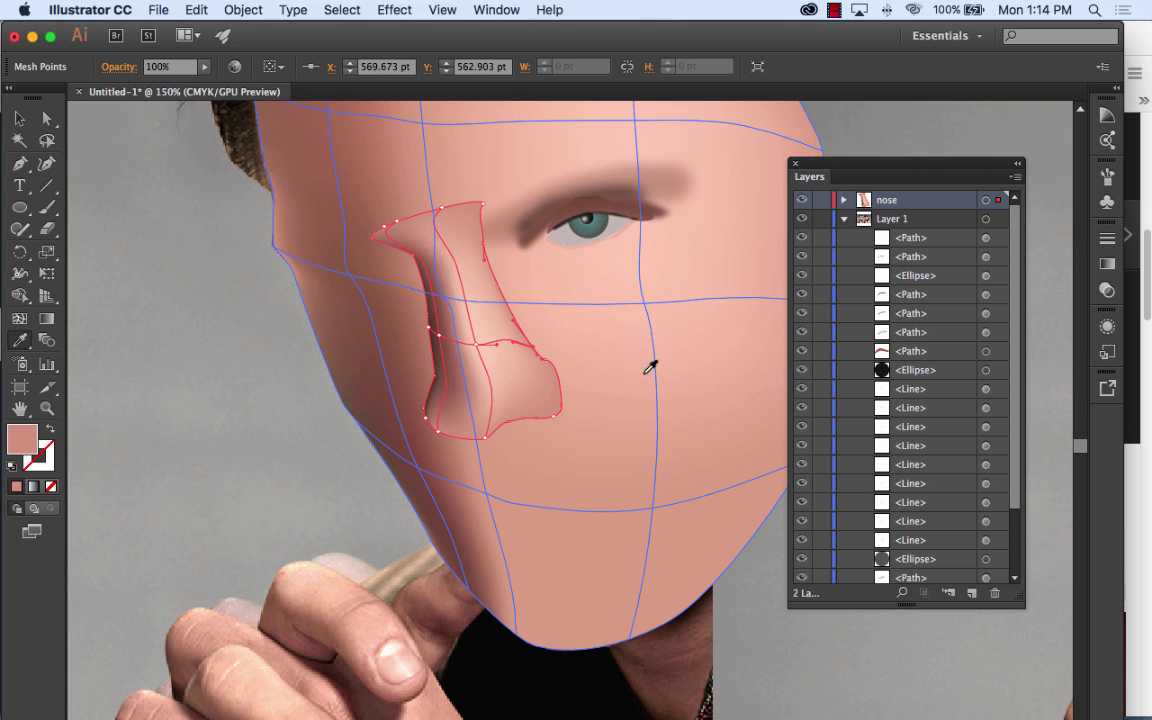
pyautogui.click(543, 344)
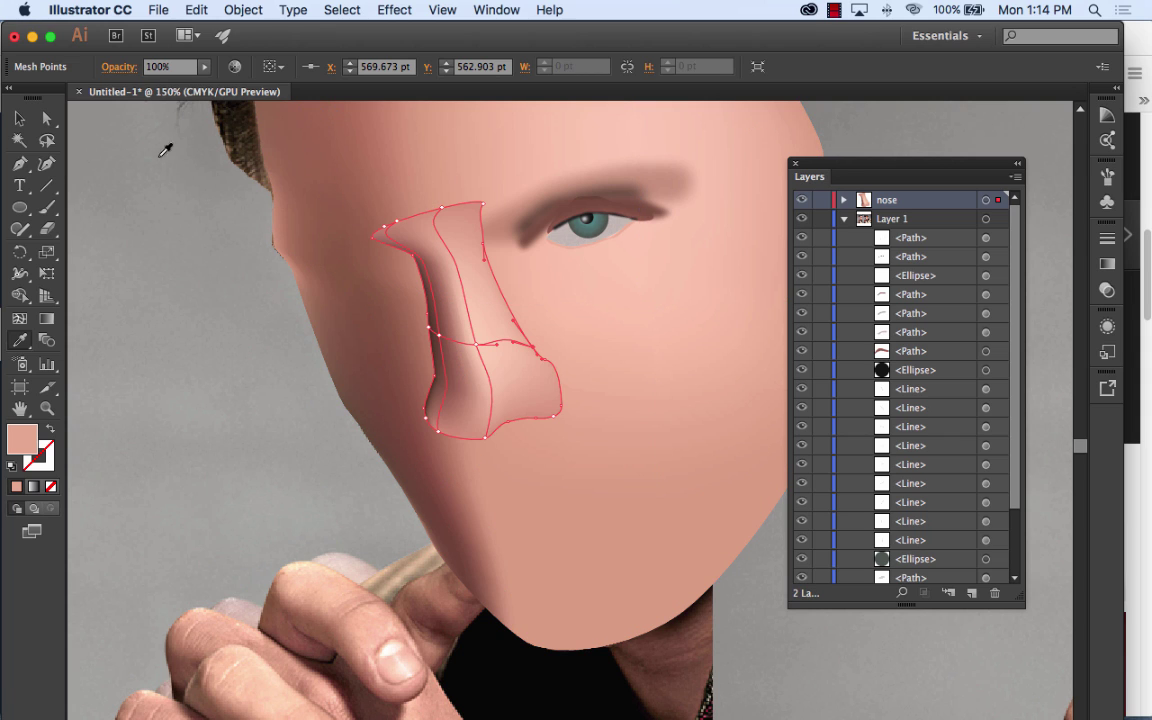
pyautogui.click(19, 118)
pyautogui.click(983, 661)
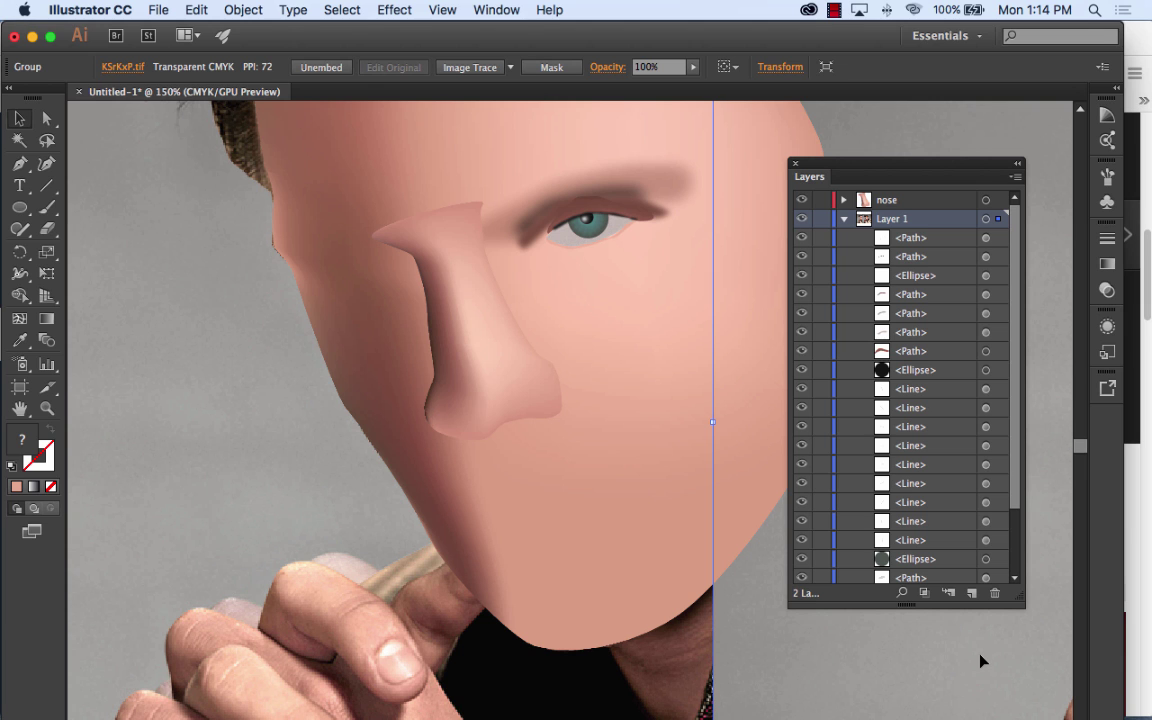
# Step: Lower the opacity of the mesh point on the nose's right edge to 42% in the transparency settings
pyautogui.press('super+equal')
pyautogui.press('super+equal')
pyautogui.press('super+equal')
pyautogui.moveTo(527, 264); pyautogui.dragTo(568, 383)
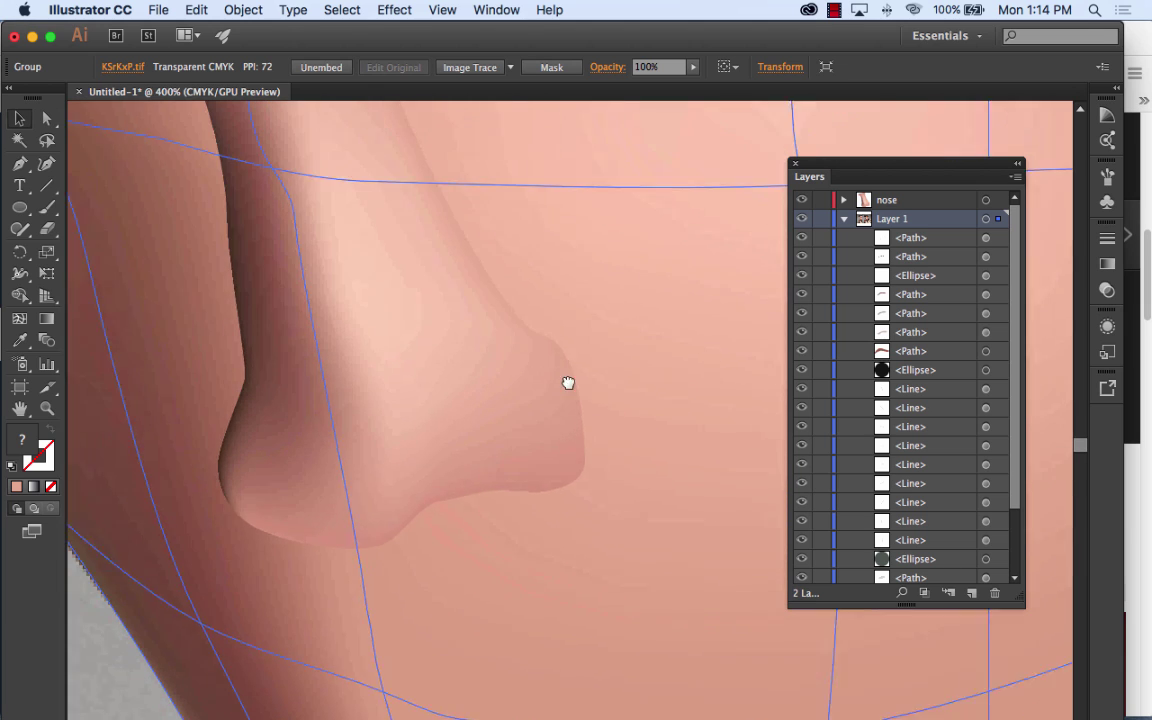
pyautogui.click(532, 350)
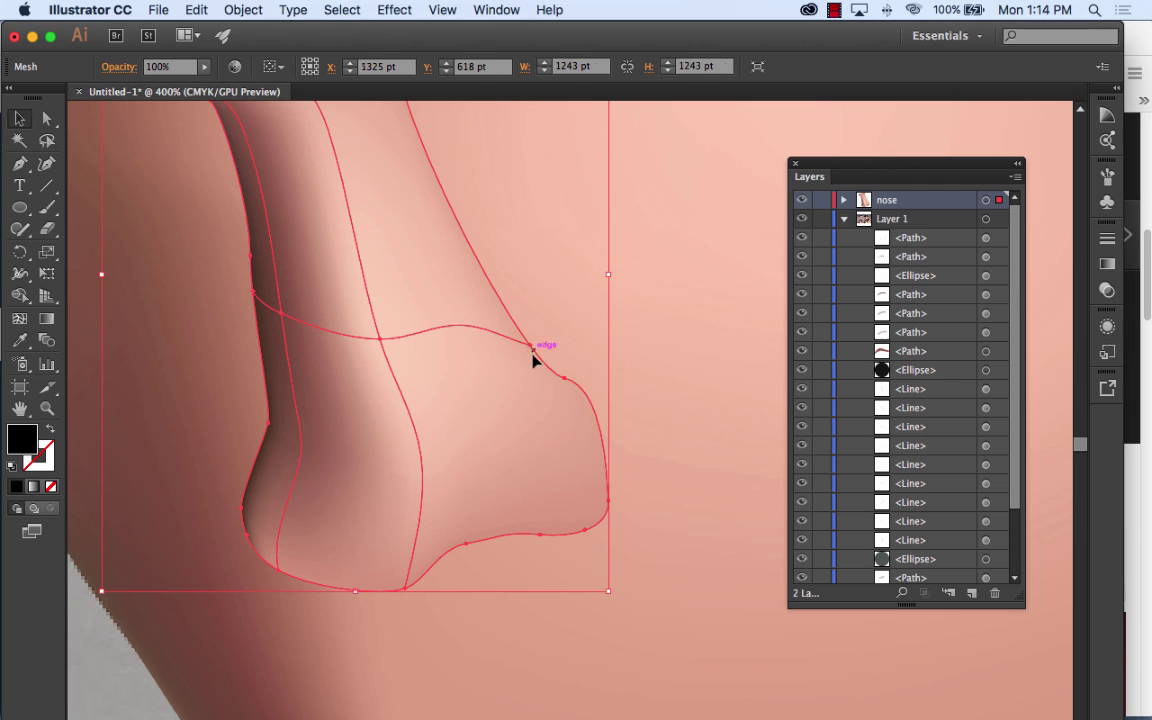
pyautogui.click(532, 352)
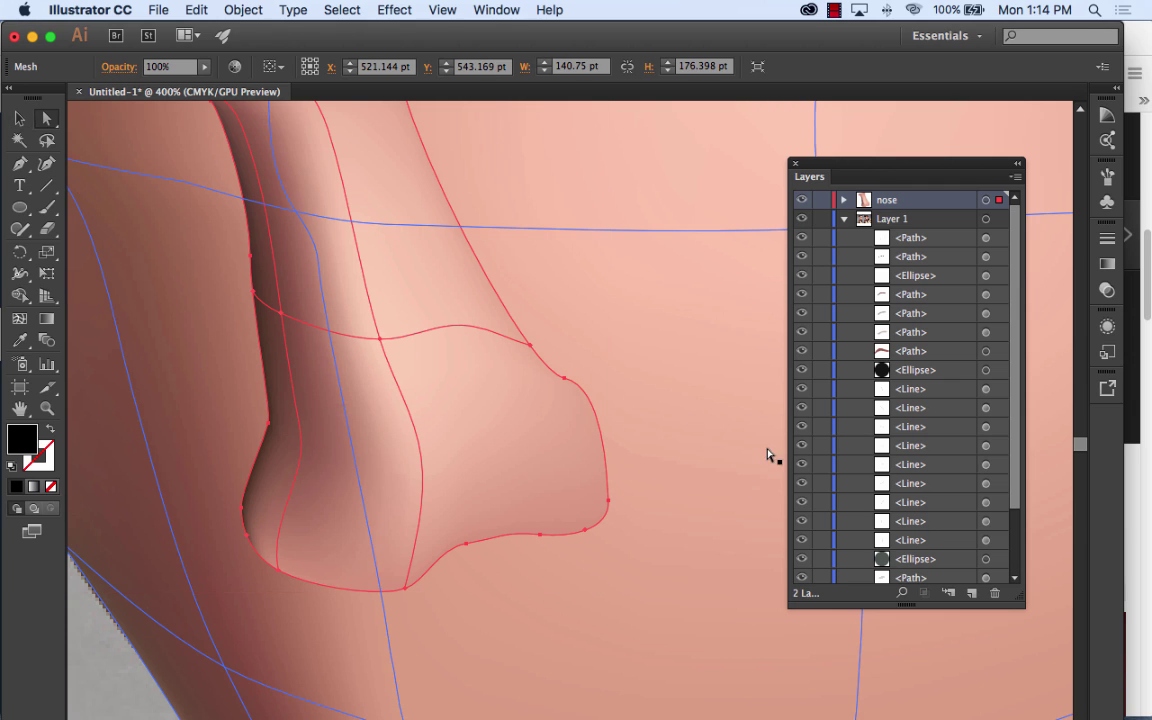
pyautogui.press('a')
pyautogui.click(531, 347)
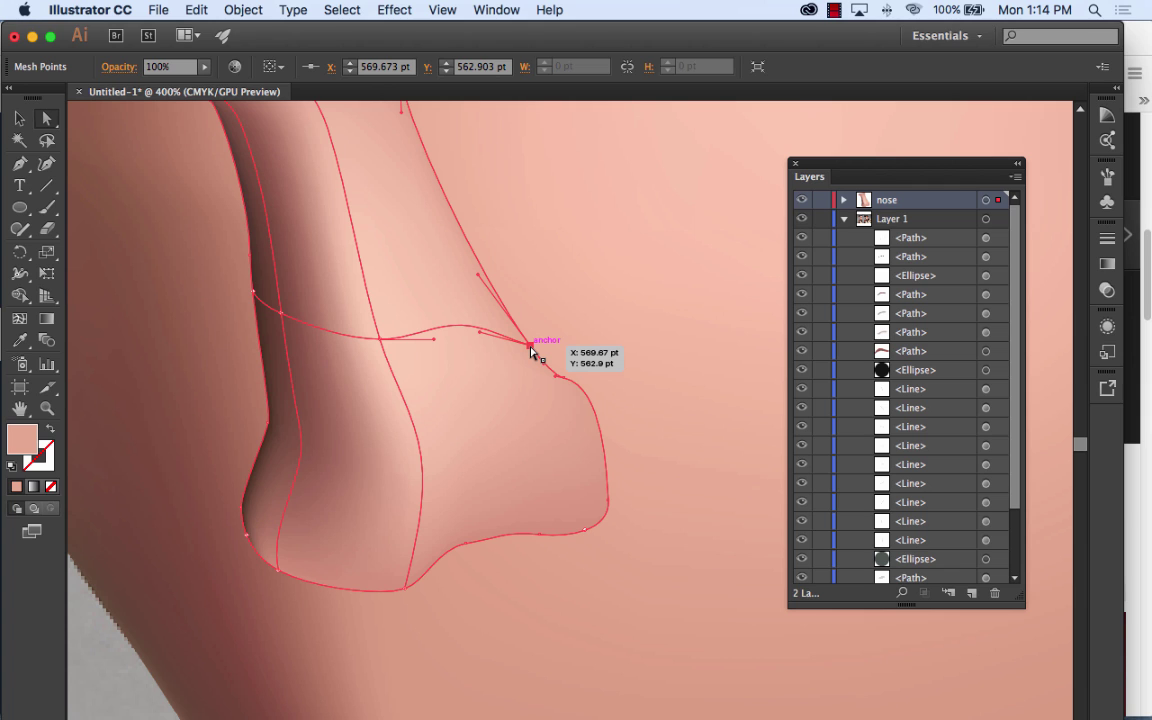
pyautogui.click(496, 9)
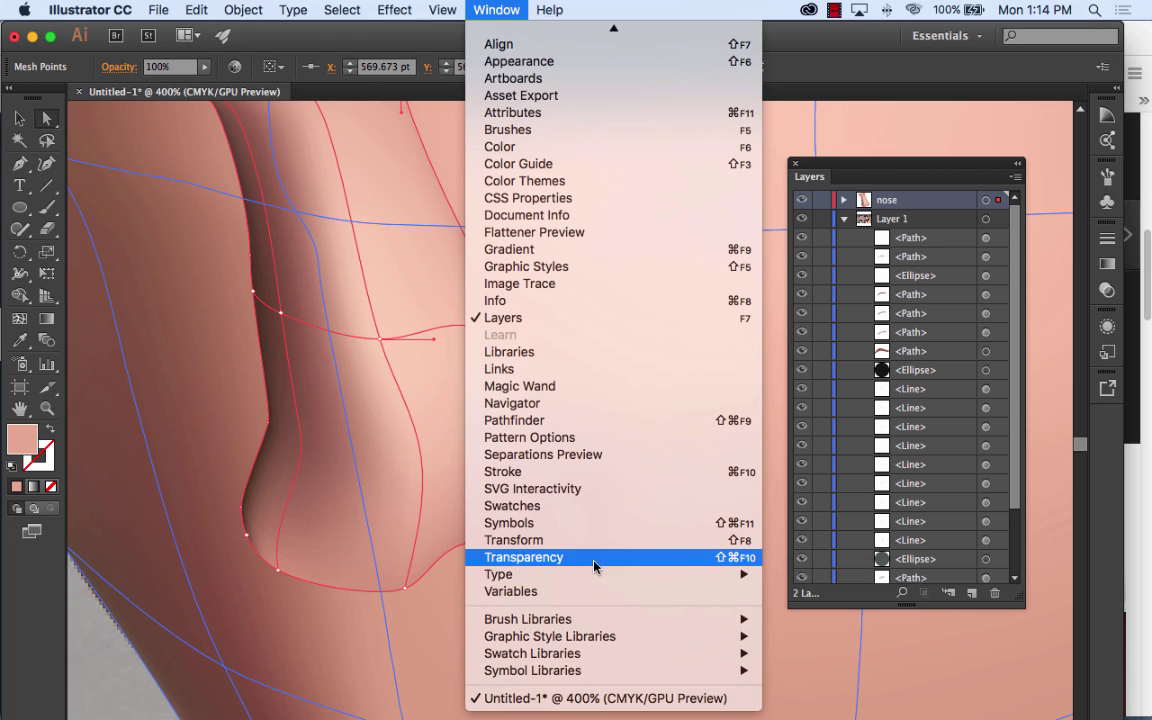
pyautogui.click(596, 558)
pyautogui.moveTo(968, 230); pyautogui.dragTo(610, 123)
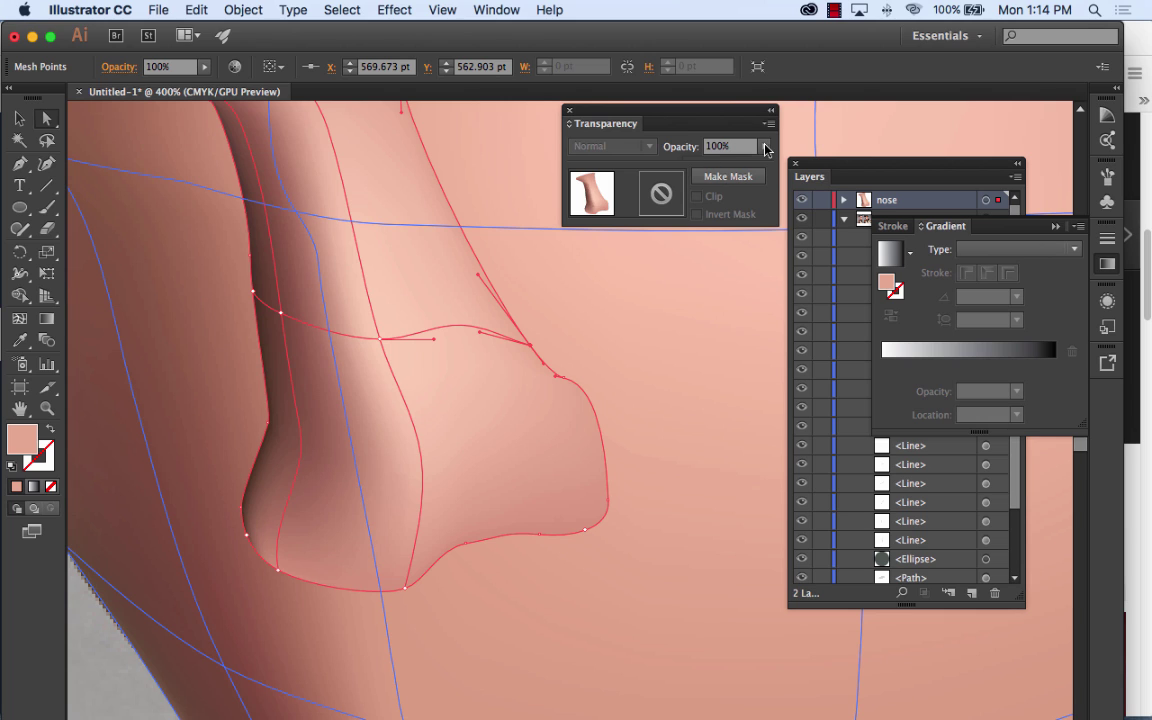
pyautogui.click(765, 148)
pyautogui.moveTo(760, 165); pyautogui.dragTo(720, 169)
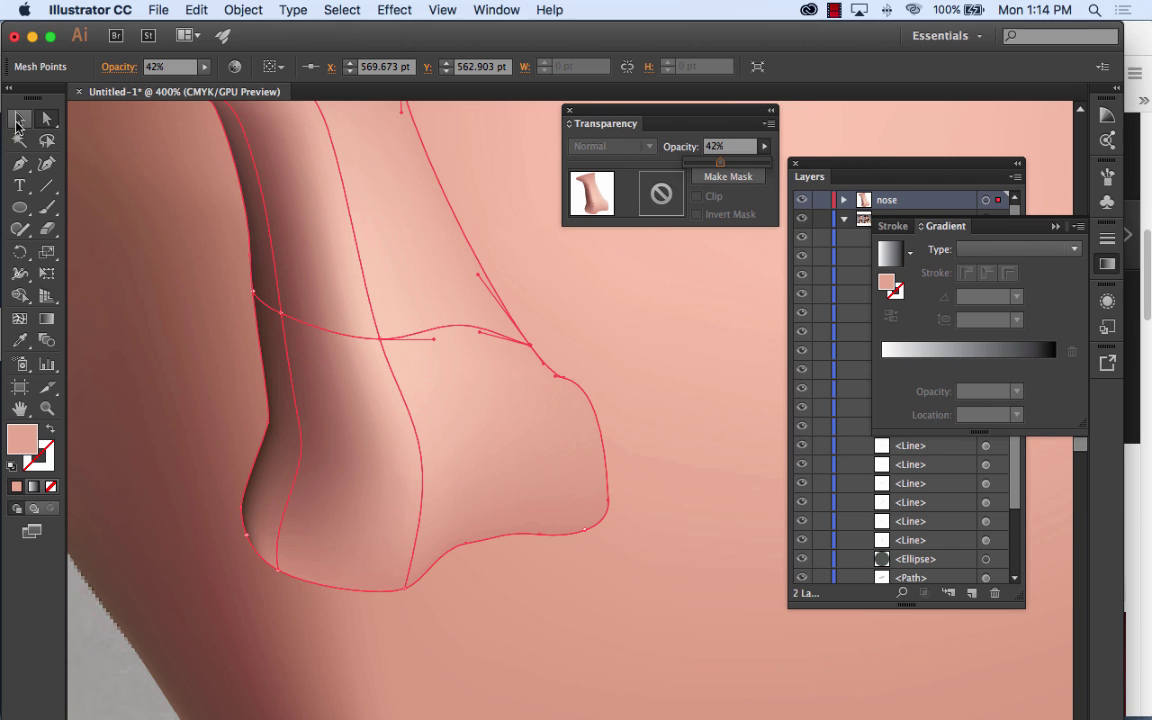
pyautogui.click(18, 119)
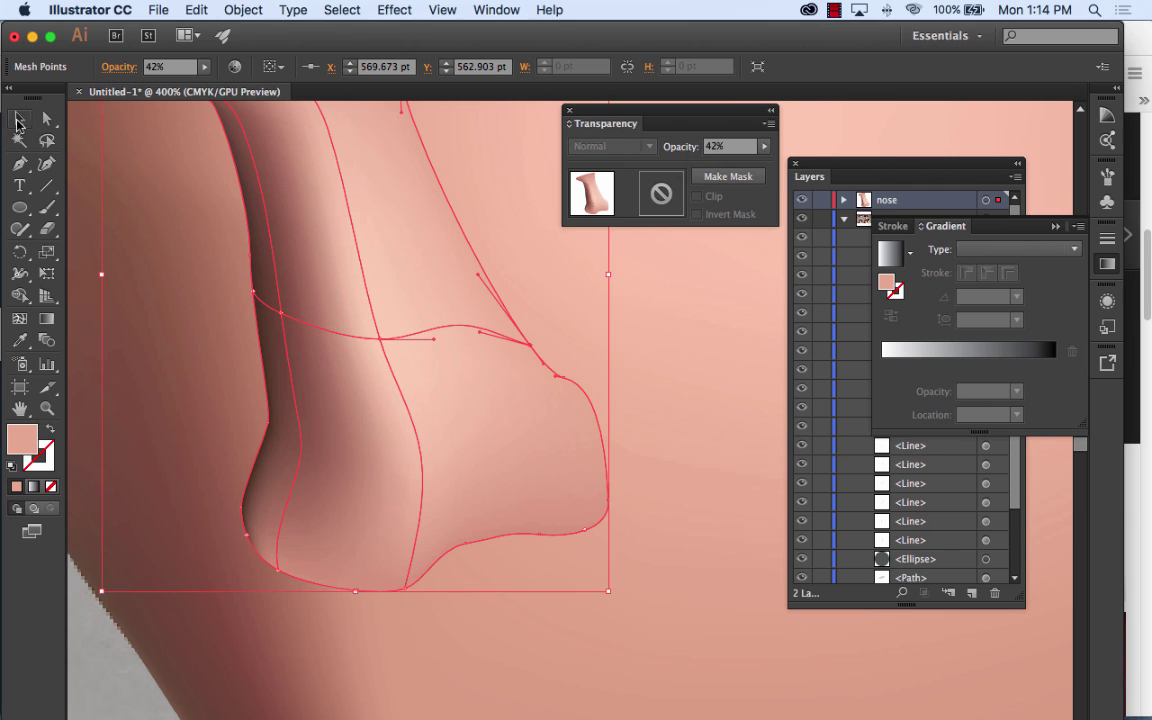
pyautogui.click(1063, 555)
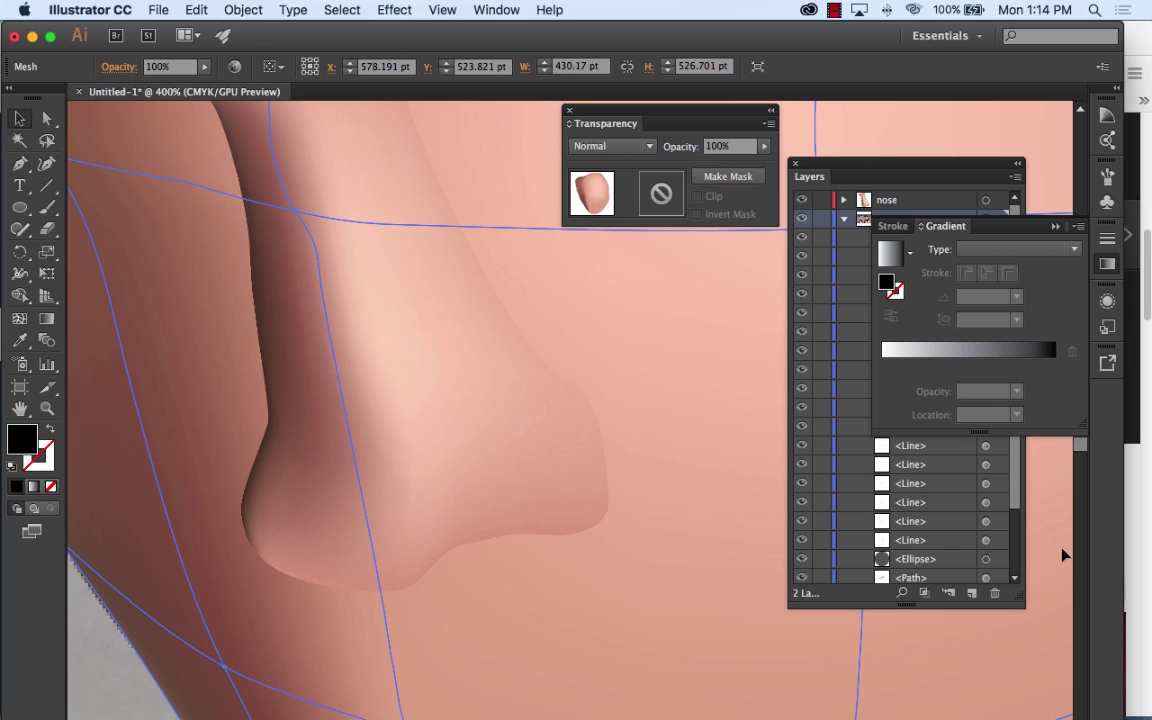
# Step: Resample the skin tone for the nose's right-edge mesh point and set that point's opacity to 32%
pyautogui.click(541, 353)
pyautogui.click(46, 118)
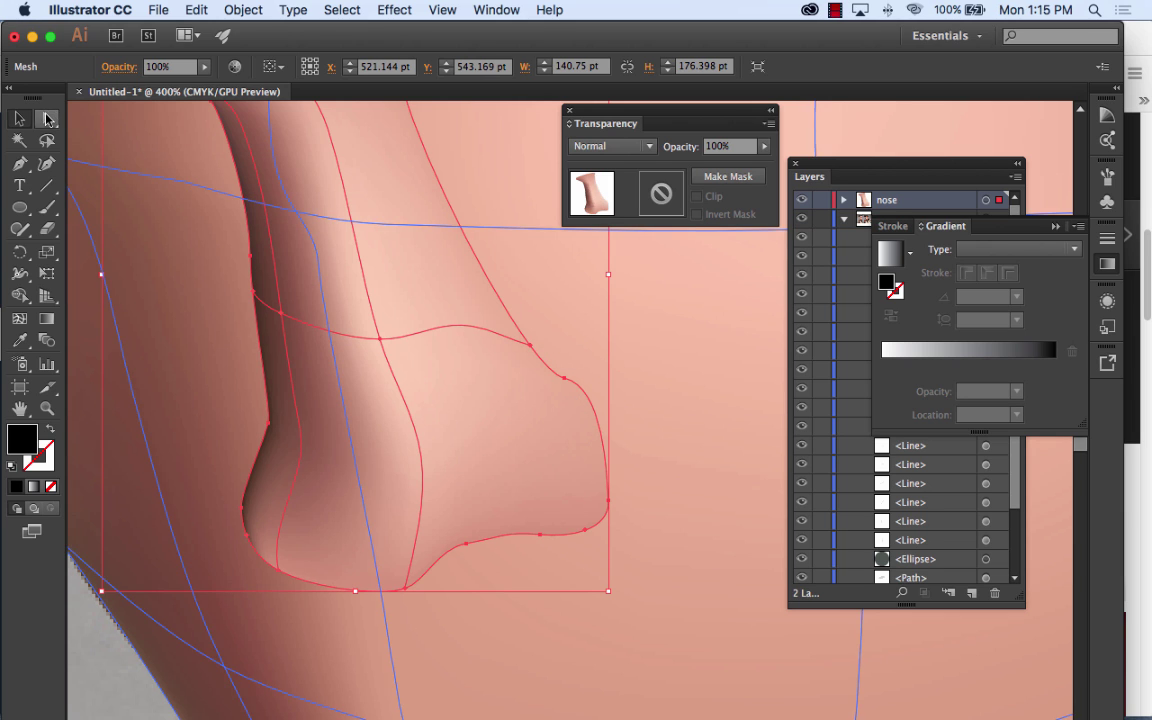
pyautogui.click(530, 346)
pyautogui.press('i')
pyautogui.click(532, 350)
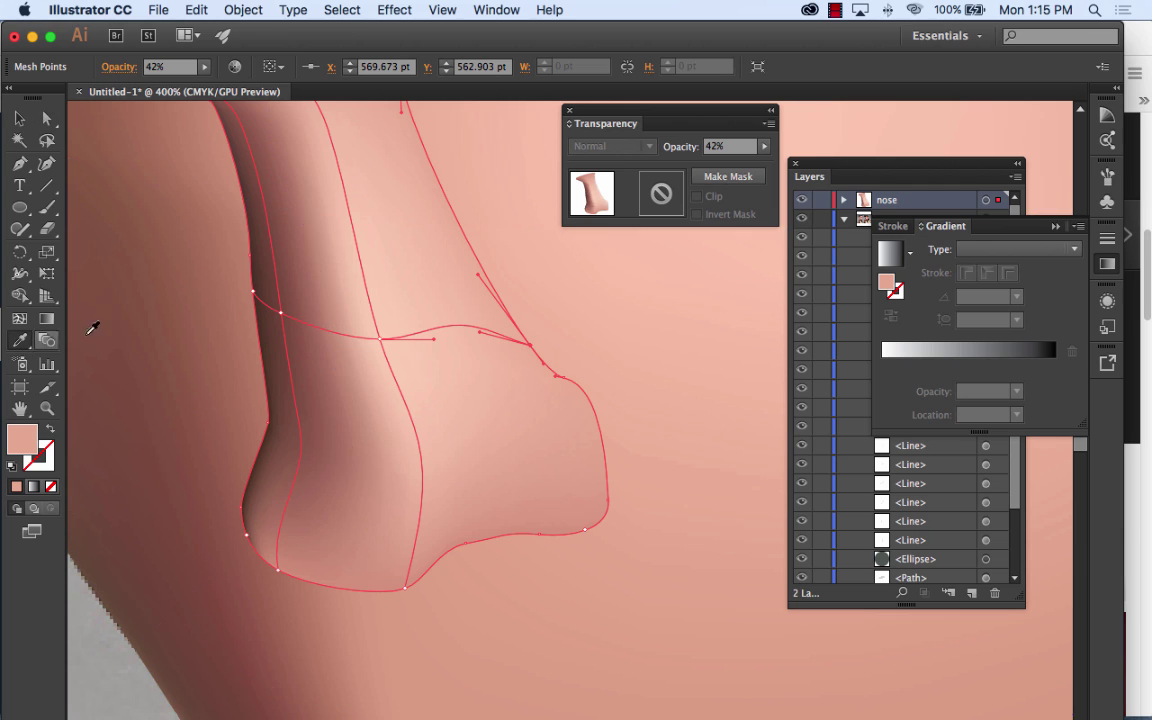
pyautogui.click(519, 337)
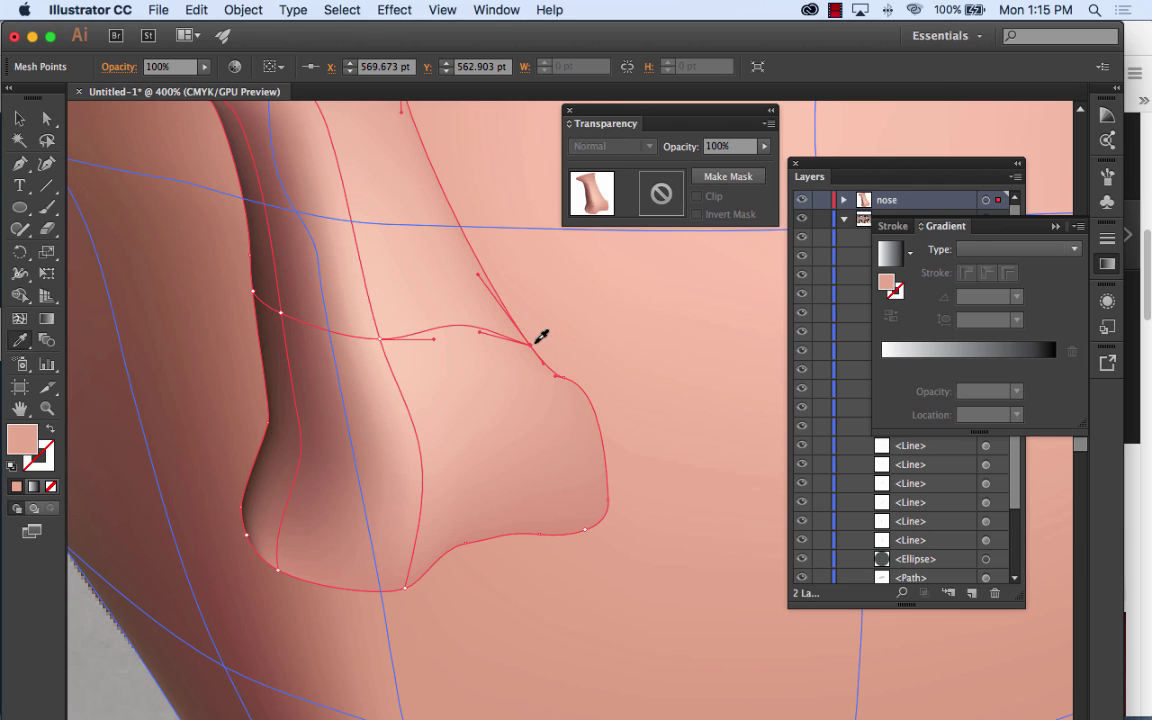
pyautogui.click(46, 118)
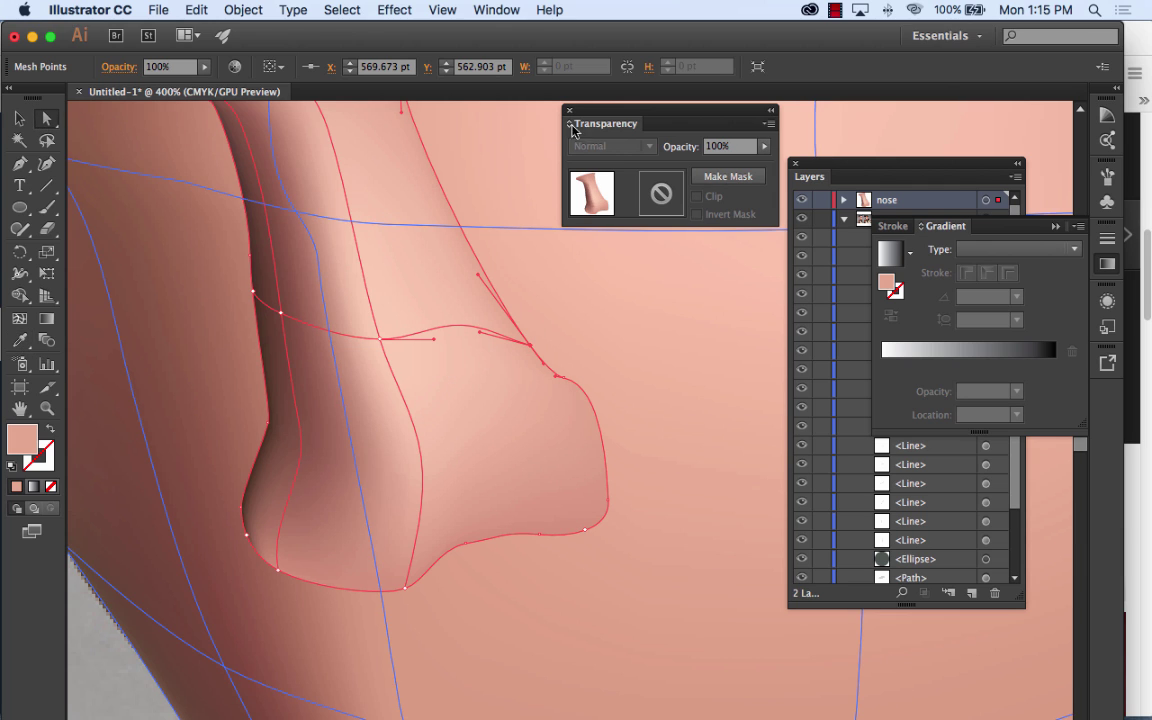
pyautogui.click(767, 150)
pyautogui.moveTo(766, 163); pyautogui.dragTo(712, 168)
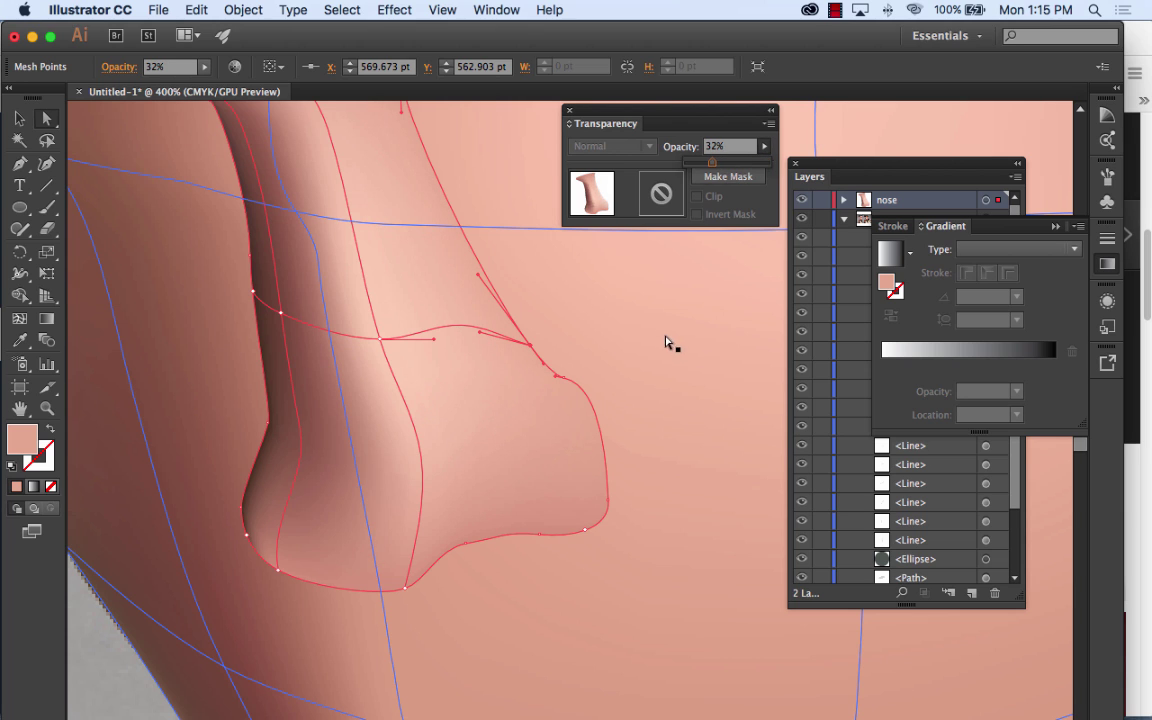
pyautogui.click(16, 120)
pyautogui.click(1049, 591)
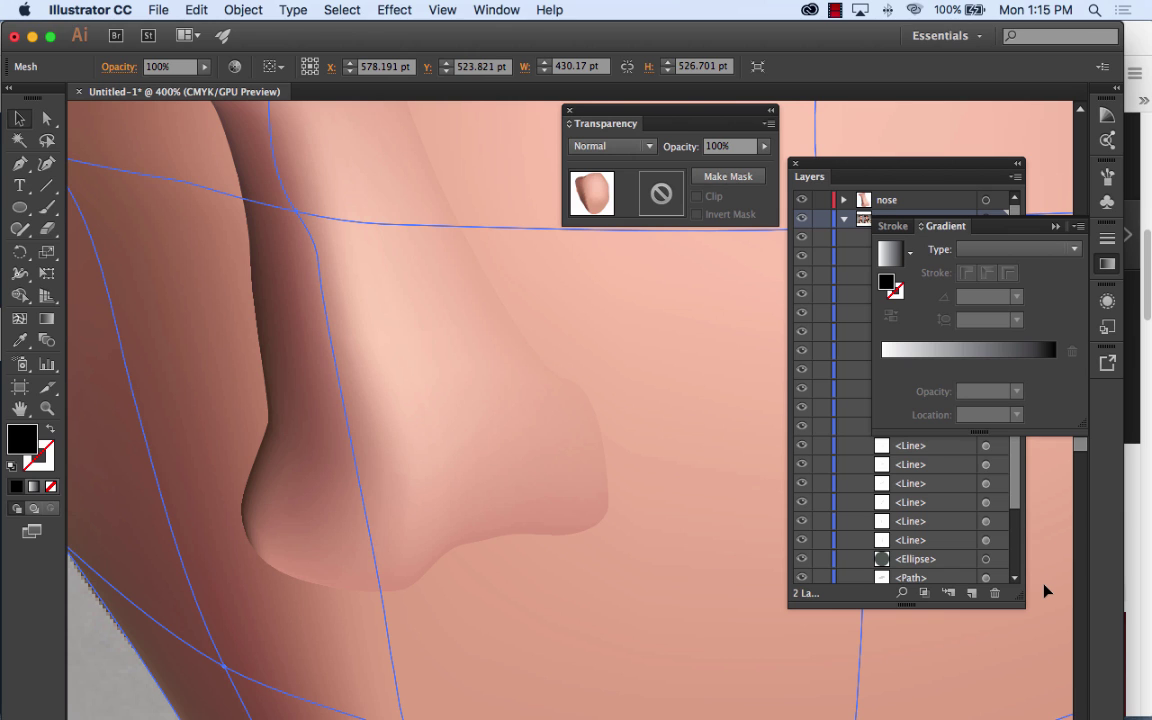
# Step: Add a mesh point to the face mesh on its horizontal line beside the left edge of the nose bridge
pyautogui.press('super+minus')
pyautogui.press('super+minus')
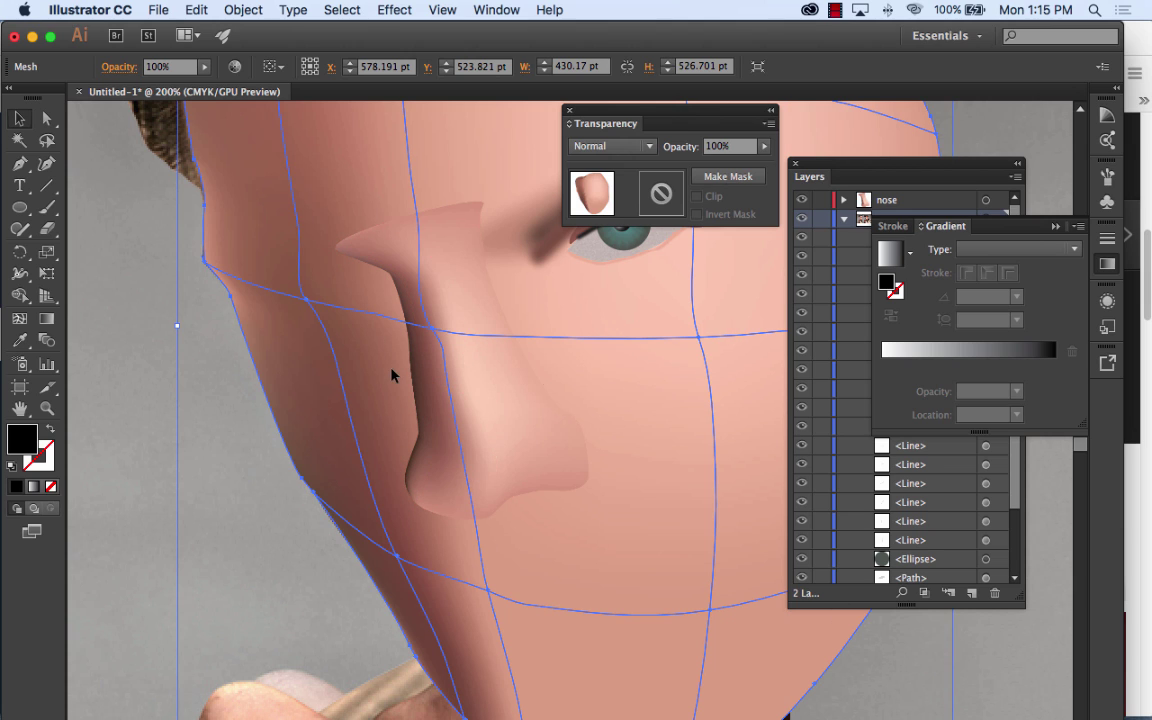
pyautogui.press('a')
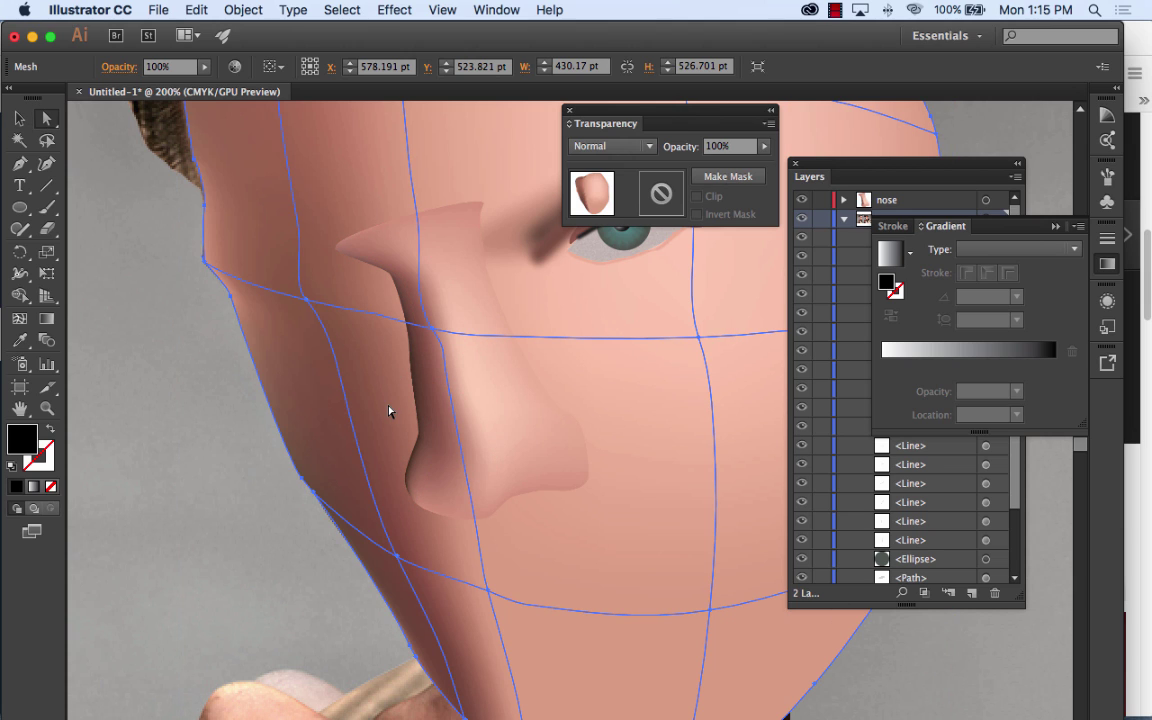
pyautogui.click(19, 318)
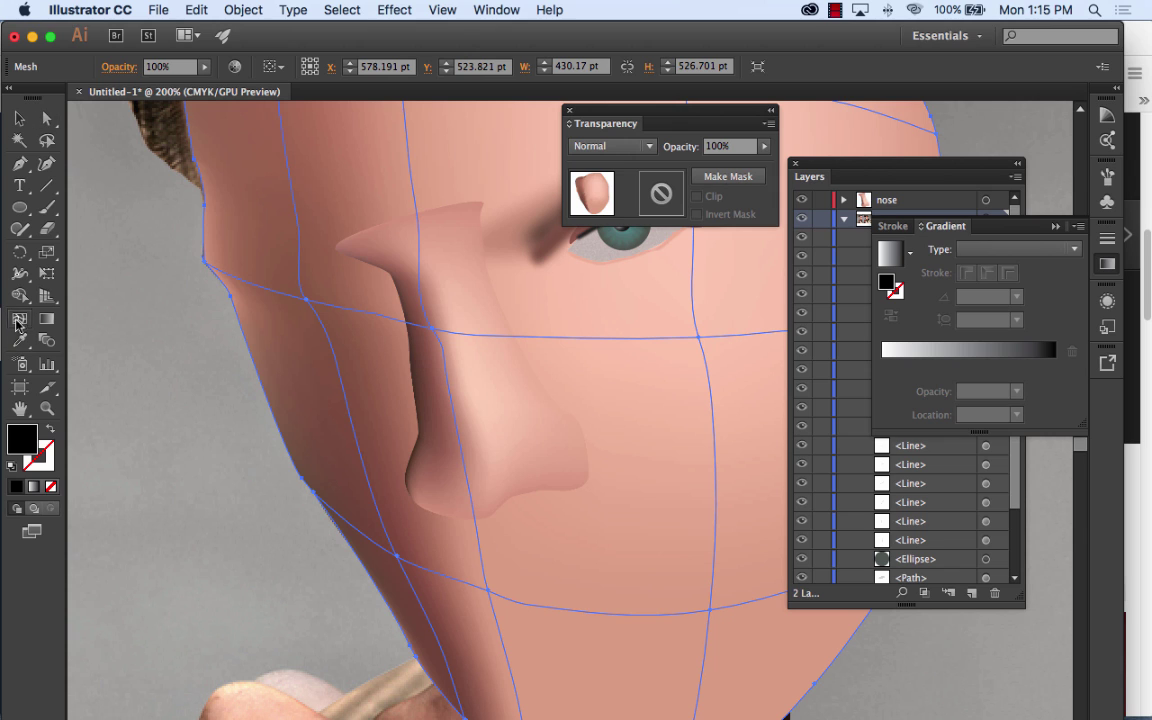
pyautogui.click(405, 325)
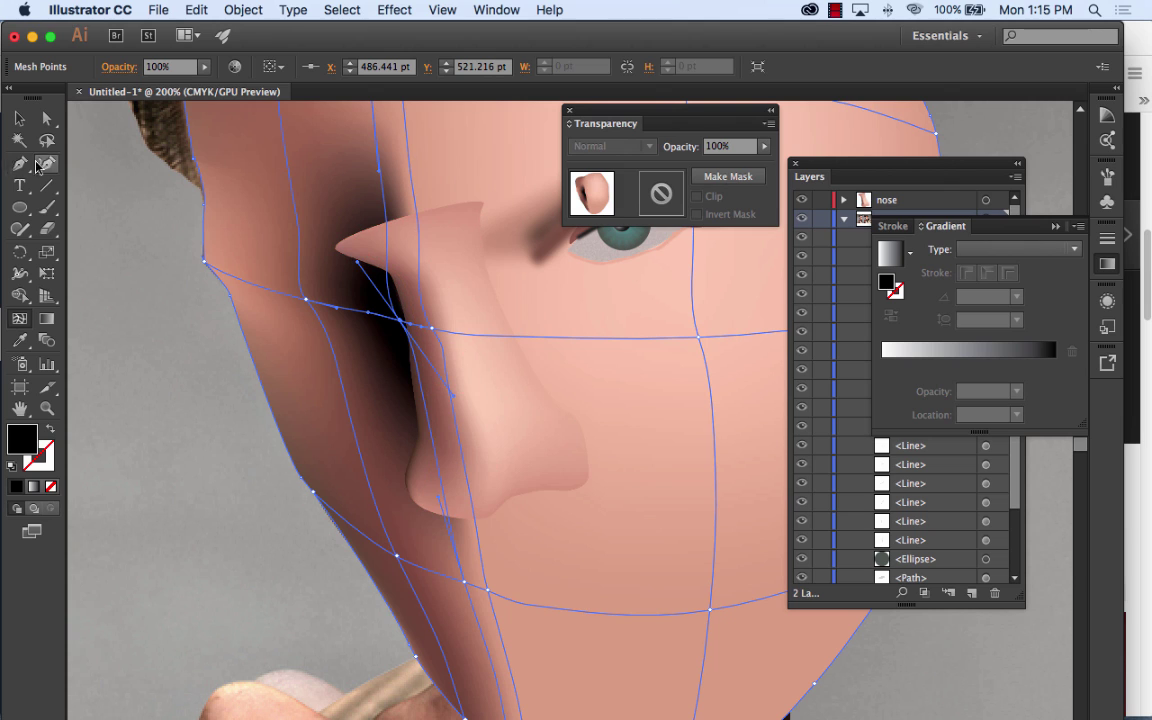
# Step: Colour the new face mesh point beside the nose dark brown, sampled with the Eyedropper from the shading there, and deselect the face mesh
pyautogui.click(48, 122)
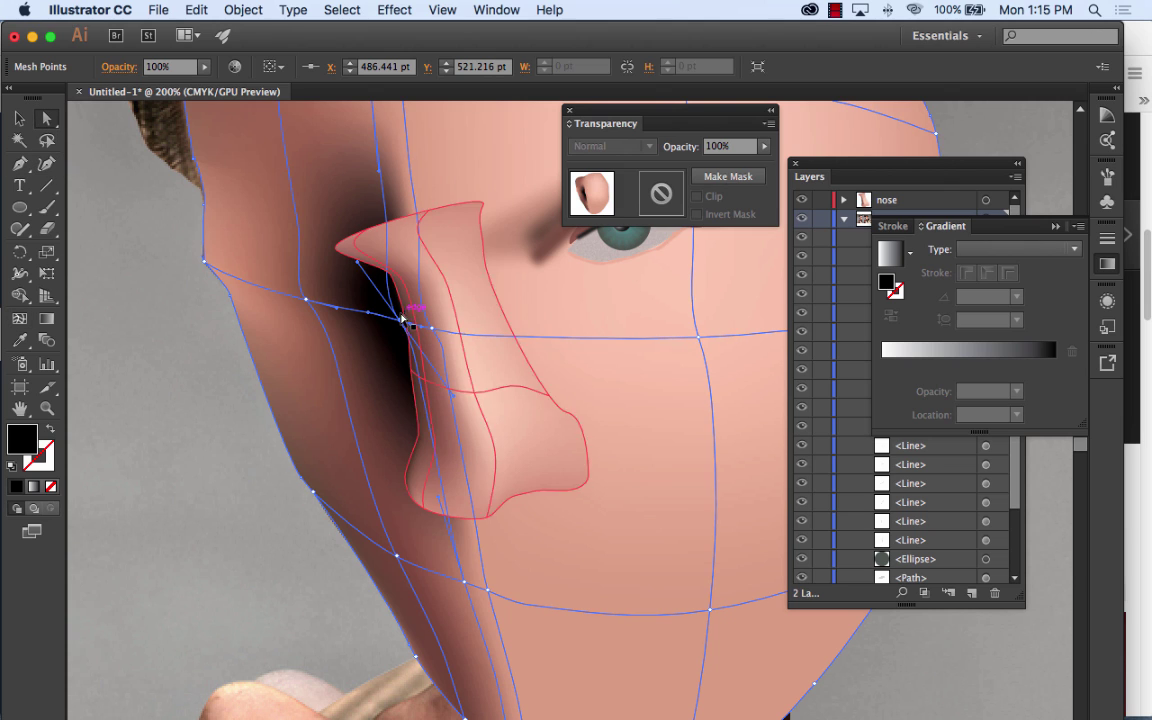
pyautogui.click(22, 340)
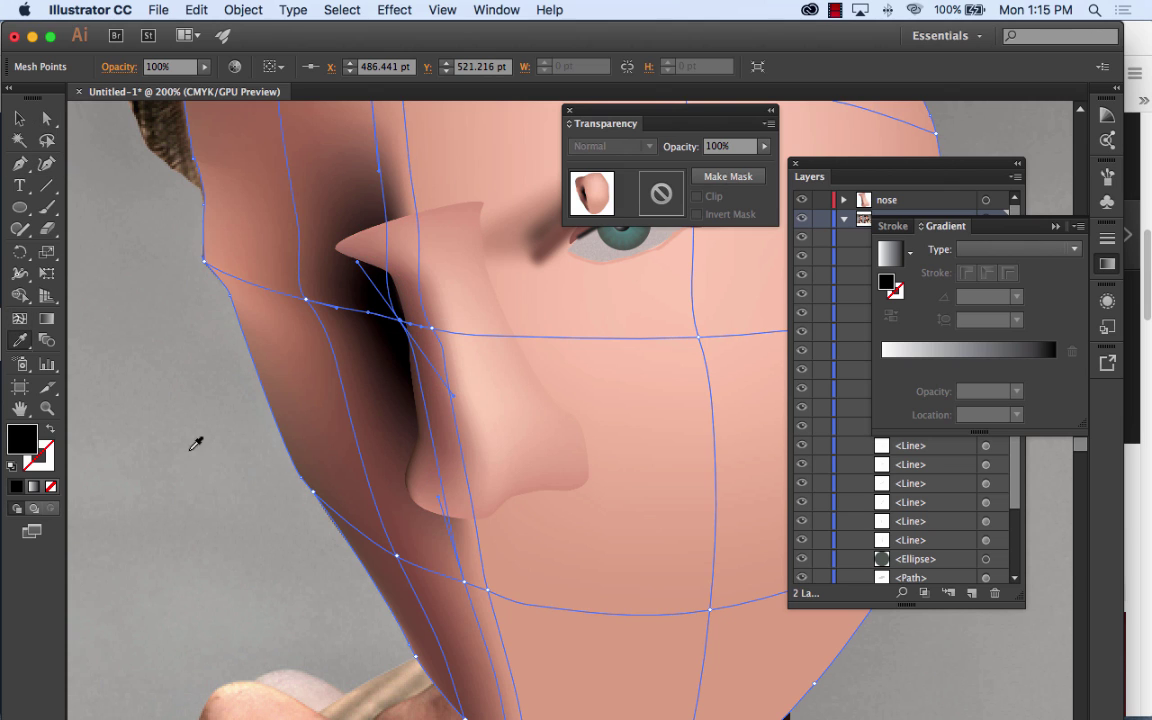
pyautogui.click(403, 458)
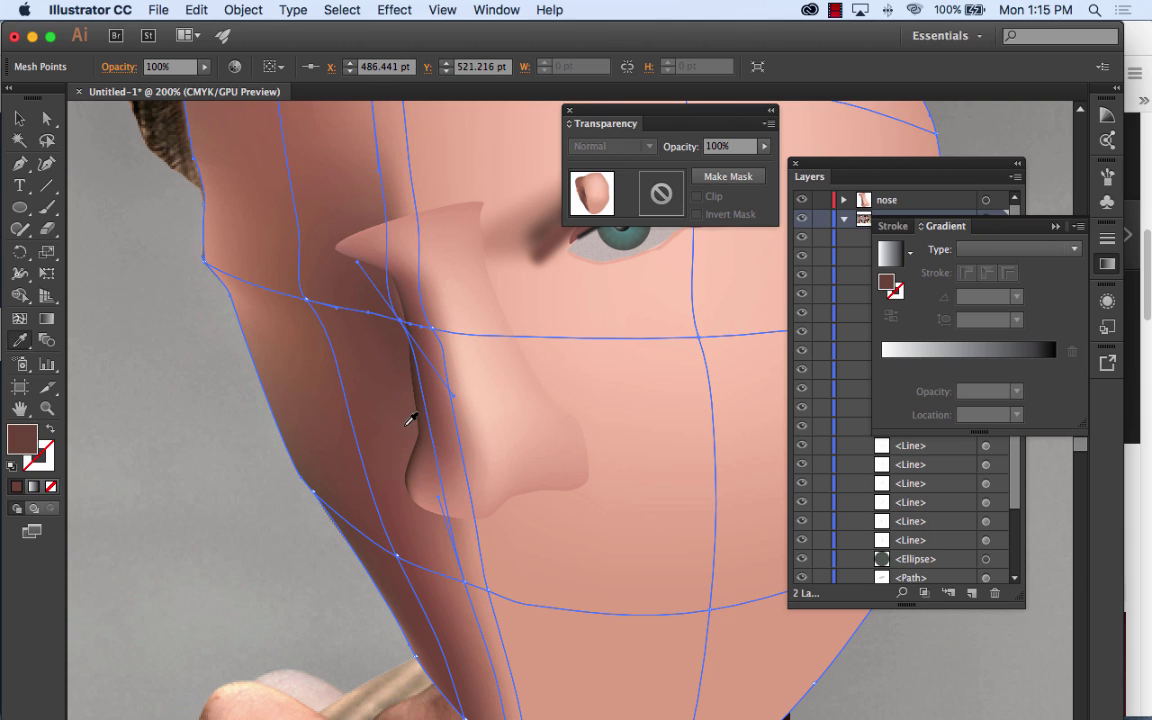
pyautogui.click(390, 420)
pyautogui.click(420, 383)
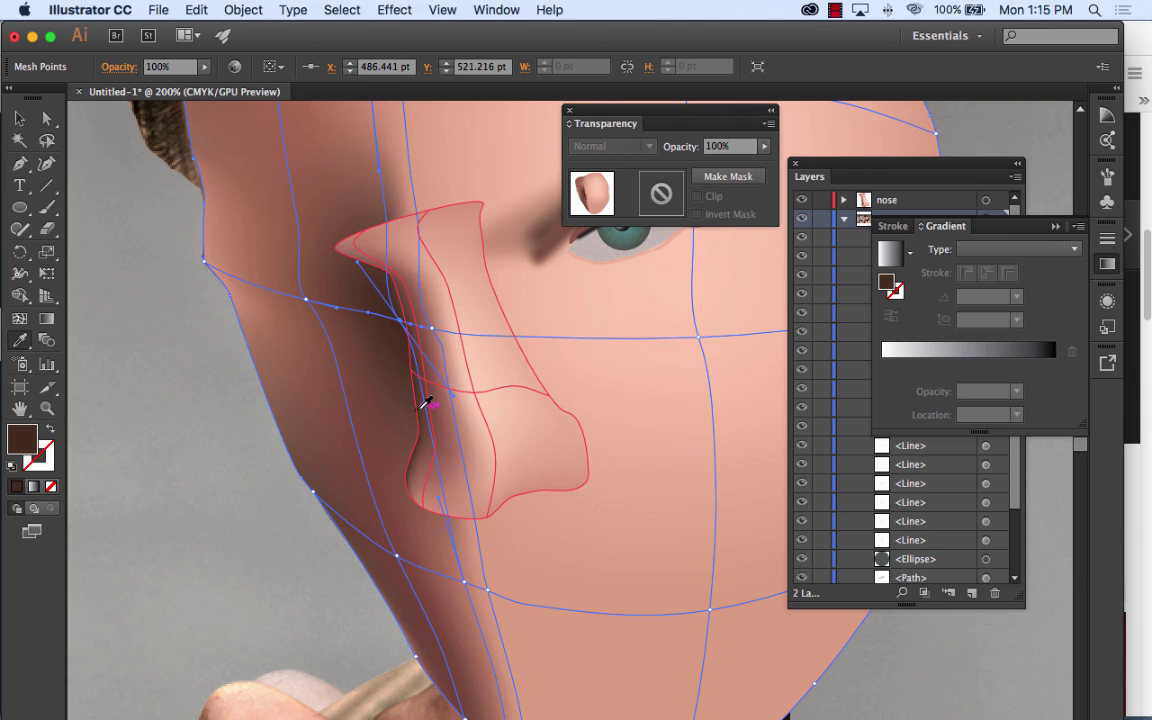
pyautogui.click(430, 395)
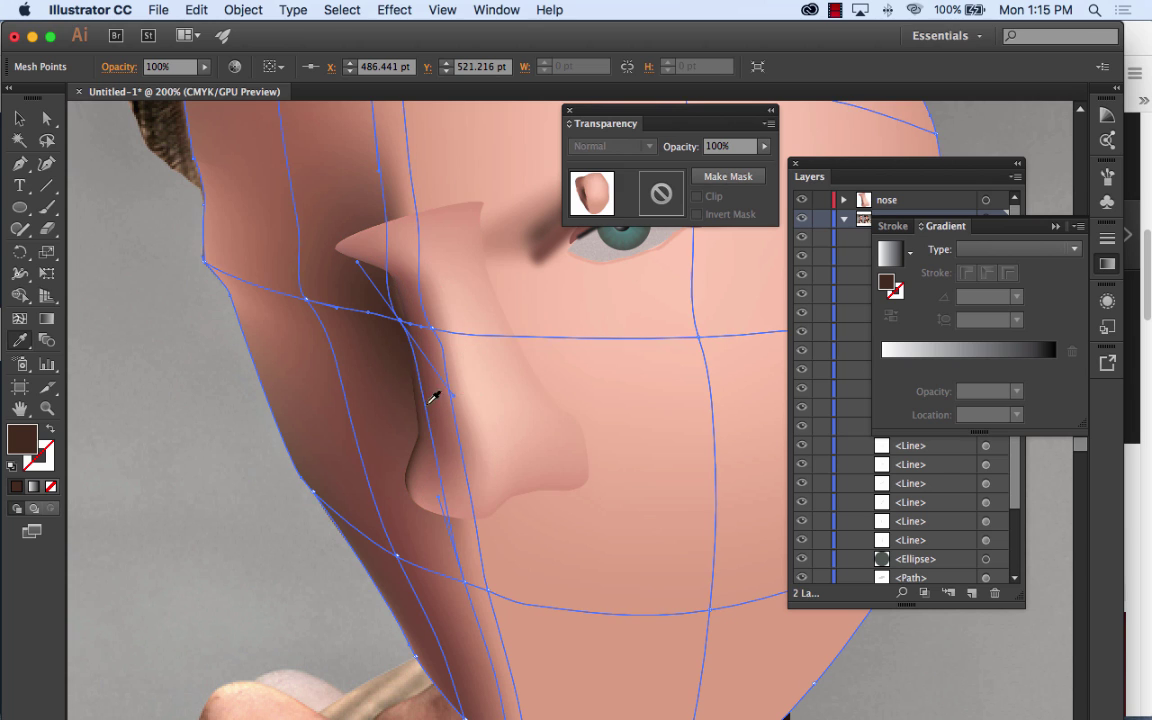
pyautogui.click(19, 118)
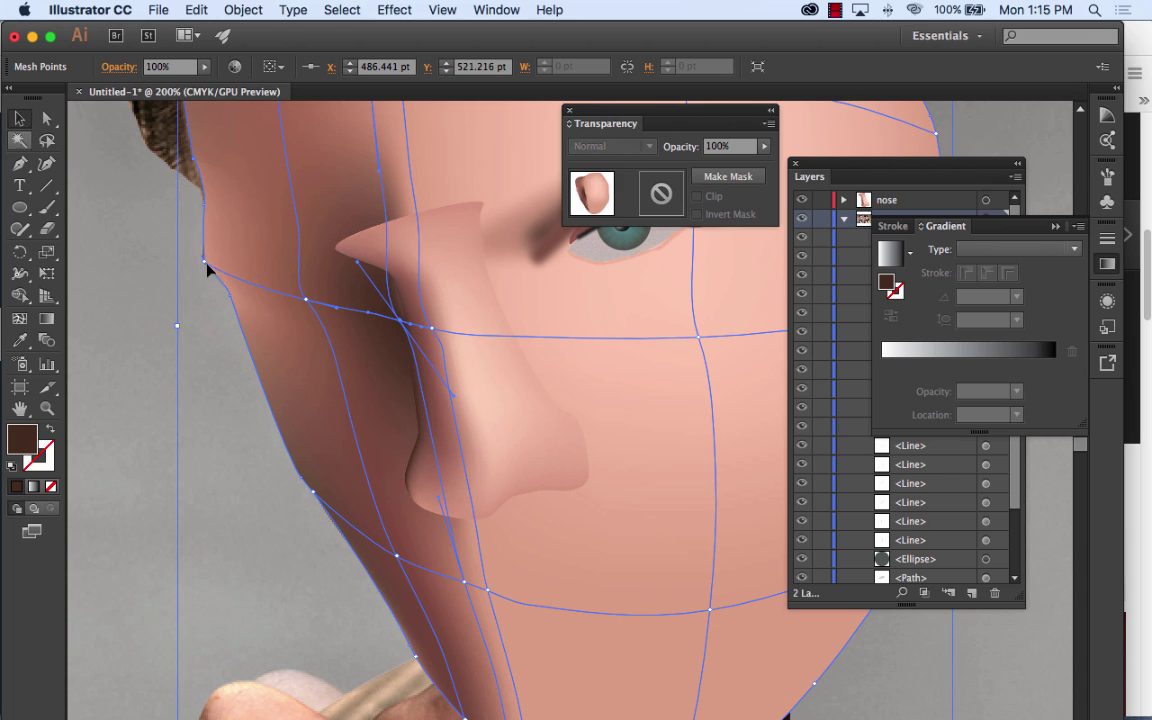
pyautogui.click(928, 643)
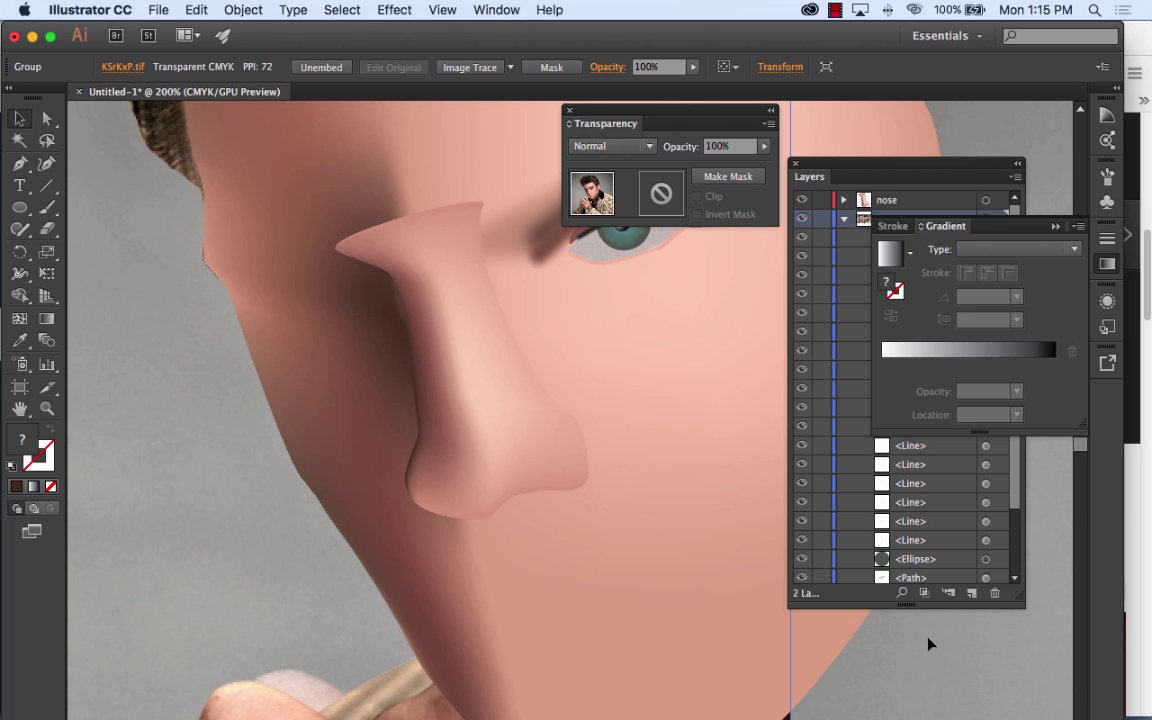
# Step: Colour the mesh point on the upper edge near the nose's left tip brown, sampled with the Eyedropper from the face shading above it
pyautogui.click(337, 253)
pyautogui.press('a')
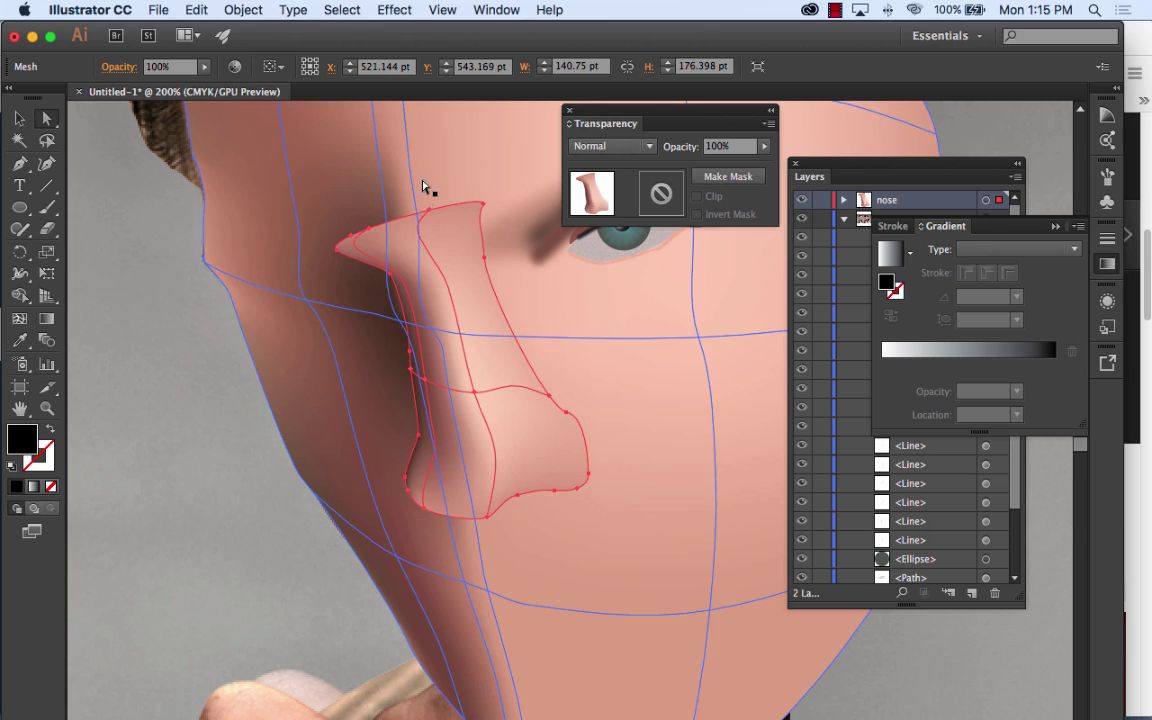
pyautogui.click(369, 229)
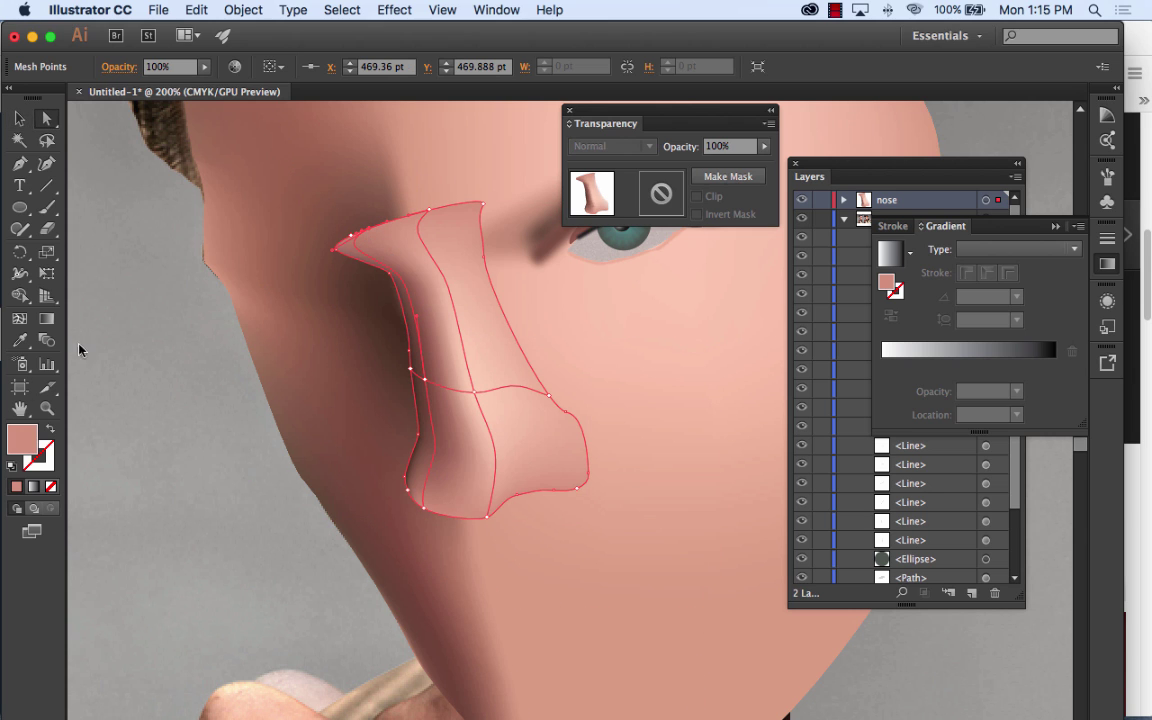
pyautogui.doubleClick(31, 449)
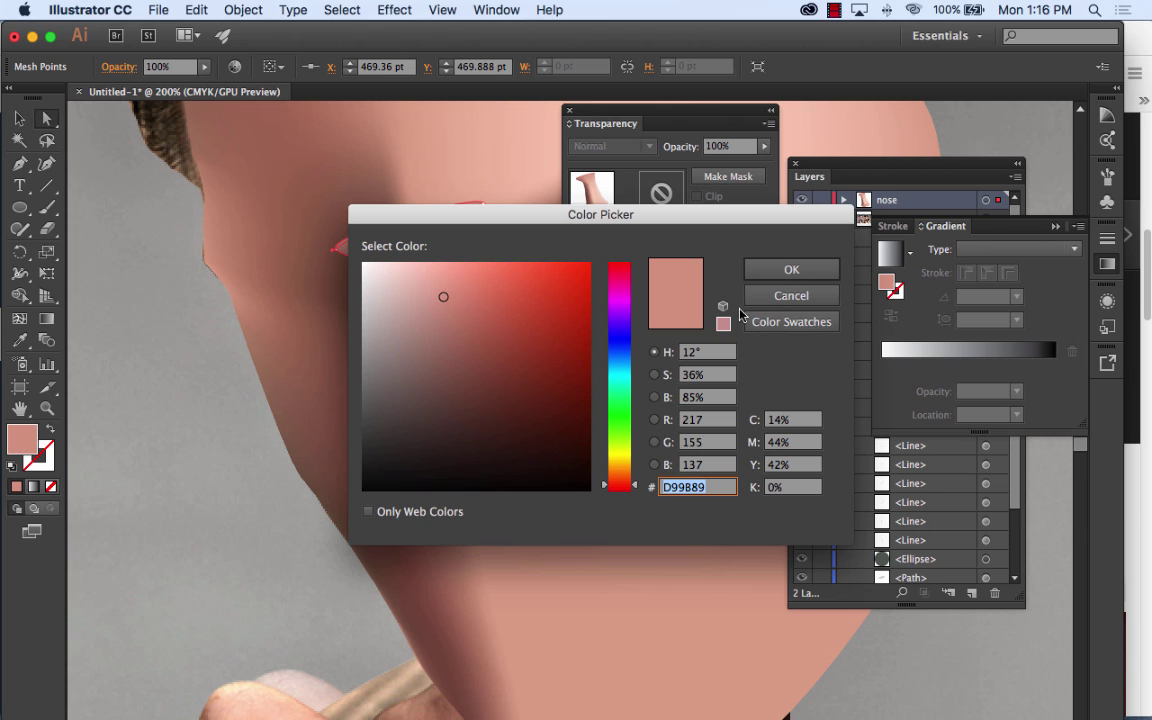
pyautogui.click(777, 297)
pyautogui.click(19, 340)
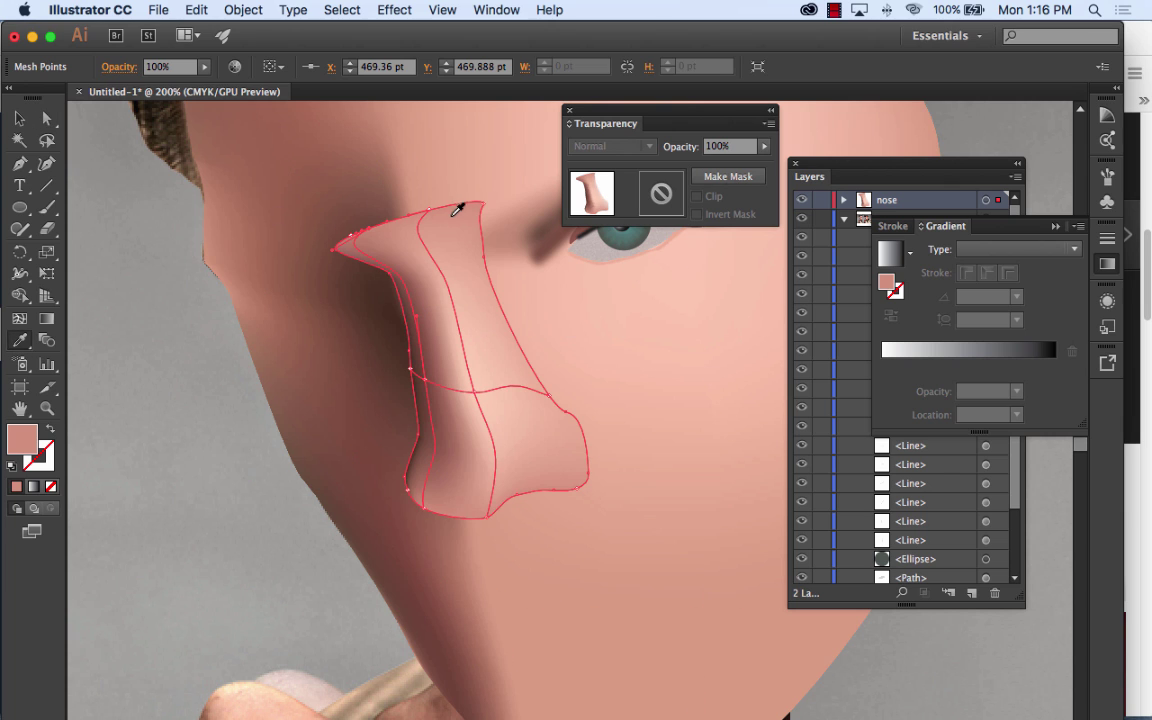
pyautogui.click(380, 214)
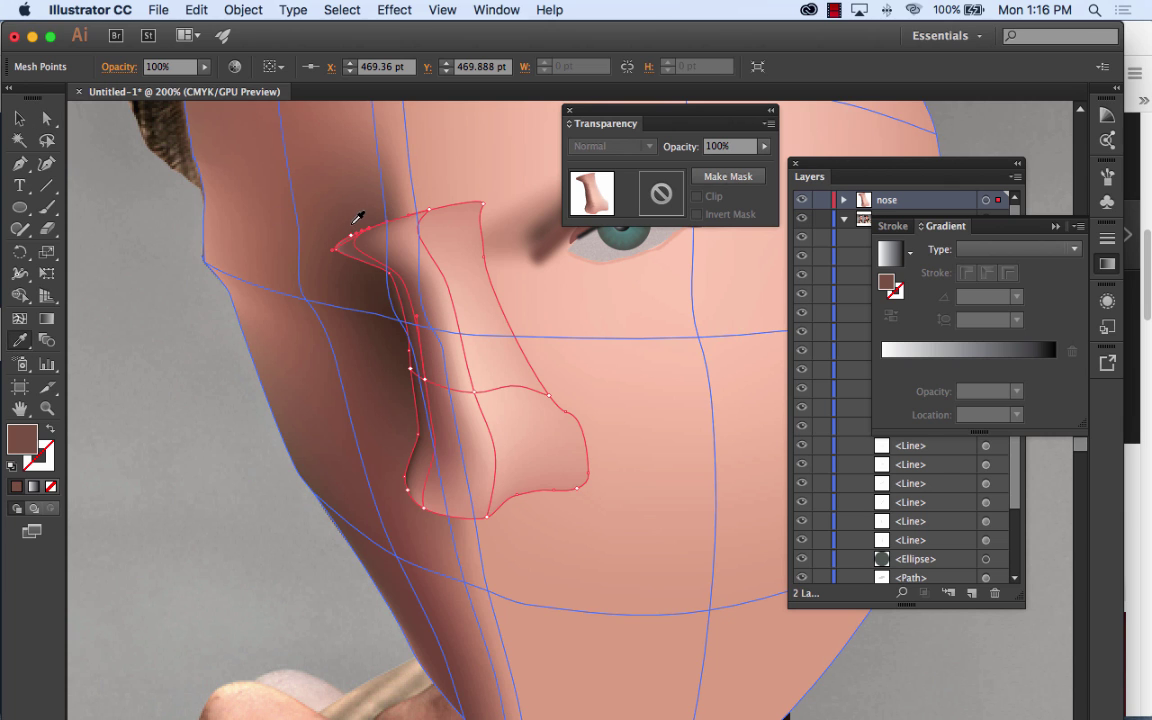
# Step: Colour the mesh point closest to the nose's upper-left tip dark brown, sampled from the shading beneath it, and deselect the nose mesh
pyautogui.click(46, 118)
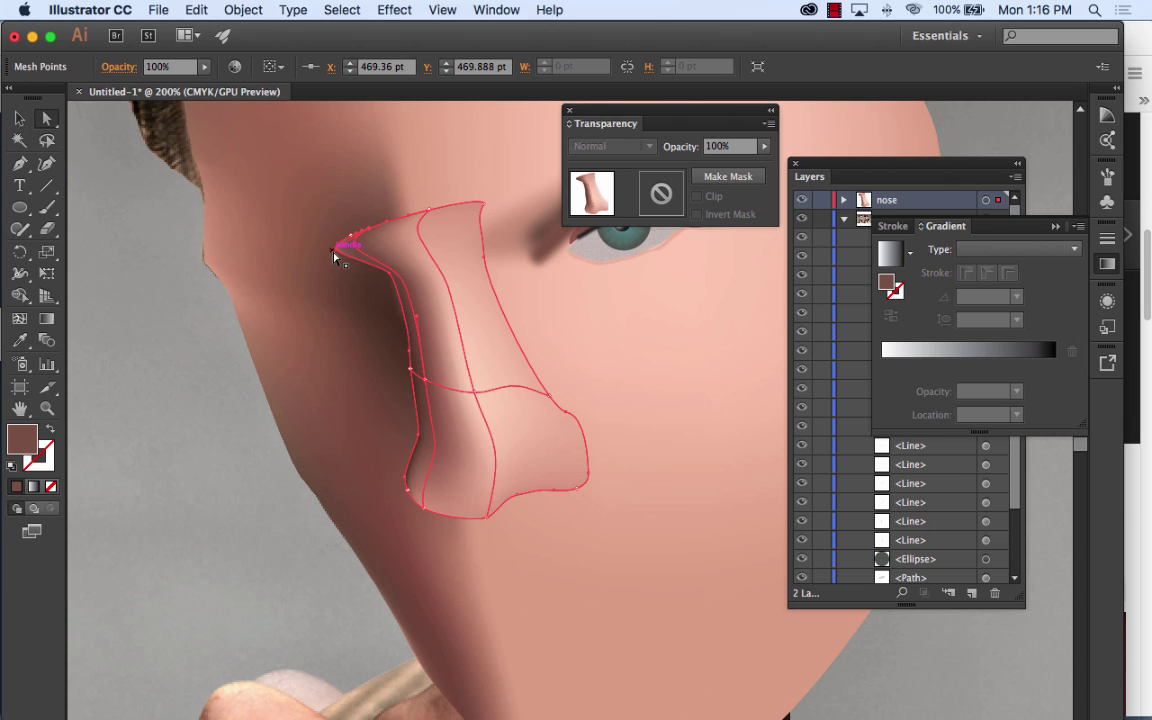
pyautogui.click(335, 252)
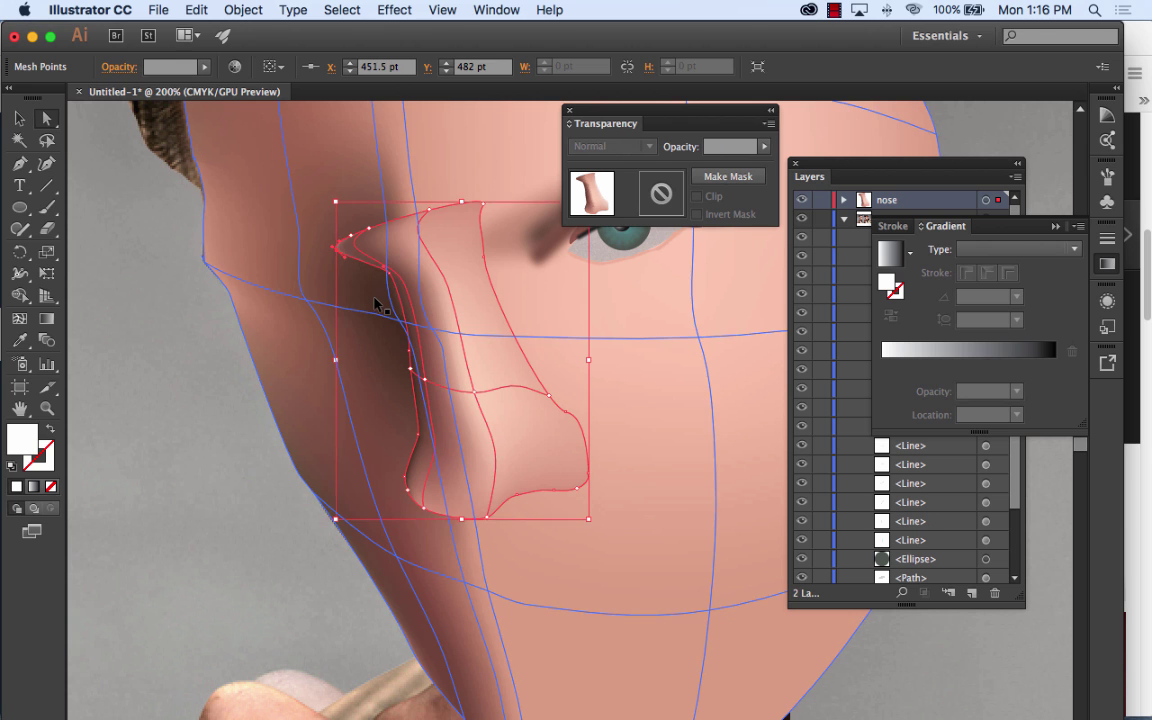
pyautogui.press('super+equal')
pyautogui.press('super+equal')
pyautogui.press('super+equal')
pyautogui.moveTo(342, 290); pyautogui.dragTo(684, 565)
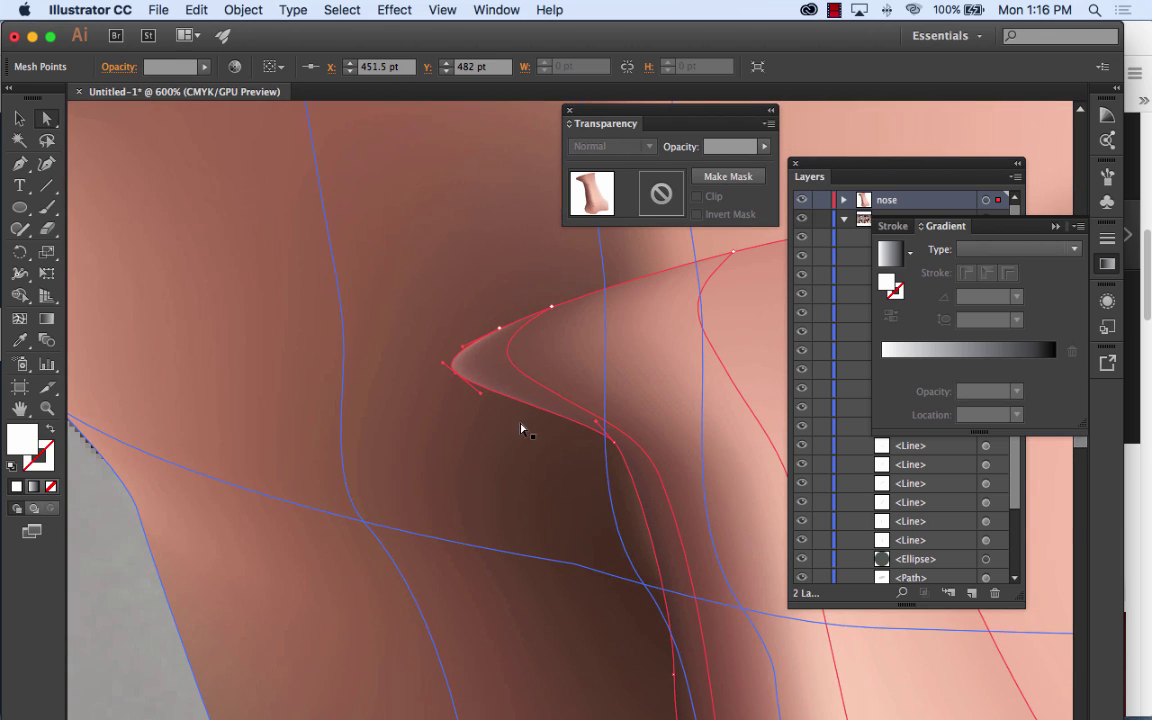
pyautogui.click(499, 328)
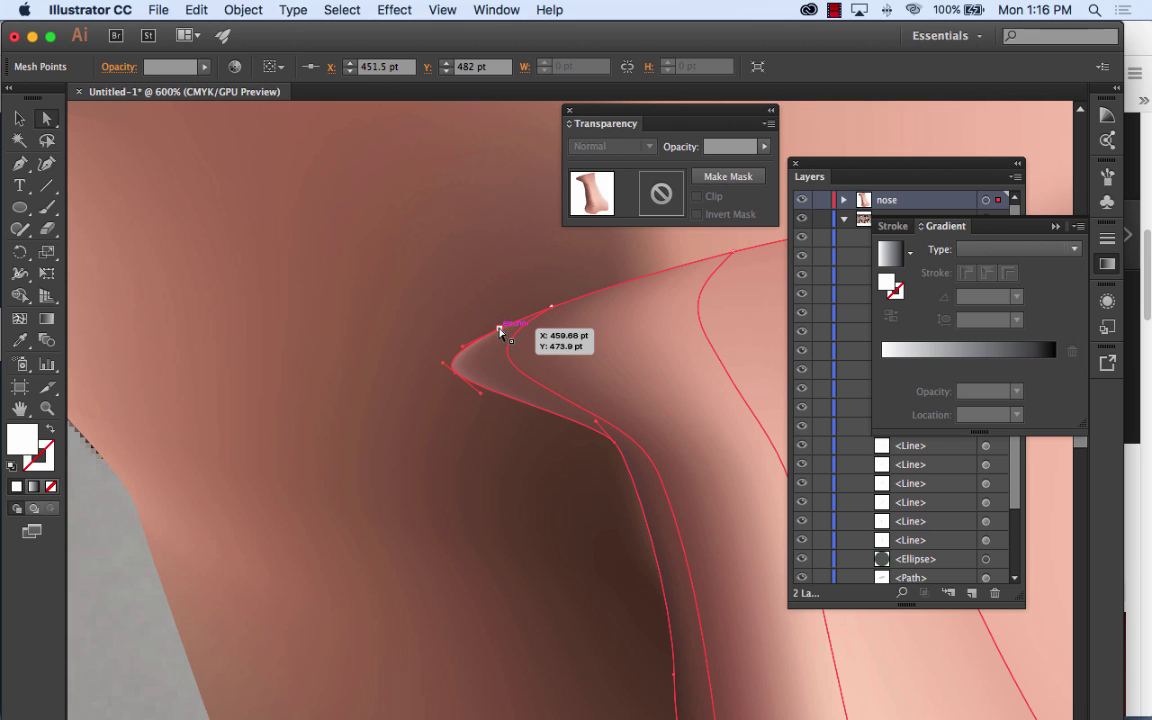
pyautogui.click(18, 342)
pyautogui.click(501, 399)
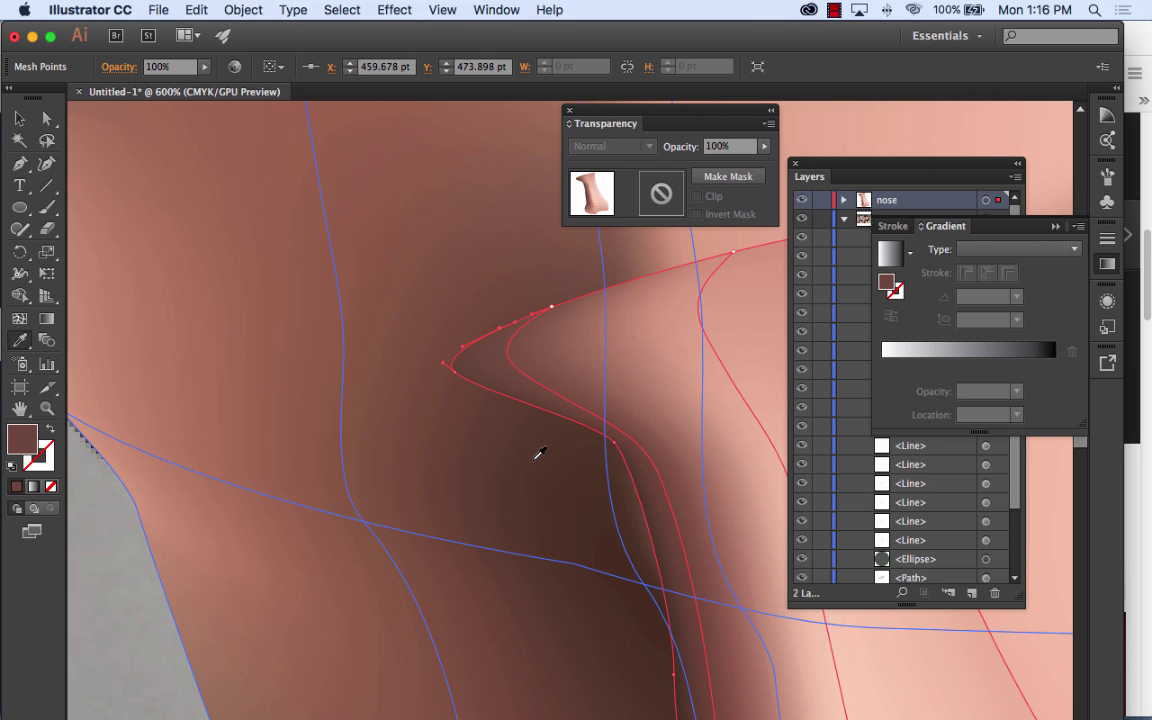
pyautogui.press('super+minus')
pyautogui.press('super+minus')
pyautogui.press('super+minus')
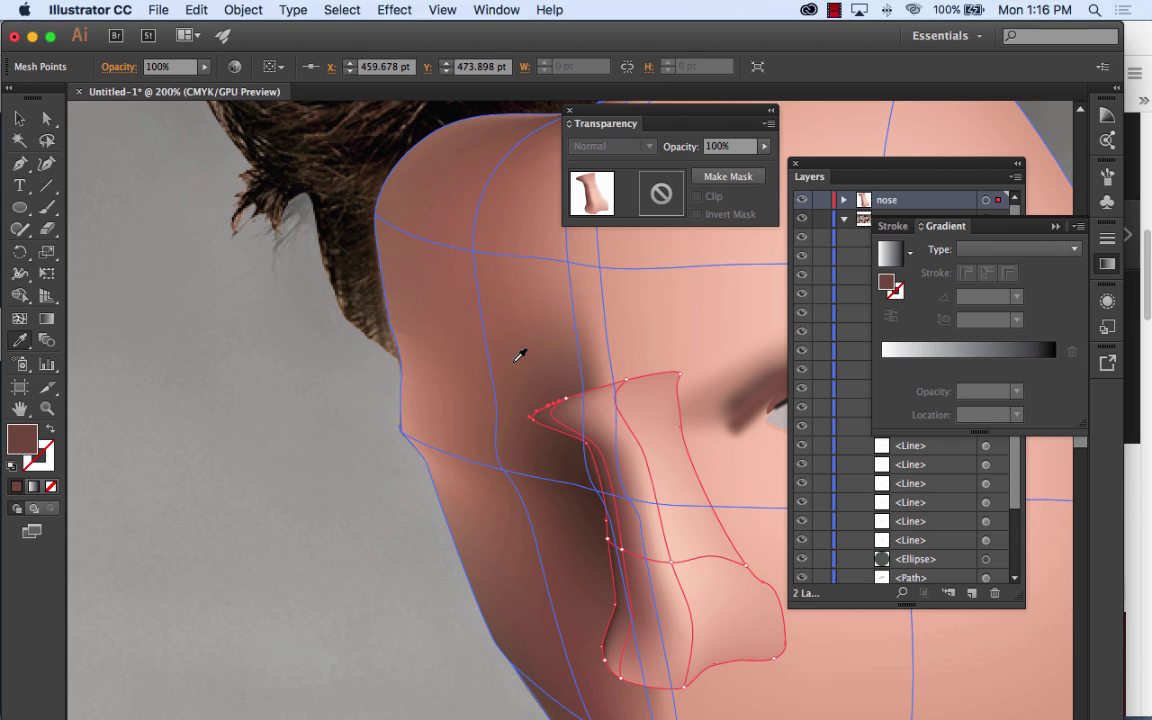
pyautogui.moveTo(540, 424); pyautogui.dragTo(221, 224)
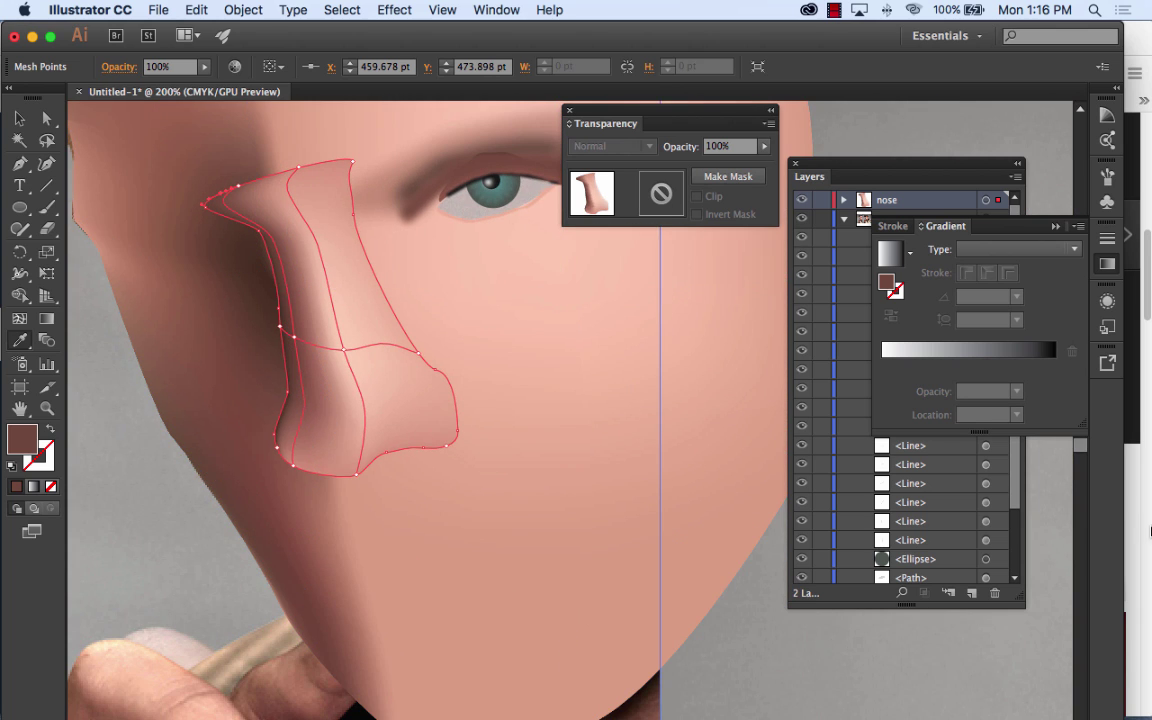
pyautogui.press('a')
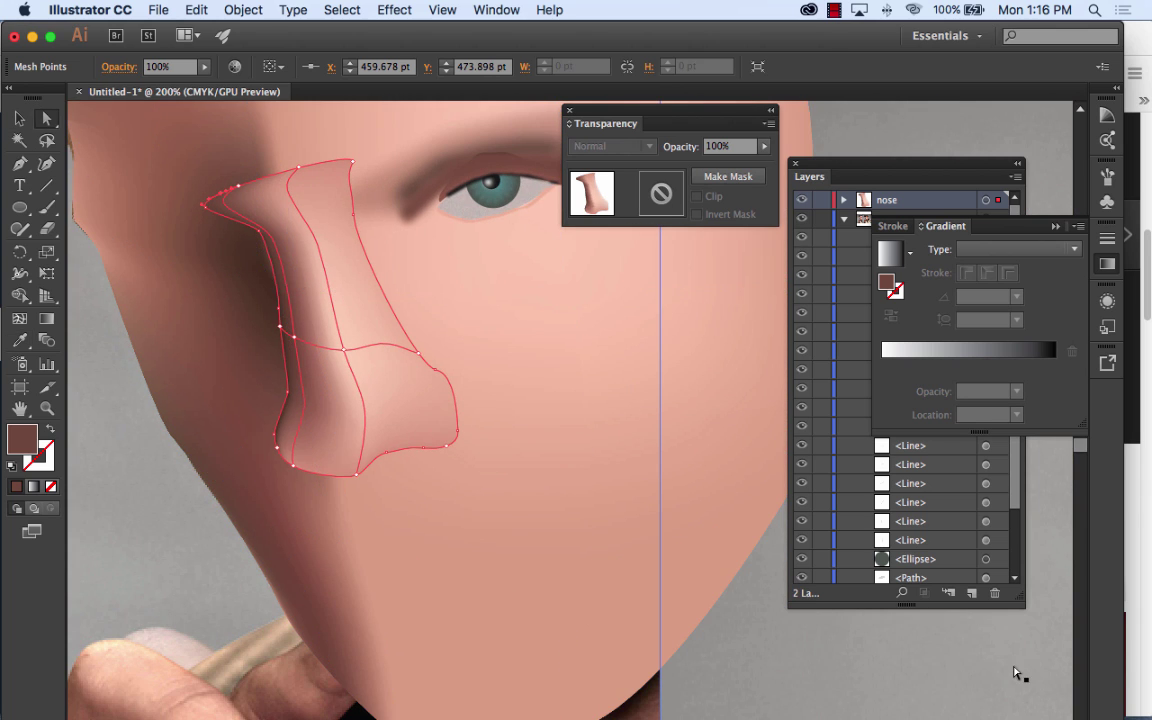
pyautogui.click(1014, 672)
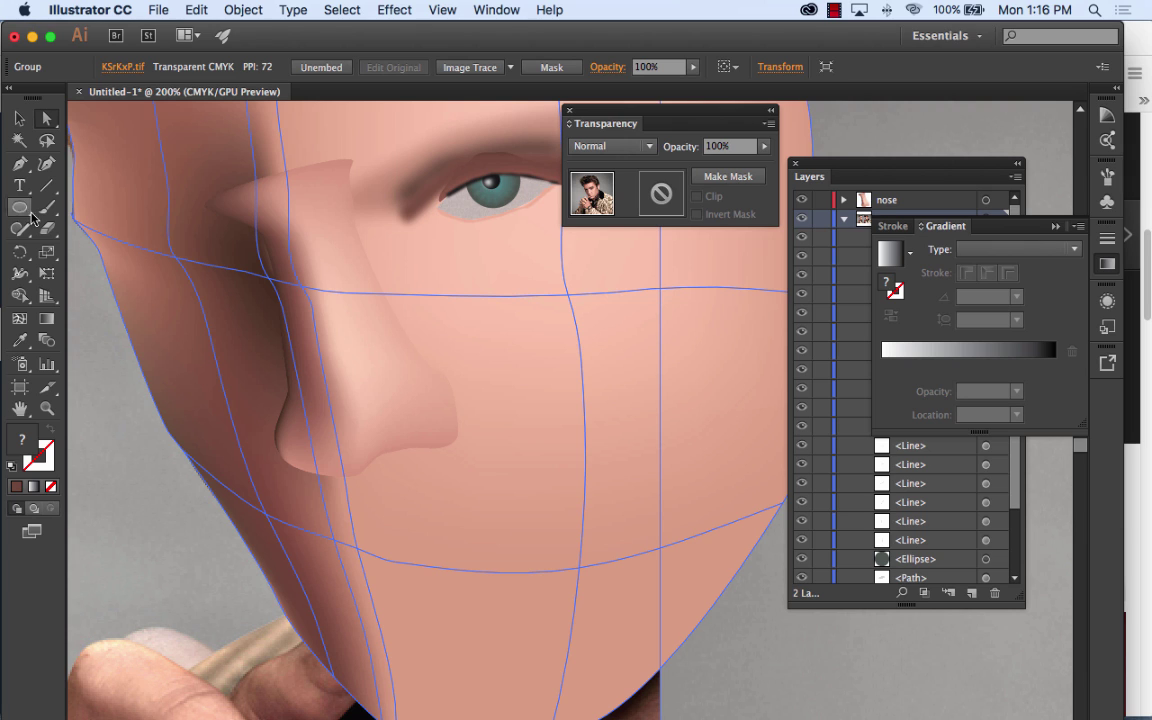
# Step: Colour the right corner and middle mesh points of the nose's top edge with skin tones sampled just above each, and deselect the mesh
pyautogui.click(352, 163)
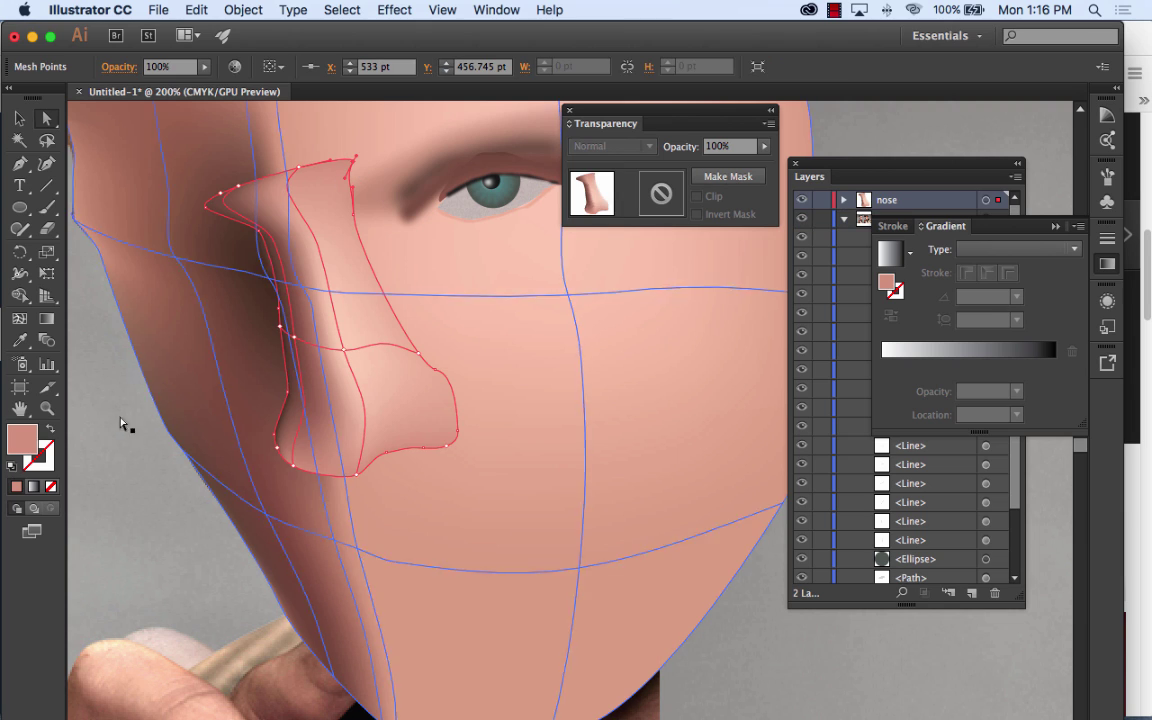
pyautogui.click(19, 340)
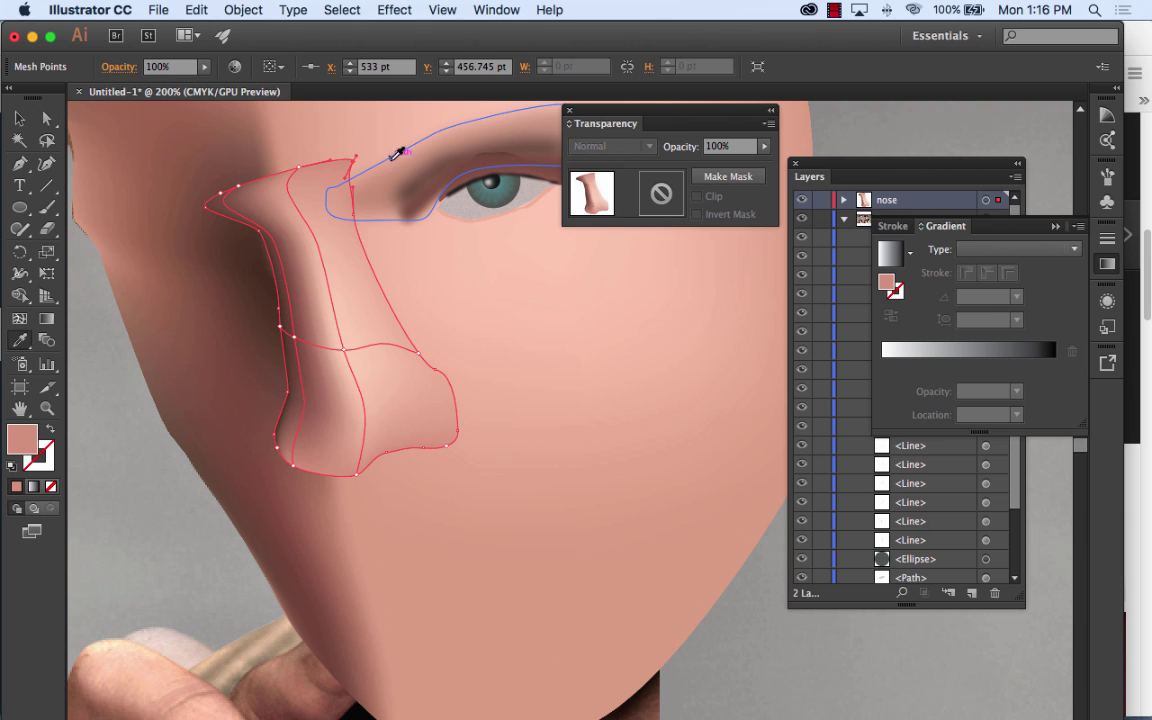
pyautogui.click(358, 152)
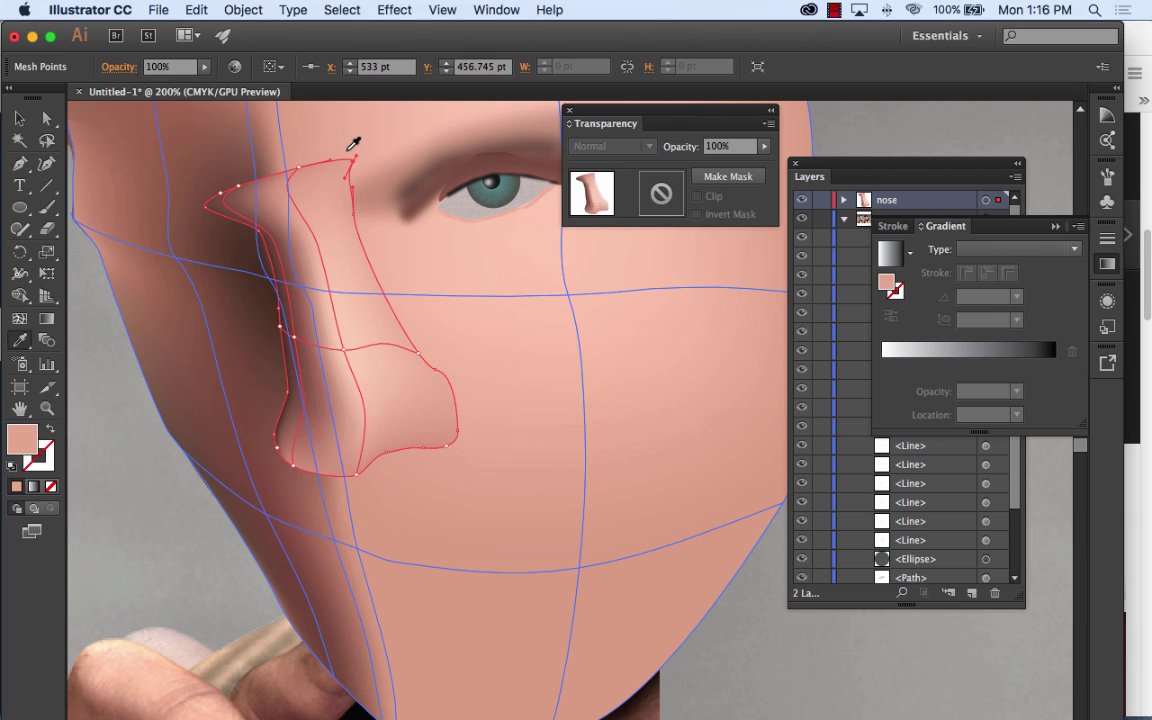
pyautogui.press('a')
pyautogui.click(309, 175)
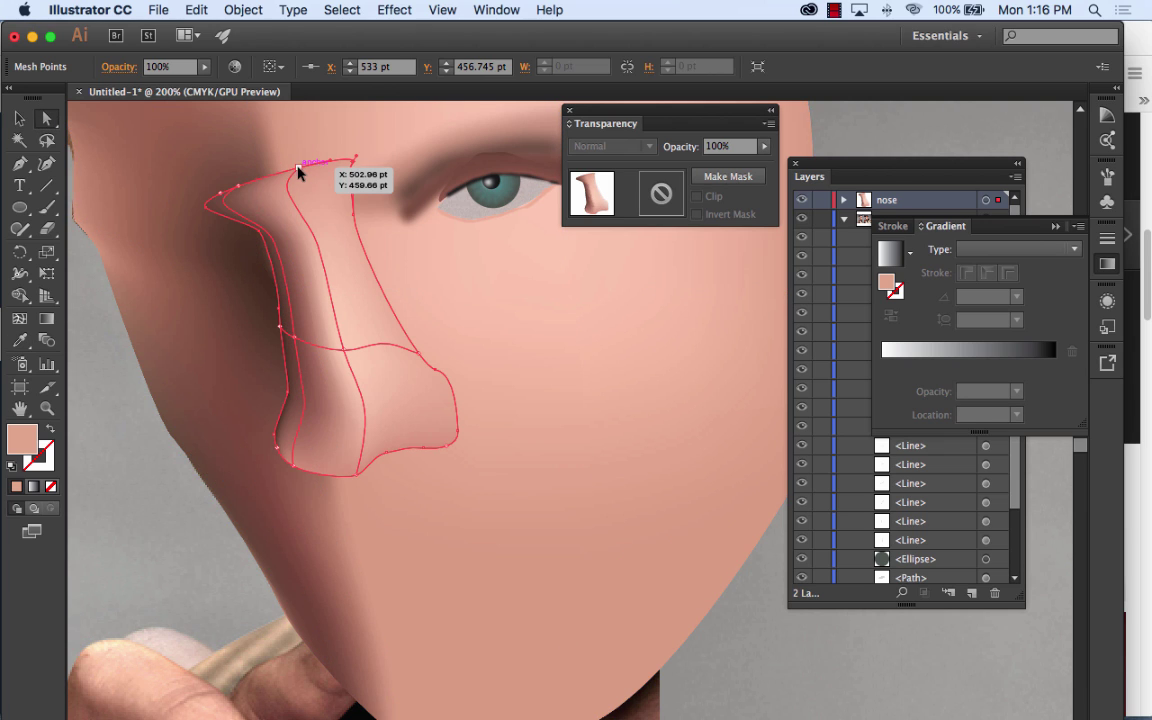
pyautogui.click(298, 167)
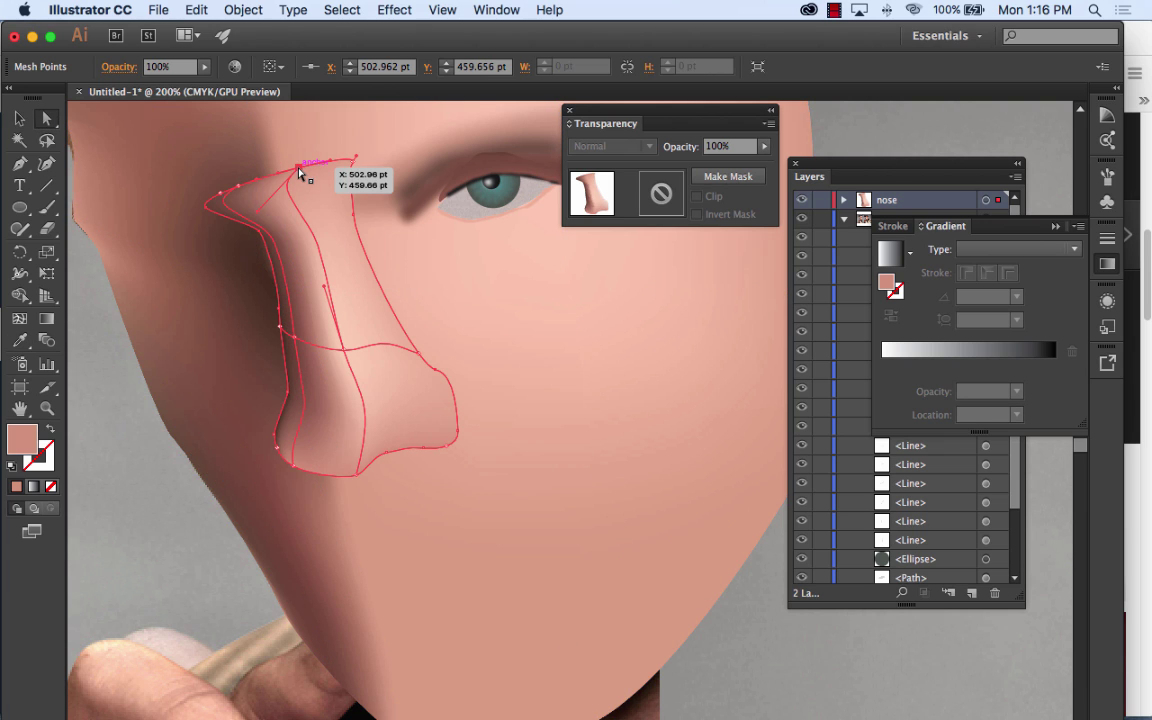
pyautogui.click(19, 341)
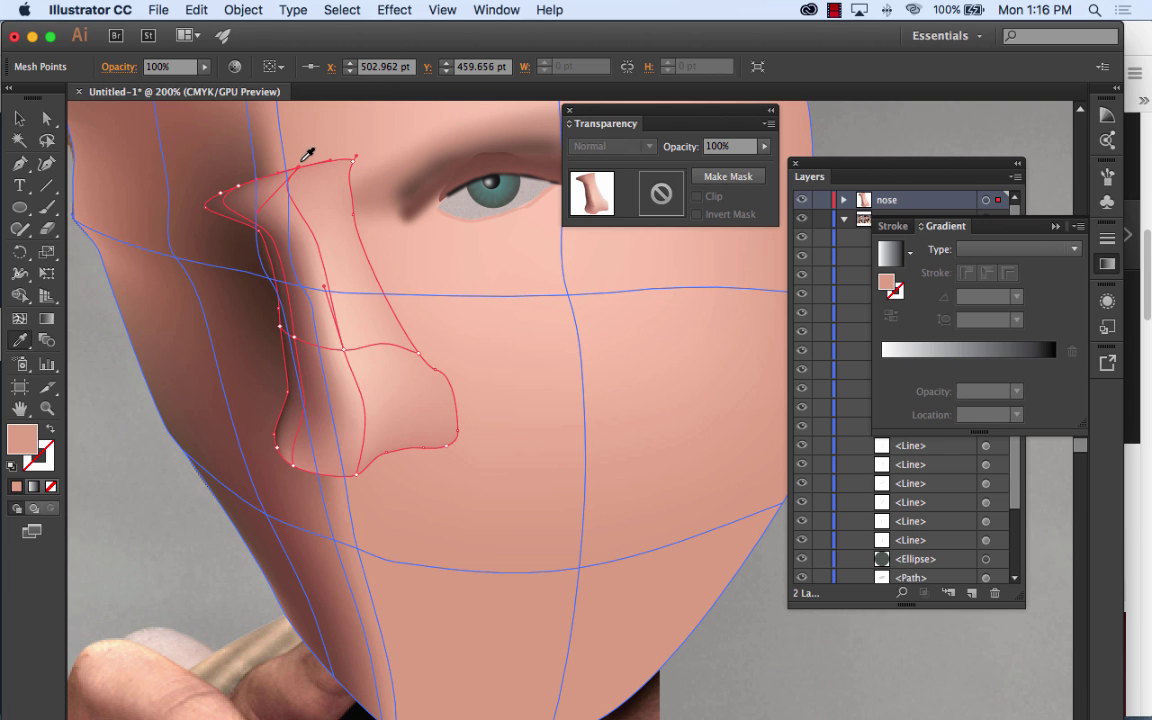
pyautogui.click(307, 154)
pyautogui.click(19, 118)
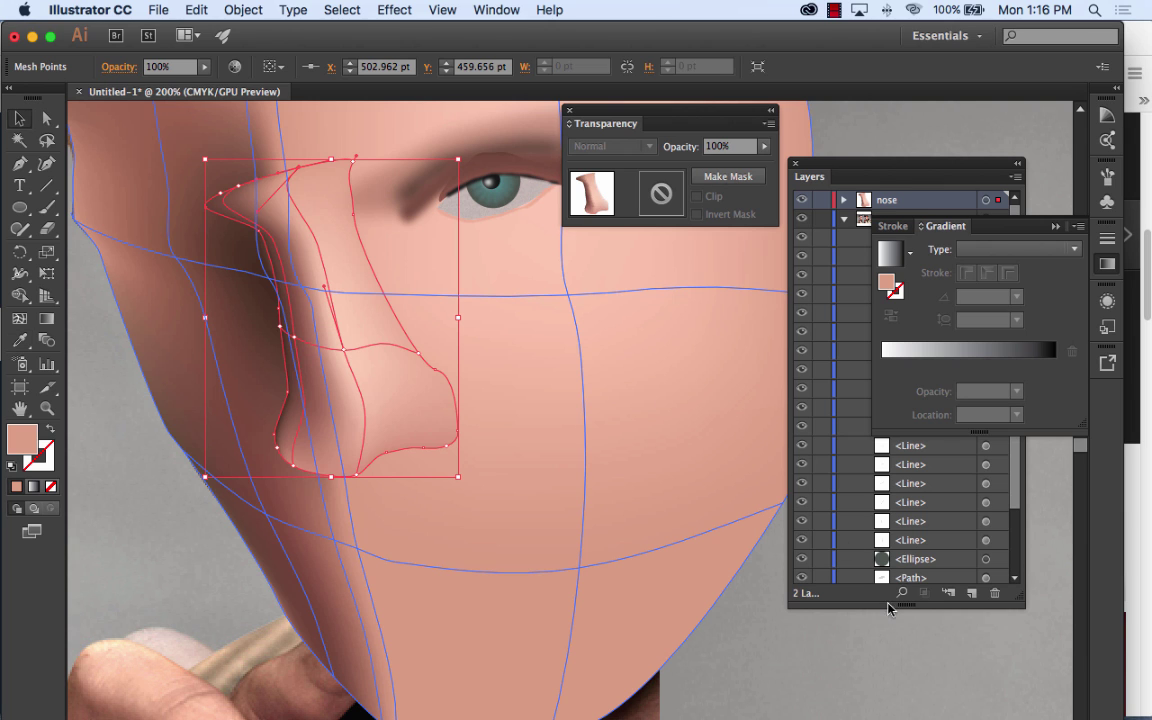
pyautogui.click(918, 645)
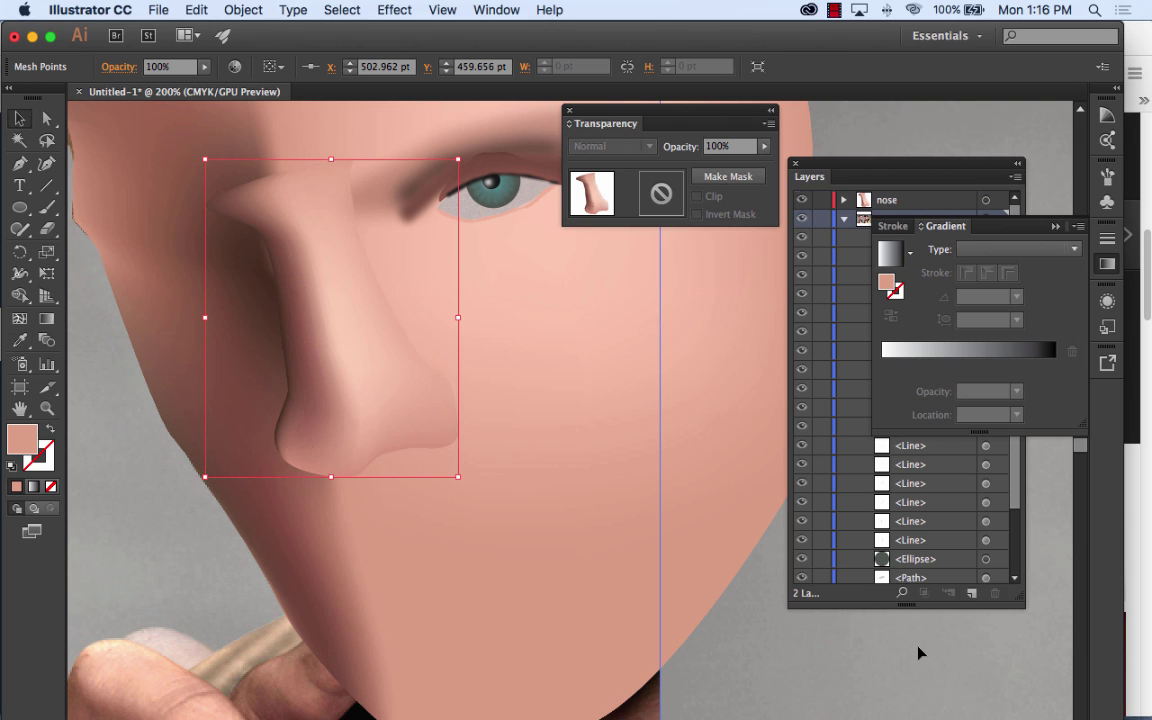
# Step: Lower the opacity of the middle mesh point on the nose's top edge to 46% and deselect everything
pyautogui.click(352, 167)
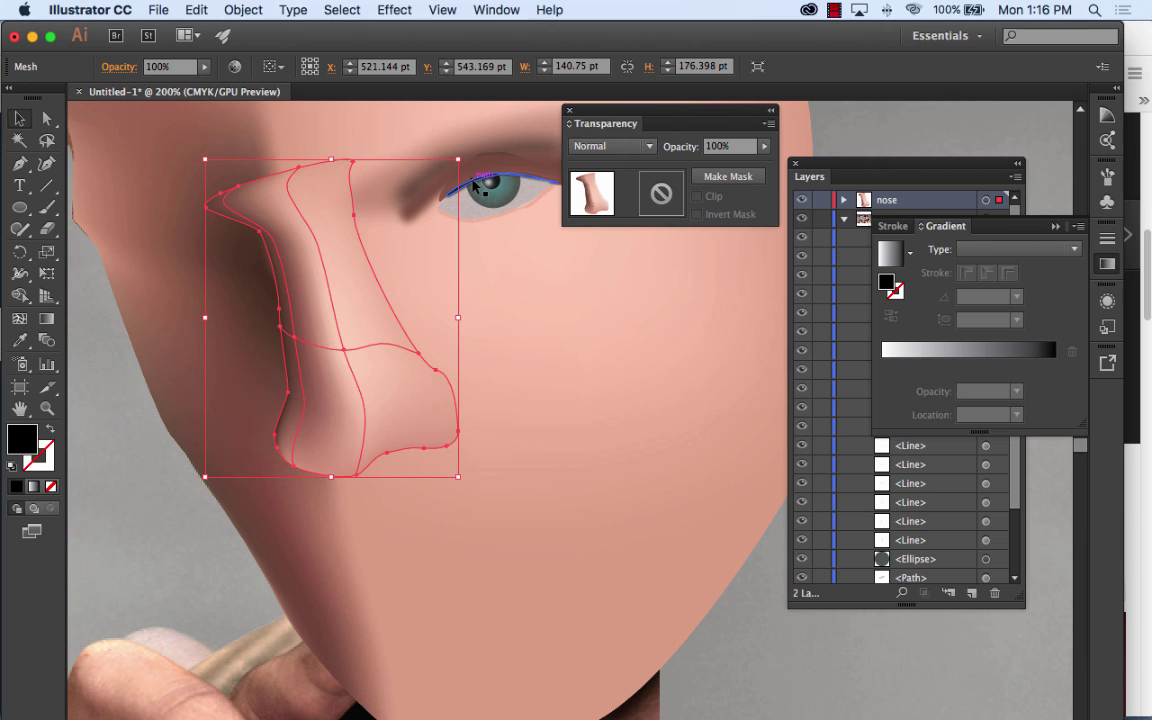
pyautogui.click(46, 118)
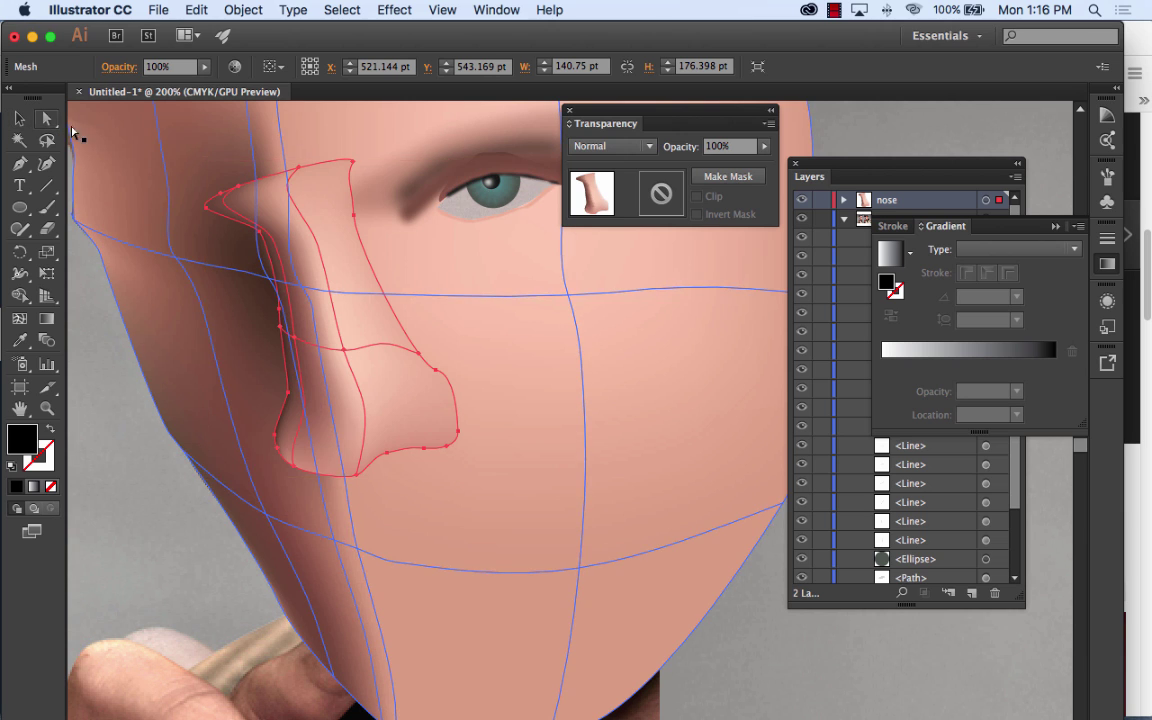
pyautogui.click(301, 169)
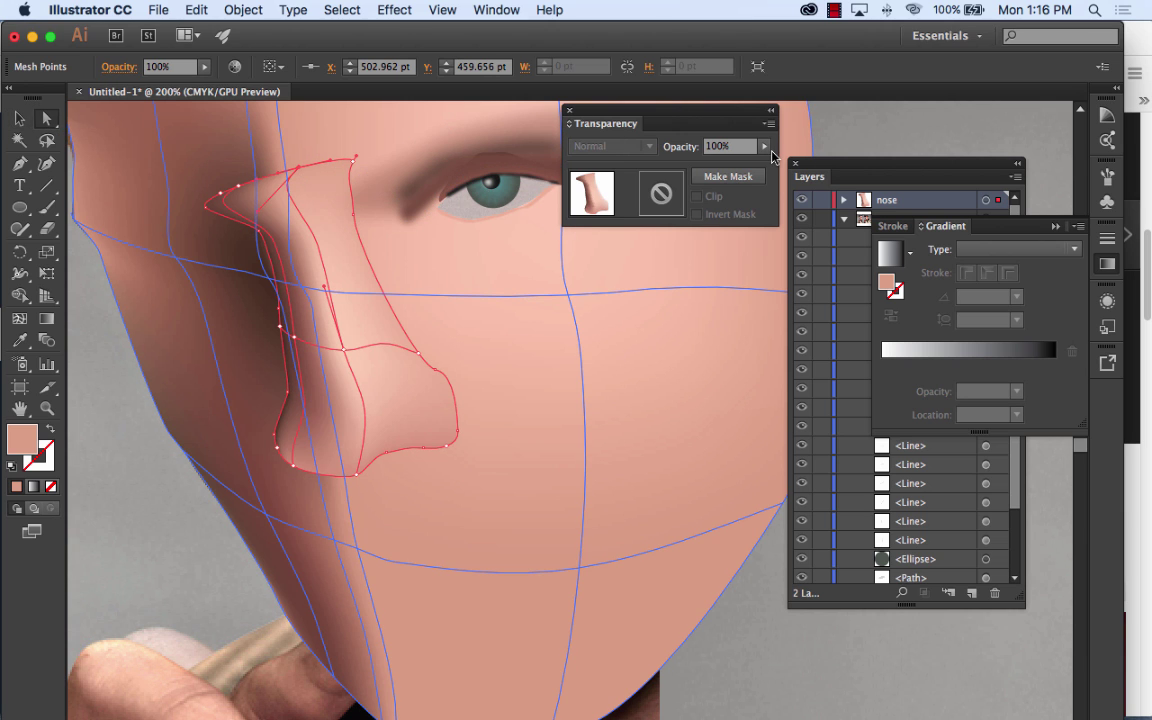
pyautogui.click(765, 146)
pyautogui.moveTo(768, 162); pyautogui.dragTo(727, 165)
pyautogui.click(356, 137)
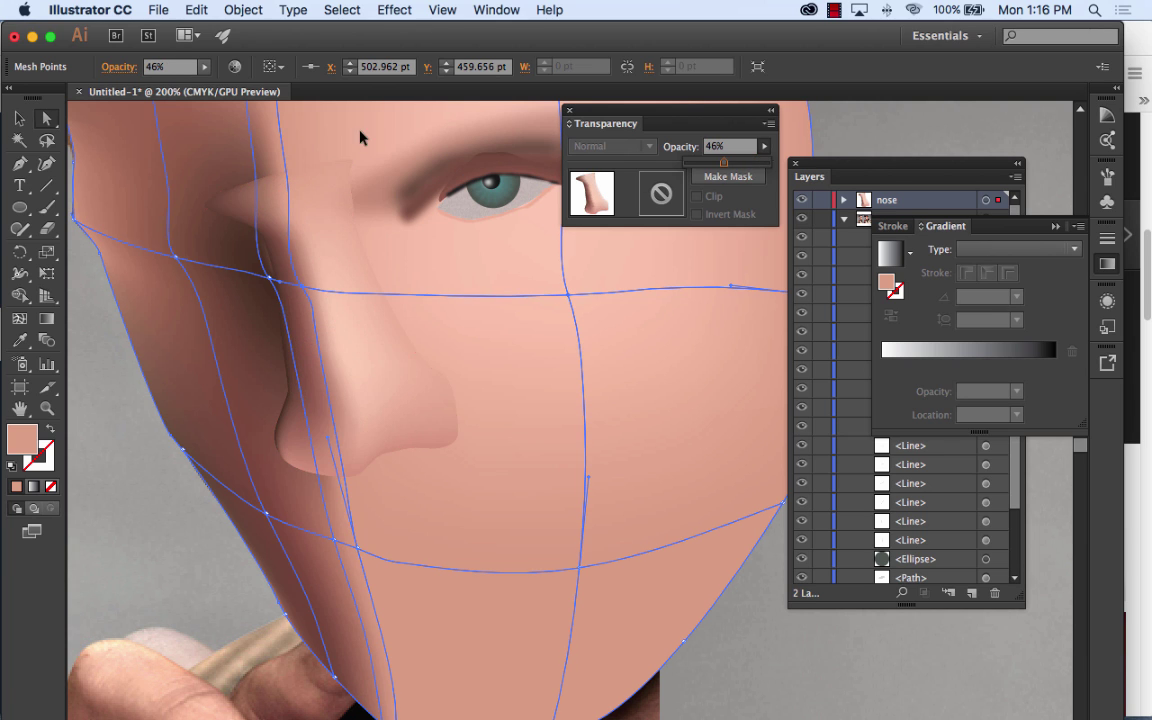
pyautogui.click(982, 692)
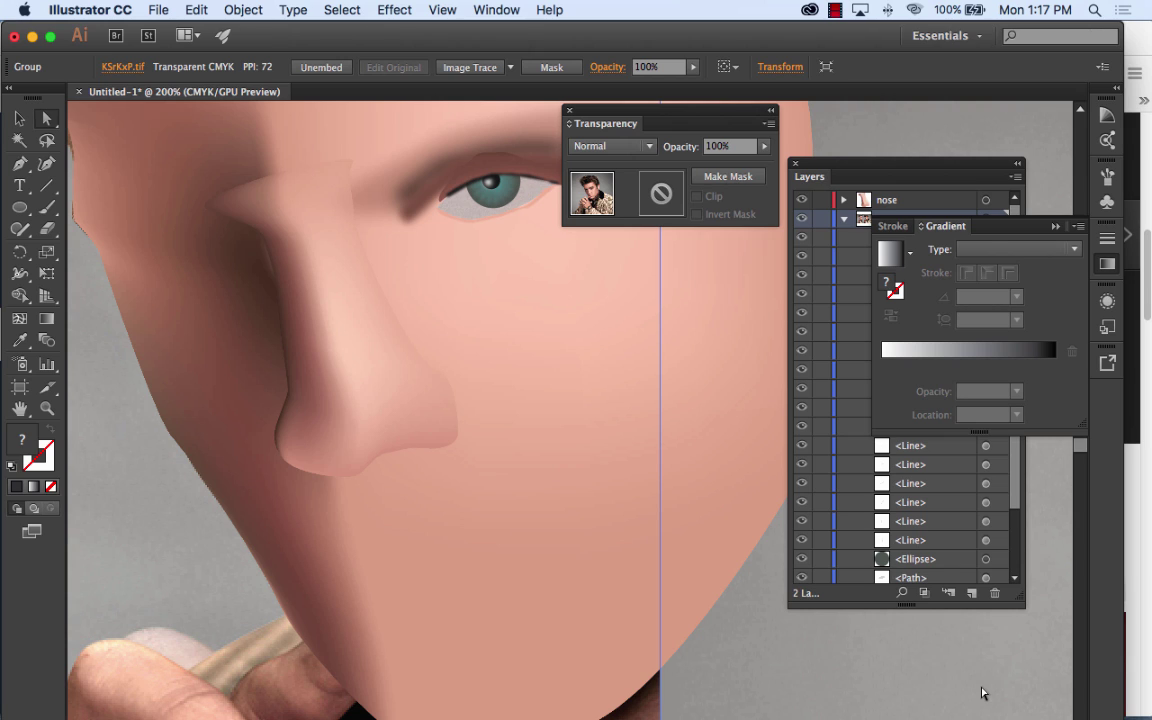
# Step: Select the soft shadow shape around the eye and move the nose layer into Layer 1, directly above the black ellipse
pyautogui.press('super+equal')
pyautogui.press('super+equal')
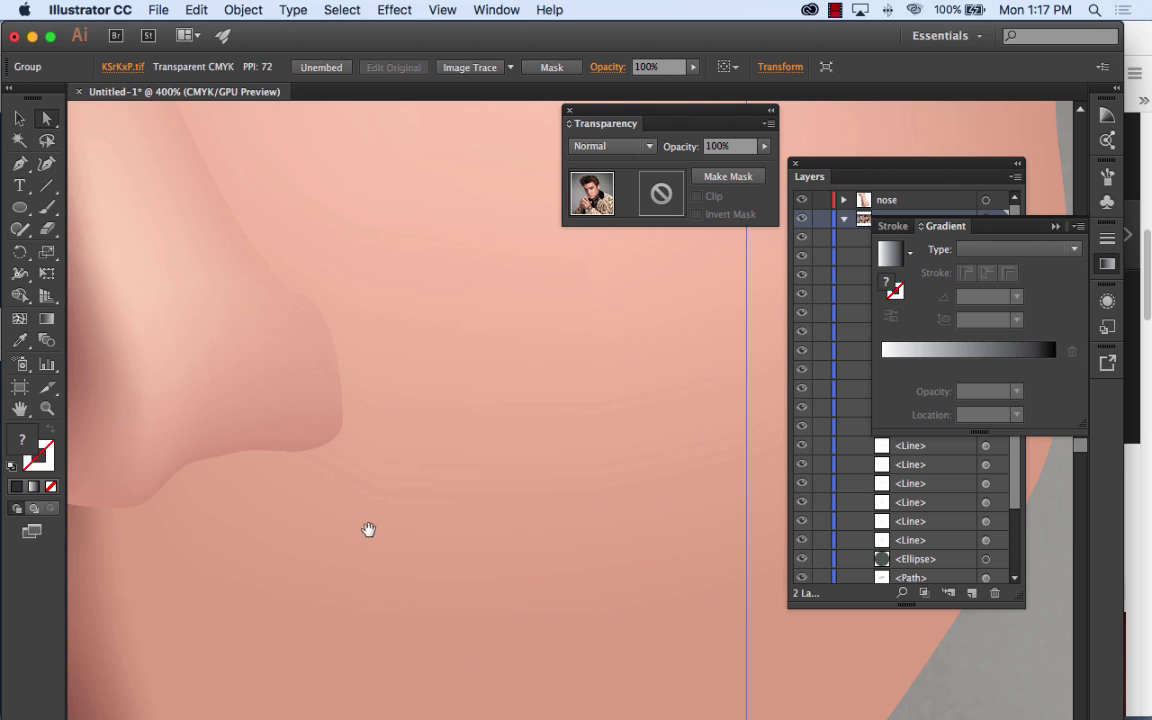
pyautogui.moveTo(390, 148); pyautogui.dragTo(592, 540)
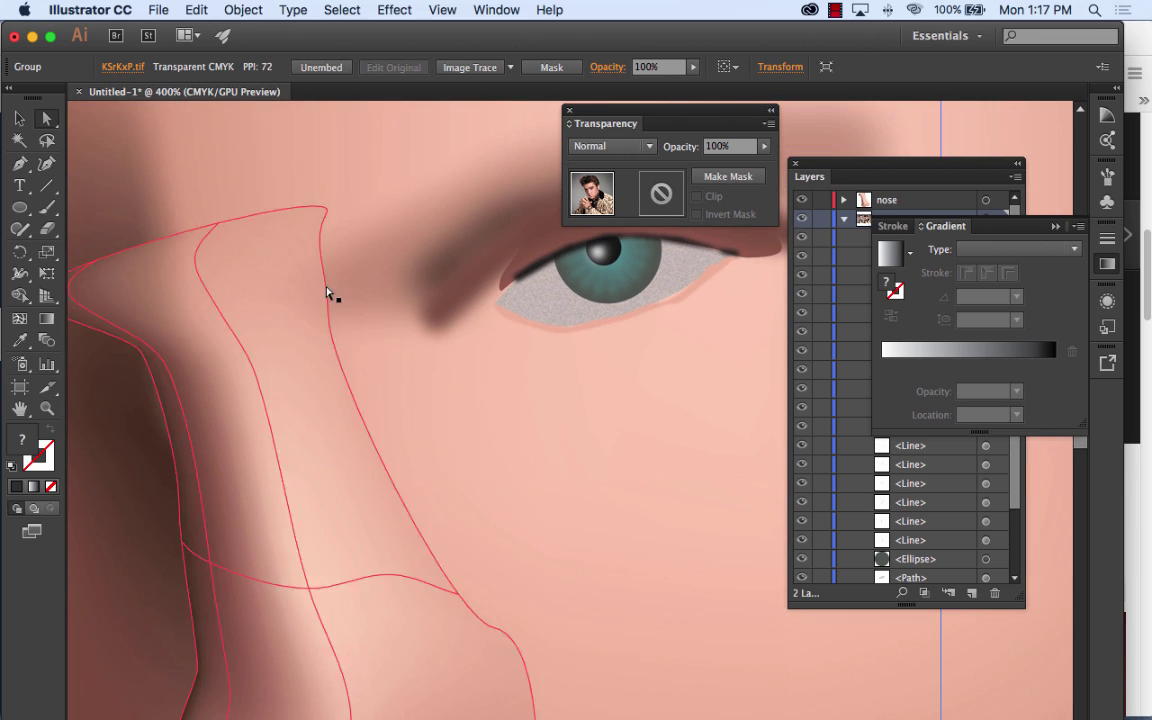
pyautogui.click(368, 274)
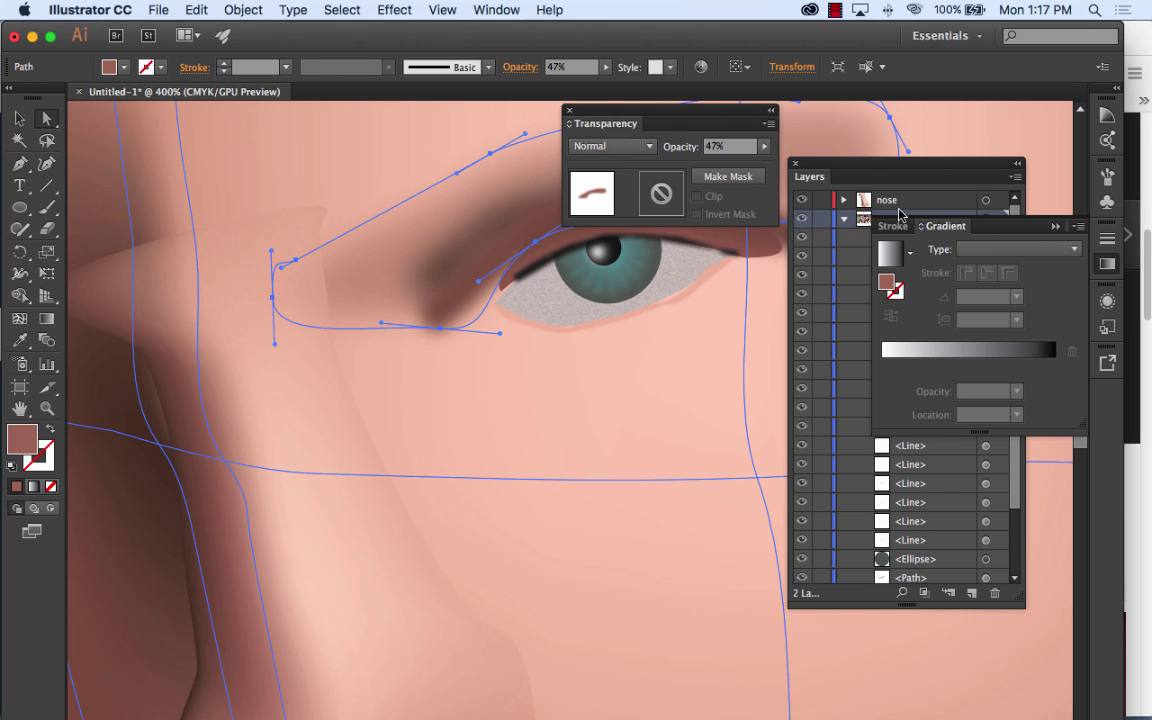
pyautogui.moveTo(898, 171); pyautogui.dragTo(734, 166)
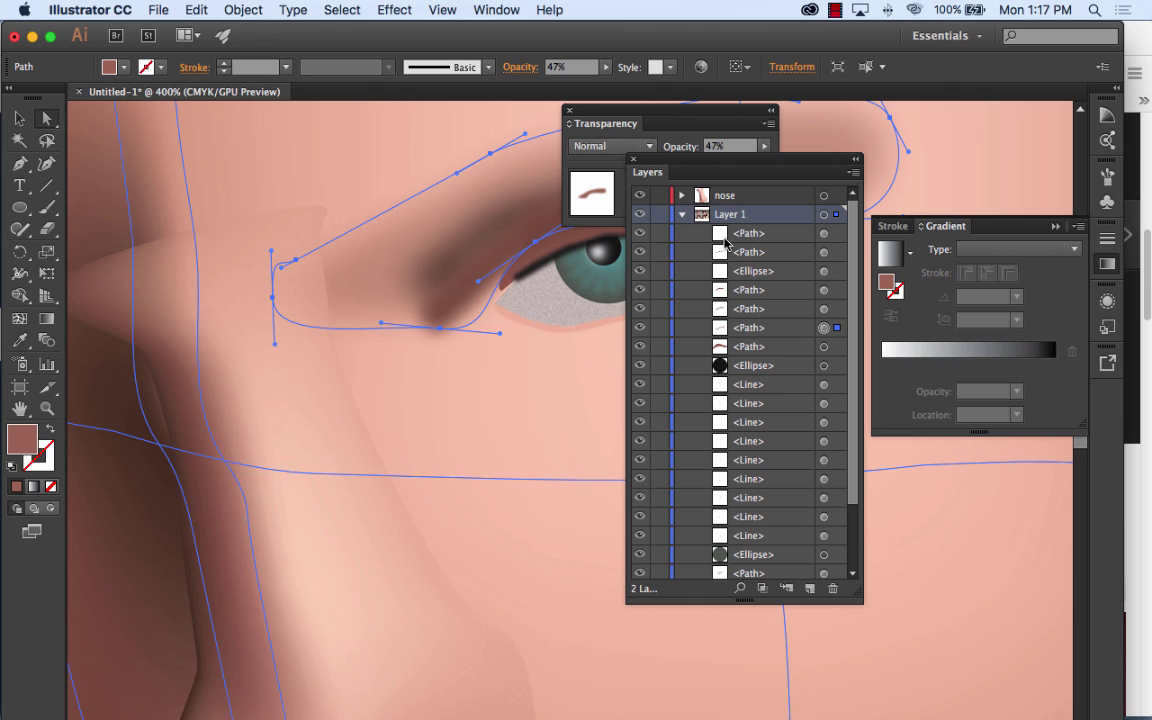
pyautogui.moveTo(719, 201); pyautogui.dragTo(758, 358)
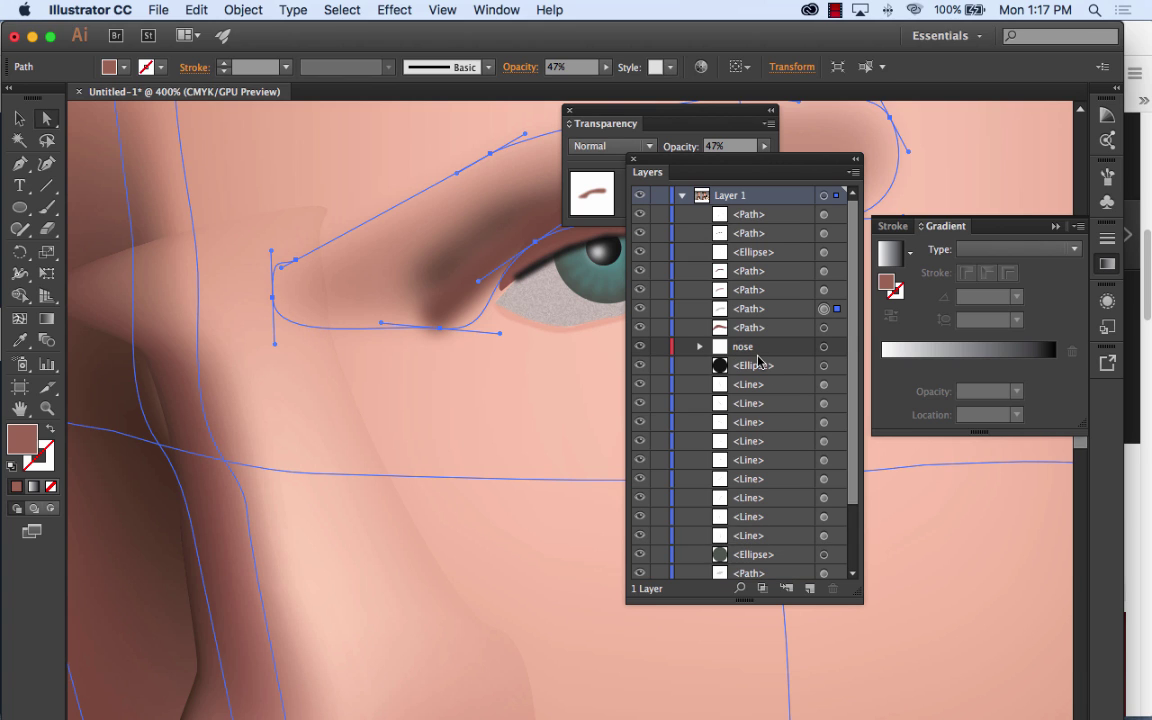
# Step: Sample the eye shadow shape's brown fill and 47% opacity onto the nose's upper-right corner mesh point with the Eyedropper
pyautogui.click(323, 210)
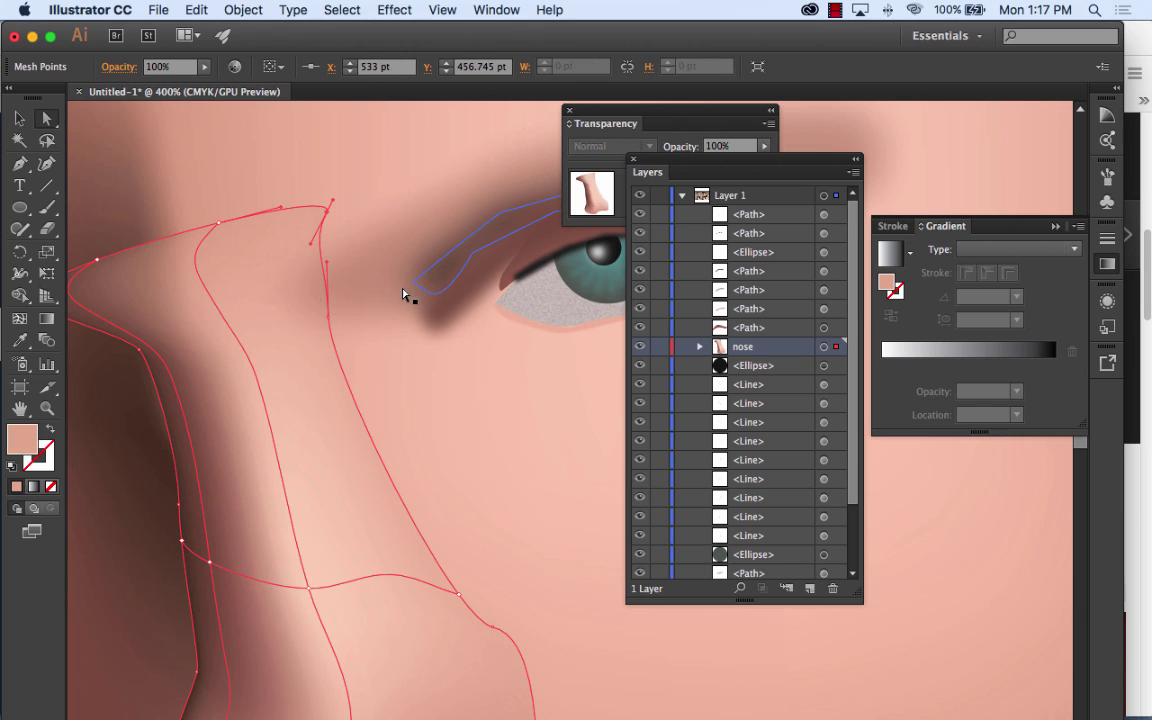
pyautogui.click(20, 341)
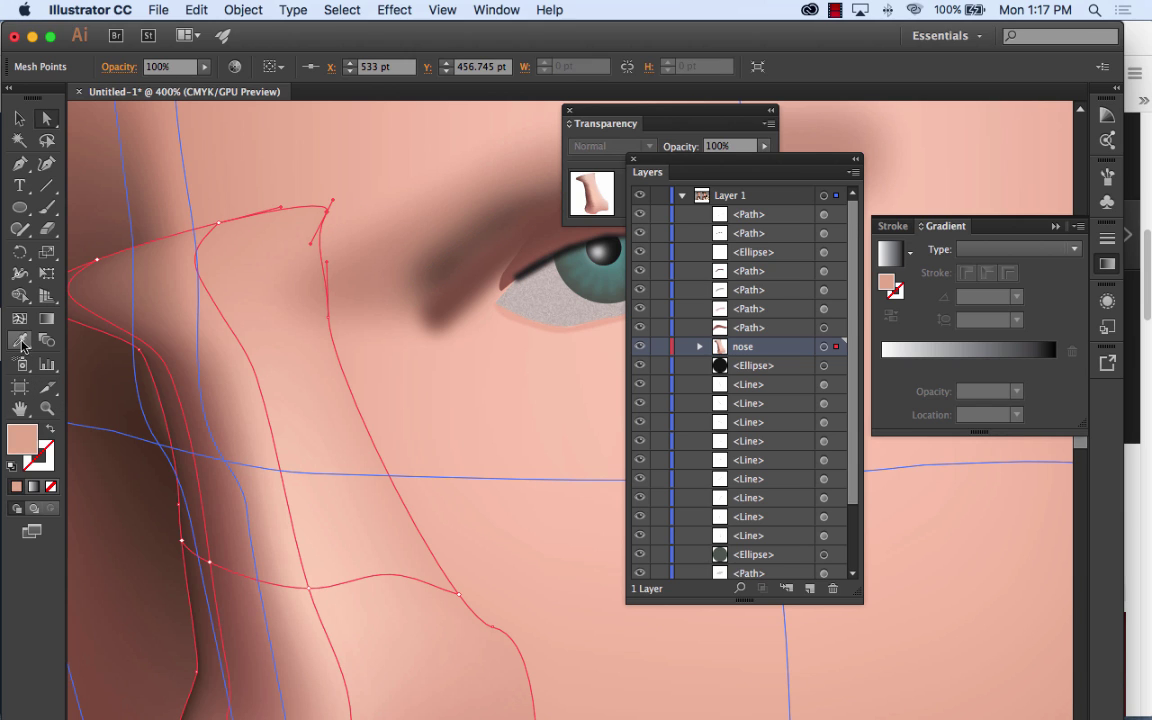
pyautogui.click(341, 206)
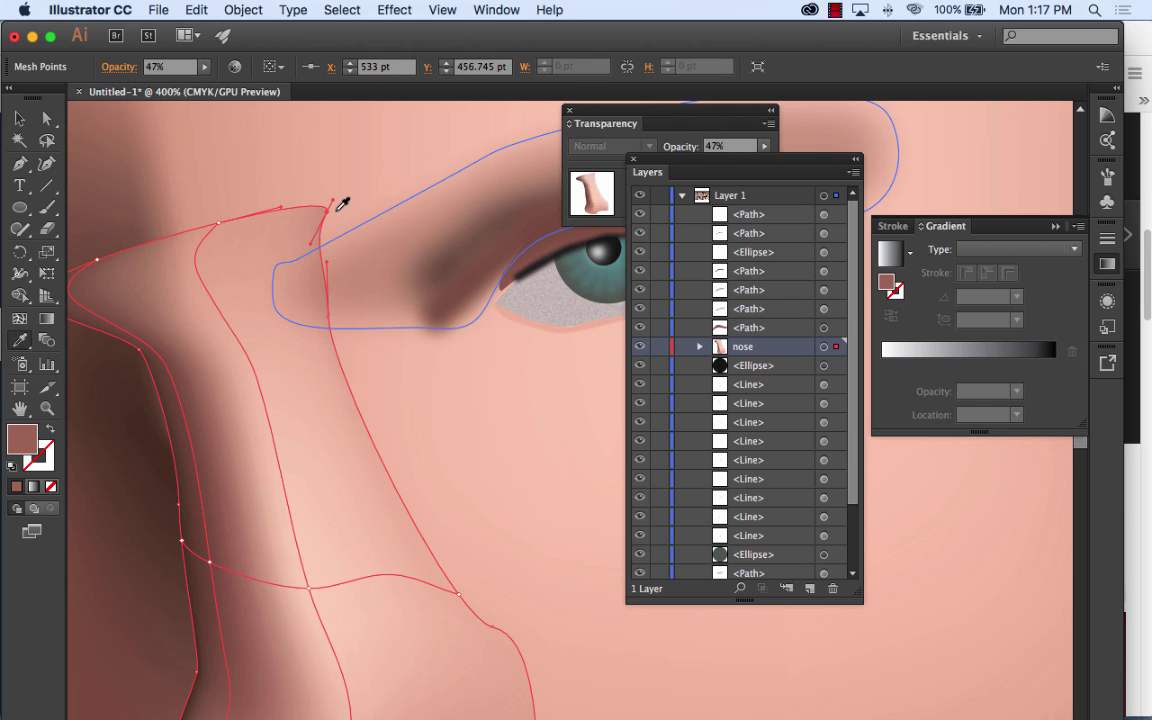
# Step: Recolour the nose's upper-right corner mesh point with the skin tone sampled from the face just above it
pyautogui.click(330, 155)
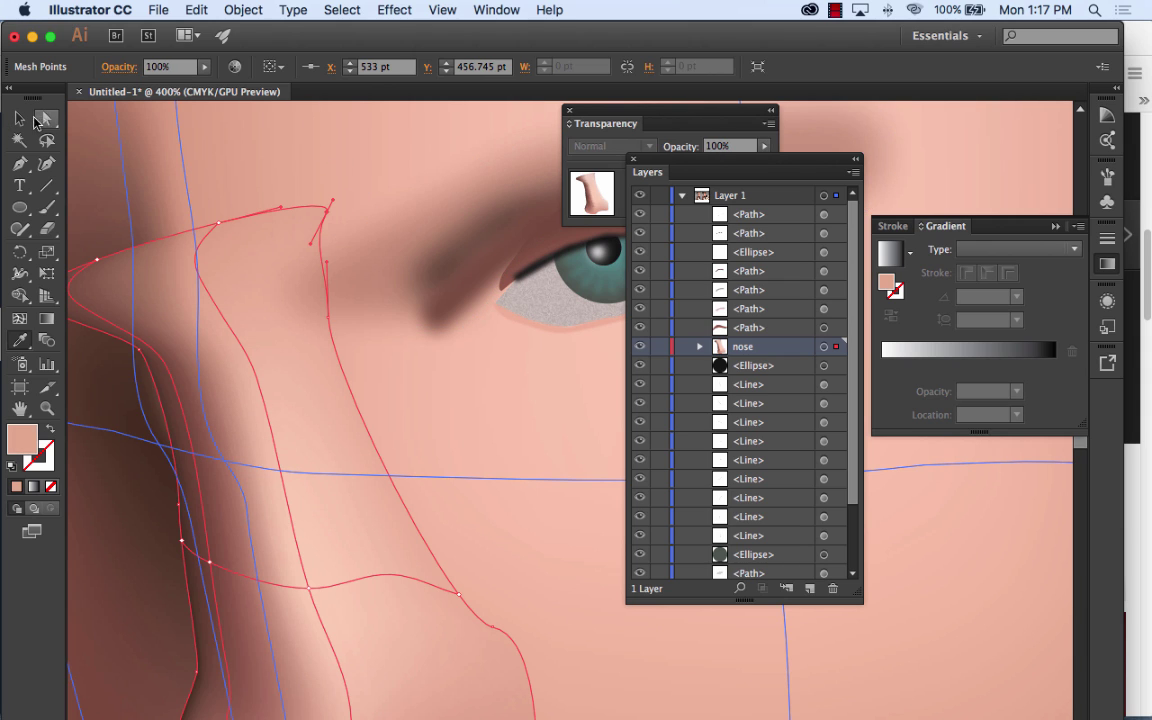
pyautogui.click(322, 160)
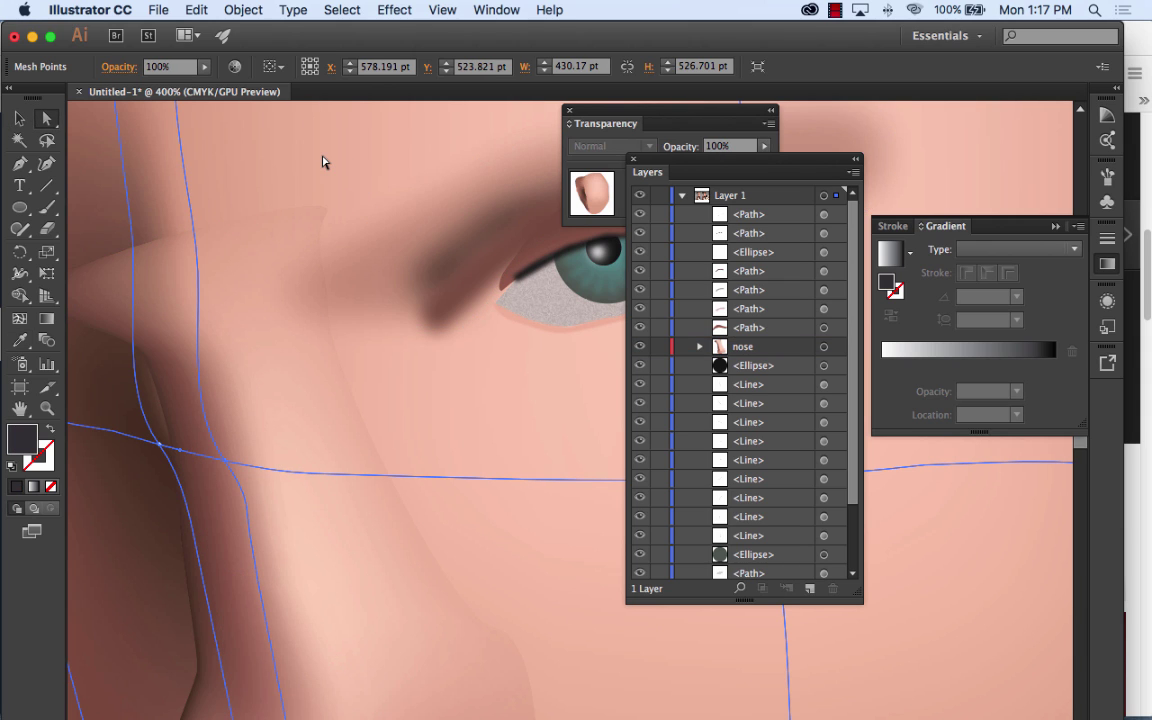
pyautogui.press('super+minus')
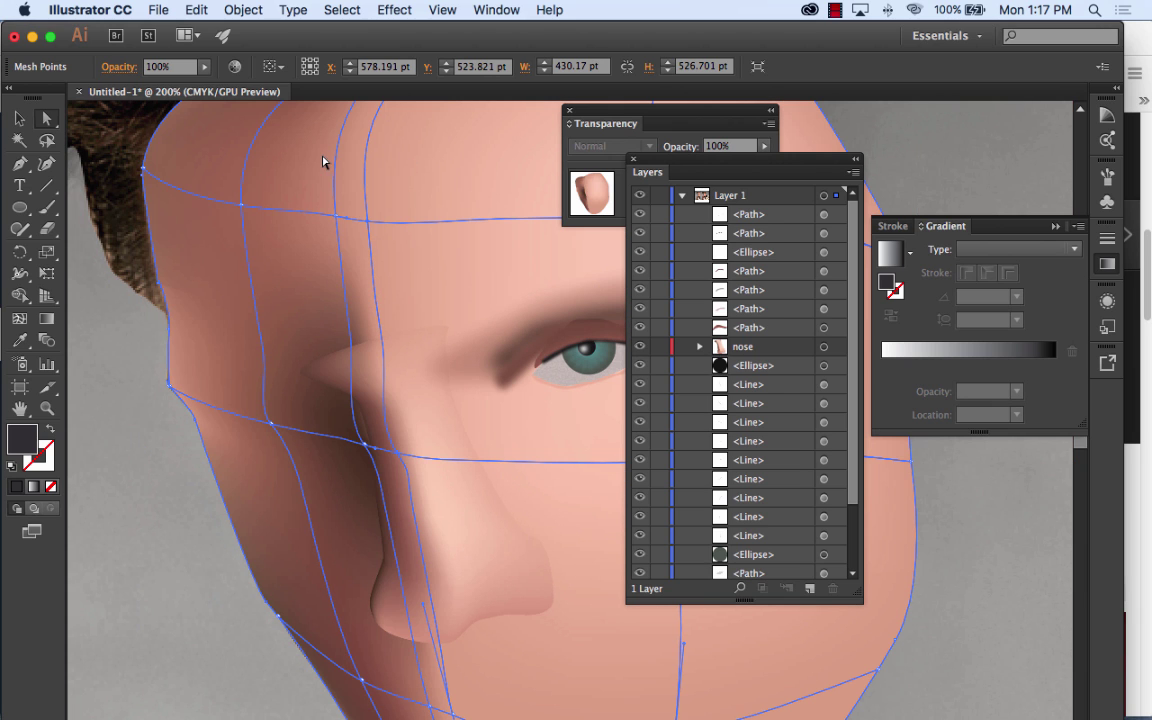
# Step: Apply a Gaussian Blur with a 2.2-pixel radius to the whole nose mesh
pyautogui.click(19, 120)
pyautogui.click(408, 373)
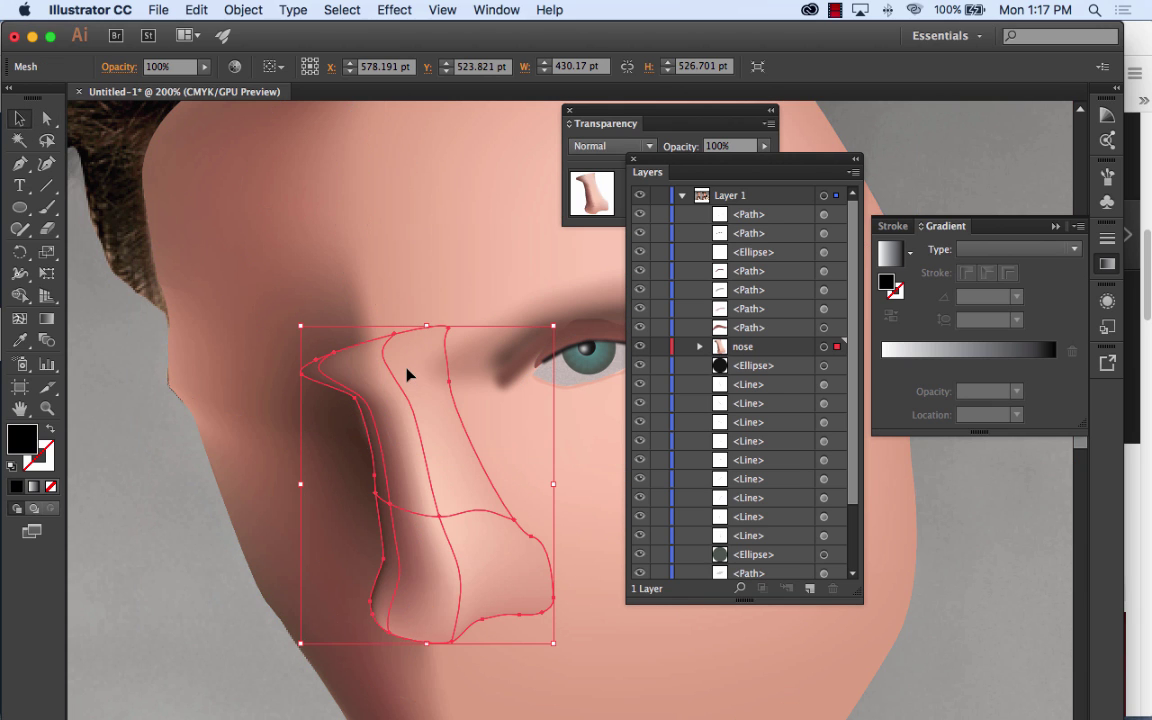
pyautogui.click(404, 8)
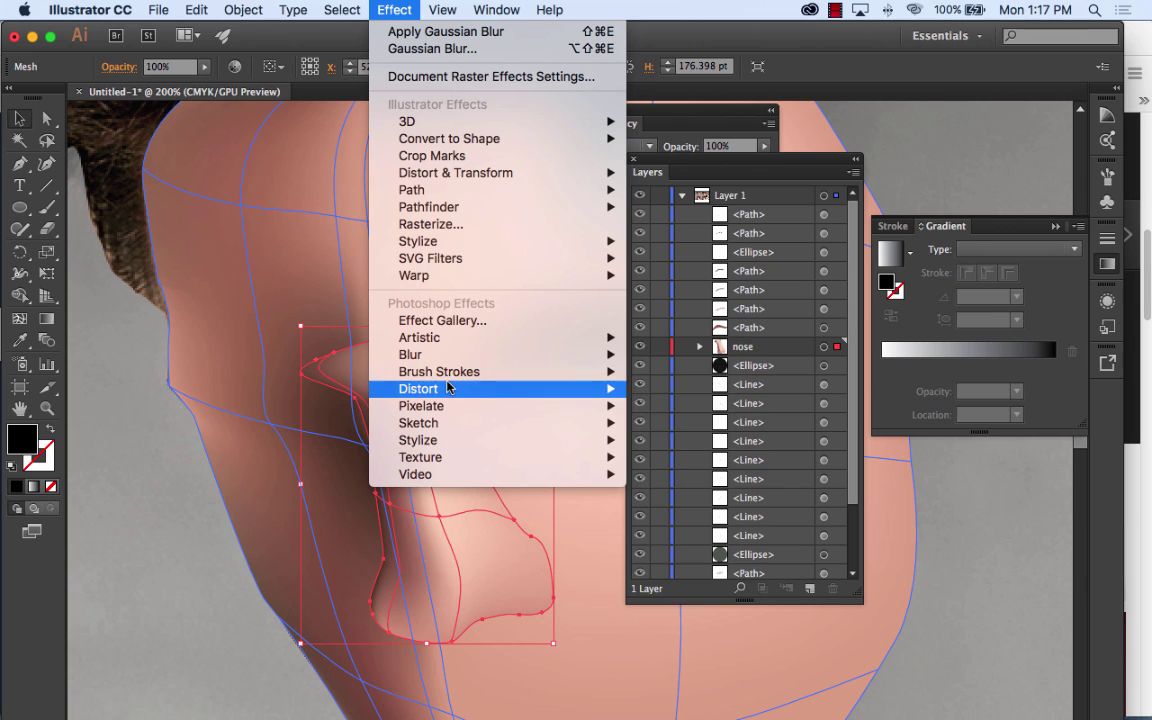
pyautogui.moveTo(461, 359)
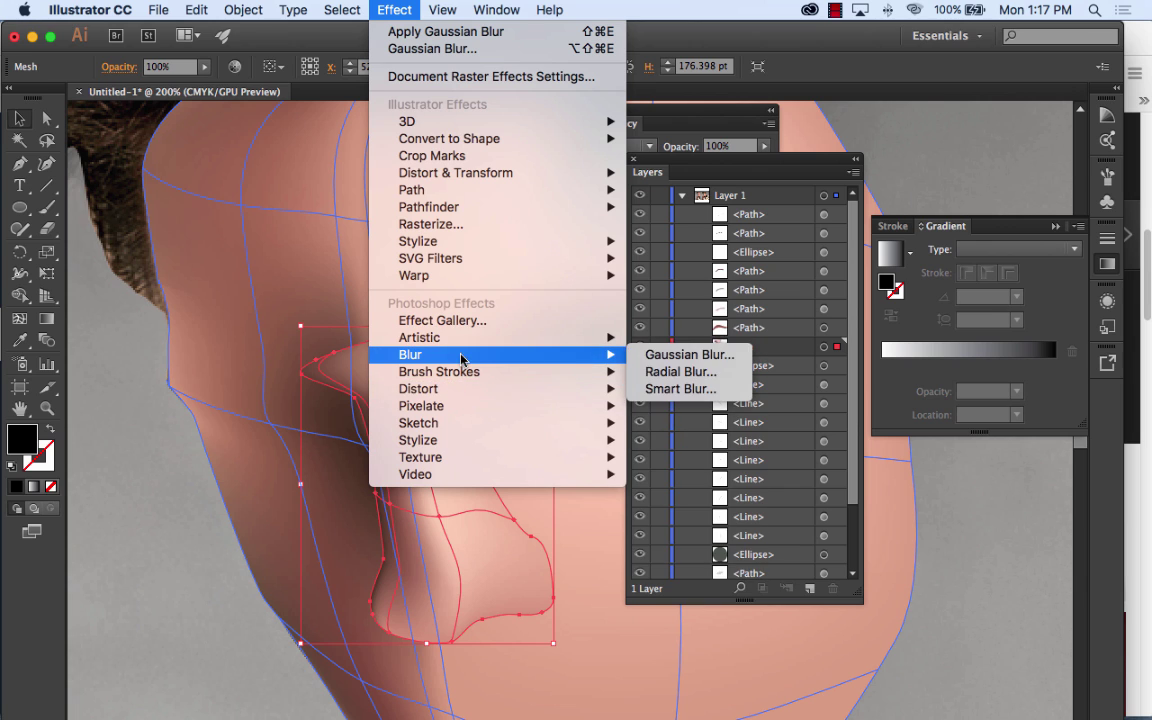
pyautogui.click(689, 354)
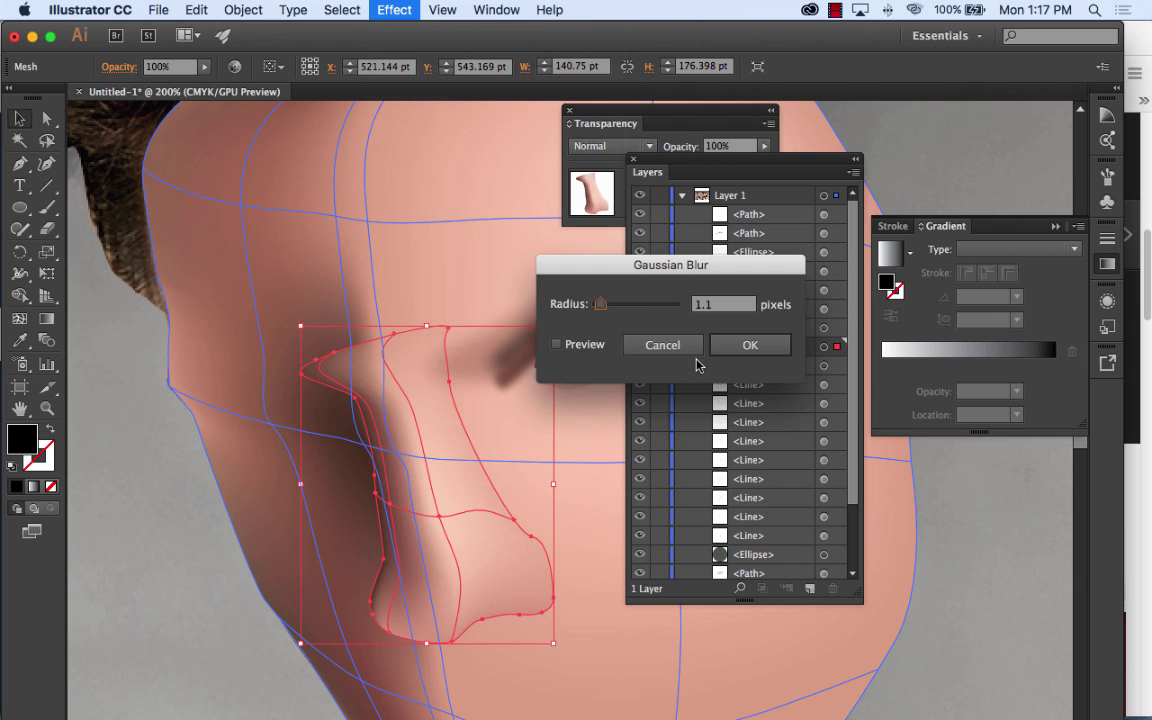
pyautogui.click(556, 344)
pyautogui.moveTo(600, 313); pyautogui.dragTo(612, 305)
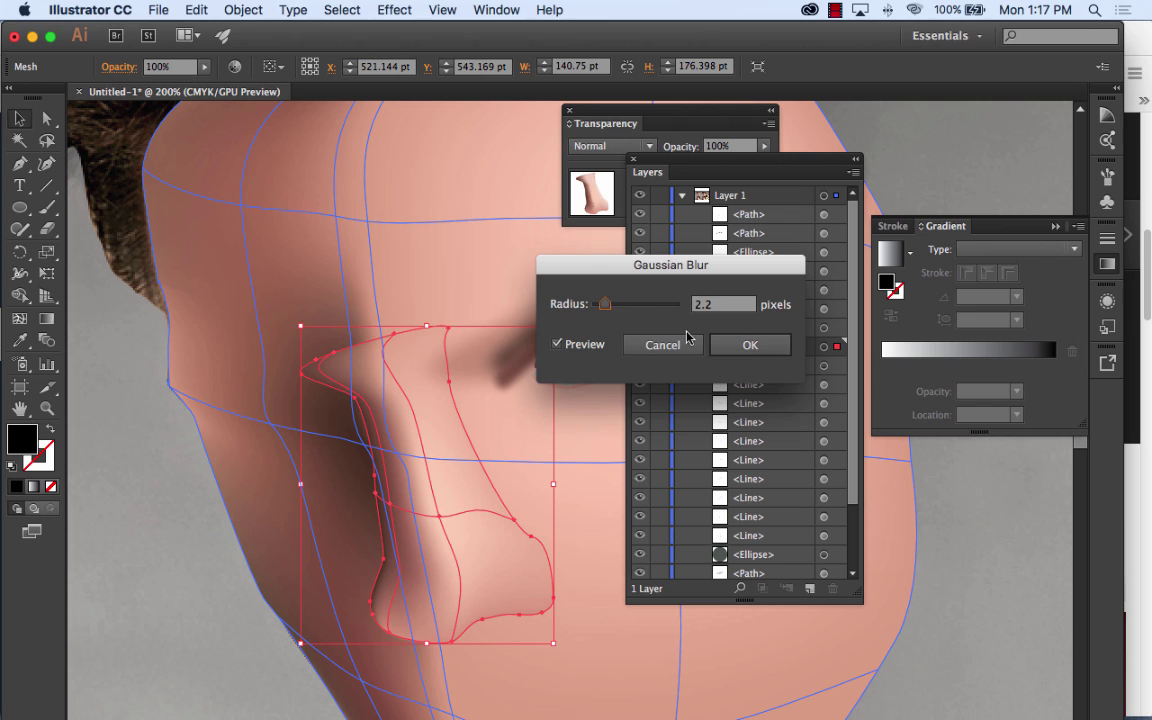
pyautogui.click(750, 344)
pyautogui.click(438, 252)
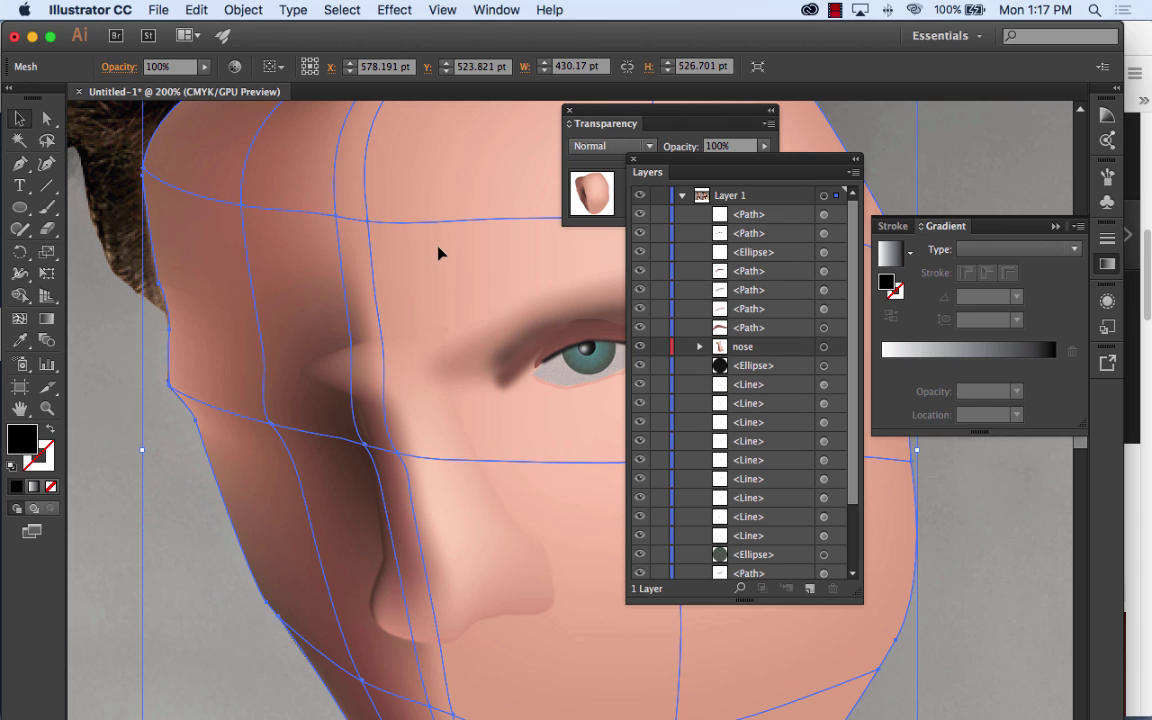
# Step: Clear the view of the portrait and reference photo by moving the Layers panel down and collapsing the Gradient panel
pyautogui.moveTo(540, 380); pyautogui.dragTo(367, 261)
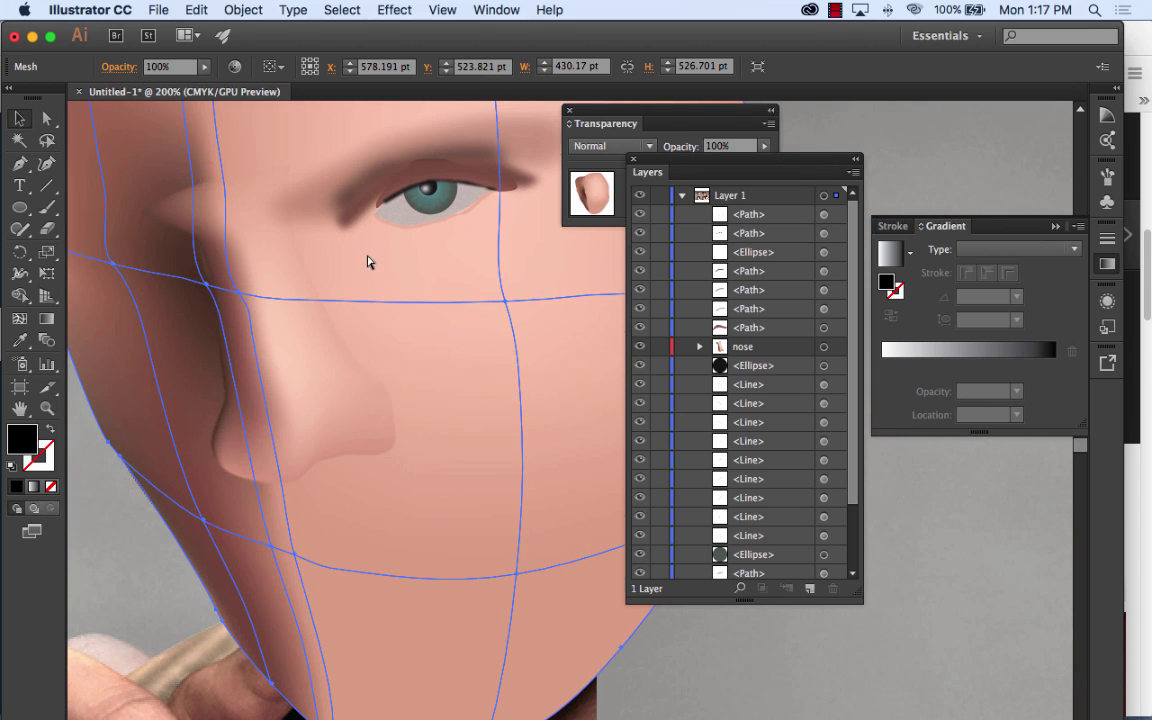
pyautogui.press('super+minus')
pyautogui.click(680, 643)
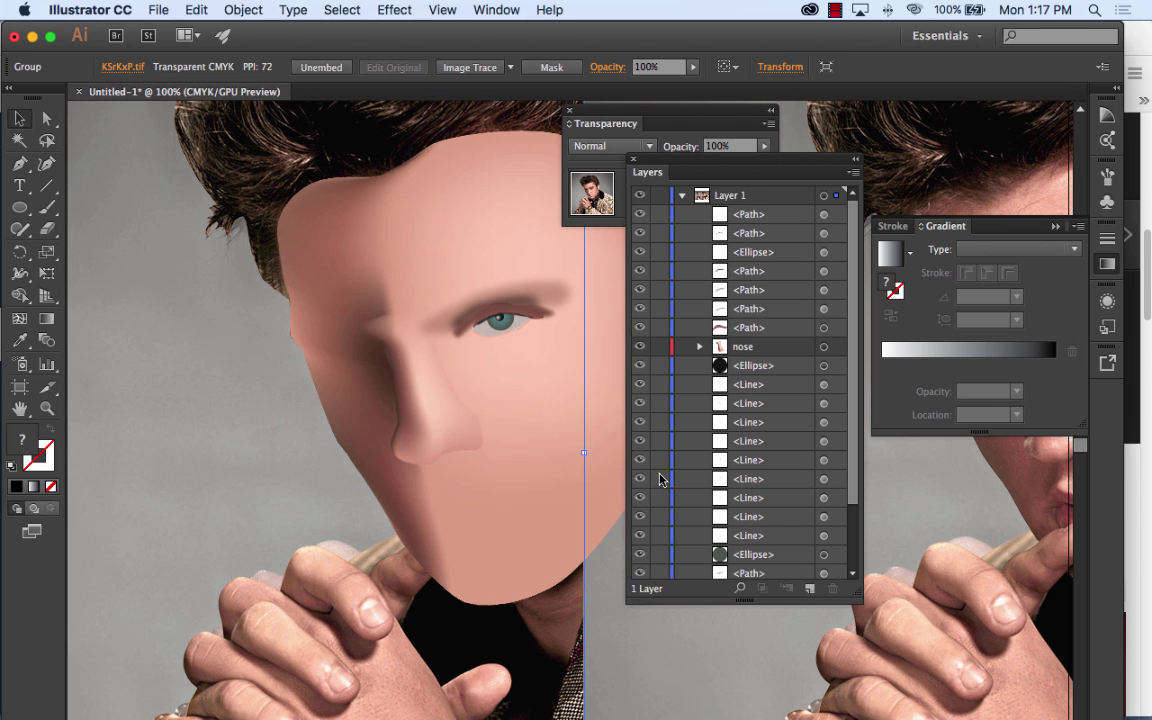
pyautogui.moveTo(717, 165); pyautogui.dragTo(760, 590)
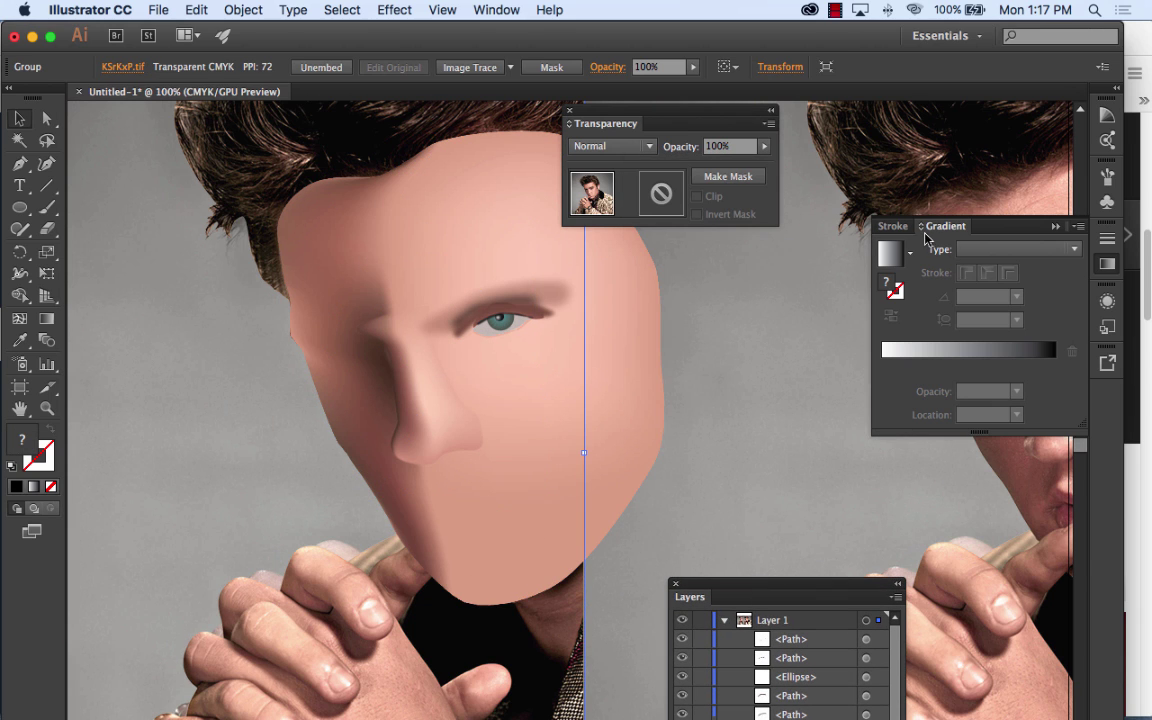
pyautogui.click(1056, 227)
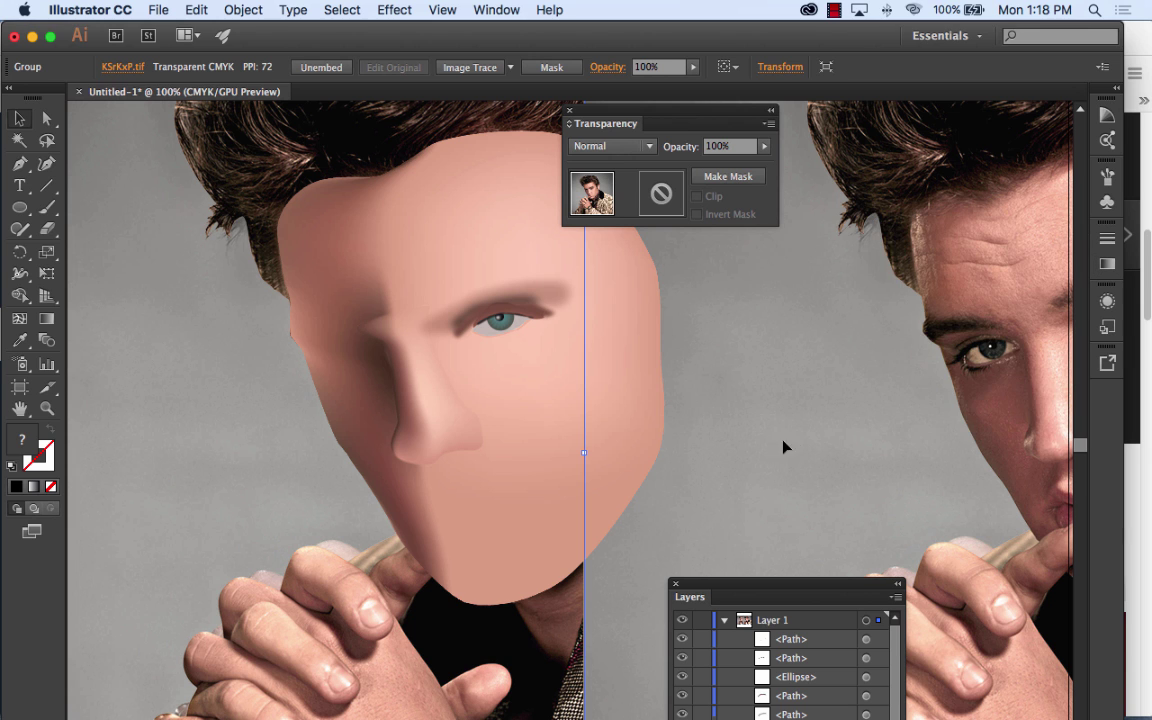
pyautogui.moveTo(755, 397); pyautogui.dragTo(607, 343)
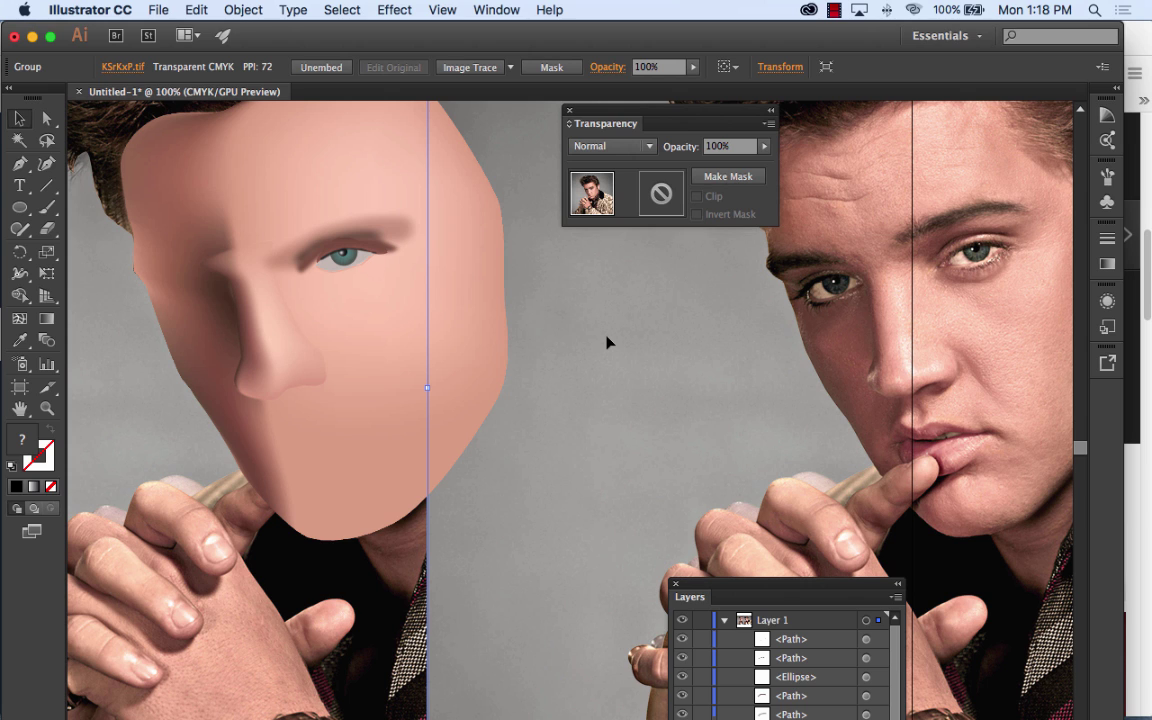
# Step: Hide the face mesh in Layer 1 to expose the photo beneath it
pyautogui.moveTo(752, 586); pyautogui.dragTo(653, 270)
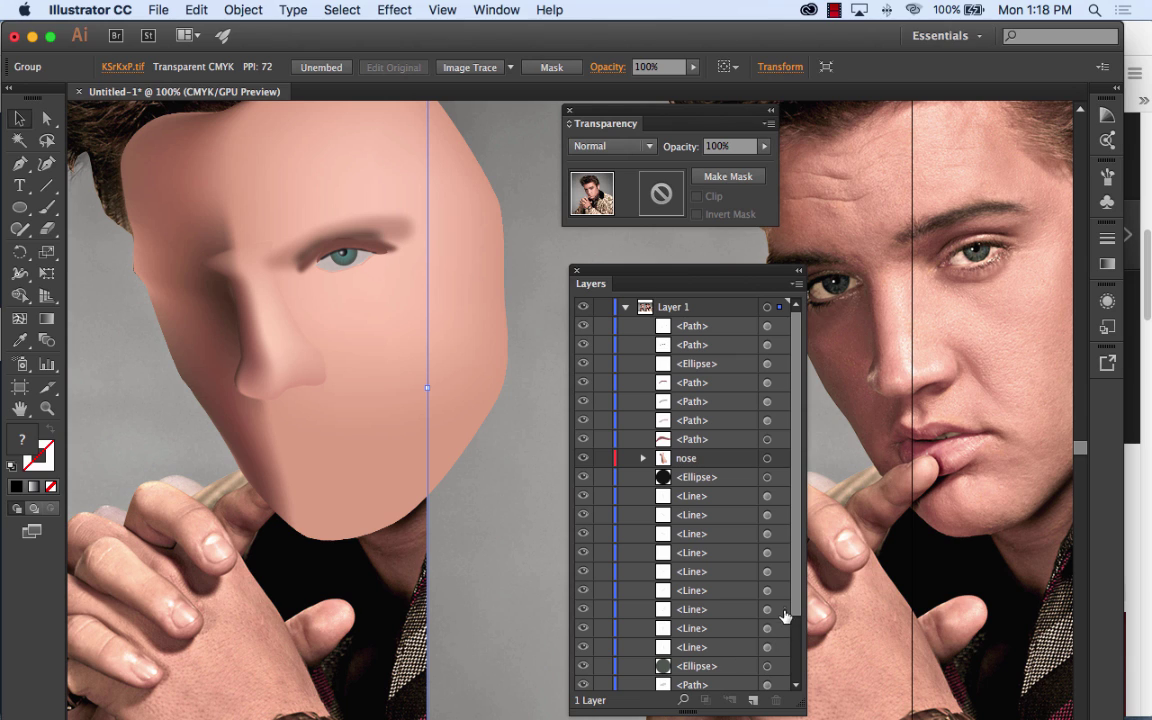
pyautogui.scroll(-2, 784, 620)
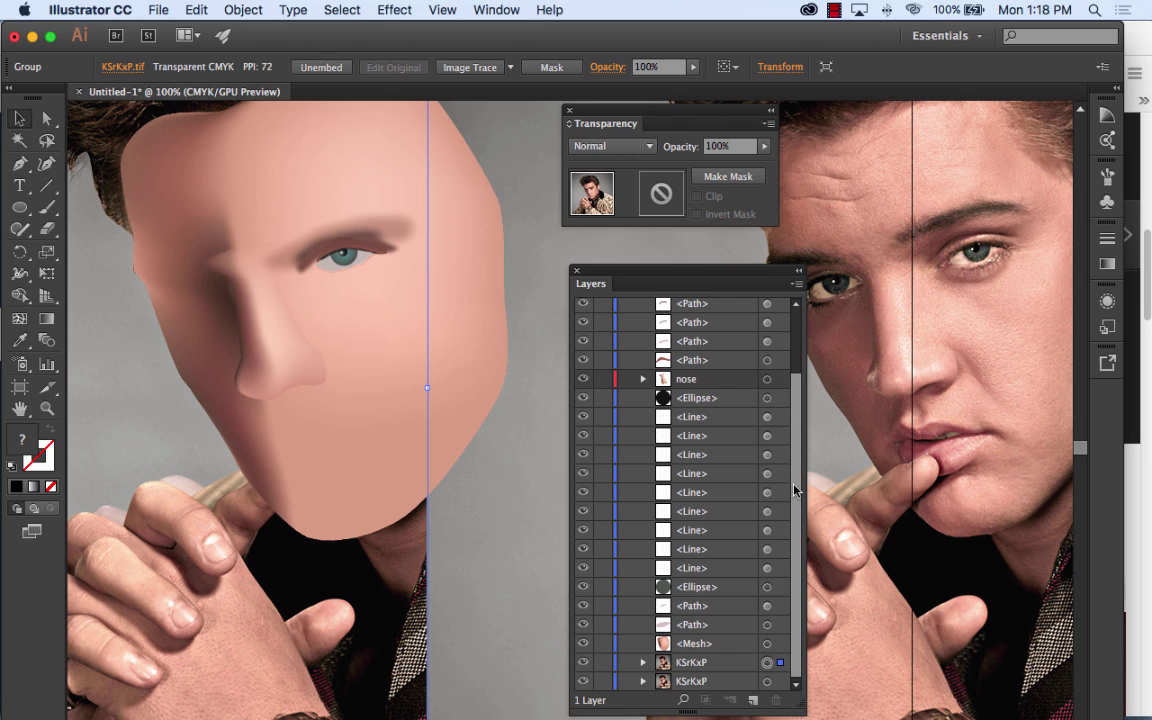
pyautogui.moveTo(796, 488); pyautogui.dragTo(797, 520)
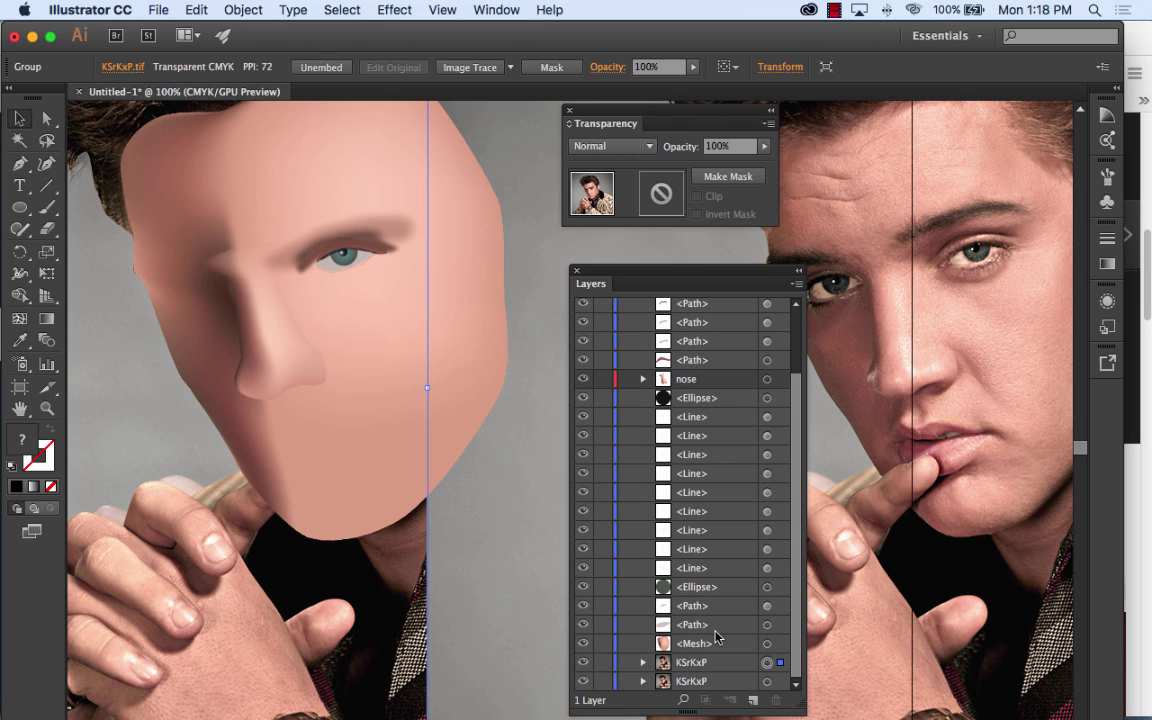
pyautogui.click(583, 643)
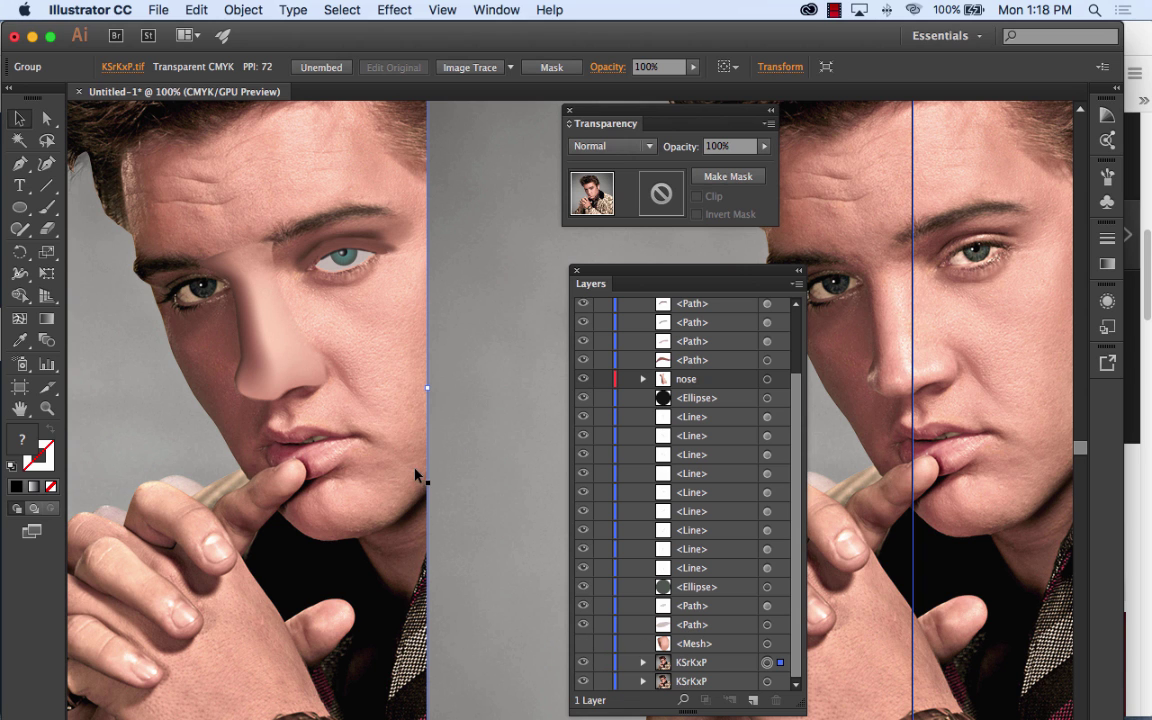
# Step: Trace the lower lip with the Pen tool as a closed black-filled shape about 110 by 49 pt
pyautogui.press('super+equal')
pyautogui.press('super+equal')
pyautogui.press('super+equal')
pyautogui.moveTo(172, 326); pyautogui.dragTo(477, 280)
pyautogui.click(19, 163)
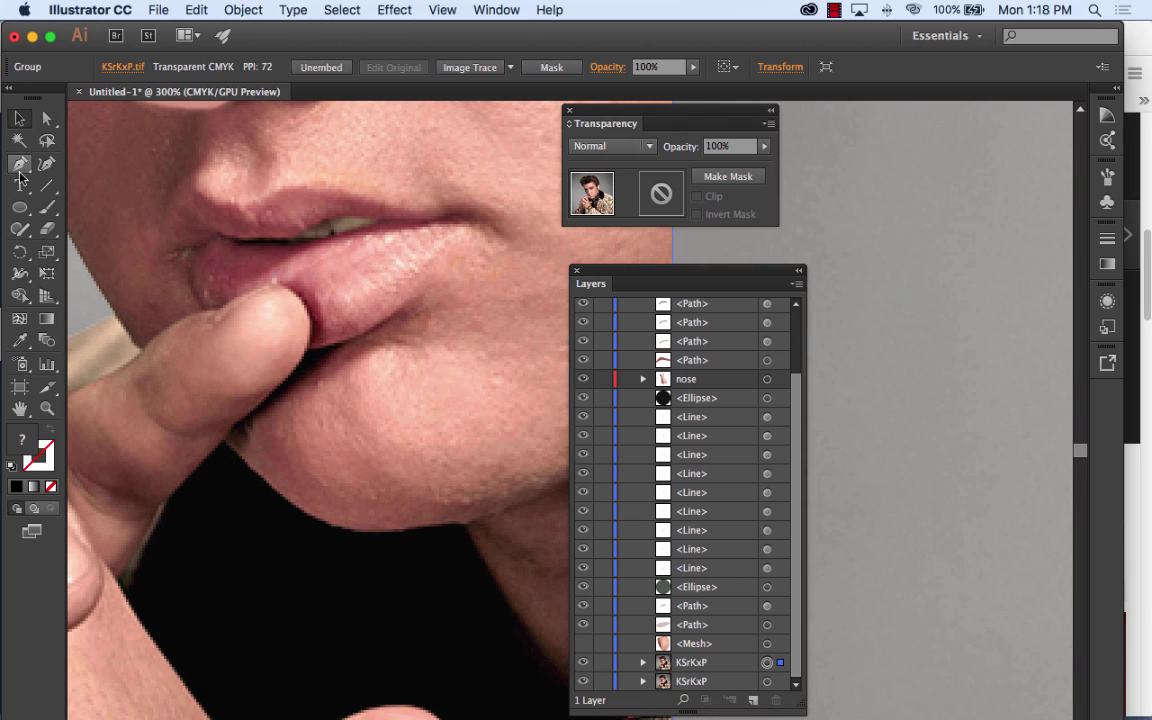
pyautogui.moveTo(470, 221); pyautogui.dragTo(310, 247)
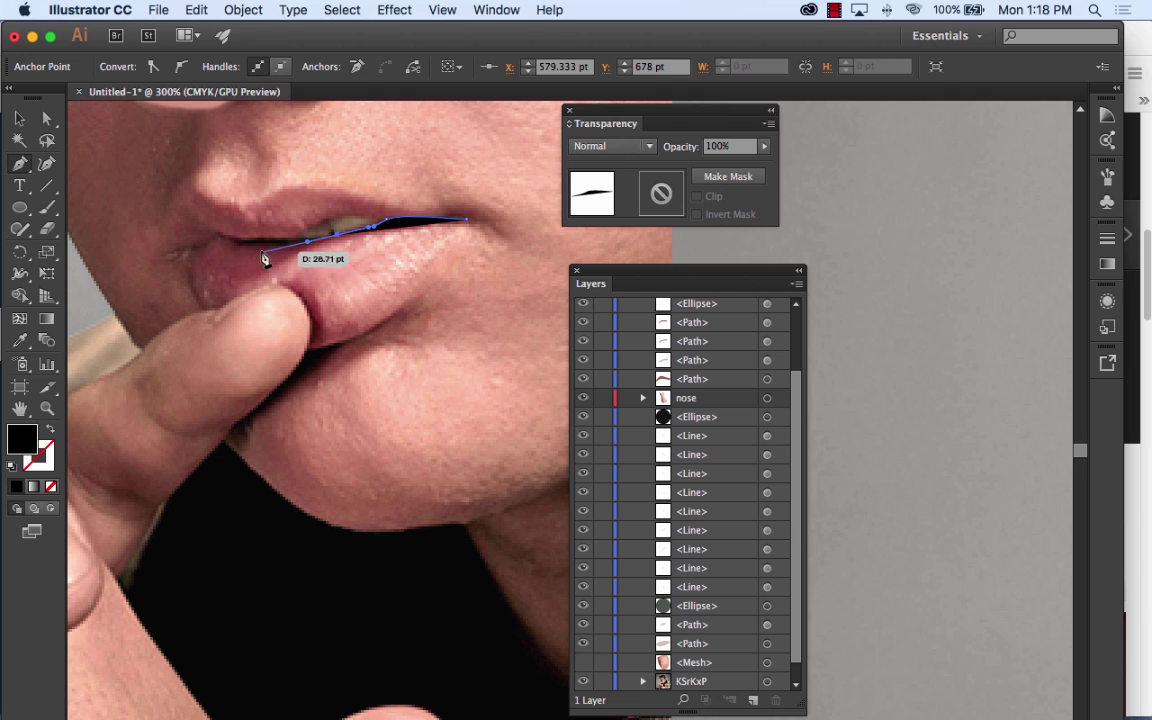
pyautogui.moveTo(220, 246)
pyautogui.mouseDown()
pyautogui.moveTo(182, 257)
pyautogui.moveTo(160, 231)
pyautogui.moveTo(195, 309)
pyautogui.moveTo(224, 321)
pyautogui.mouseUp()
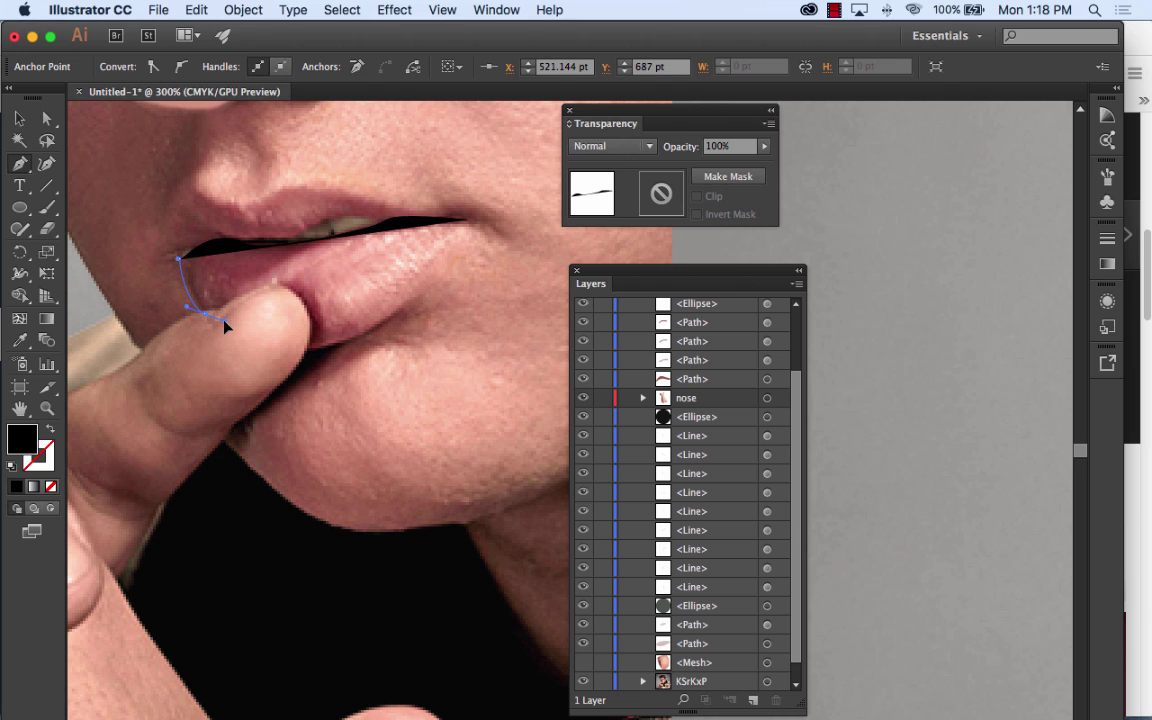
pyautogui.moveTo(310, 348); pyautogui.dragTo(484, 228)
pyautogui.click(466, 220)
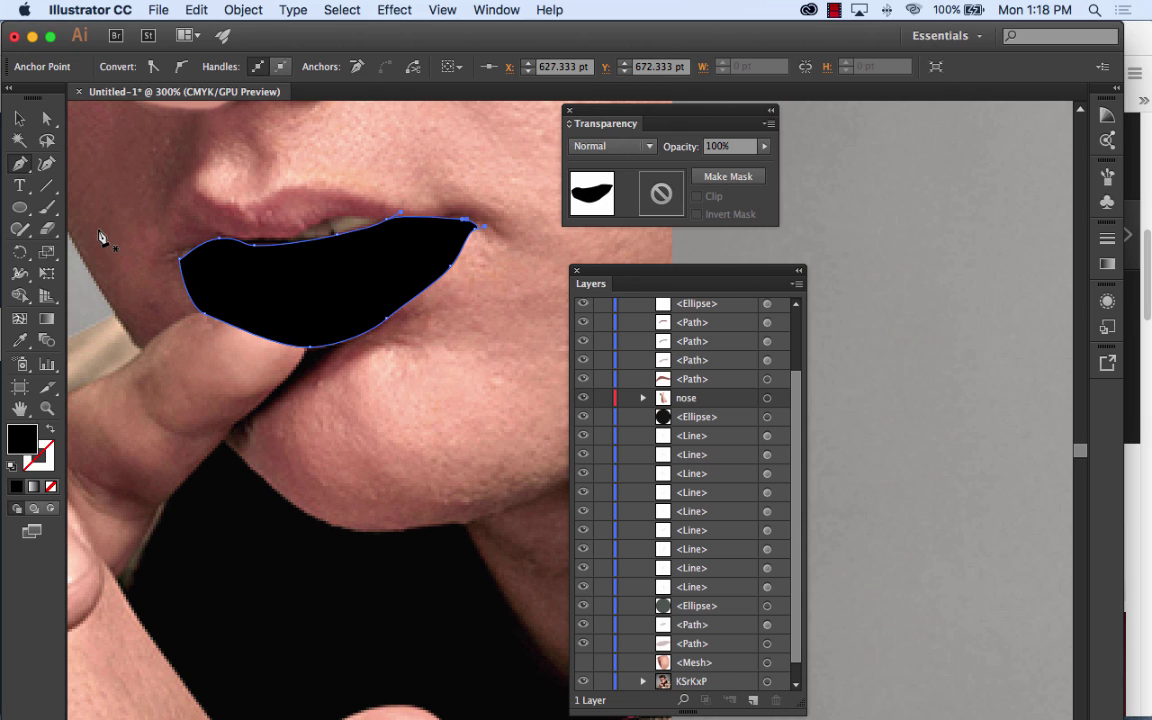
# Step: Move the lip shape below the photo's lower lip and fill it with dark pink sampled from the lip's upper edge
pyautogui.click(19, 118)
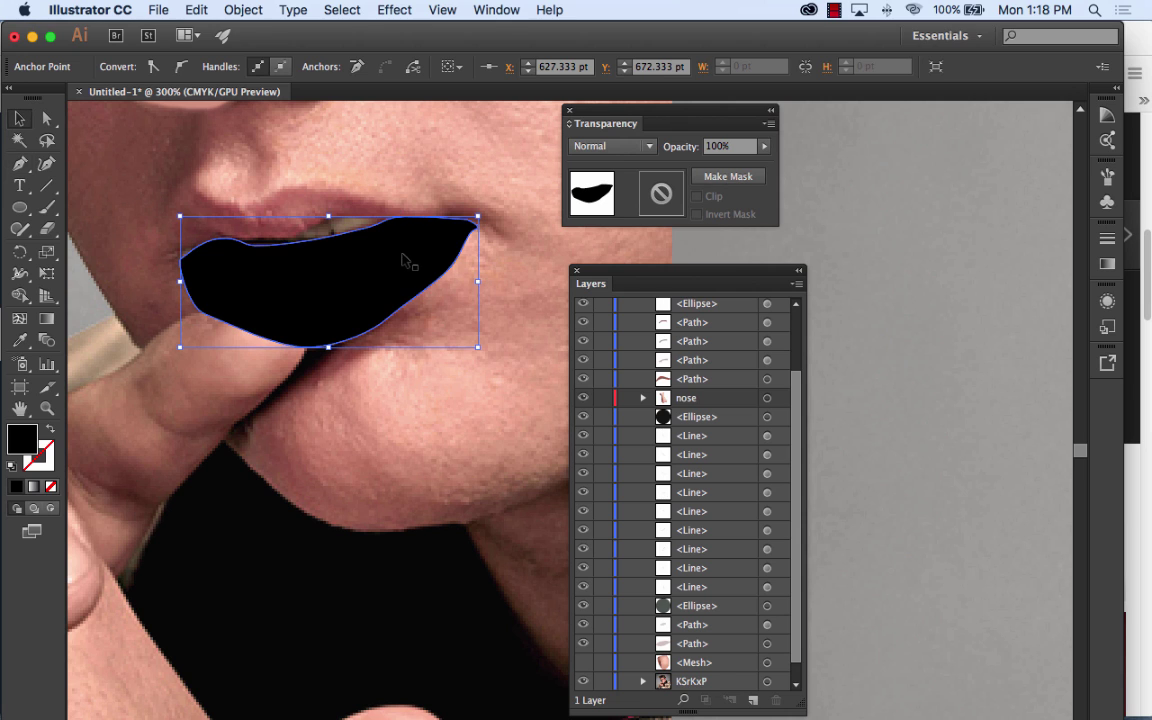
pyautogui.moveTo(404, 257); pyautogui.dragTo(410, 346)
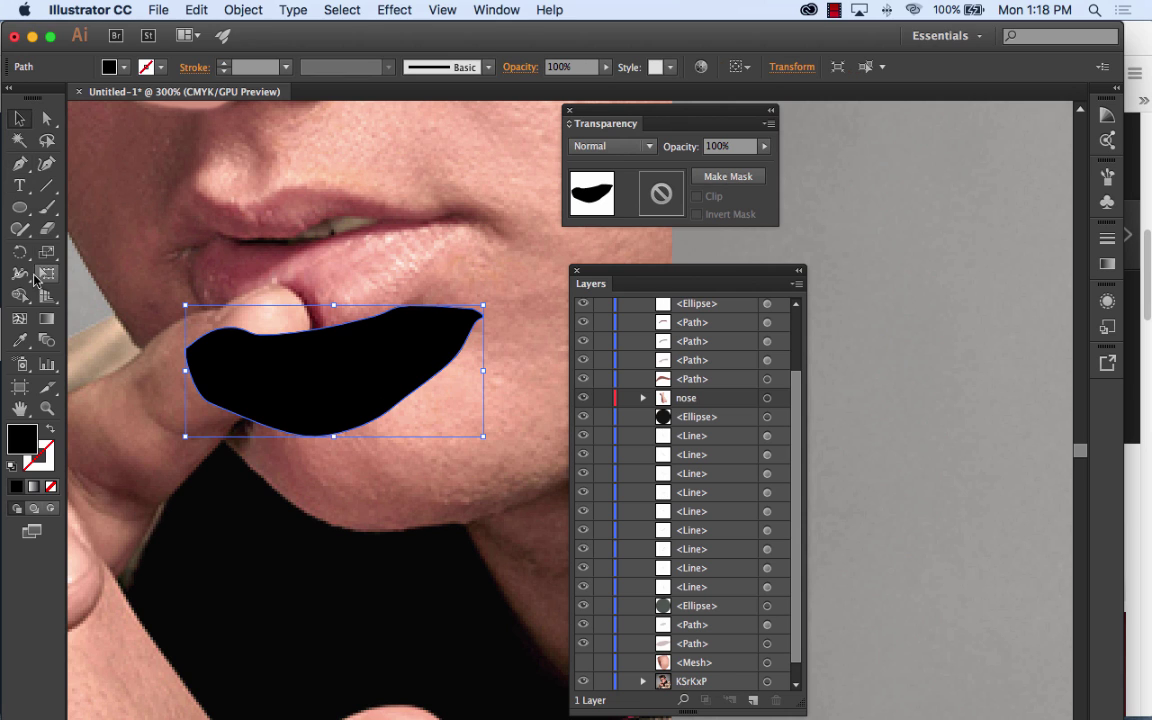
pyautogui.click(16, 341)
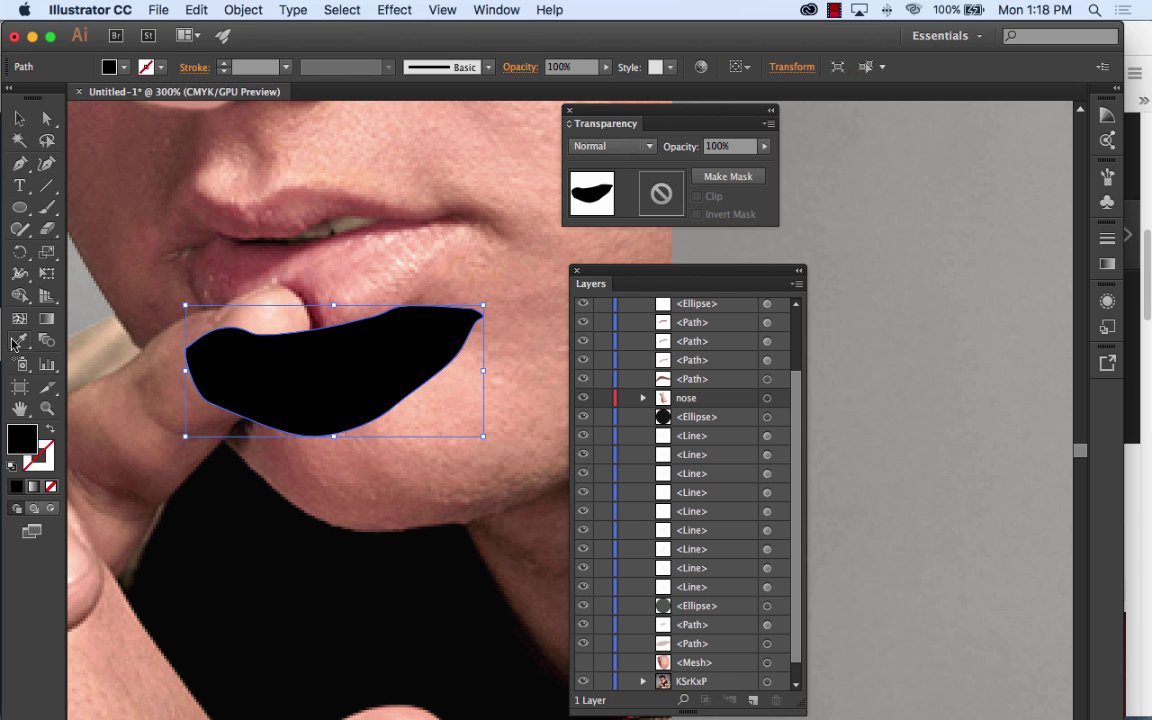
pyautogui.click(302, 247)
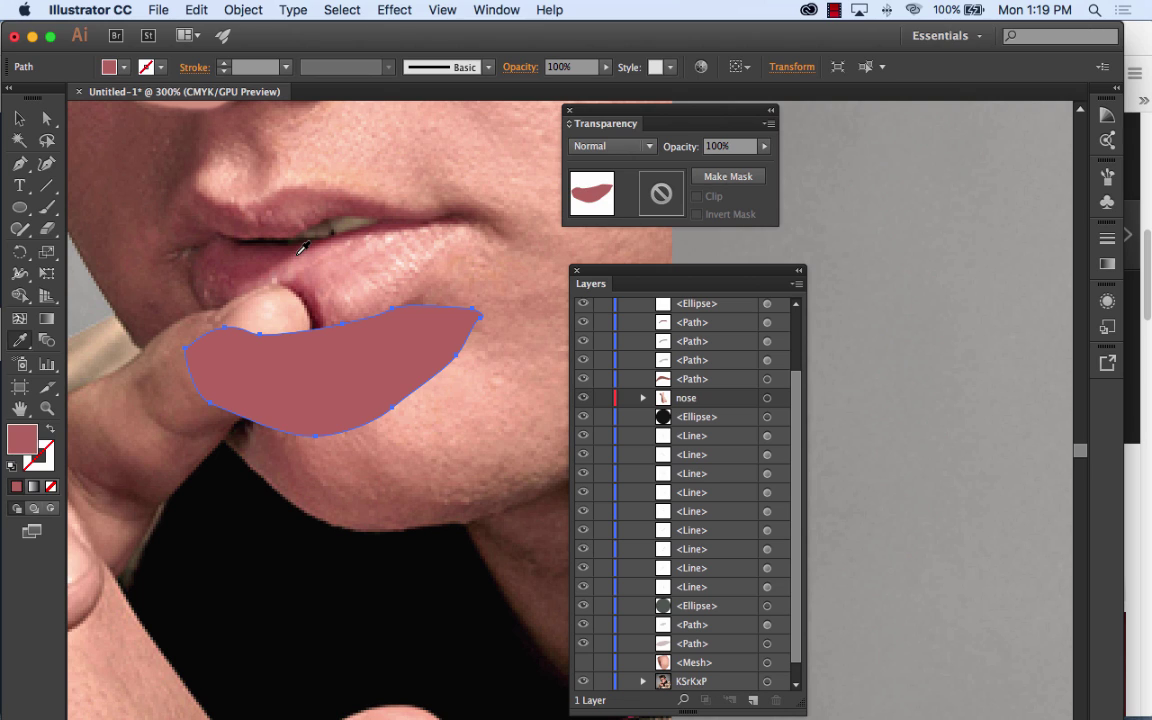
# Step: Add a mesh point right of centre in the lip shape and colour it with light pink sampled from the photo's lower lip
pyautogui.click(18, 318)
pyautogui.click(376, 370)
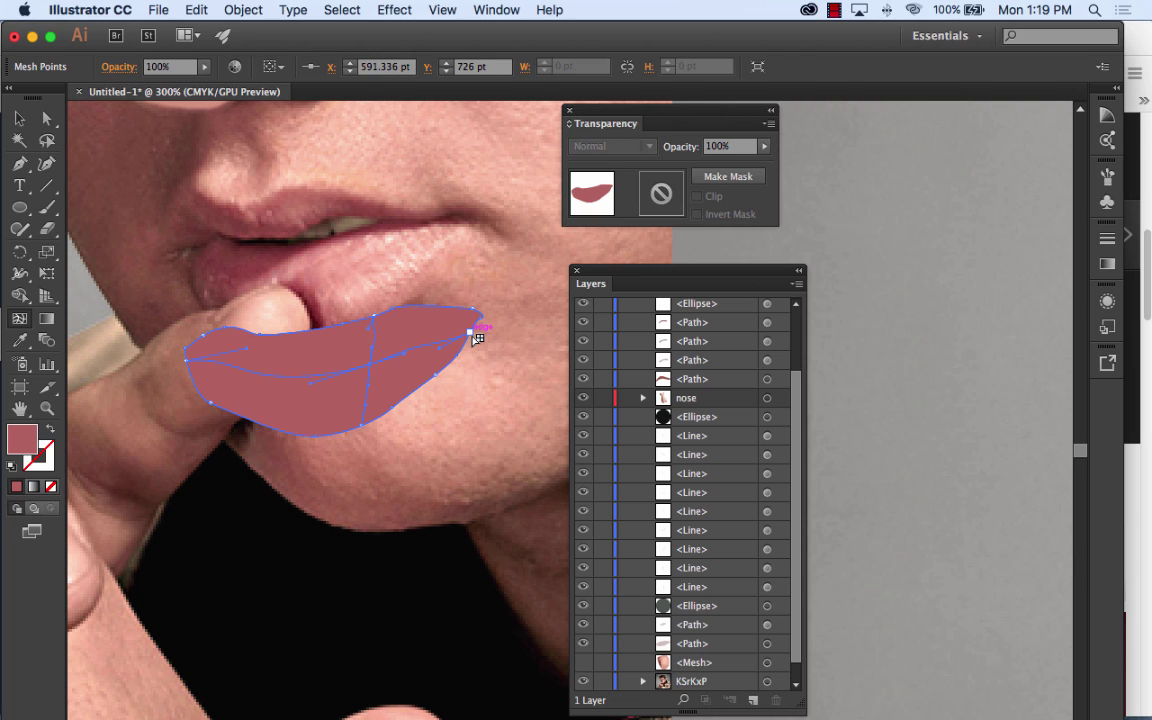
pyautogui.click(20, 340)
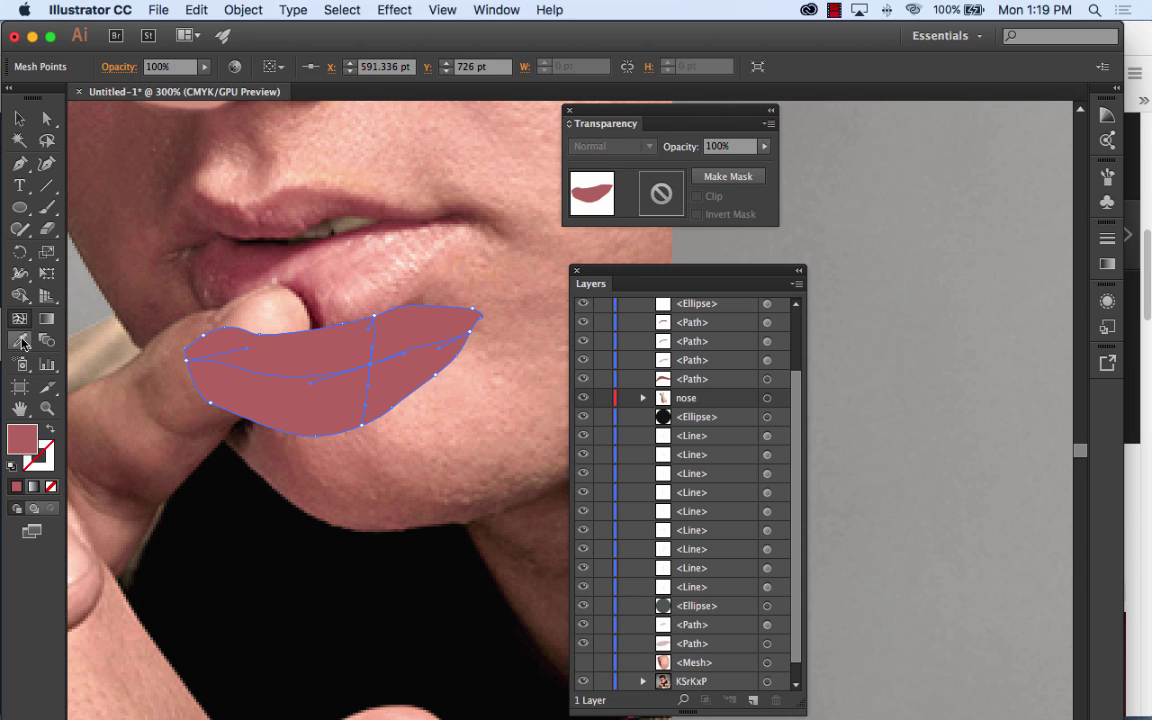
pyautogui.click(394, 258)
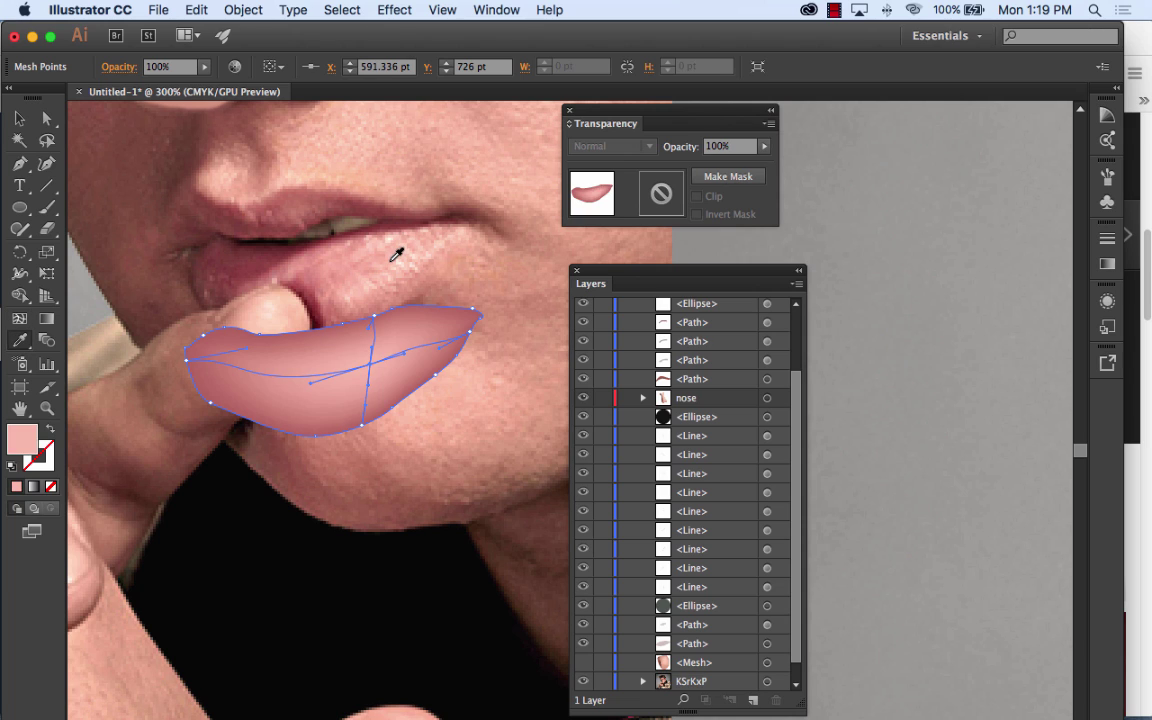
# Step: Move the lip mesh back up over the photo's lower lip and deselect it
pyautogui.click(18, 118)
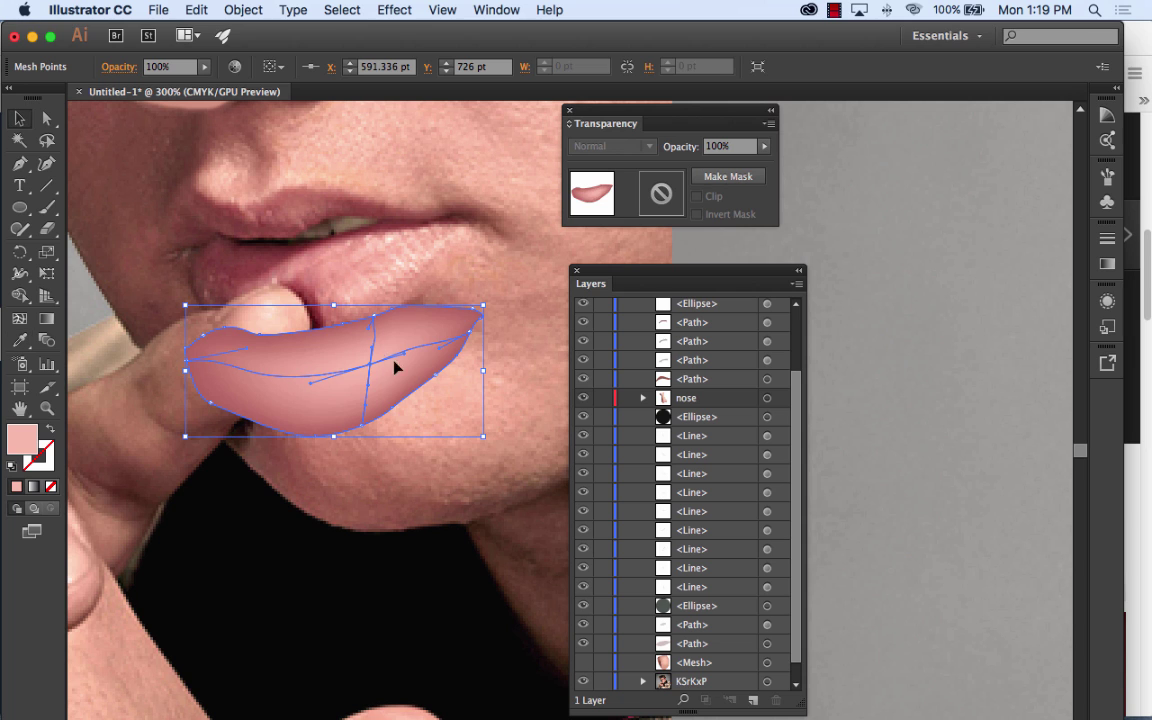
pyautogui.click(439, 334)
pyautogui.moveTo(439, 334); pyautogui.dragTo(401, 243)
pyautogui.click(496, 356)
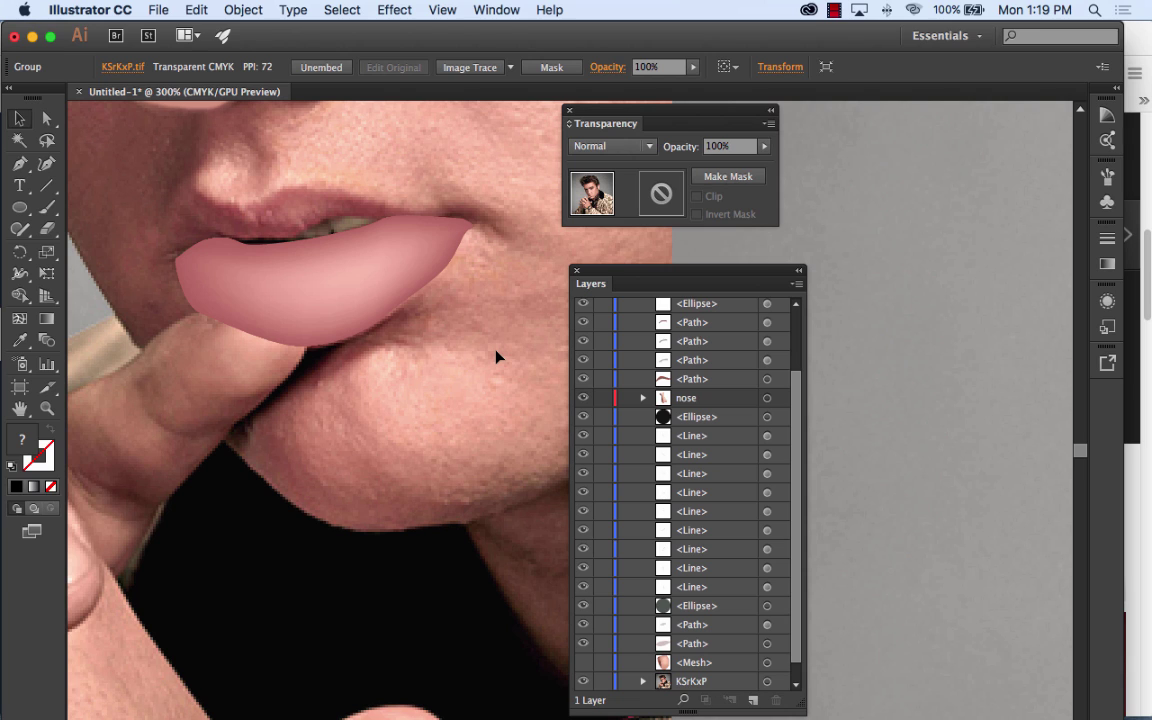
pyautogui.click(370, 273)
pyautogui.click(356, 277)
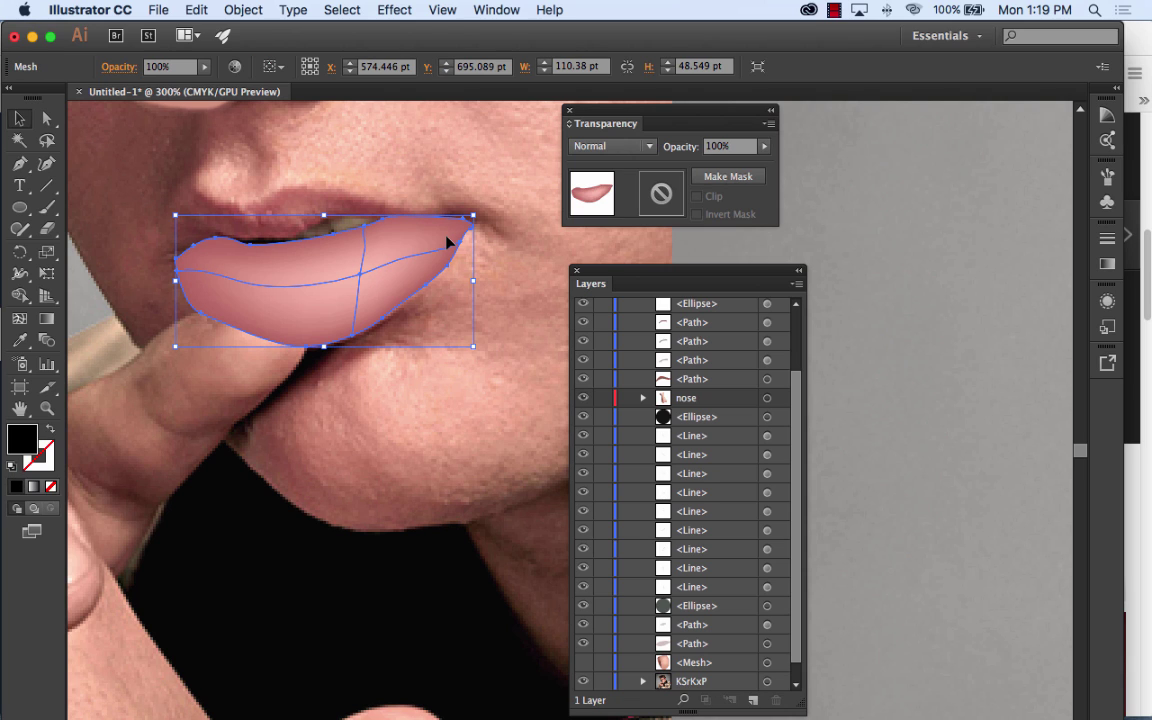
pyautogui.press('v')
pyautogui.click(452, 390)
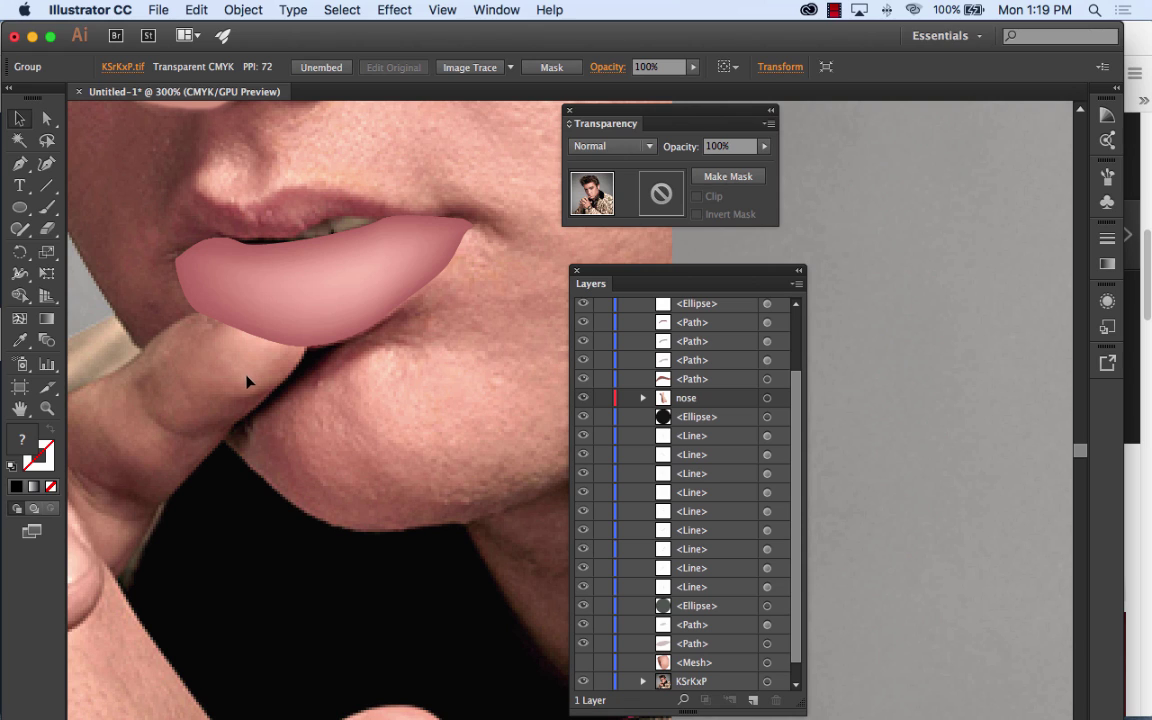
# Step: Paint a short, near-vertical black stroke on the right part of the lower lip with the 5 pt. Round brush
pyautogui.click(46, 210)
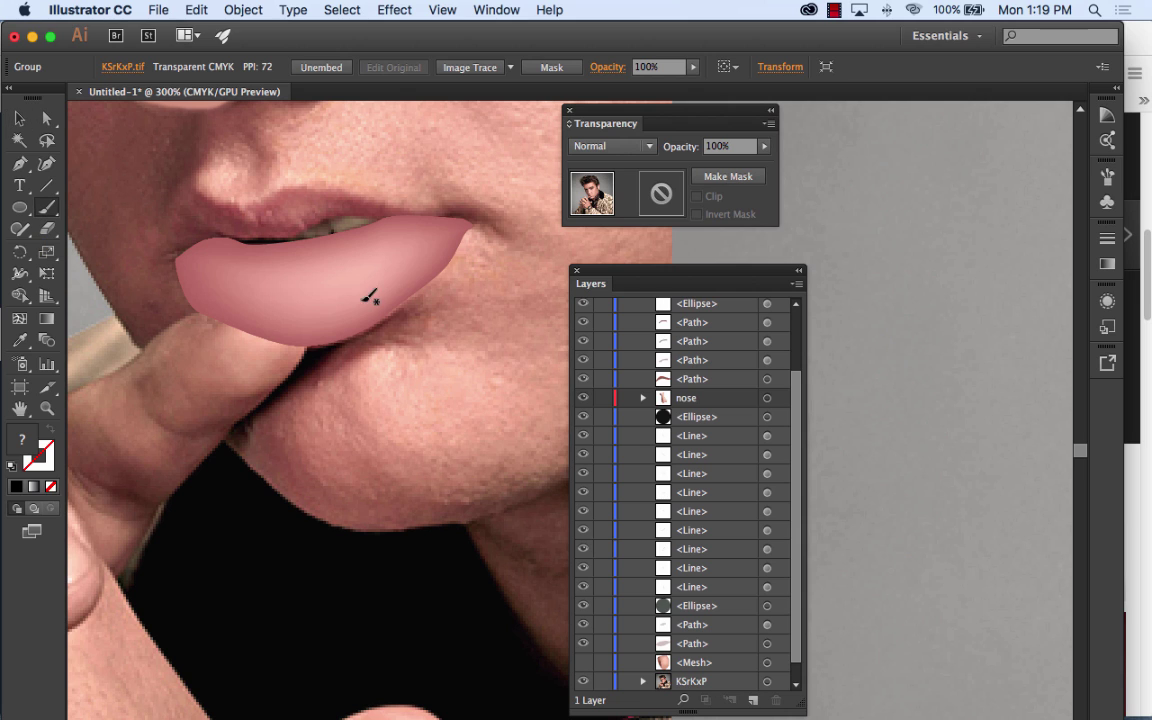
pyautogui.moveTo(390, 232); pyautogui.dragTo(391, 278)
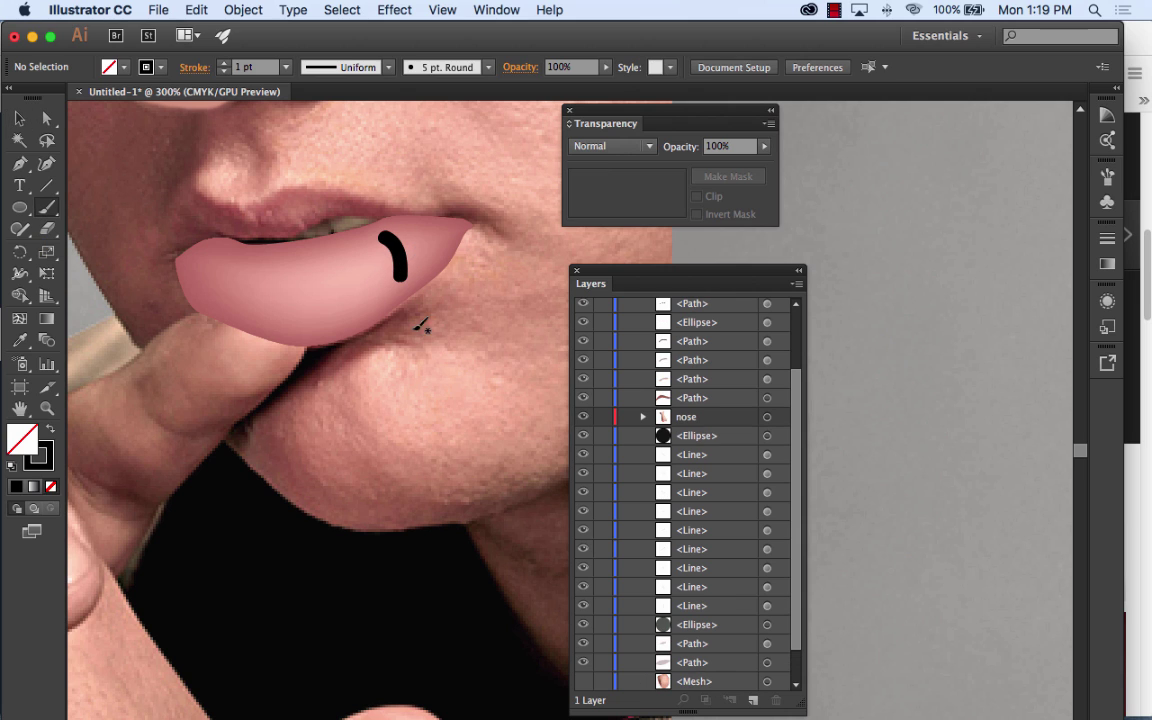
# Step: Undo the black brush stroke on the right part of the lower lip
pyautogui.click(192, 9)
pyautogui.click(226, 32)
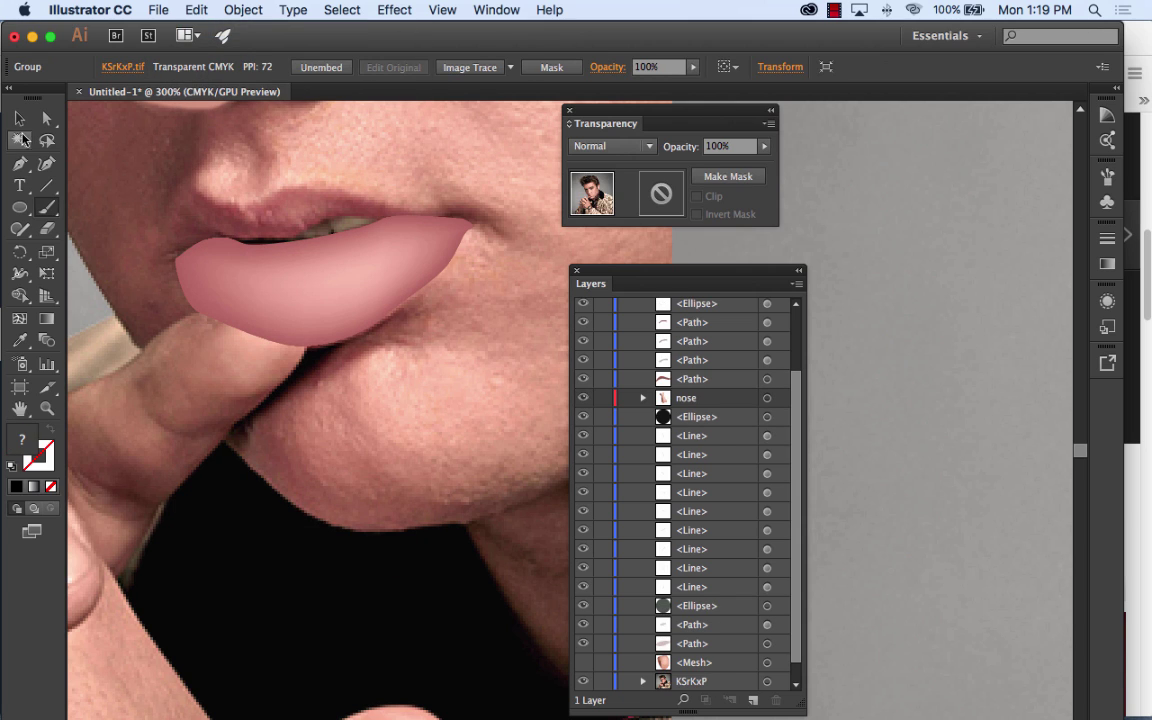
pyautogui.click(20, 118)
pyautogui.click(402, 294)
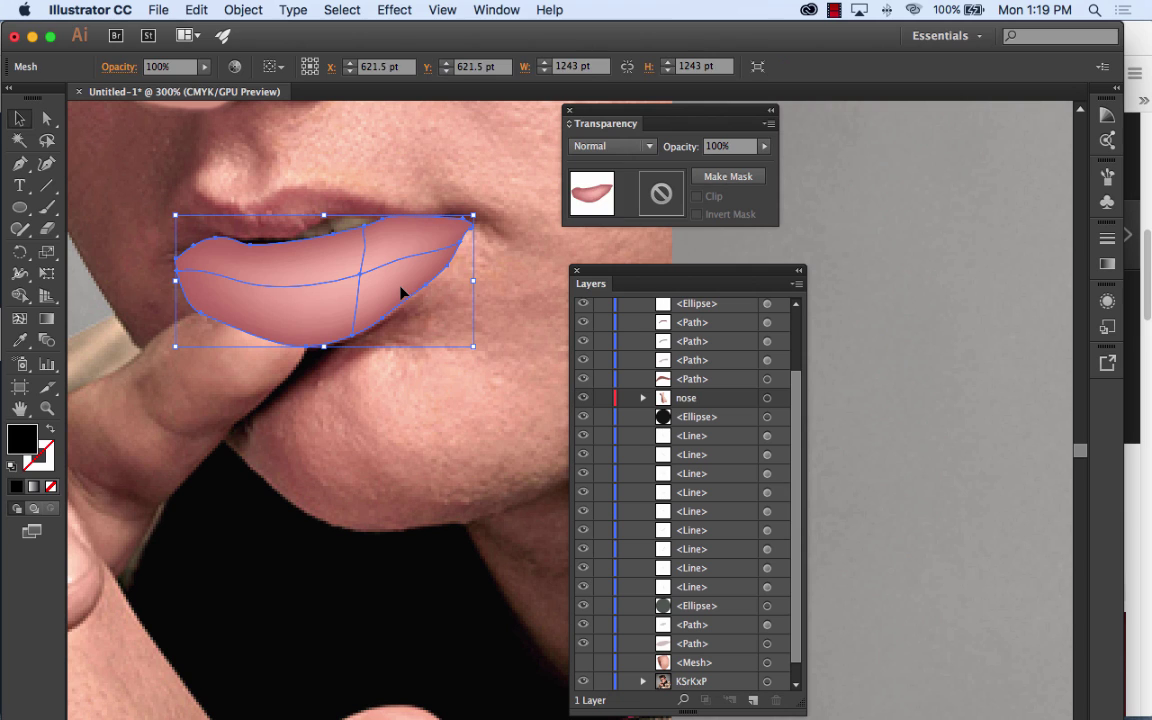
pyautogui.click(47, 207)
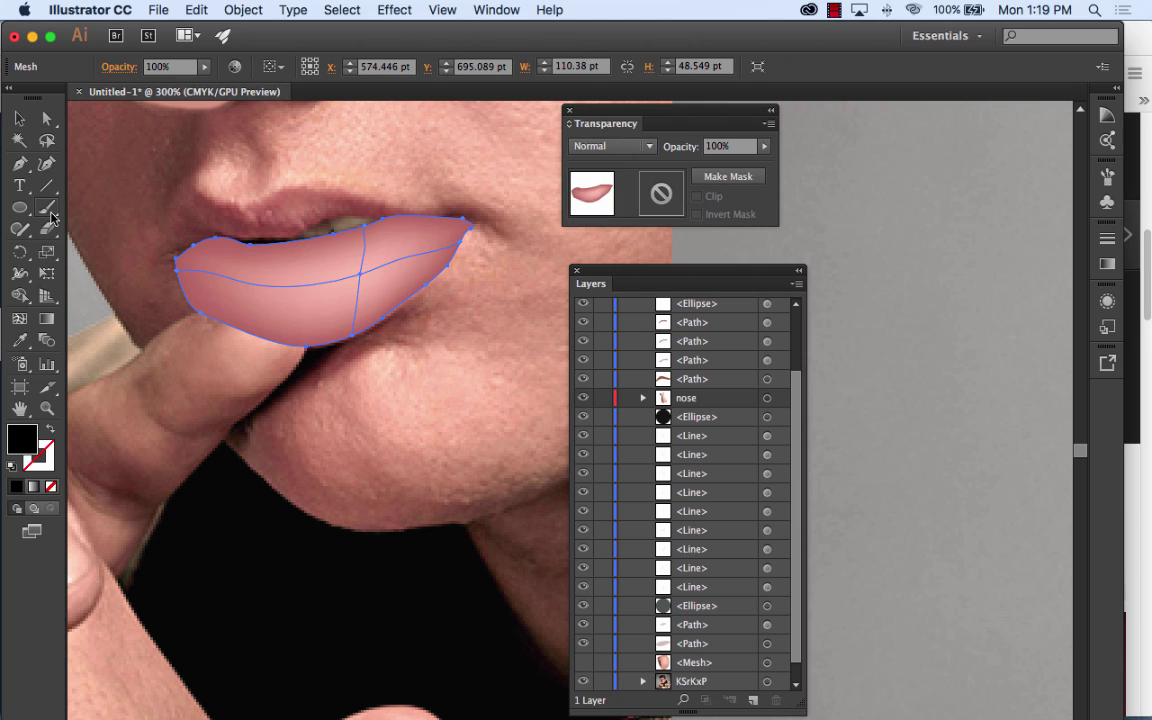
pyautogui.doubleClick(50, 213)
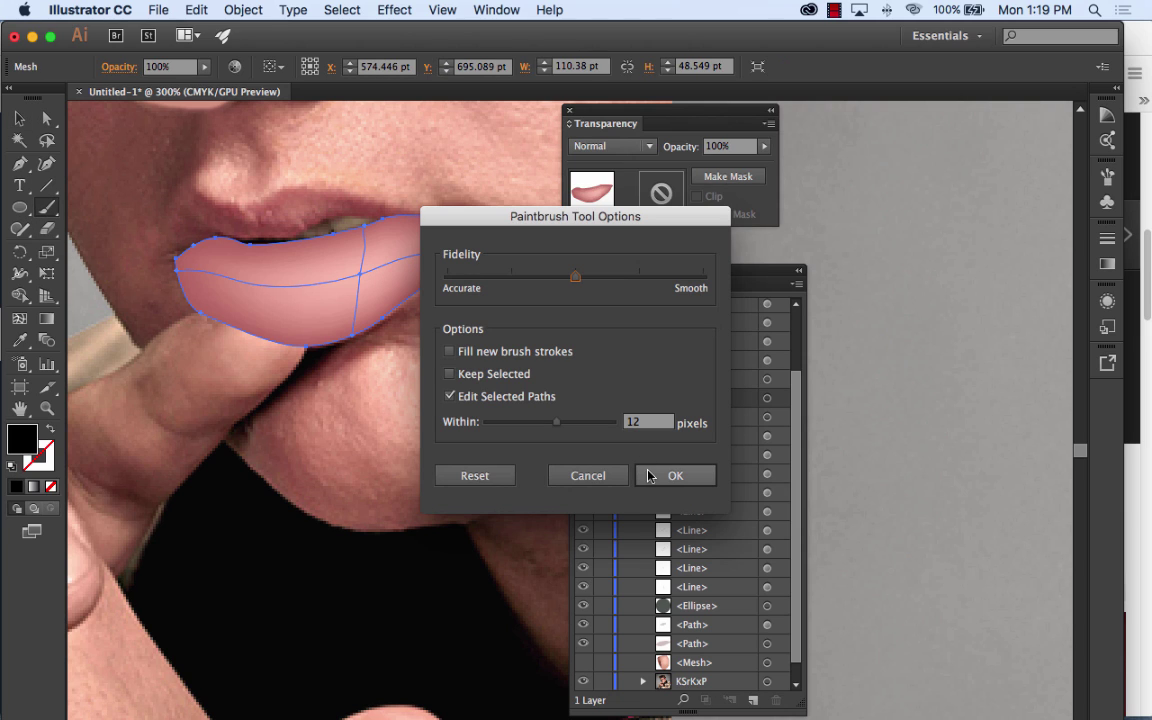
pyautogui.click(617, 478)
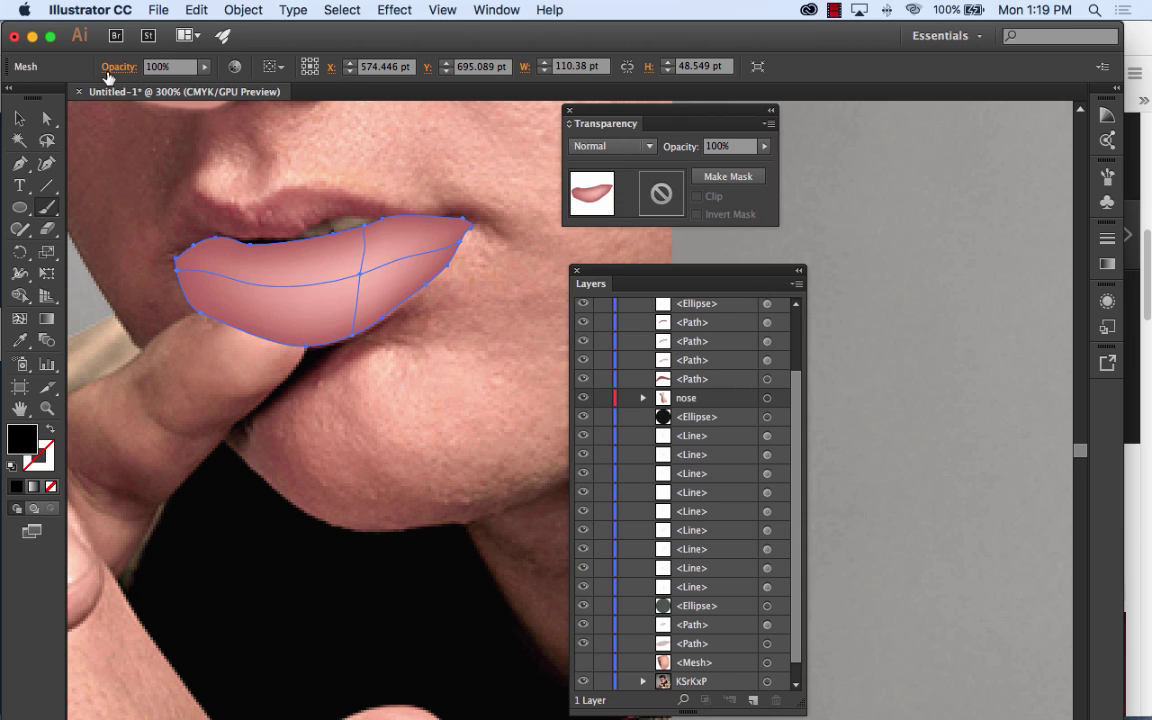
pyautogui.click(19, 118)
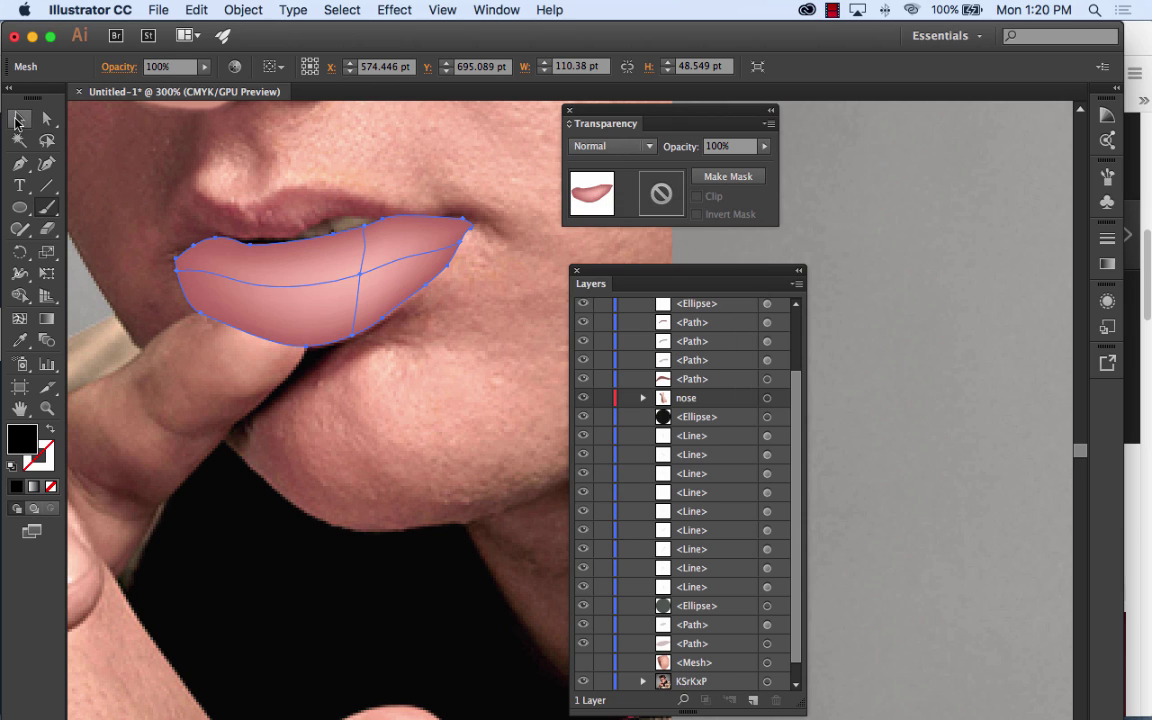
pyautogui.click(228, 182)
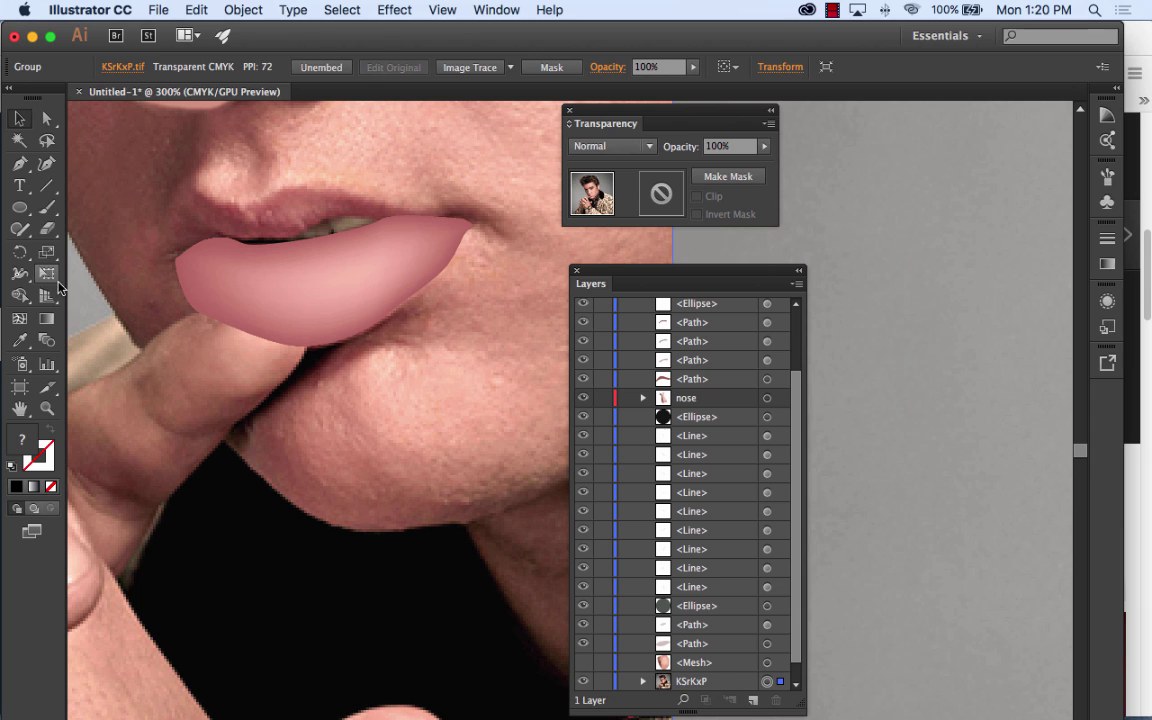
pyautogui.click(48, 209)
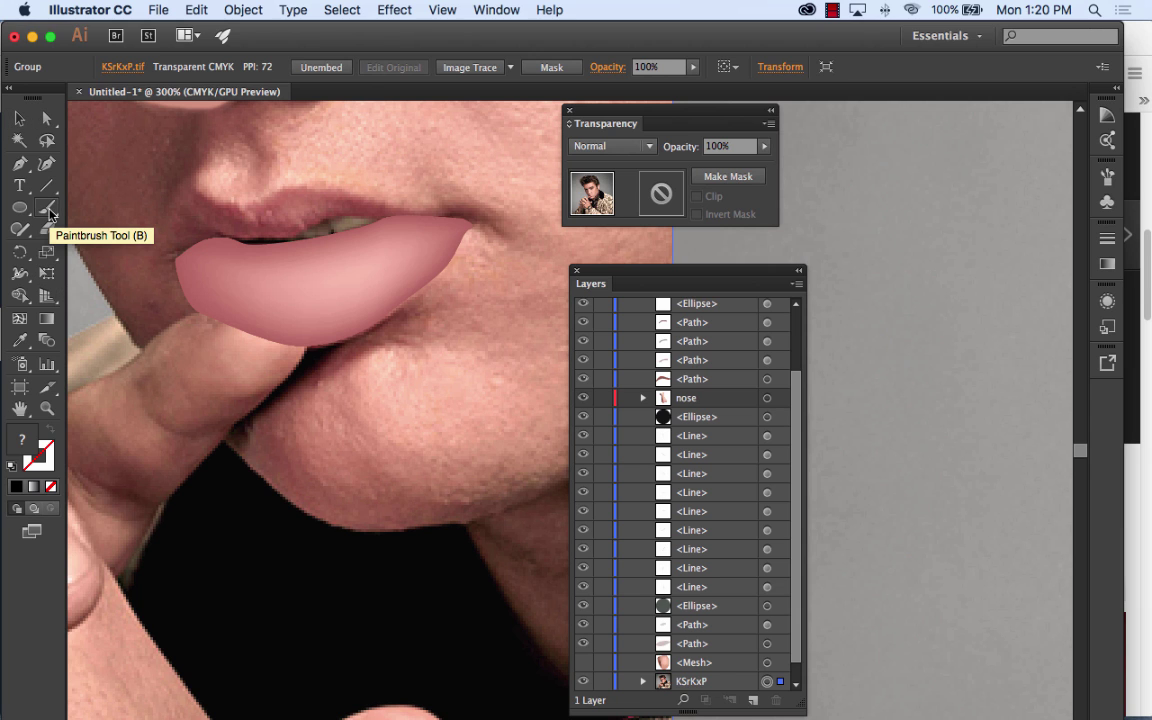
# Step: Collapse Layer 1 in the layer list and clear the selection on the artwork
pyautogui.press('super+minus')
pyautogui.press('super+minus')
pyautogui.press('super+minus')
pyautogui.press('super+minus')
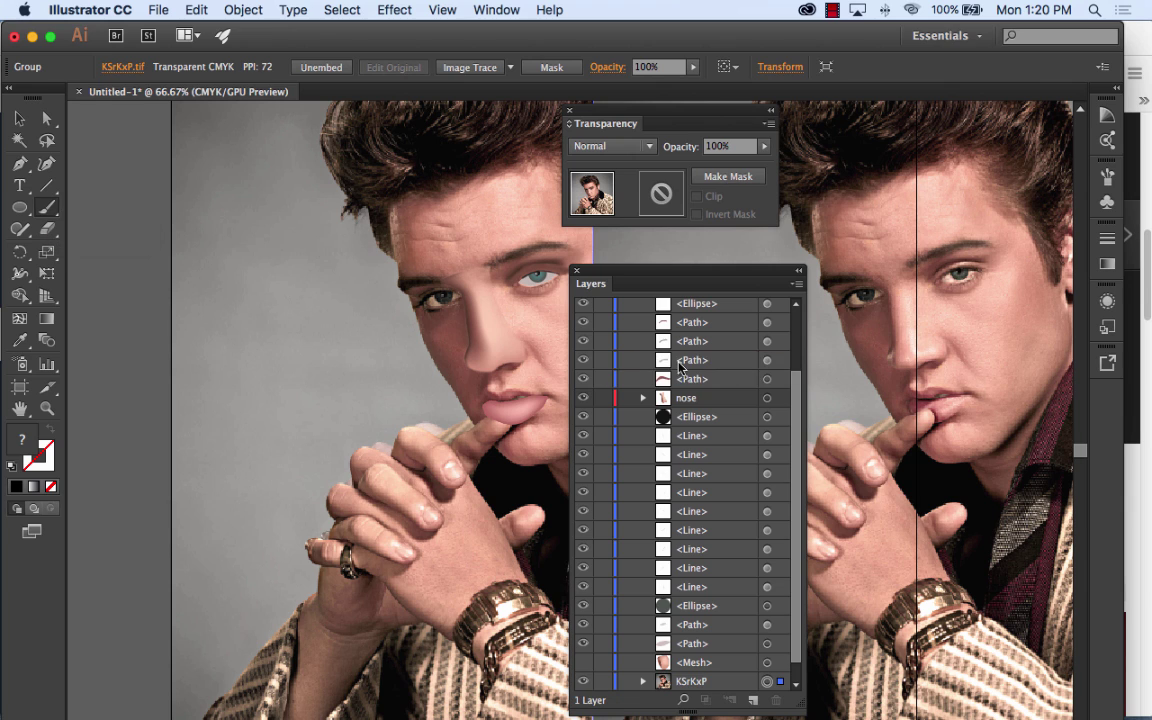
pyautogui.scroll(4, 786, 480)
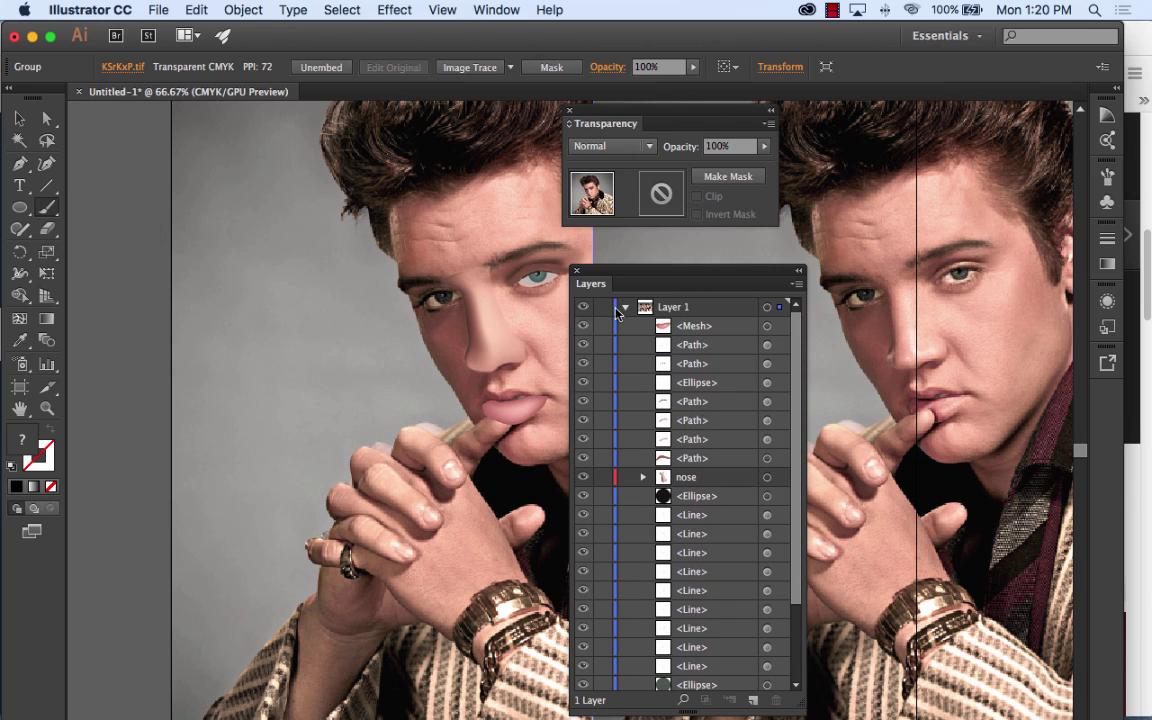
pyautogui.click(626, 307)
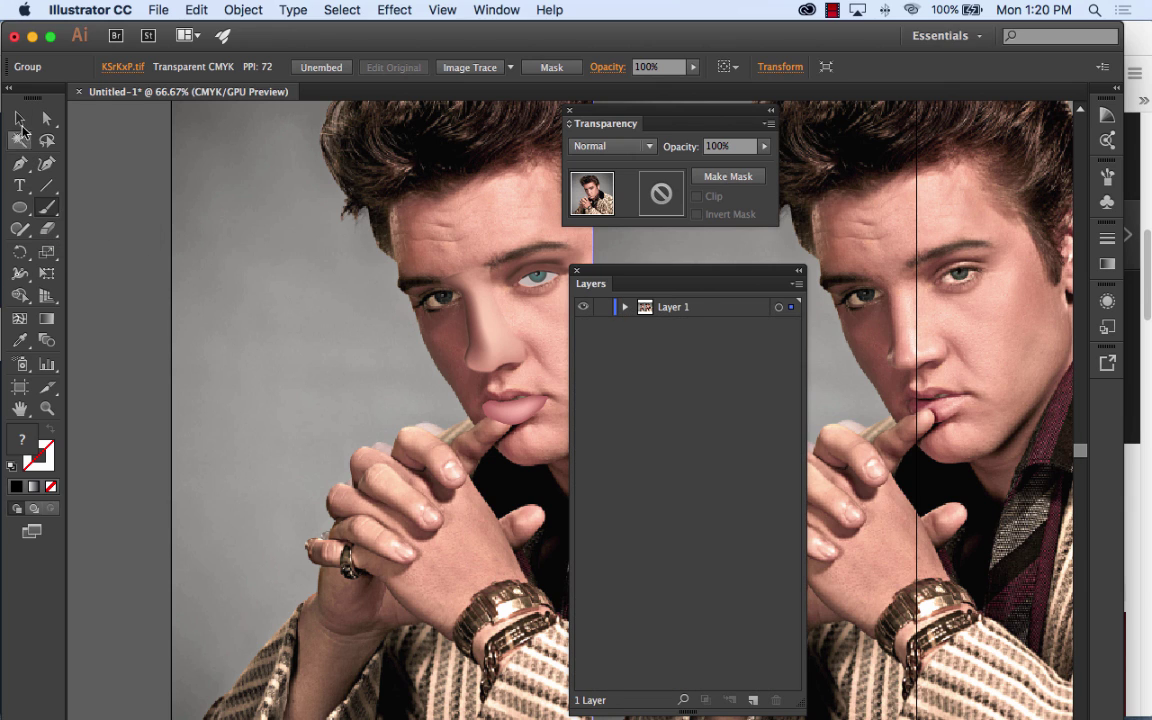
pyautogui.click(19, 118)
pyautogui.click(122, 183)
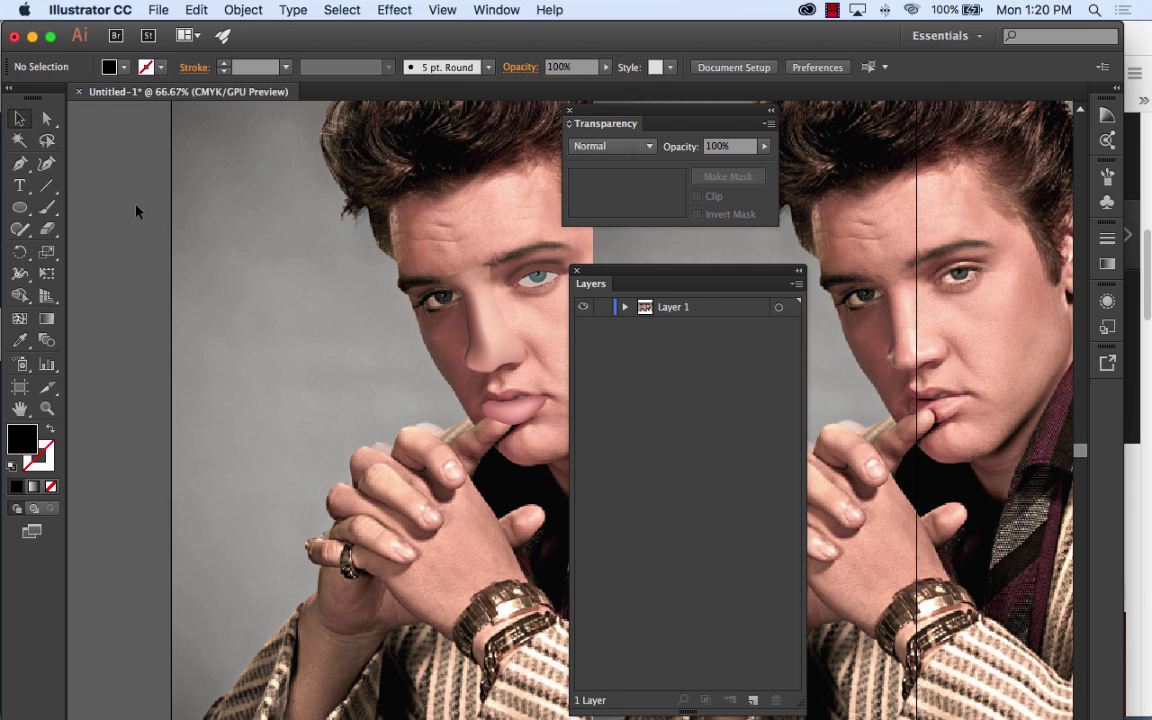
# Step: Paint seven short, curved, near-vertical black strokes across the lower lip with the rough-edged art brush
pyautogui.click(44, 208)
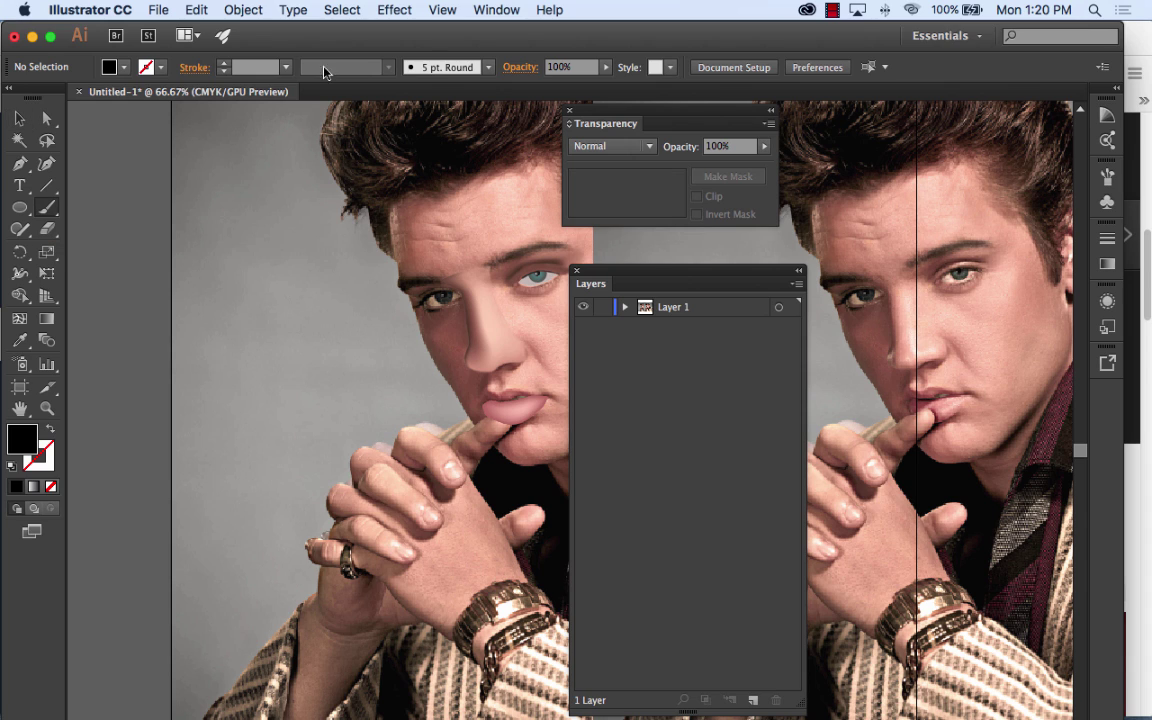
pyautogui.click(475, 67)
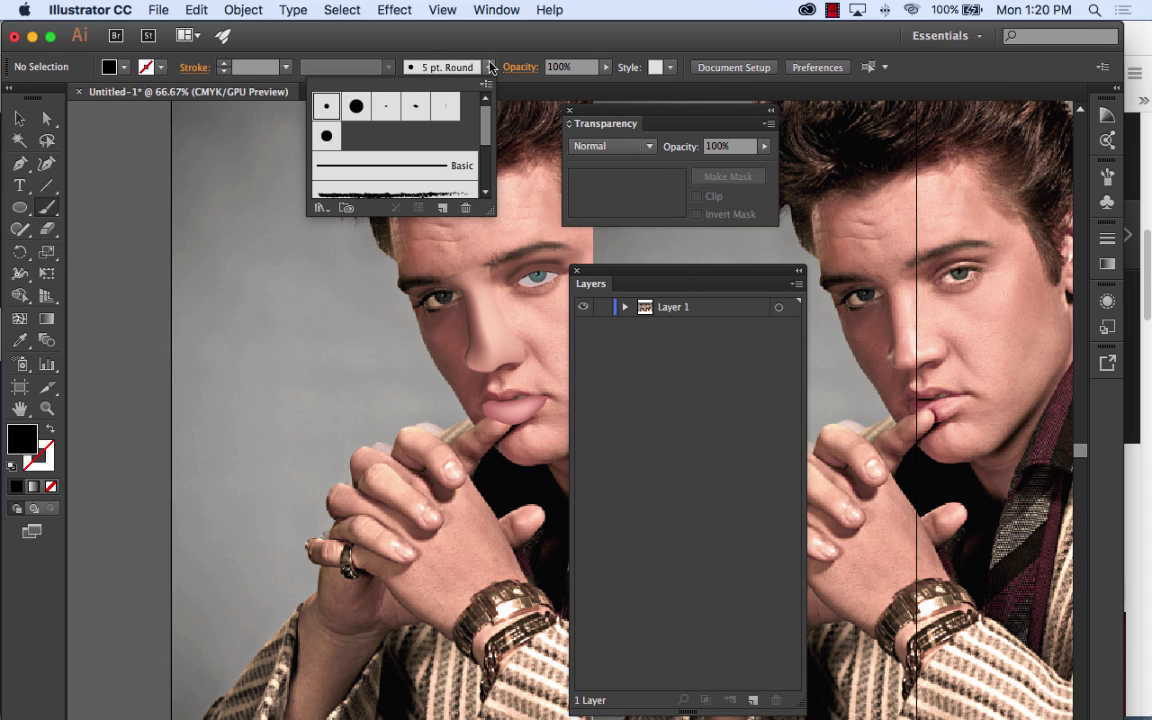
pyautogui.click(406, 195)
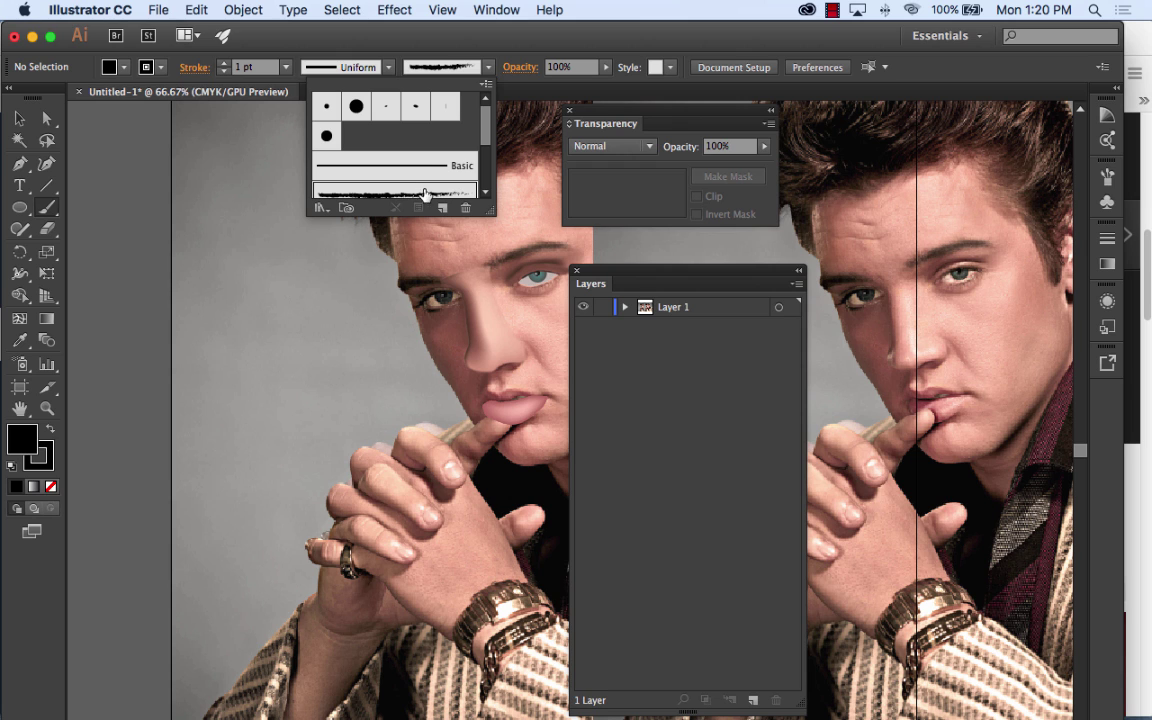
pyautogui.moveTo(521, 368)
pyautogui.mouseDown()
pyautogui.moveTo(345, 291)
pyautogui.moveTo(644, 544)
pyautogui.mouseUp()
pyautogui.press('super+equal')
pyautogui.press('super+equal')
pyautogui.moveTo(381, 346); pyautogui.dragTo(536, 291)
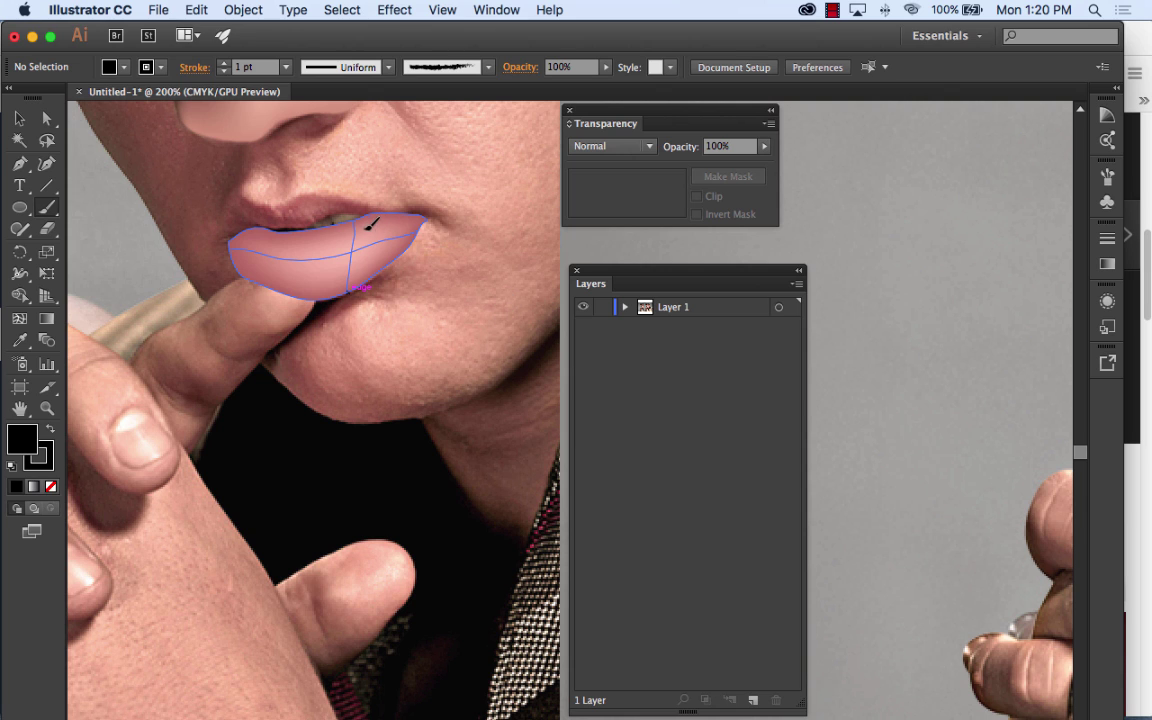
pyautogui.moveTo(383, 248)
pyautogui.mouseDown()
pyautogui.moveTo(370, 284)
pyautogui.moveTo(333, 254)
pyautogui.moveTo(357, 265)
pyautogui.moveTo(350, 296)
pyautogui.mouseUp()
pyautogui.moveTo(304, 258); pyautogui.dragTo(316, 296)
pyautogui.moveTo(258, 263)
pyautogui.mouseDown()
pyautogui.moveTo(256, 284)
pyautogui.moveTo(279, 290)
pyautogui.mouseUp()
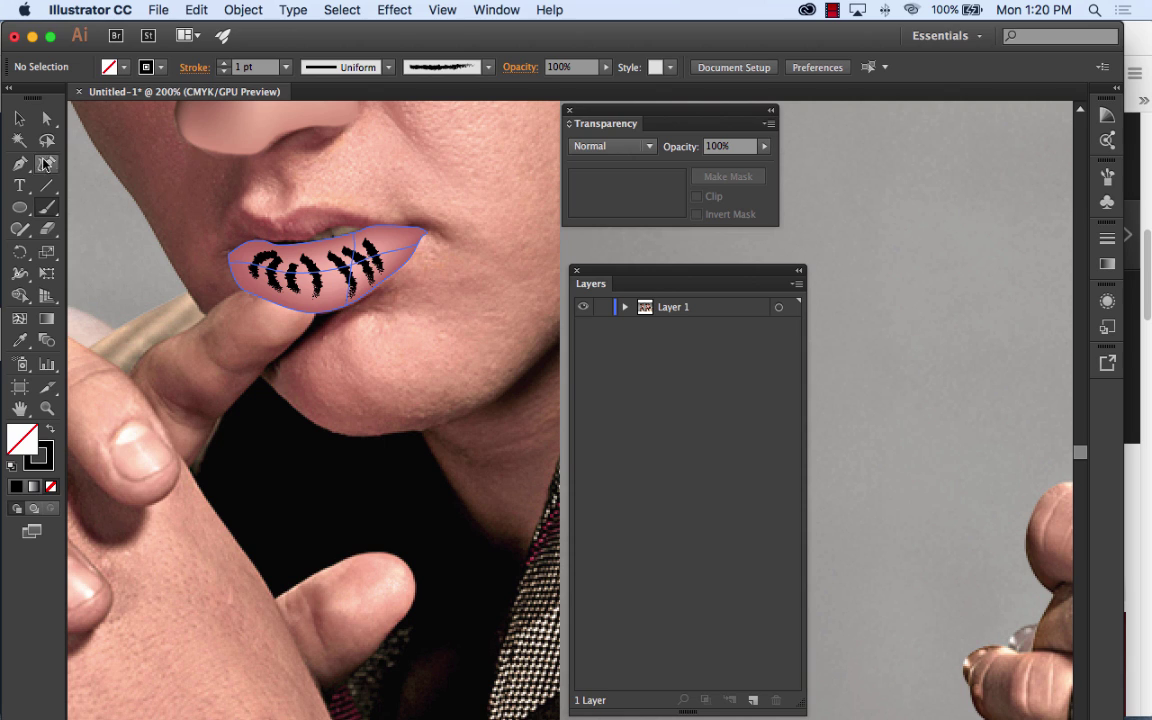
# Step: Select six of the seven curved brush strokes on the lower lip and set their stroke colour to near-white F4F4F4
pyautogui.click(19, 118)
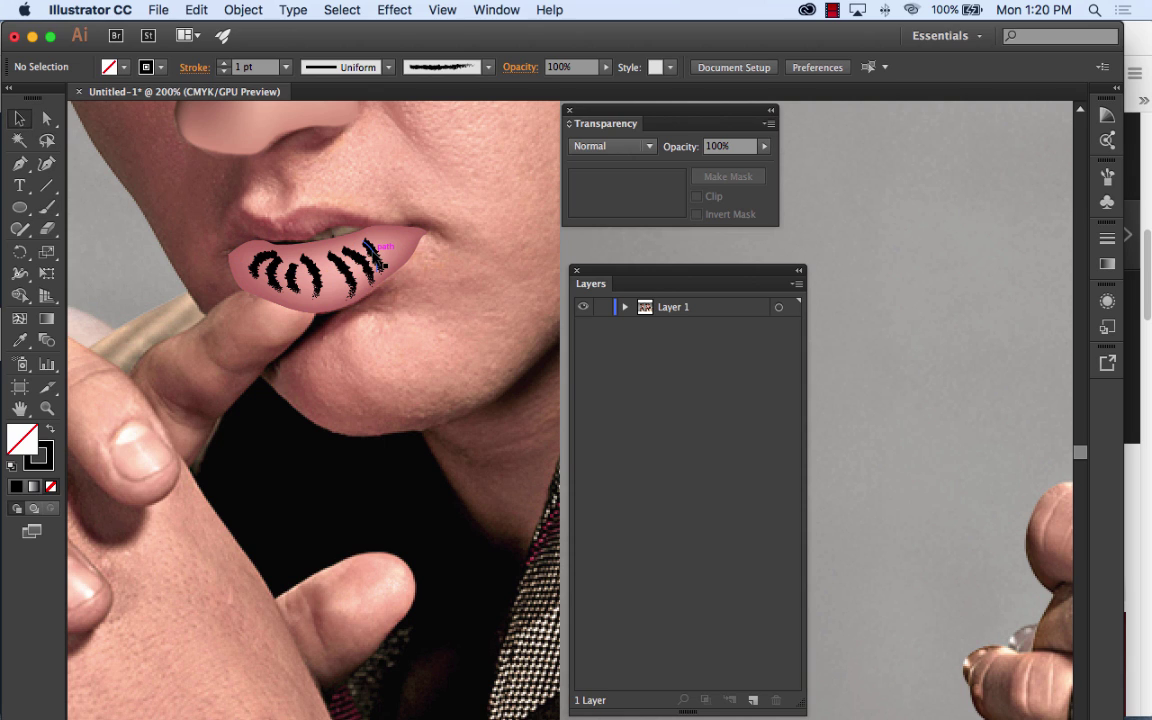
pyautogui.click(368, 256)
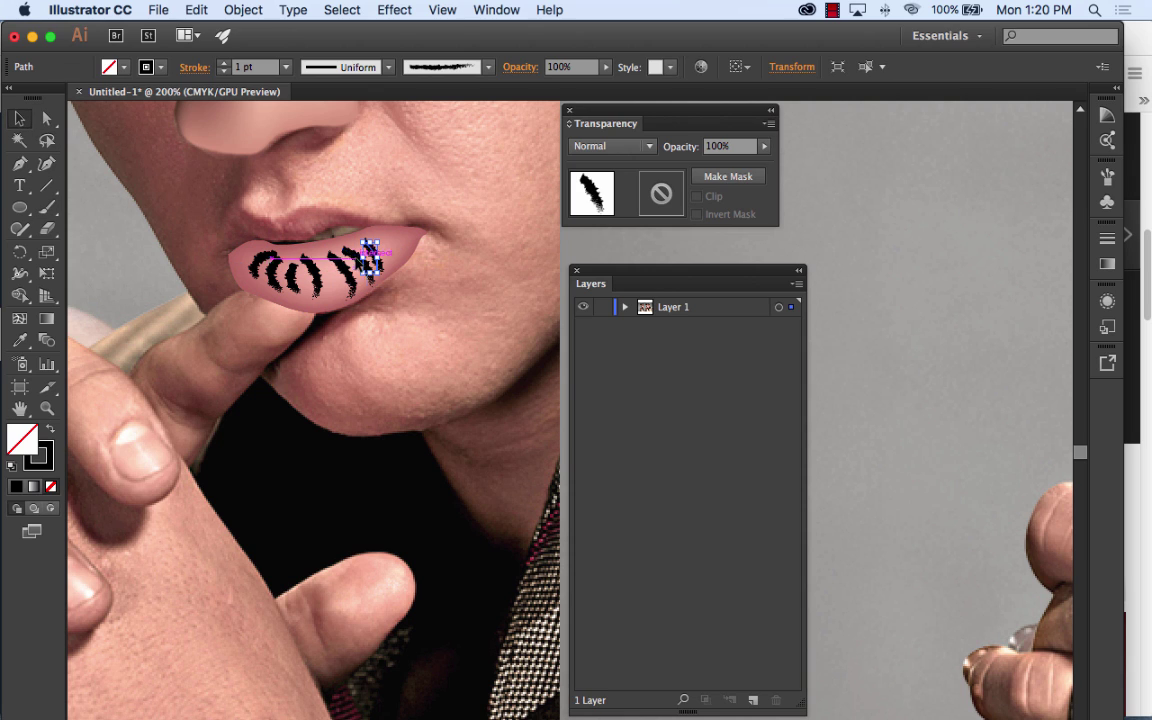
pyautogui.keyDown('shift'); pyautogui.click(345, 270); pyautogui.keyUp('shift')
pyautogui.keyDown('shift'); pyautogui.click(315, 268); pyautogui.keyUp('shift')
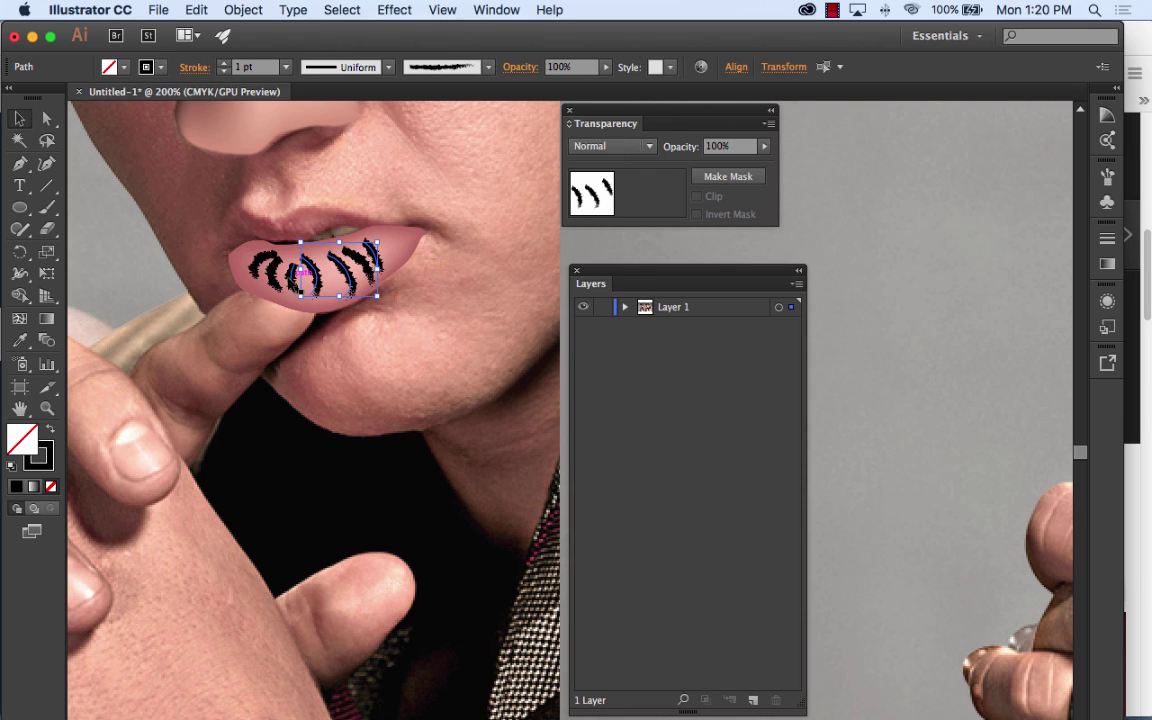
pyautogui.keyDown('shift'); pyautogui.click(291, 278); pyautogui.keyUp('shift')
pyautogui.keyDown('shift'); pyautogui.click(273, 274); pyautogui.keyUp('shift')
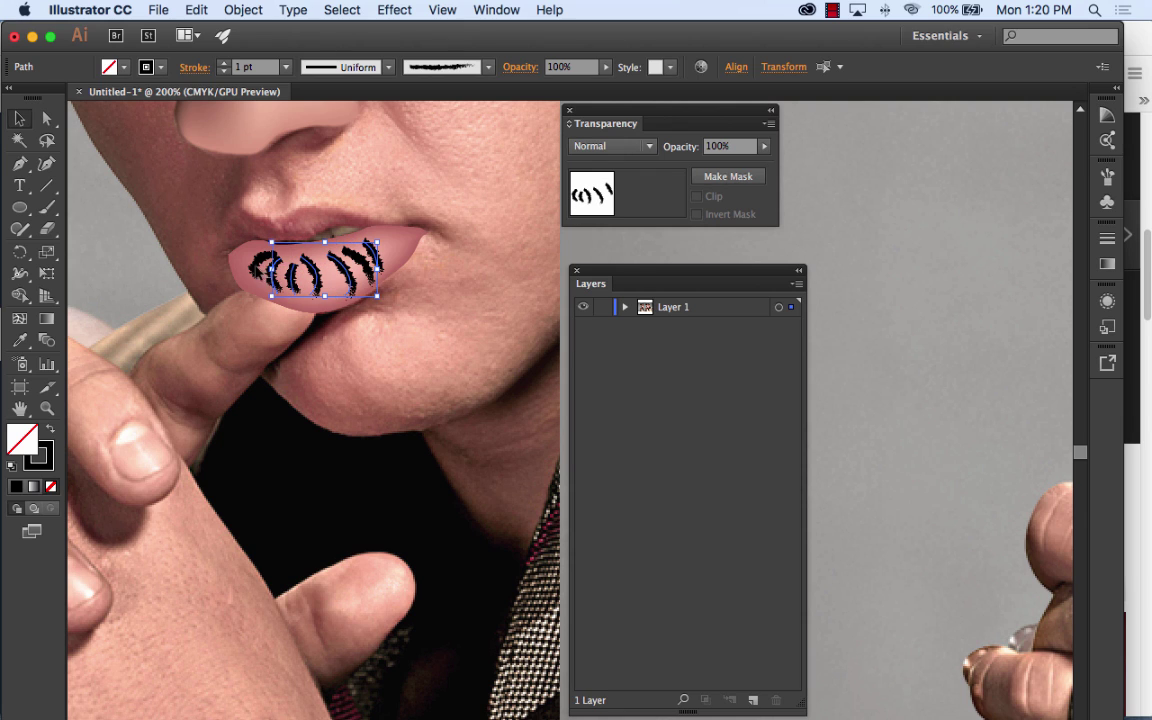
pyautogui.moveTo(264, 262); pyautogui.dragTo(245, 264)
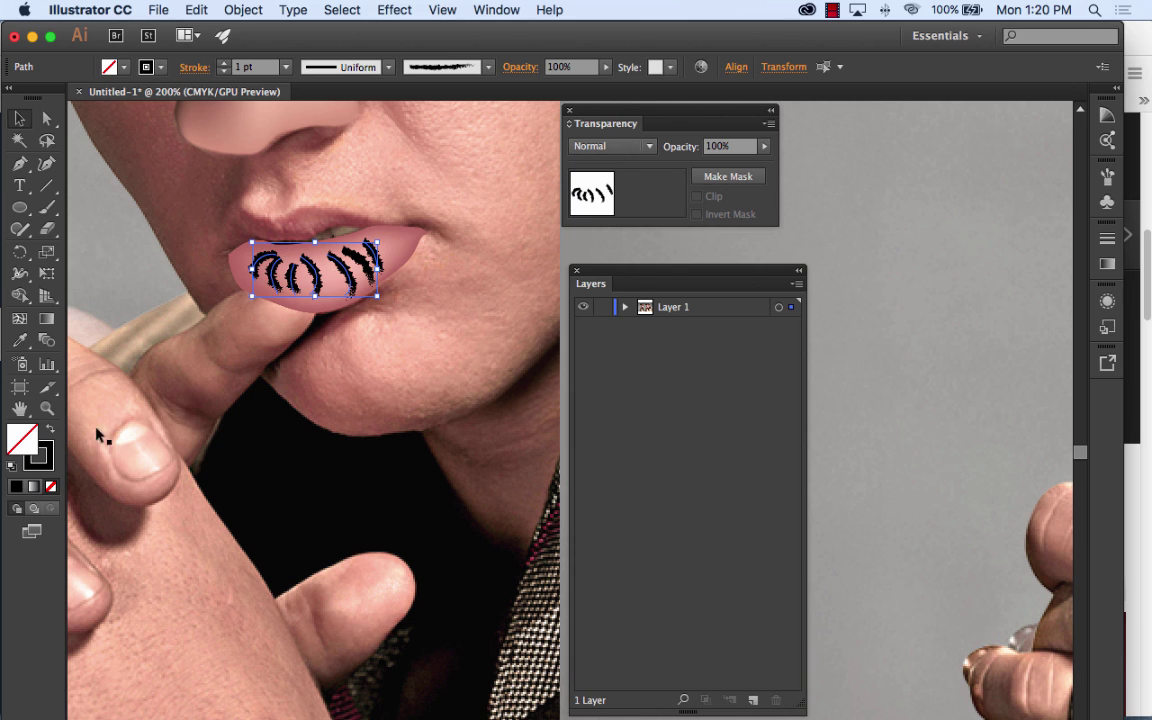
pyautogui.doubleClick(40, 458)
pyautogui.moveTo(460, 275)
pyautogui.mouseDown()
pyautogui.moveTo(406, 288)
pyautogui.moveTo(363, 270)
pyautogui.mouseUp()
pyautogui.click(805, 268)
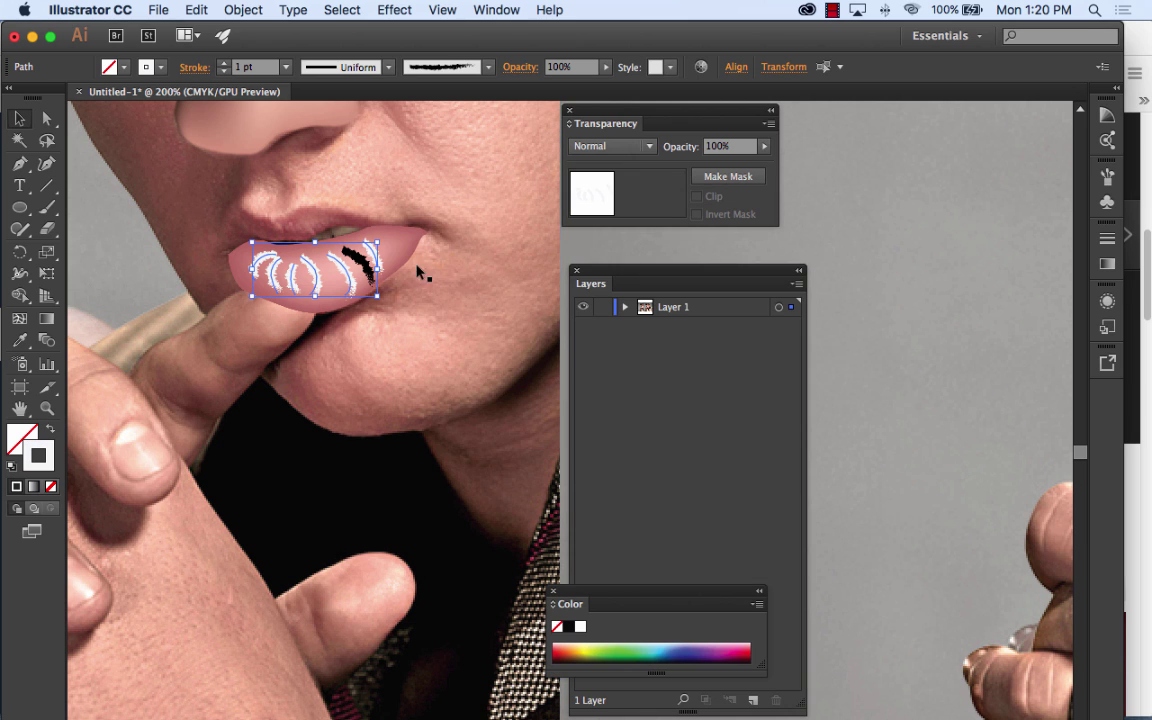
# Step: Add the remaining black stroke to the selection, colour all the lip strokes near-white and lower their opacity to 49%
pyautogui.keyDown('shift'); pyautogui.click(362, 258); pyautogui.keyUp('shift')
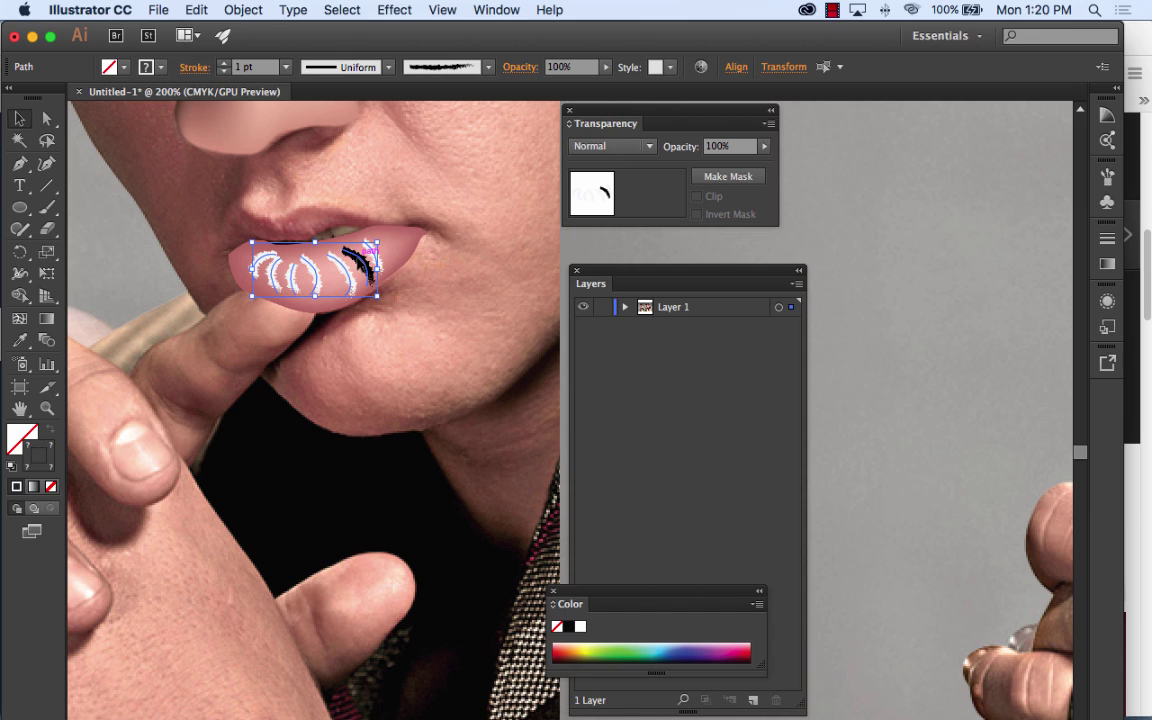
pyautogui.doubleClick(42, 455)
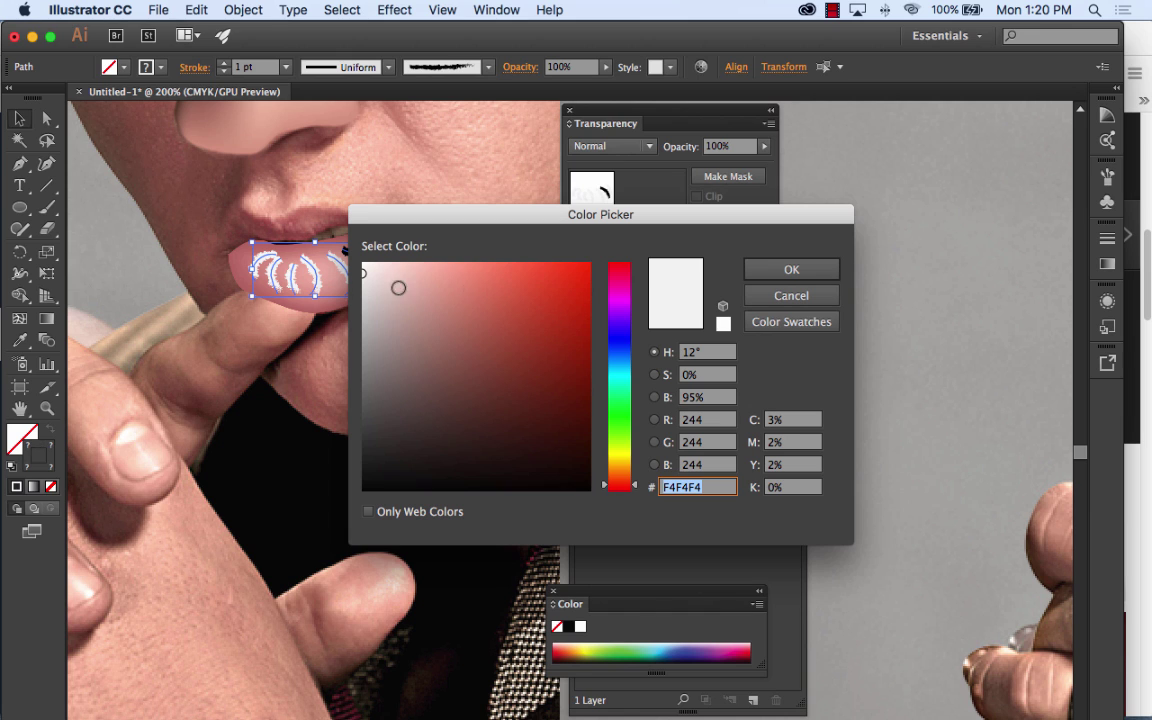
pyautogui.moveTo(399, 288); pyautogui.dragTo(365, 278)
pyautogui.click(770, 271)
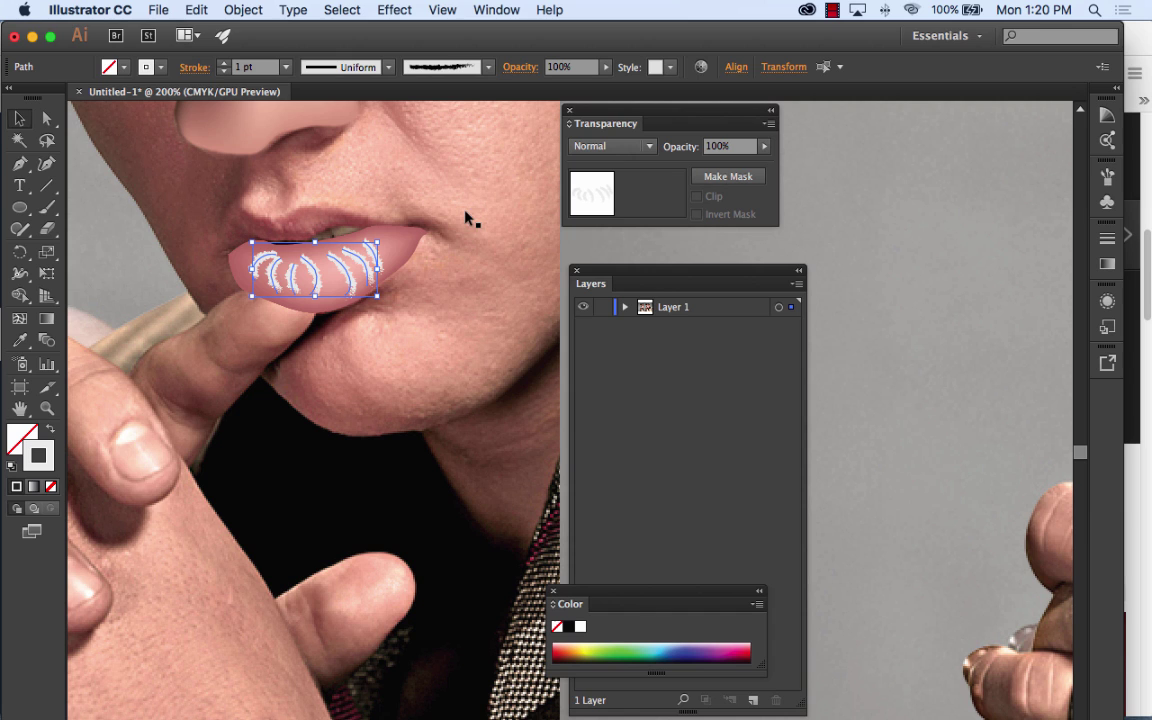
pyautogui.click(765, 146)
pyautogui.moveTo(767, 164); pyautogui.dragTo(728, 165)
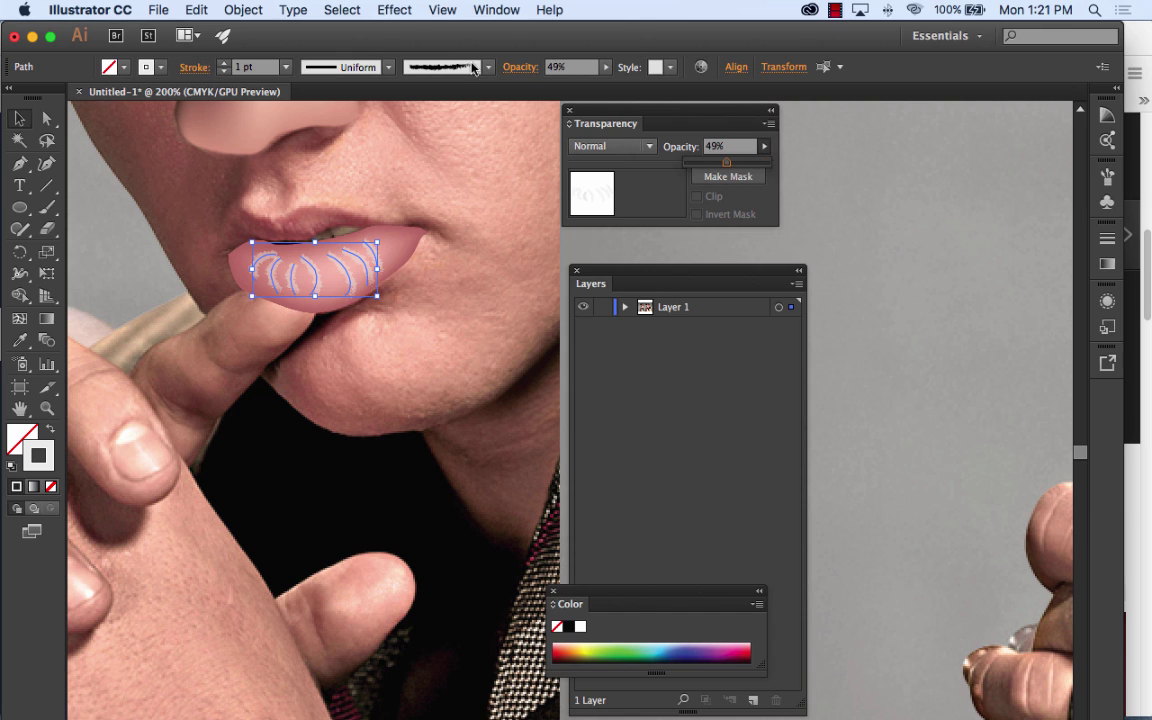
# Step: Apply a Gaussian Blur with a radius slightly larger than 2.2 pixels to the selected lip strokes, with the preview on
pyautogui.click(392, 10)
pyautogui.moveTo(420, 354)
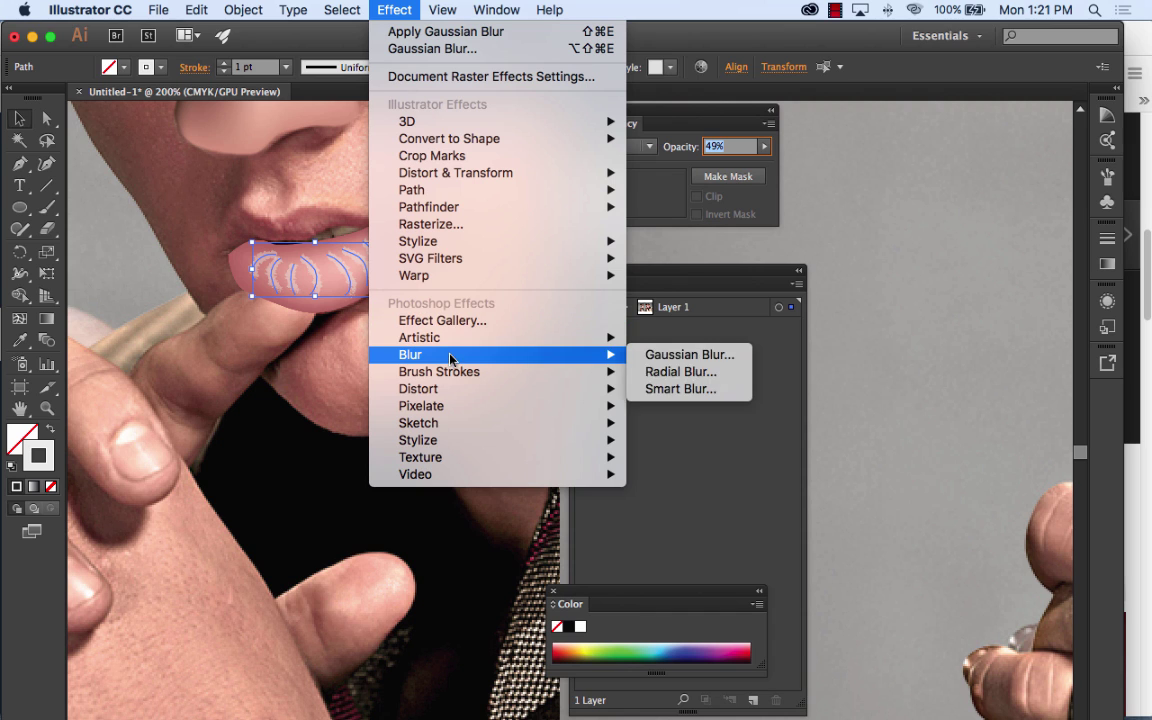
pyautogui.click(690, 355)
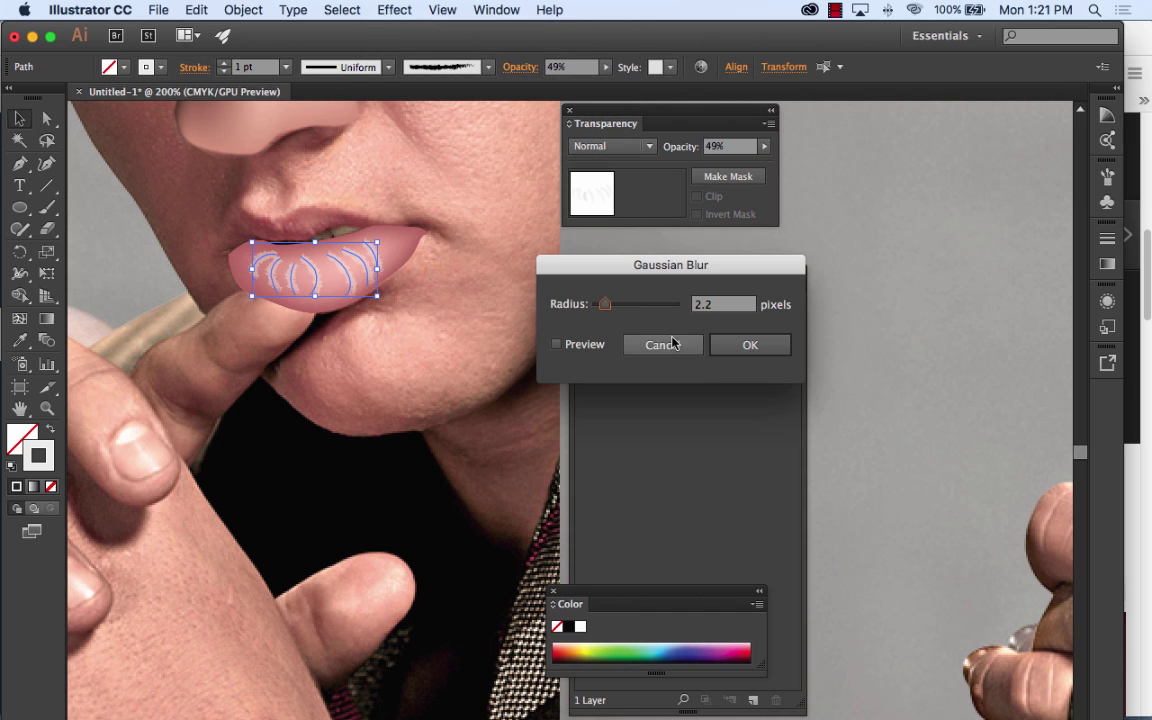
pyautogui.click(557, 344)
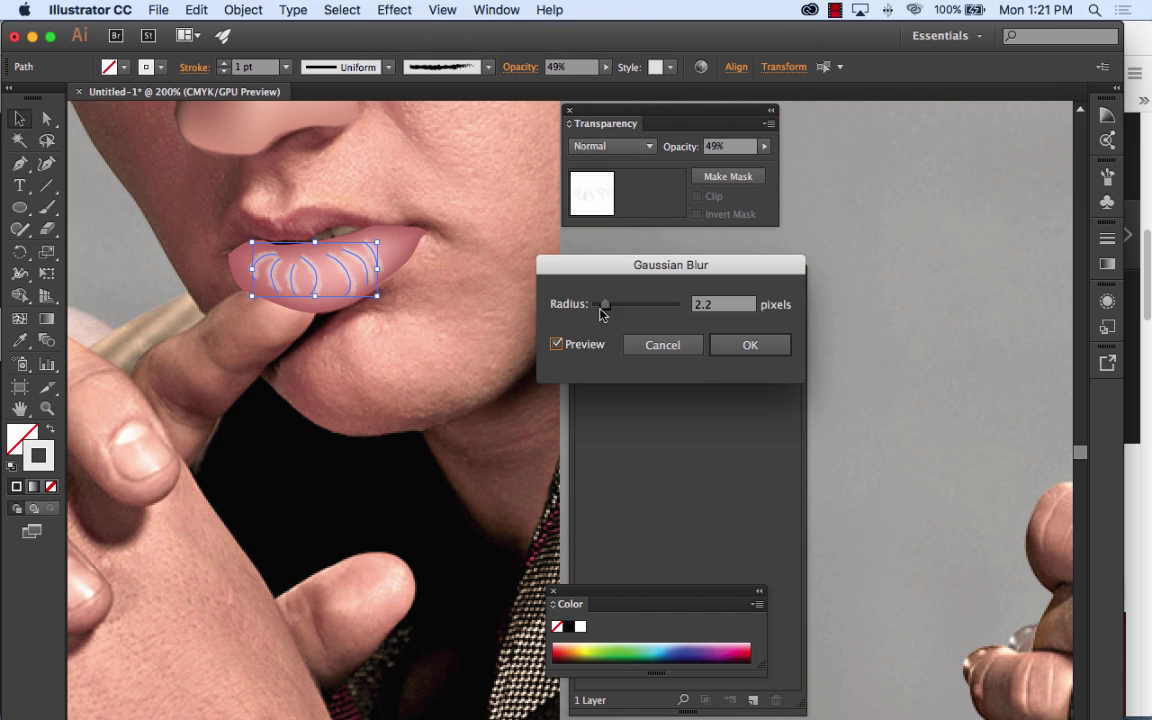
pyautogui.moveTo(606, 305); pyautogui.dragTo(616, 304)
pyautogui.click(745, 344)
# Step: Deselect the blurred highlight strokes on the lower lip
pyautogui.press('super+=')
pyautogui.press('super+=')
pyautogui.press('super+=')
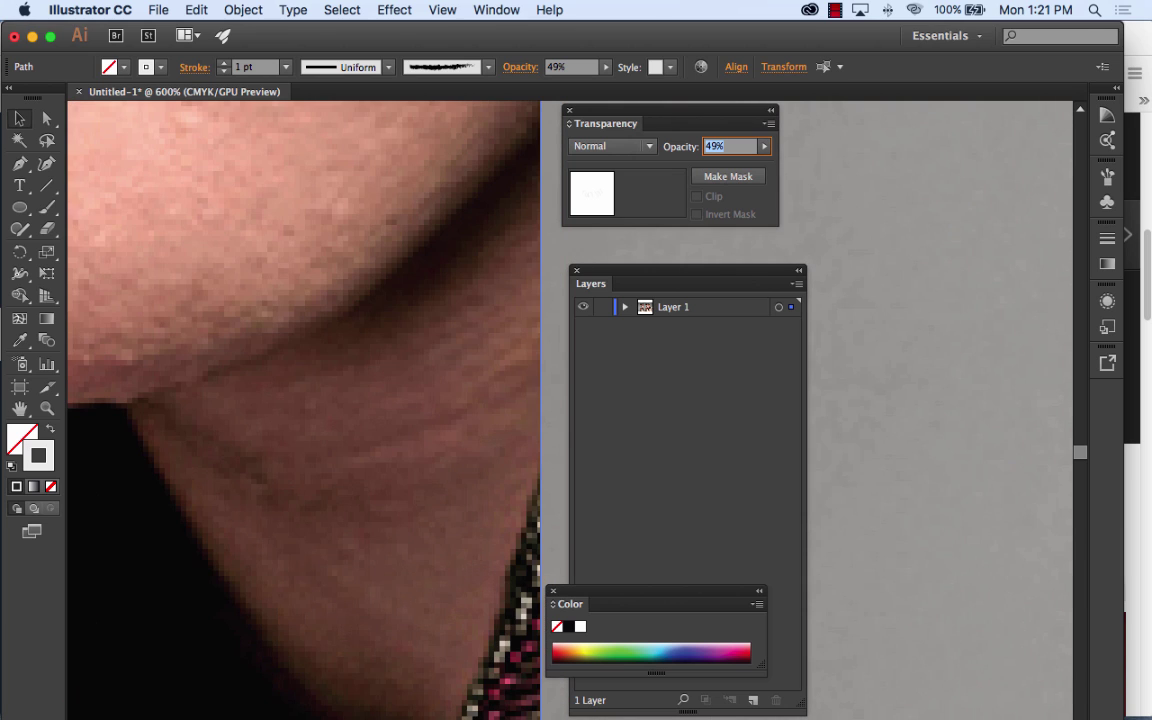
pyautogui.press('space')
pyautogui.moveTo(150, 198); pyautogui.dragTo(490, 505)
pyautogui.moveTo(378, 399); pyautogui.dragTo(601, 377)
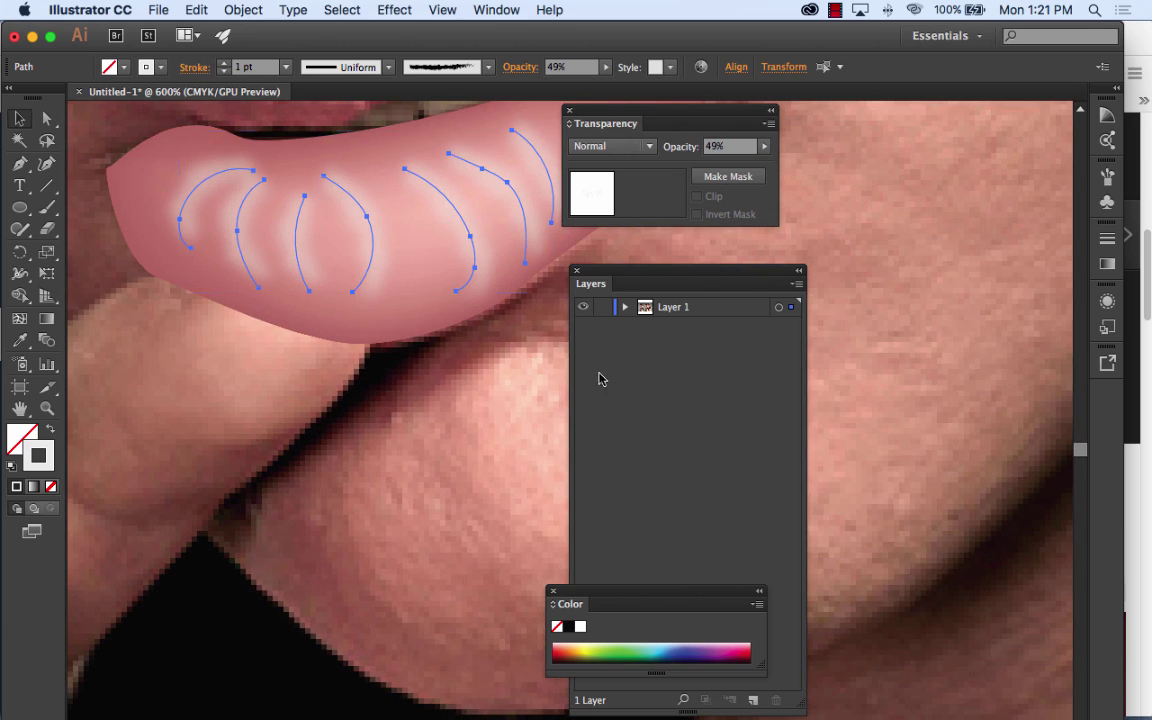
pyautogui.click(539, 421)
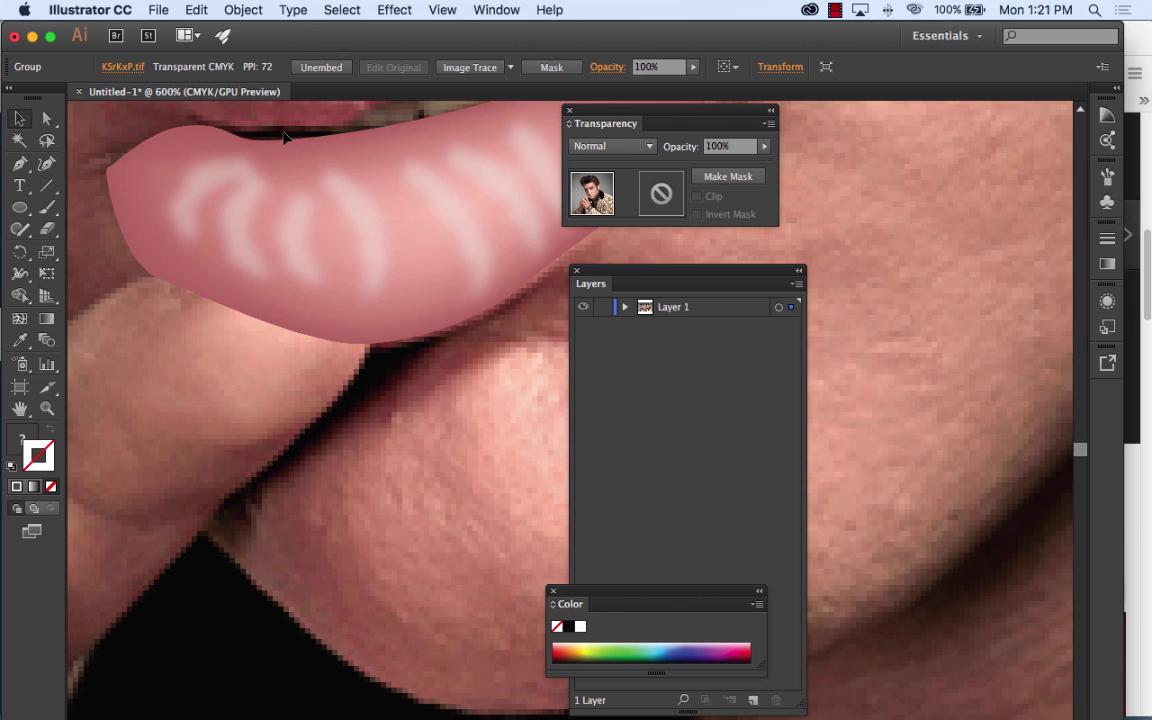
# Step: Recolour the lower lip's mesh point on the upper edge, where the vertical mesh line meets it, to dark maroon
pyautogui.click(48, 121)
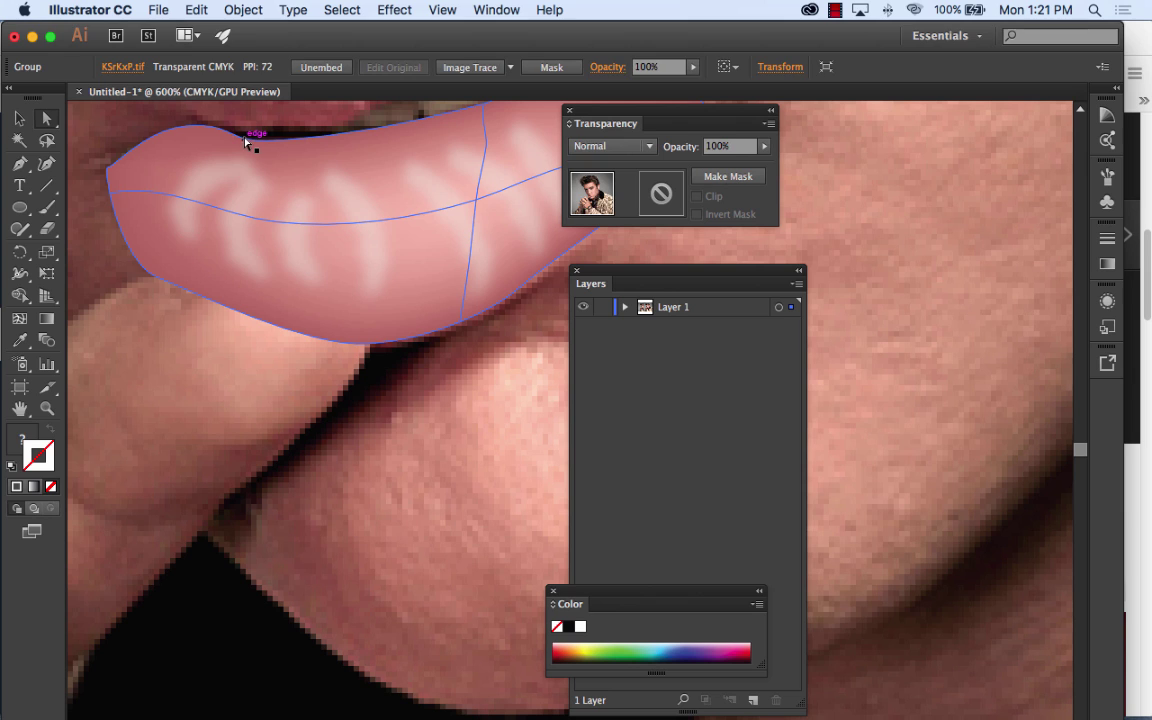
pyautogui.click(254, 146)
pyautogui.click(483, 104)
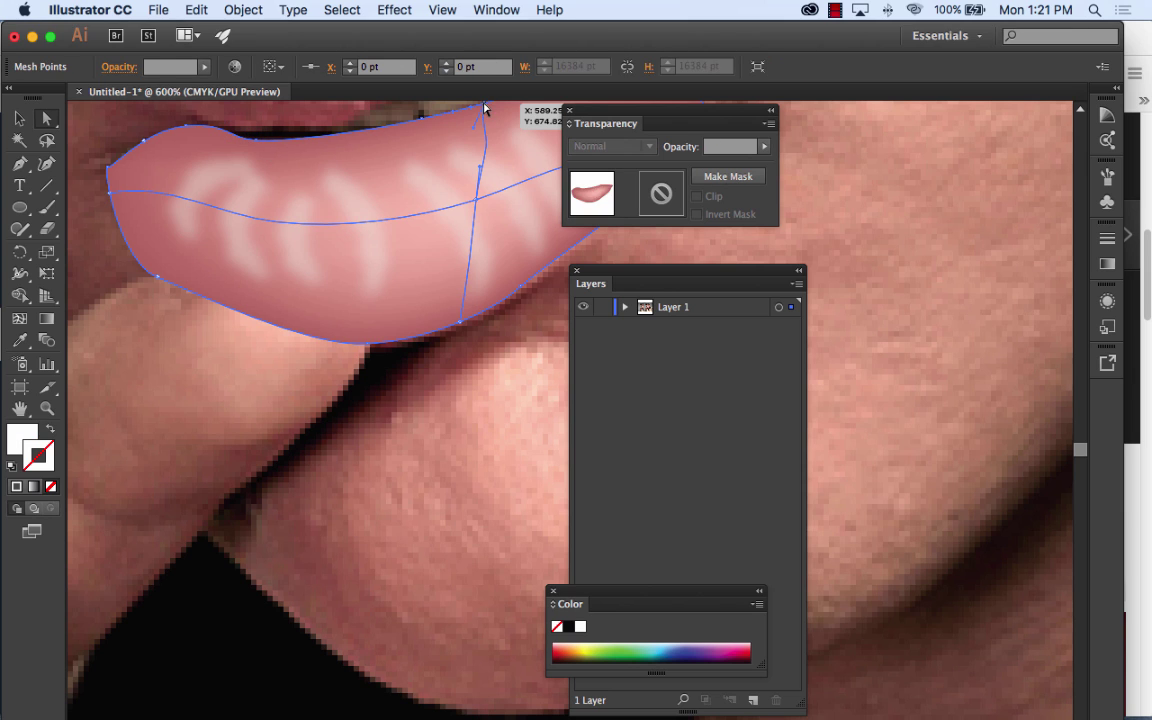
pyautogui.doubleClick(36, 441)
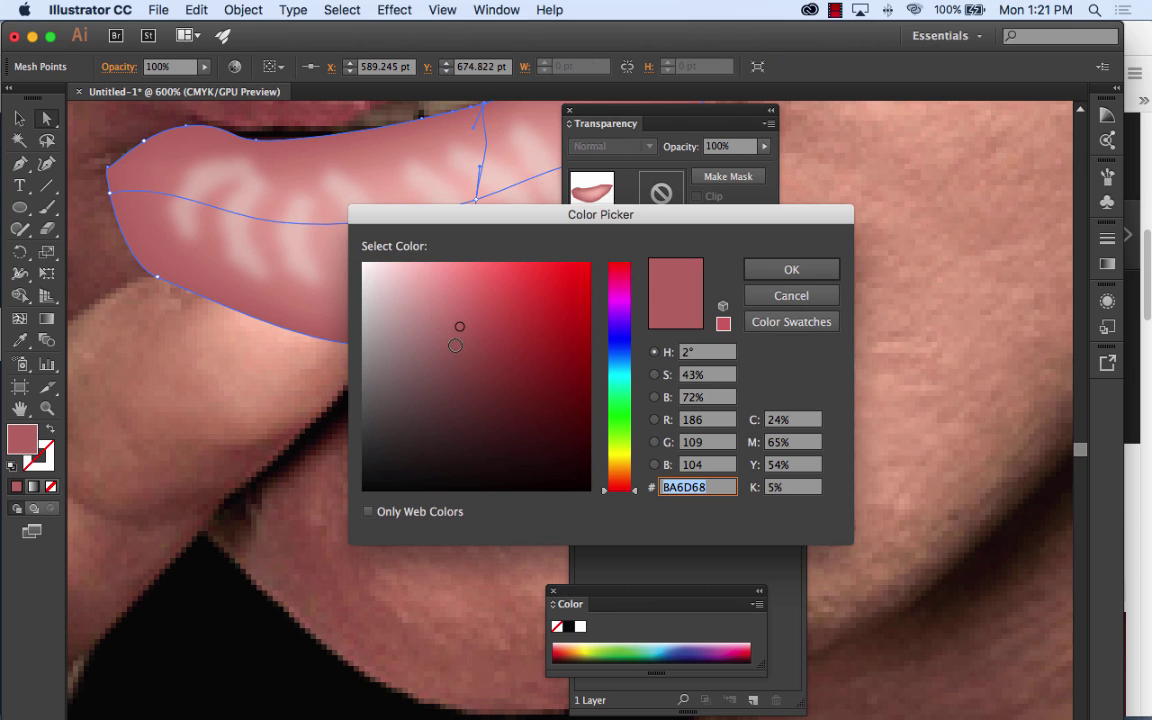
pyautogui.moveTo(460, 327); pyautogui.dragTo(505, 381)
pyautogui.click(791, 270)
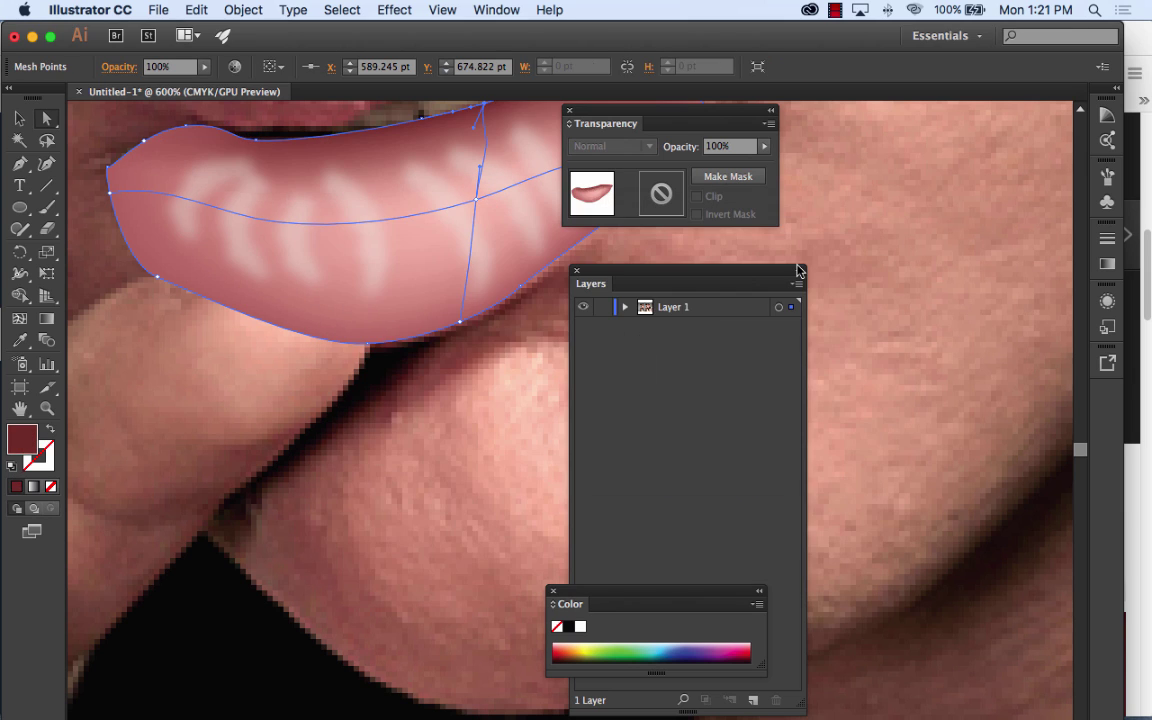
# Step: Set the mesh point on the upper edge near the lower lip's outer left corner to dark red 591D1C
pyautogui.click(145, 147)
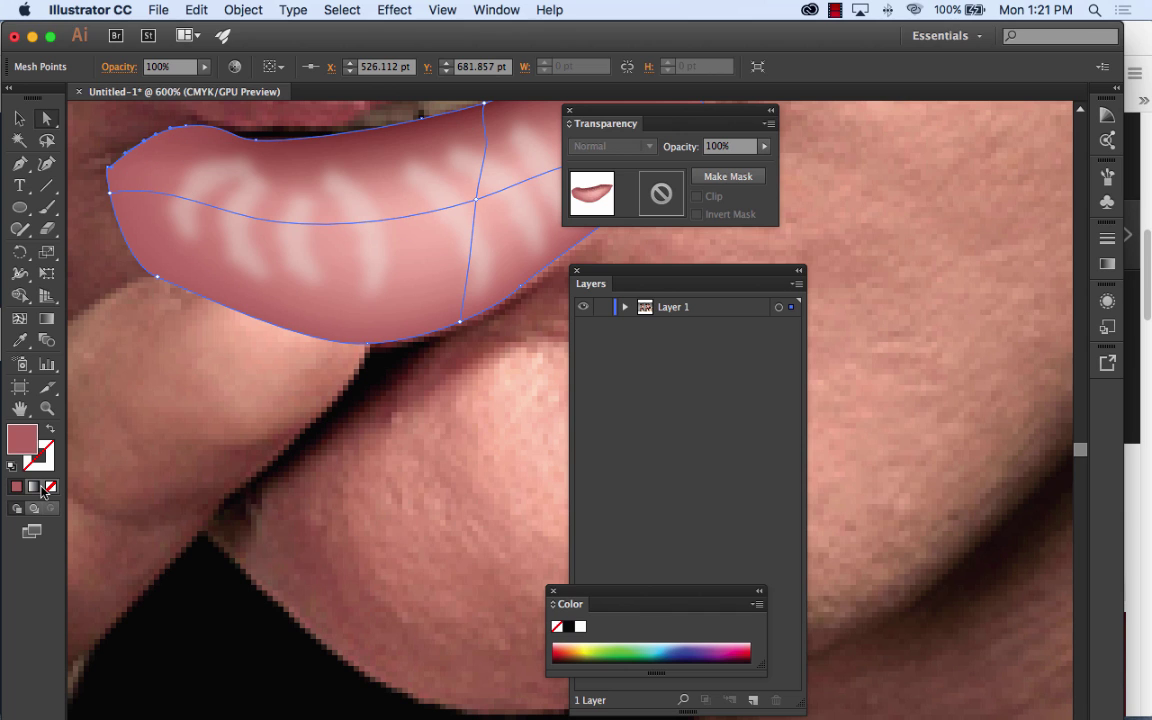
pyautogui.doubleClick(22, 438)
pyautogui.moveTo(521, 372); pyautogui.dragTo(517, 406)
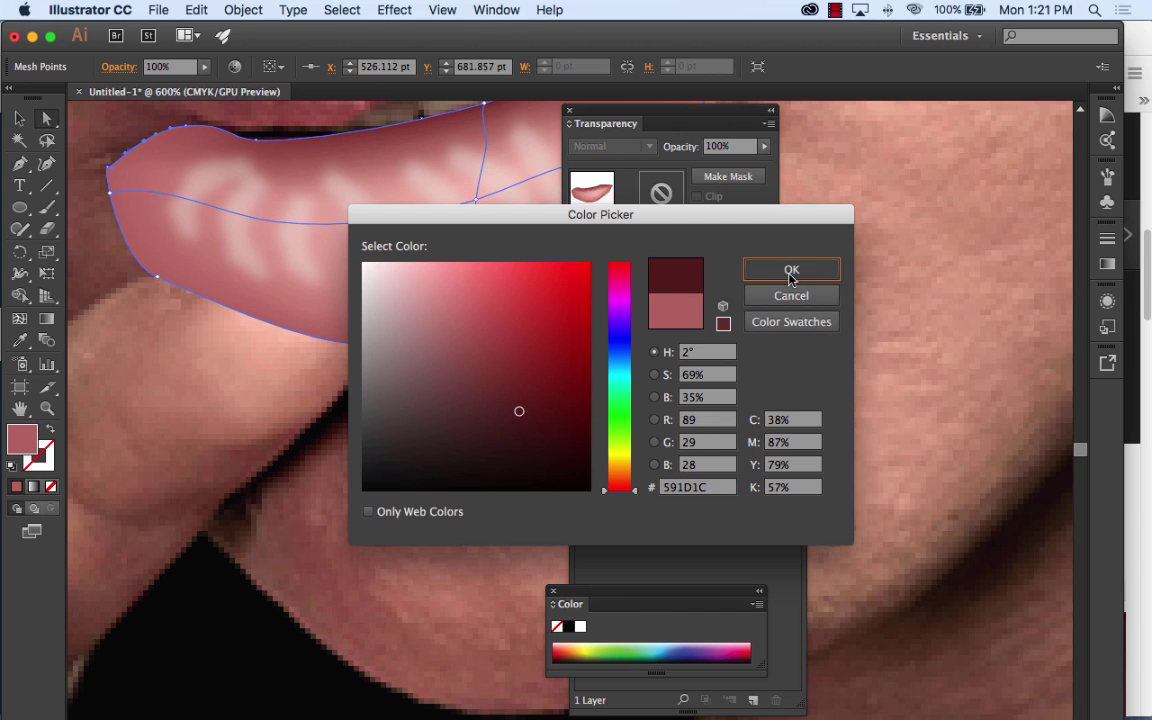
pyautogui.press('Return')
# Step: Expand Layer 1 and make the hidden face mesh visible beneath the facial features
pyautogui.press('super+minus')
pyautogui.press('super+minus')
pyautogui.press('super+minus')
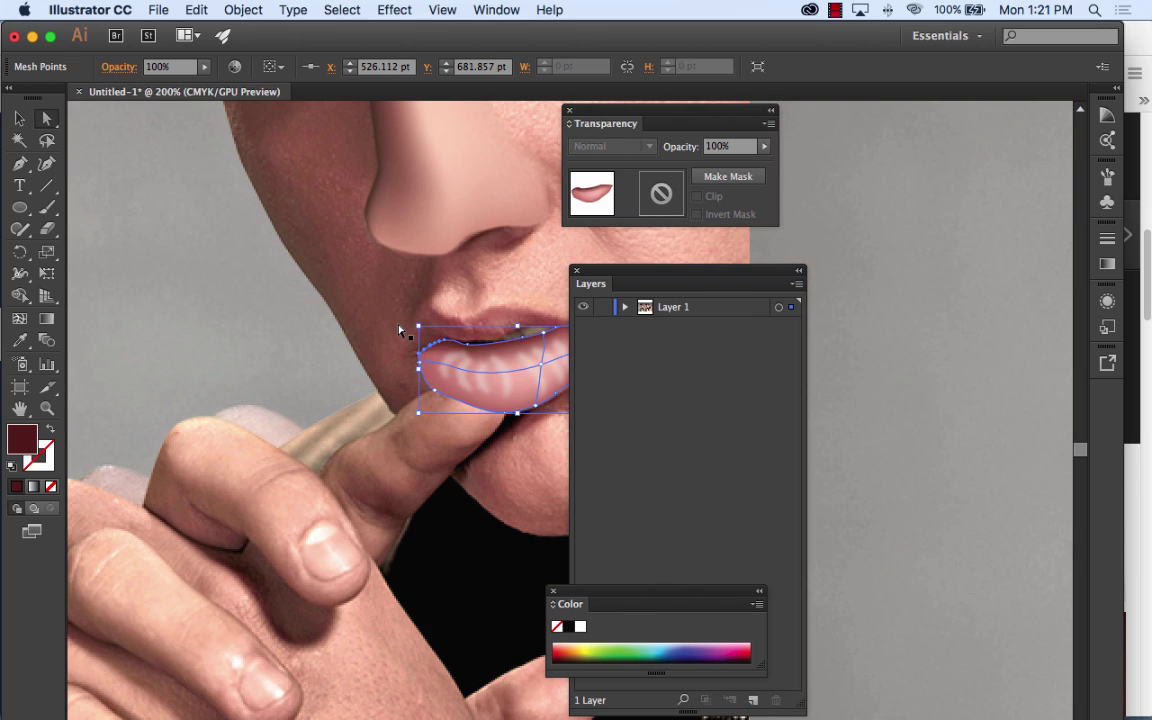
pyautogui.moveTo(416, 309); pyautogui.dragTo(281, 519)
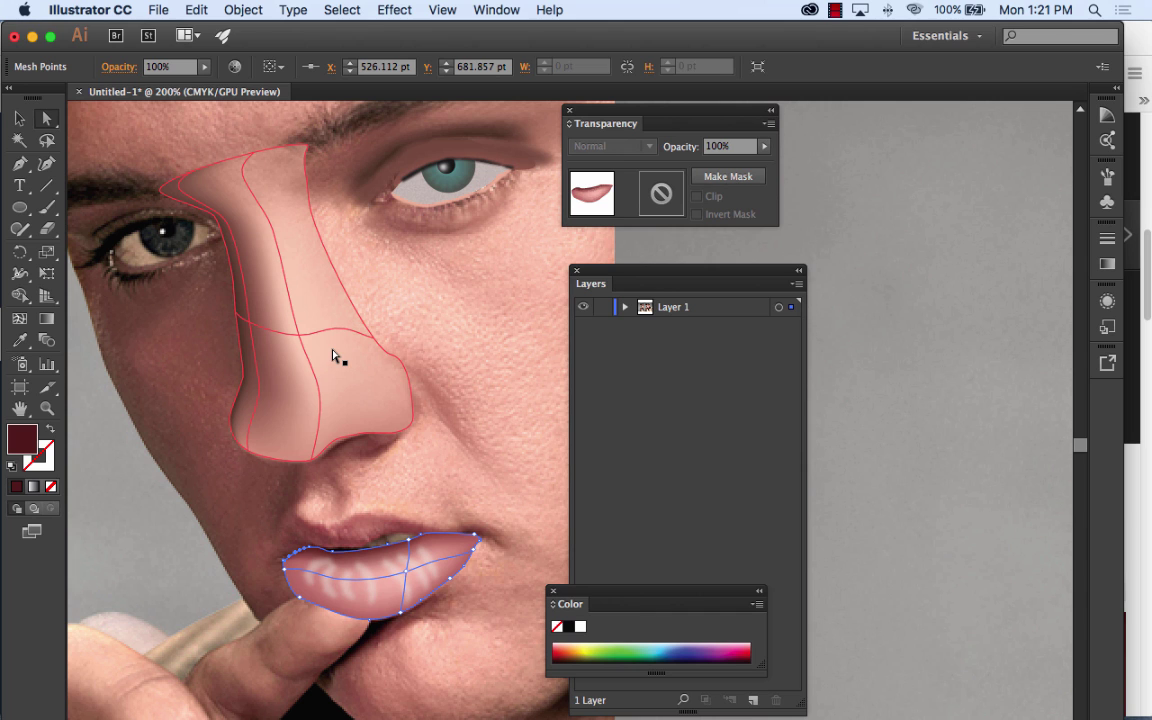
pyautogui.press('super+minus')
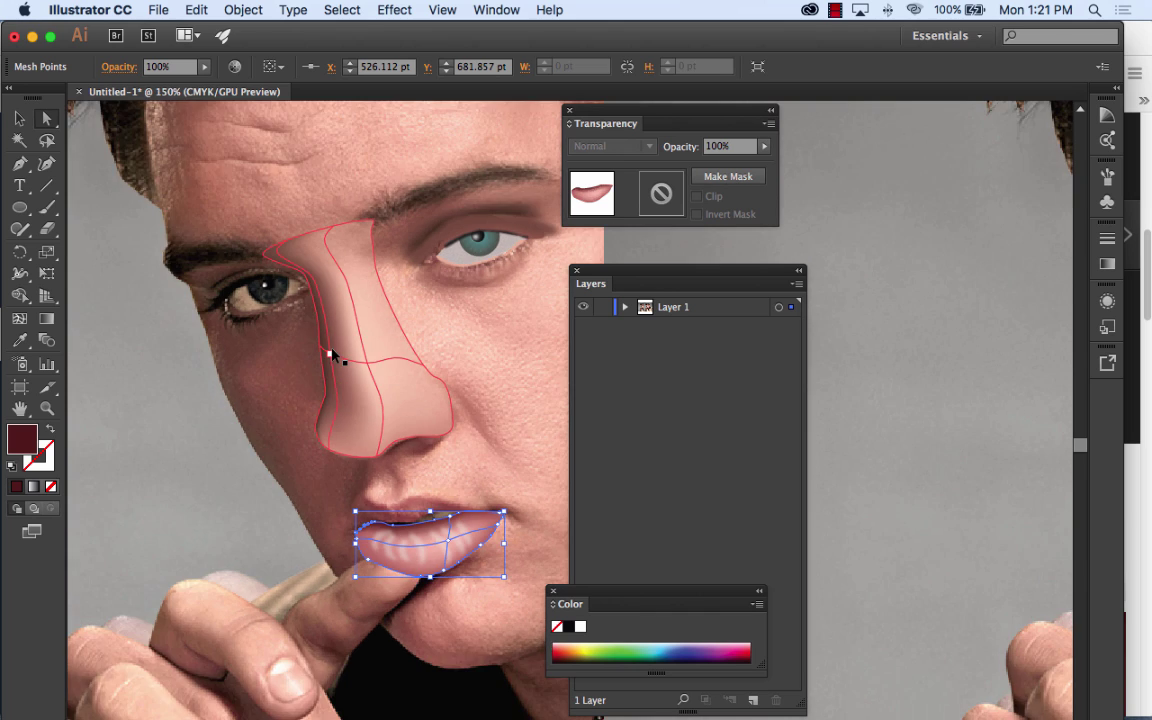
pyautogui.moveTo(424, 373); pyautogui.dragTo(264, 326)
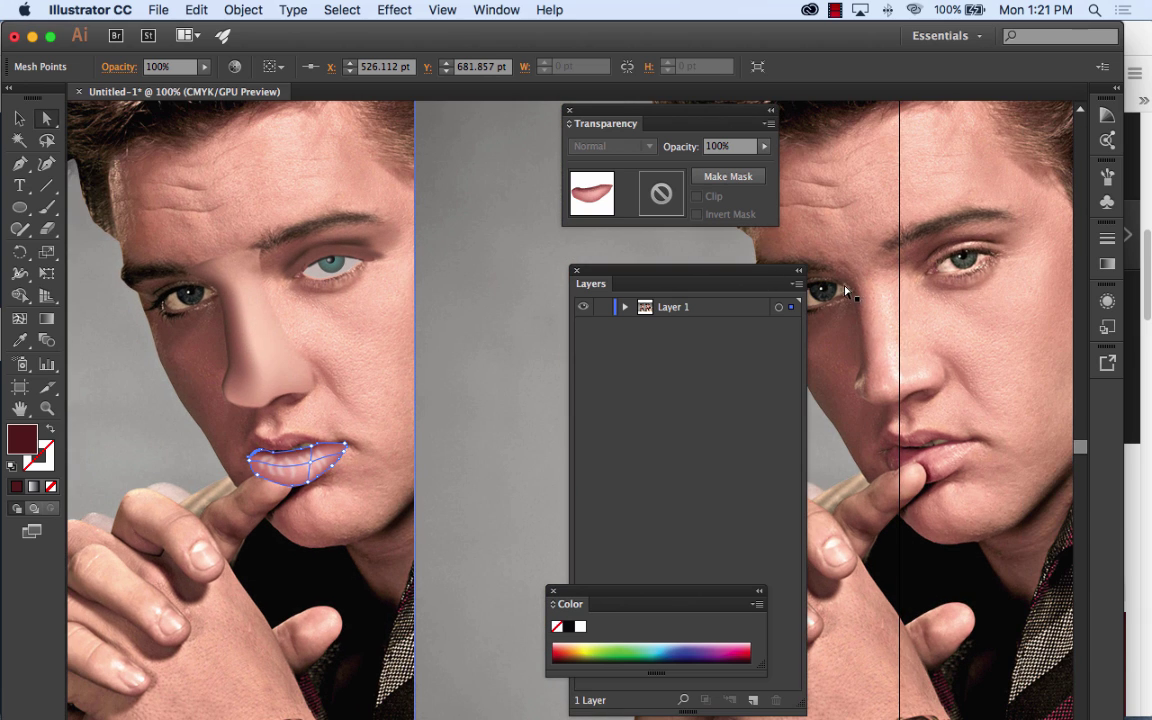
pyautogui.click(624, 307)
pyautogui.moveTo(653, 283); pyautogui.dragTo(529, 191)
pyautogui.scroll(-5, 616, 494)
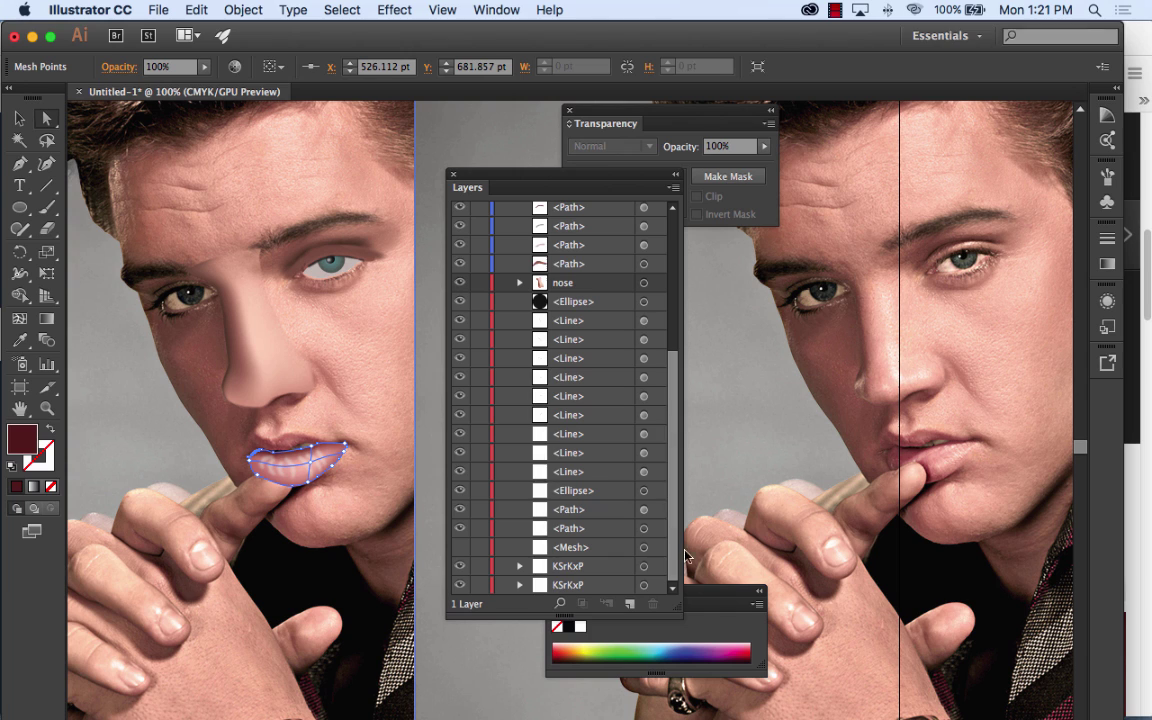
pyautogui.click(460, 547)
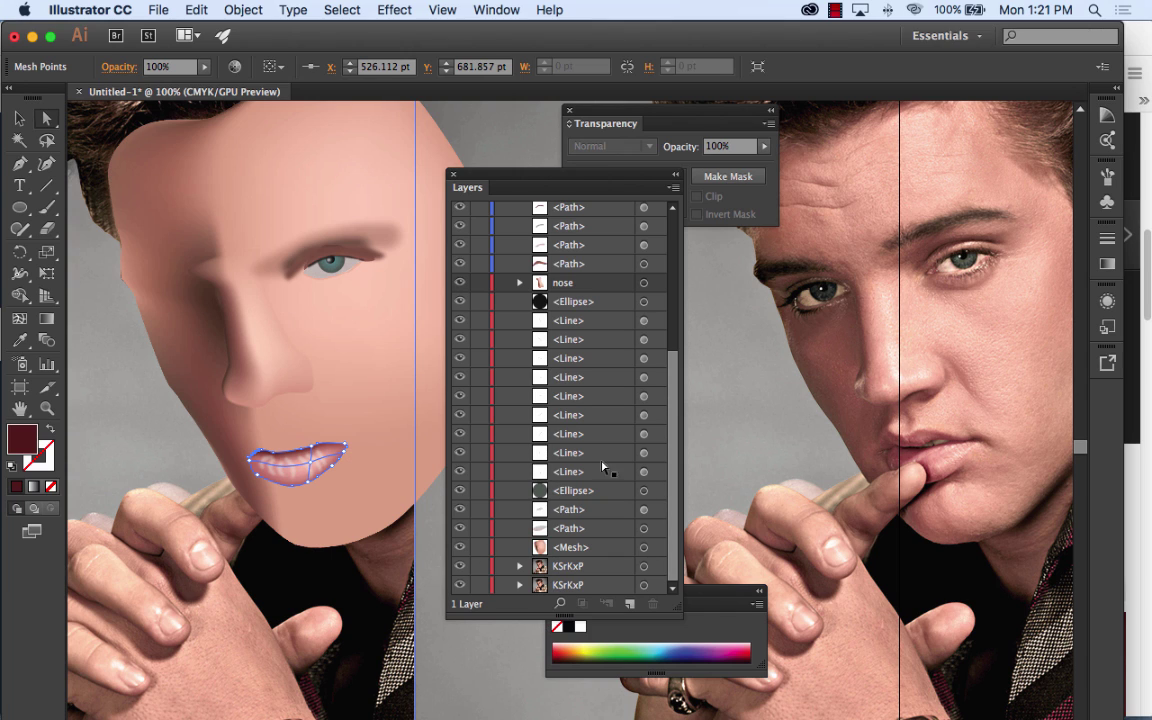
# Step: Deselect the lip mesh and move the Layers and Transparency panels clear of the portrait's hair and ear
pyautogui.click(498, 118)
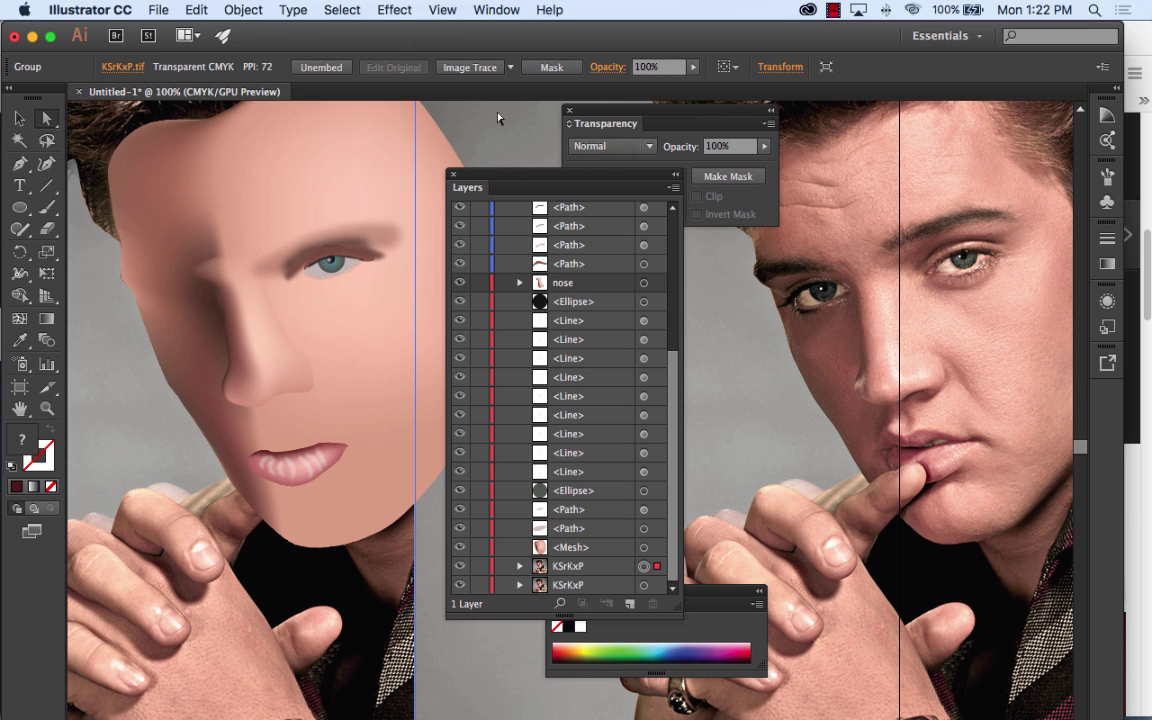
pyautogui.moveTo(272, 137); pyautogui.dragTo(322, 354)
pyautogui.moveTo(508, 178); pyautogui.dragTo(639, 227)
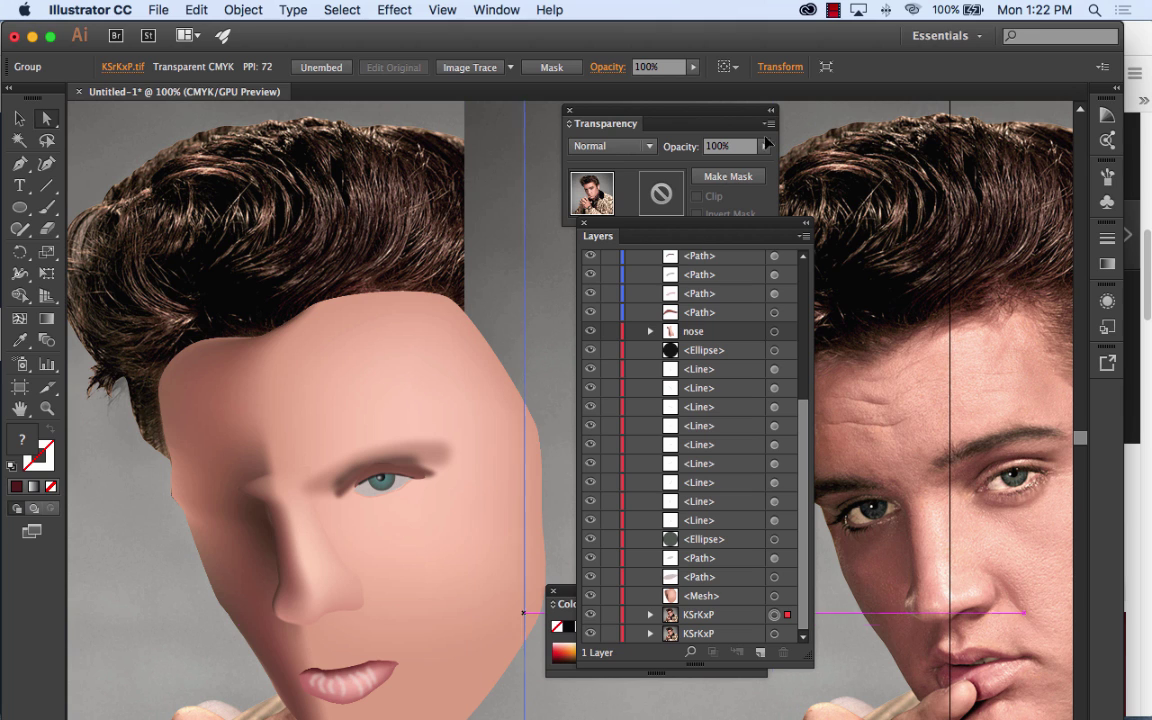
pyautogui.moveTo(815, 115); pyautogui.dragTo(774, 229)
pyautogui.click(698, 119)
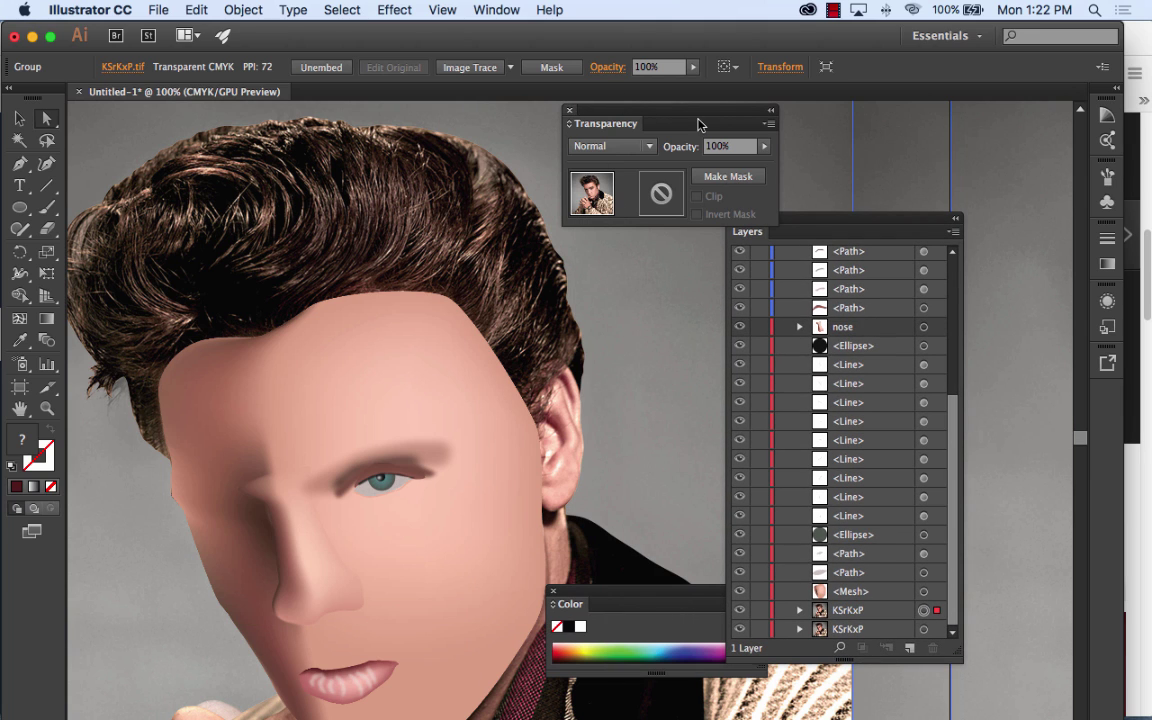
pyautogui.moveTo(648, 126); pyautogui.dragTo(724, 128)
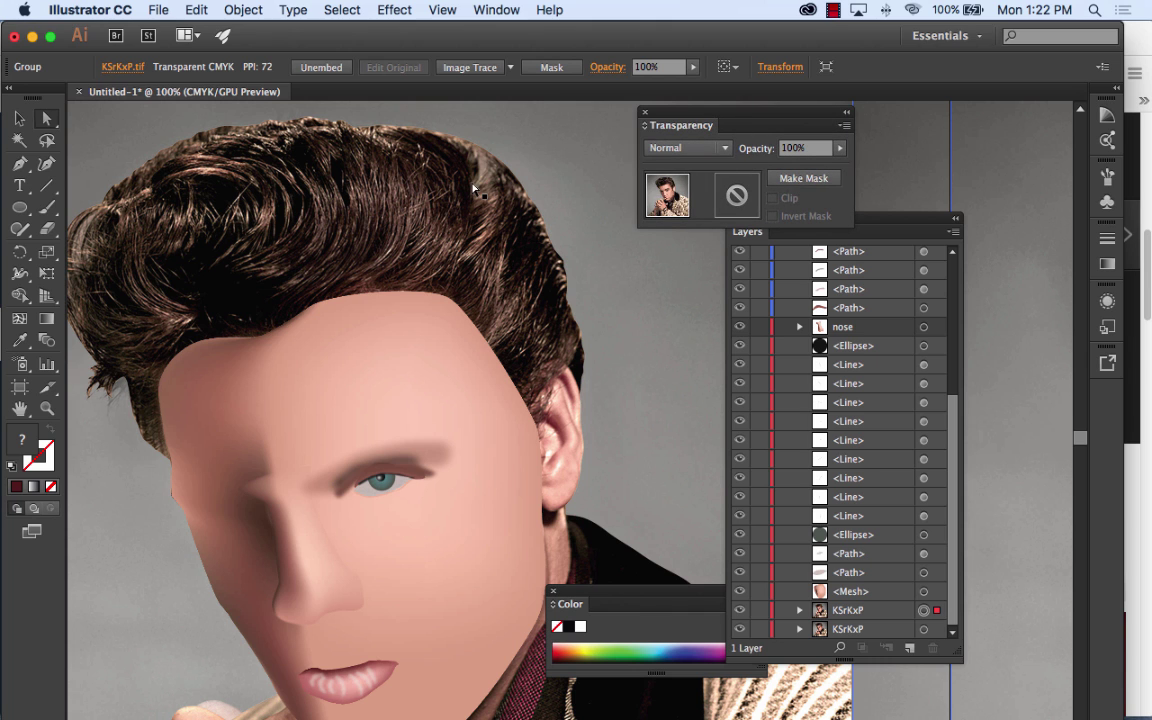
pyautogui.moveTo(378, 282); pyautogui.dragTo(443, 261)
pyautogui.click(172, 348)
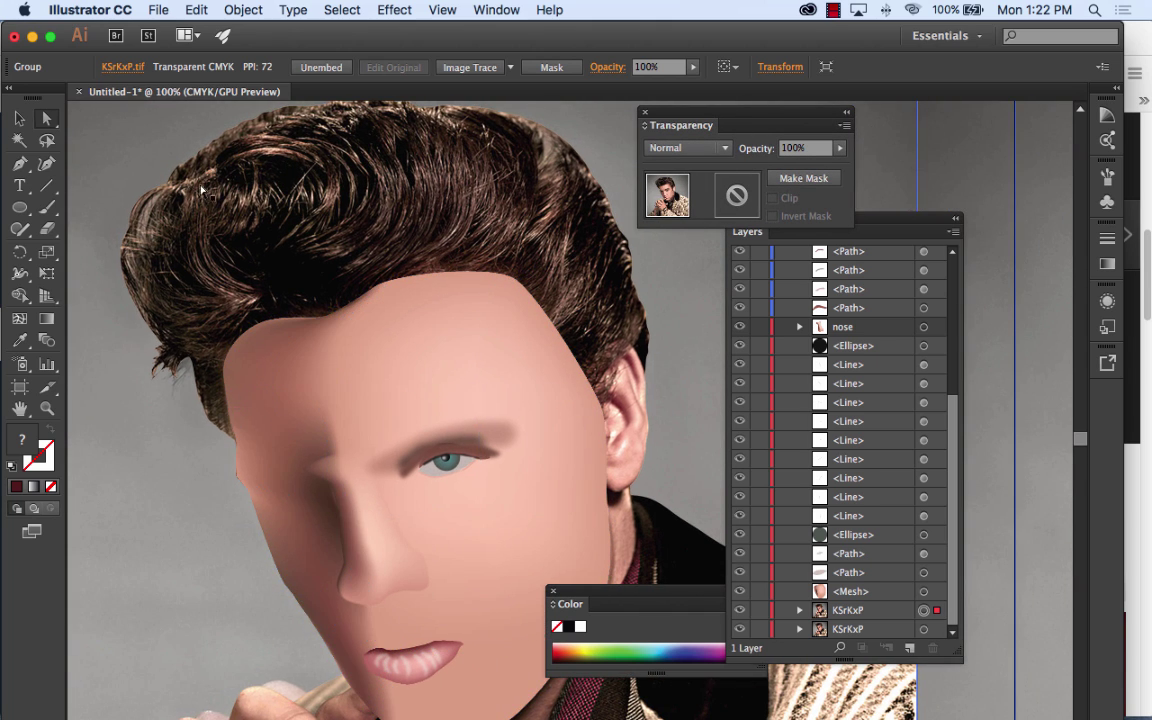
pyautogui.moveTo(468, 175); pyautogui.dragTo(414, 221)
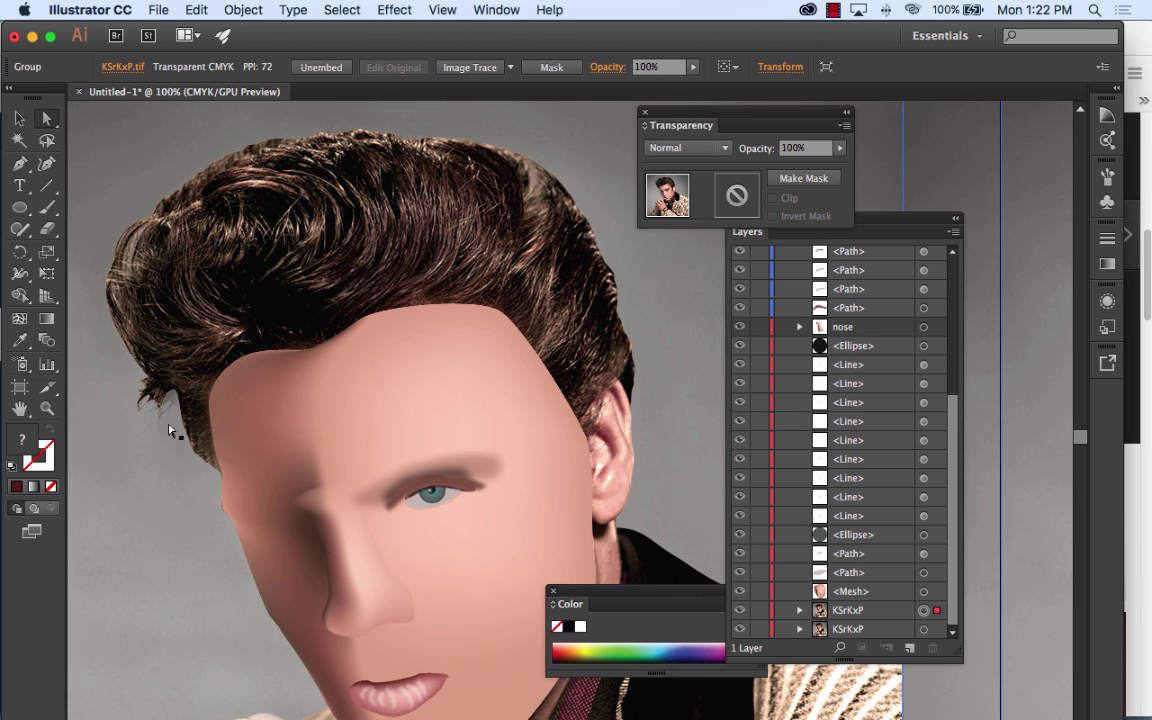
# Step: Trace a closed outline around the hair with the Pen tool, following the hairline and sideburns, with no fill or stroke
pyautogui.click(19, 163)
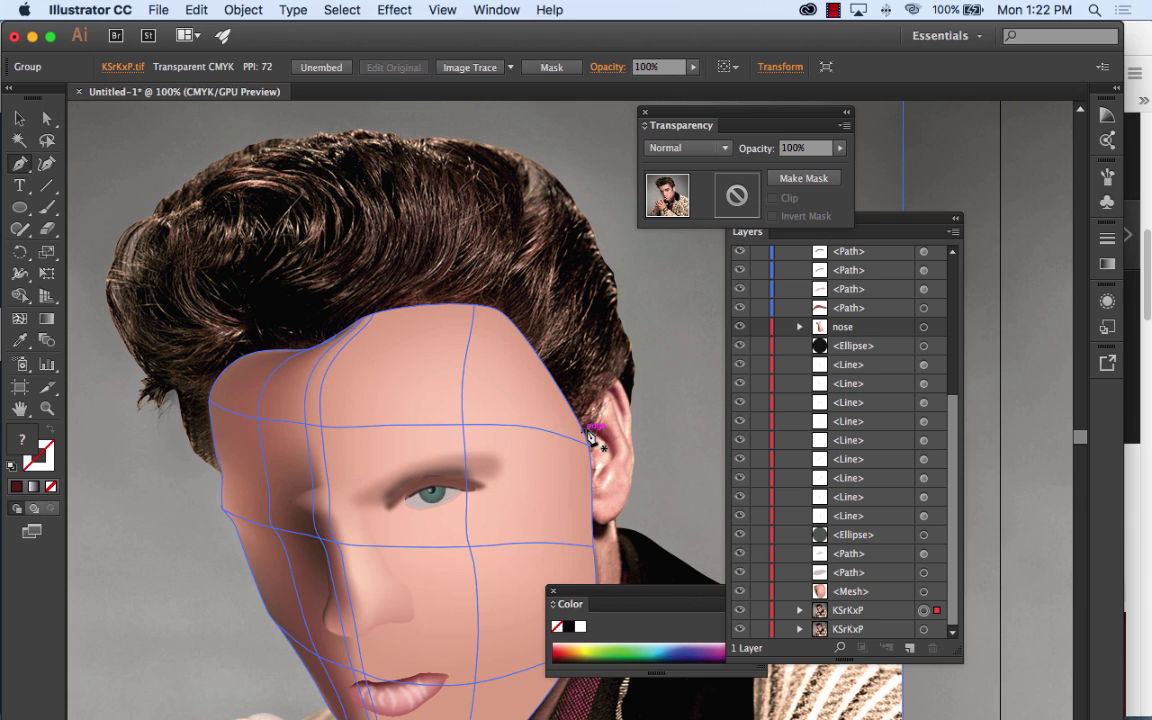
pyautogui.moveTo(578, 422); pyautogui.dragTo(304, 144)
pyautogui.click(602, 385)
pyautogui.scroll(1, 386, 134)
pyautogui.moveTo(283, 138); pyautogui.dragTo(176, 187)
pyautogui.scroll(-1, 264, 137)
pyautogui.moveTo(170, 199); pyautogui.dragTo(553, 385)
pyautogui.click(51, 487)
pyautogui.click(579, 427)
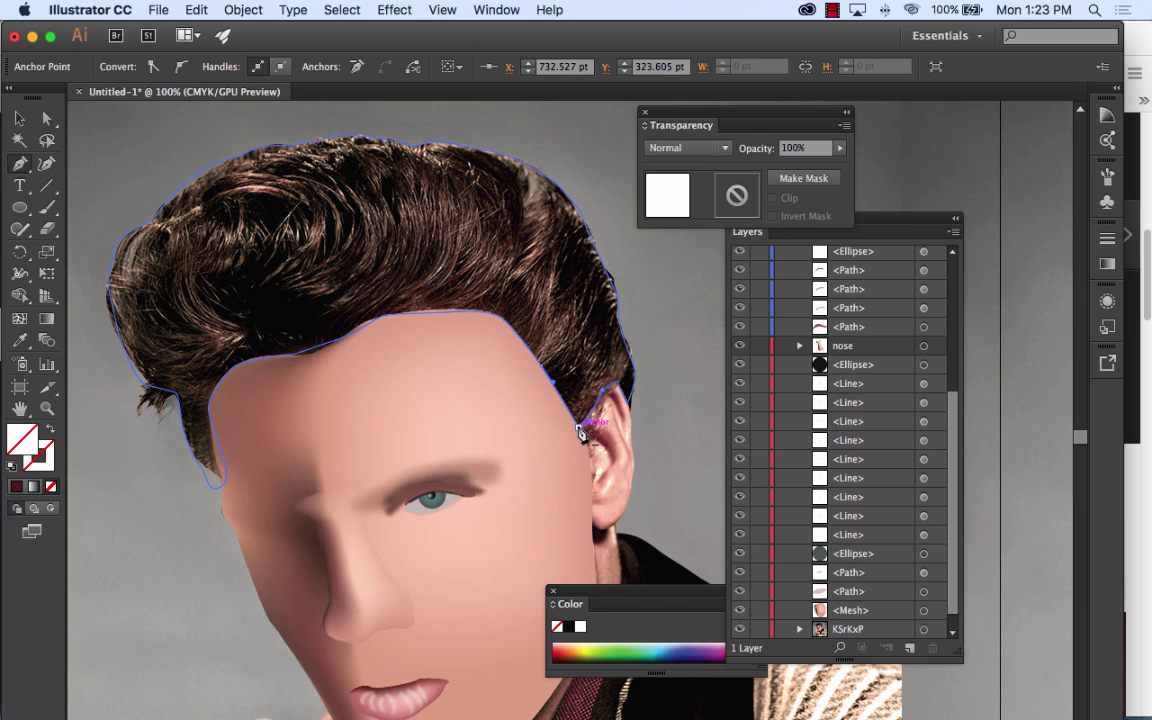
# Step: Fill the hair shape with a dark brown sampled from the photo's hair, then deselect it
pyautogui.click(19, 118)
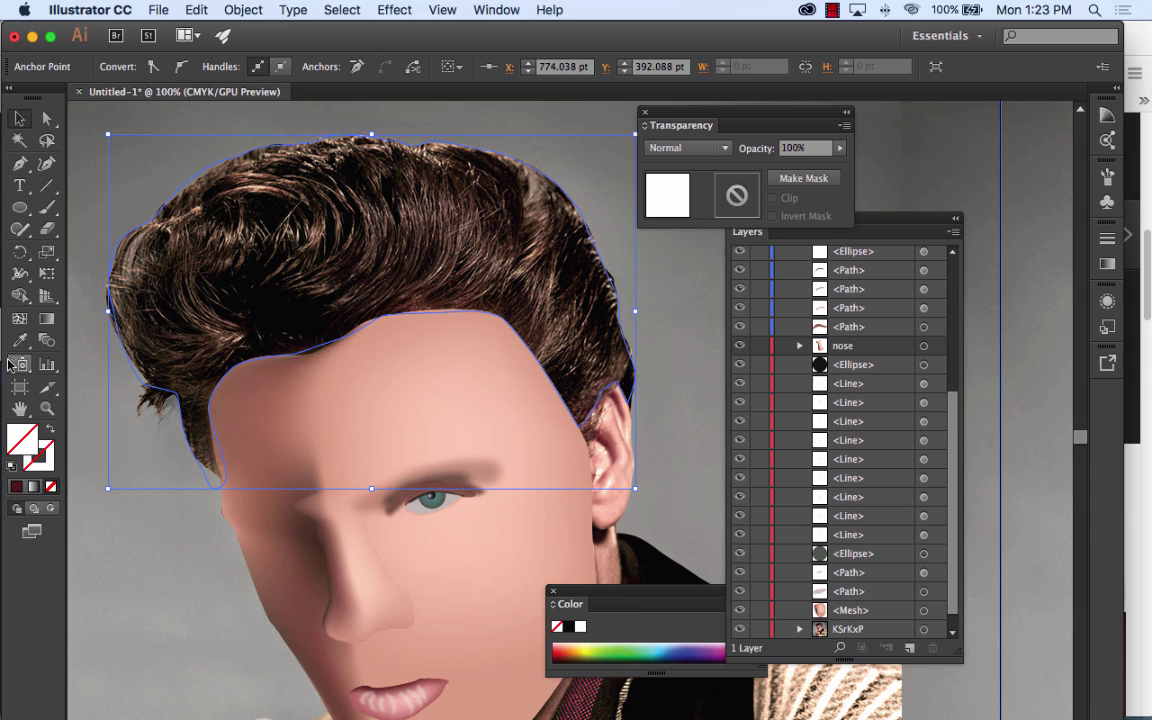
pyautogui.click(12, 339)
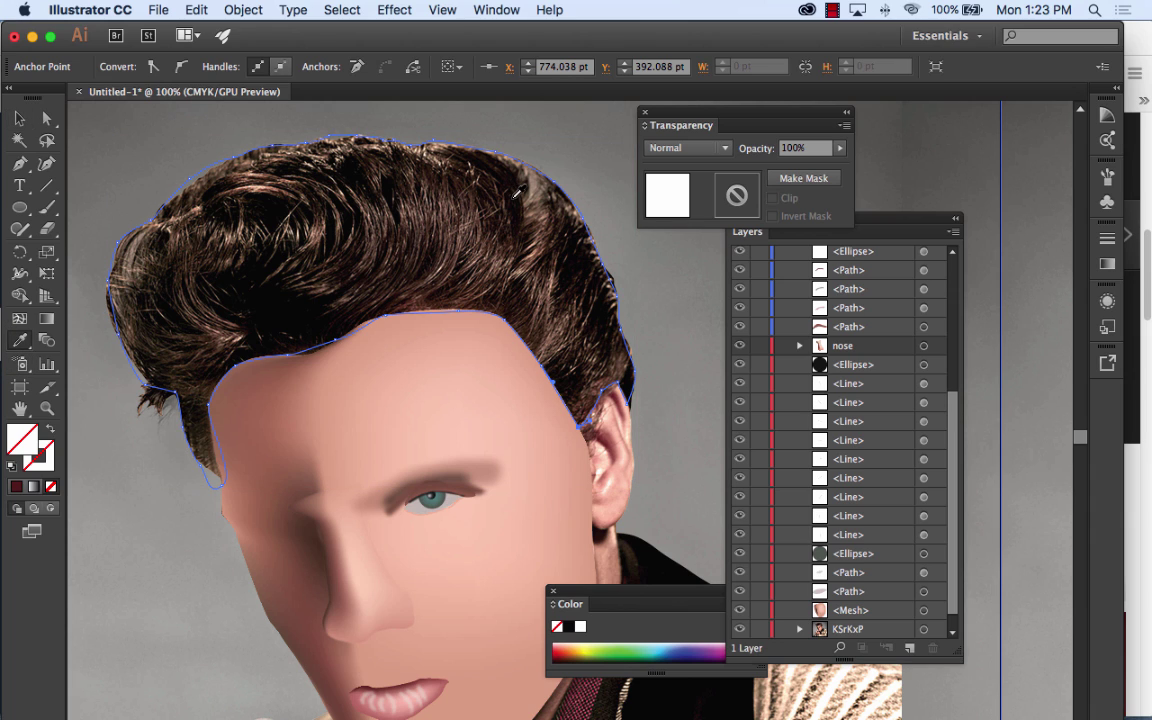
pyautogui.click(464, 173)
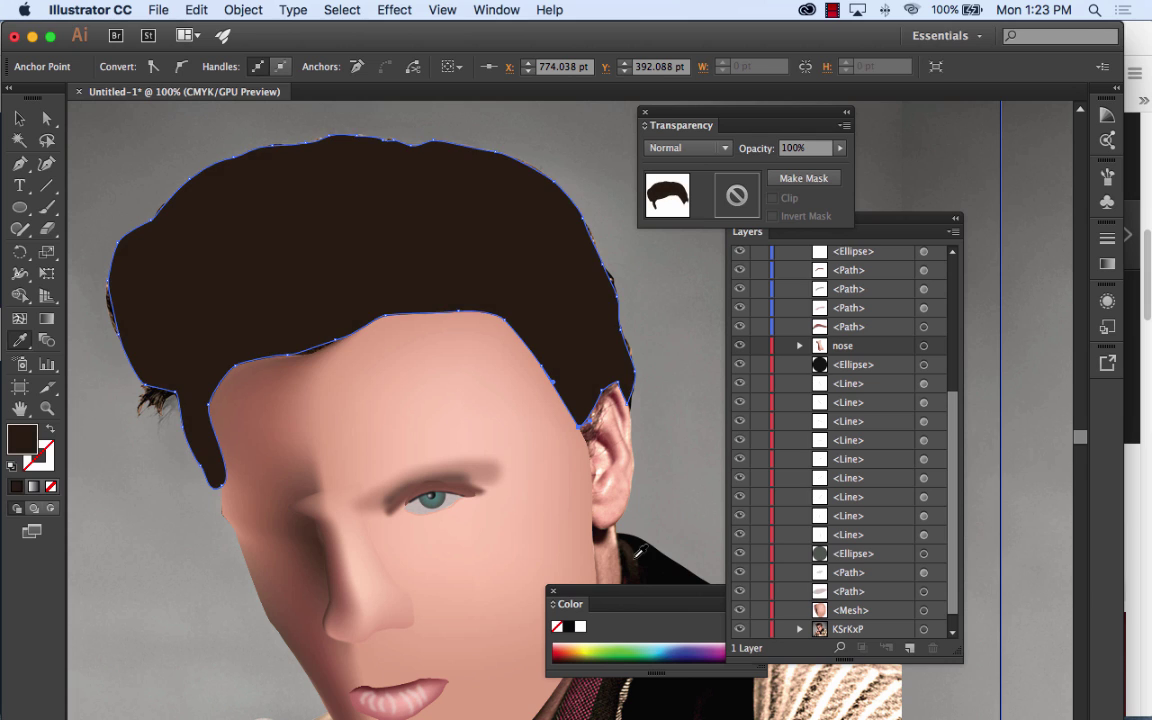
pyautogui.click(576, 506)
pyautogui.click(19, 118)
pyautogui.click(124, 140)
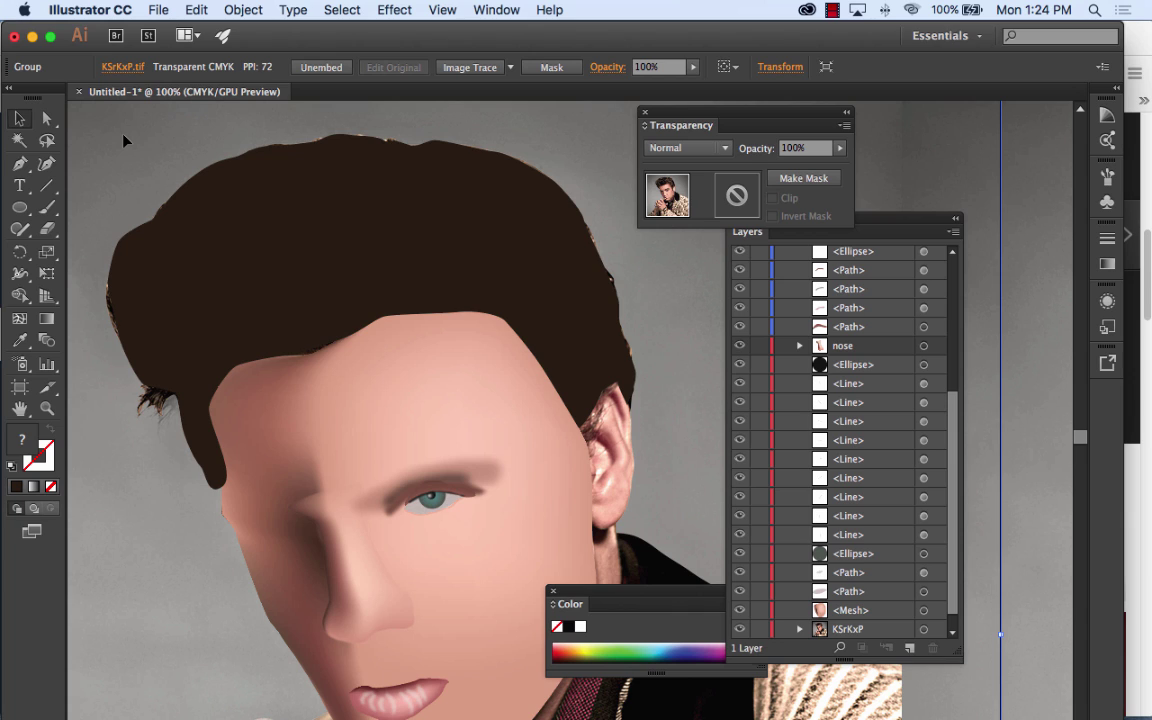
# Step: Turn on Draw Inside mode for the dark brown hair shape and deselect its path
pyautogui.click(310, 208)
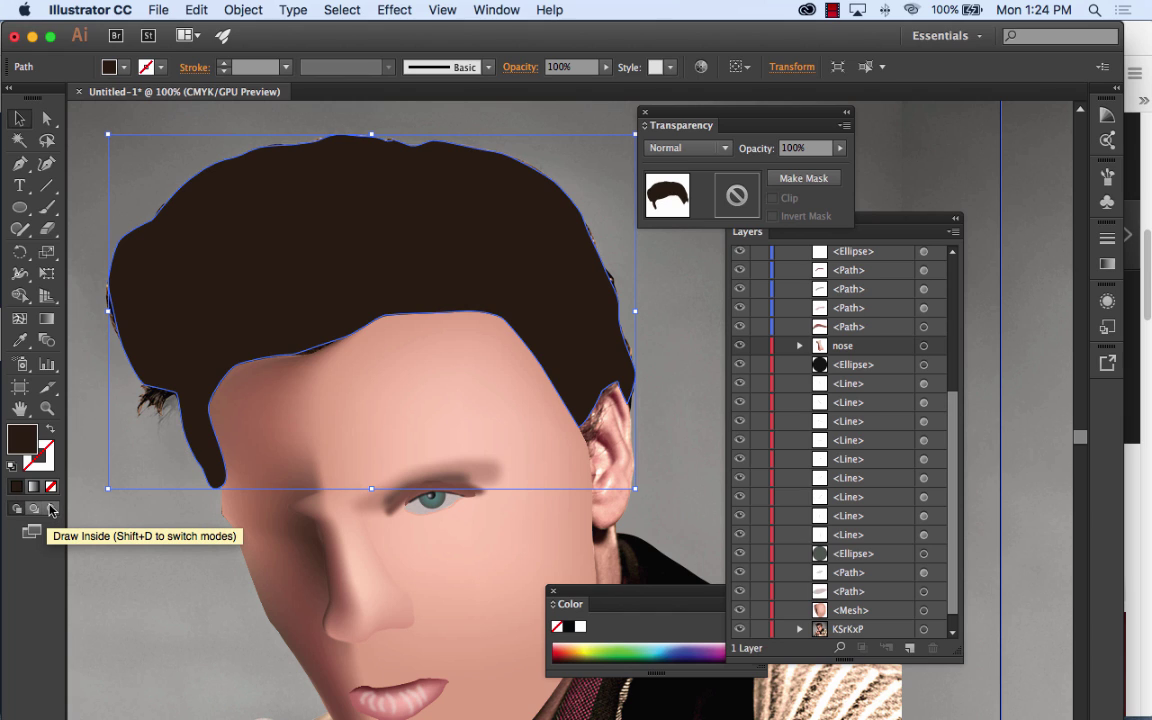
pyautogui.click(50, 512)
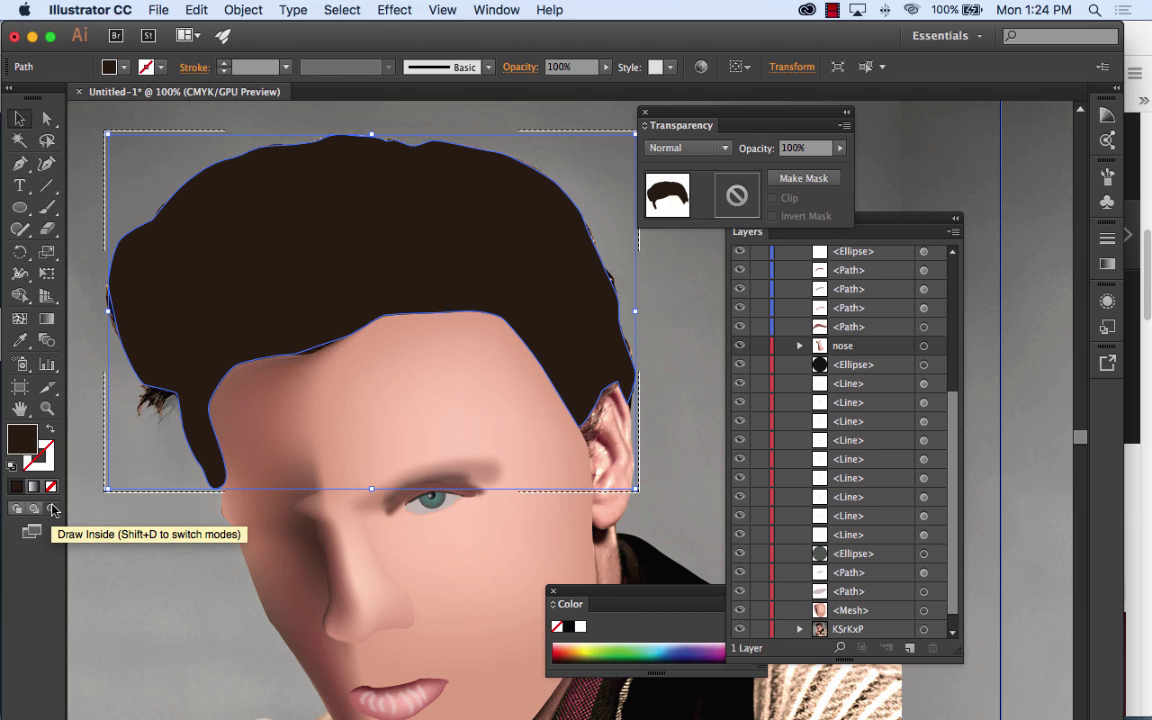
pyautogui.click(43, 209)
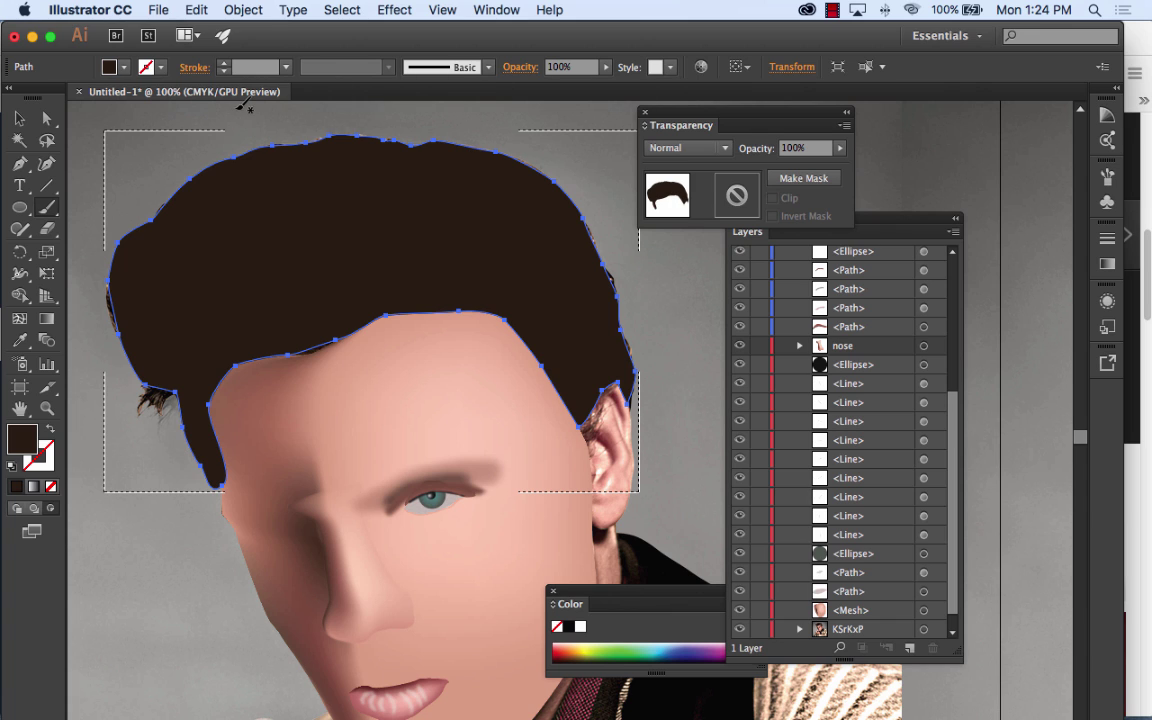
pyautogui.click(20, 118)
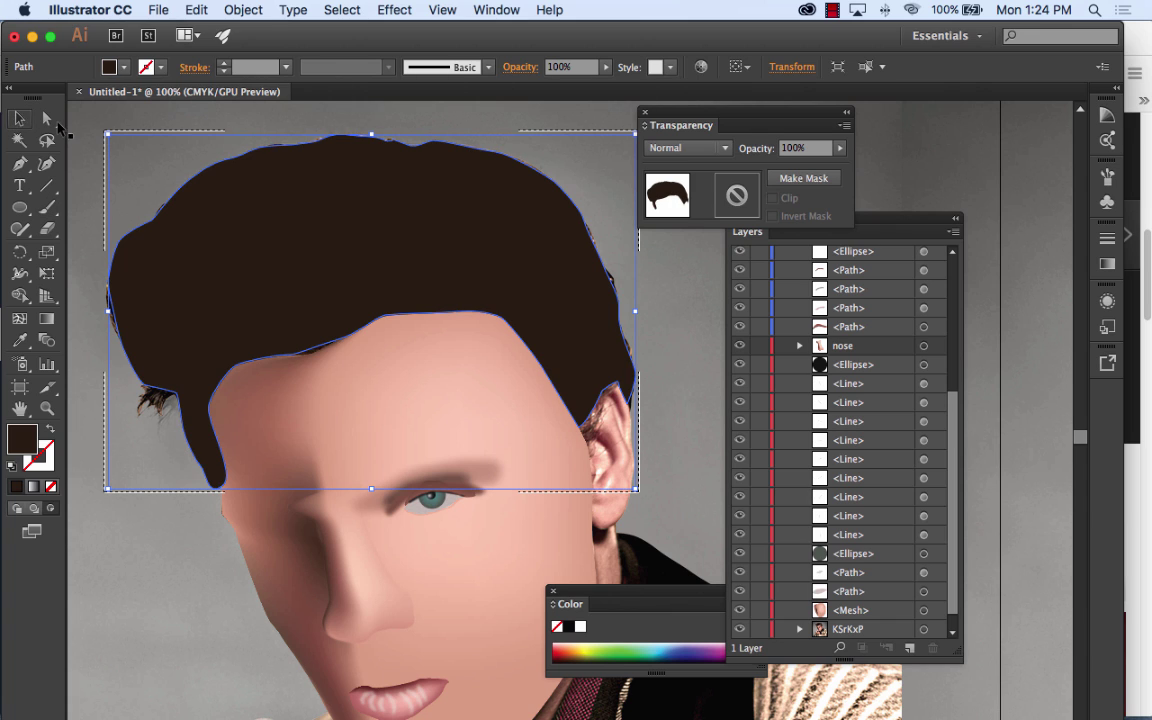
pyautogui.click(1045, 190)
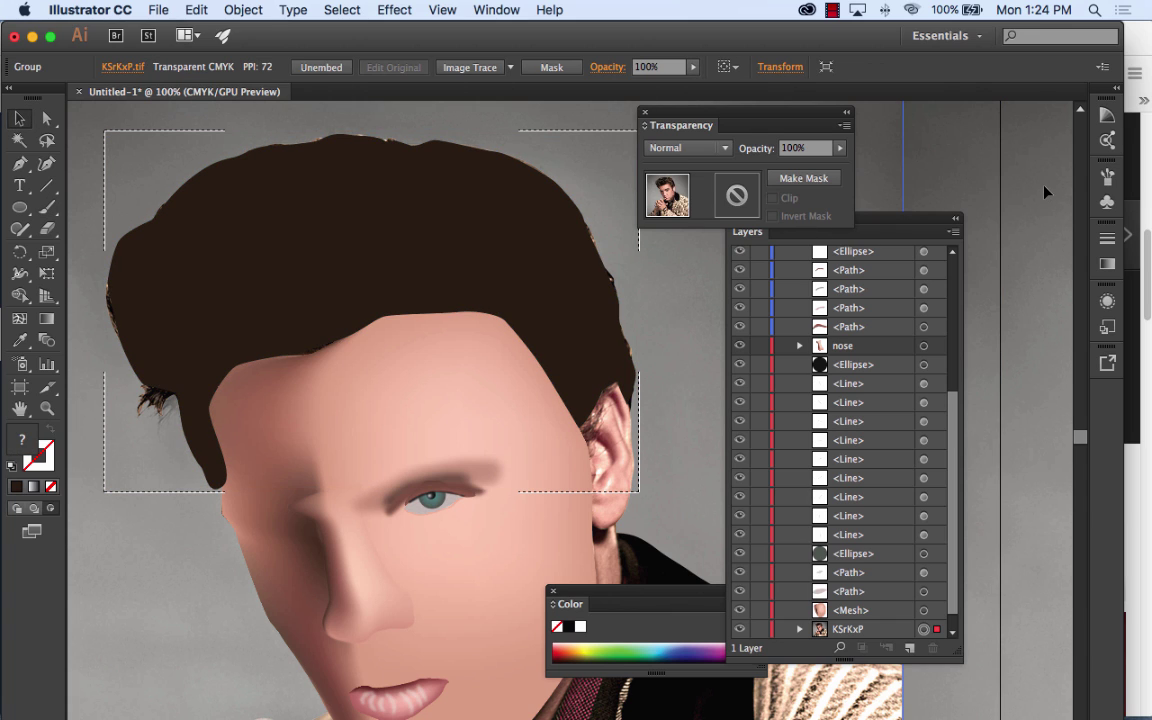
# Step: Deselect the reference photo and lock the unlocked KSrKxP item in the layer stack
pyautogui.click(48, 208)
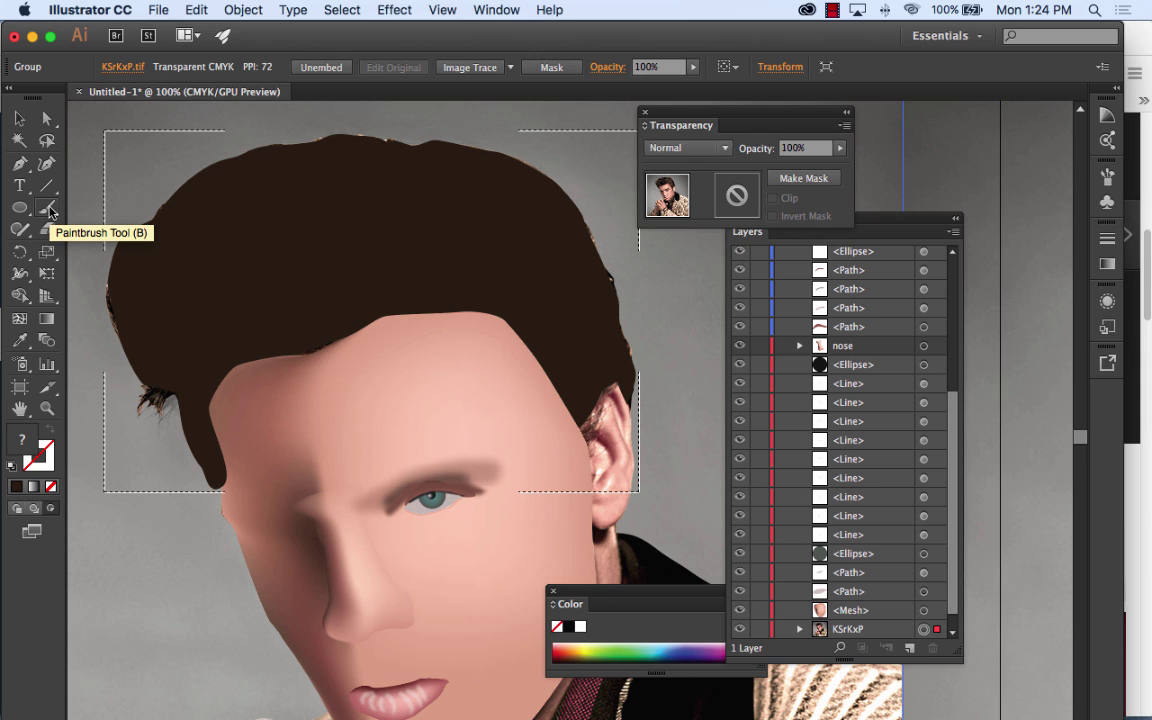
pyautogui.doubleClick(48, 208)
pyautogui.click(530, 430)
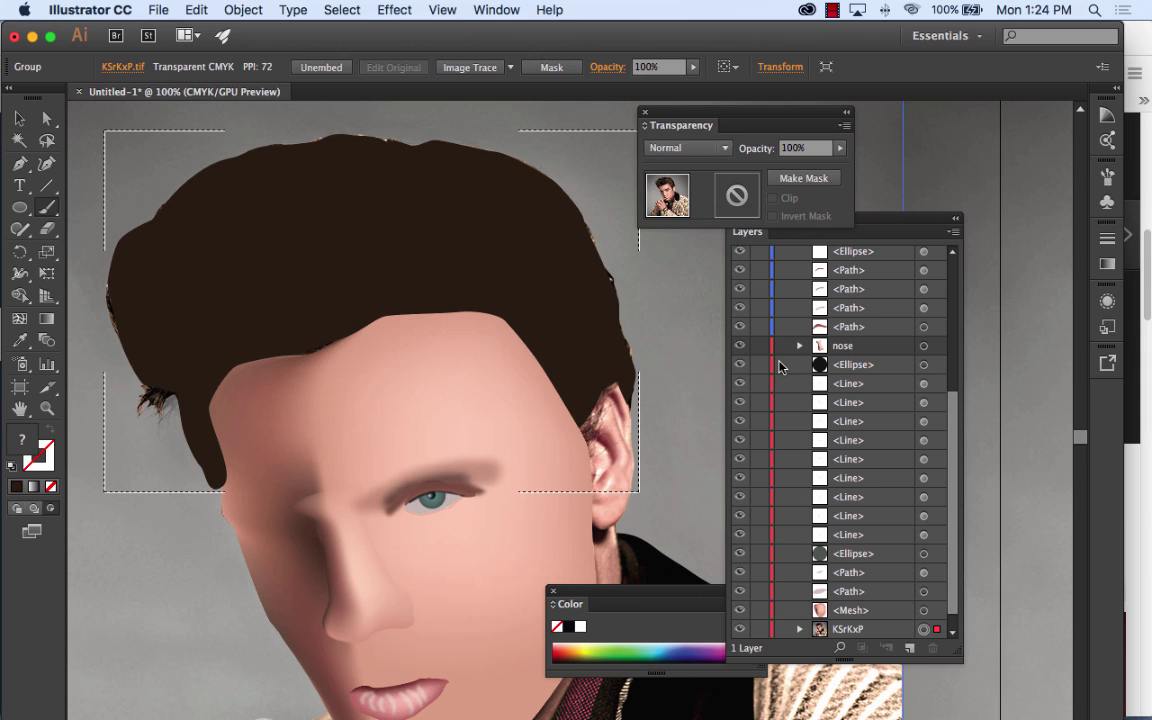
pyautogui.press('super+minus')
pyautogui.press('super+minus')
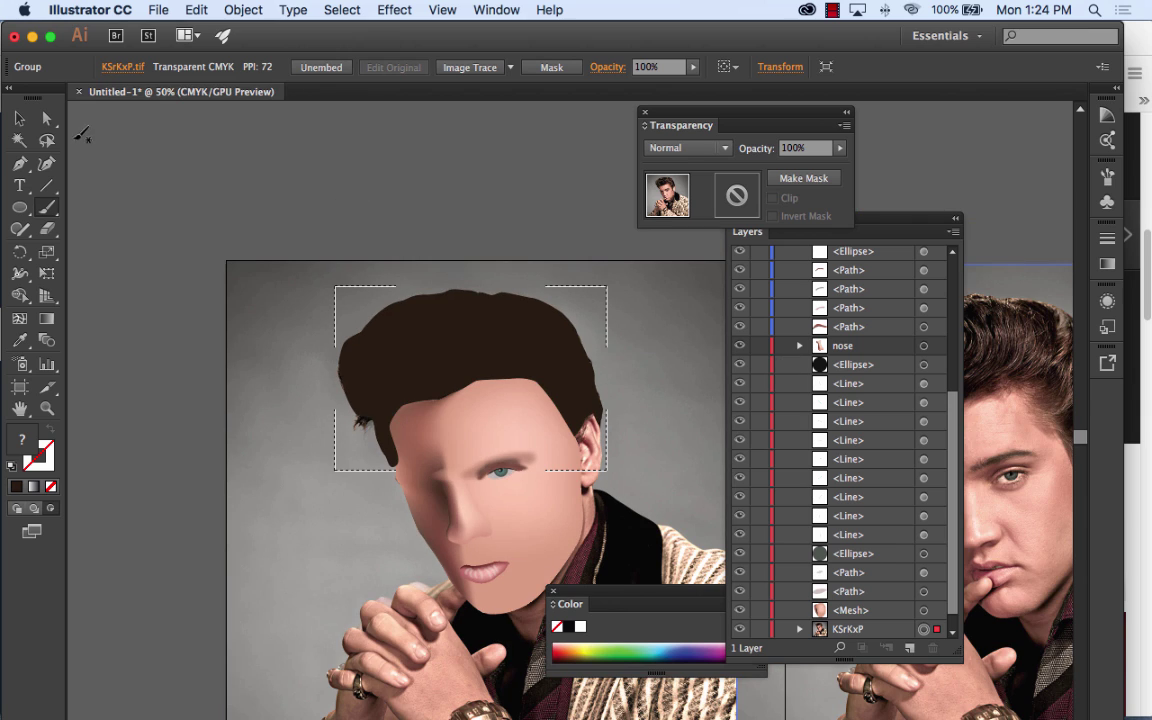
pyautogui.click(18, 126)
pyautogui.click(18, 120)
pyautogui.click(360, 210)
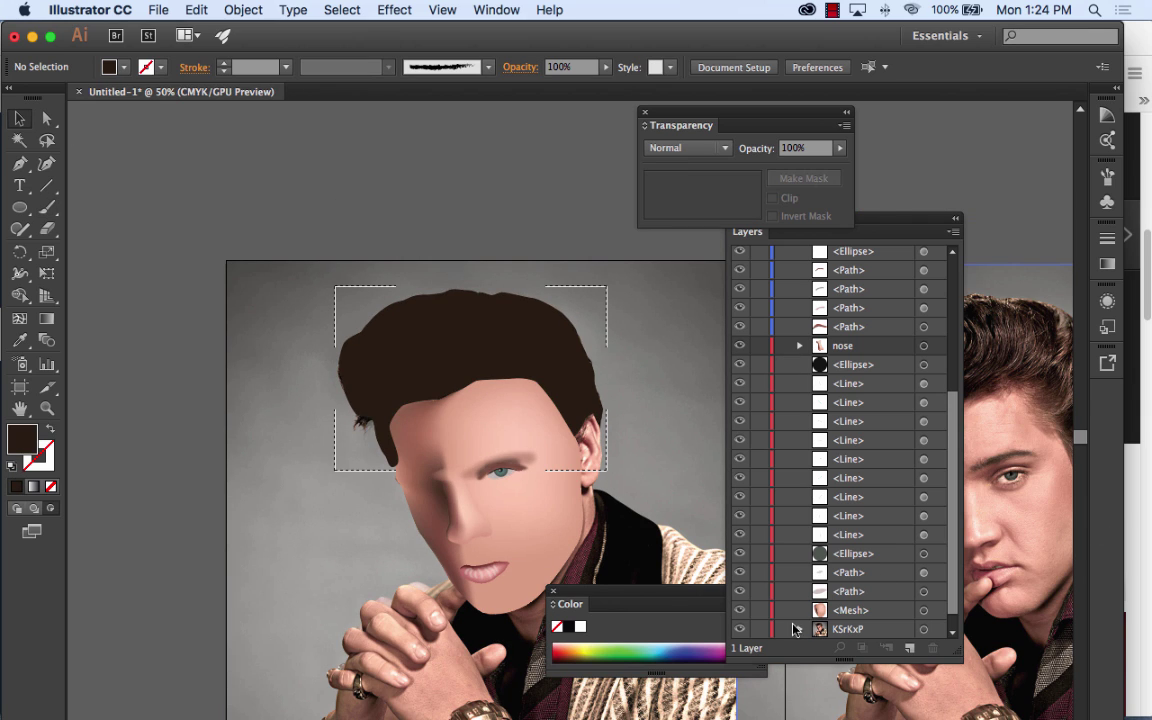
pyautogui.moveTo(953, 435); pyautogui.dragTo(953, 546)
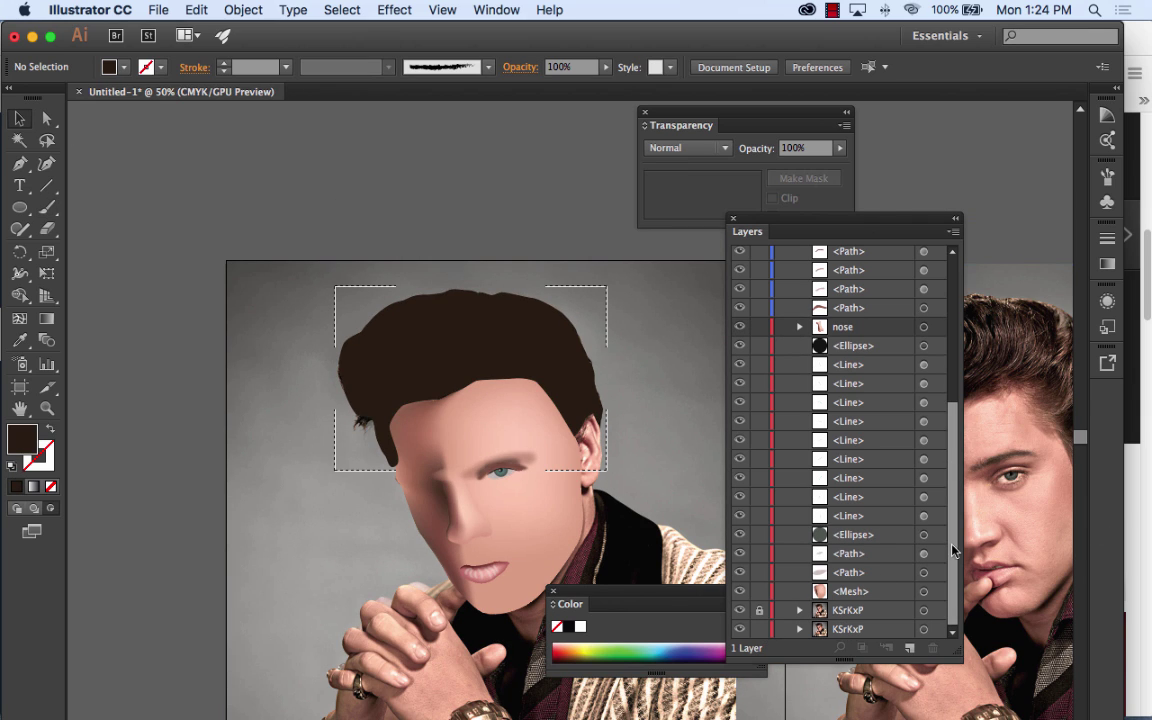
pyautogui.click(760, 630)
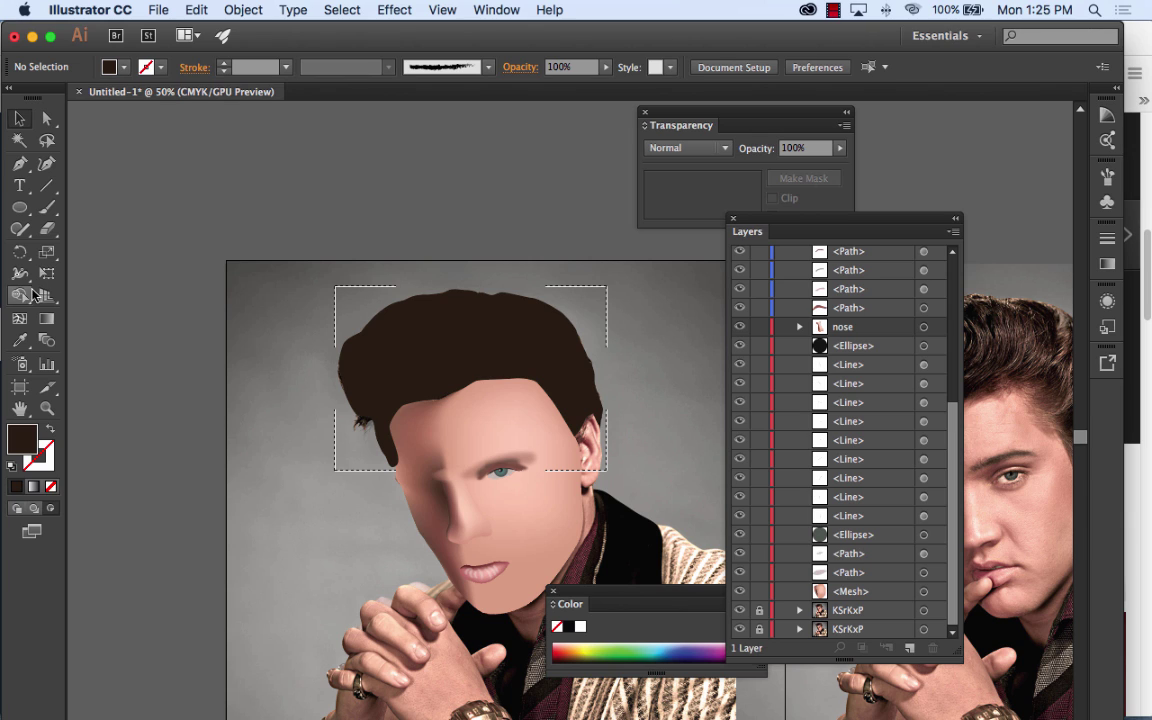
# Step: Set up the Paintbrush with a 6 pt stroke and change the fill colour to a dark grey
pyautogui.click(49, 207)
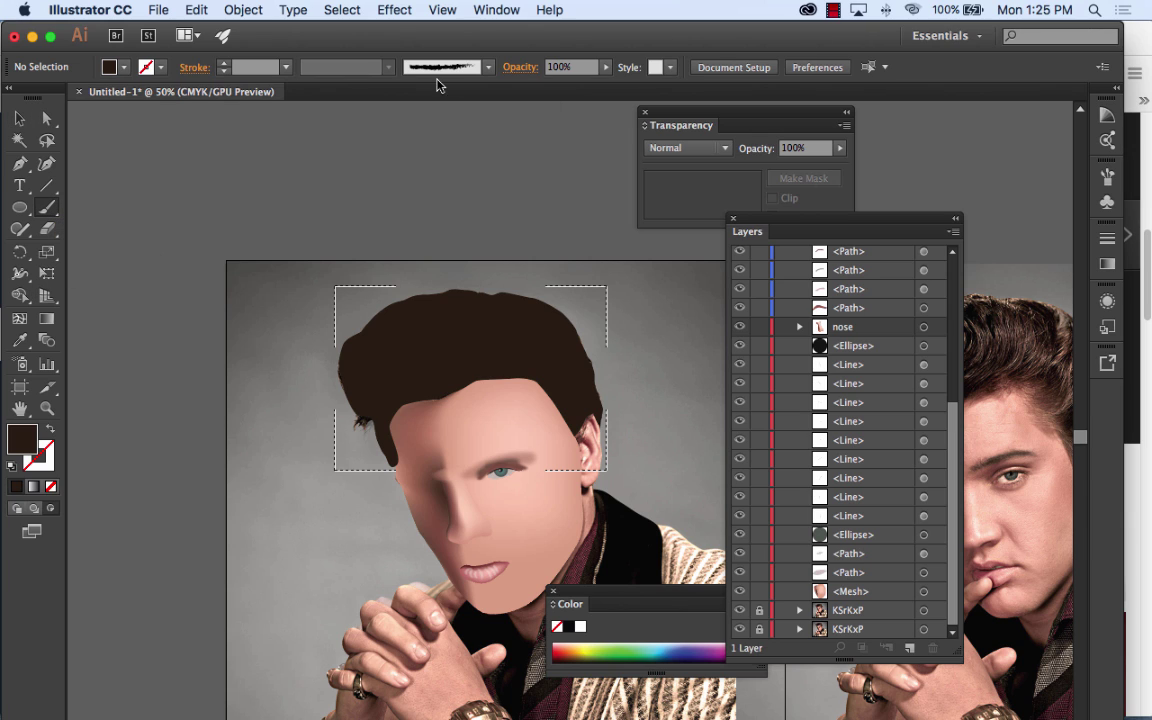
pyautogui.click(286, 67)
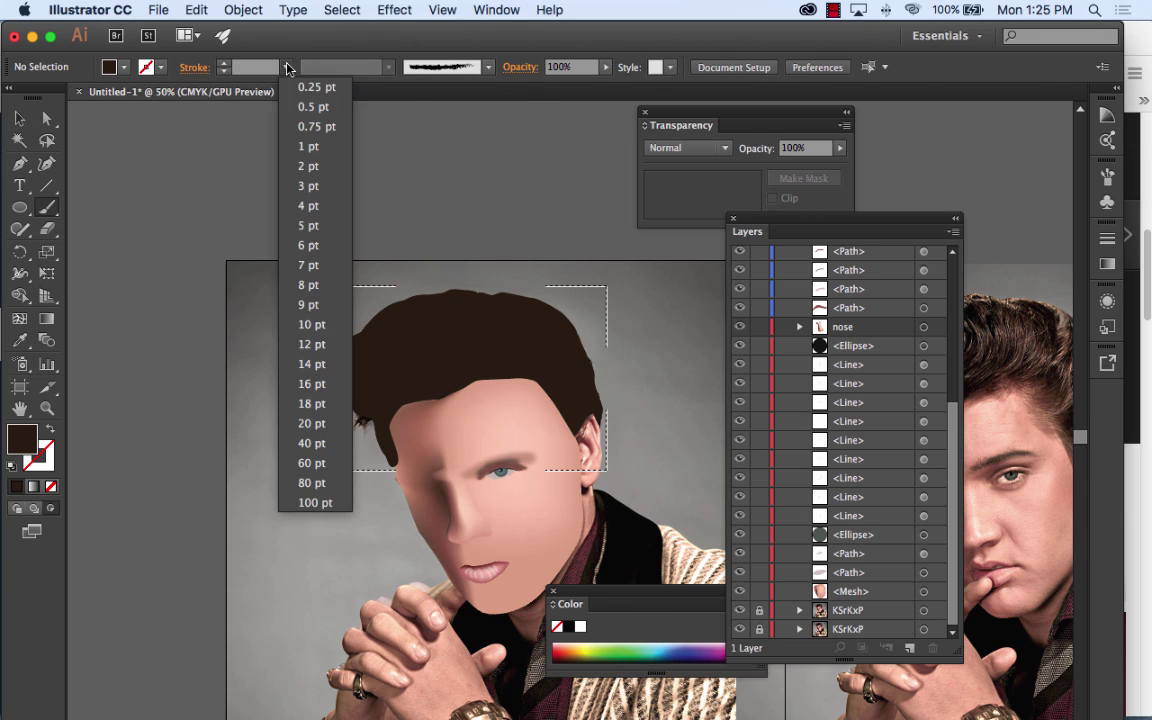
pyautogui.click(308, 245)
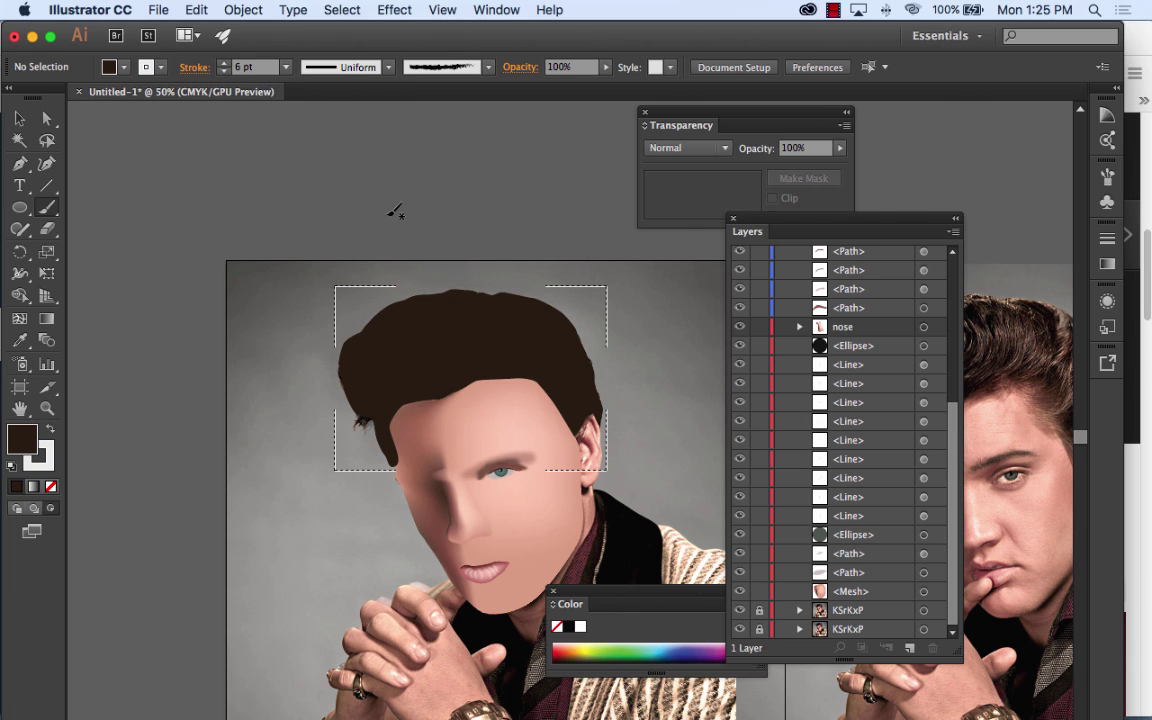
pyautogui.doubleClick(24, 436)
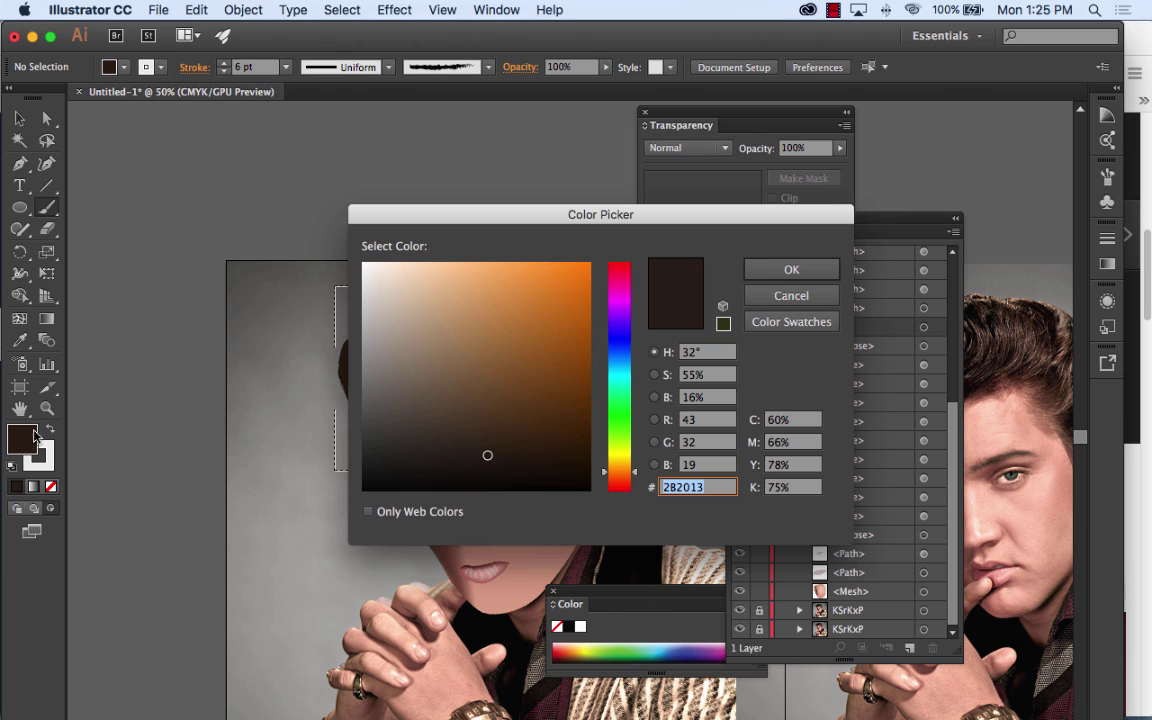
pyautogui.click(572, 371)
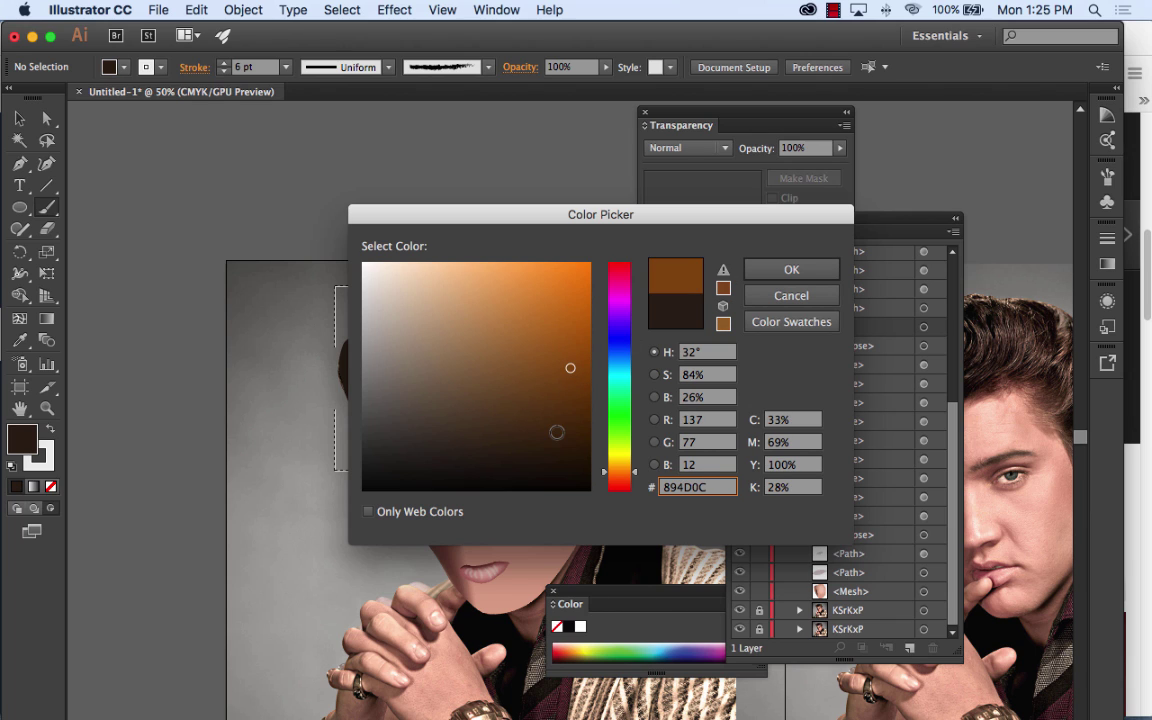
pyautogui.click(557, 432)
pyautogui.moveTo(565, 443)
pyautogui.mouseDown()
pyautogui.moveTo(514, 417)
pyautogui.moveTo(470, 442)
pyautogui.moveTo(387, 434)
pyautogui.moveTo(370, 409)
pyautogui.mouseUp()
pyautogui.click(807, 276)
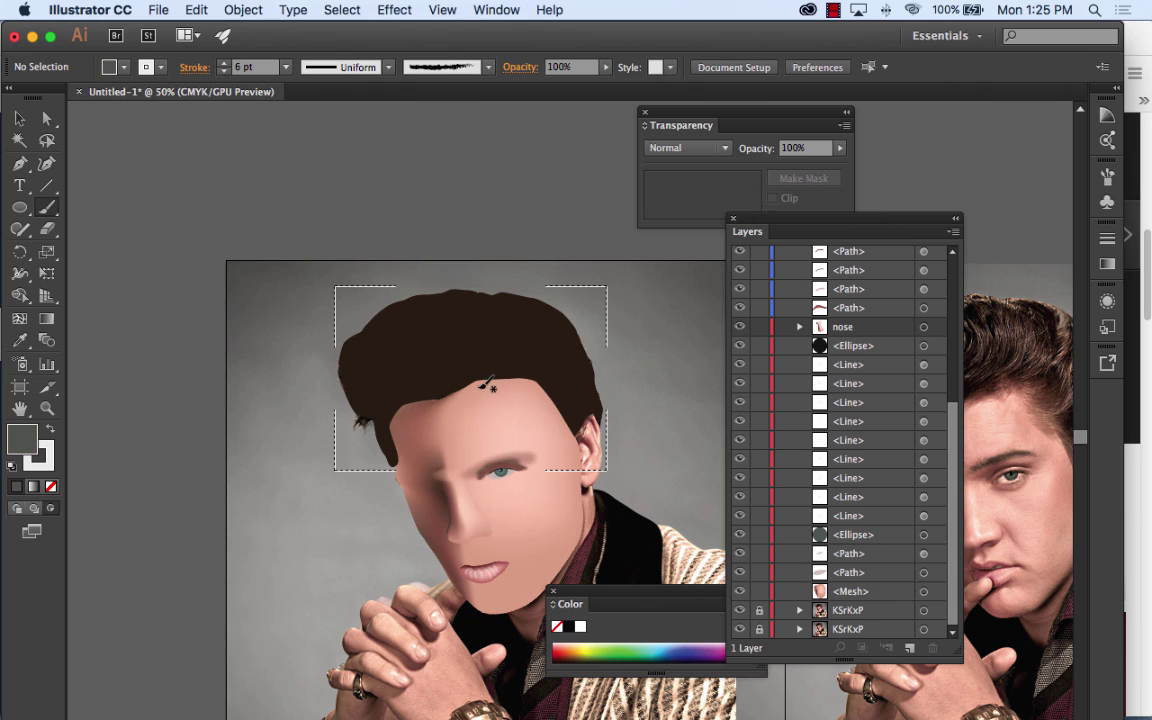
# Step: Paint curved white strands inside the dark brown hair shape with the Paintbrush, sweeping from the crown down to the hairline and sideburn
pyautogui.moveTo(476, 421); pyautogui.dragTo(517, 366)
pyautogui.moveTo(450, 256); pyautogui.dragTo(452, 258)
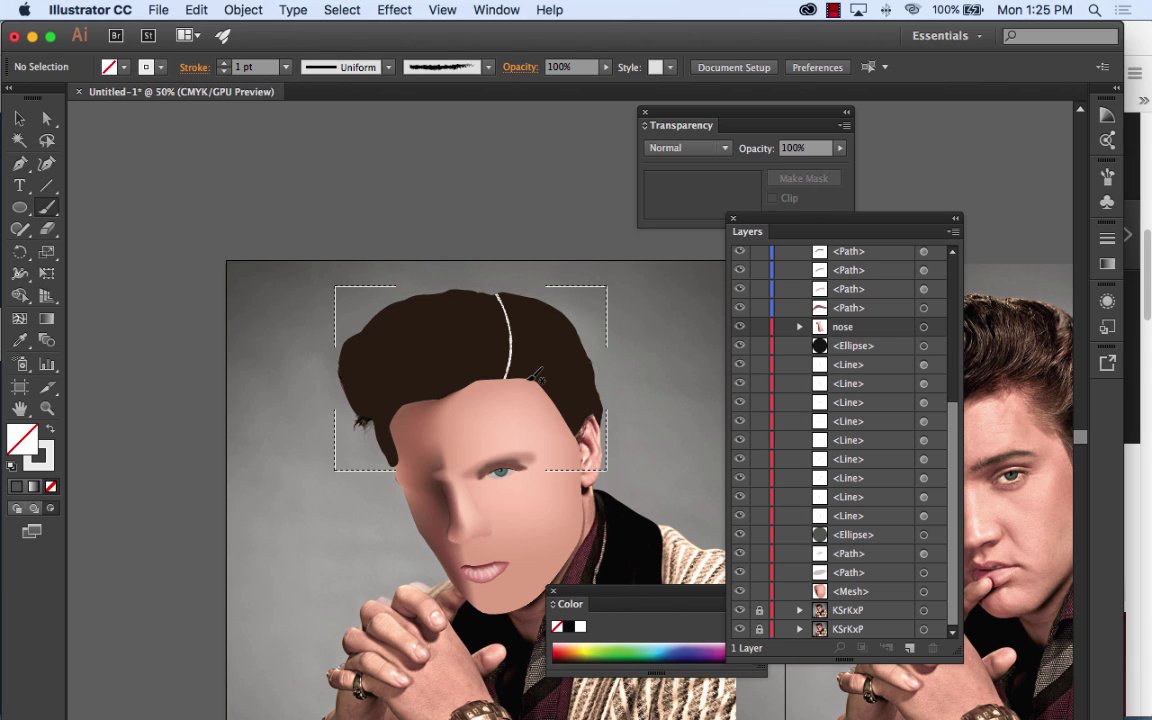
pyautogui.moveTo(497, 336)
pyautogui.mouseDown()
pyautogui.moveTo(481, 312)
pyautogui.moveTo(450, 325)
pyautogui.moveTo(432, 385)
pyautogui.moveTo(486, 310)
pyautogui.moveTo(412, 344)
pyautogui.mouseUp()
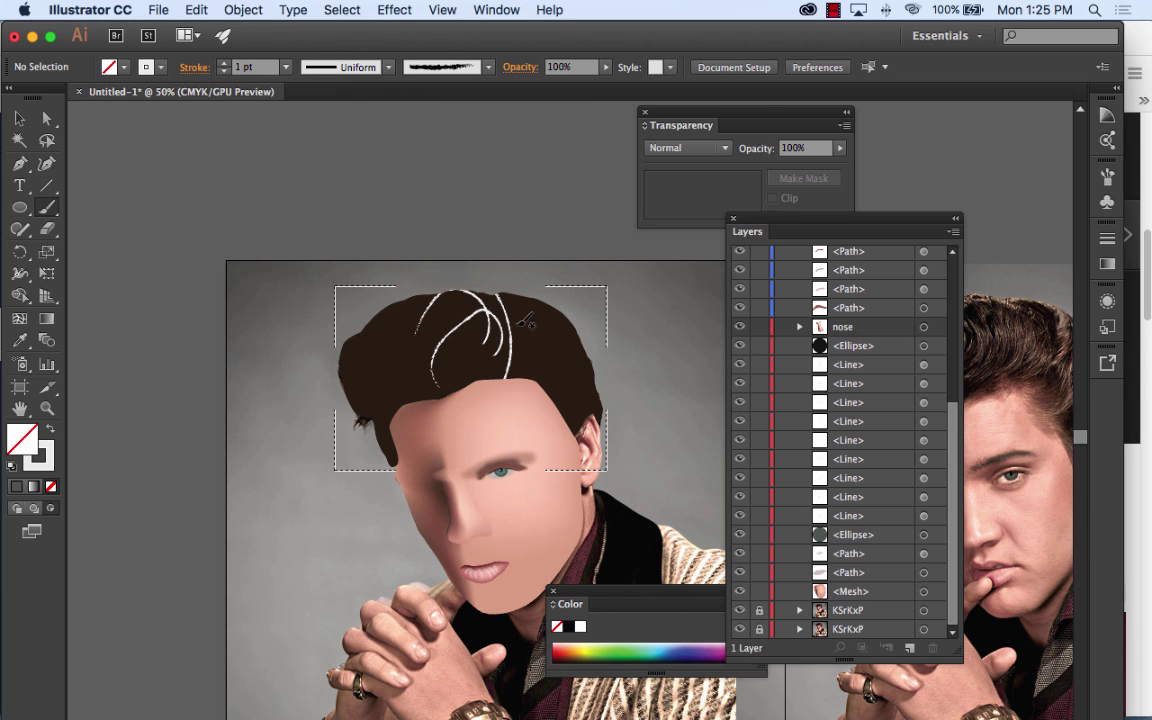
pyautogui.moveTo(516, 328)
pyautogui.mouseDown()
pyautogui.moveTo(448, 310)
pyautogui.moveTo(440, 334)
pyautogui.mouseUp()
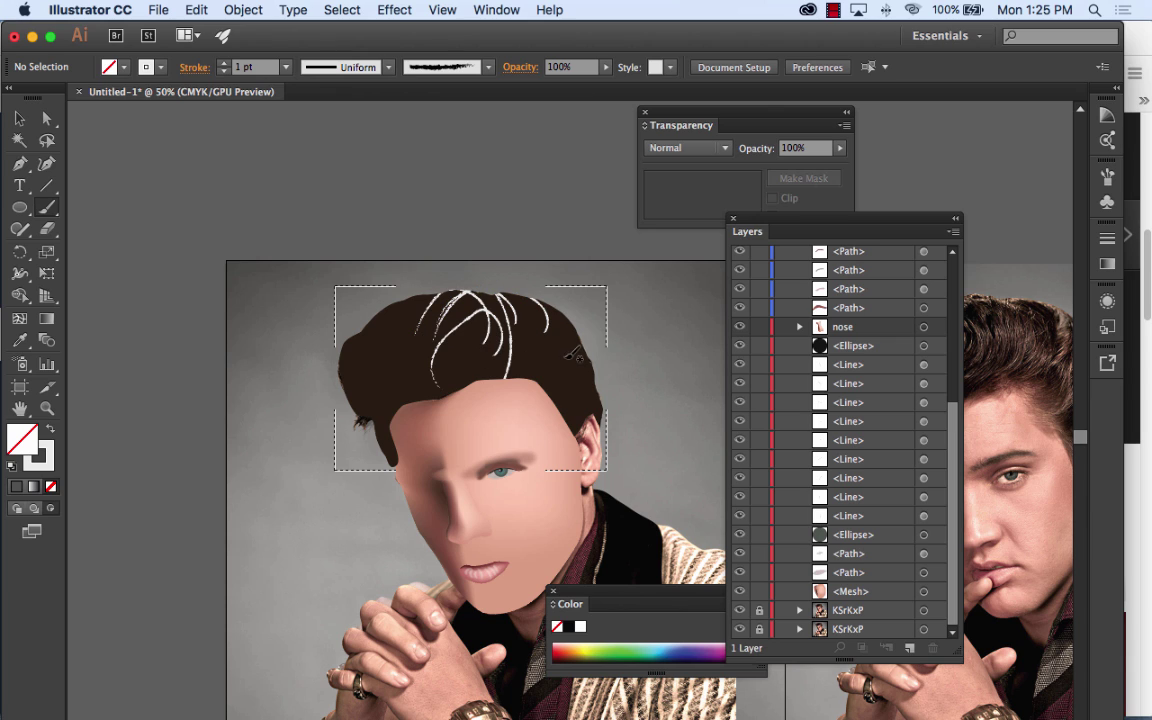
pyautogui.moveTo(577, 350)
pyautogui.mouseDown()
pyautogui.moveTo(525, 299)
pyautogui.moveTo(503, 329)
pyautogui.moveTo(539, 368)
pyautogui.moveTo(556, 331)
pyautogui.moveTo(491, 291)
pyautogui.mouseUp()
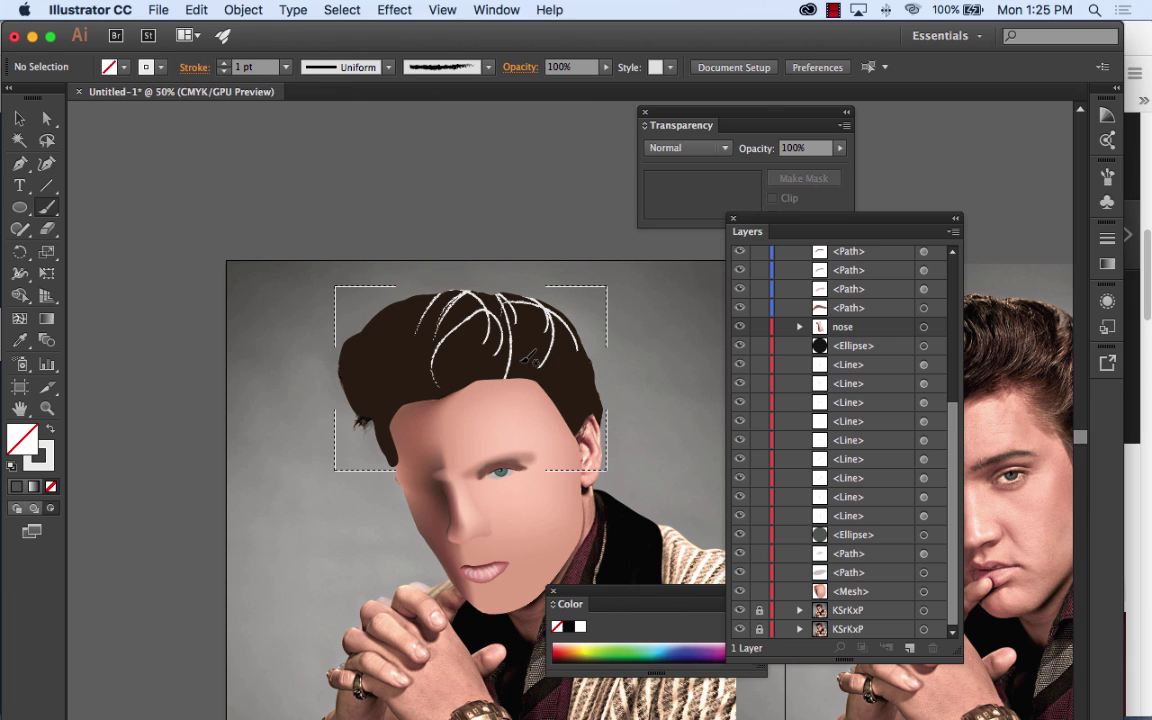
pyautogui.moveTo(521, 363)
pyautogui.mouseDown()
pyautogui.moveTo(528, 300)
pyautogui.moveTo(501, 352)
pyautogui.moveTo(507, 294)
pyautogui.mouseUp()
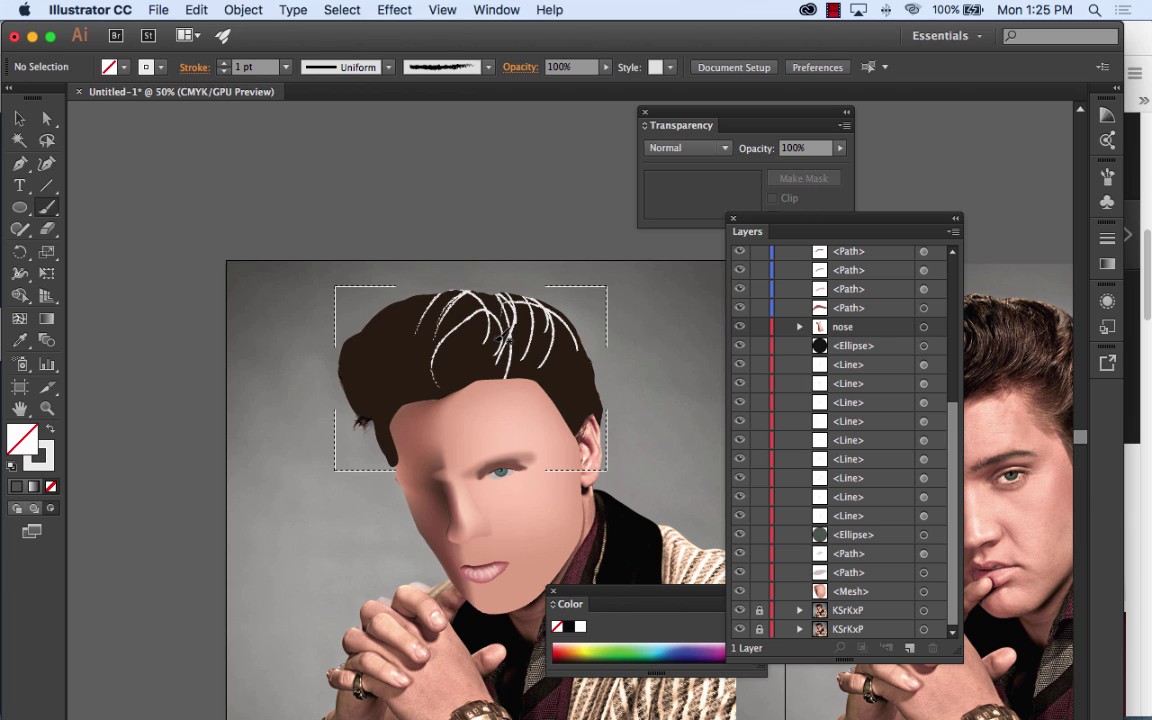
pyautogui.moveTo(501, 346); pyautogui.dragTo(474, 300)
pyautogui.moveTo(575, 331); pyautogui.dragTo(574, 333)
pyautogui.moveTo(420, 296)
pyautogui.mouseDown()
pyautogui.moveTo(379, 360)
pyautogui.moveTo(411, 378)
pyautogui.mouseUp()
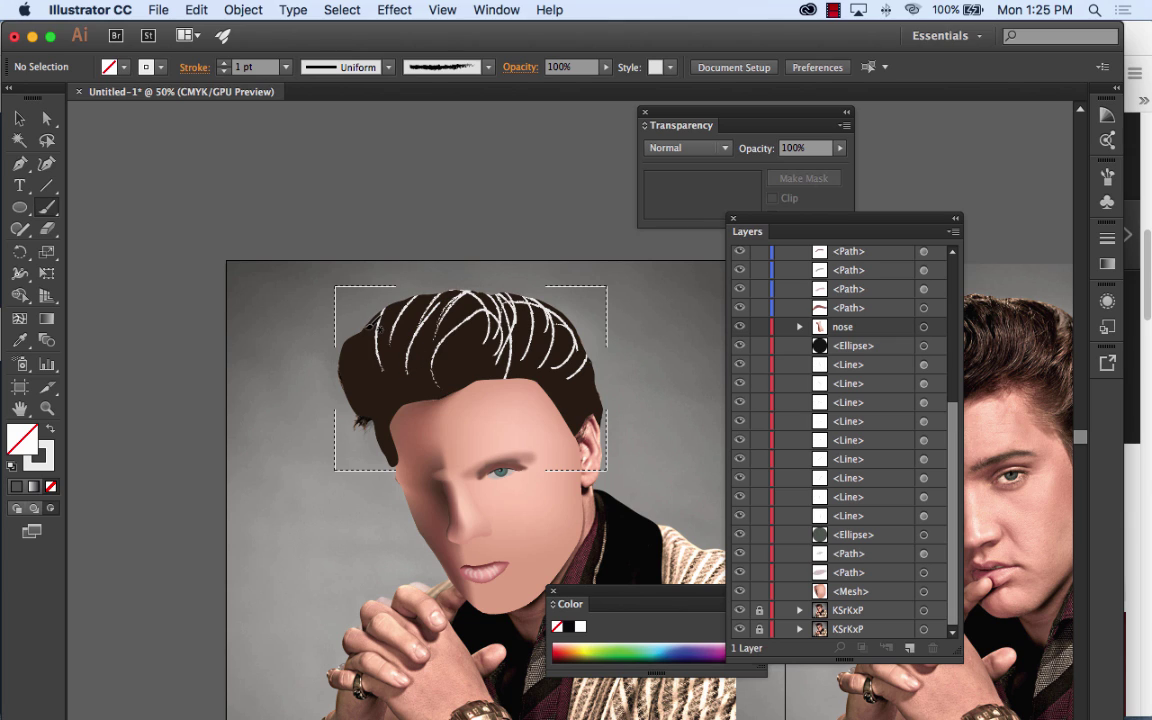
pyautogui.moveTo(372, 334)
pyautogui.mouseDown()
pyautogui.moveTo(383, 374)
pyautogui.moveTo(360, 396)
pyautogui.moveTo(388, 384)
pyautogui.moveTo(365, 408)
pyautogui.moveTo(418, 380)
pyautogui.moveTo(396, 425)
pyautogui.mouseUp()
pyautogui.moveTo(414, 374)
pyautogui.mouseDown()
pyautogui.moveTo(425, 399)
pyautogui.moveTo(457, 349)
pyautogui.moveTo(451, 393)
pyautogui.mouseUp()
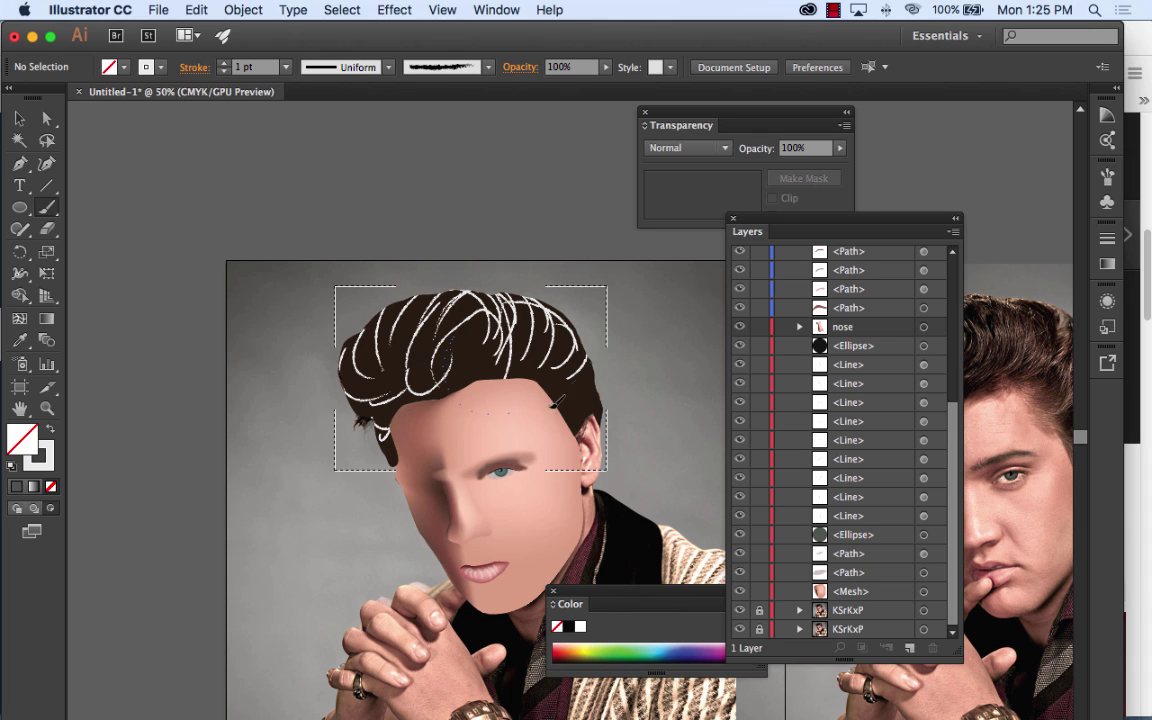
pyautogui.moveTo(550, 398); pyautogui.dragTo(587, 360)
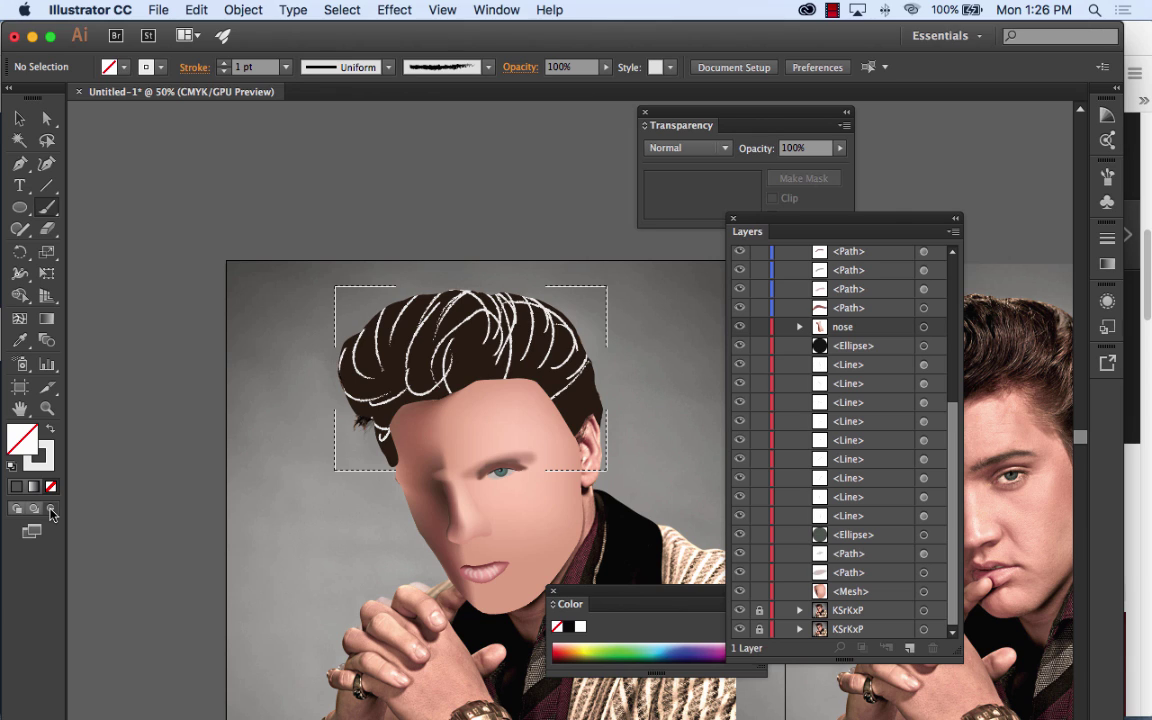
pyautogui.click(22, 120)
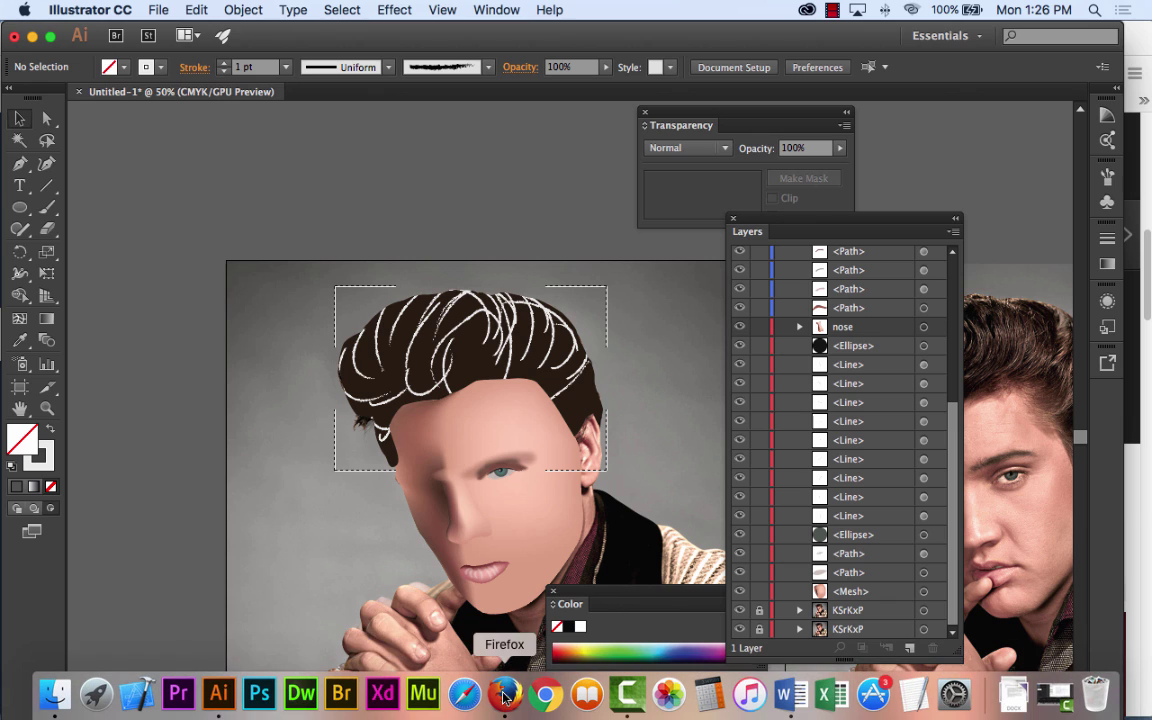
# Step: Switch to Firefox and go to google.com in the tab with the Elvis image results
pyautogui.click(504, 695)
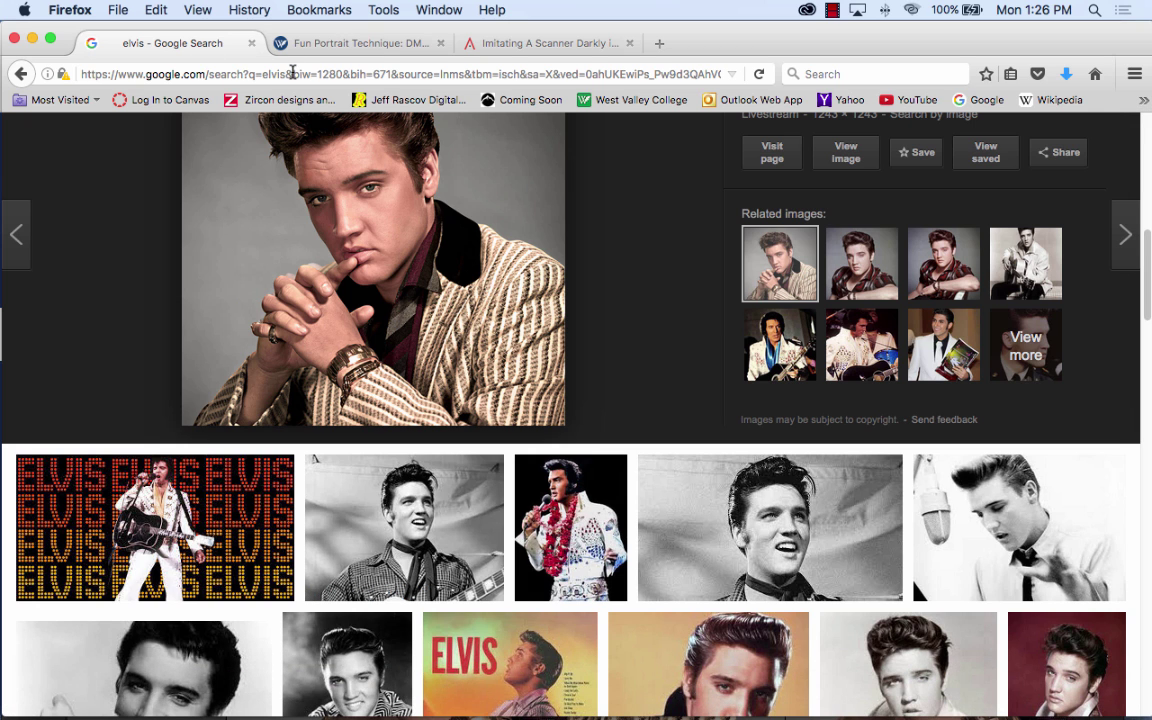
pyautogui.click(290, 73)
pyautogui.write('g')
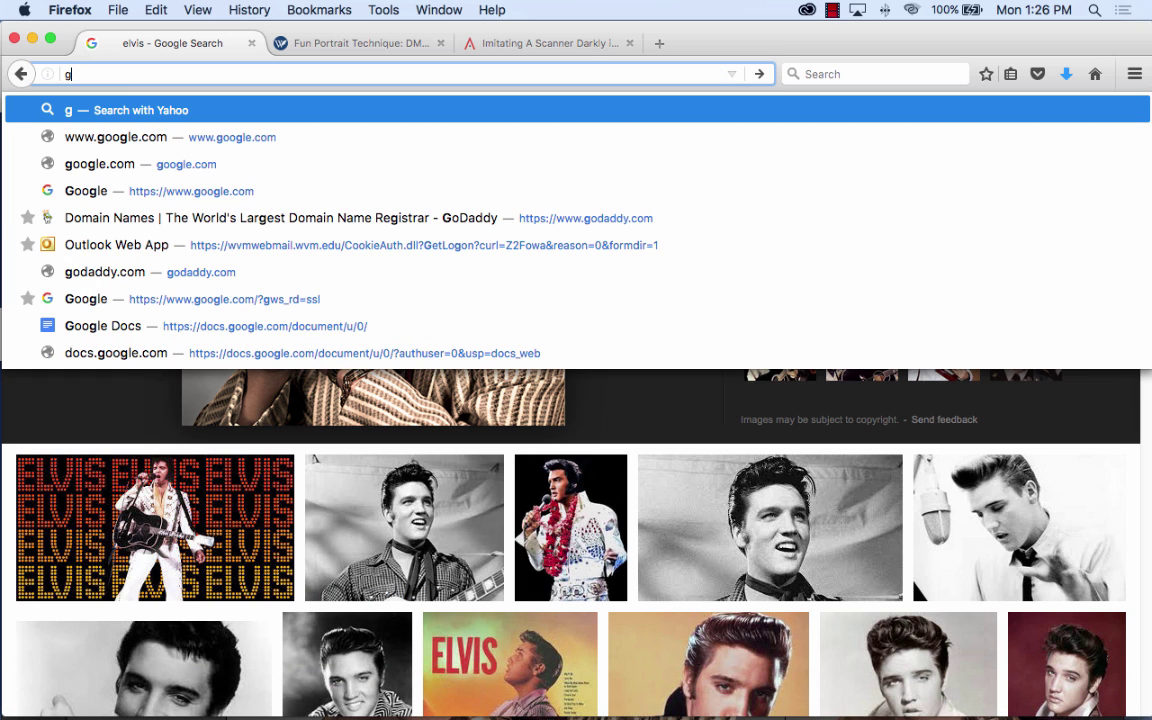
pyautogui.write('google.com/')
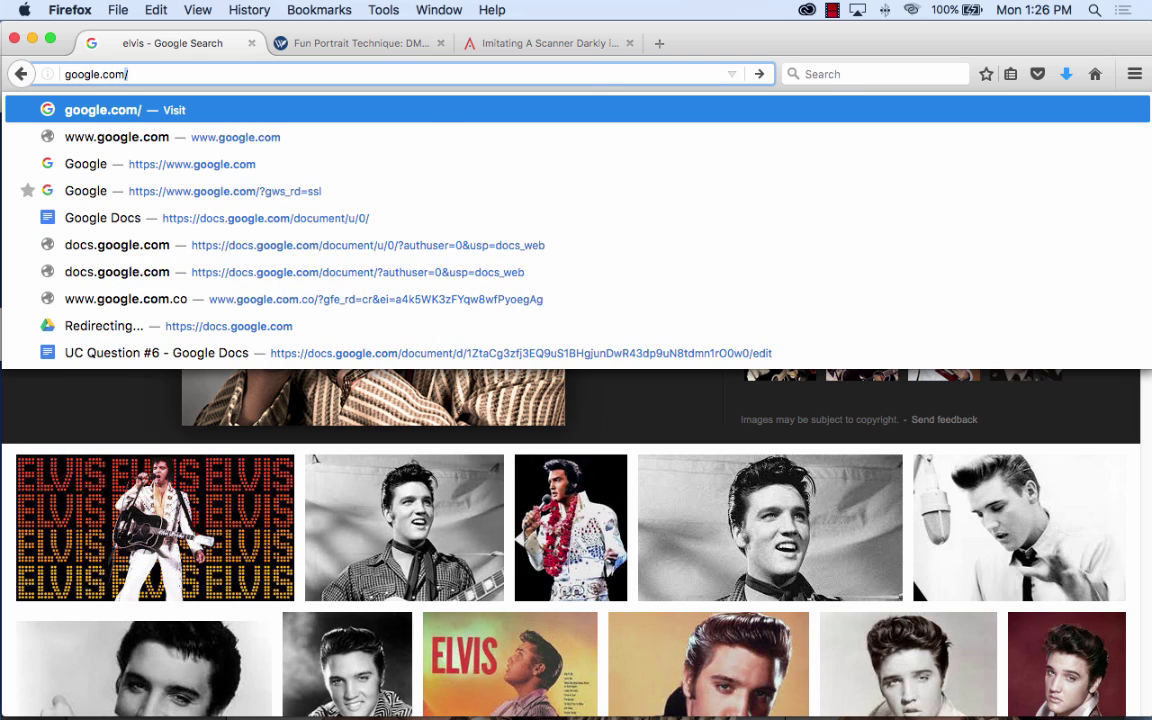
pyautogui.press('Return')
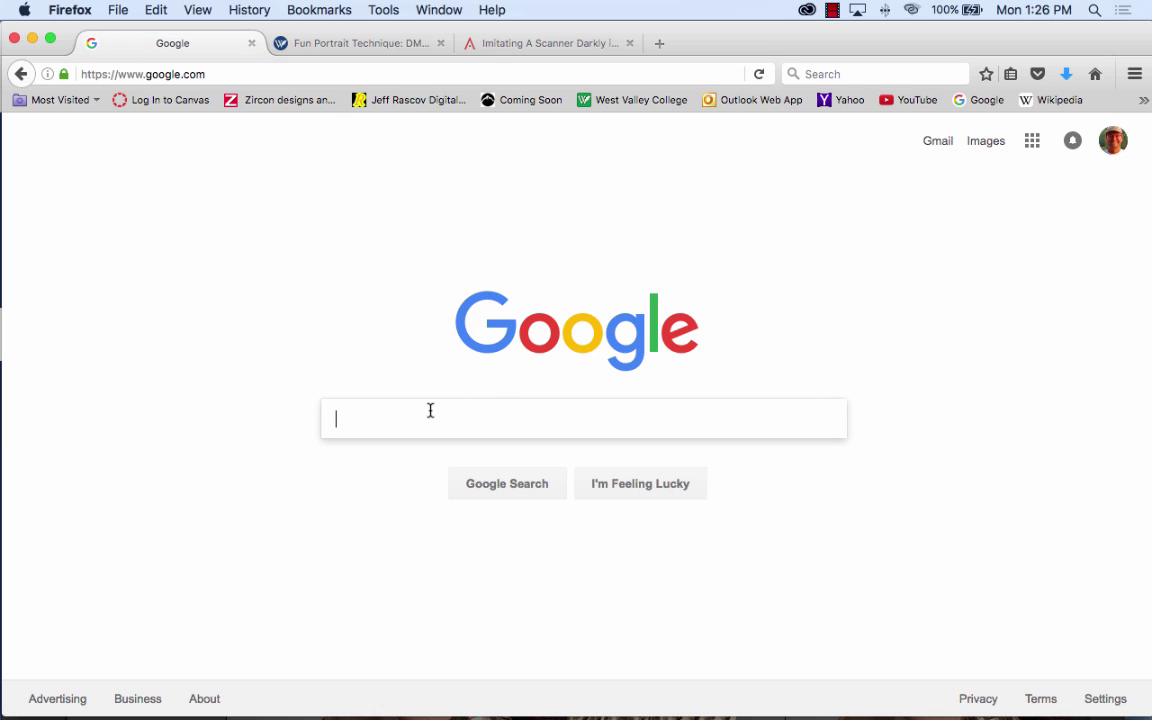
# Step: Search Google for "illustrator hair brush"
pyautogui.write('illustrat')
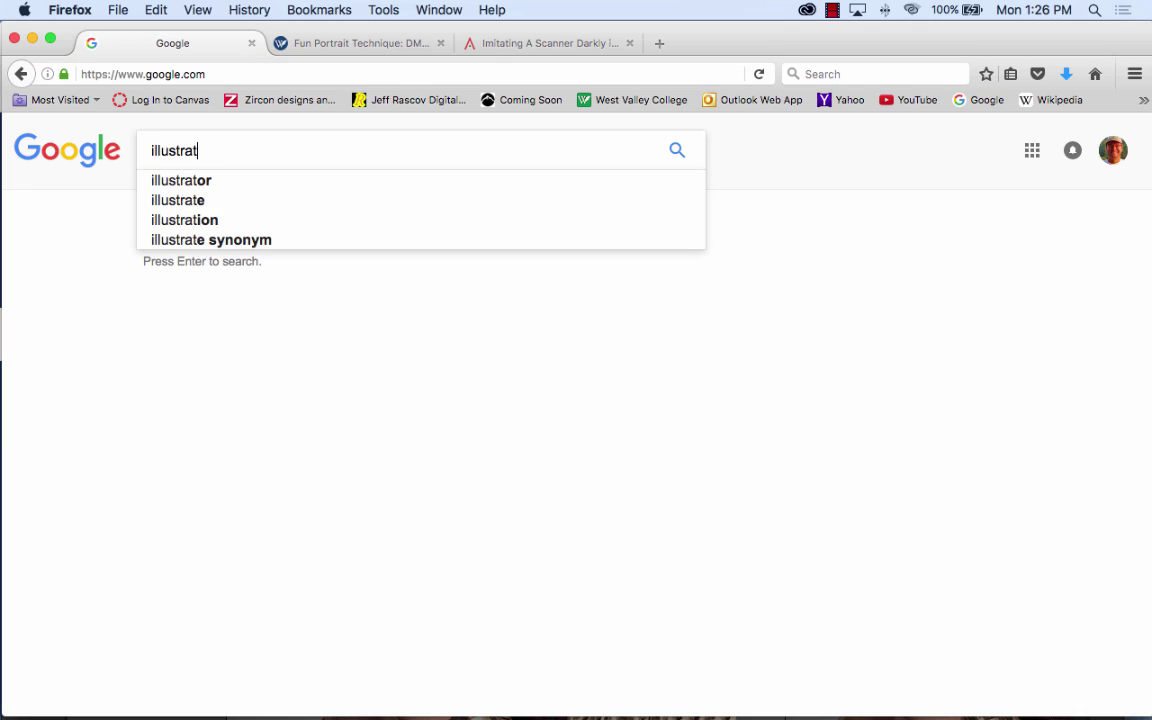
pyautogui.write('or hair')
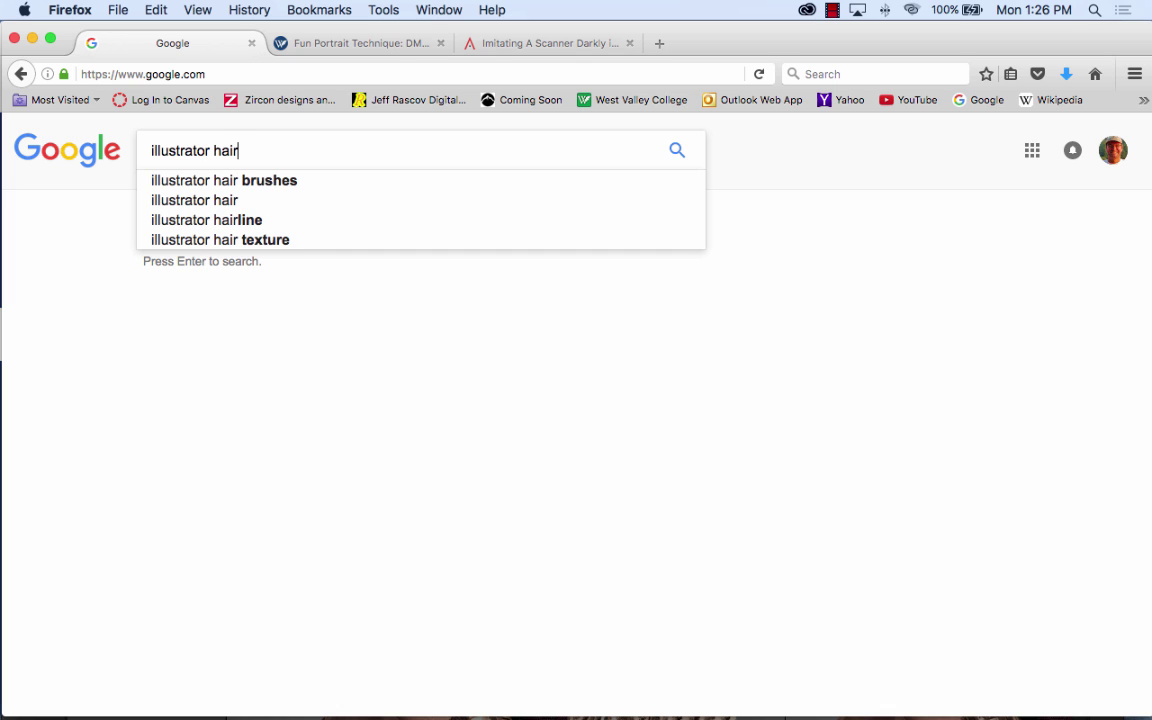
pyautogui.write(' brush')
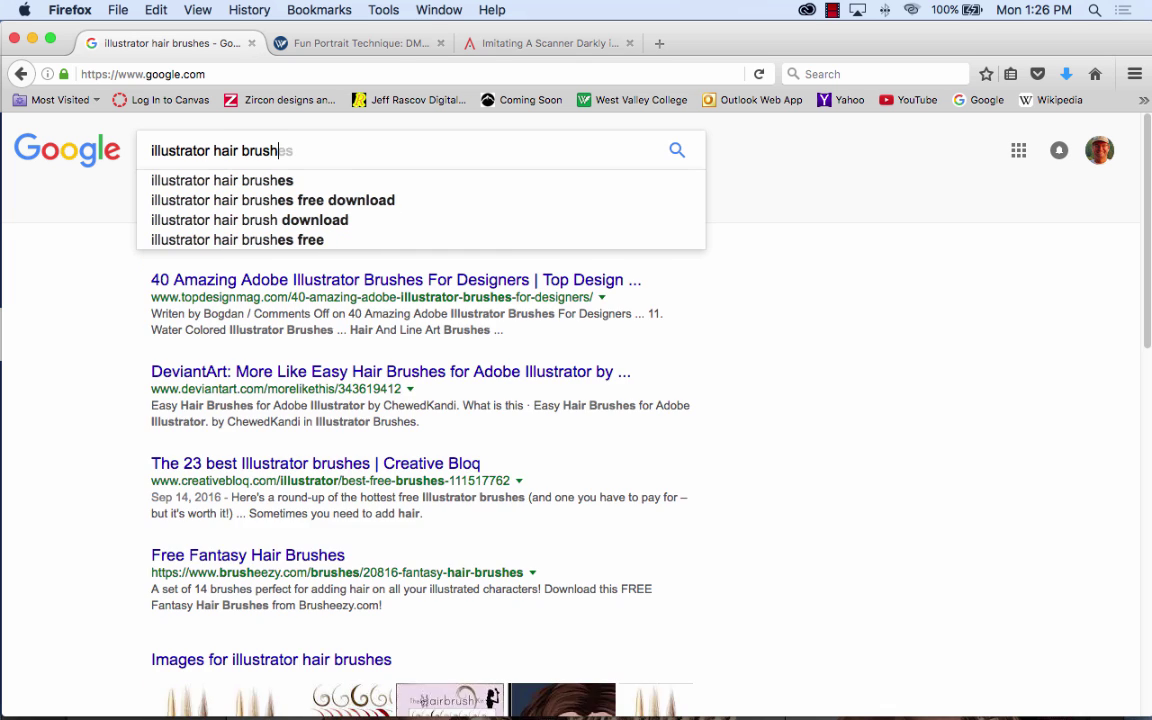
pyautogui.press('Return')
# Step: Open the Top Design Magazine page behind the first brown hair-strand image in the Google results
pyautogui.scroll(-5, 884, 571)
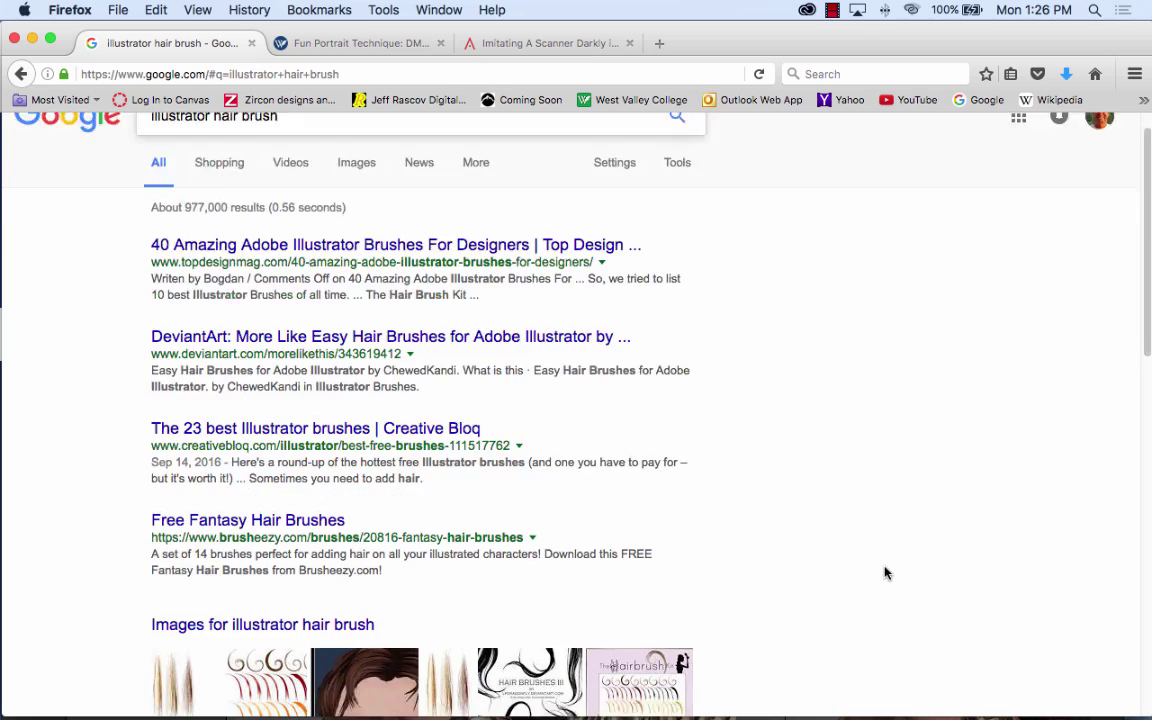
pyautogui.click(170, 388)
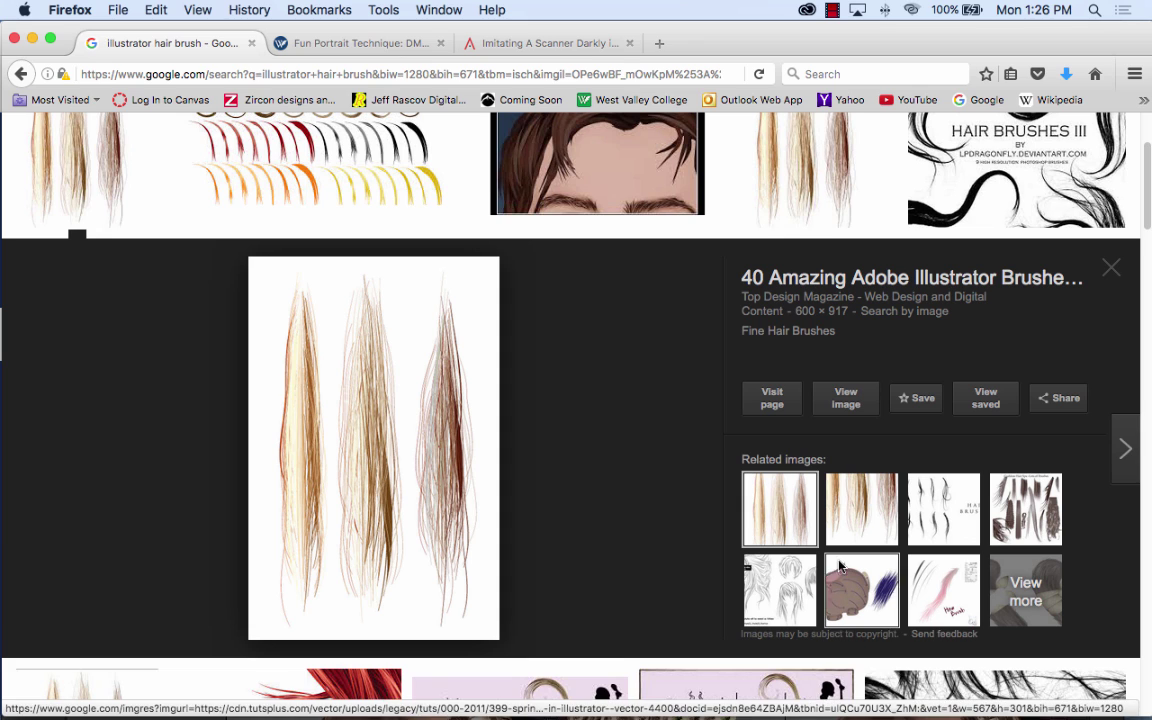
pyautogui.click(772, 398)
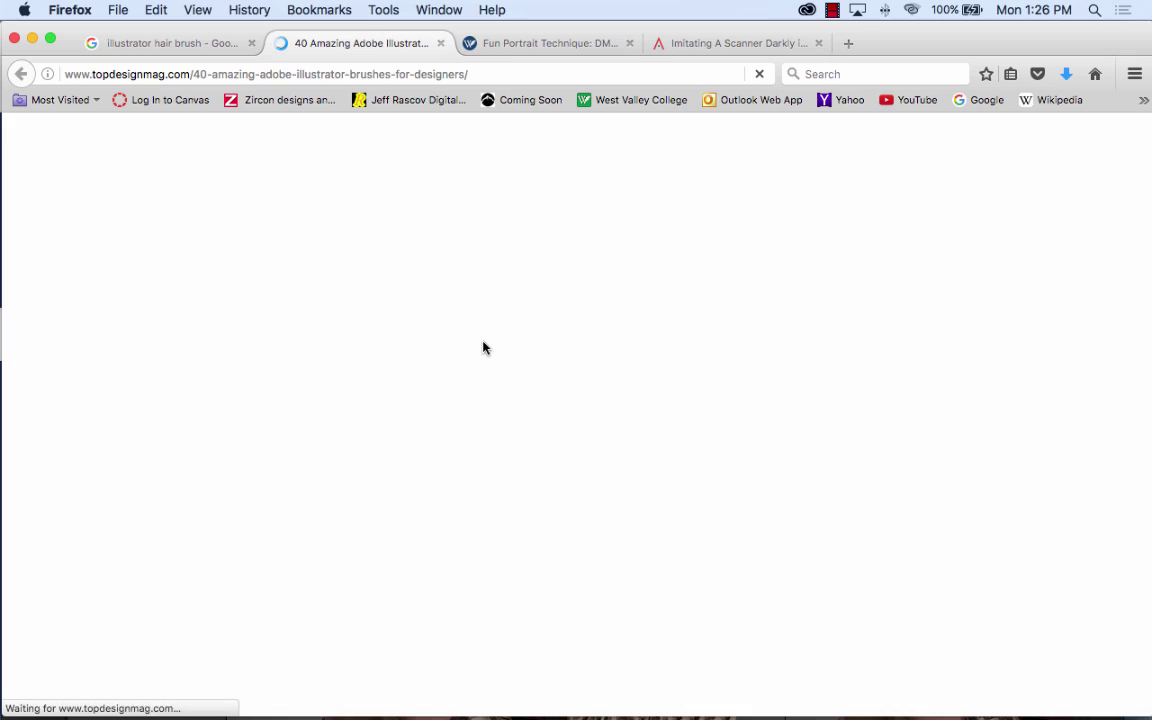
# Step: Find the Fine Hair Brushes entry in the 40 Amazing Adobe Illustrator Brushes article and view its preview image enlarged
pyautogui.scroll(-15, 571, 400)
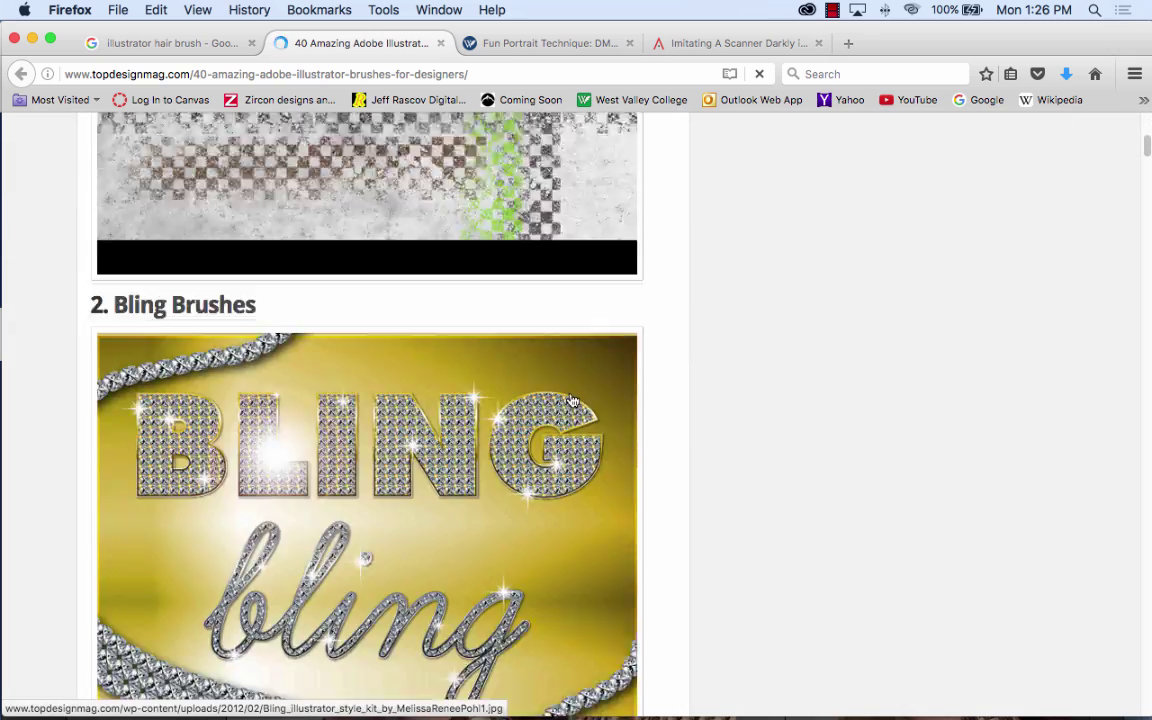
pyautogui.scroll(-20, 572, 401)
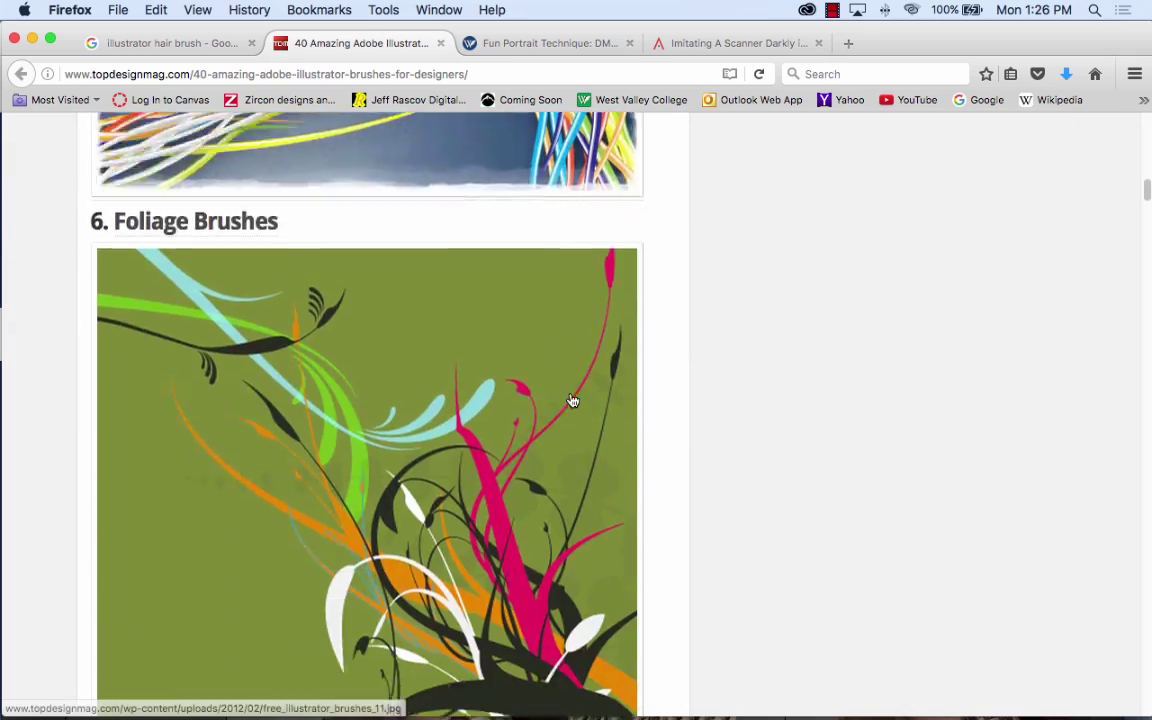
pyautogui.scroll(-20, 572, 401)
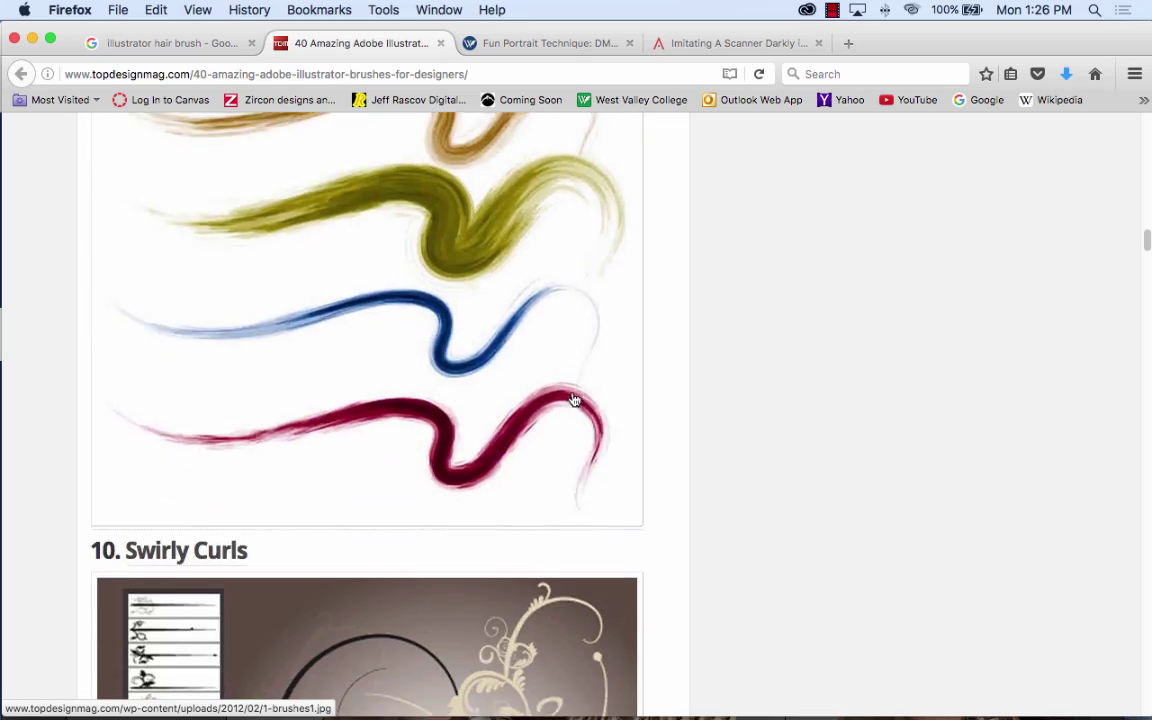
pyautogui.scroll(-20, 574, 401)
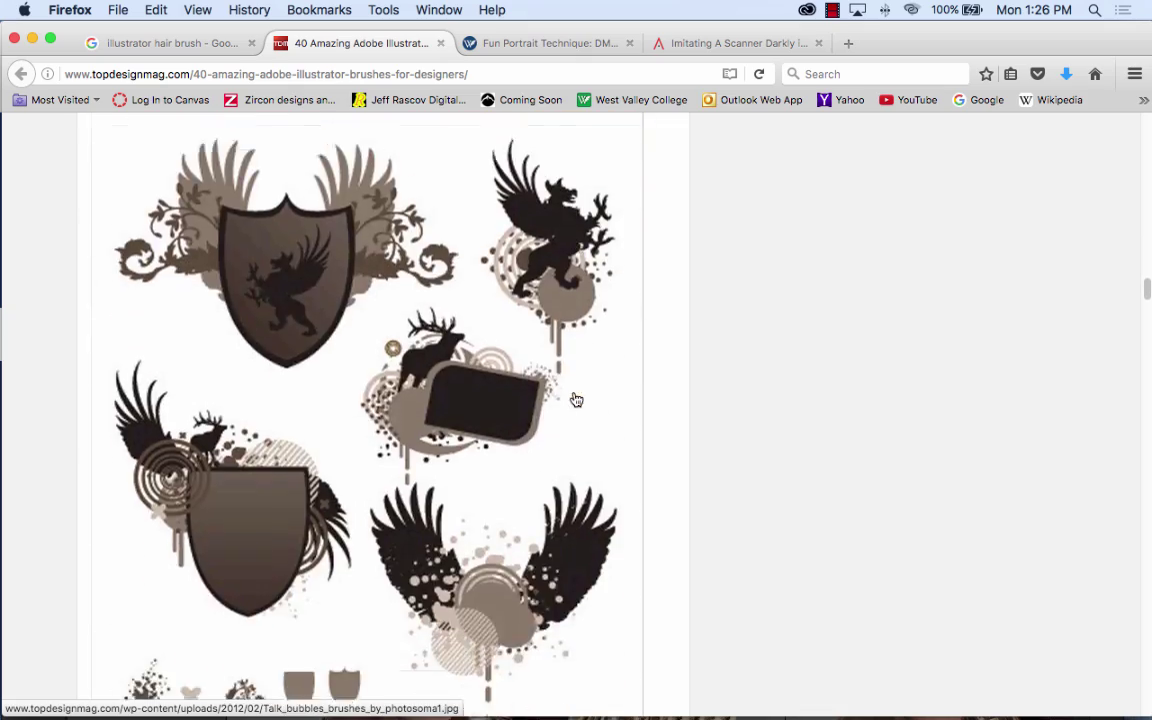
pyautogui.scroll(-20, 576, 400)
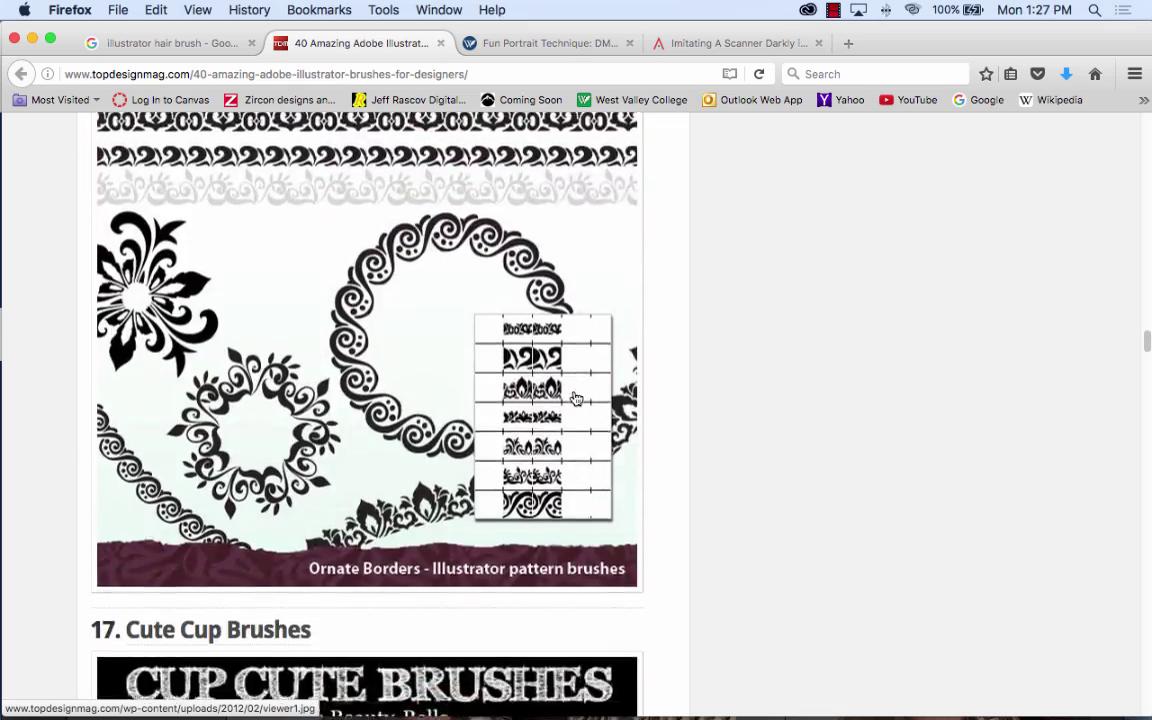
pyautogui.scroll(-20, 576, 399)
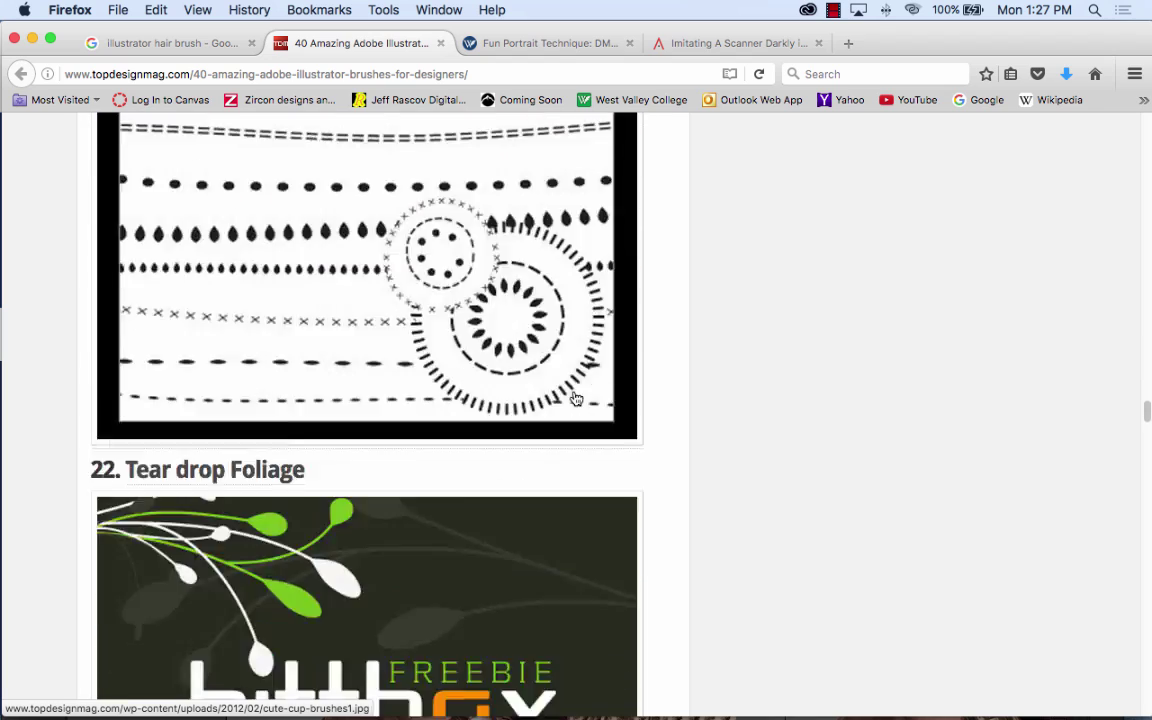
pyautogui.scroll(-15, 576, 399)
pyautogui.click(455, 367)
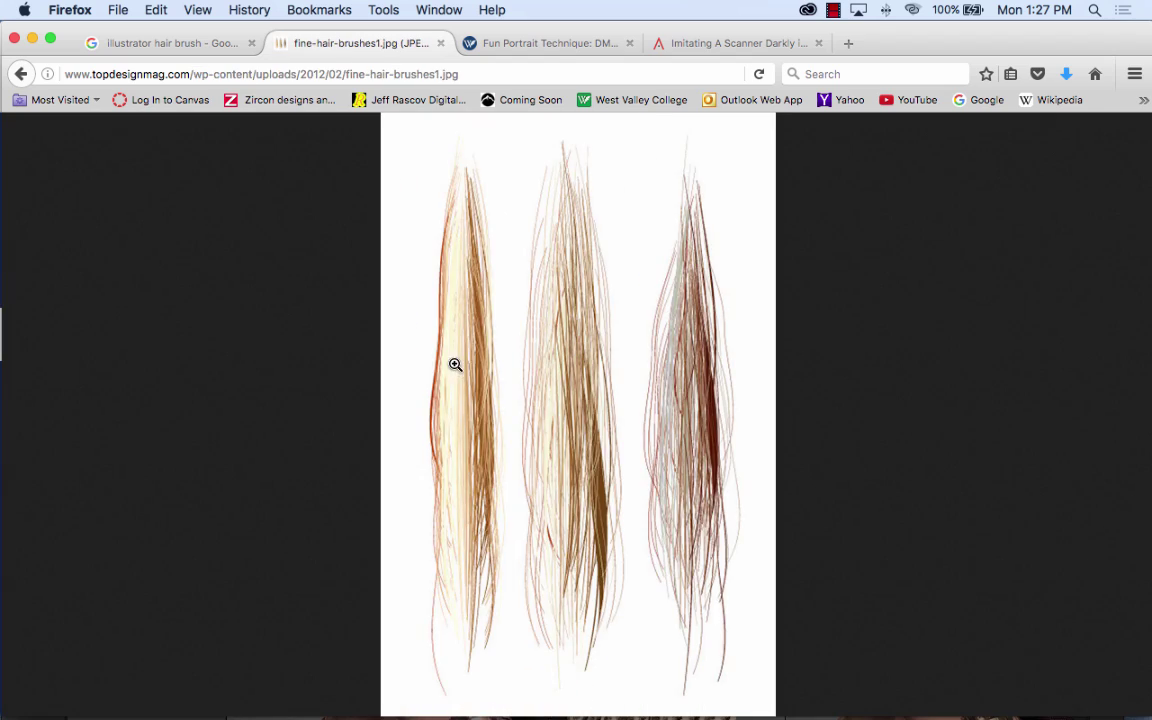
pyautogui.click(543, 368)
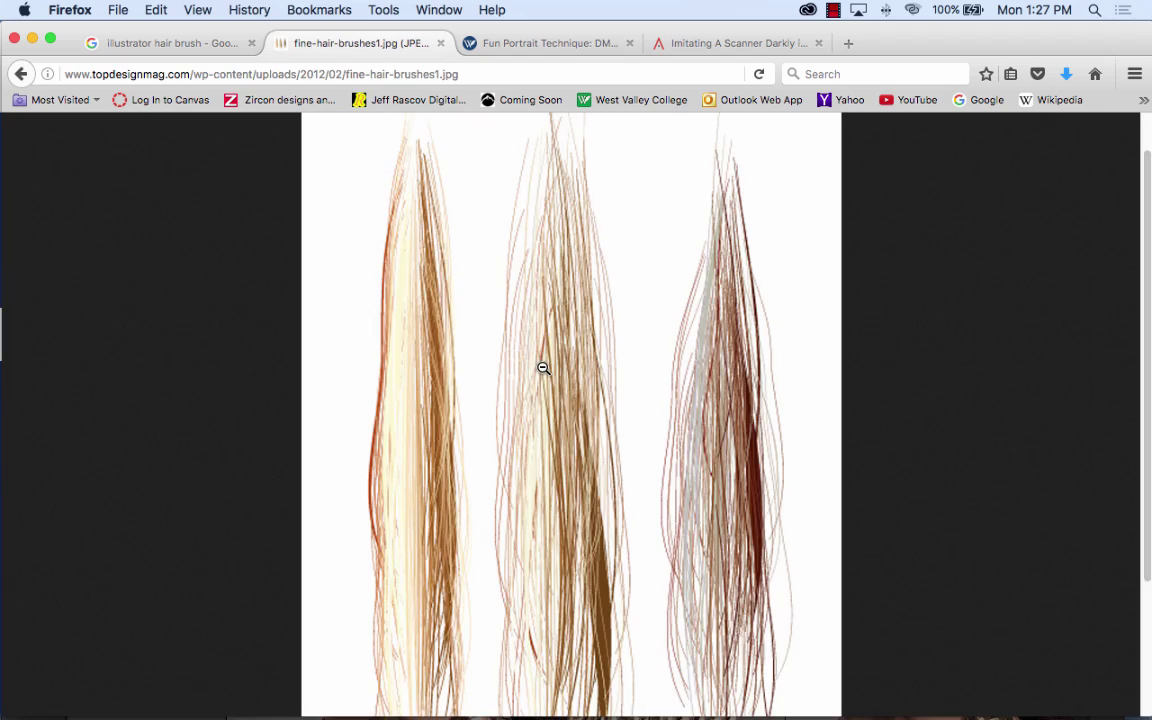
# Step: Return to the article, reduce the page zoom and look over the Fine Hair Brushes entry and the brush sets below it
pyautogui.click(18, 74)
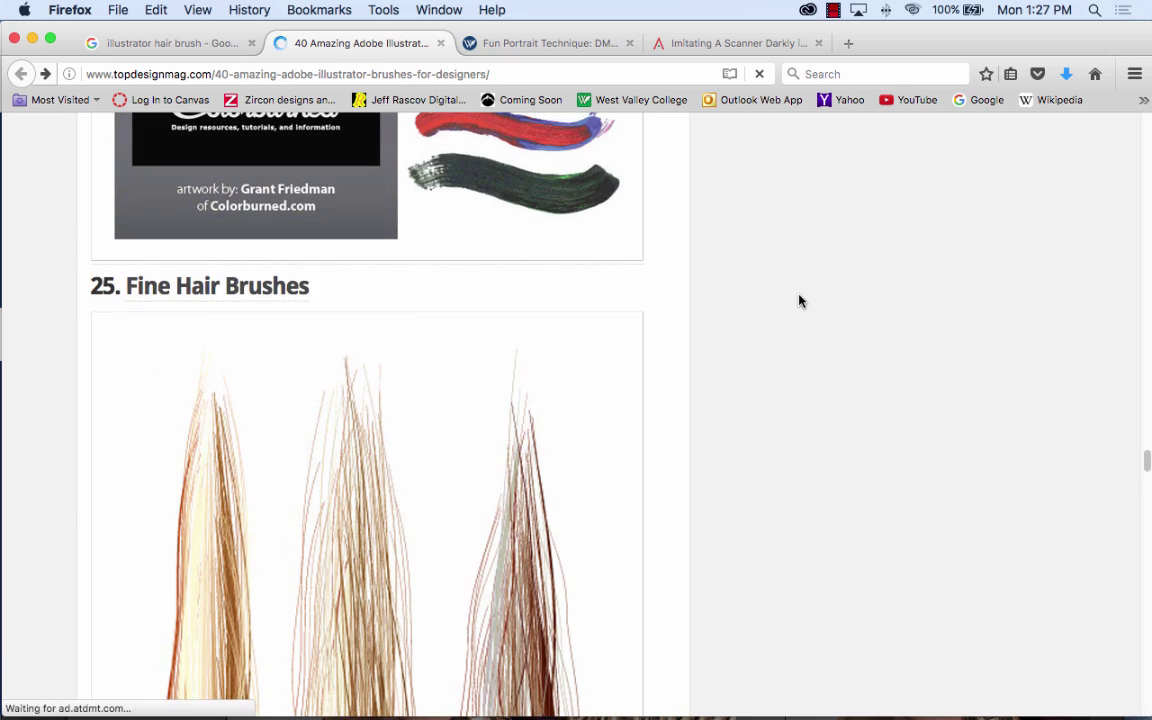
pyautogui.scroll(-5, 799, 300)
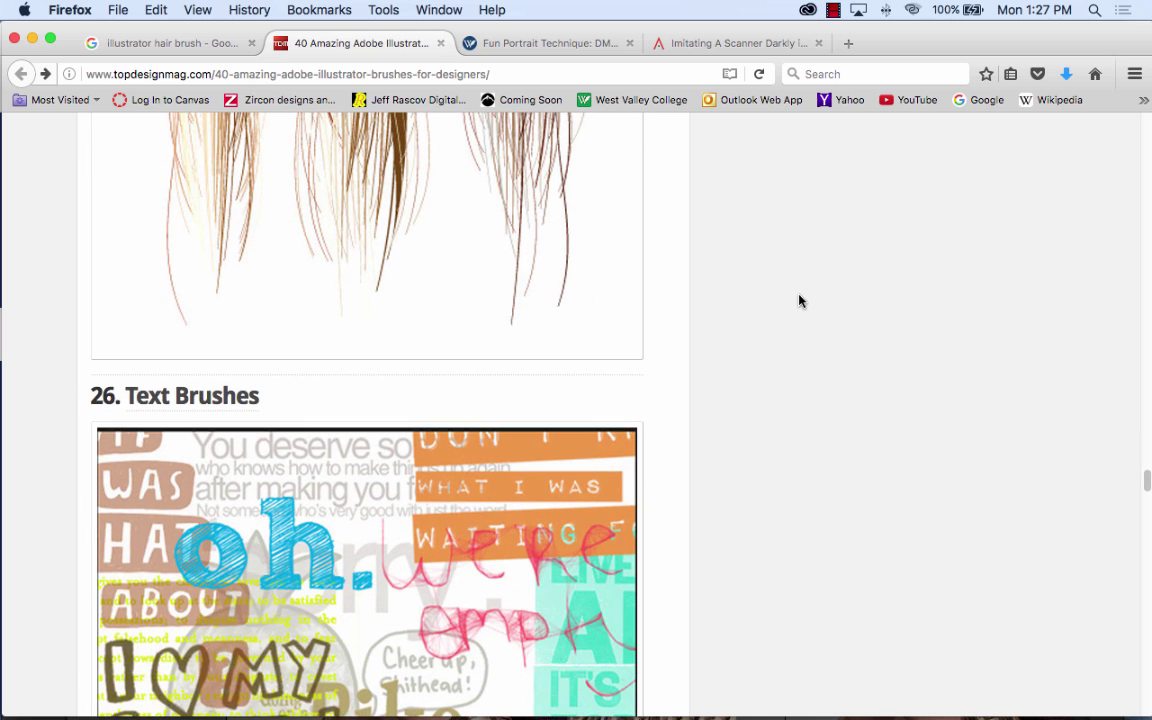
pyautogui.scroll(5, 799, 300)
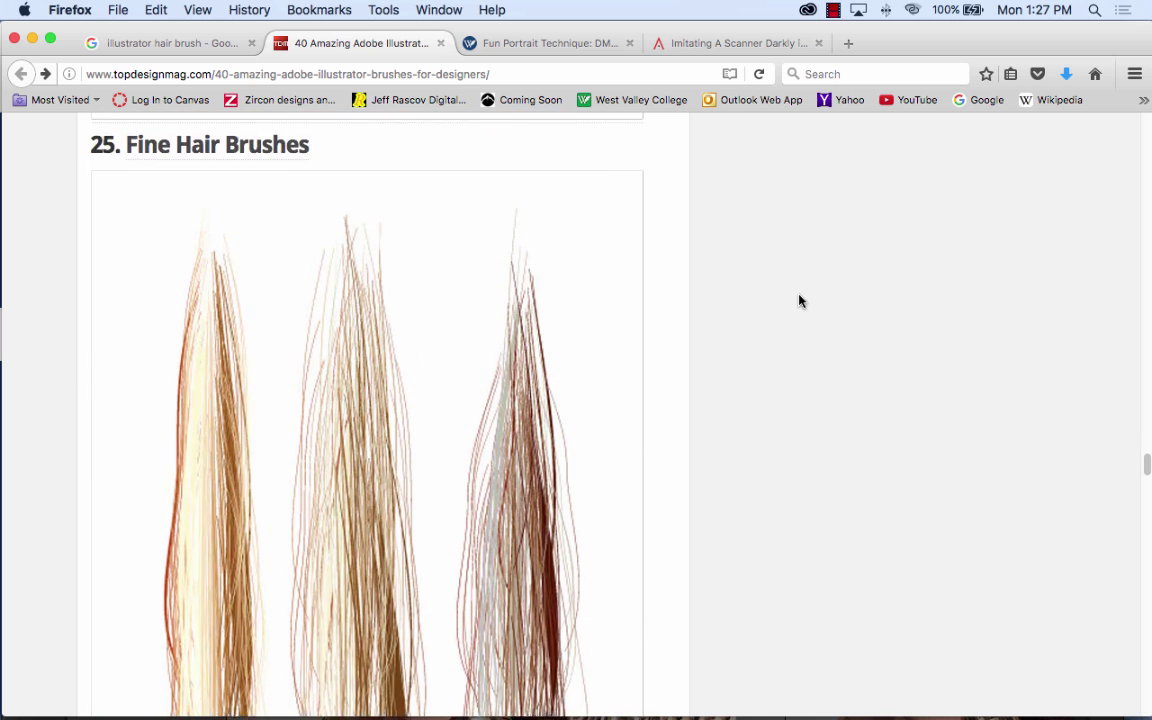
pyautogui.press('super+minus')
pyautogui.press('super+minus')
pyautogui.press('super+minus')
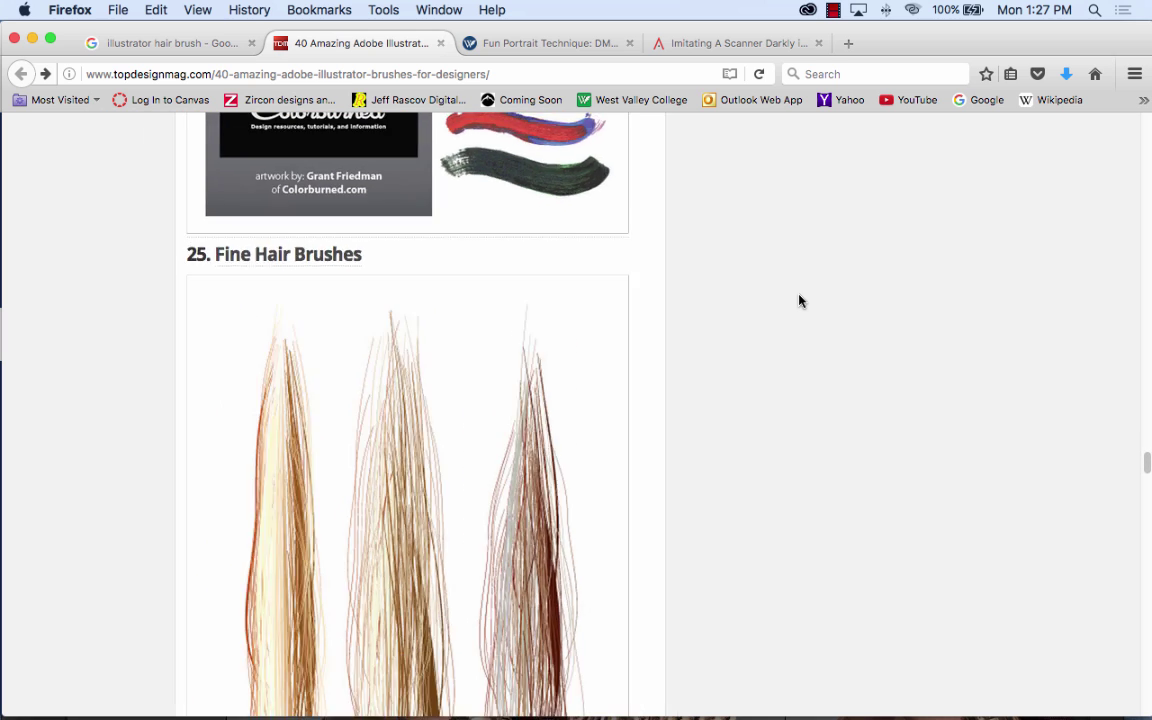
pyautogui.press('super+plus')
pyautogui.scroll(-15, 476, 391)
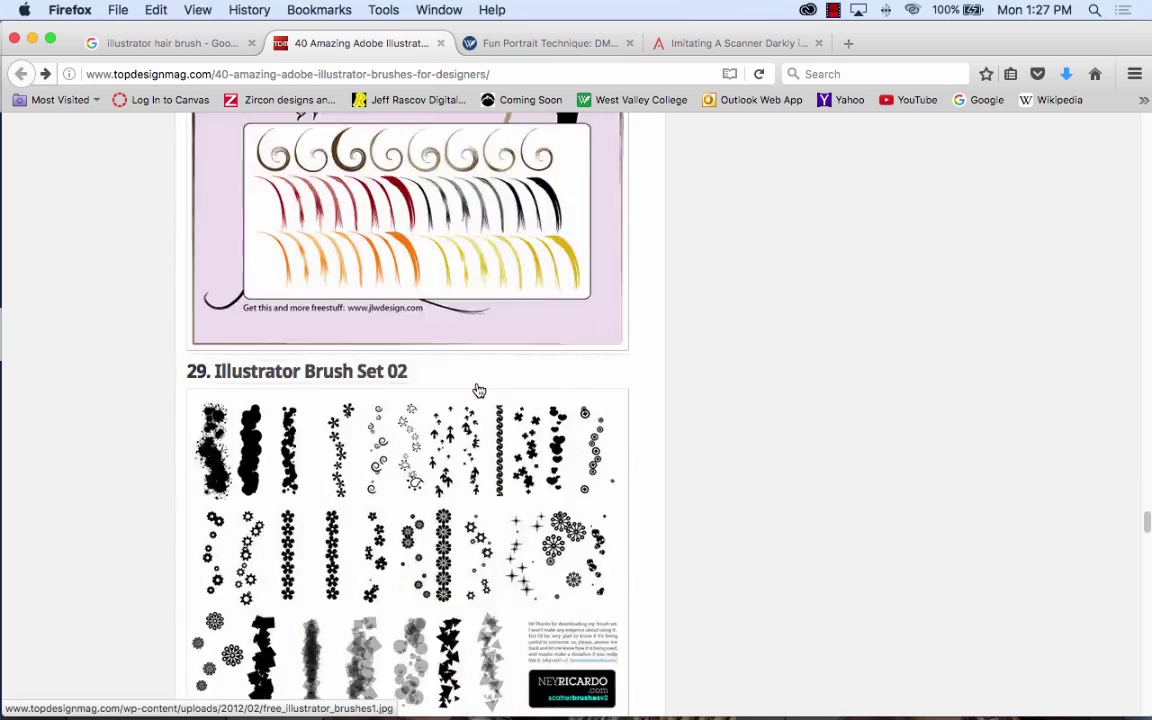
pyautogui.scroll(-5, 479, 391)
pyautogui.scroll(20, 477, 385)
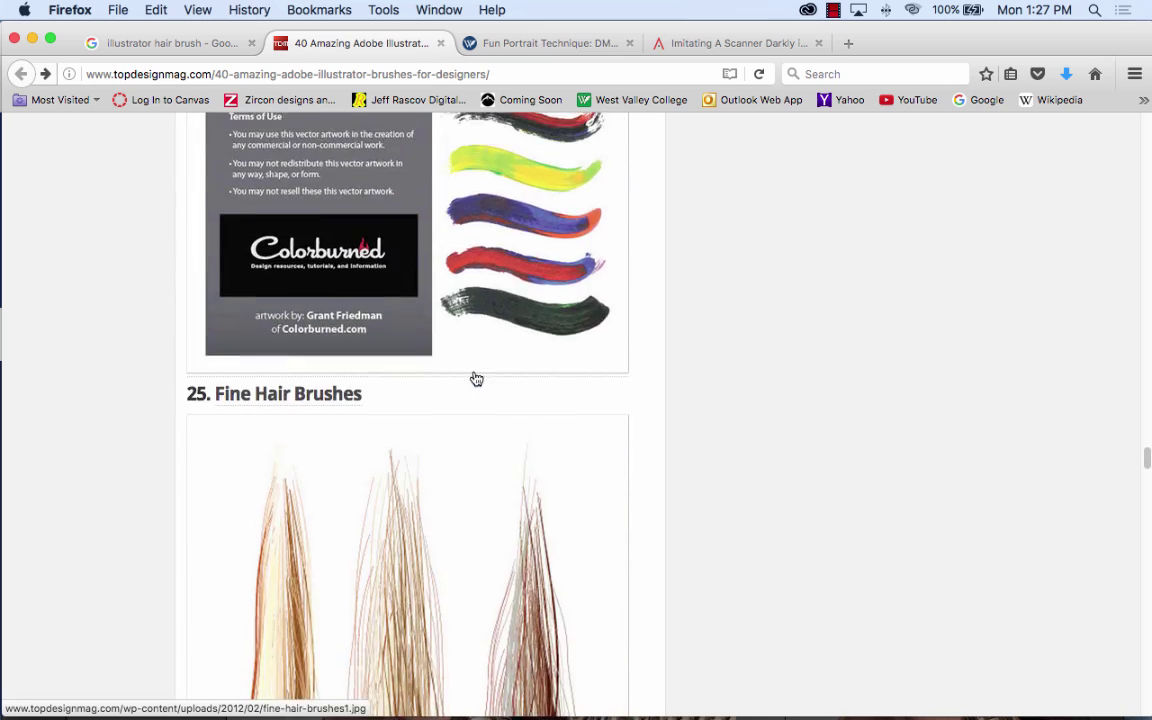
# Step: Open the source page linked from the article's Fine Hair Brushes heading
pyautogui.scroll(1, 476, 378)
pyautogui.click(476, 378)
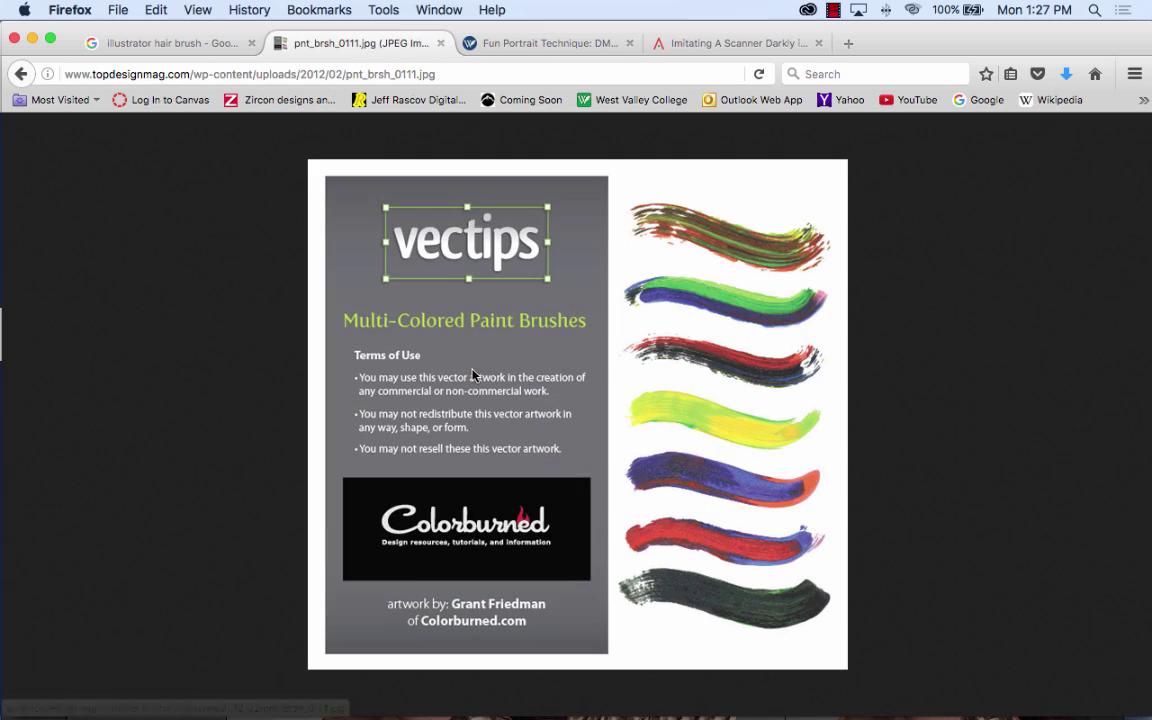
pyautogui.click(22, 74)
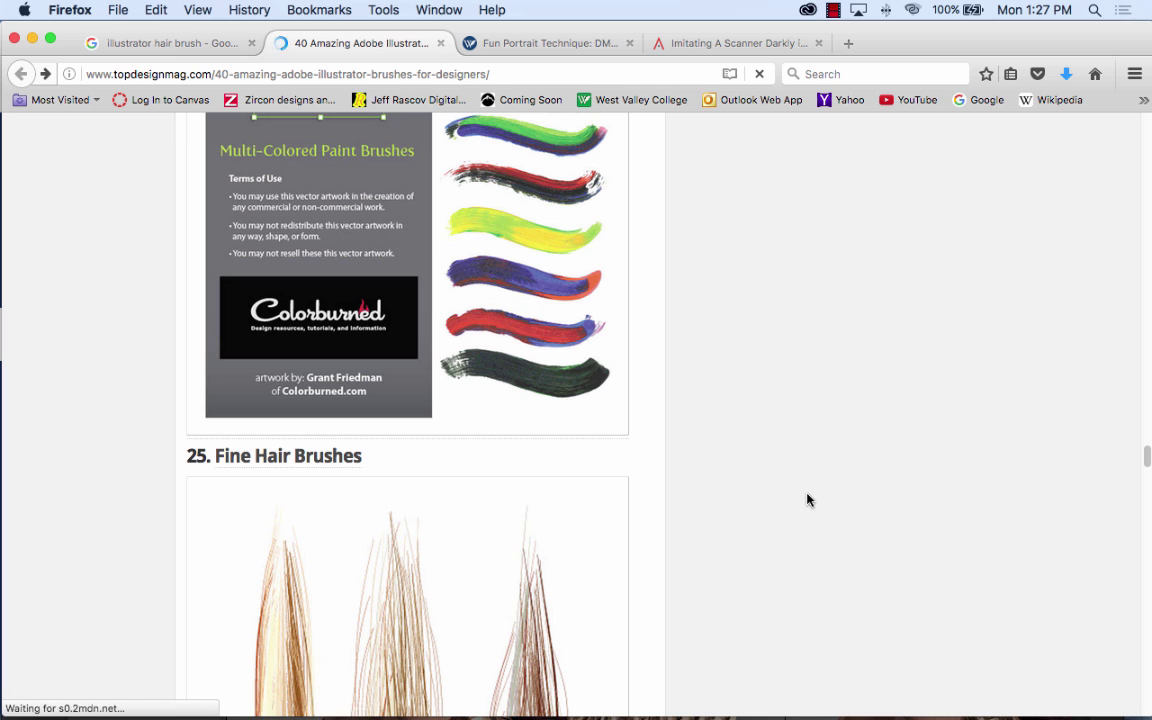
pyautogui.click(330, 462)
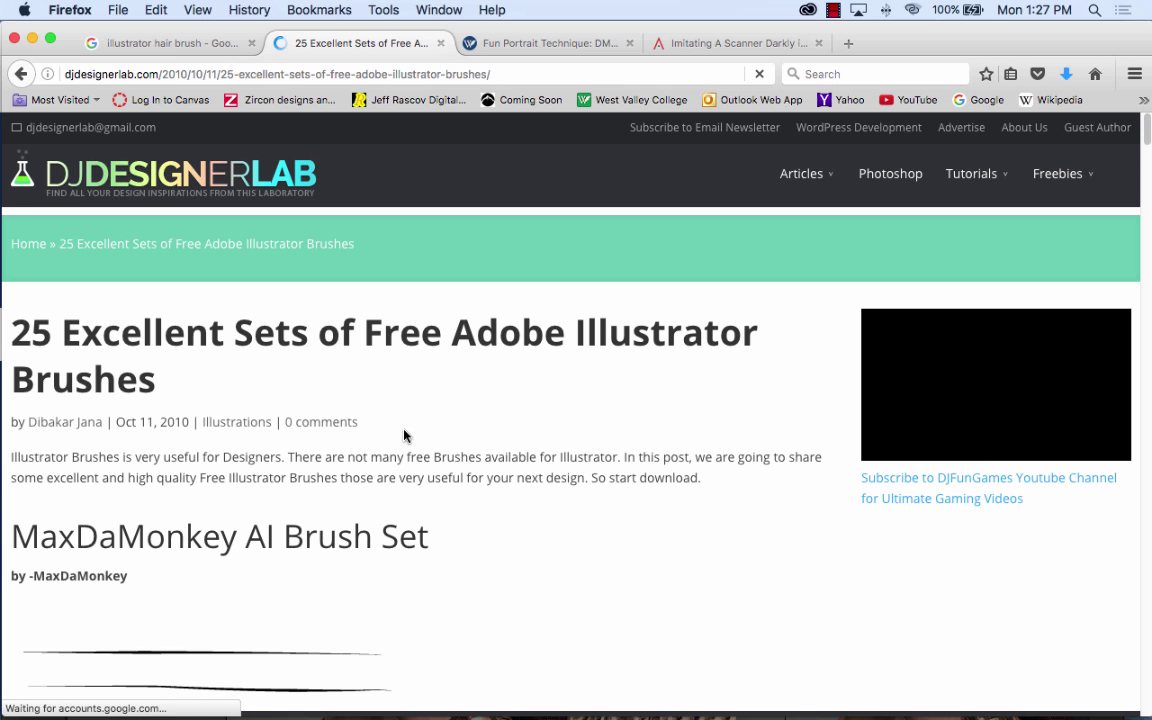
# Step: Find the Fine Hairbrush set in the DJ Designer Lab article, dismissing the newsletter pop-up, and open its download page
pyautogui.scroll(-5, 404, 437)
pyautogui.scroll(-20, 405, 436)
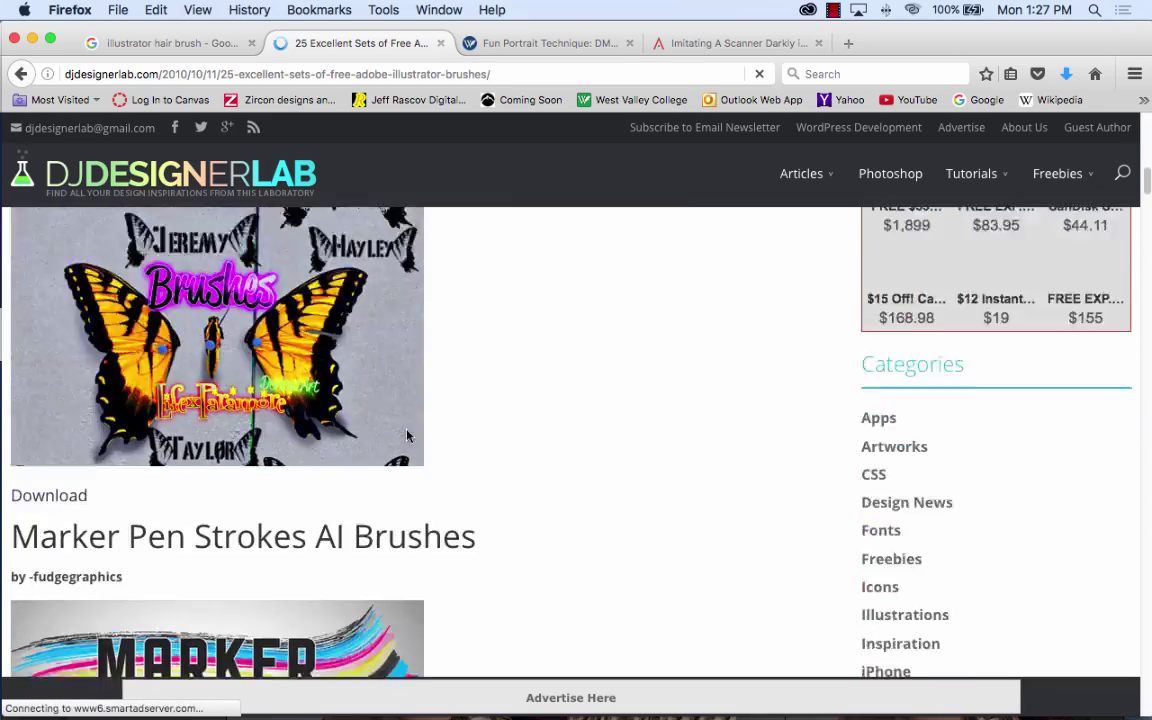
pyautogui.scroll(-20, 408, 436)
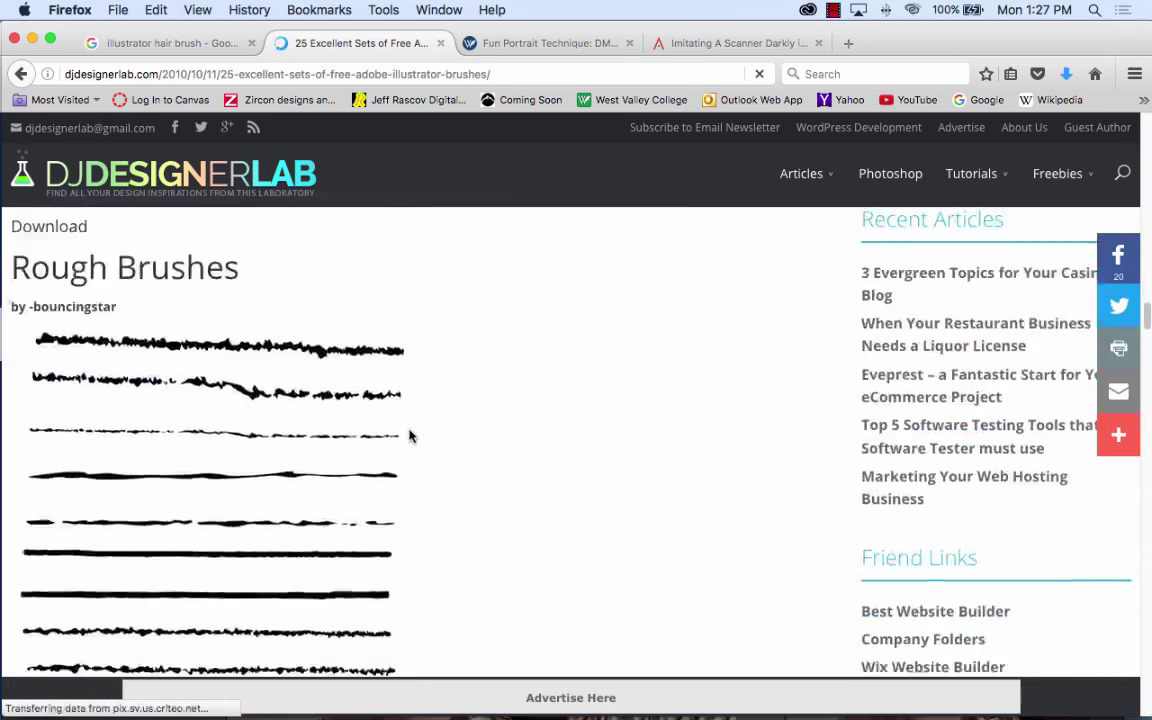
pyautogui.scroll(-15, 409, 436)
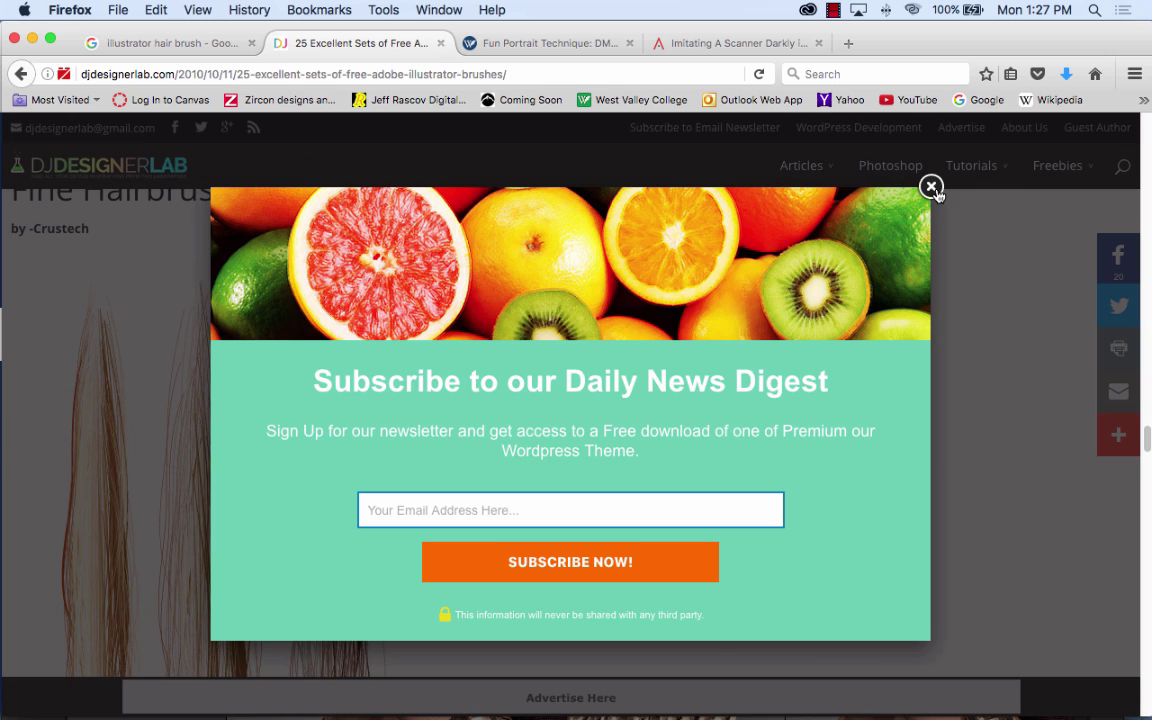
pyautogui.click(932, 188)
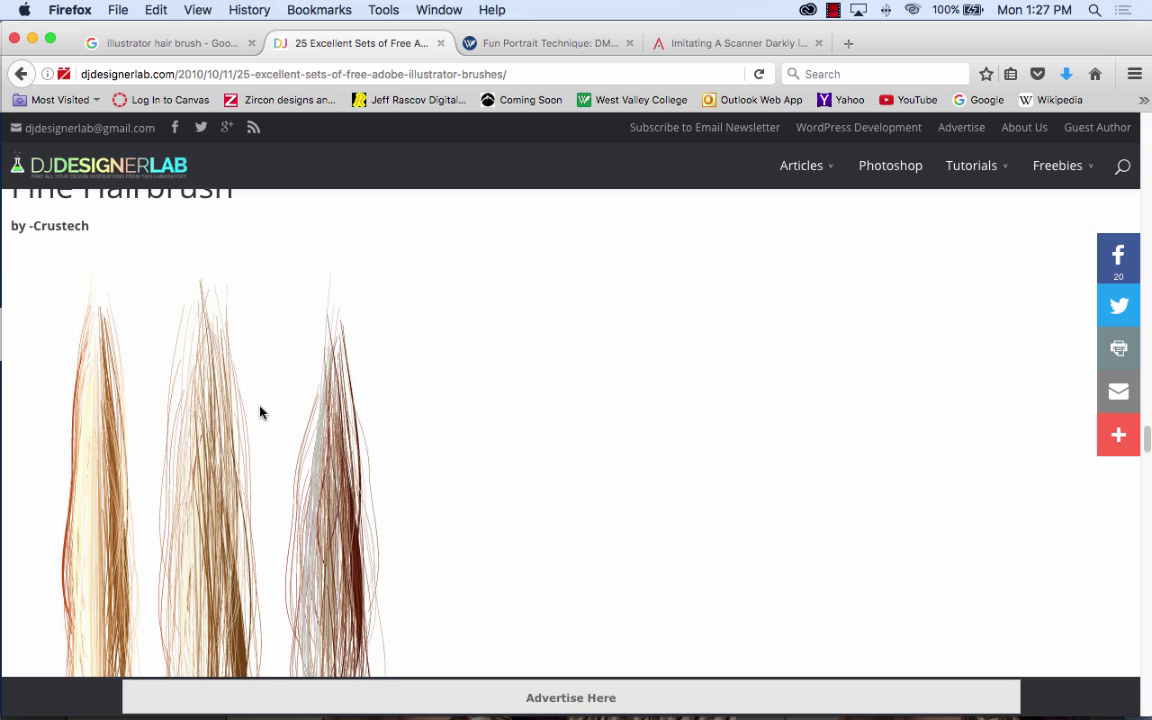
pyautogui.scroll(1, 260, 411)
pyautogui.scroll(-5, 260, 411)
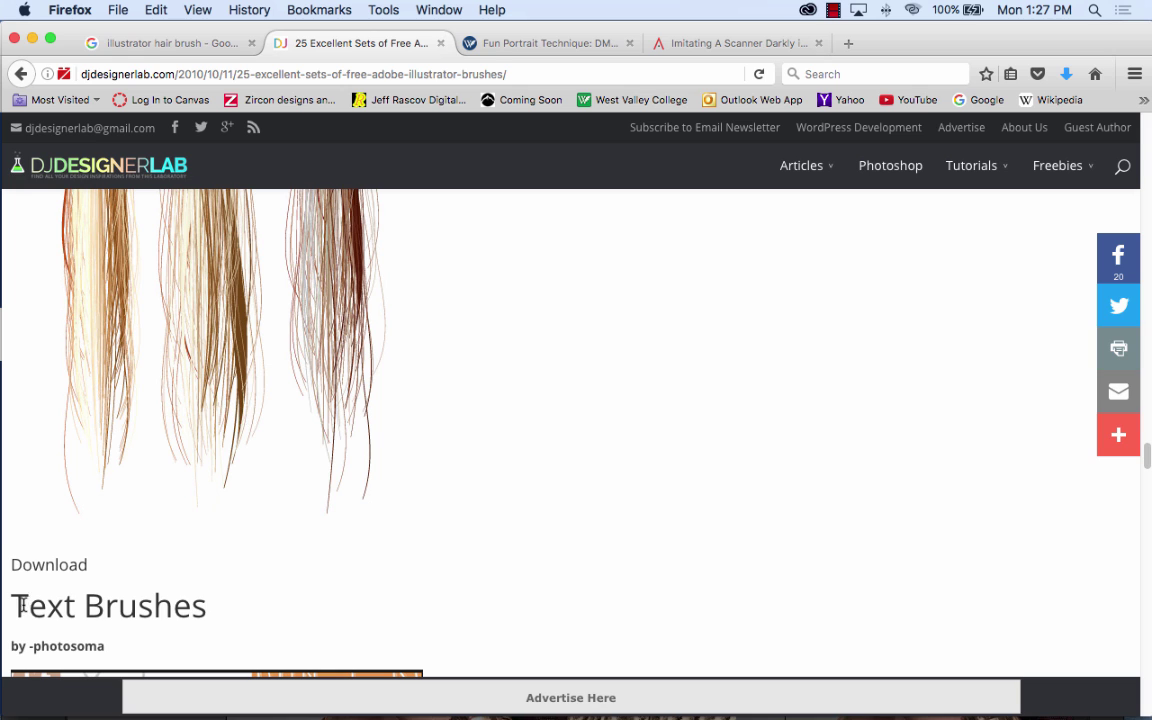
pyautogui.click(76, 572)
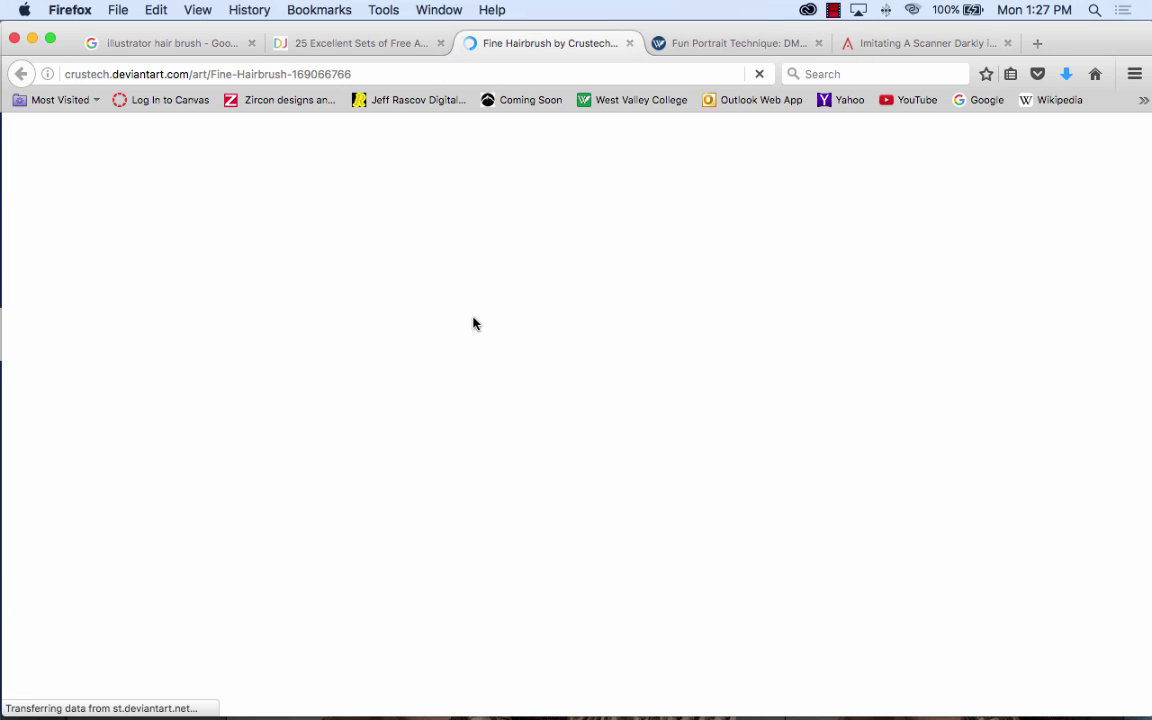
# Step: Examine the Fine Hairbrush page on DeviantArt, including its preview, usage instructions and download option
pyautogui.scroll(-6, 667, 379)
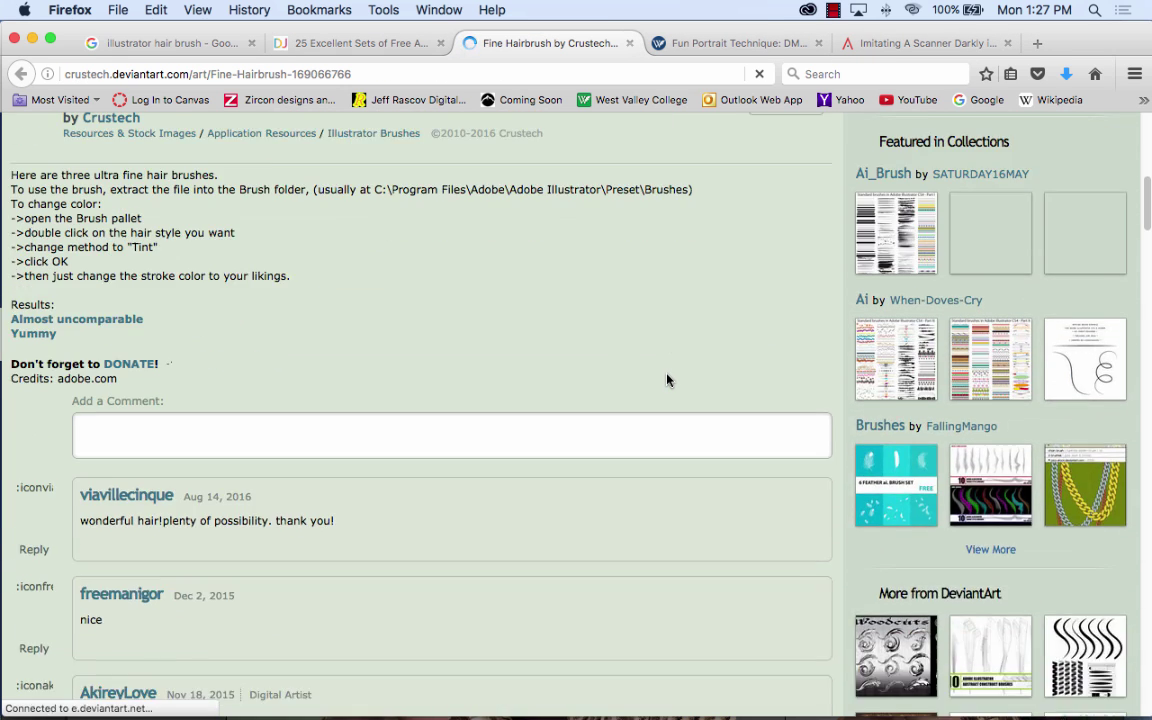
pyautogui.scroll(2, 667, 379)
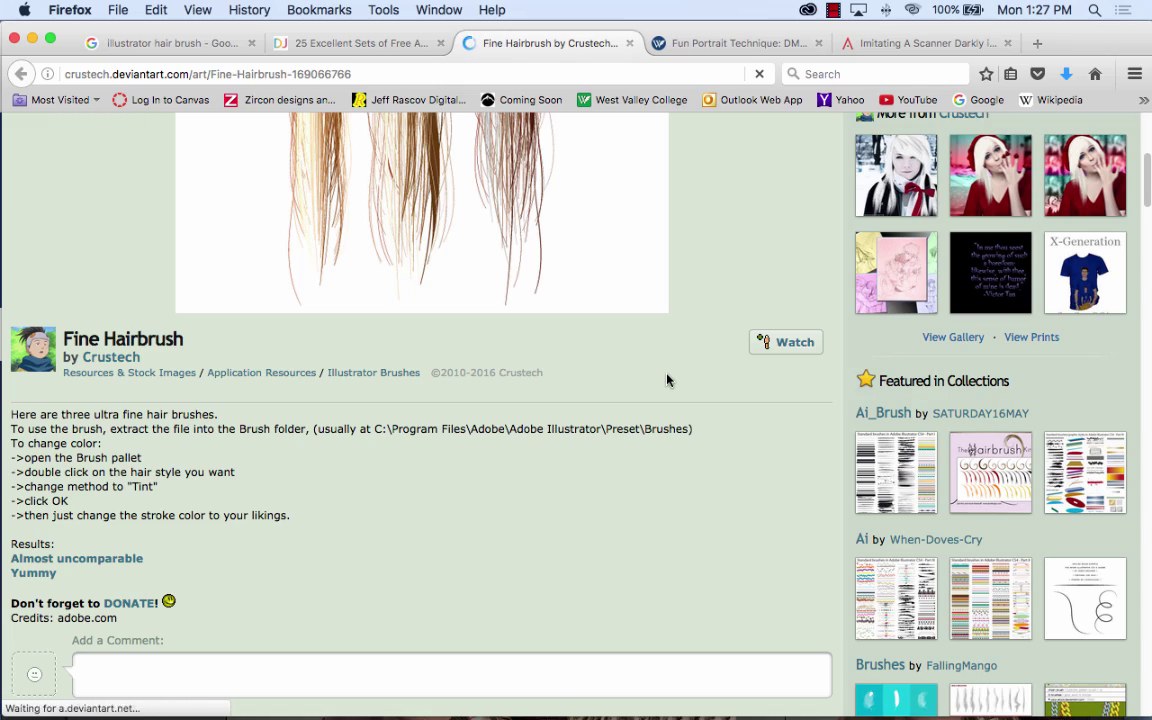
pyautogui.scroll(5, 668, 380)
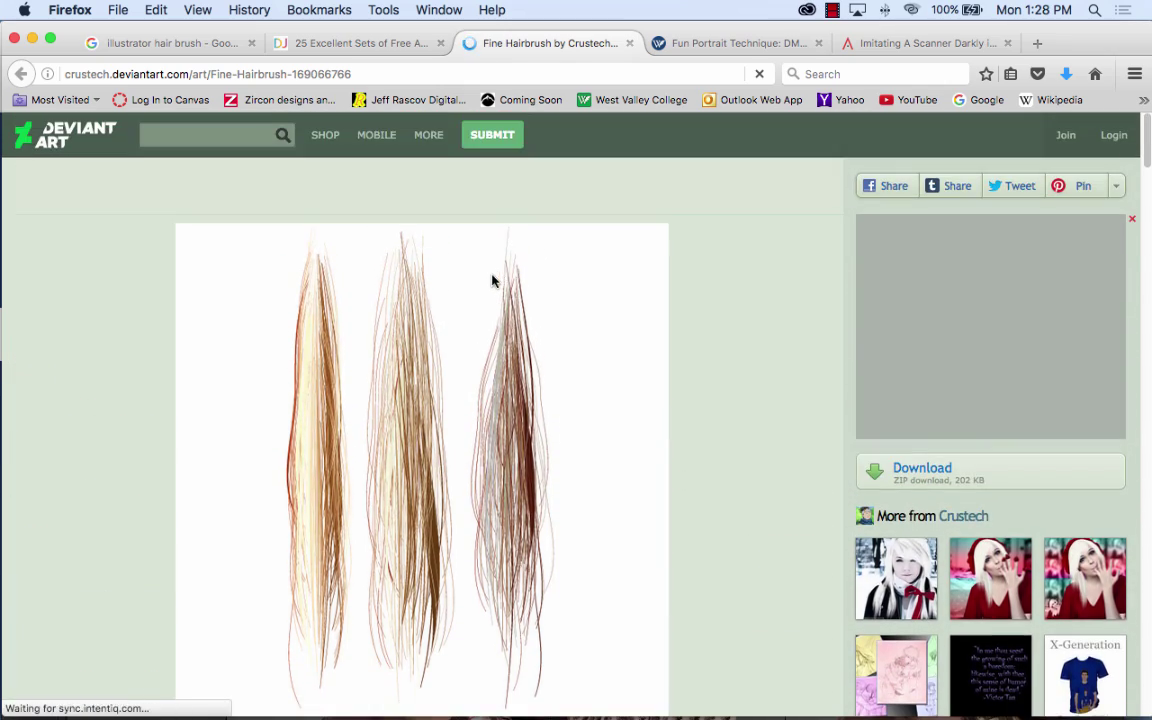
pyautogui.scroll(-10, 497, 280)
pyautogui.scroll(3, 497, 289)
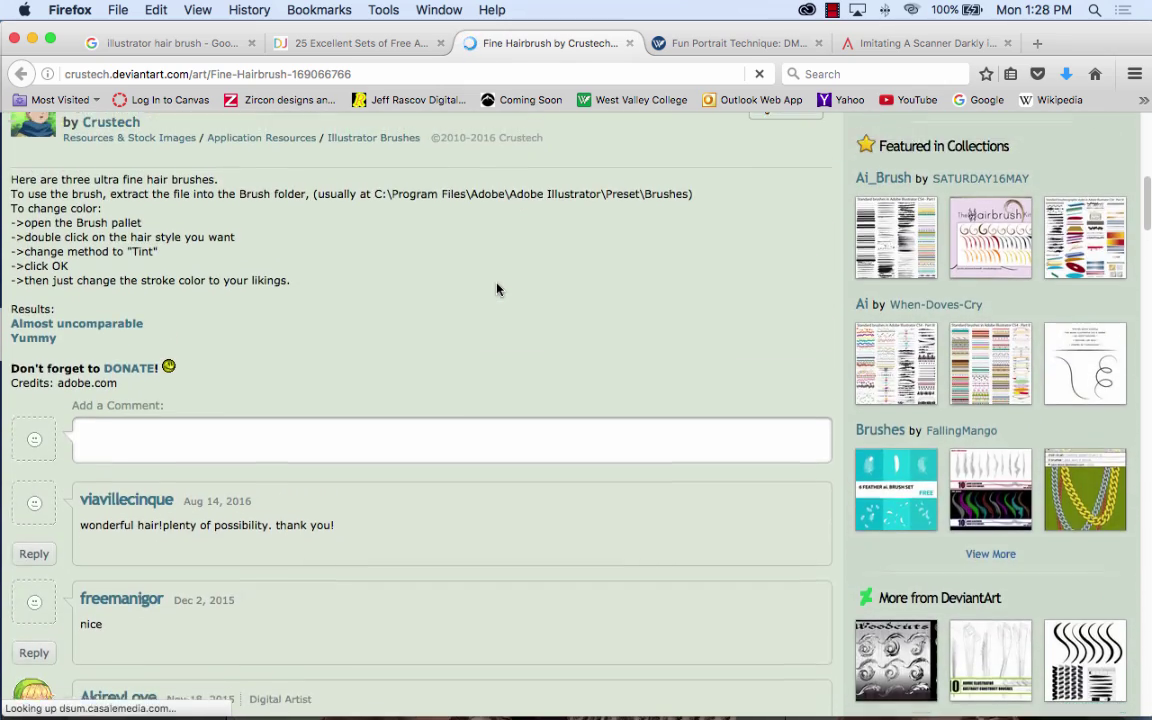
pyautogui.scroll(5, 497, 289)
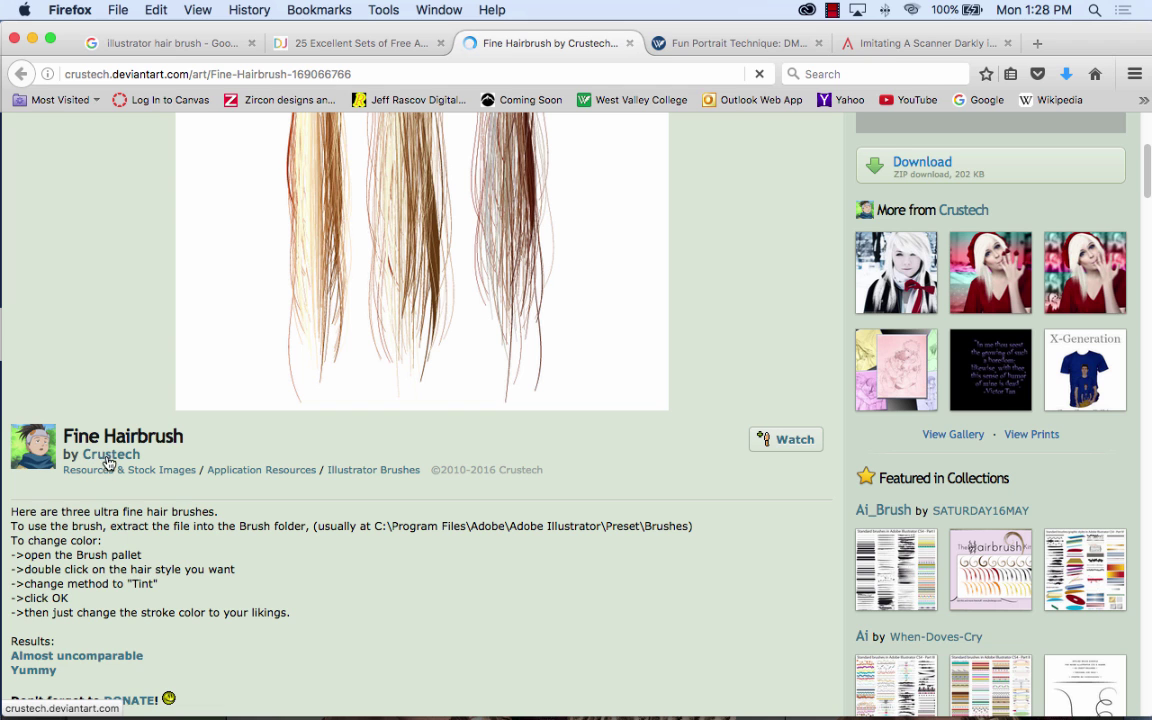
pyautogui.scroll(5, 424, 457)
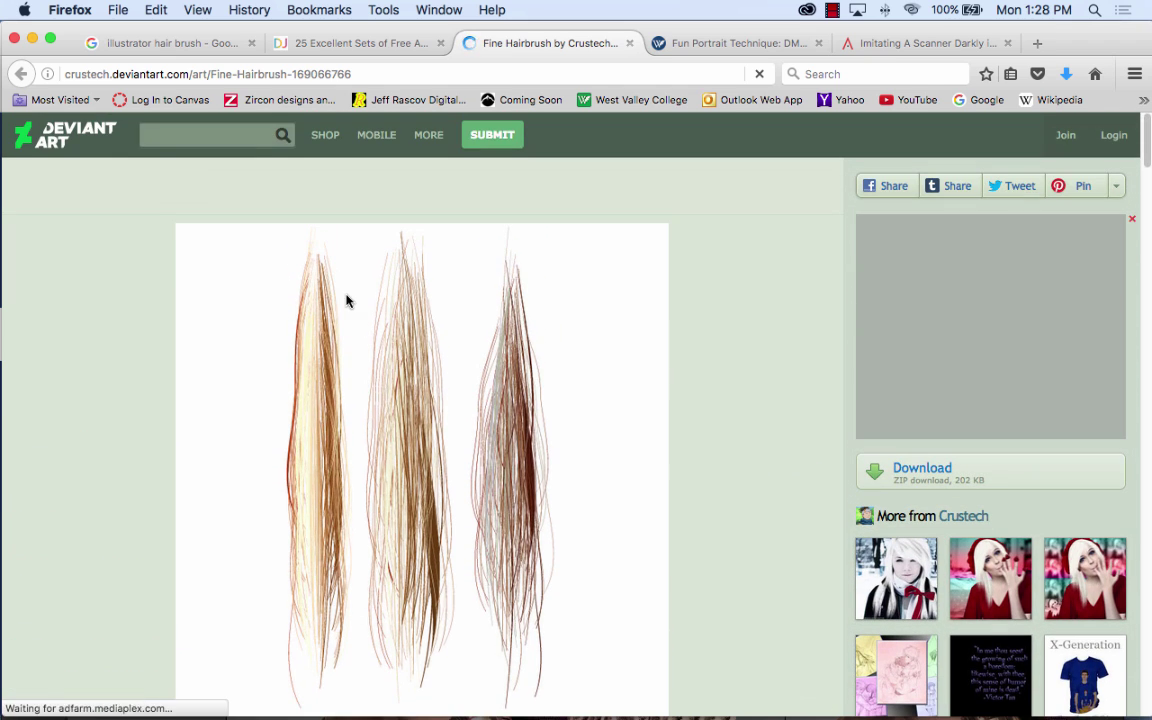
# Step: Close the DeviantArt page and load google.com in the DJ Designer Lab tab
pyautogui.click(630, 44)
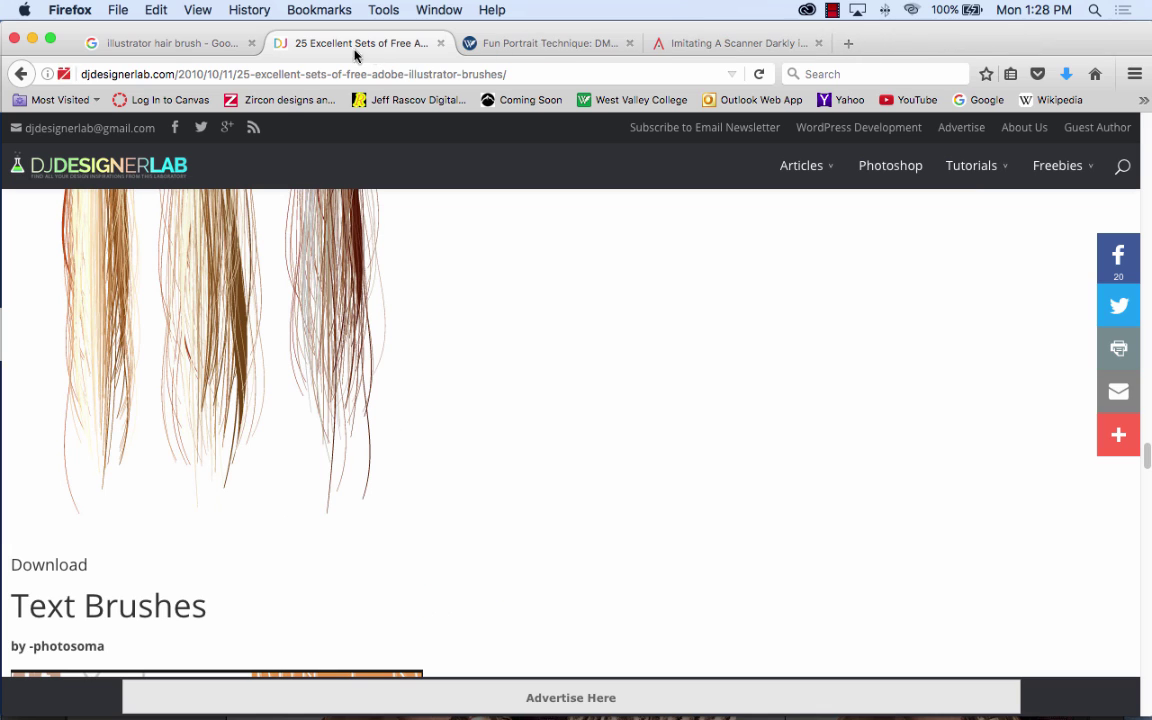
pyautogui.click(211, 73)
pyautogui.write('google.com/')
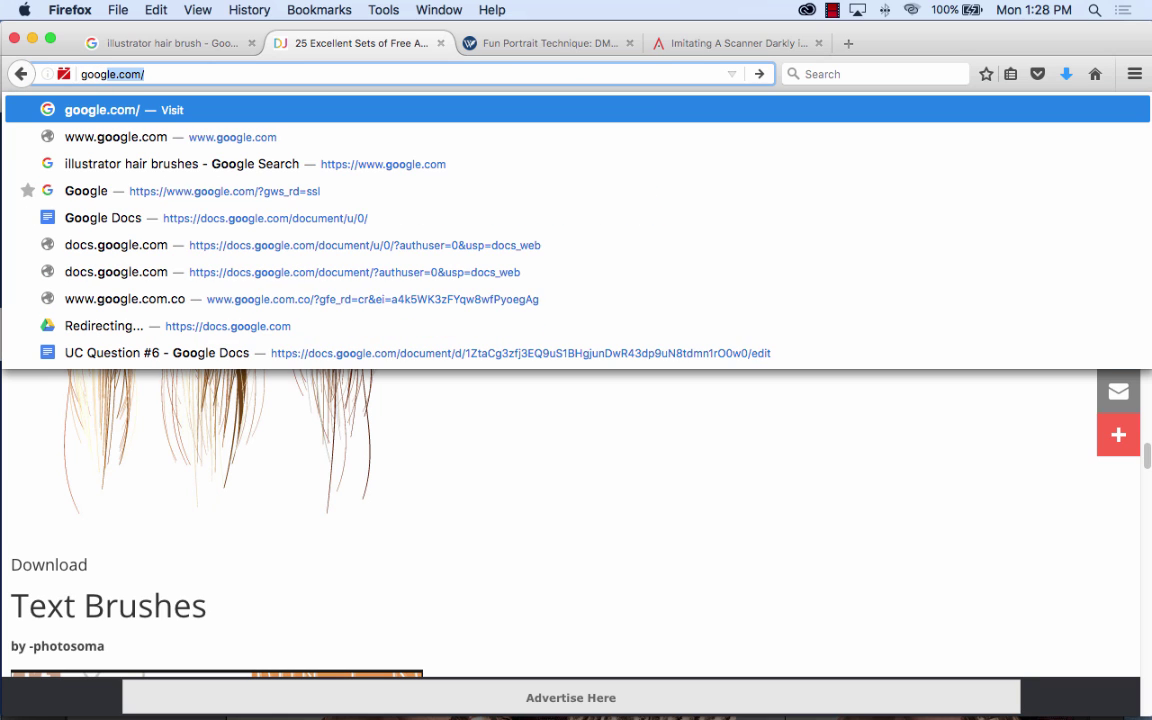
pyautogui.press('Return')
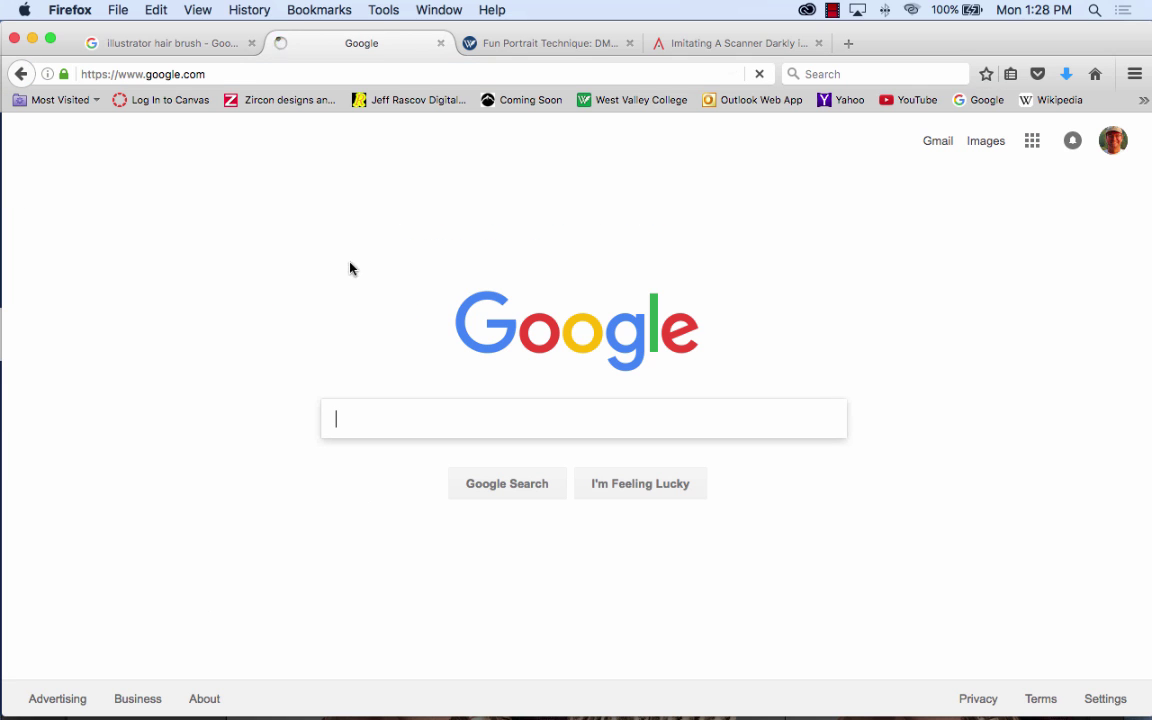
# Step: Search Google for "illustrator hair brush ai"
pyautogui.write('illustrator hair')
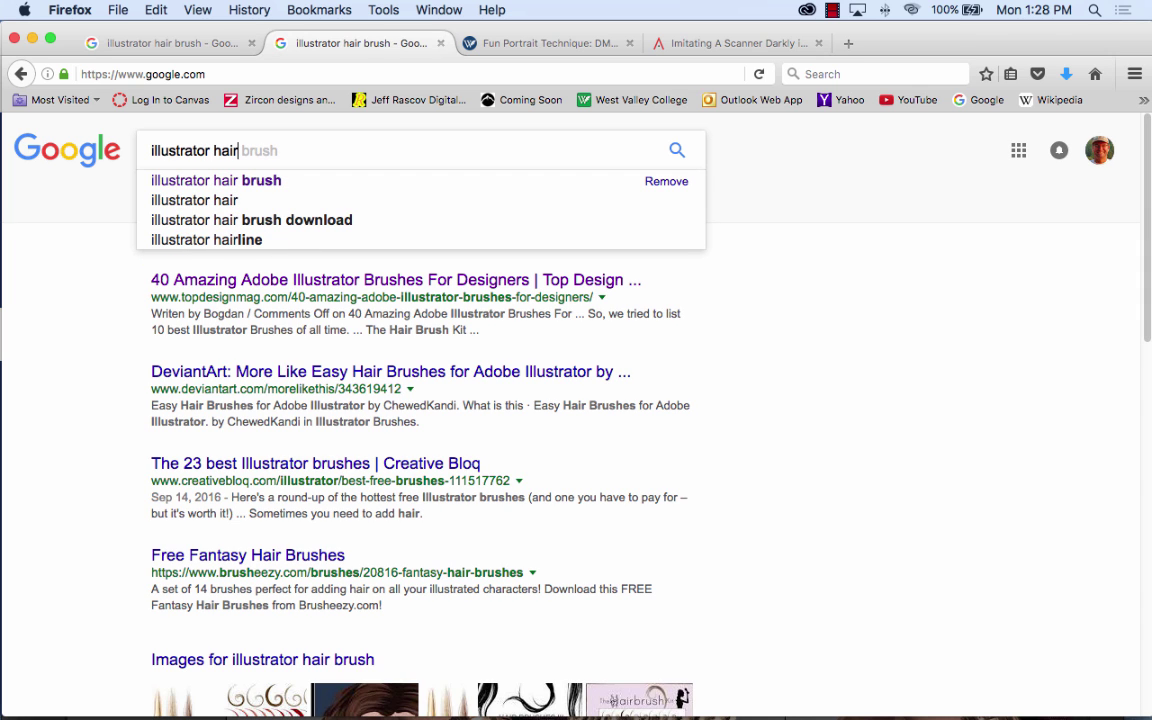
pyautogui.write('br')
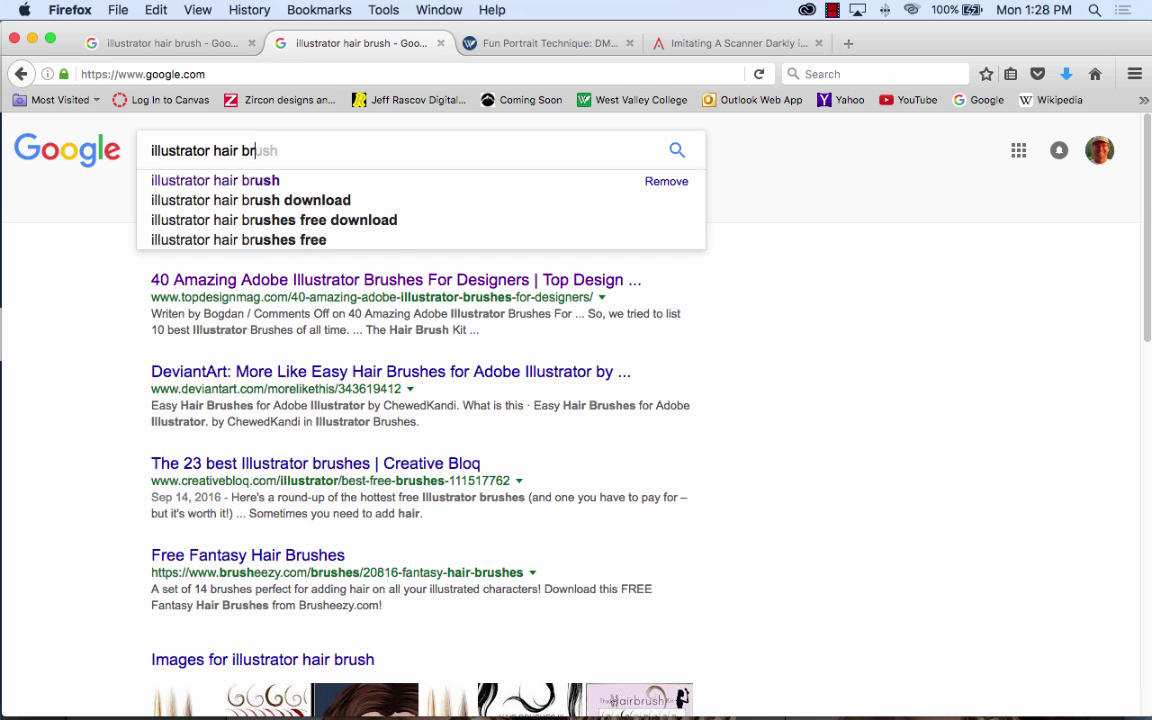
pyautogui.write('ush a')
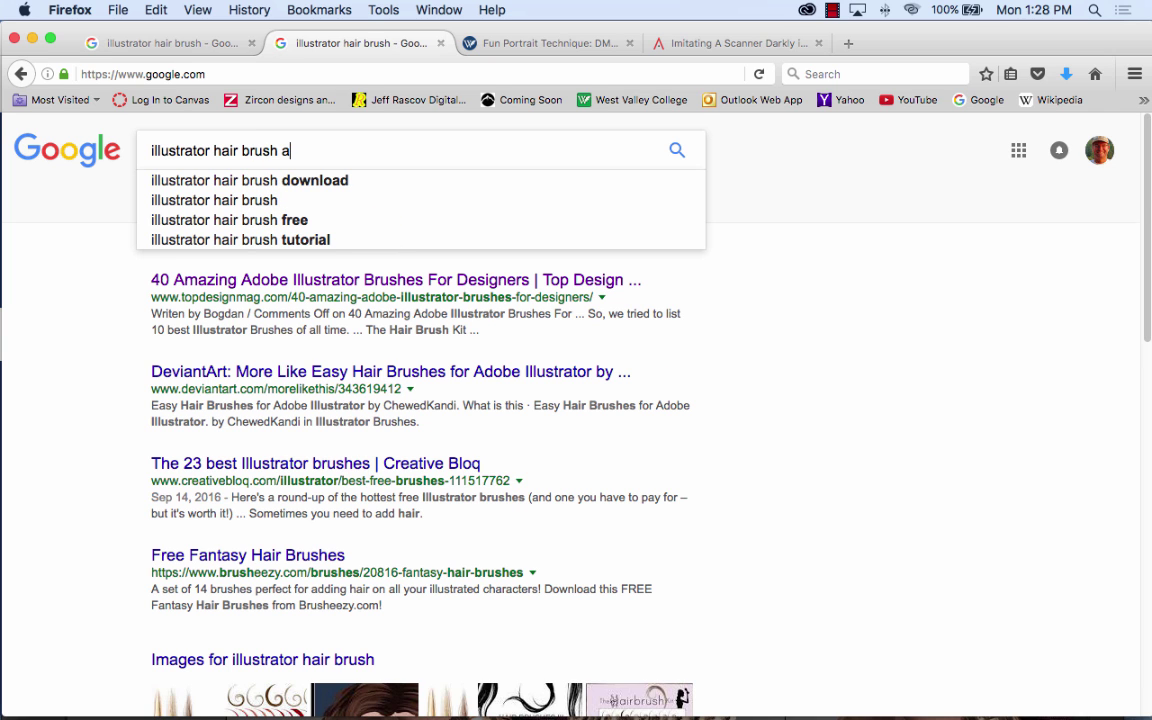
pyautogui.write('i')
pyautogui.press('Return')
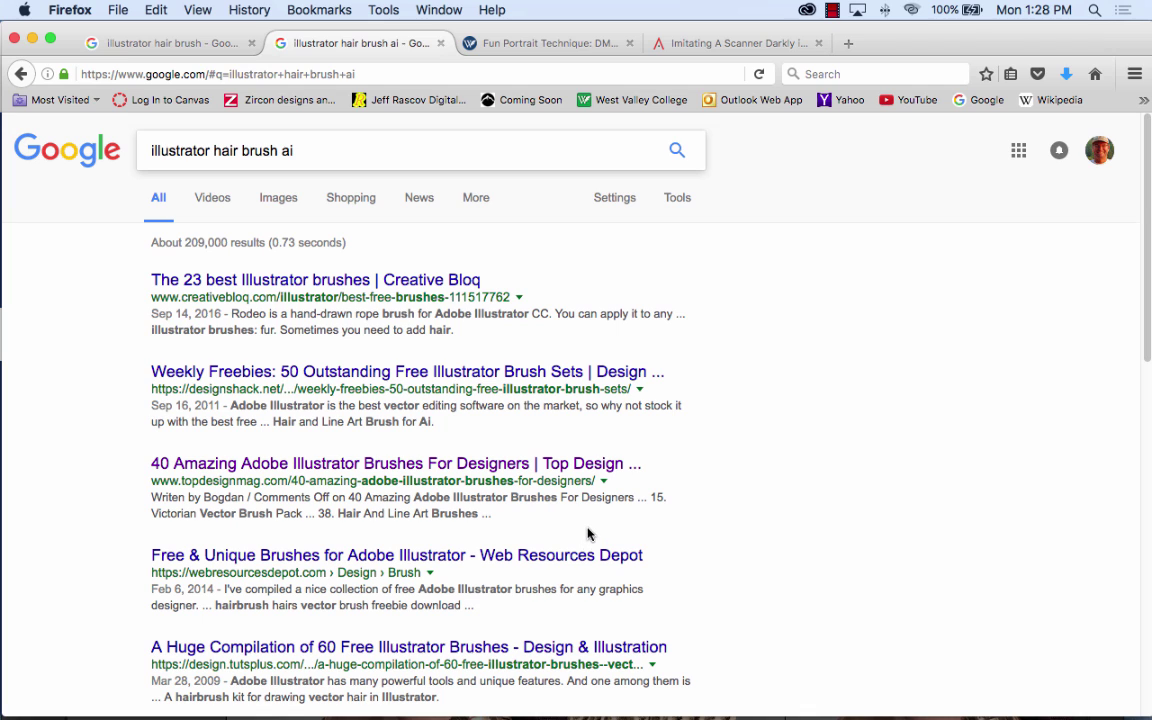
# Step: Look through Creative Bloq's "The 23 best Illustrator brushes" article for hair brushes, and return to the search results
pyautogui.click(362, 281)
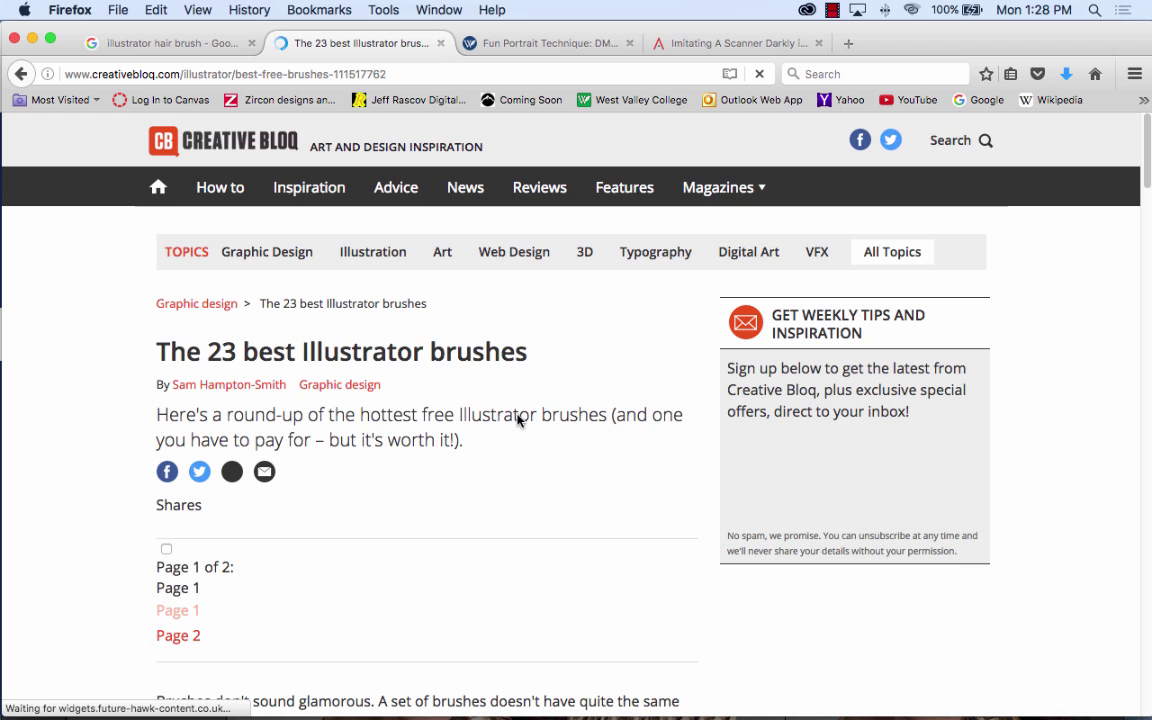
pyautogui.scroll(-15, 512, 425)
pyautogui.scroll(-20, 512, 428)
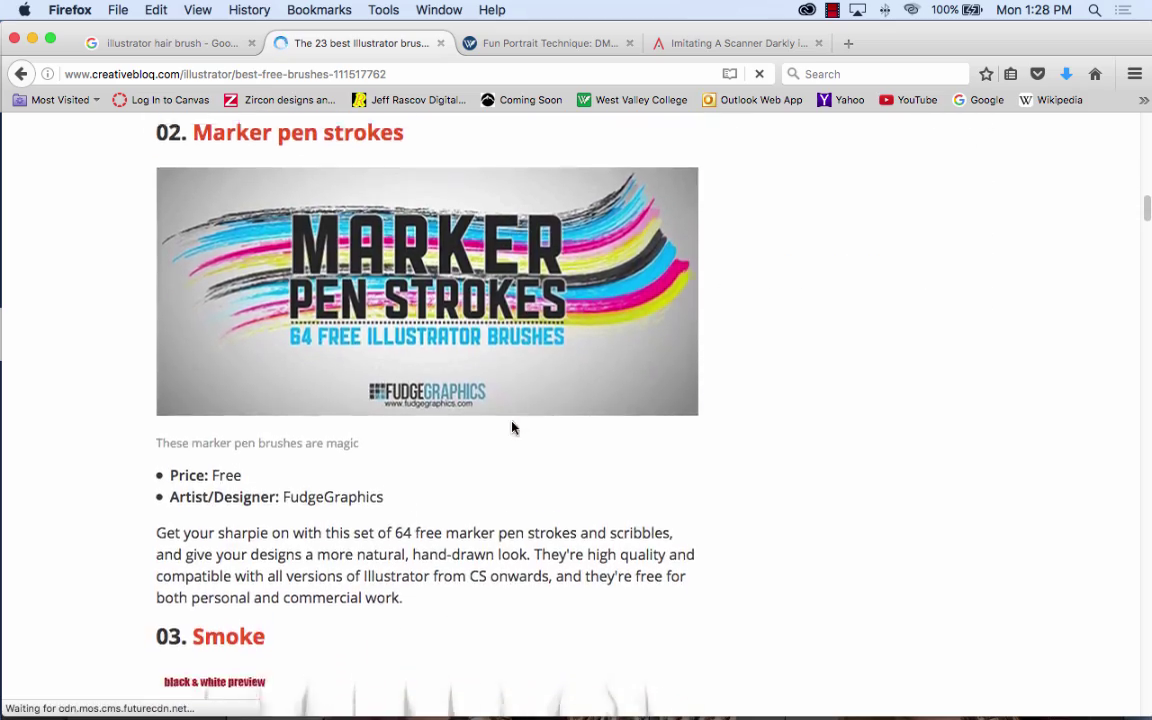
pyautogui.scroll(-20, 512, 428)
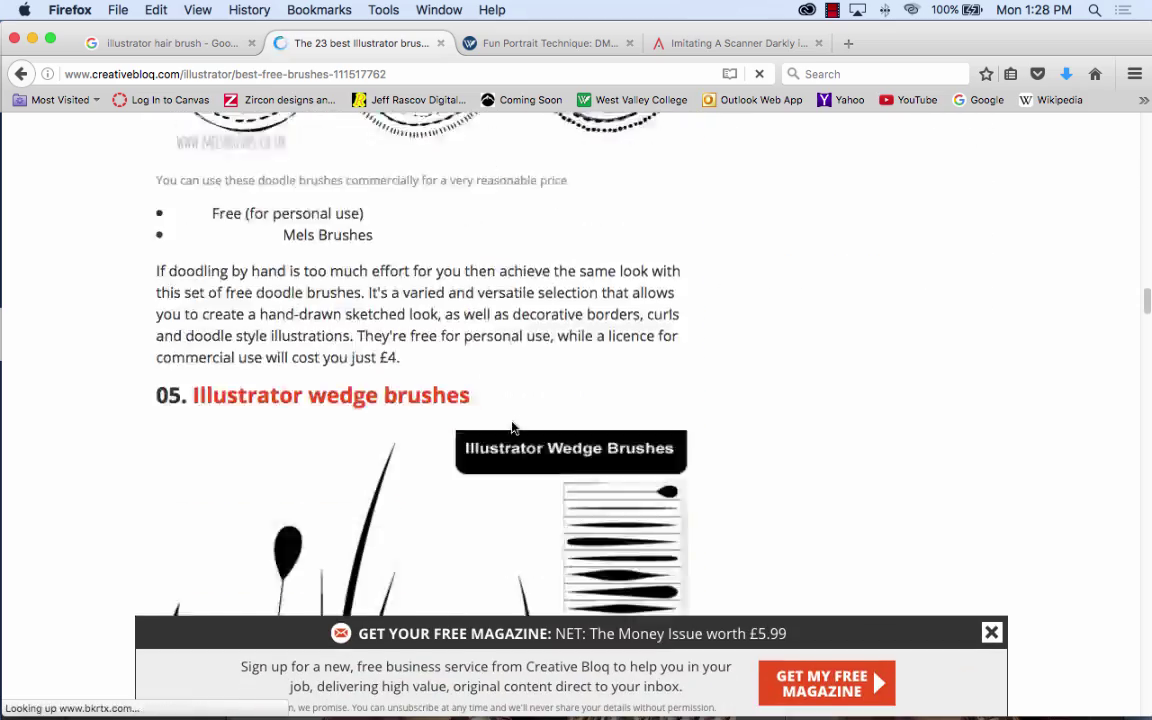
pyautogui.scroll(-20, 512, 428)
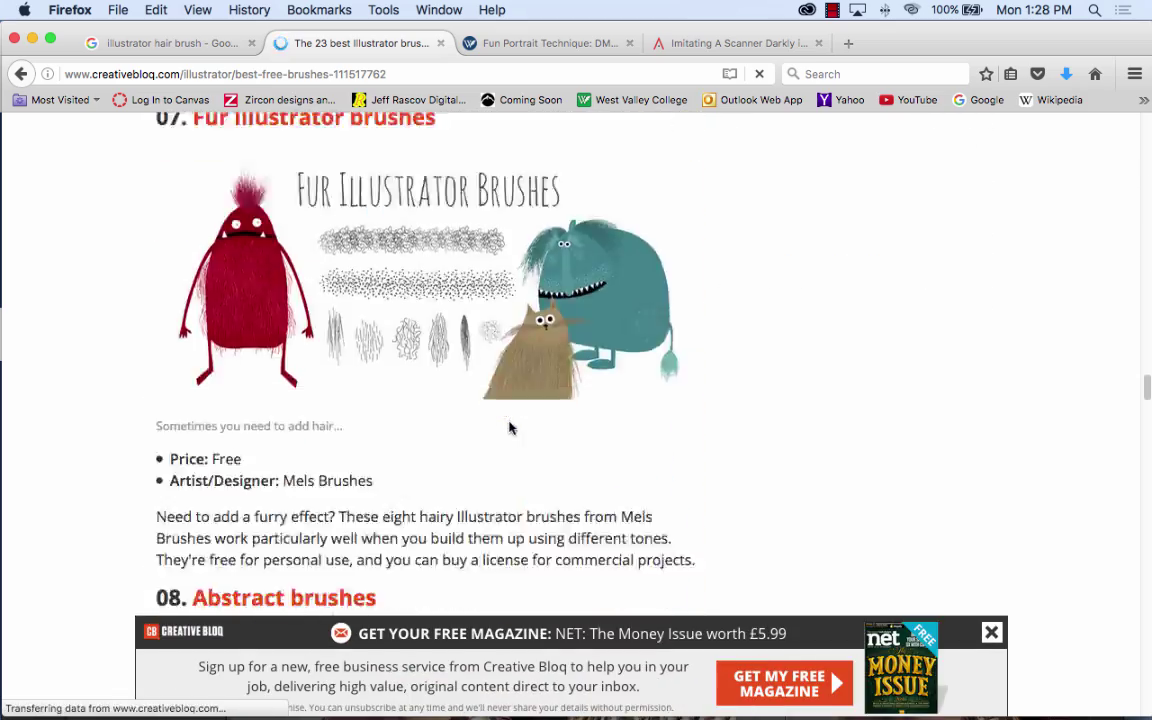
pyautogui.scroll(-20, 509, 428)
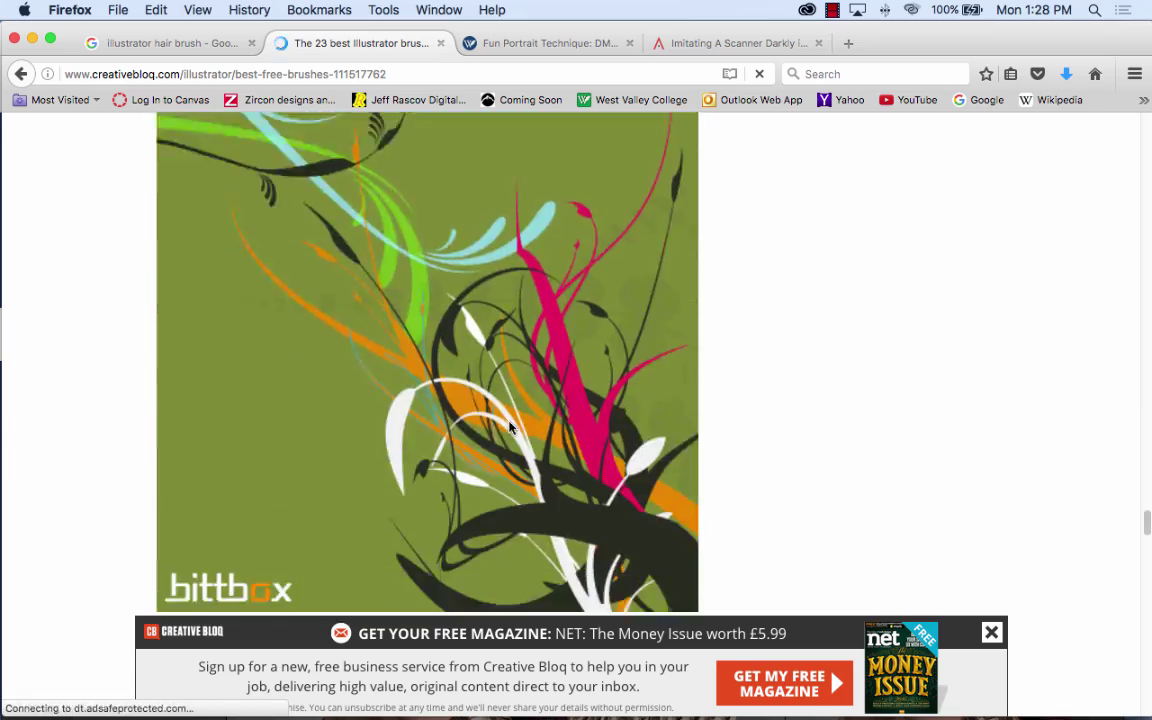
pyautogui.scroll(-20, 510, 428)
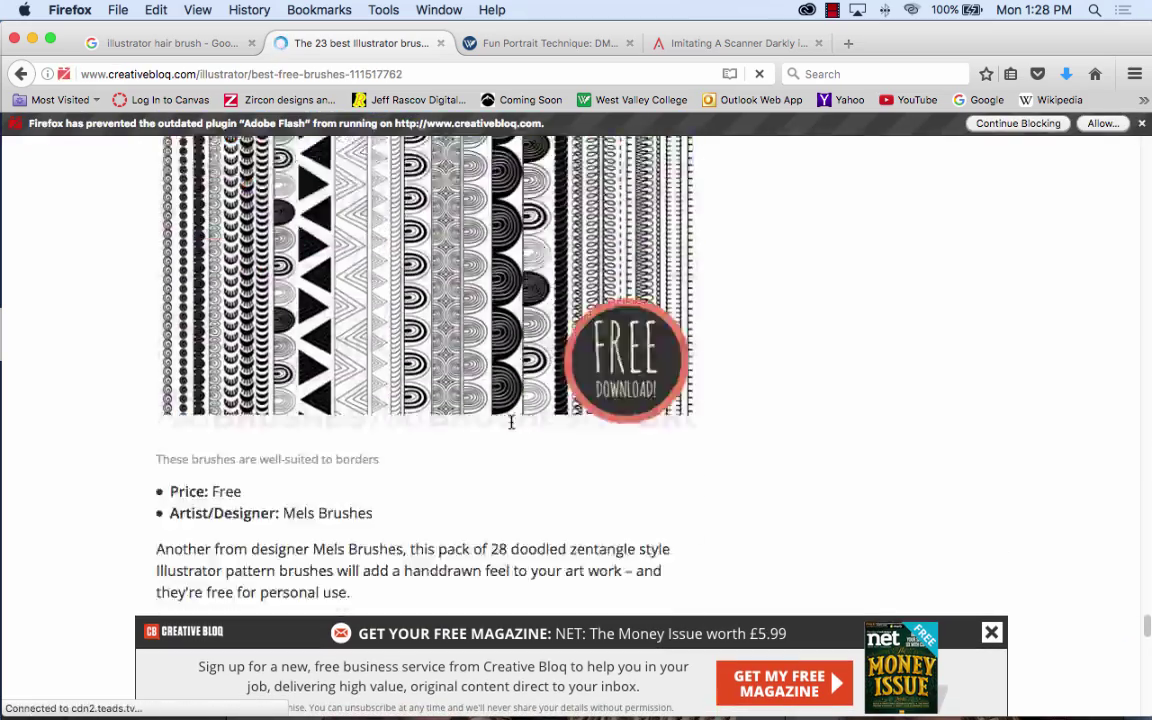
pyautogui.scroll(20, 512, 425)
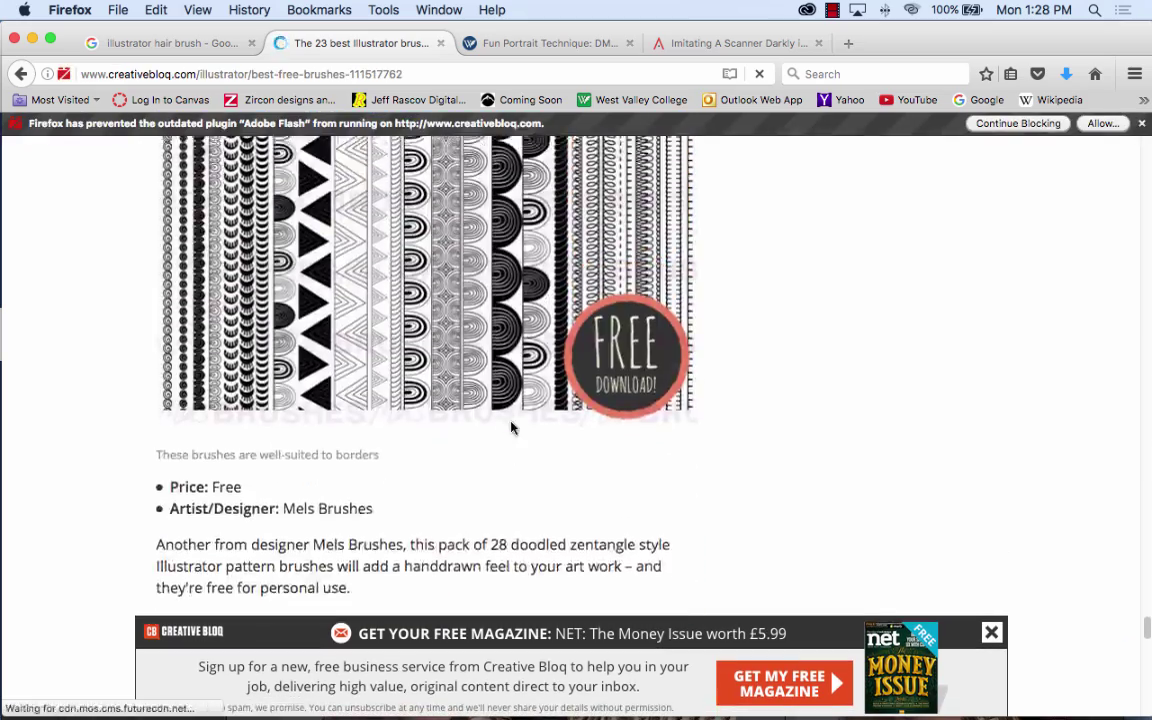
pyautogui.click(21, 74)
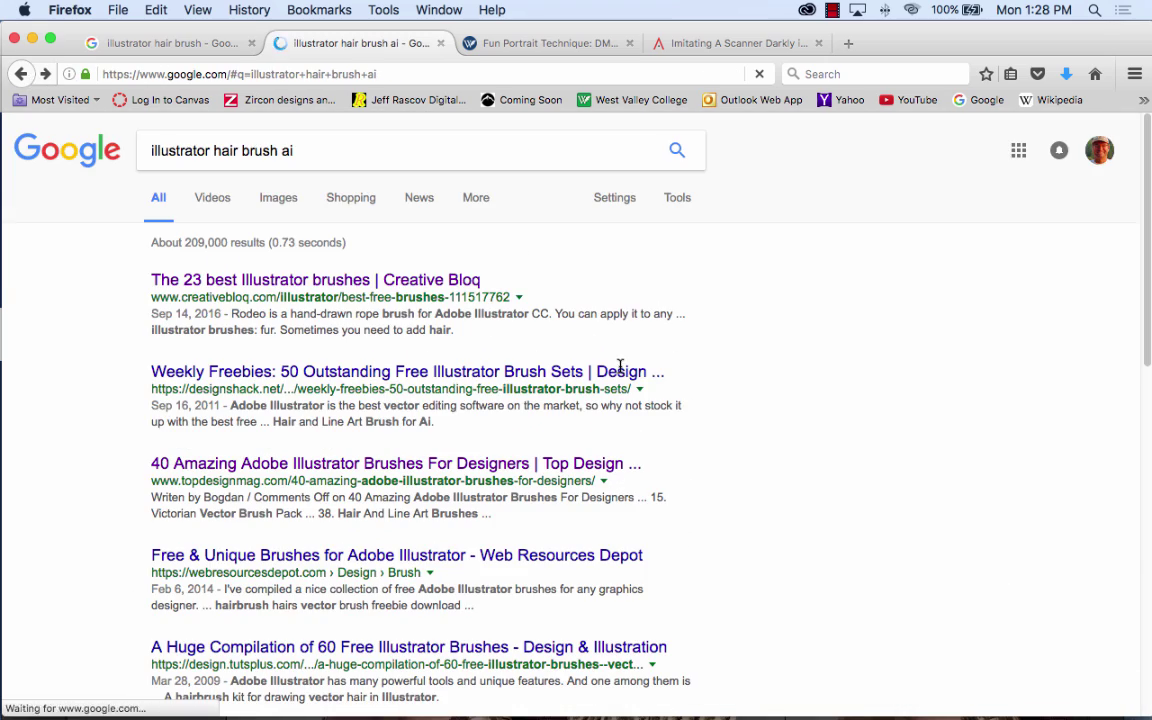
# Step: Switch to the image results and open the Designzzz "50+ Illustrator Brushes for Download" page from the second hair-strand preview
pyautogui.scroll(-1, 670, 452)
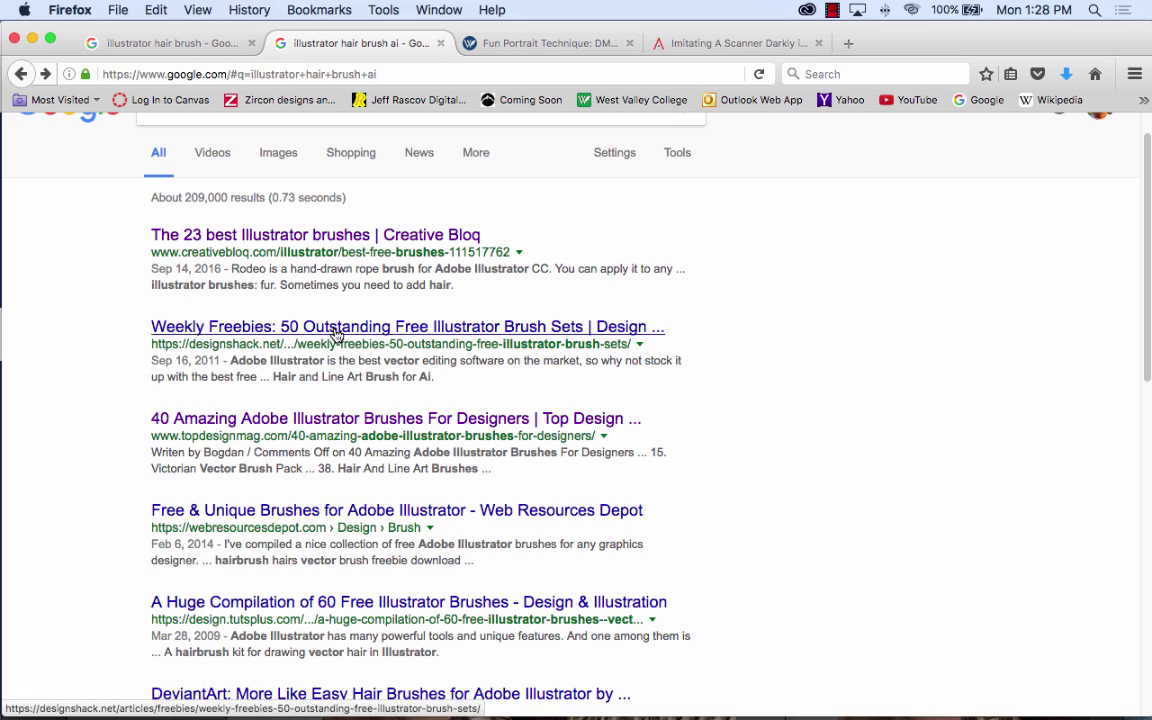
pyautogui.scroll(-3, 501, 362)
pyautogui.scroll(5, 517, 368)
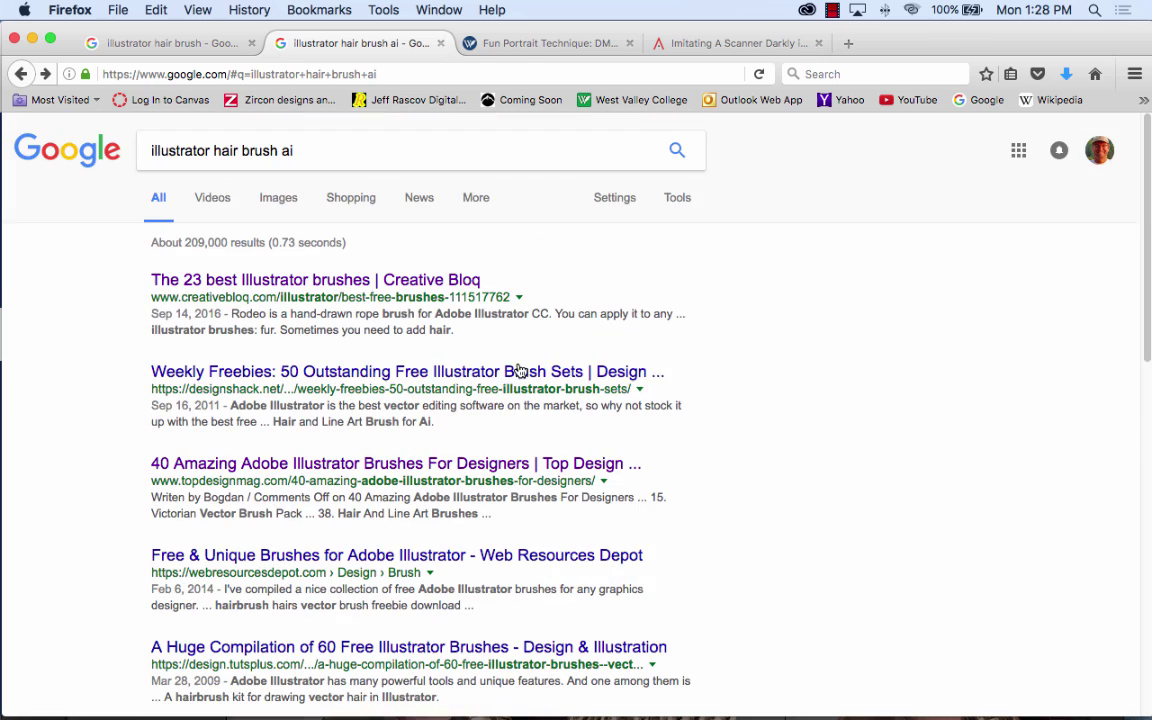
pyautogui.click(280, 199)
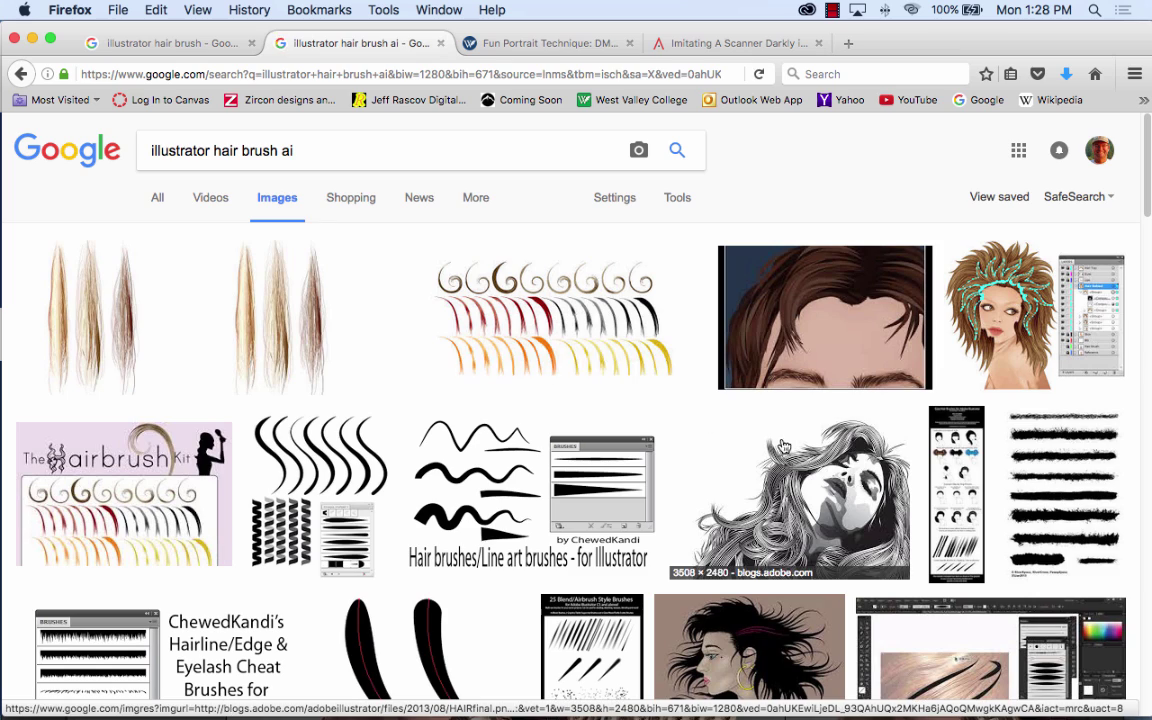
pyautogui.click(297, 330)
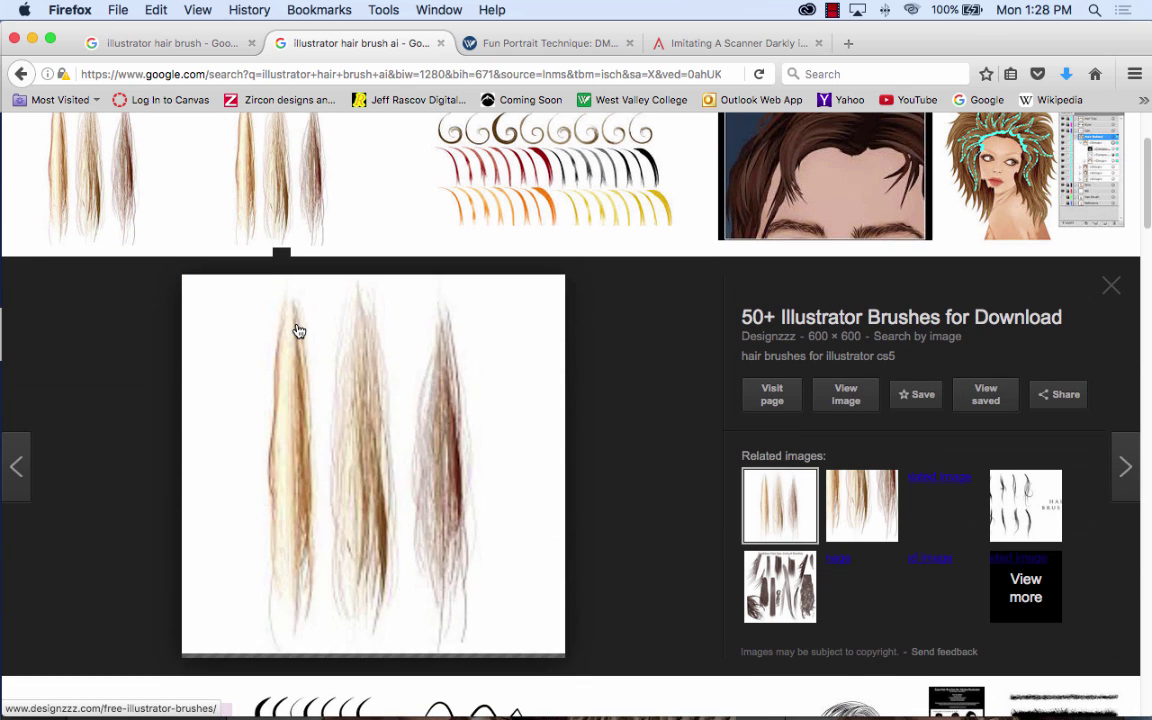
pyautogui.click(771, 398)
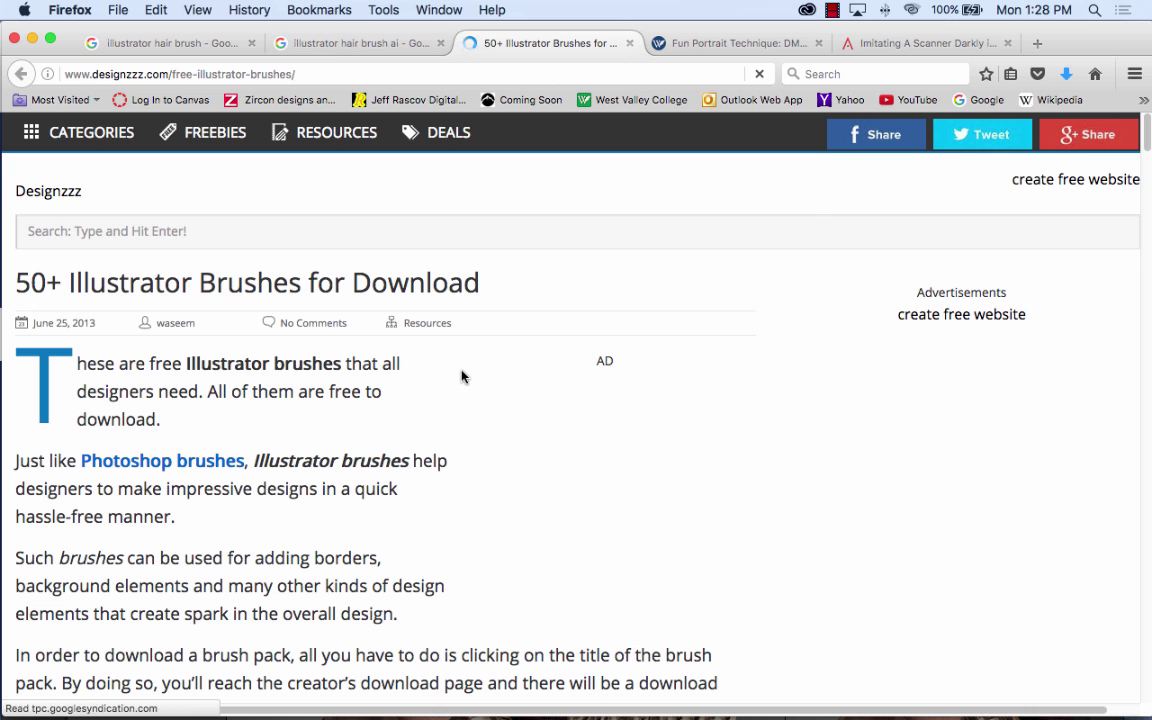
# Step: Look through the Designzzz brush list to find the Fine Hairbrush set and its preview
pyautogui.scroll(-5, 462, 372)
pyautogui.scroll(-3, 462, 372)
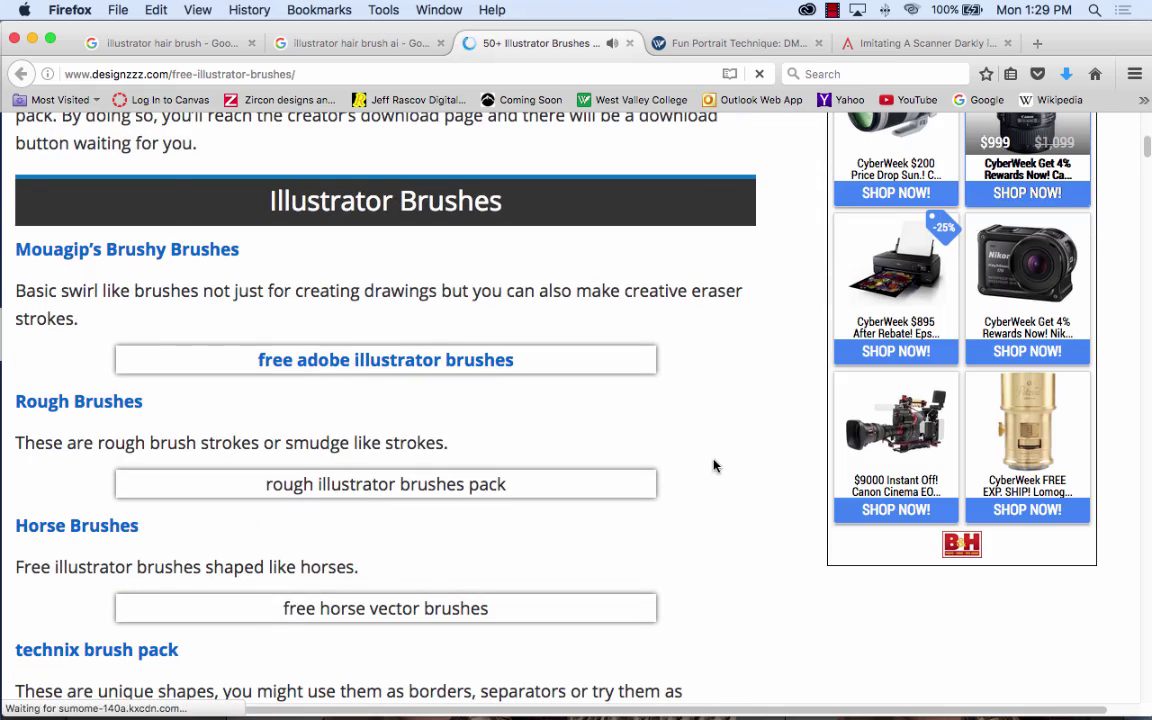
pyautogui.scroll(-3, 712, 465)
pyautogui.scroll(-15, 714, 465)
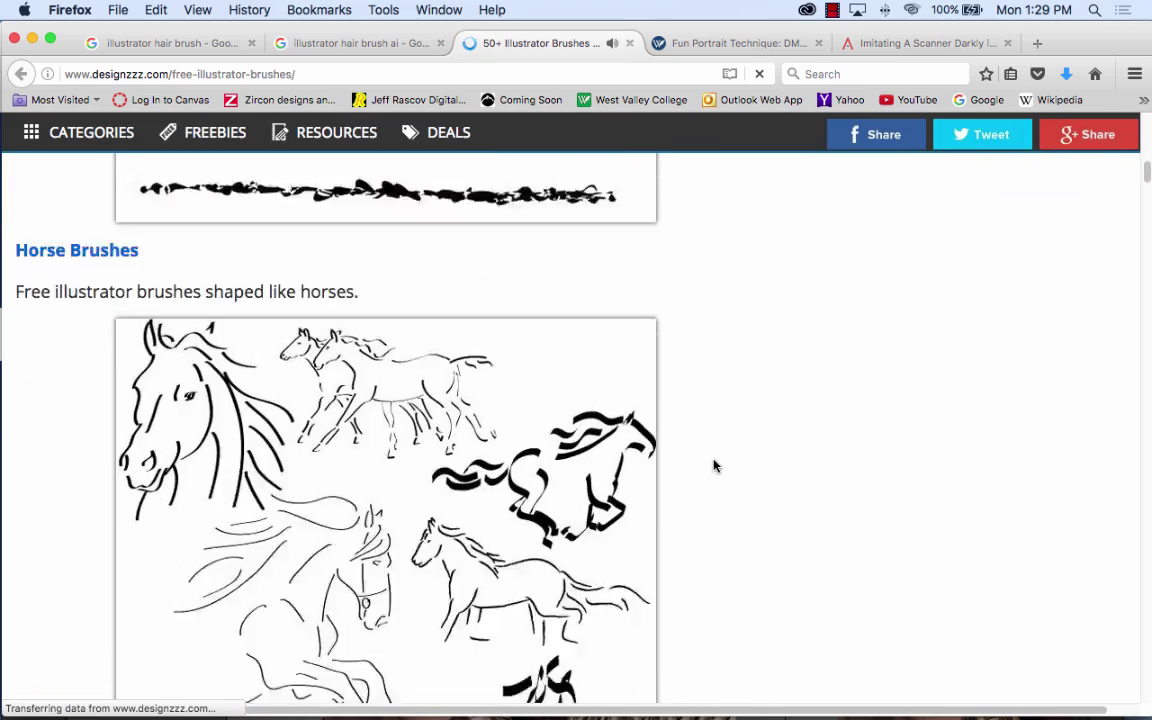
pyautogui.scroll(-20, 714, 465)
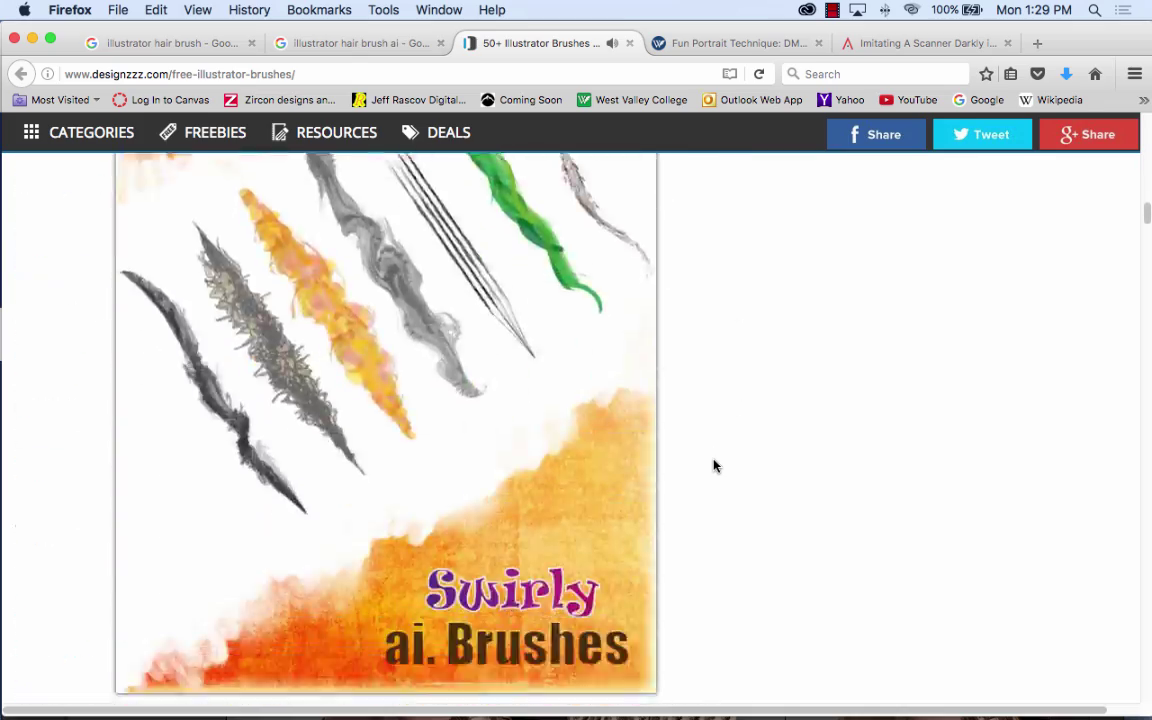
pyautogui.scroll(-20, 714, 465)
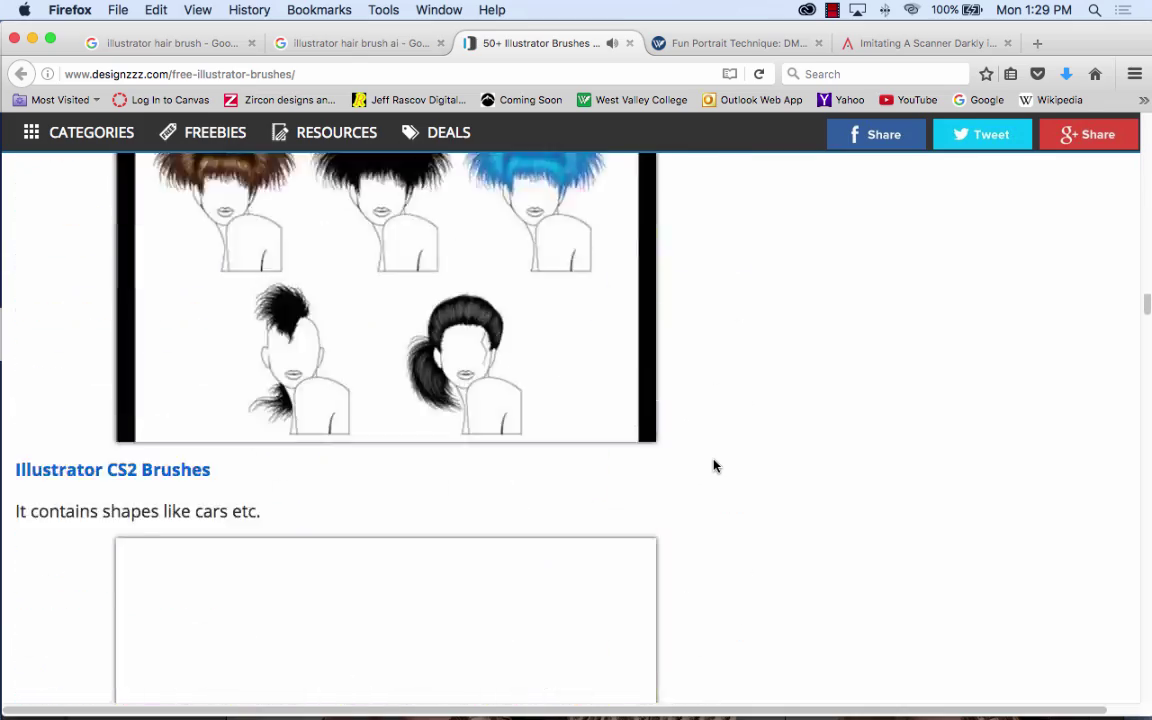
pyautogui.scroll(-20, 714, 465)
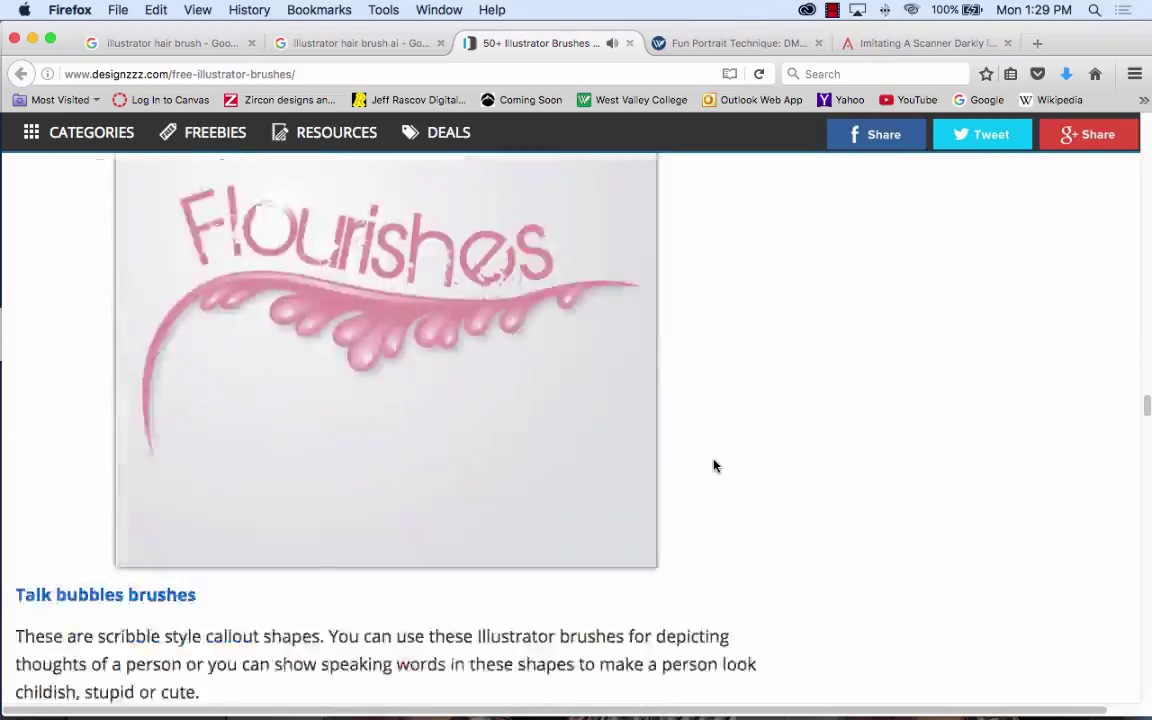
pyautogui.scroll(-20, 714, 465)
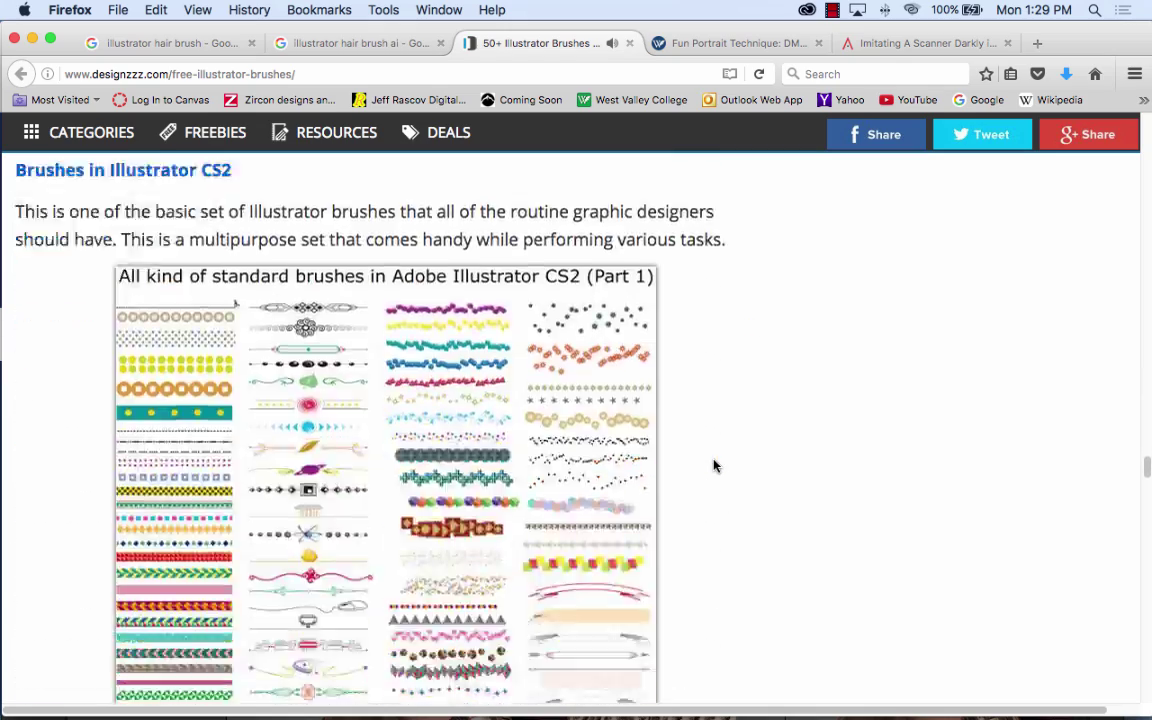
pyautogui.scroll(-10, 714, 465)
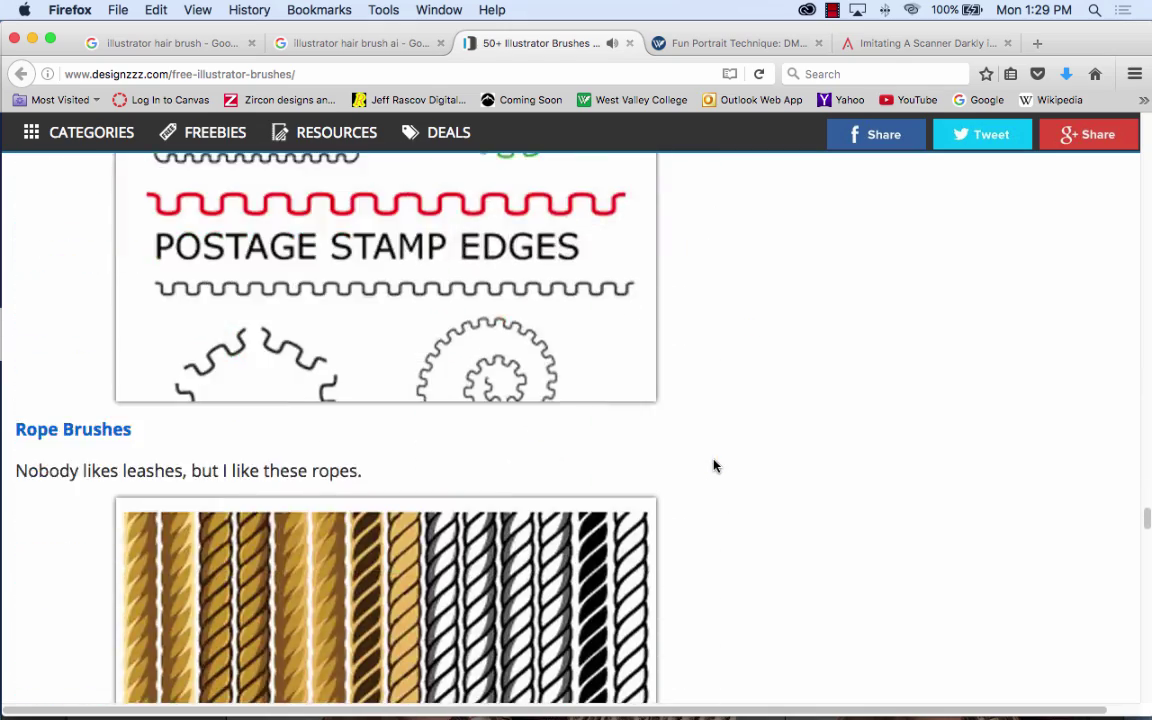
pyautogui.scroll(5, 714, 465)
pyautogui.scroll(3, 714, 465)
pyautogui.scroll(-15, 714, 465)
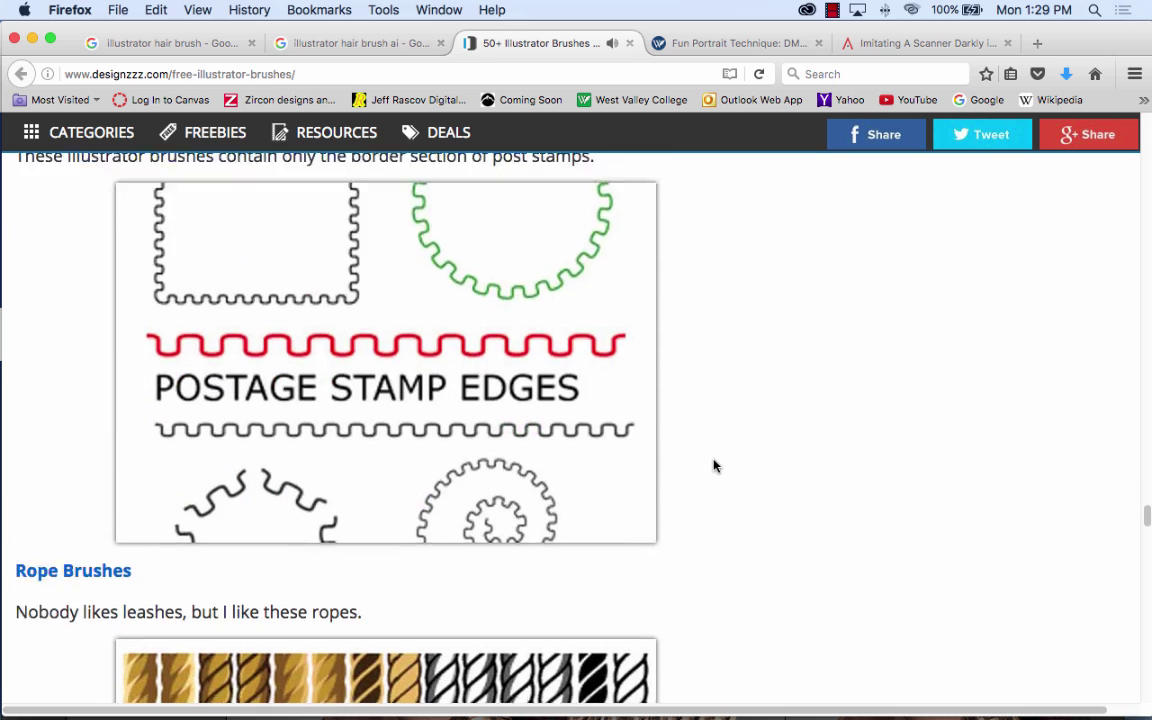
pyautogui.scroll(-20, 714, 465)
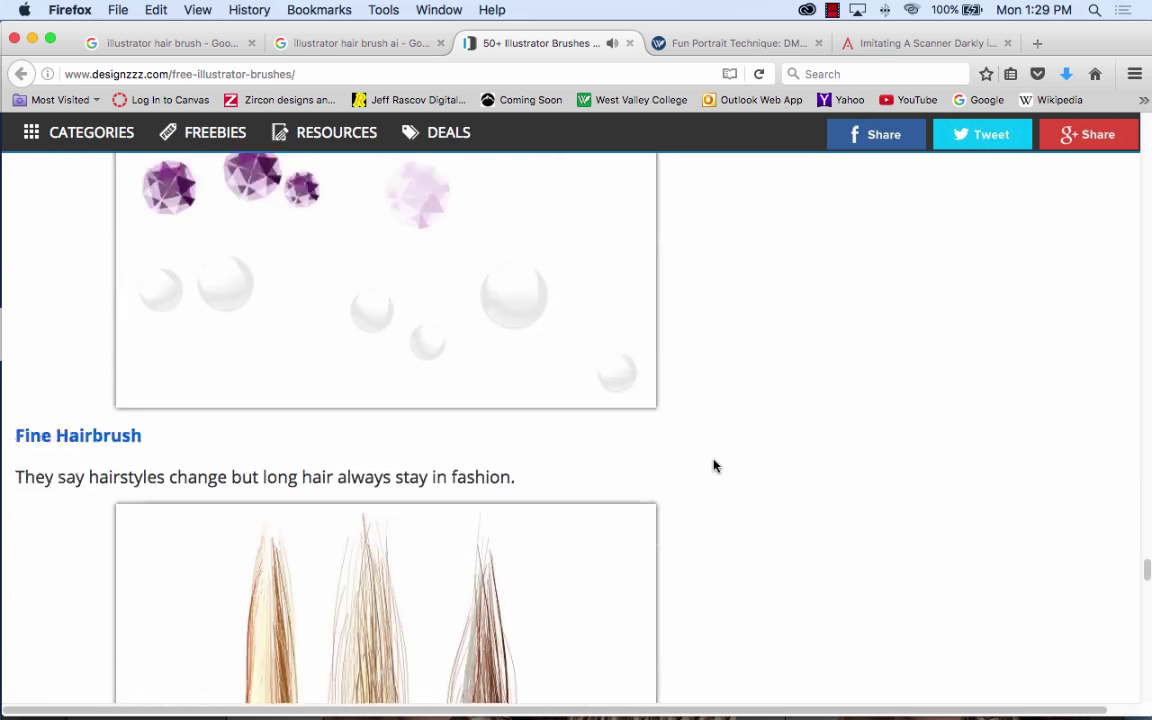
pyautogui.scroll(3, 714, 465)
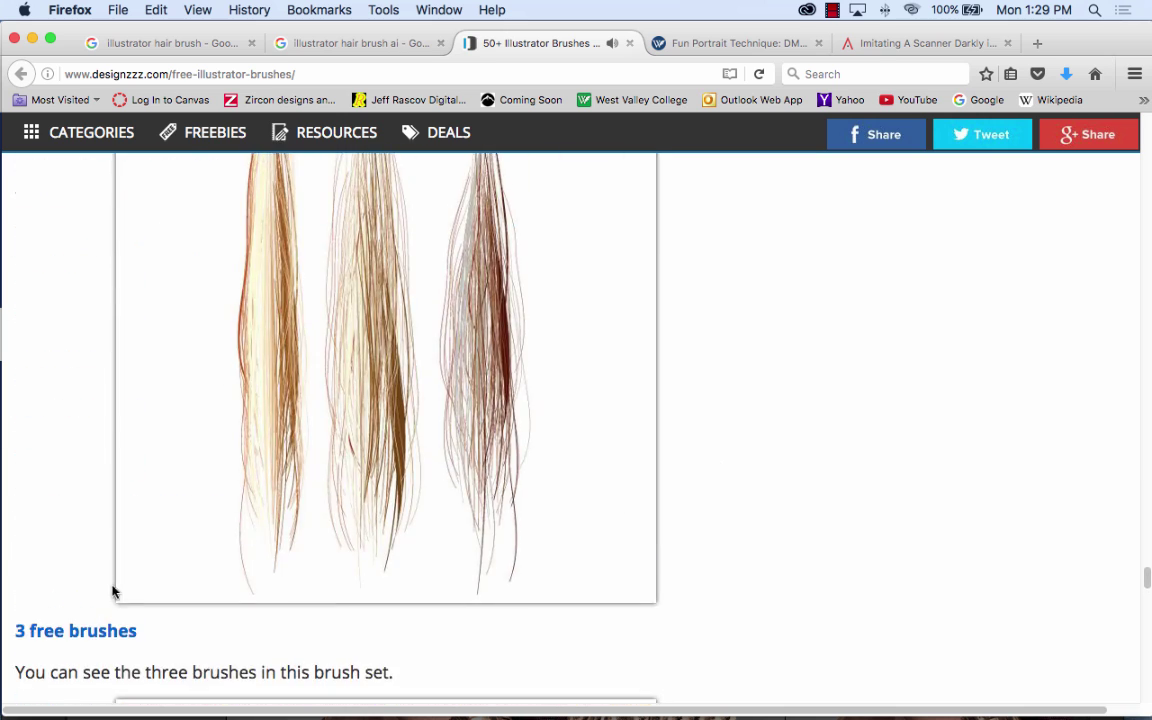
pyautogui.click(107, 637)
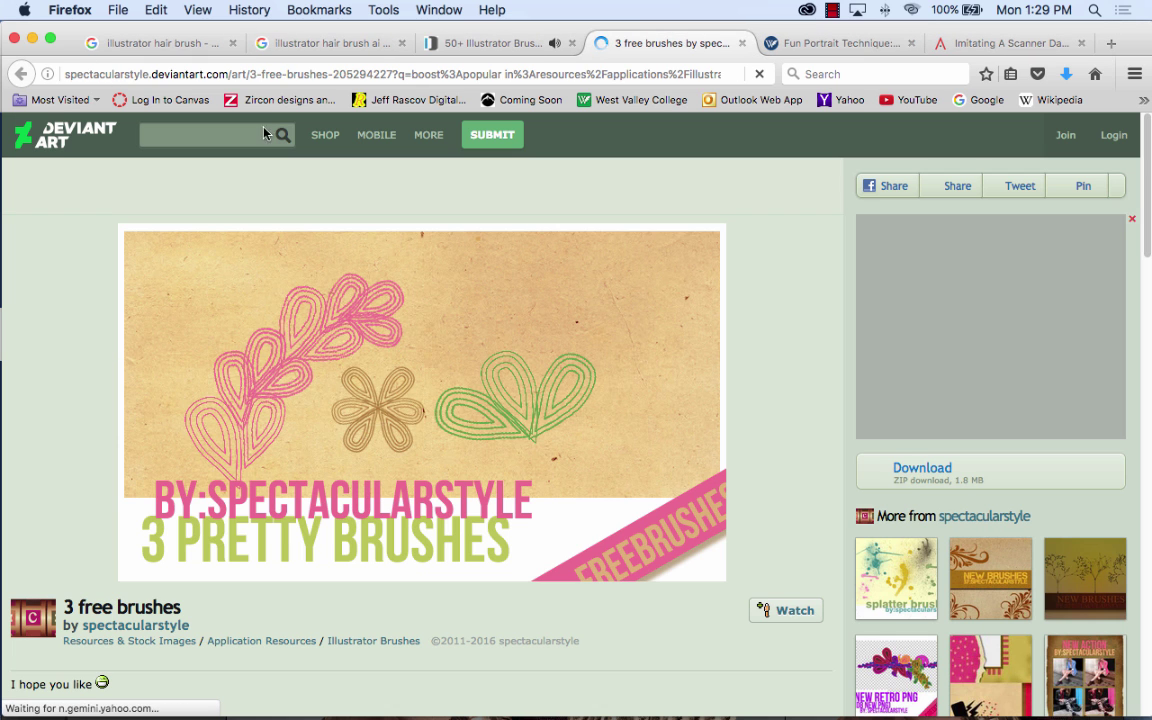
pyautogui.click(742, 43)
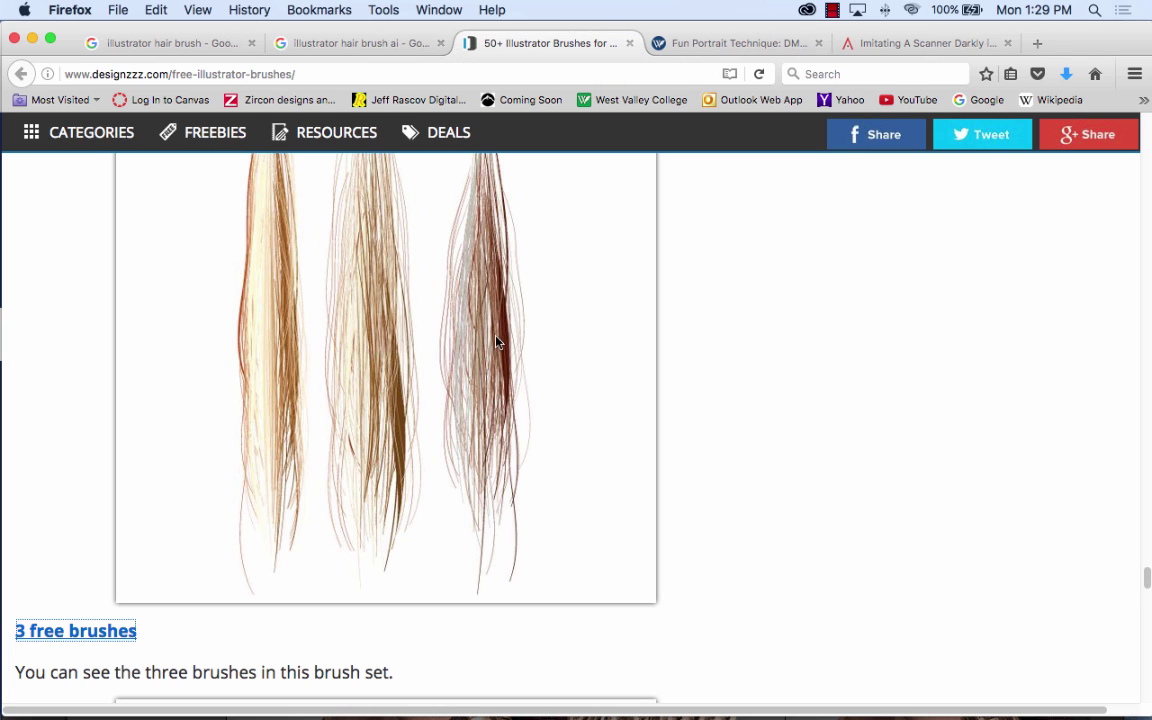
pyautogui.scroll(3, 287, 509)
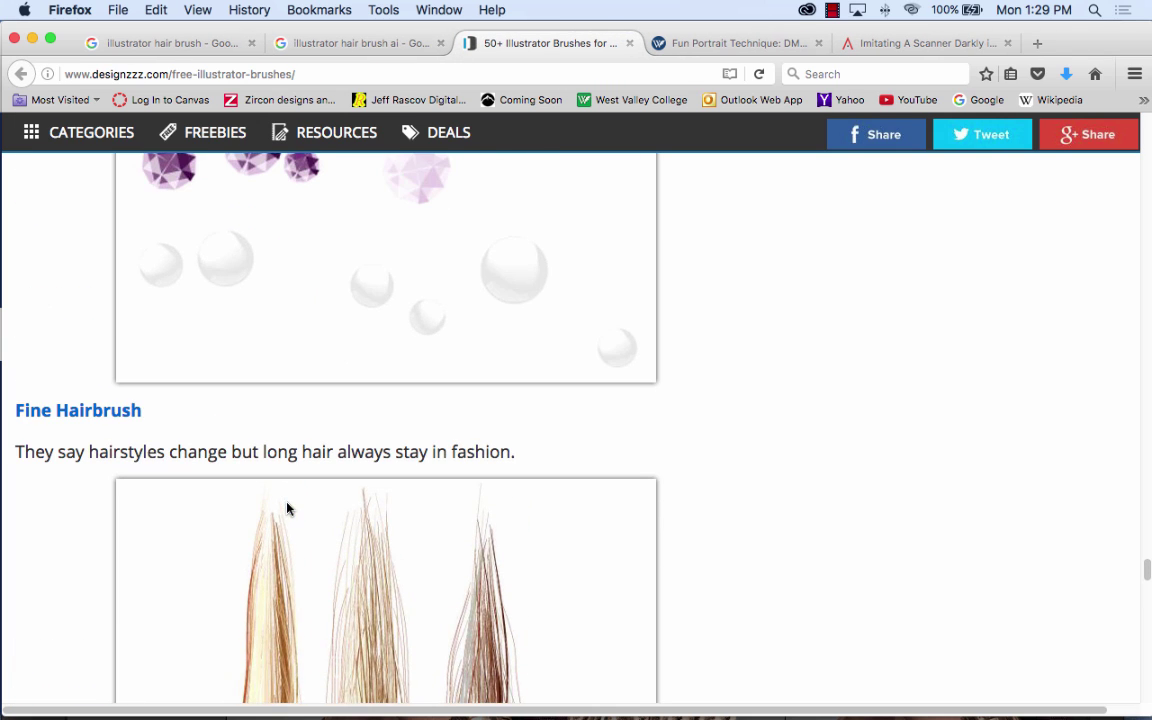
pyautogui.rightClick(84, 419)
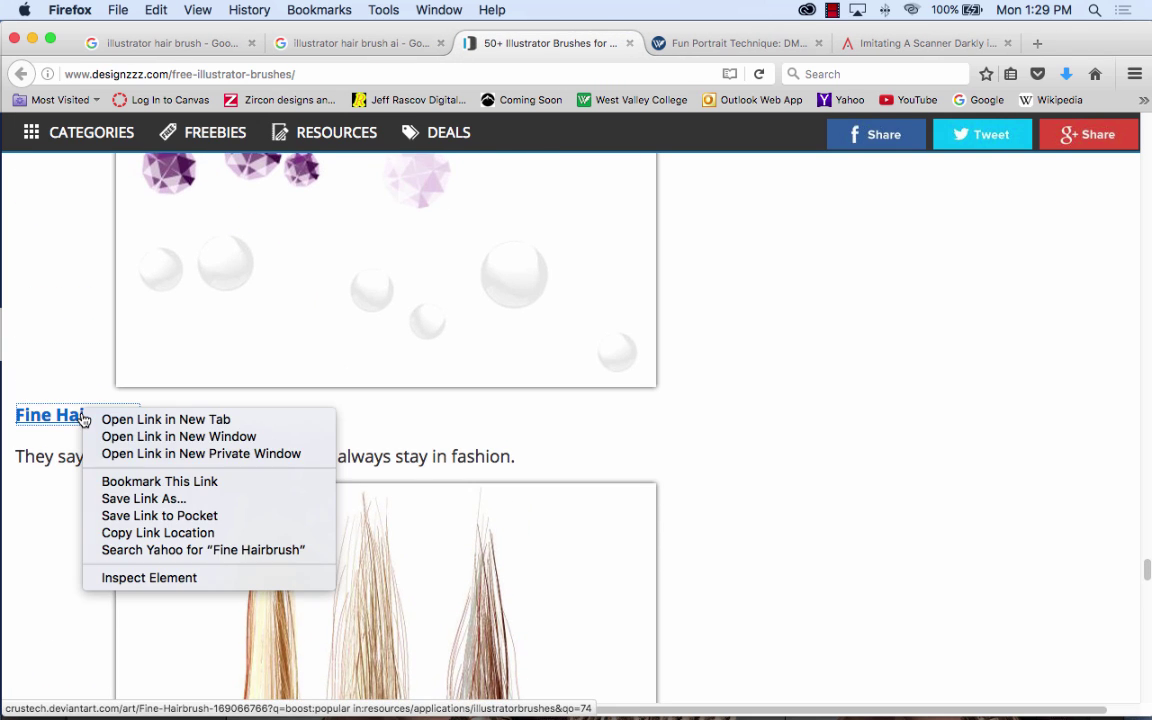
pyautogui.click(150, 497)
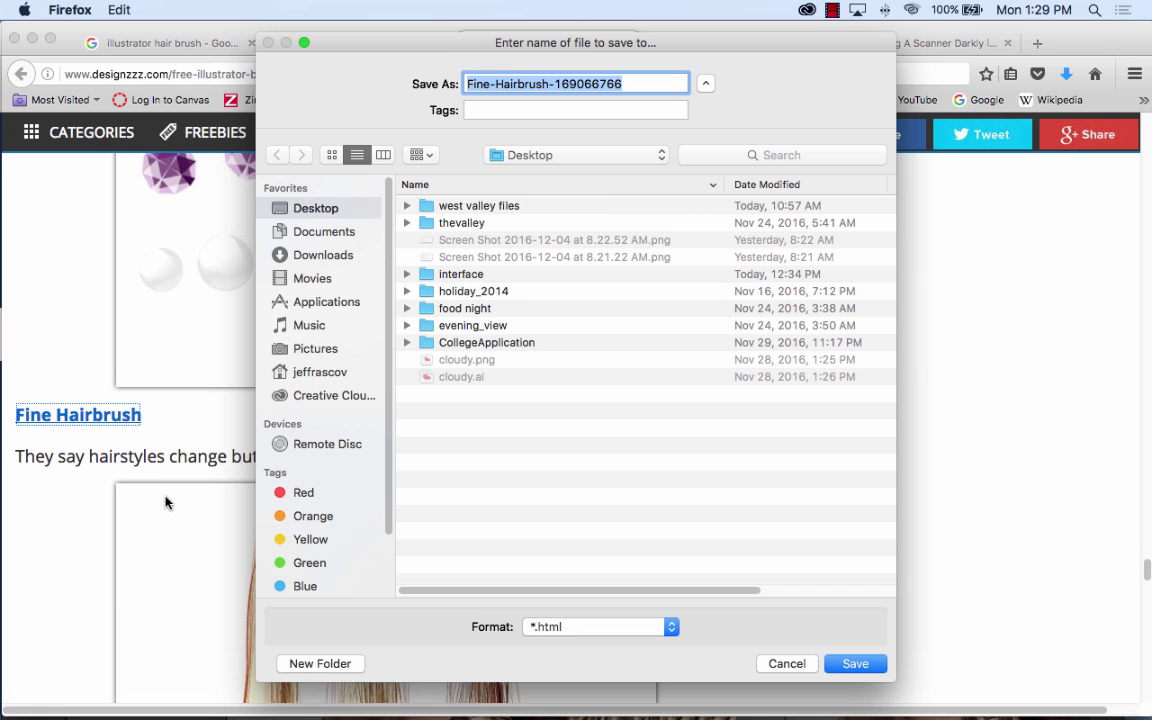
pyautogui.click(800, 670)
# Step: Open the Fine Hairbrush page on DeviantArt and review its usage instructions and ZIP download option
pyautogui.click(108, 418)
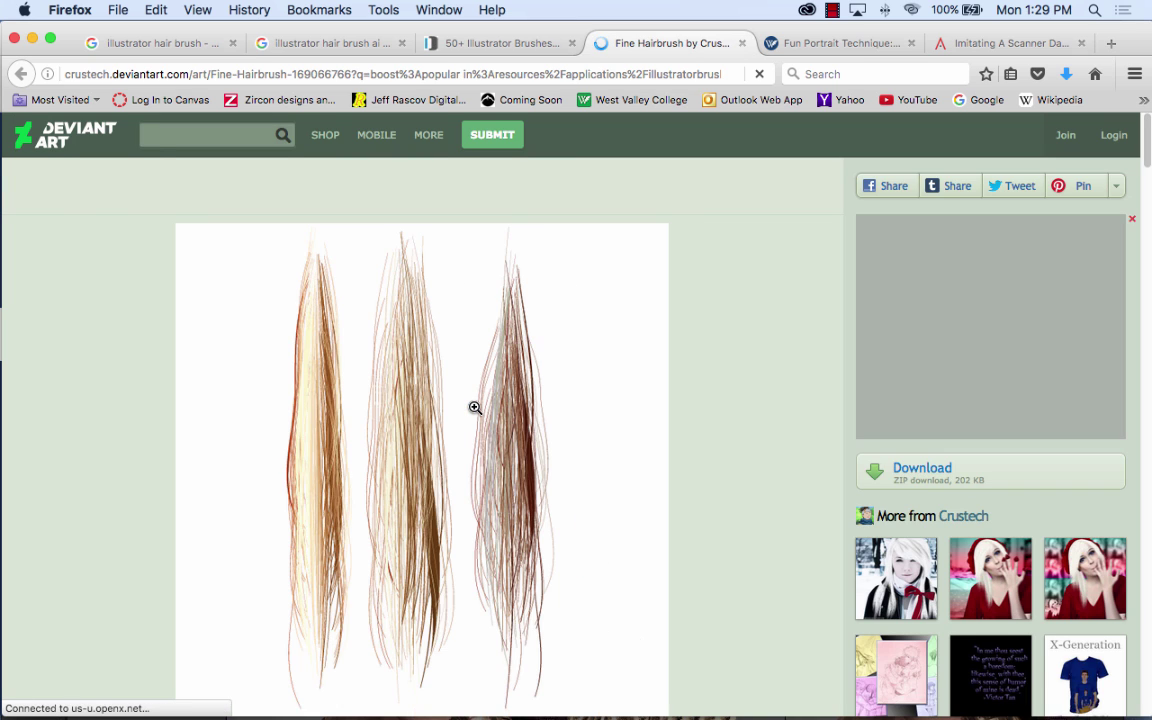
pyautogui.scroll(-5, 475, 407)
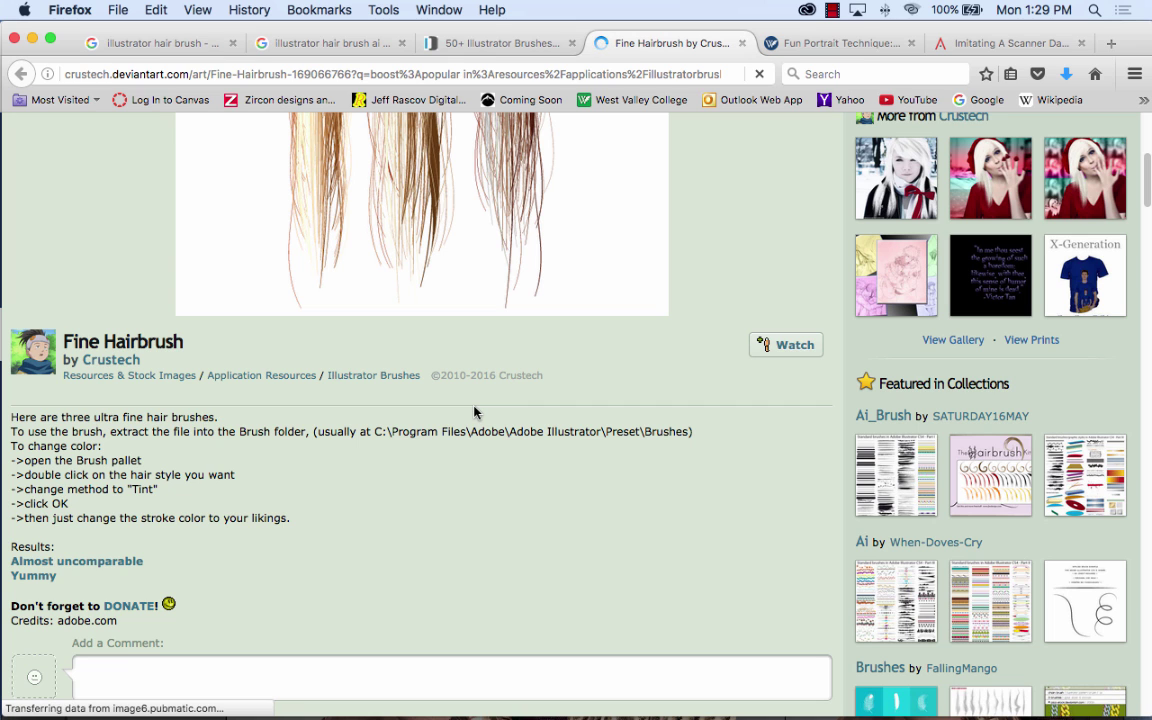
pyautogui.scroll(5, 475, 410)
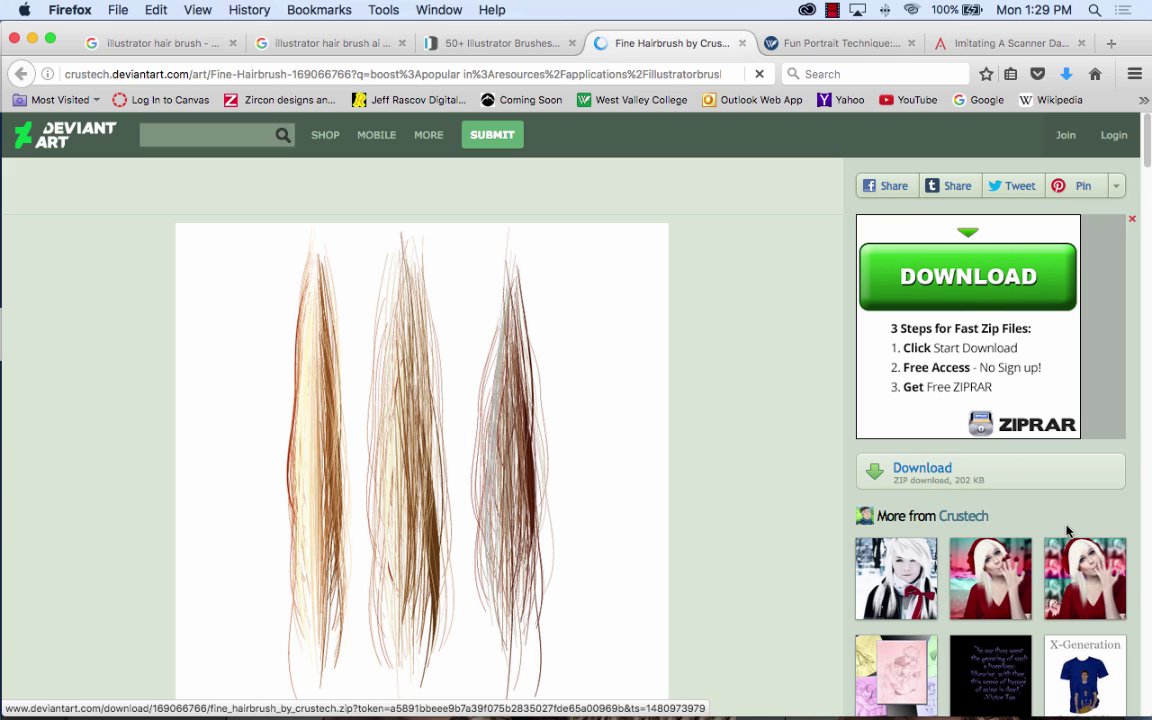
# Step: Save the Fine Hairbrush download to the Desktop as fine_hairbrush_by_crustech.zip
pyautogui.rightClick(929, 476)
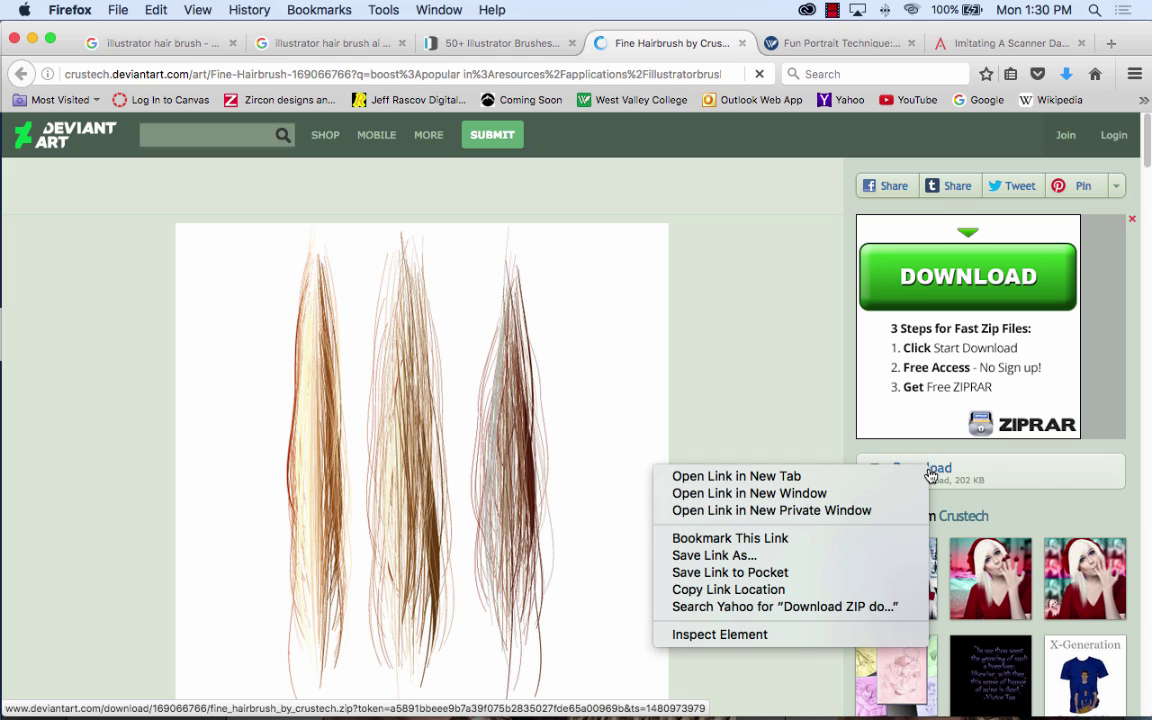
pyautogui.click(720, 554)
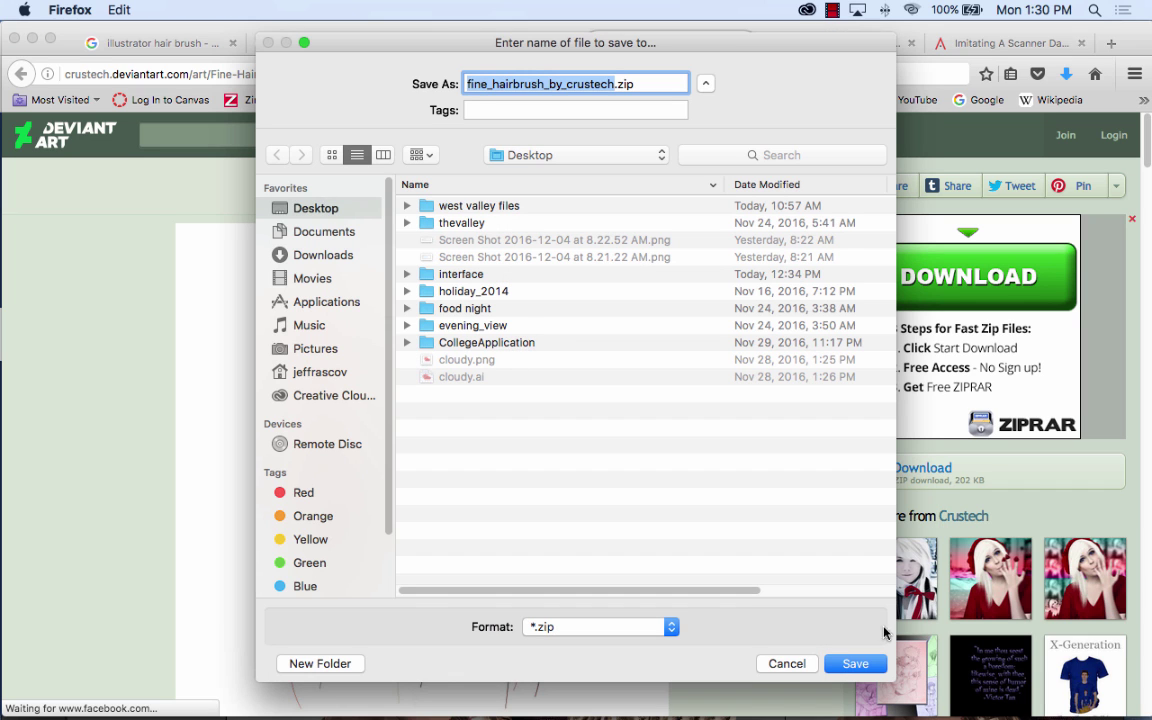
pyautogui.click(856, 664)
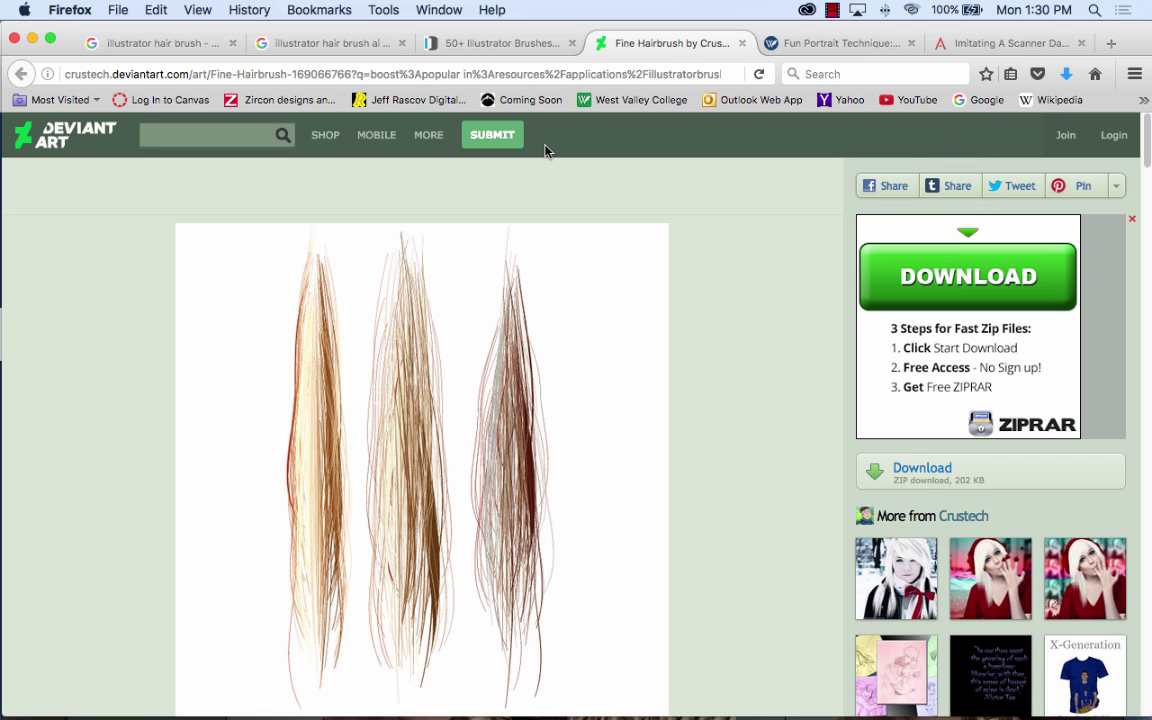
# Step: Hide Firefox and Illustrator to get to the desktop in Finder
pyautogui.click(58, 8)
pyautogui.click(90, 113)
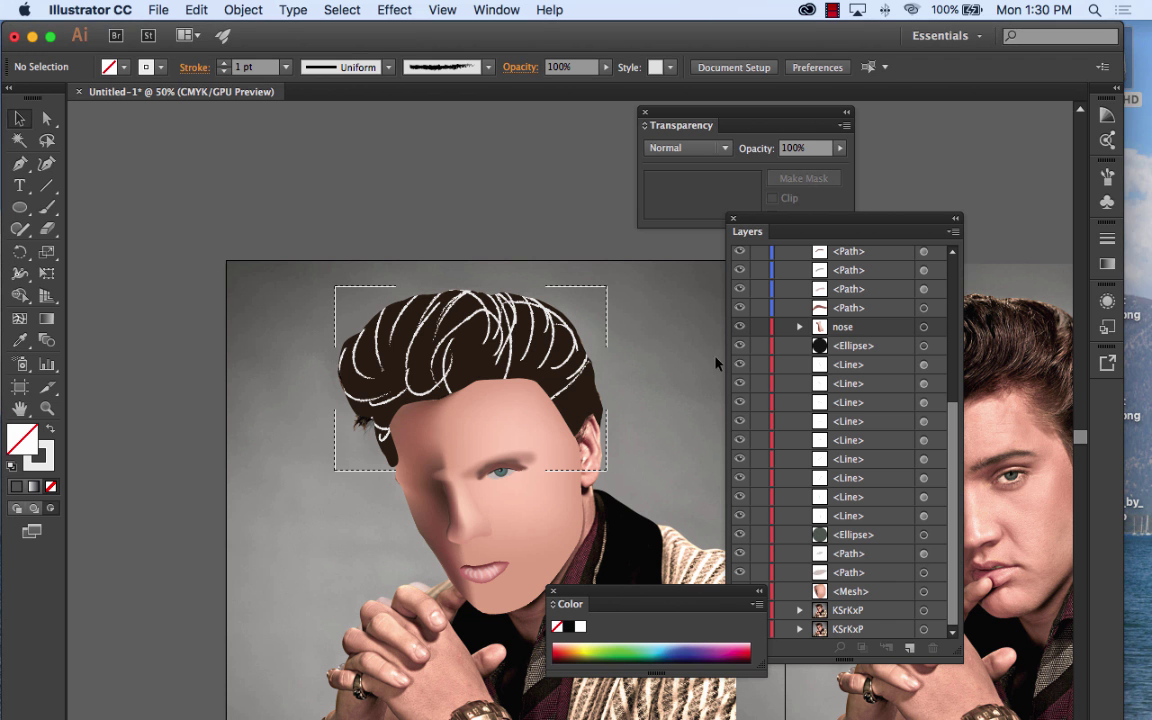
pyautogui.click(89, 10)
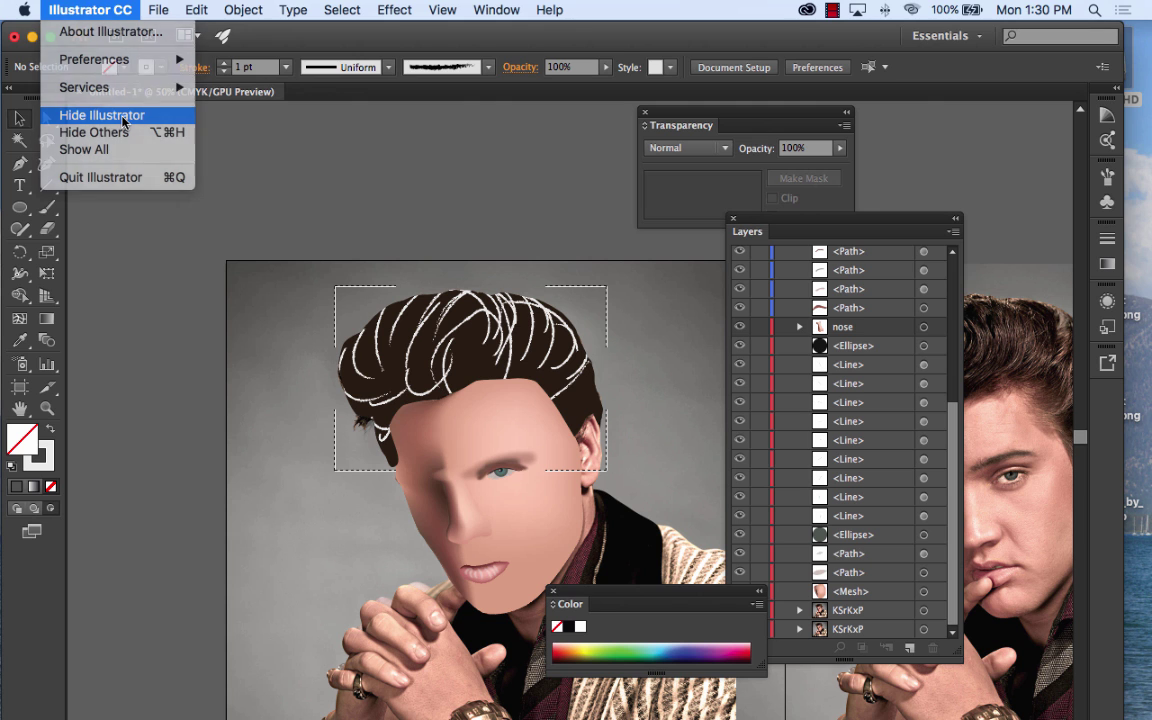
pyautogui.click(102, 115)
pyautogui.click(336, 111)
pyautogui.click(240, 107)
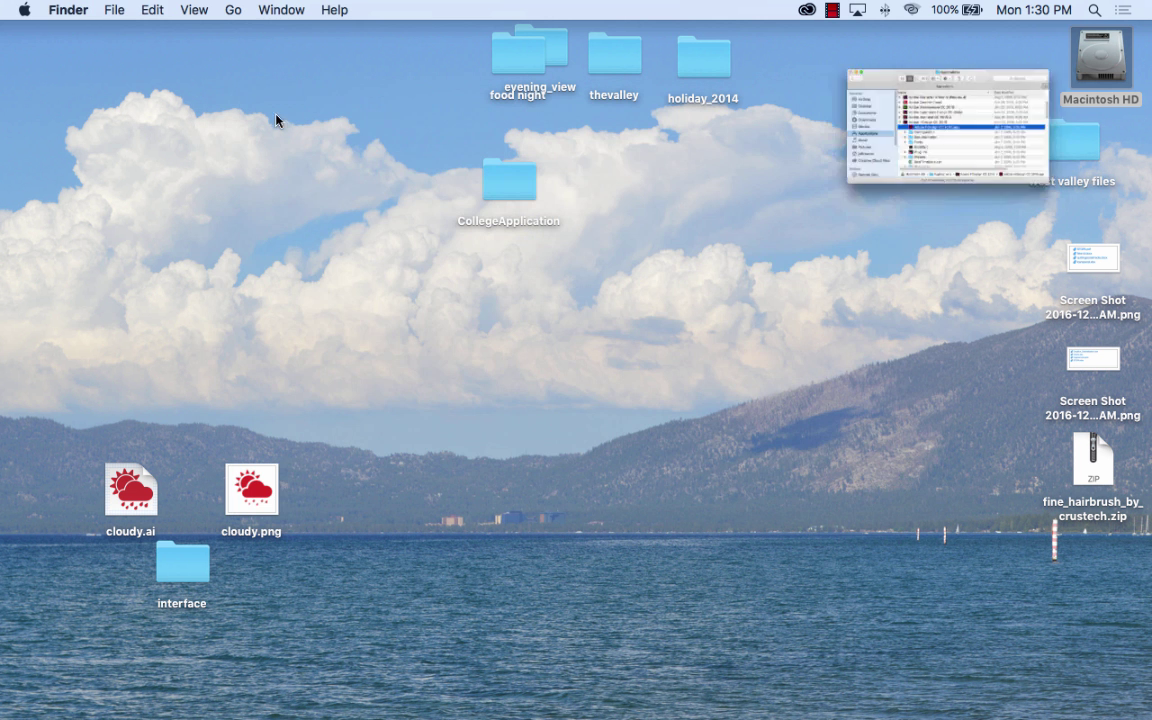
# Step: Extract fine_hairbrush_by_crustech.zip, move Hair.ai to a free spot on the desktop, and put the ZIP in the trash
pyautogui.doubleClick(1093, 460)
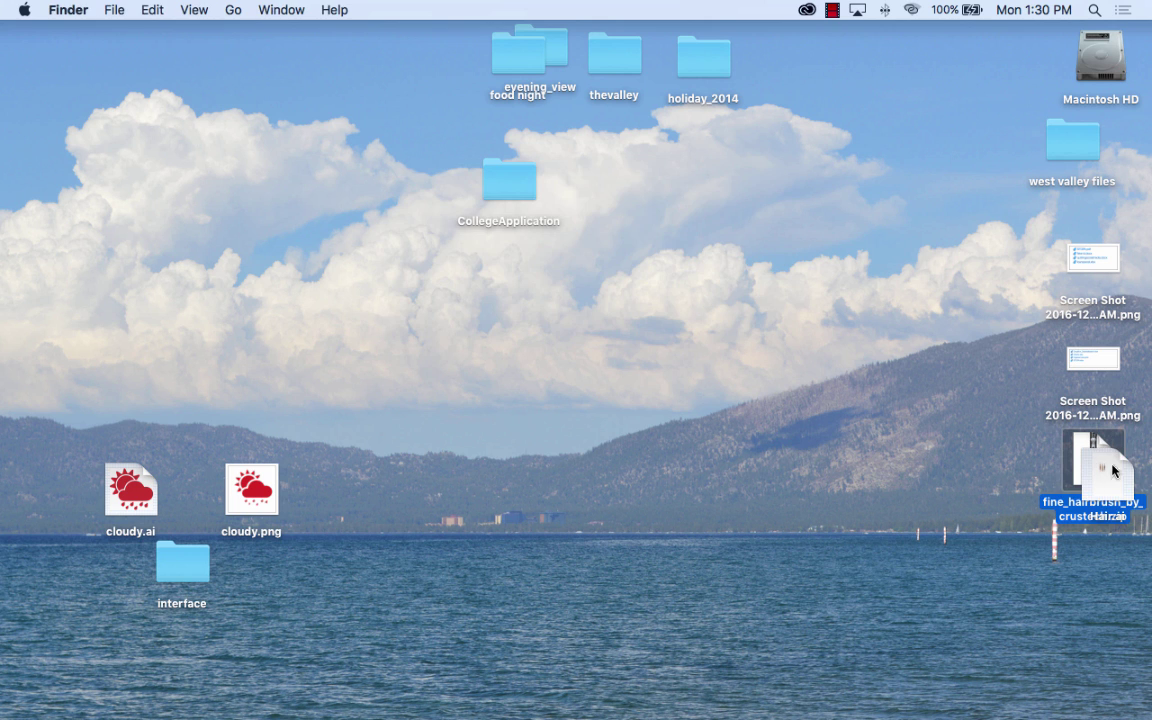
pyautogui.moveTo(1095, 468); pyautogui.dragTo(729, 411)
pyautogui.rightClick(1105, 488)
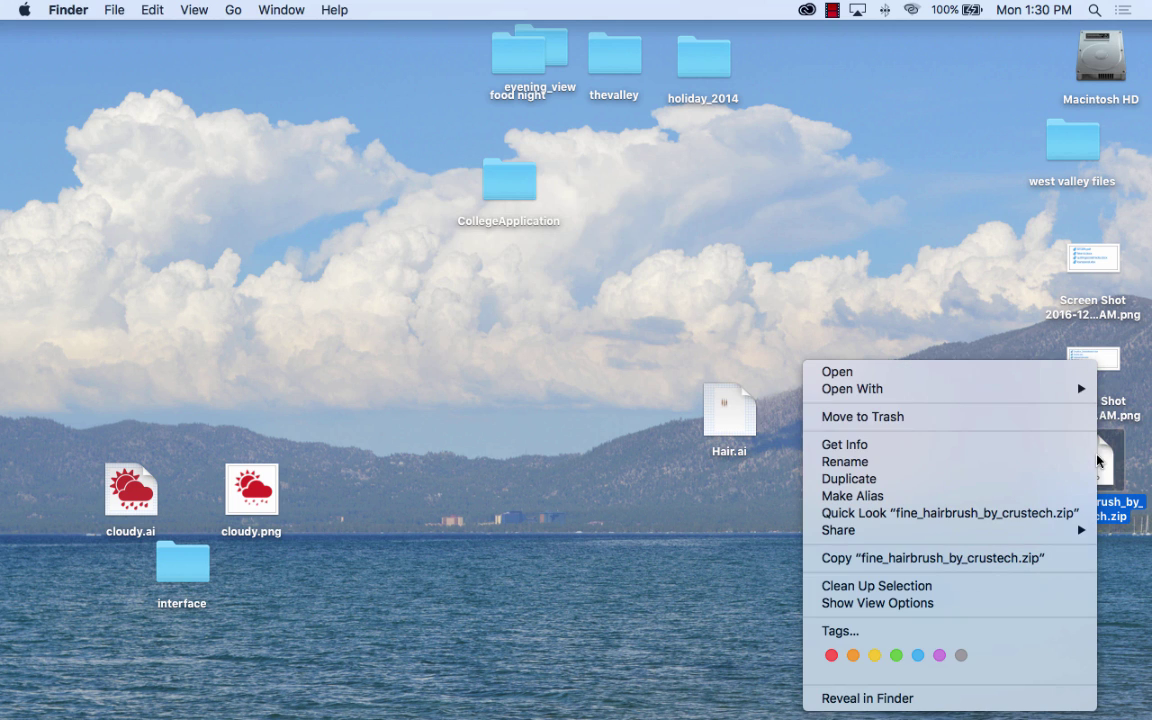
pyautogui.click(922, 417)
# Step: Move Hair.ai to the open sky area of the desktop, open it in Illustrator, and select the first blonde hair strand
pyautogui.click(724, 420)
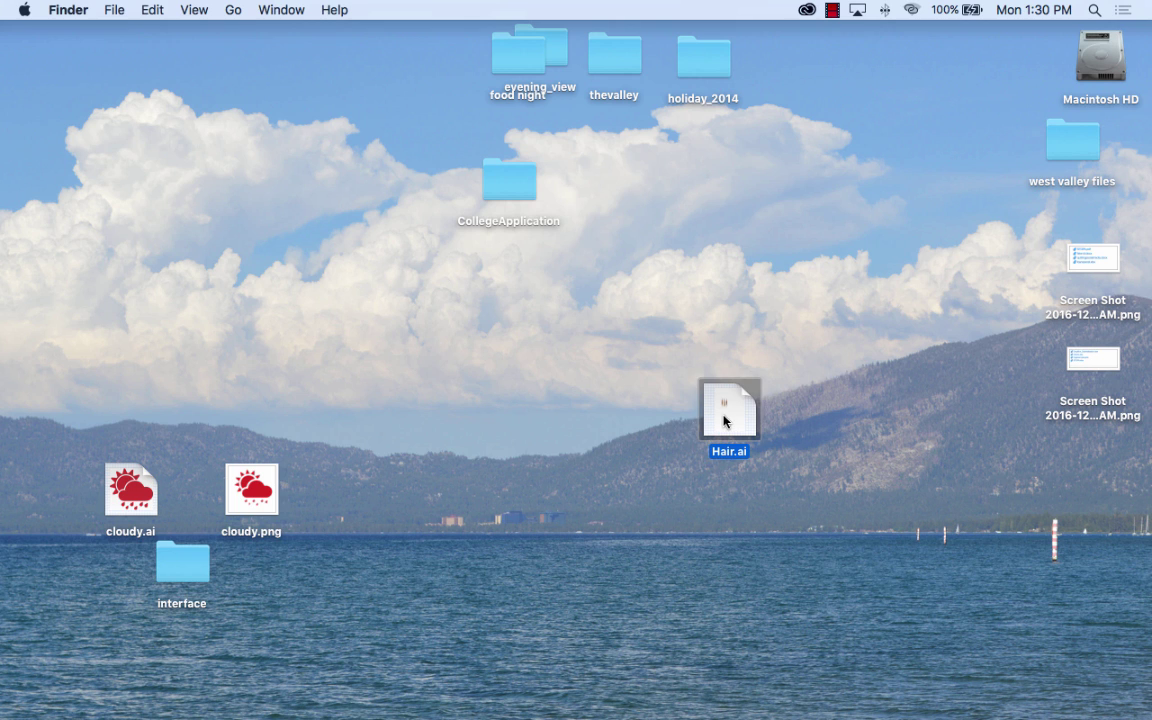
pyautogui.moveTo(735, 415); pyautogui.dragTo(309, 297)
pyautogui.click(436, 305)
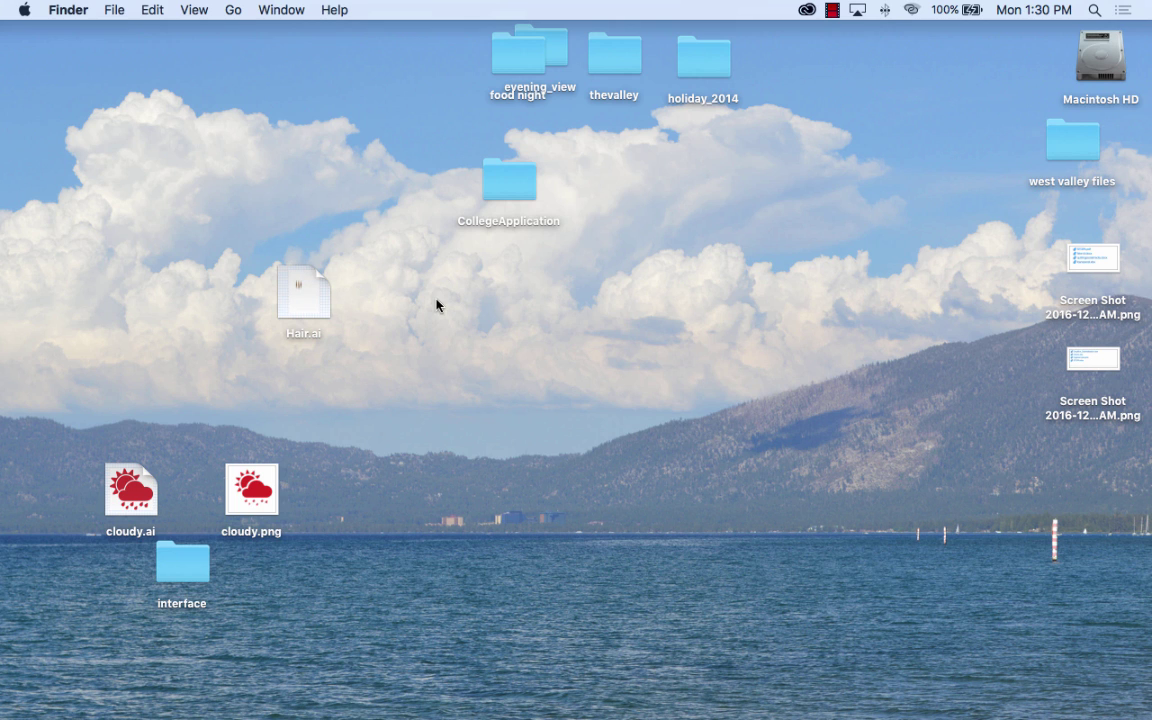
pyautogui.doubleClick(316, 304)
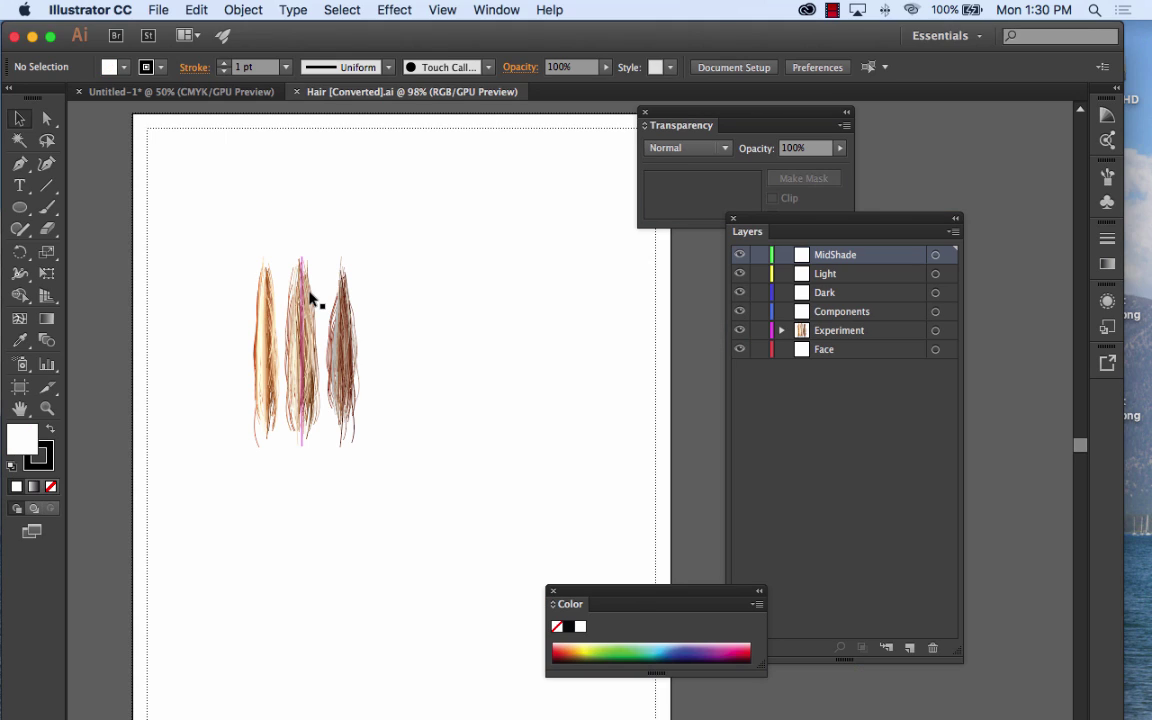
pyautogui.click(268, 337)
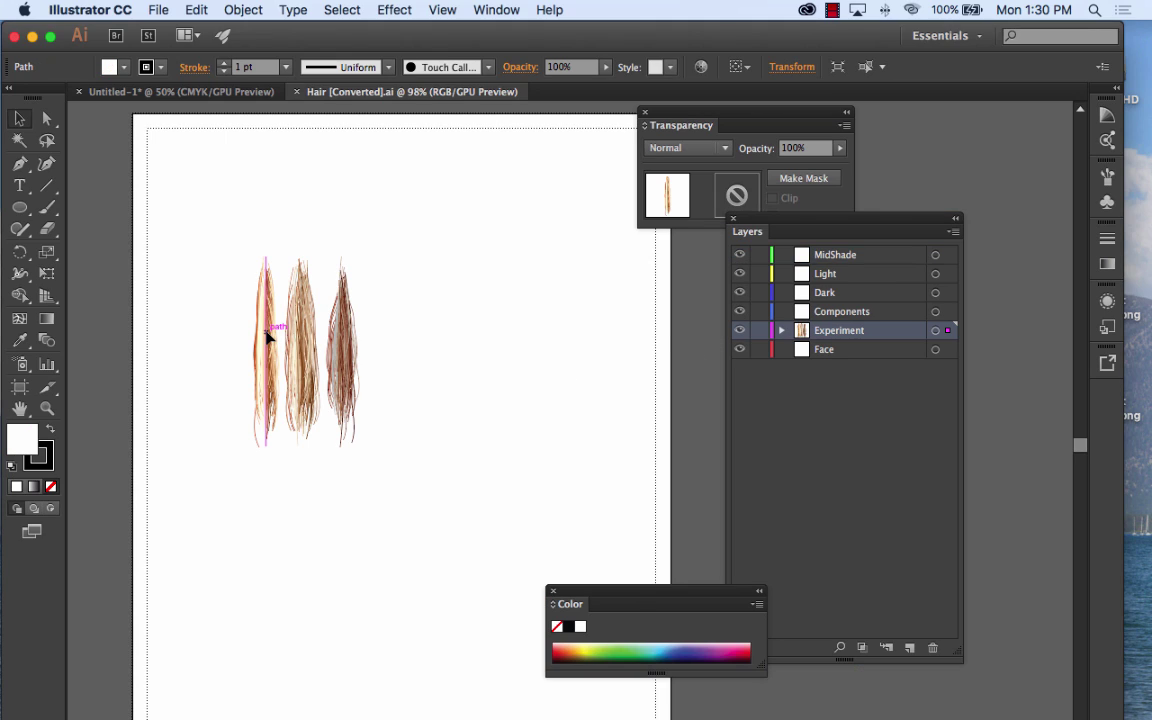
pyautogui.click(268, 337)
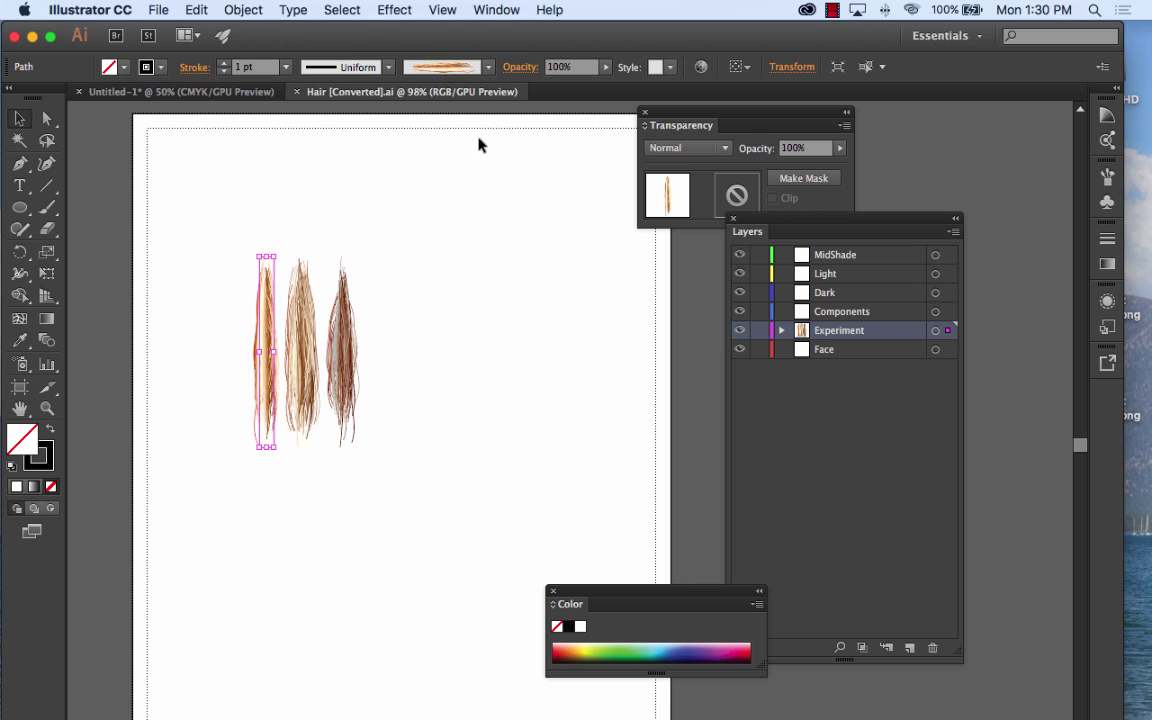
# Step: Return to the Untitled-1 portrait document, show the Brushes panel as a floating panel, and enlarge it to show all its brushes
pyautogui.click(212, 88)
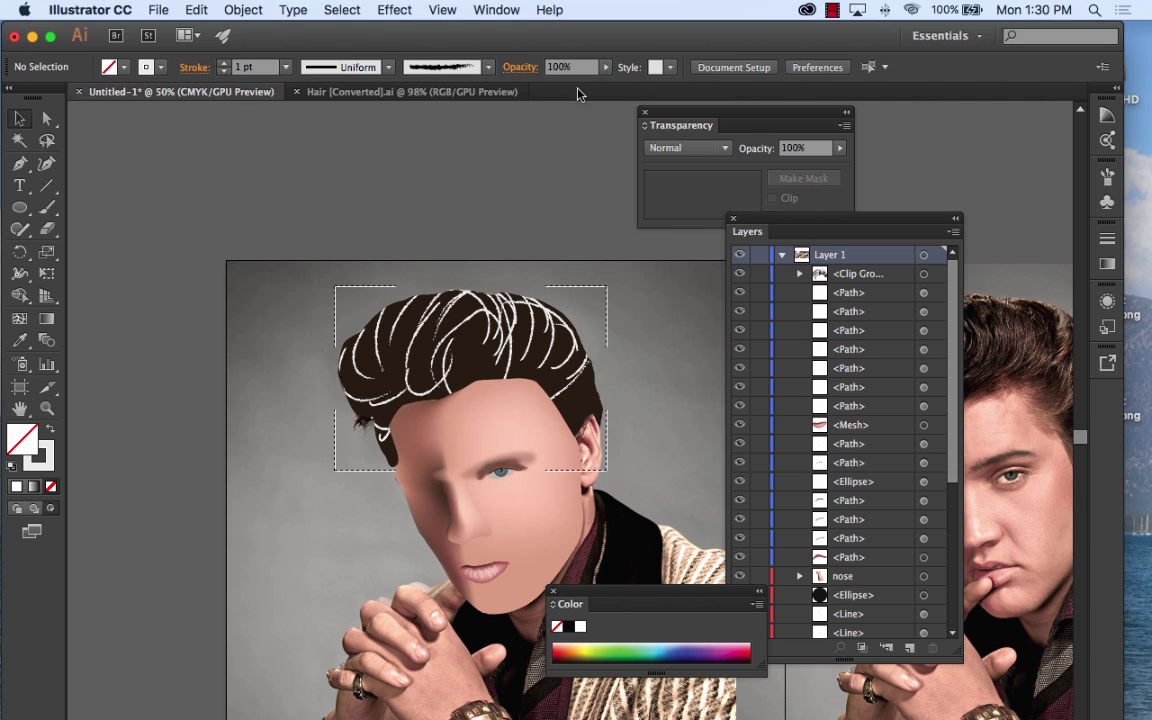
pyautogui.click(512, 8)
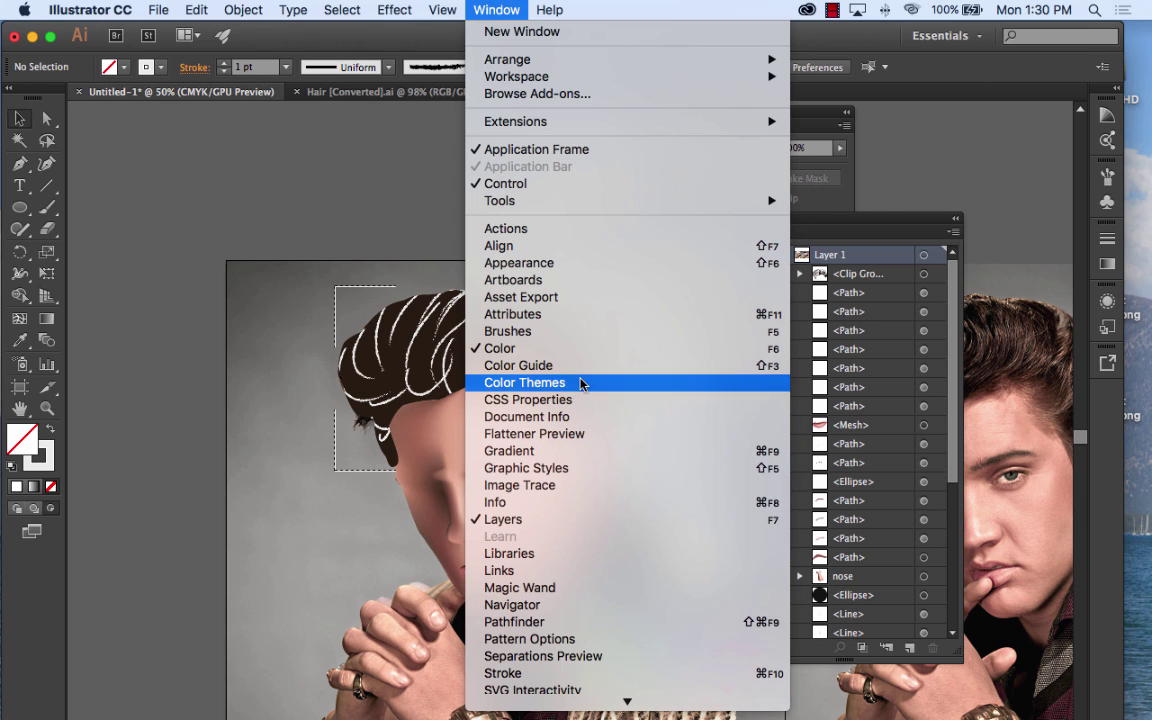
pyautogui.moveTo(590, 699)
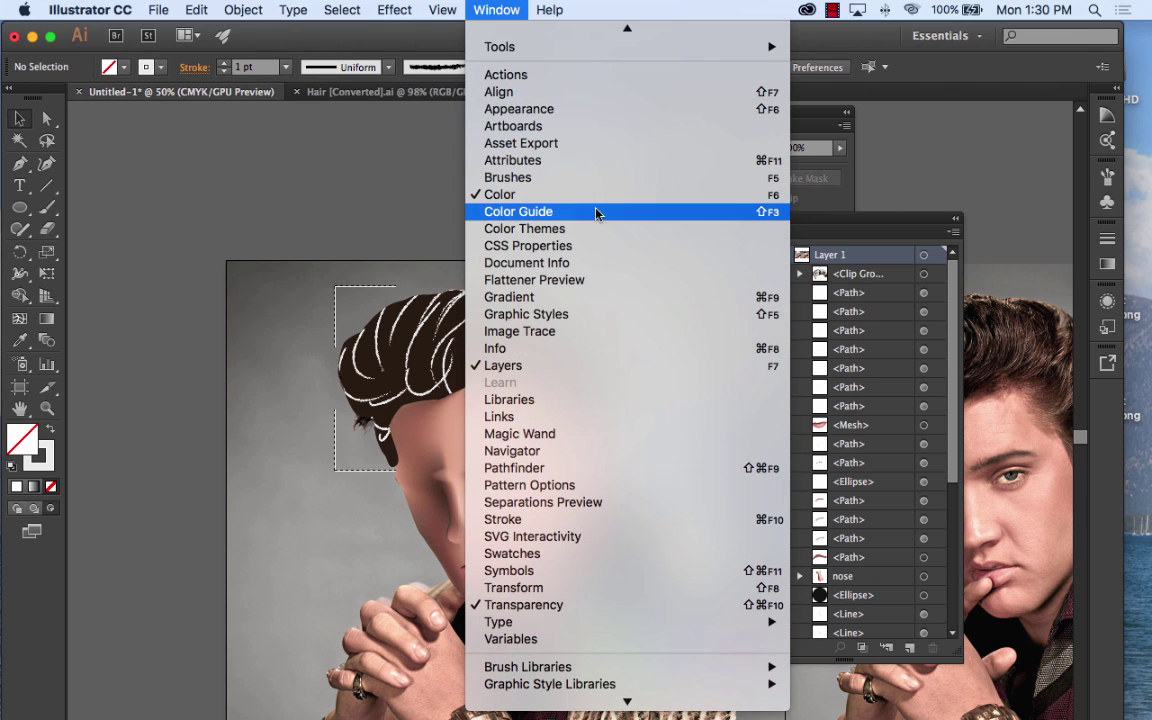
pyautogui.click(571, 177)
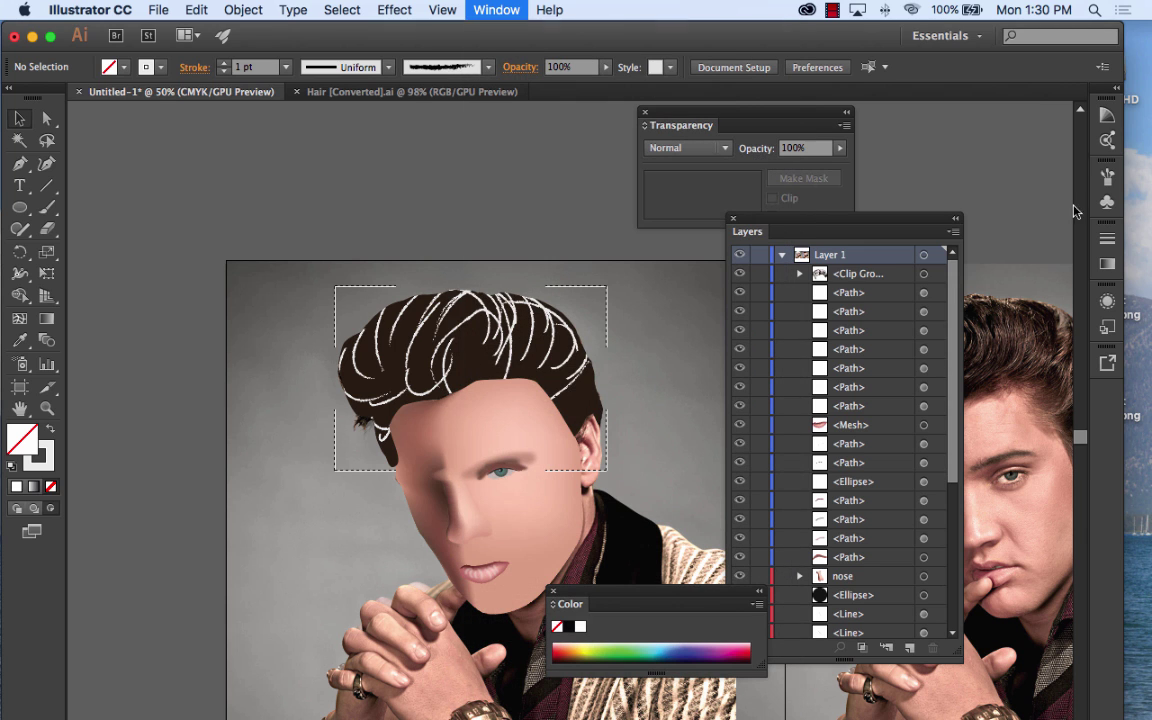
pyautogui.moveTo(895, 169); pyautogui.dragTo(335, 104)
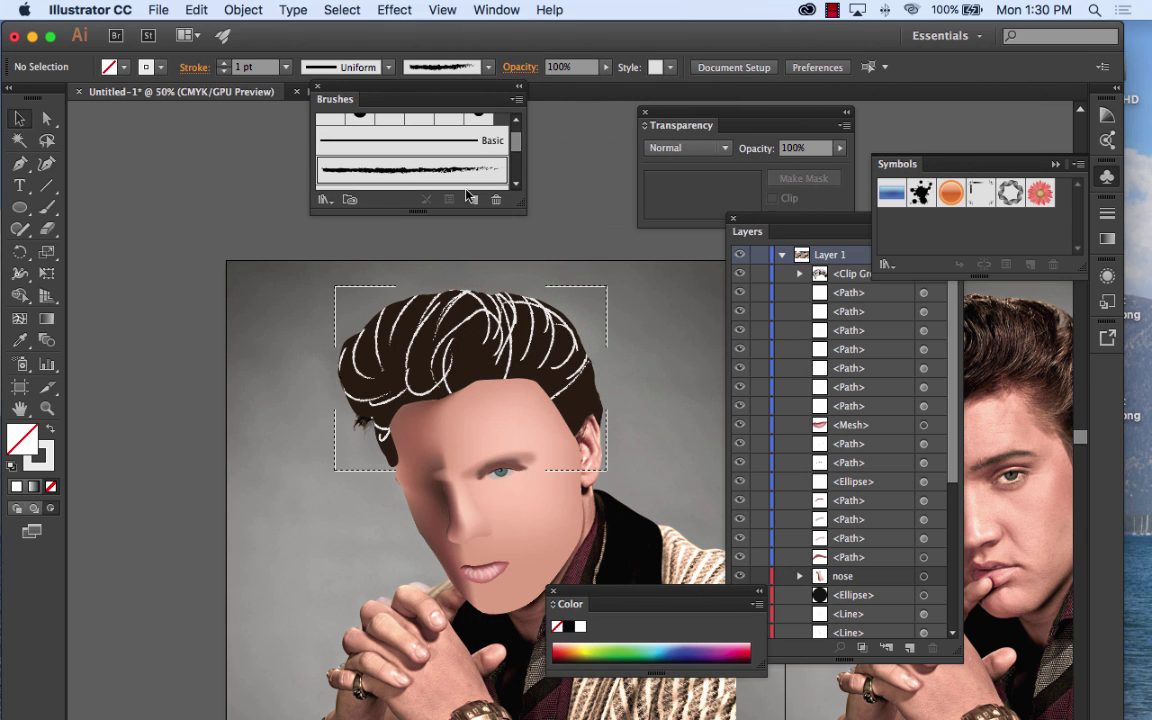
pyautogui.moveTo(519, 207); pyautogui.dragTo(716, 448)
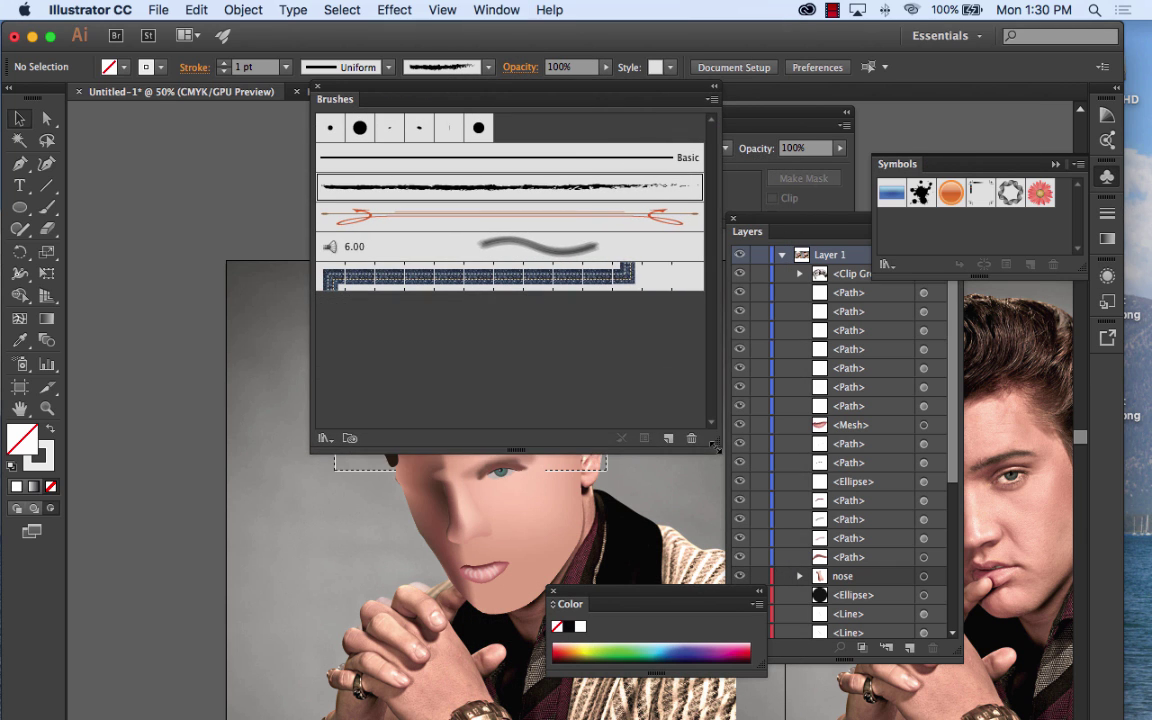
# Step: Open the AI_Hair_Brush brush library and place it beside the Brushes panel
pyautogui.click(711, 101)
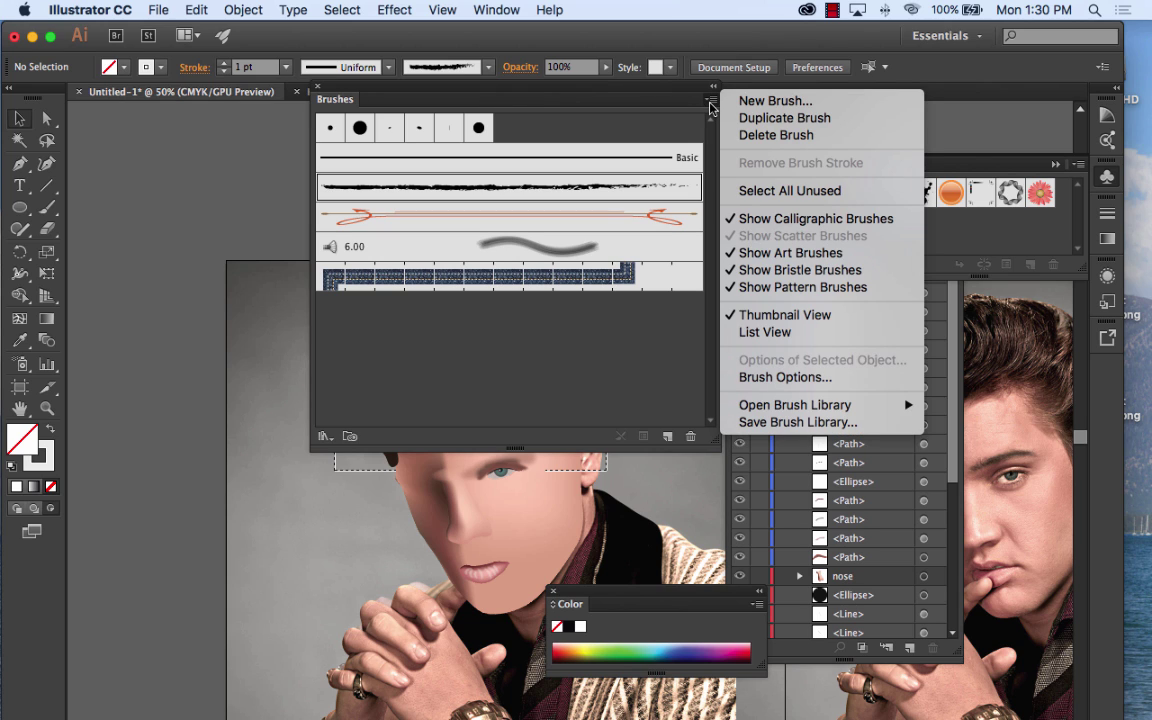
pyautogui.moveTo(840, 405)
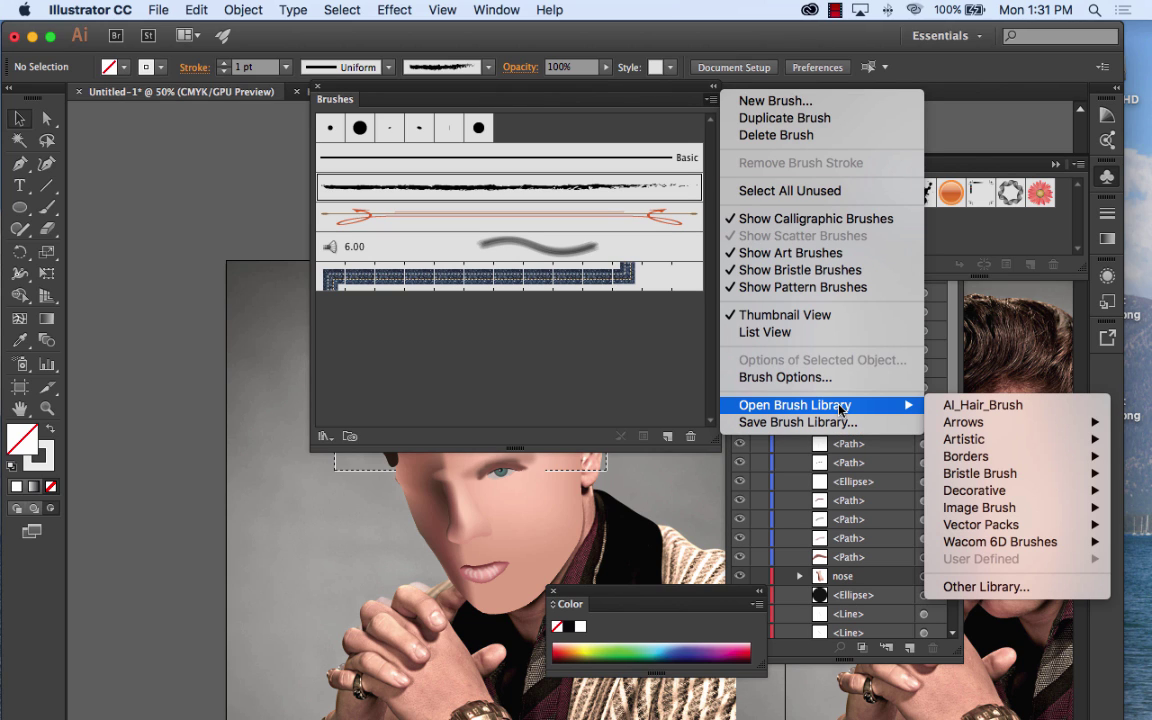
pyautogui.click(984, 406)
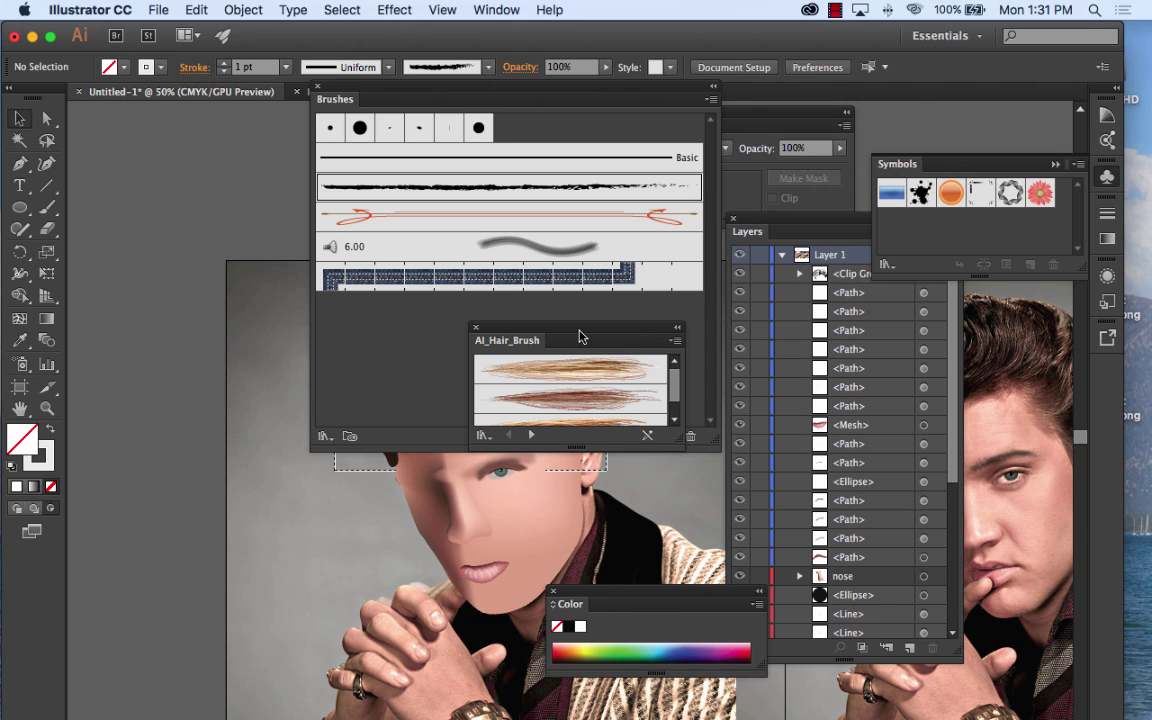
pyautogui.moveTo(594, 329); pyautogui.dragTo(238, 195)
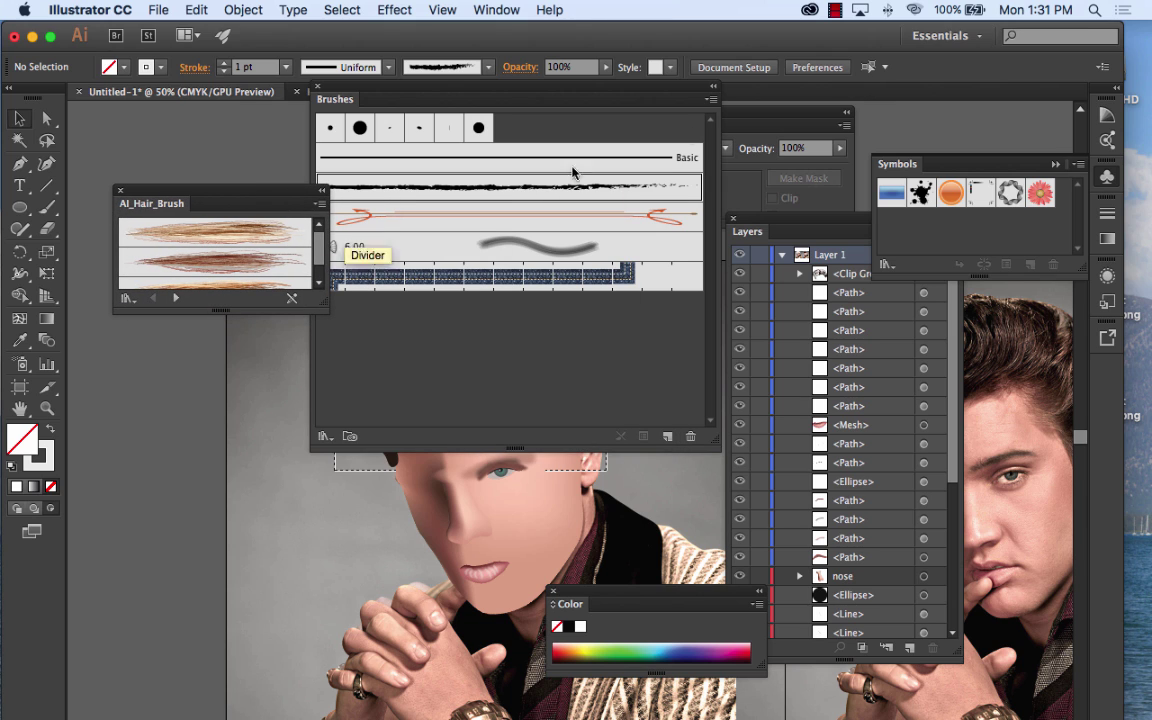
# Step: Review the AI_Hair_Brush entry among the brush libraries, and move both brush panels clear of the portrait's hair
pyautogui.click(711, 100)
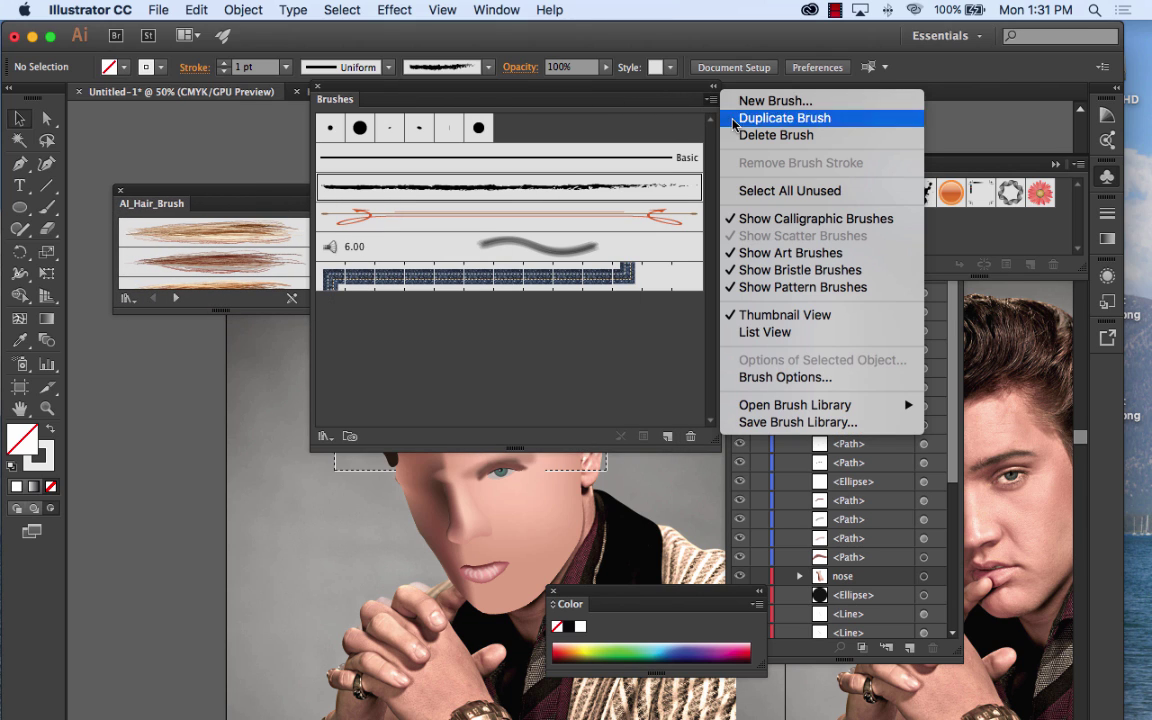
pyautogui.moveTo(873, 412)
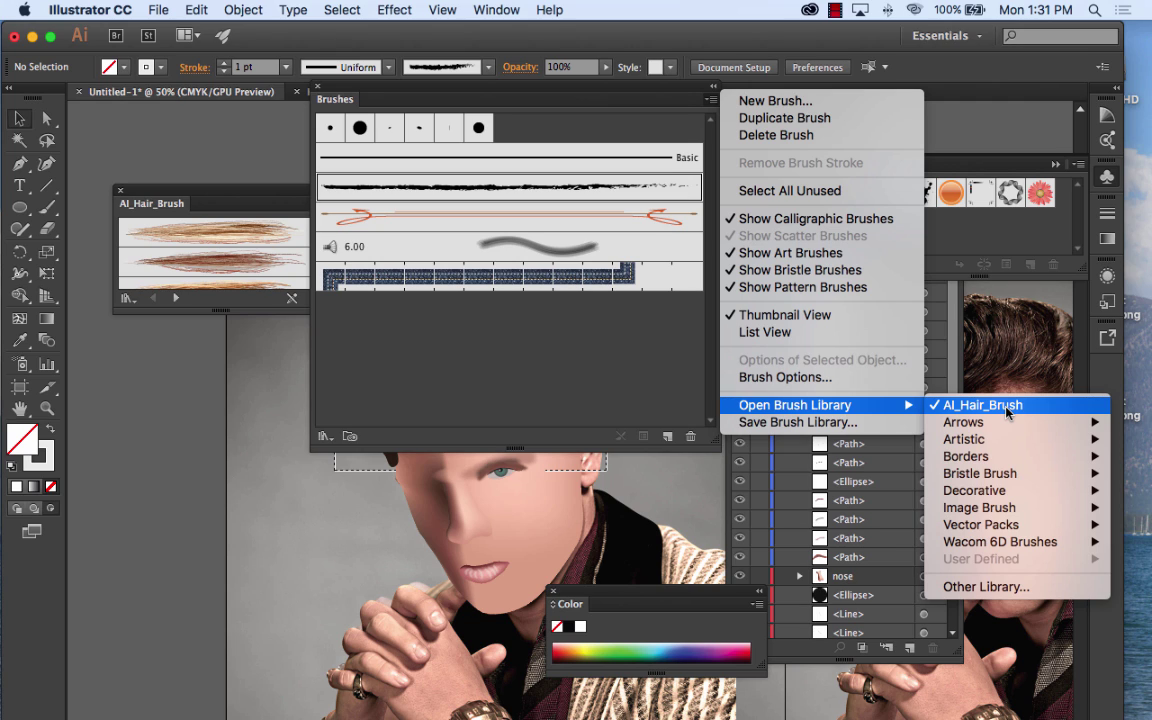
pyautogui.click(413, 92)
pyautogui.moveTo(184, 186); pyautogui.dragTo(157, 153)
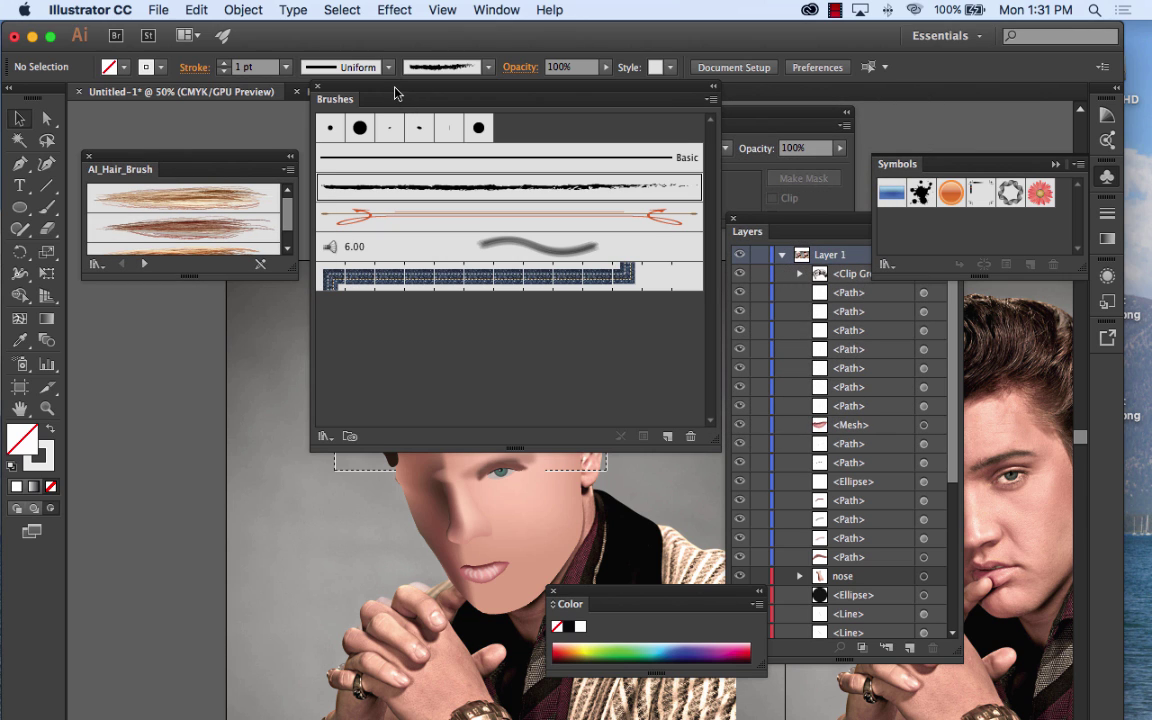
pyautogui.moveTo(395, 93); pyautogui.dragTo(842, 118)
# Step: Paint a curved lock down the front of the hair with the Paintbrush and the first blonde AI_Hair_Brush brush
pyautogui.click(193, 202)
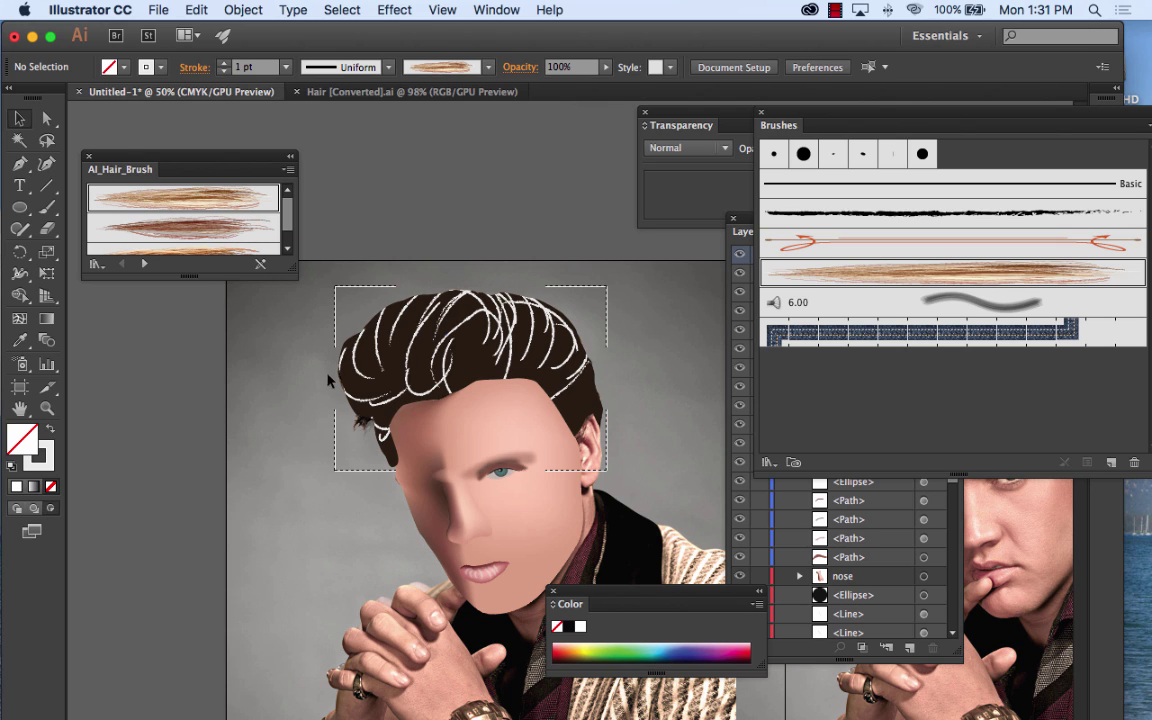
pyautogui.click(48, 210)
pyautogui.moveTo(499, 324); pyautogui.dragTo(459, 380)
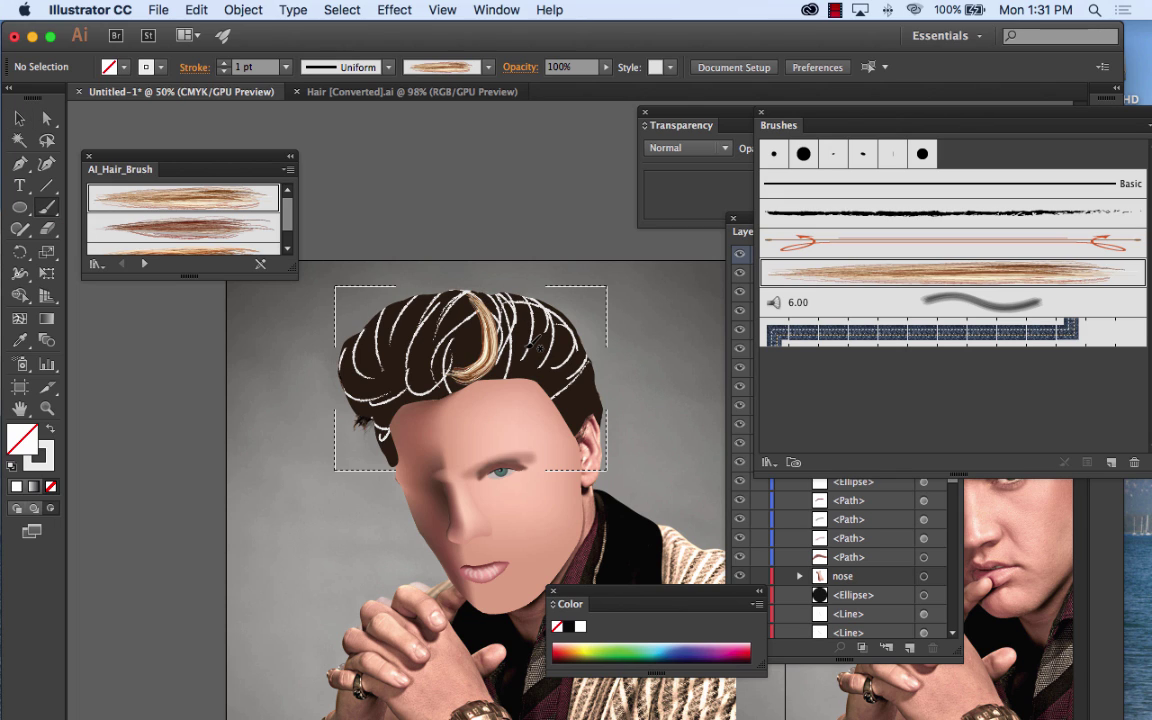
# Step: At 150% zoom, paint curled blonde locks over the front and outer side of the hair with the same hair brush
pyautogui.press('super+=')
pyautogui.press('super+=')
pyautogui.press('super+=')
pyautogui.press('space')
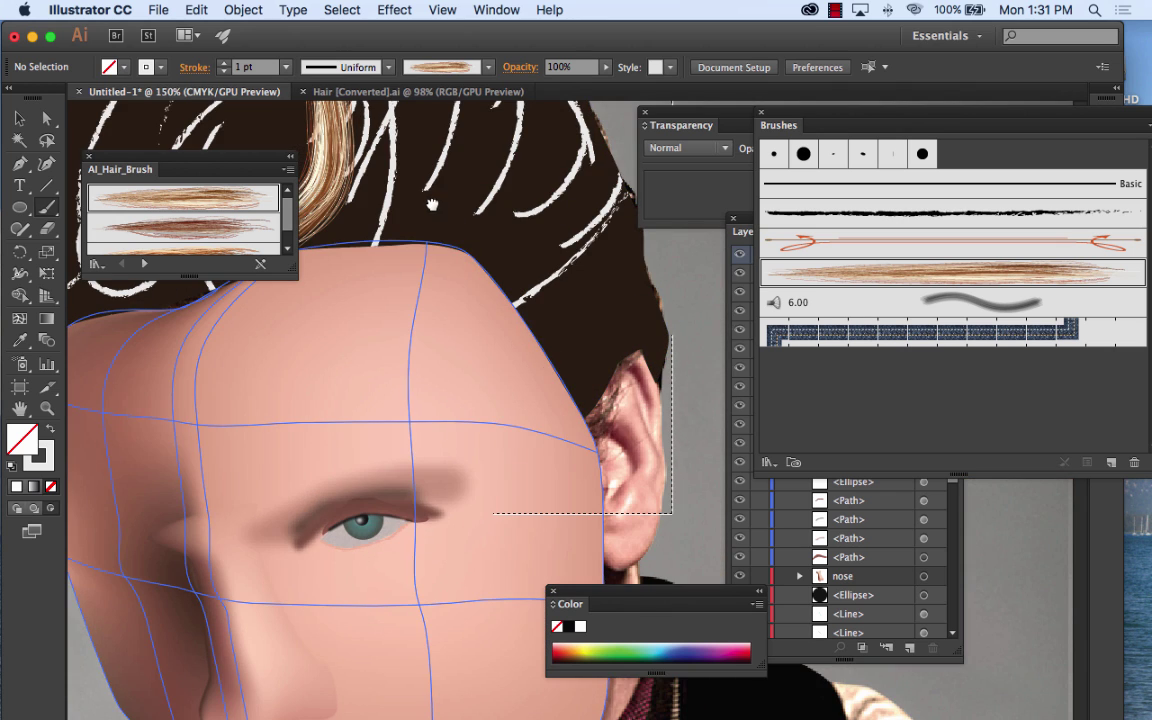
pyautogui.moveTo(380, 160); pyautogui.dragTo(635, 380)
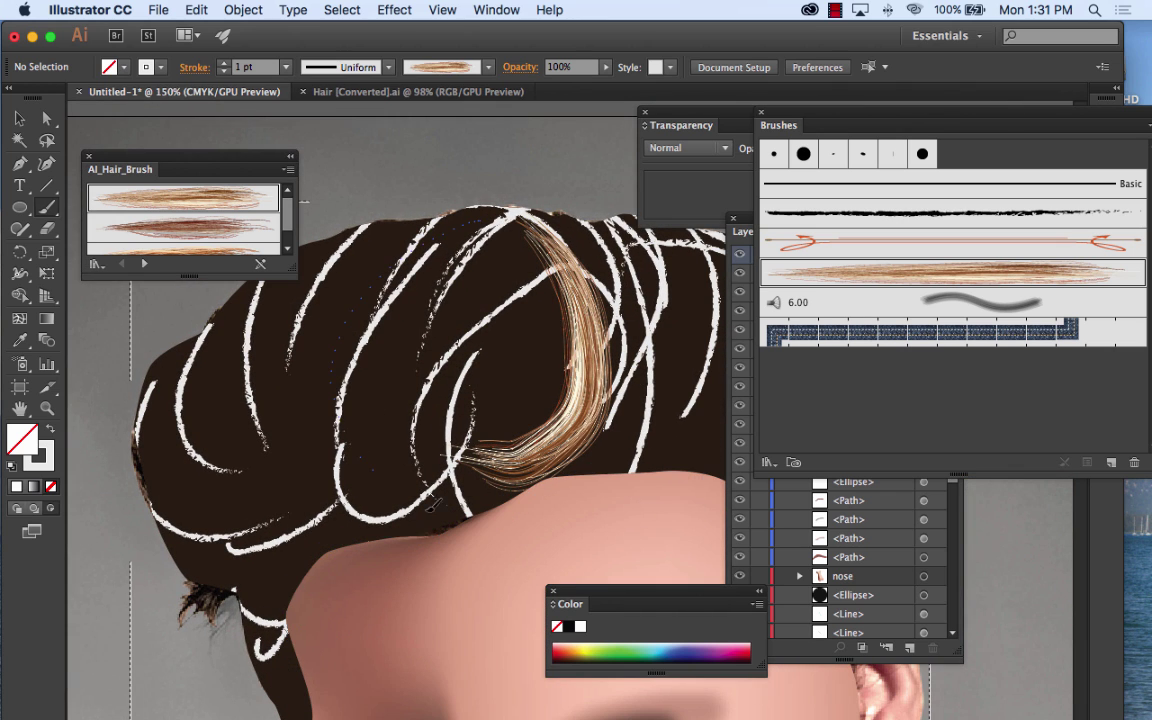
pyautogui.moveTo(431, 506); pyautogui.dragTo(464, 507)
pyautogui.moveTo(470, 287); pyautogui.dragTo(449, 290)
pyautogui.moveTo(528, 335); pyautogui.dragTo(540, 338)
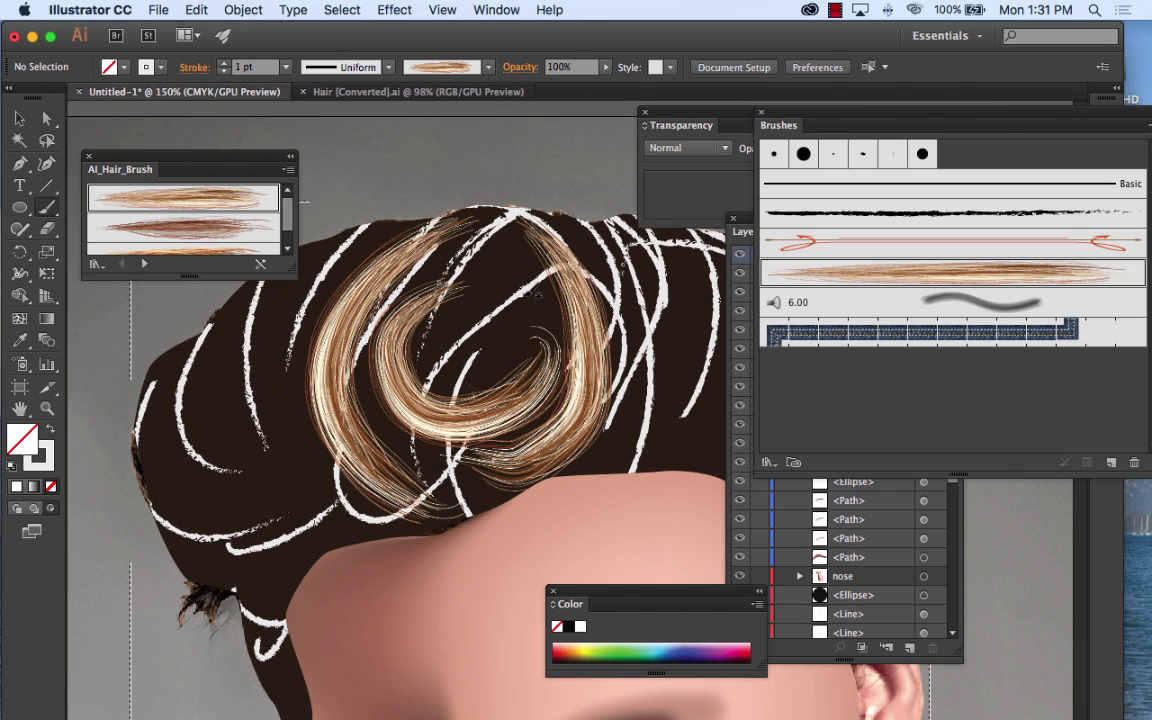
pyautogui.moveTo(514, 293)
pyautogui.mouseDown()
pyautogui.moveTo(525, 315)
pyautogui.moveTo(496, 243)
pyautogui.mouseUp()
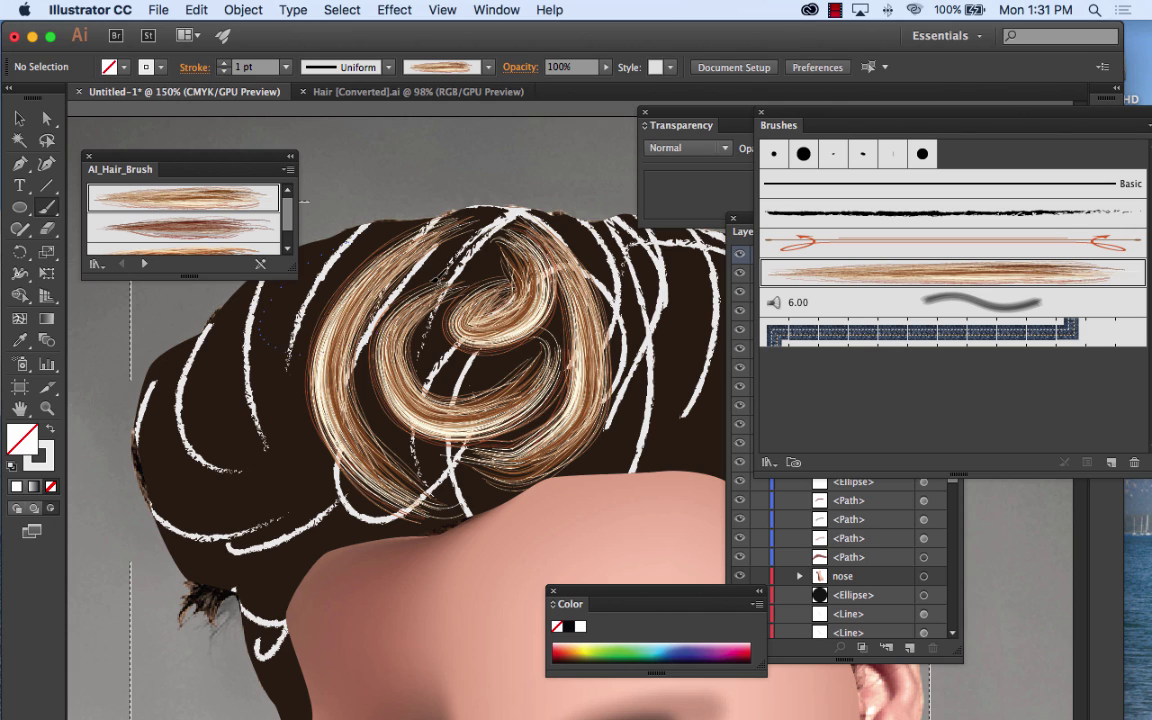
pyautogui.moveTo(434, 283); pyautogui.dragTo(438, 279)
pyautogui.moveTo(222, 334)
pyautogui.mouseDown()
pyautogui.moveTo(290, 485)
pyautogui.moveTo(298, 380)
pyautogui.mouseUp()
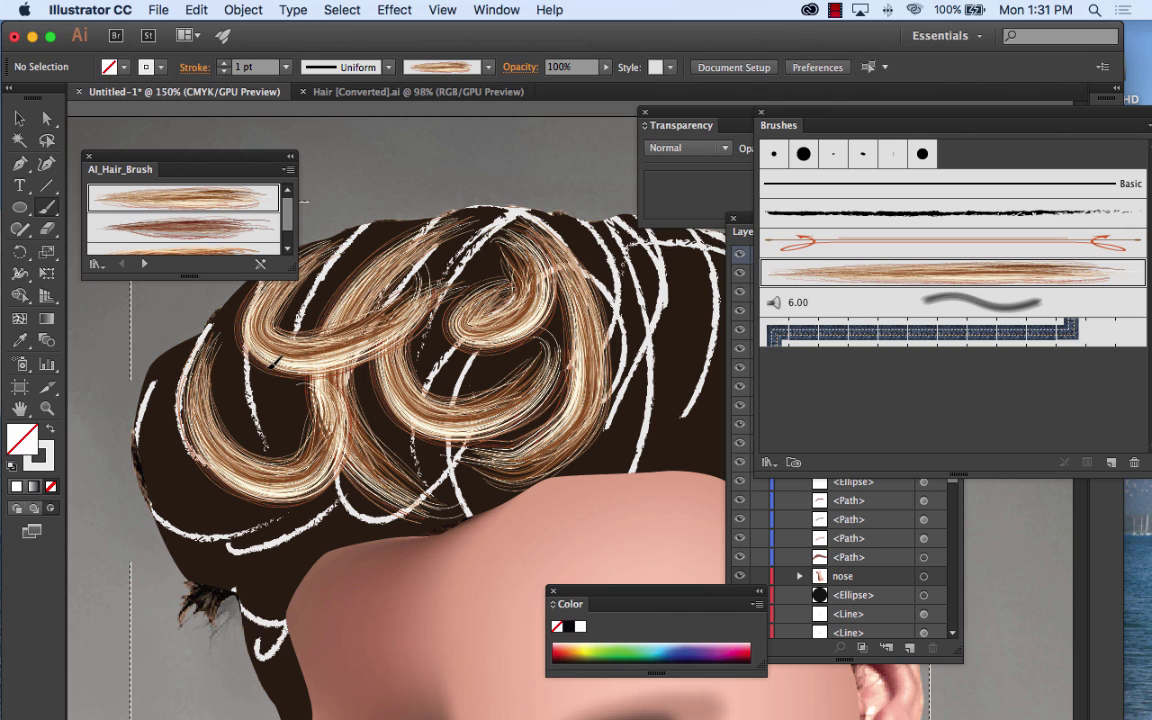
pyautogui.moveTo(322, 470); pyautogui.dragTo(340, 450)
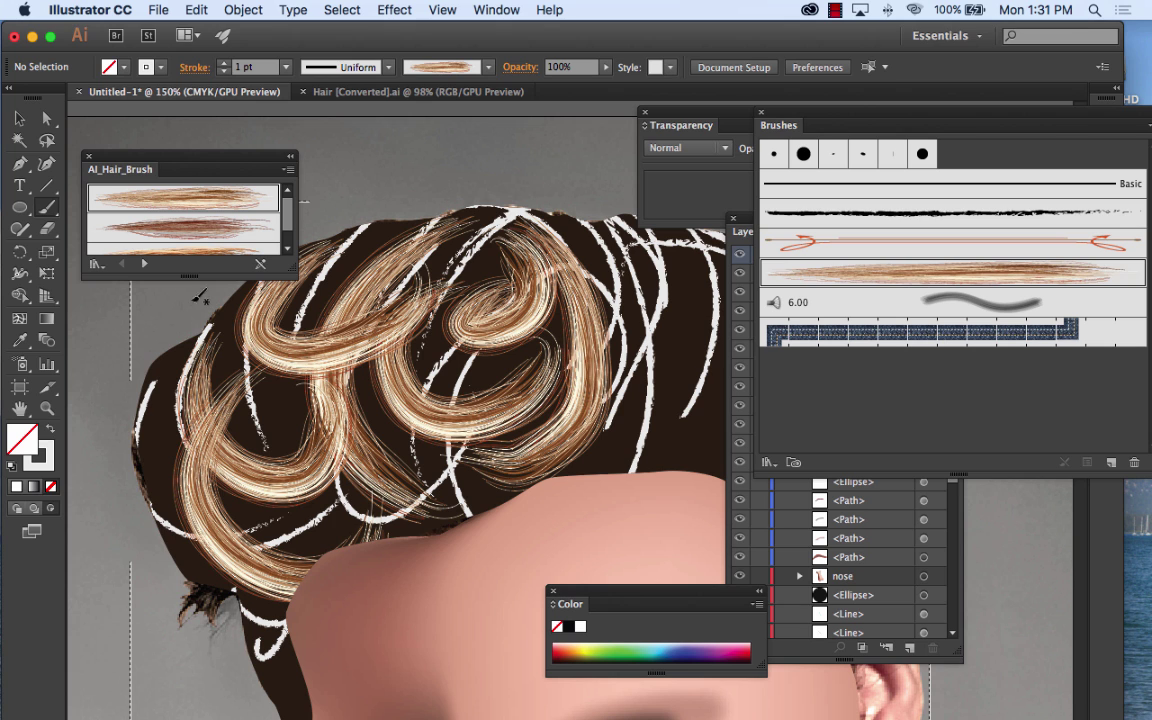
pyautogui.moveTo(287, 568); pyautogui.dragTo(382, 403)
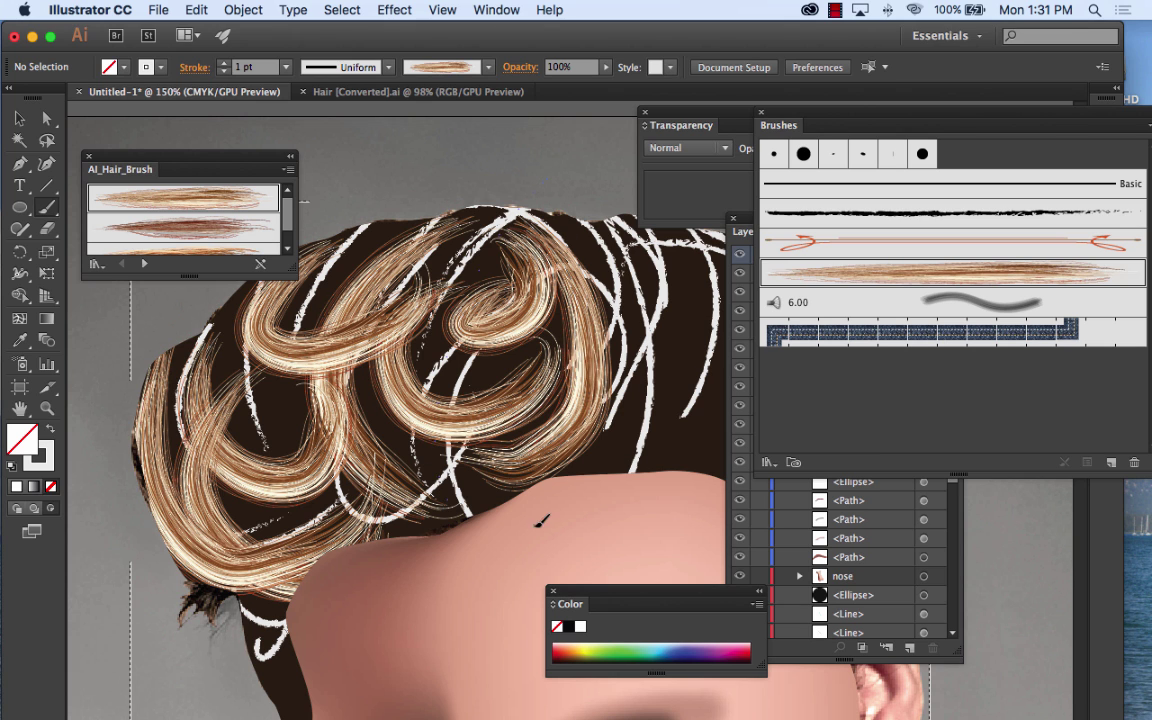
# Step: Paint blonde locks down over the crown and far side of the hair with the first AI_Hair_Brush brush
pyautogui.moveTo(636, 362); pyautogui.dragTo(403, 343)
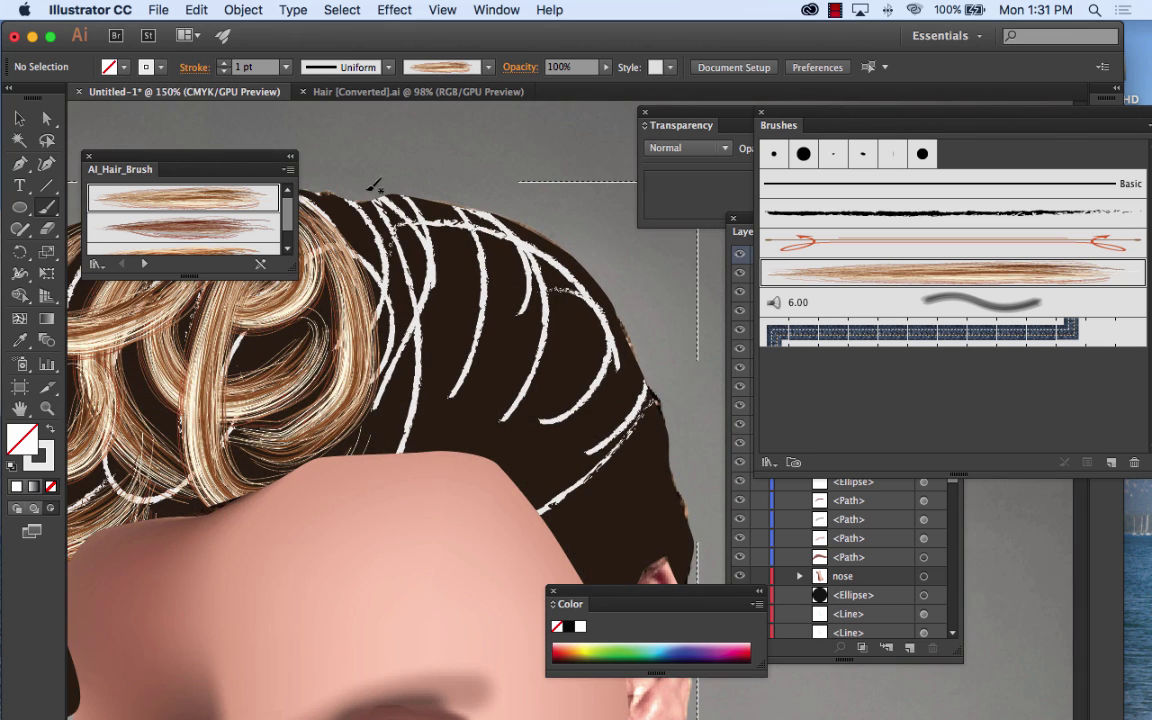
pyautogui.moveTo(465, 416); pyautogui.dragTo(340, 338)
pyautogui.moveTo(455, 229); pyautogui.dragTo(500, 476)
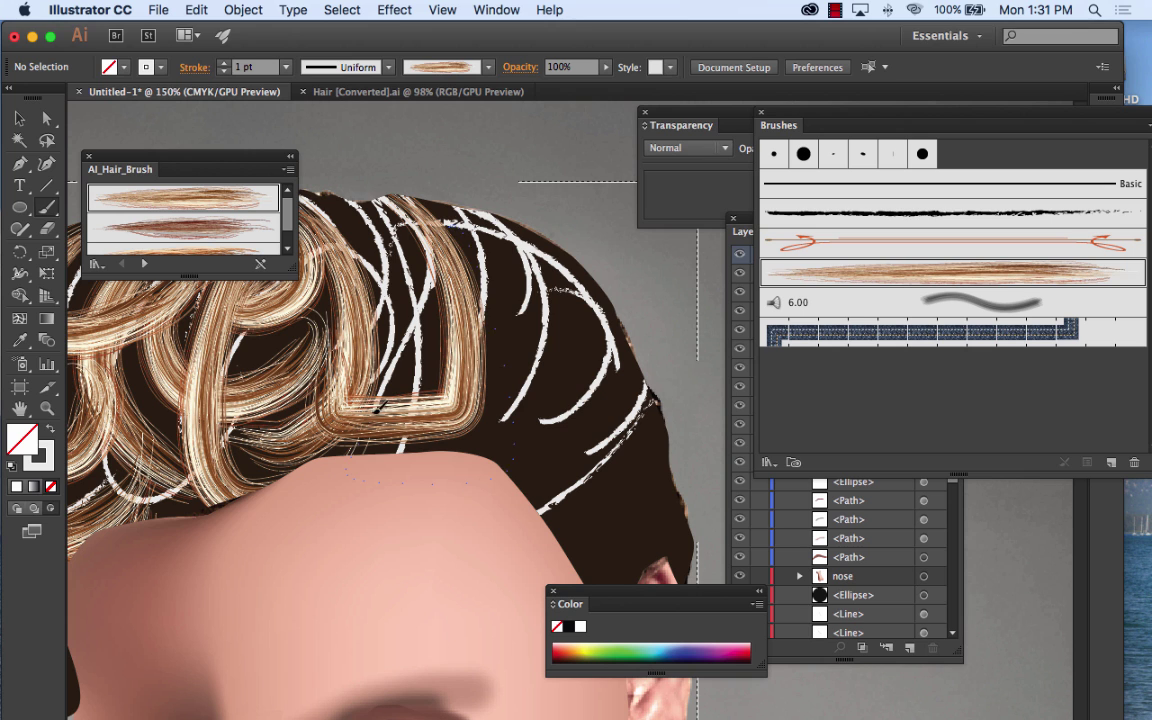
pyautogui.moveTo(522, 272); pyautogui.dragTo(590, 470)
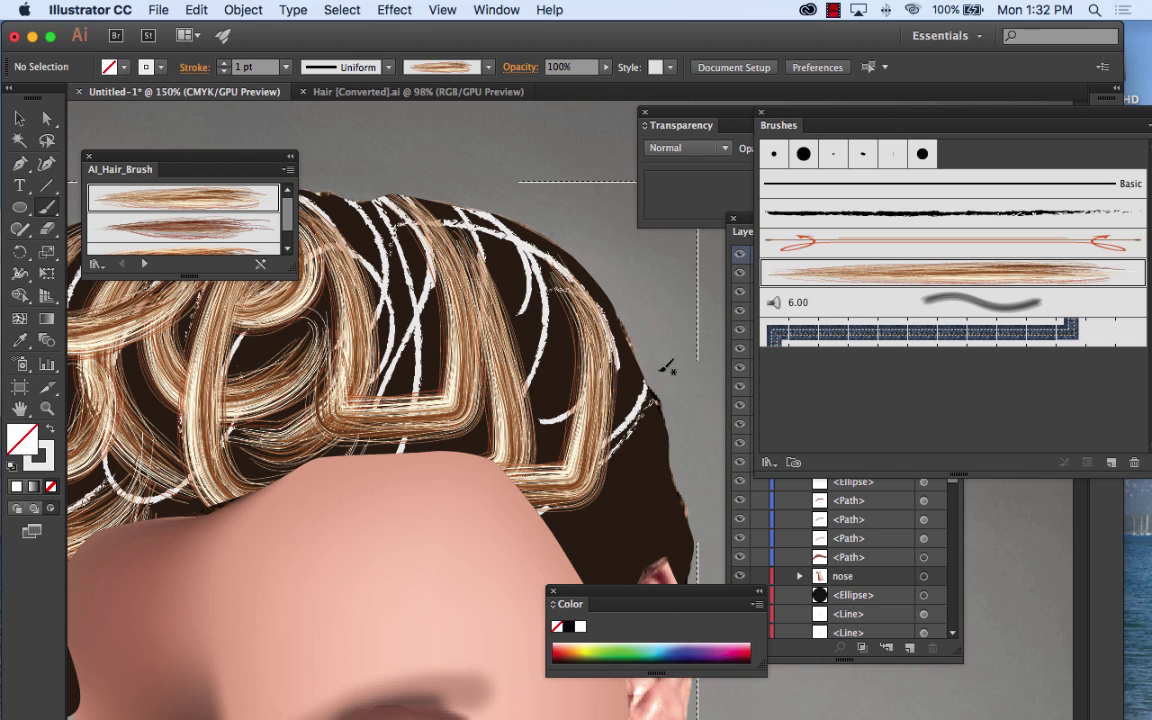
# Step: Paint reddish-brown locks between the blonde ones on the crown with the second AI_Hair_Brush brush
pyautogui.moveTo(630, 432); pyautogui.dragTo(752, 402)
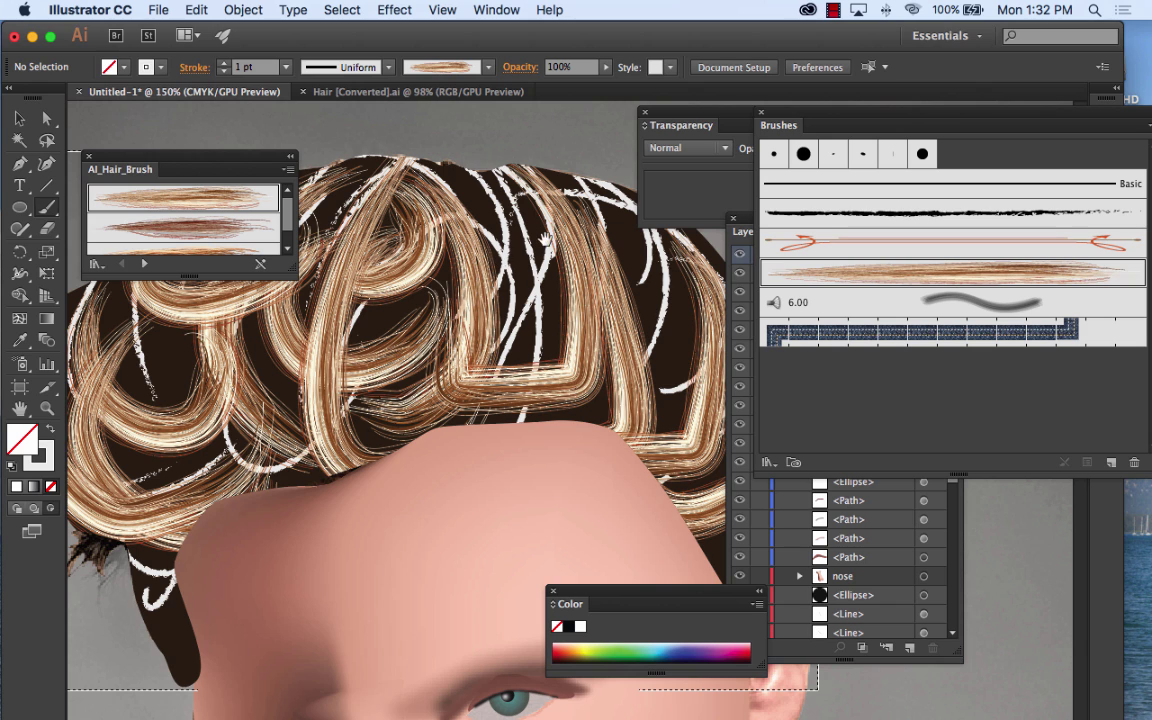
pyautogui.moveTo(548, 234); pyautogui.dragTo(449, 359)
pyautogui.scroll(4, 450, 358)
pyautogui.click(205, 228)
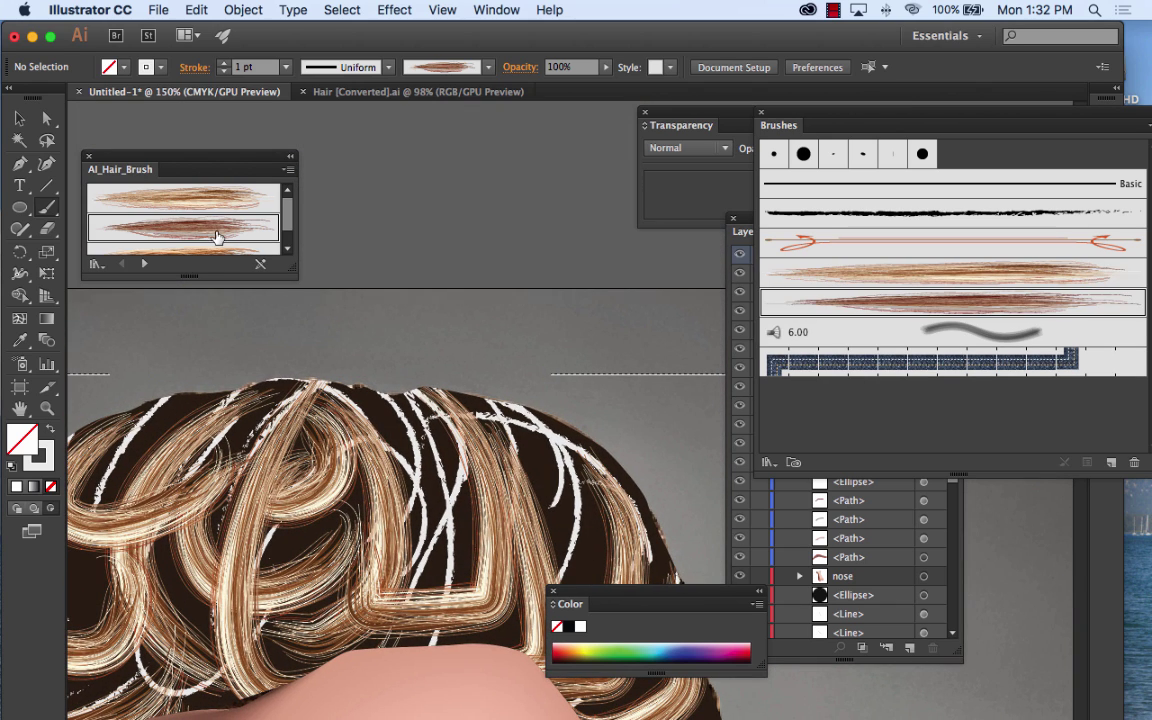
pyautogui.moveTo(350, 407)
pyautogui.mouseDown()
pyautogui.moveTo(375, 400)
pyautogui.moveTo(493, 515)
pyautogui.moveTo(463, 501)
pyautogui.mouseUp()
# Step: Draw a slightly wavy vertical line with the Pencil tool in the empty space above the artboard and set its stroke to orange
pyautogui.moveTo(486, 319); pyautogui.dragTo(533, 374)
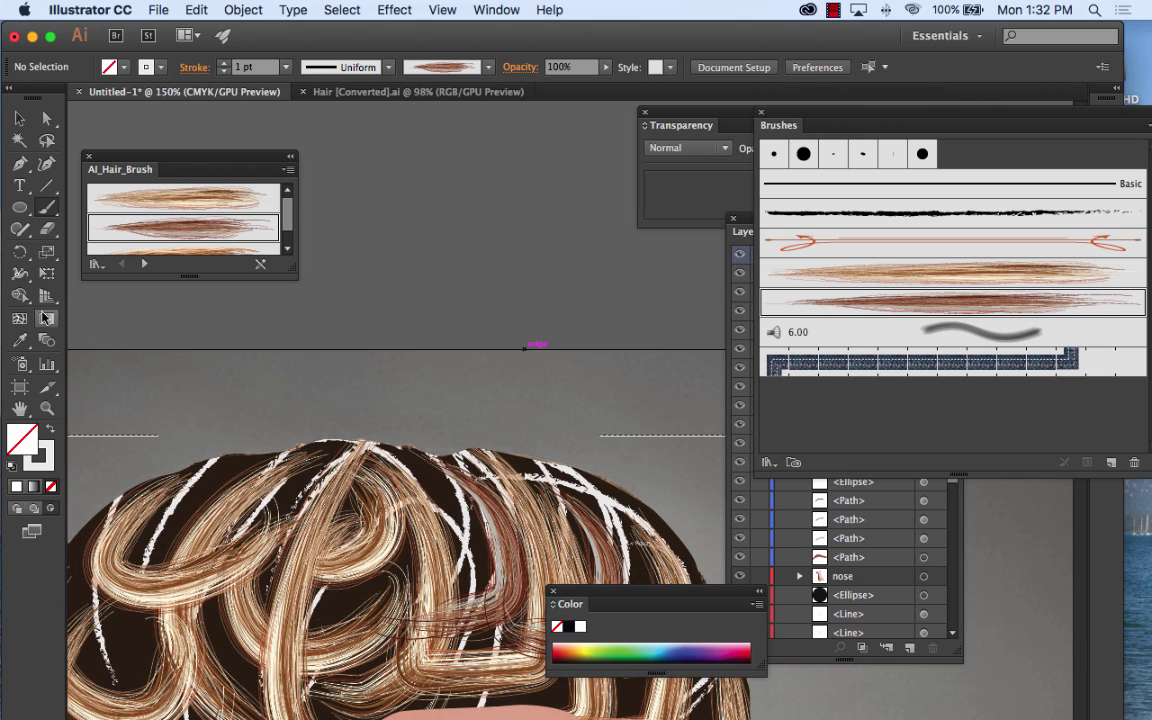
pyautogui.click(19, 207)
pyautogui.click(19, 230)
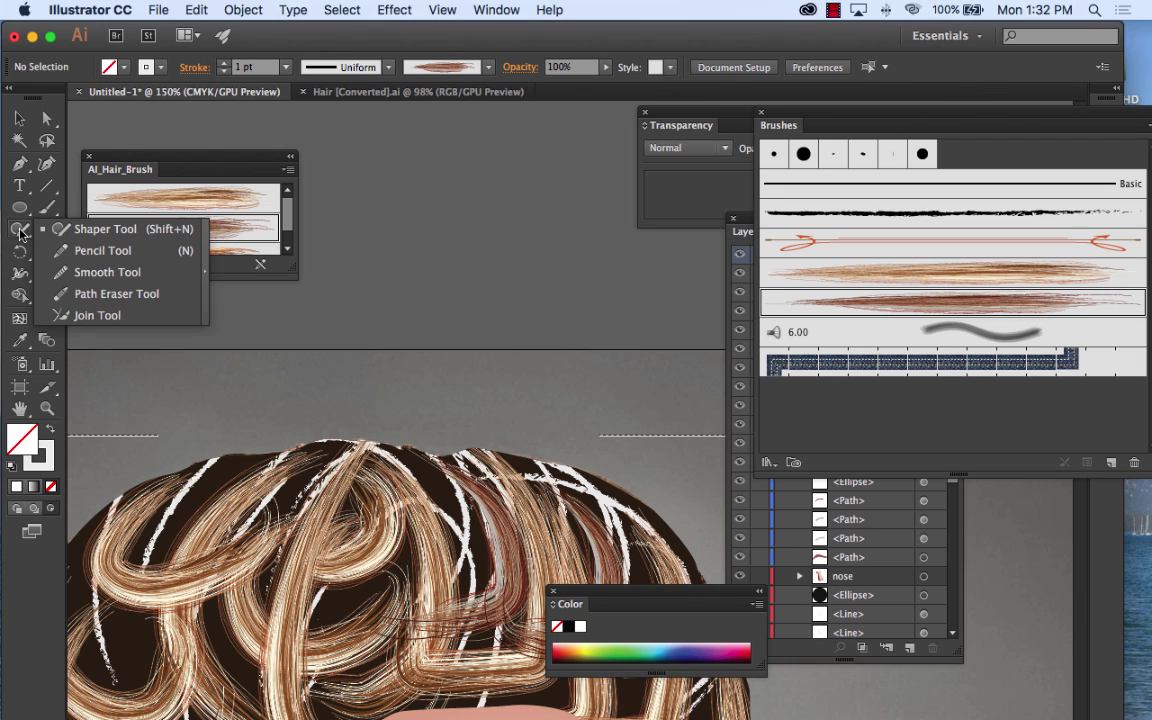
pyautogui.click(67, 251)
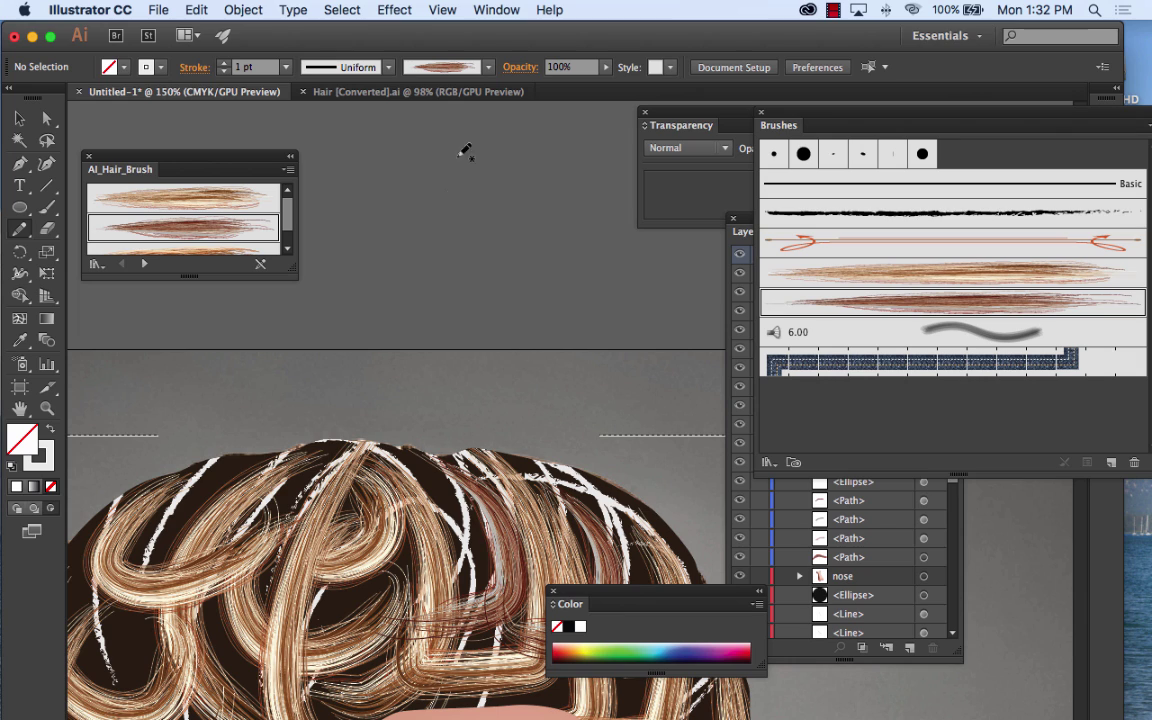
pyautogui.moveTo(448, 158); pyautogui.dragTo(446, 125)
pyautogui.moveTo(464, 288); pyautogui.dragTo(461, 291)
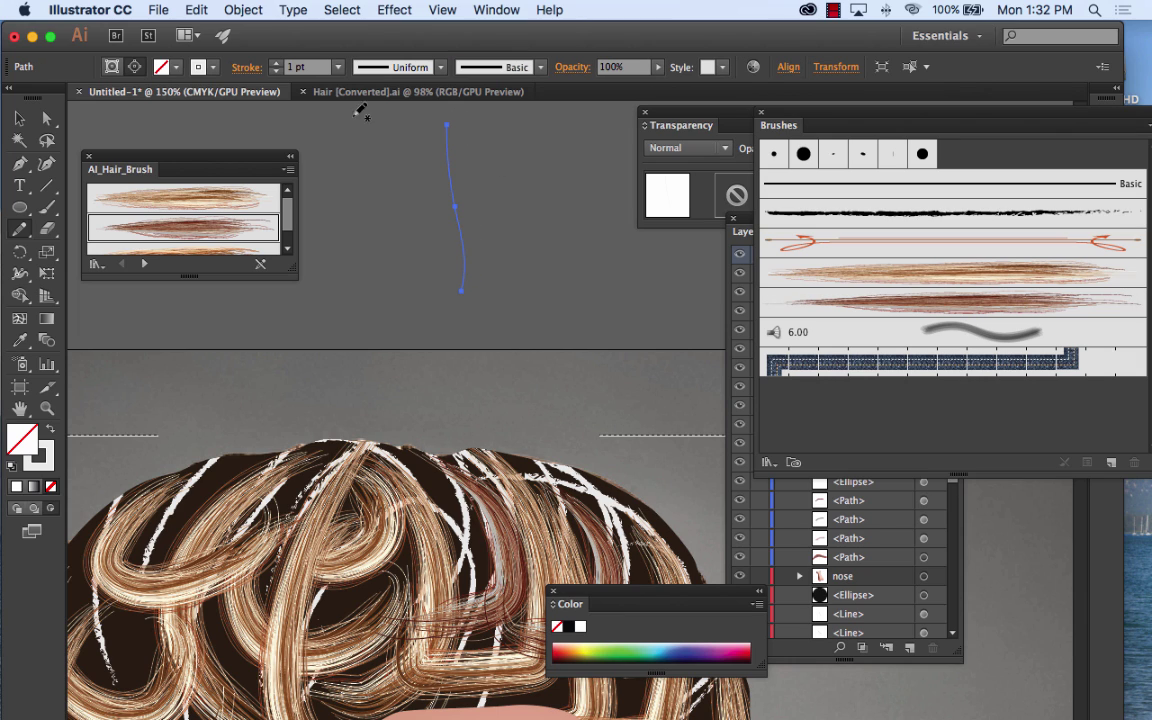
pyautogui.click(198, 67)
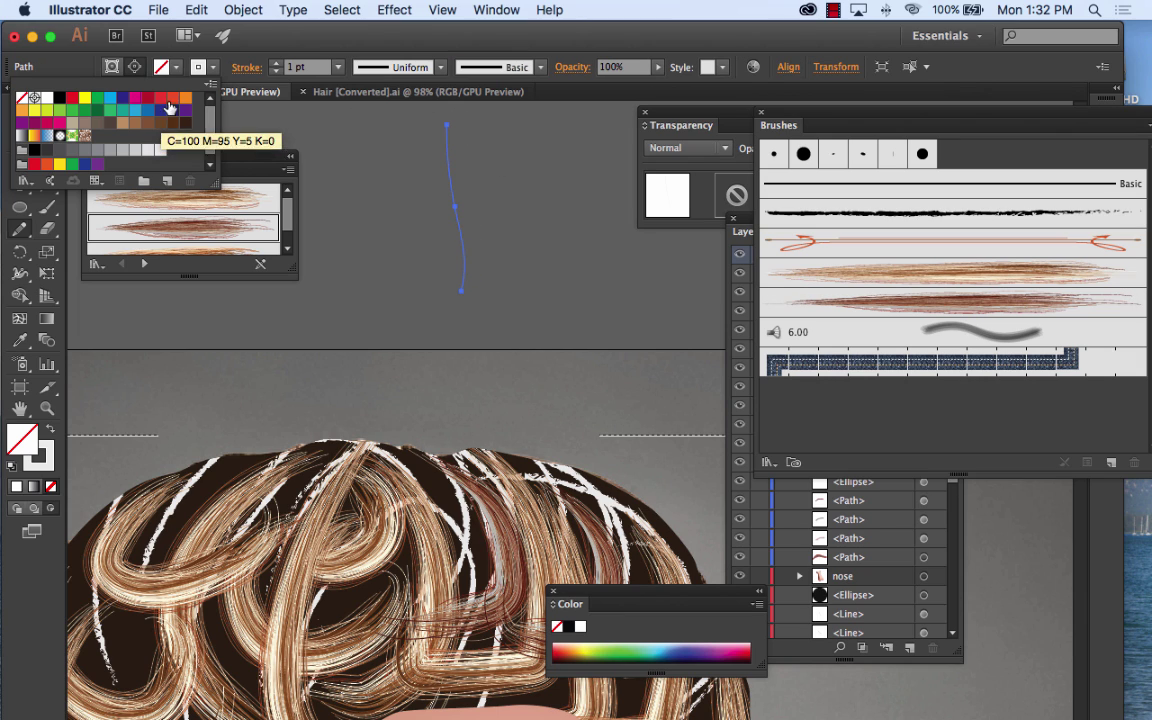
pyautogui.click(180, 101)
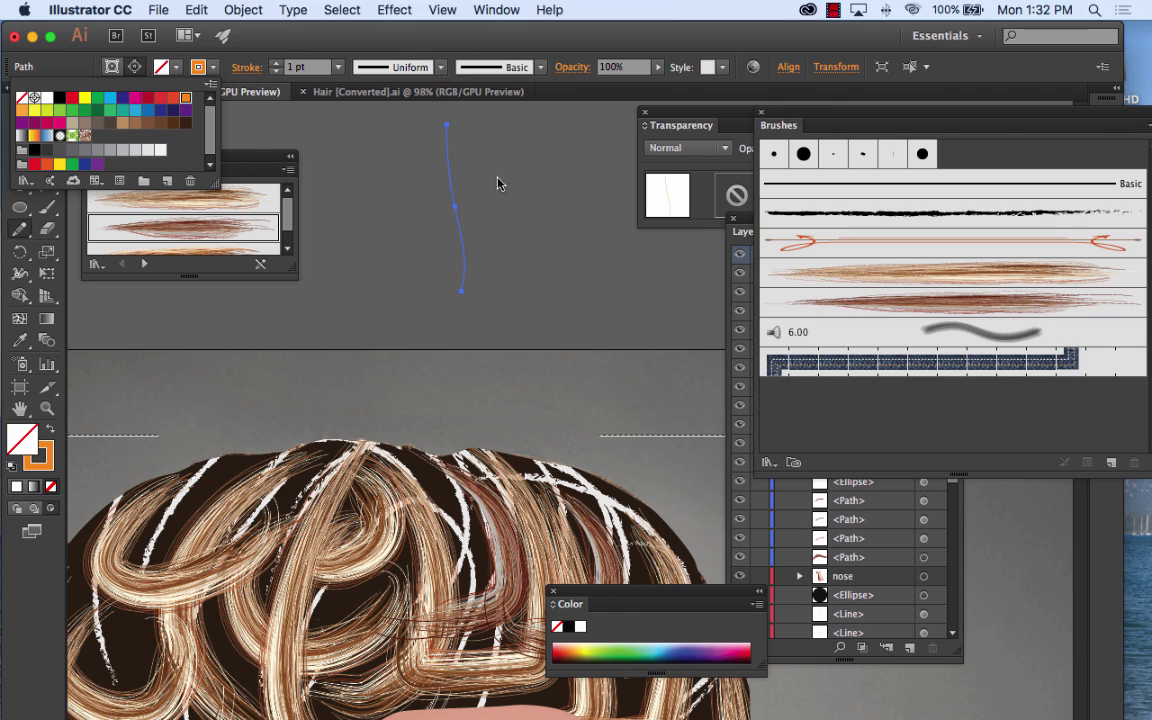
# Step: Try drawing another pencil strand beside the selected line, and turn off Keep selected in the Pencil Tool Options
pyautogui.click(458, 128)
pyautogui.moveTo(460, 125); pyautogui.dragTo(458, 201)
pyautogui.moveTo(467, 277); pyautogui.dragTo(461, 287)
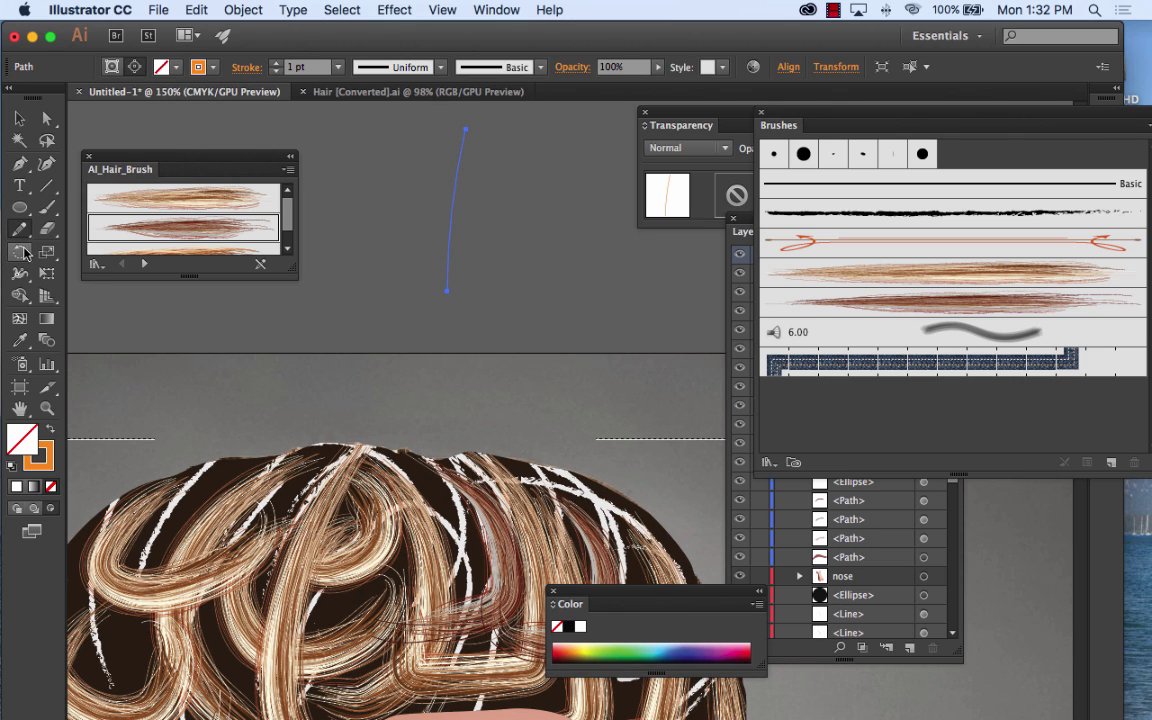
pyautogui.doubleClick(22, 230)
pyautogui.click(435, 347)
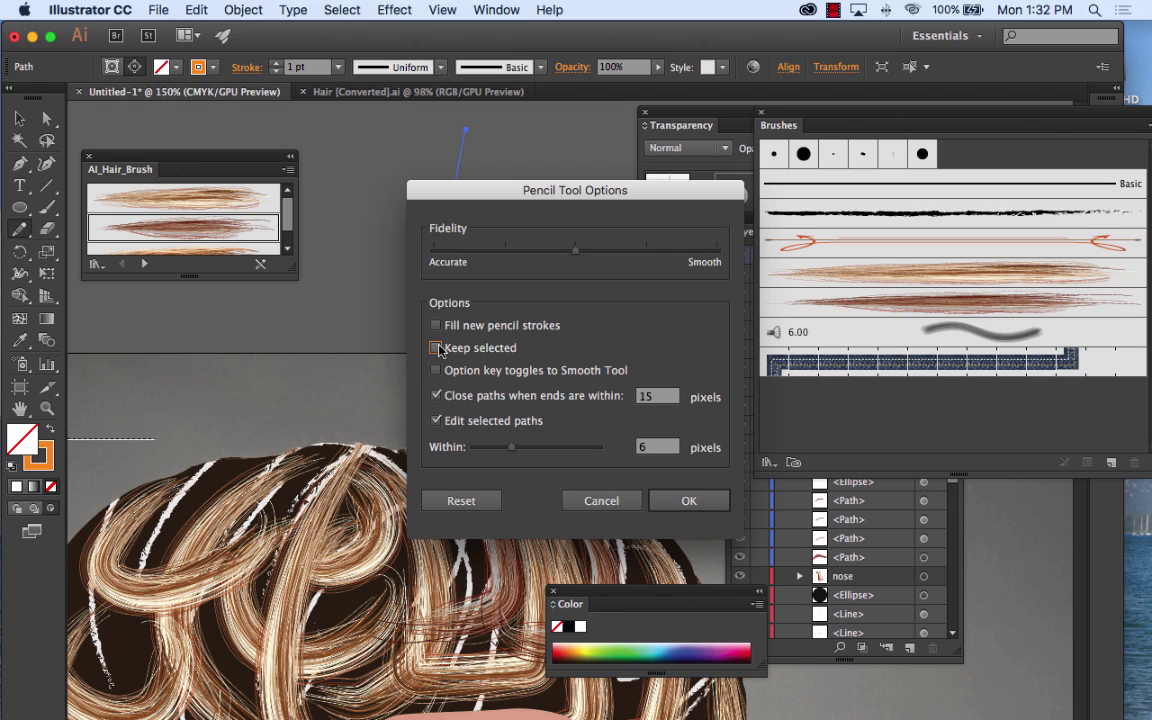
pyautogui.click(689, 500)
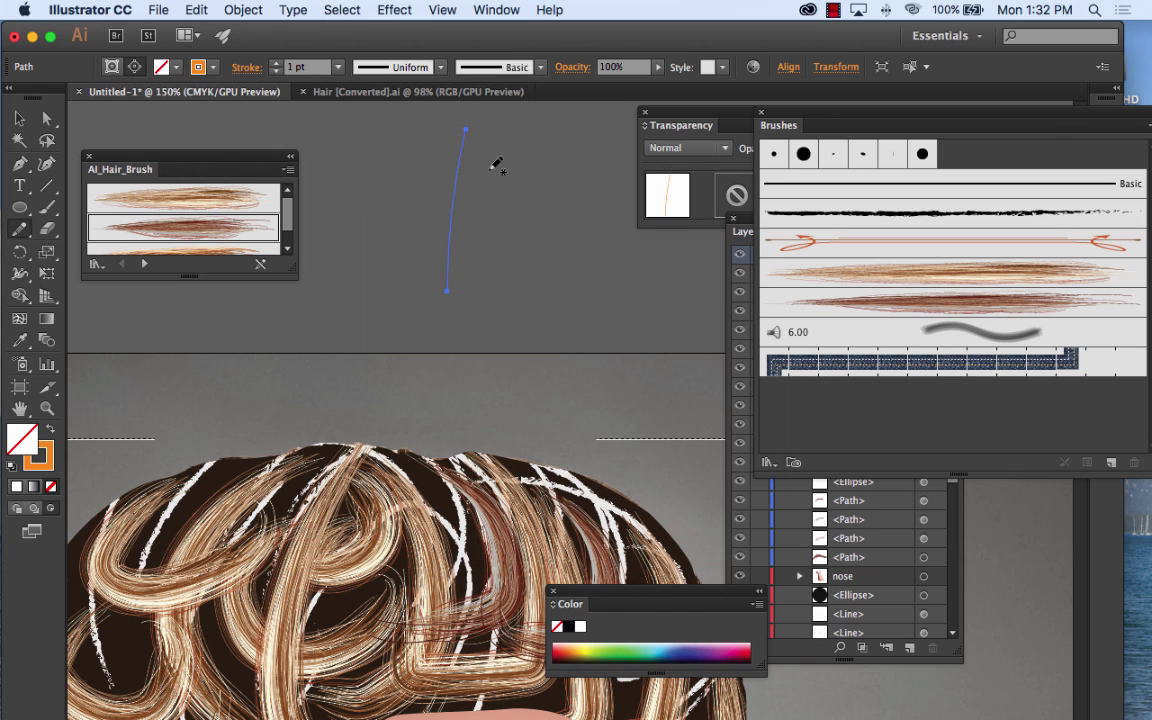
# Step: Draw a dense bundle of overlapping, slightly wavy vertical orange pencil strands in the empty space above the artboard
pyautogui.moveTo(462, 227); pyautogui.dragTo(462, 283)
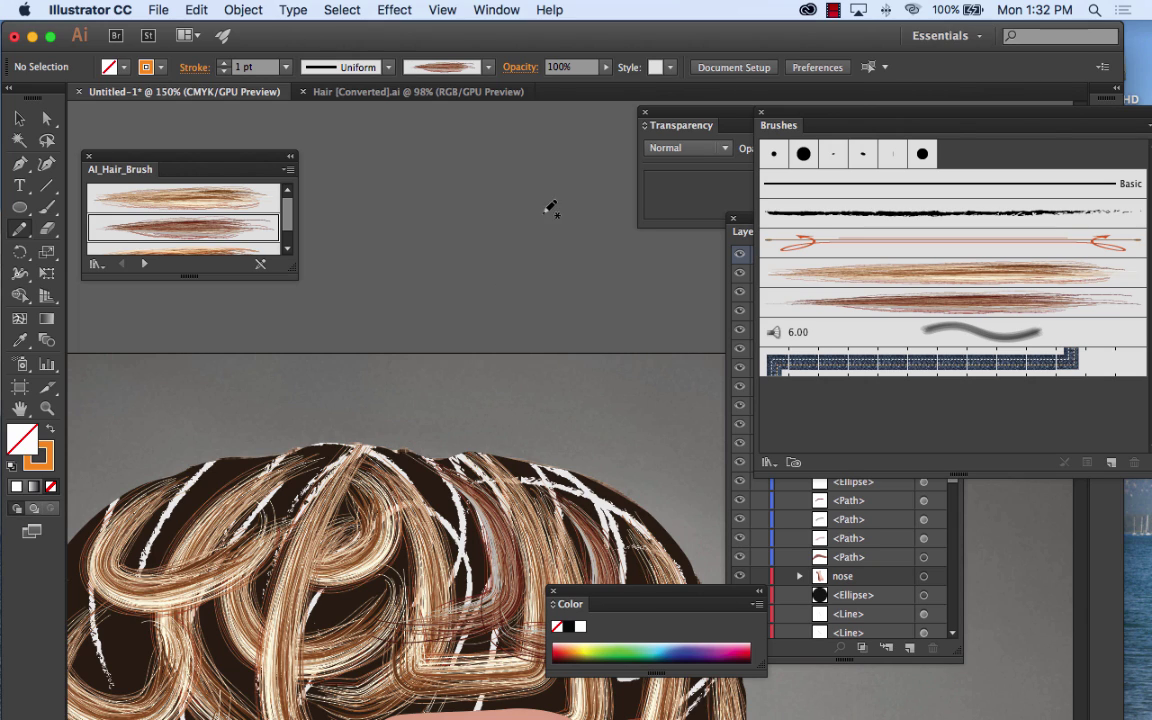
pyautogui.moveTo(446, 133)
pyautogui.mouseDown()
pyautogui.moveTo(451, 191)
pyautogui.moveTo(437, 293)
pyautogui.mouseUp()
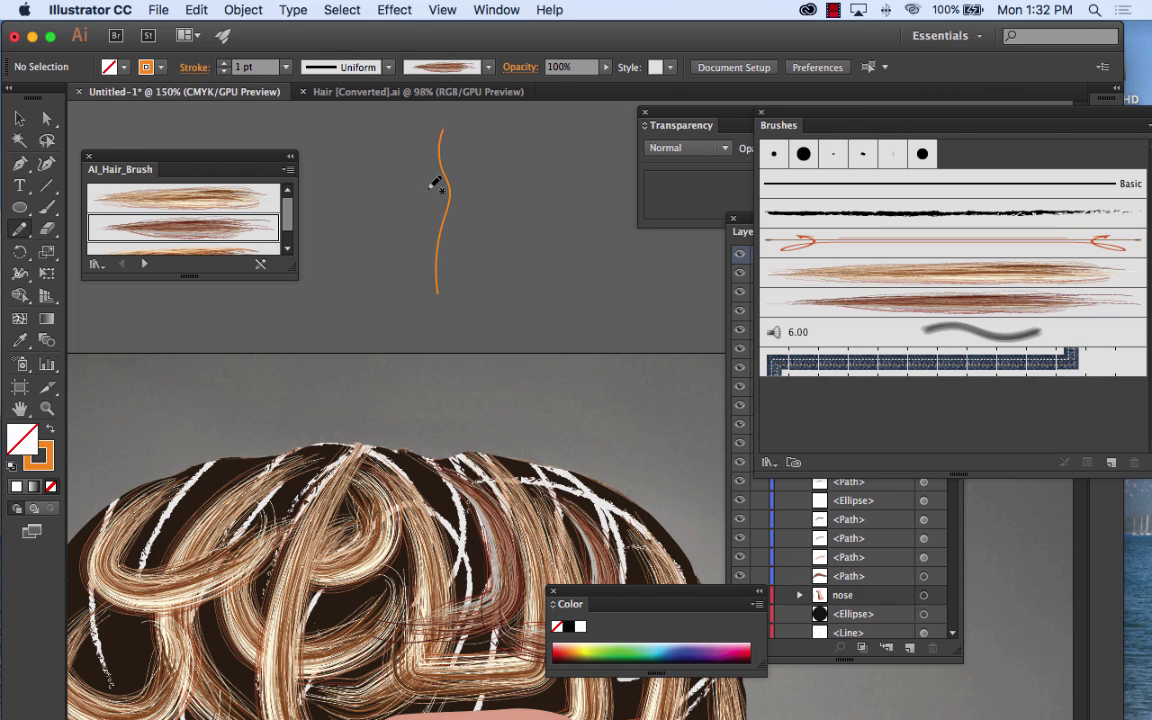
pyautogui.moveTo(448, 134); pyautogui.dragTo(450, 205)
pyautogui.moveTo(455, 275); pyautogui.dragTo(455, 278)
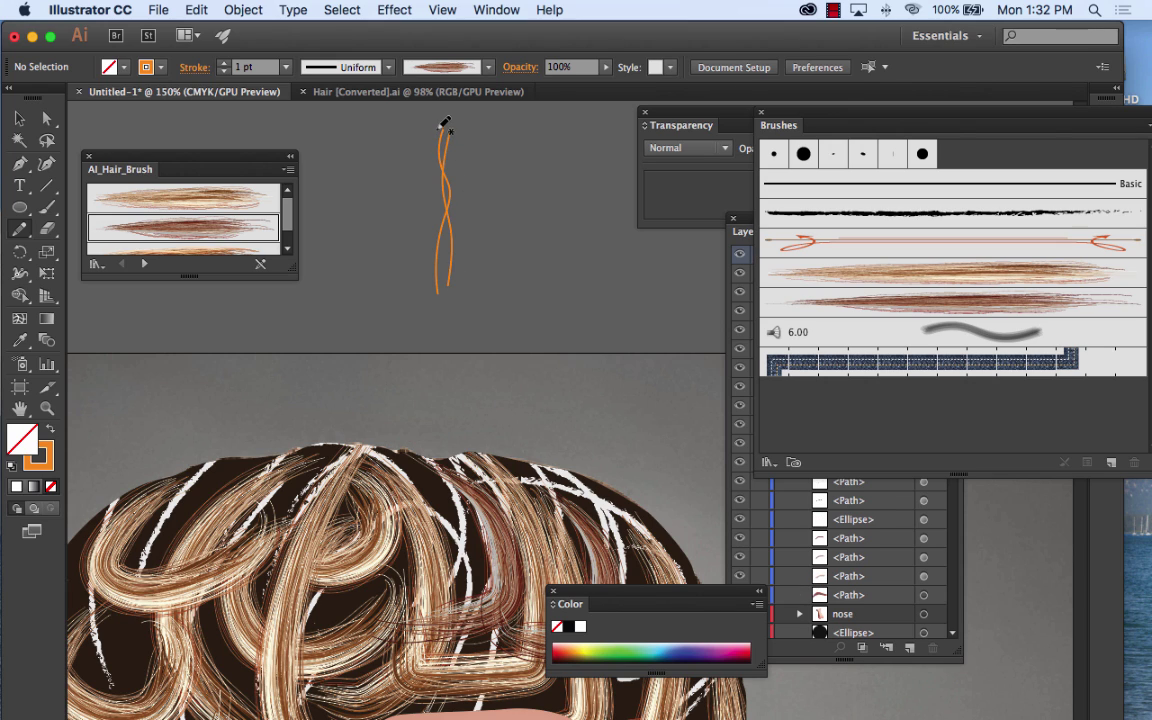
pyautogui.moveTo(446, 132)
pyautogui.mouseDown()
pyautogui.moveTo(452, 316)
pyautogui.moveTo(442, 335)
pyautogui.mouseUp()
pyautogui.moveTo(442, 129)
pyautogui.mouseDown()
pyautogui.moveTo(430, 305)
pyautogui.moveTo(450, 342)
pyautogui.mouseUp()
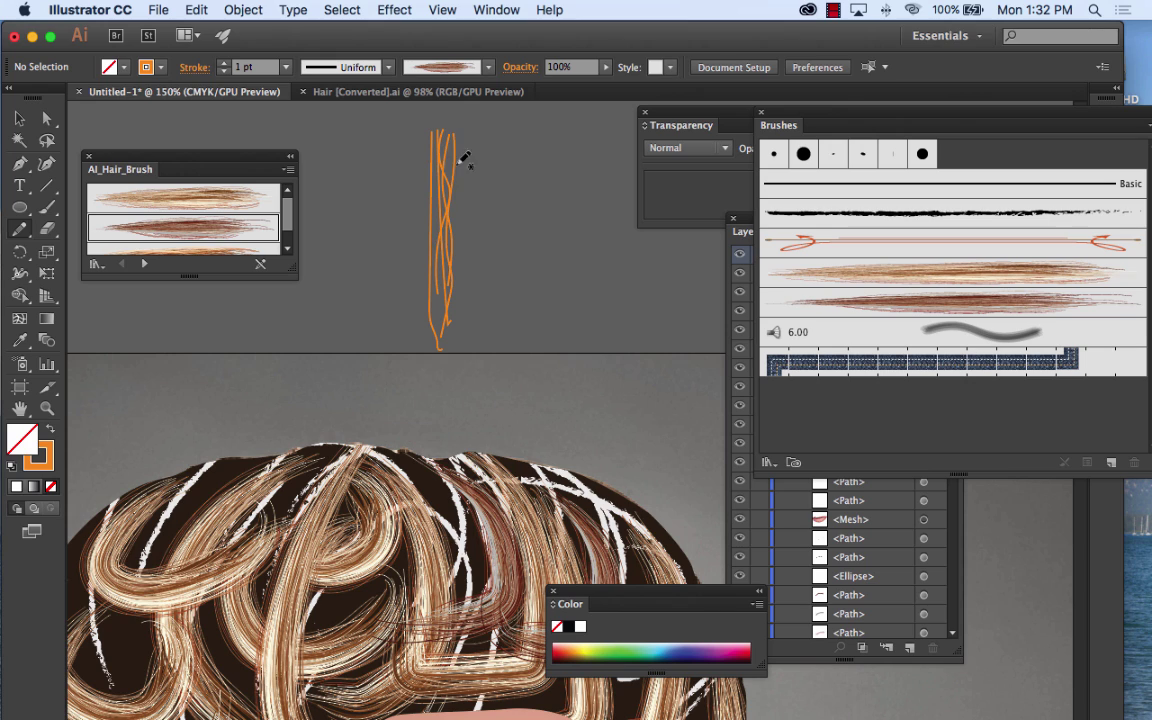
pyautogui.moveTo(448, 125)
pyautogui.mouseDown()
pyautogui.moveTo(463, 213)
pyautogui.moveTo(452, 329)
pyautogui.mouseUp()
pyautogui.moveTo(463, 121)
pyautogui.mouseDown()
pyautogui.moveTo(454, 340)
pyautogui.moveTo(442, 211)
pyautogui.moveTo(448, 360)
pyautogui.mouseUp()
pyautogui.moveTo(458, 116)
pyautogui.mouseDown()
pyautogui.moveTo(448, 330)
pyautogui.moveTo(451, 183)
pyautogui.moveTo(430, 136)
pyautogui.moveTo(450, 330)
pyautogui.moveTo(464, 205)
pyautogui.moveTo(462, 332)
pyautogui.mouseUp()
pyautogui.moveTo(445, 228); pyautogui.dragTo(443, 340)
# Step: Select the strand reaching highest in the orange bundle and recolour its stroke near-black
pyautogui.click(24, 120)
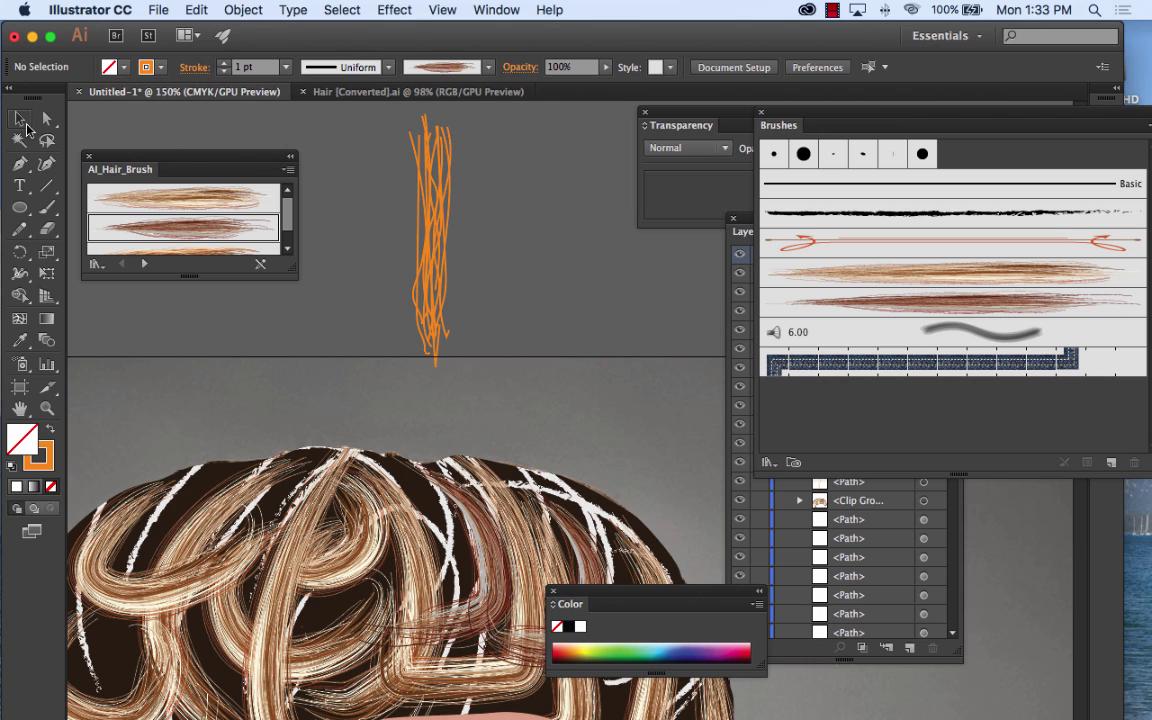
pyautogui.press('super+equal')
pyautogui.press('super+equal')
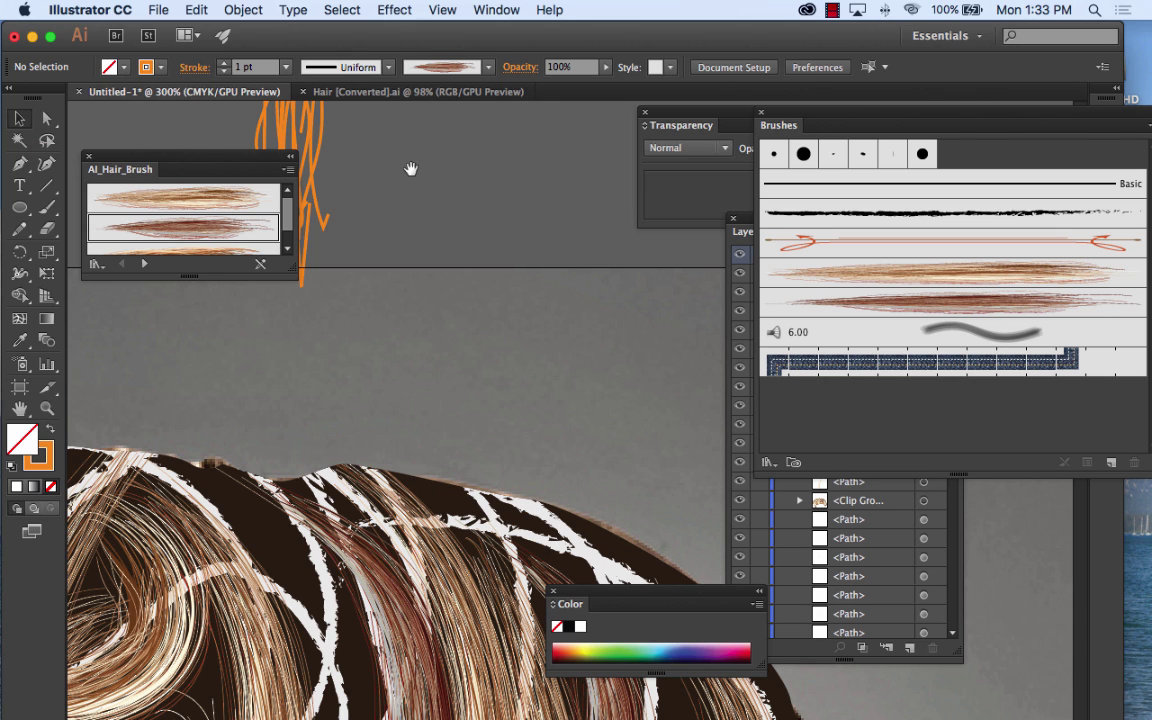
pyautogui.scroll(10, 527, 393)
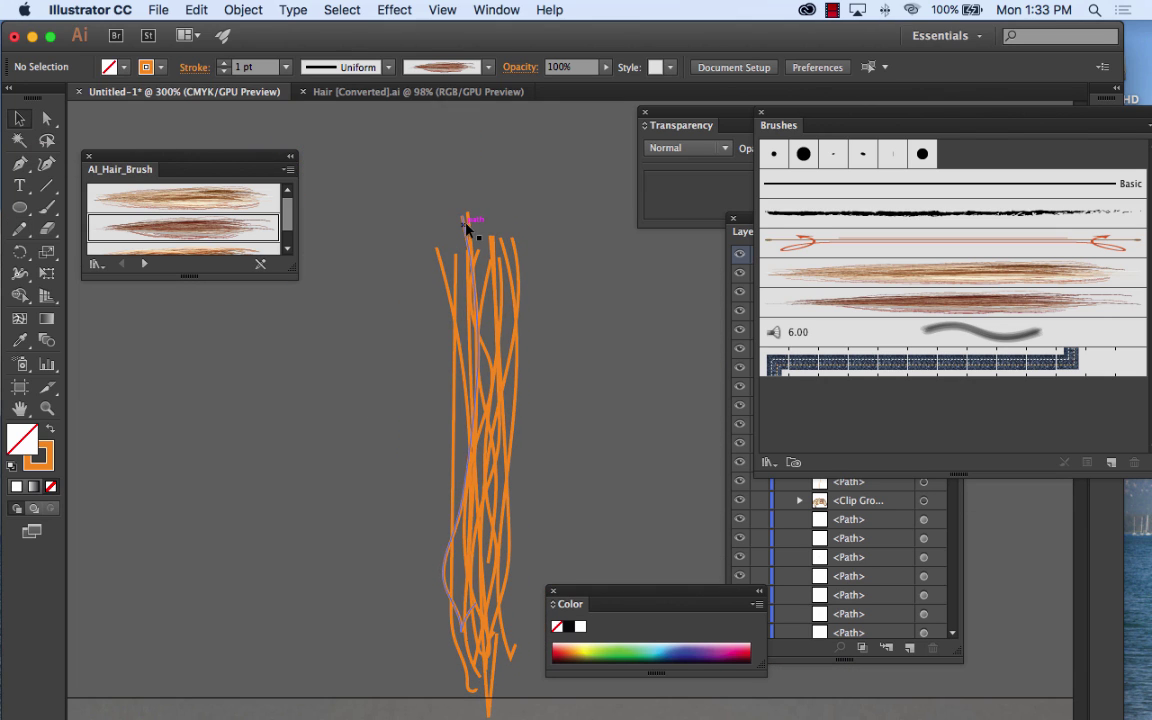
pyautogui.click(467, 222)
pyautogui.doubleClick(44, 465)
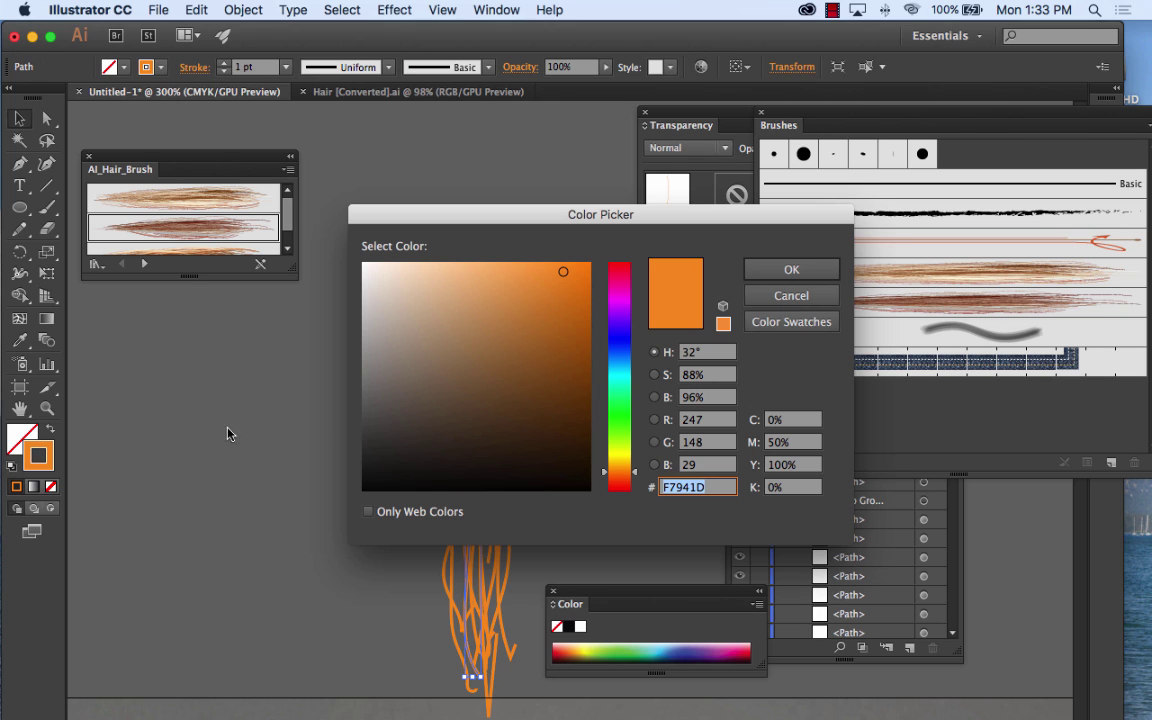
pyautogui.click(429, 455)
pyautogui.press('Return')
pyautogui.press('super+z')
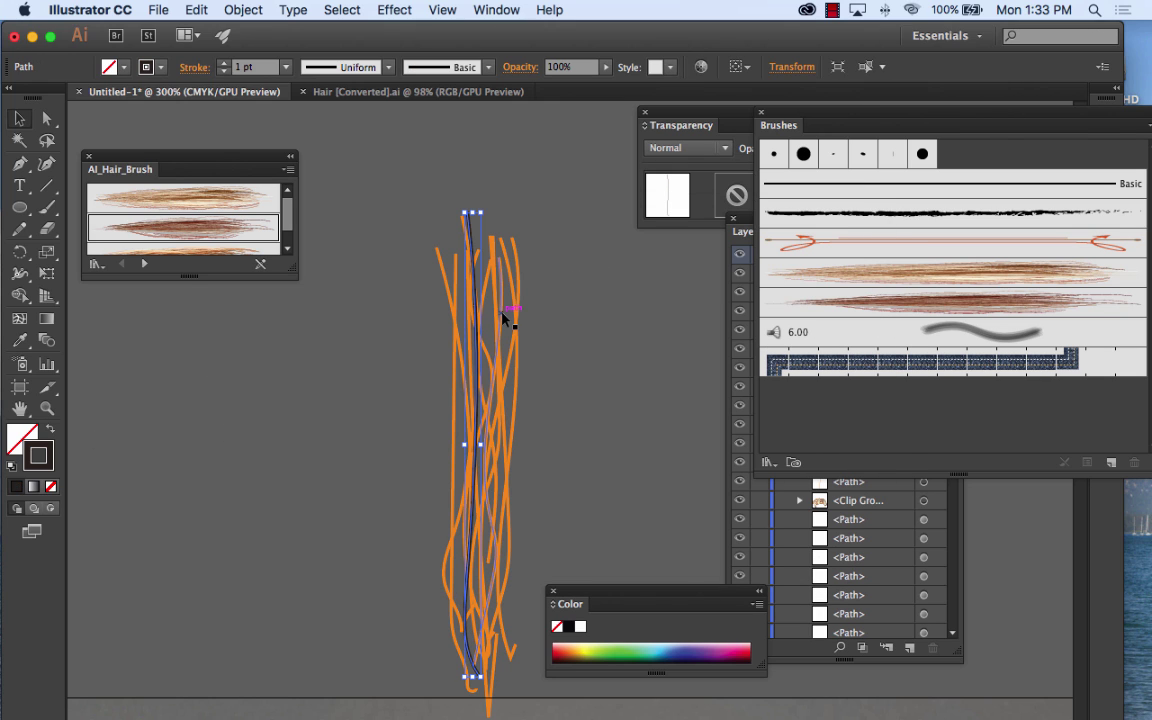
# Step: Recolour the strand beside the near-black one brown, and a strand on the bundle's right side dark brown #442D13
pyautogui.doubleClick(40, 462)
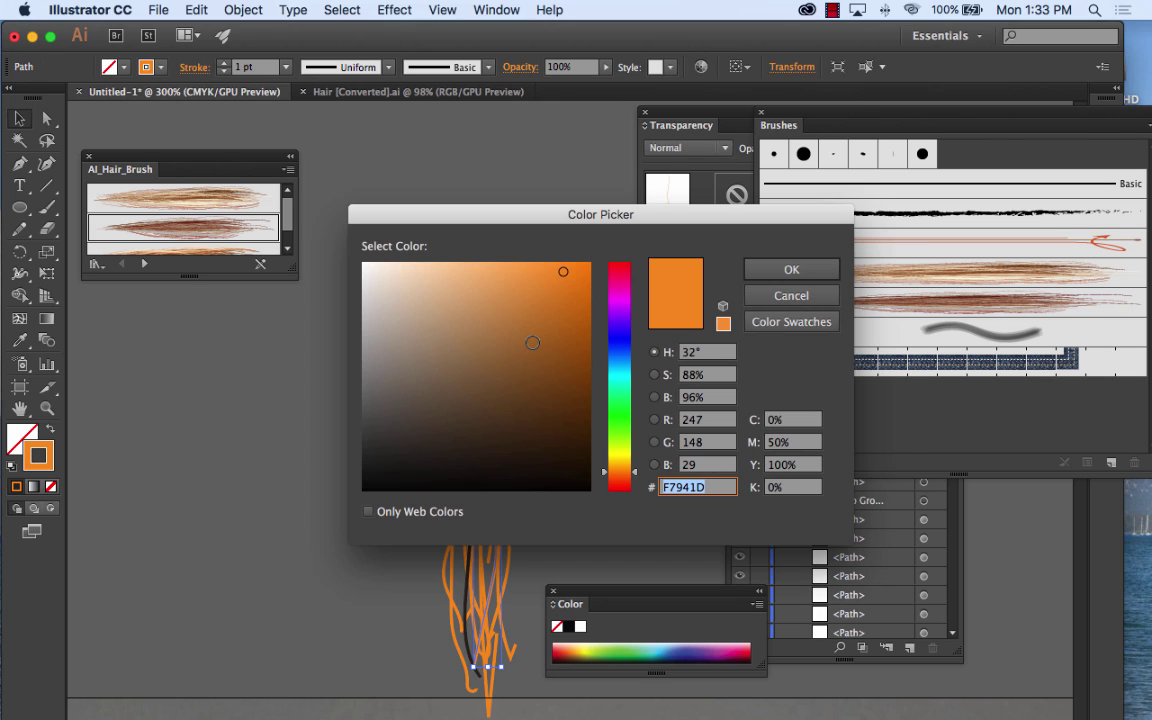
pyautogui.click(550, 404)
pyautogui.click(791, 269)
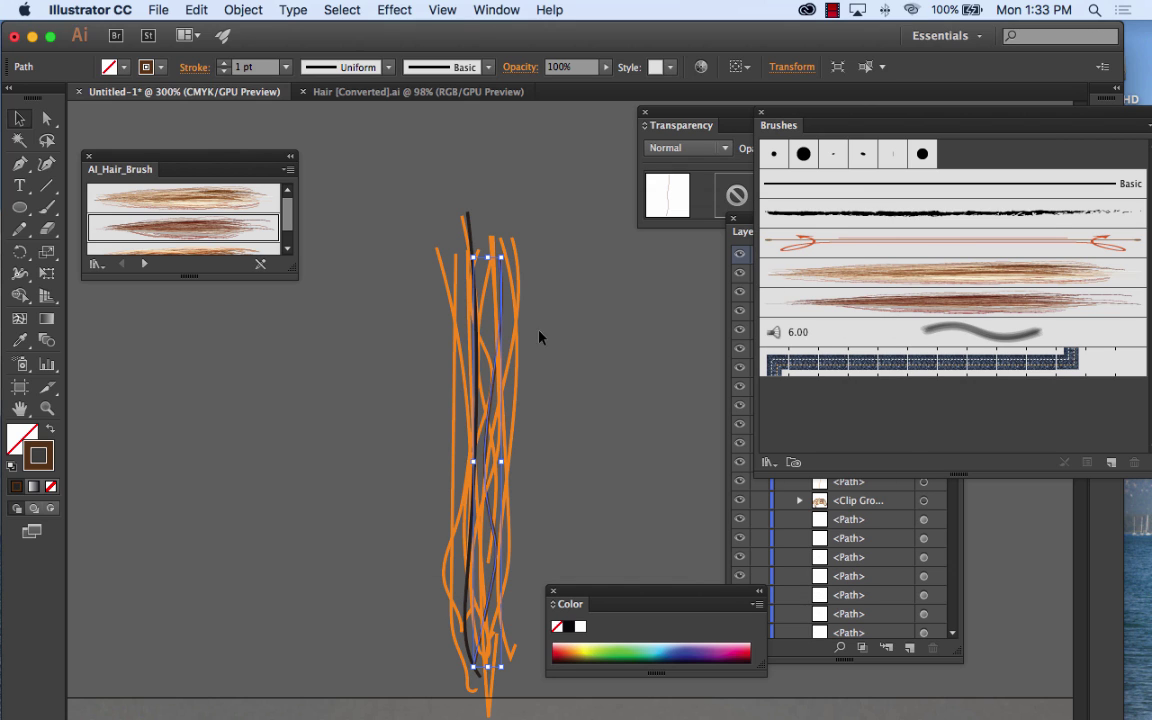
pyautogui.click(512, 333)
pyautogui.click(522, 328)
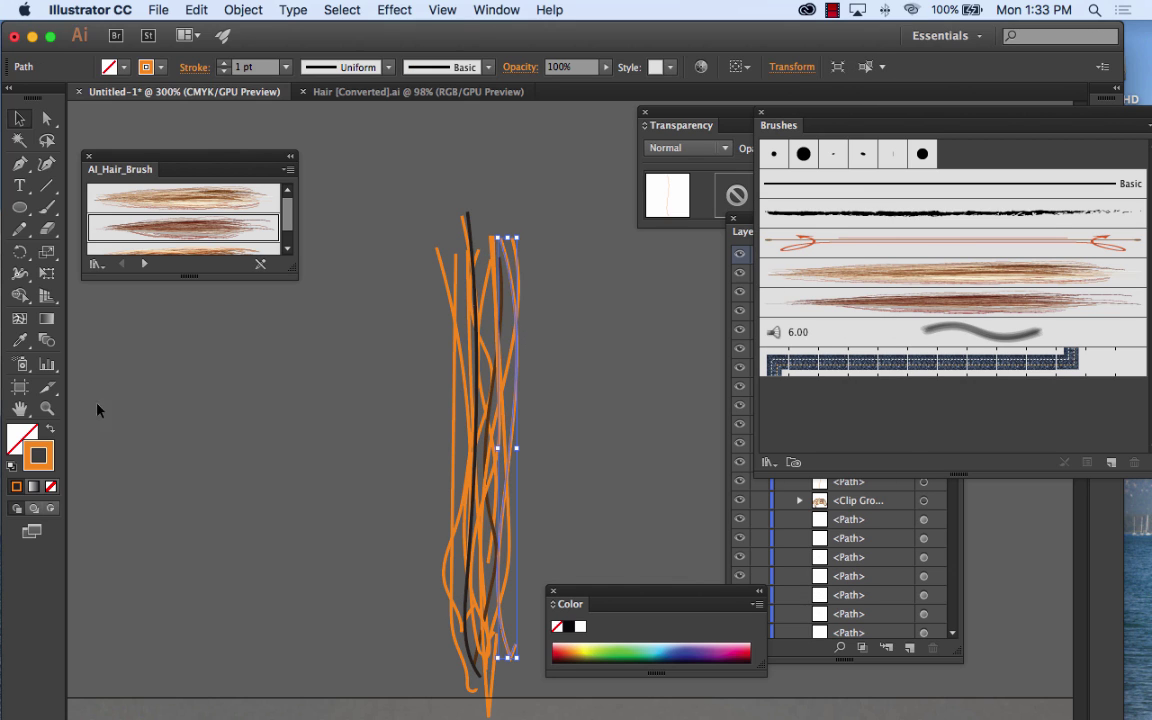
pyautogui.doubleClick(48, 460)
pyautogui.click(525, 424)
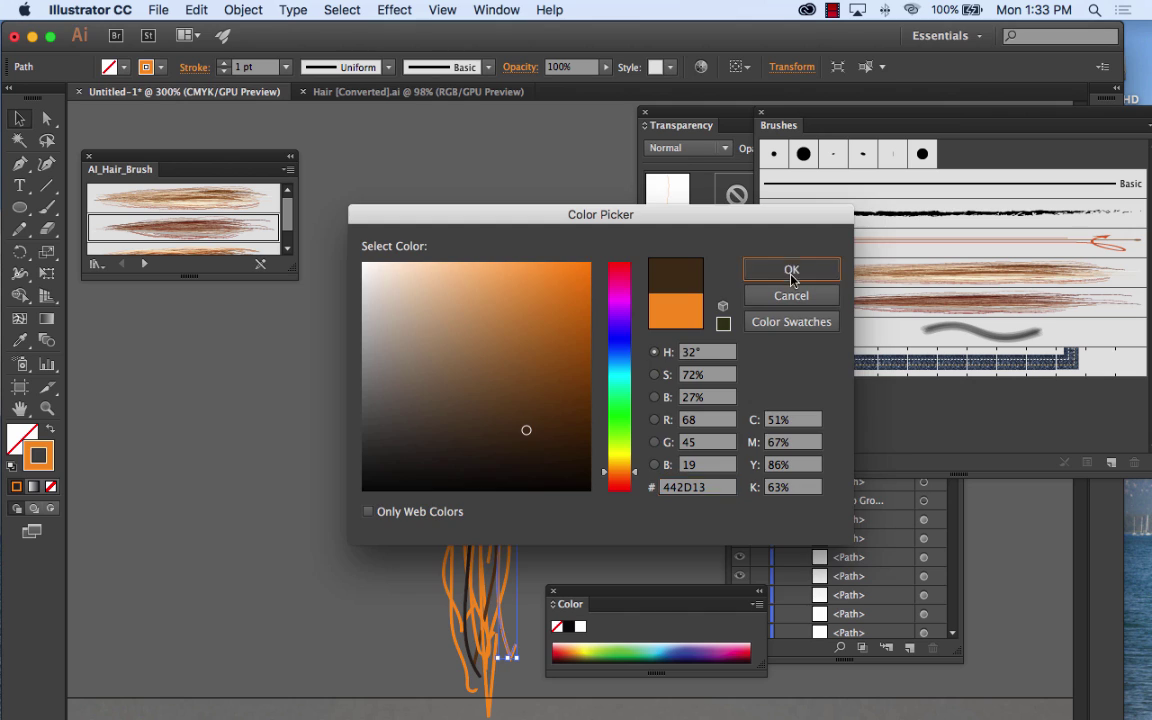
pyautogui.click(792, 267)
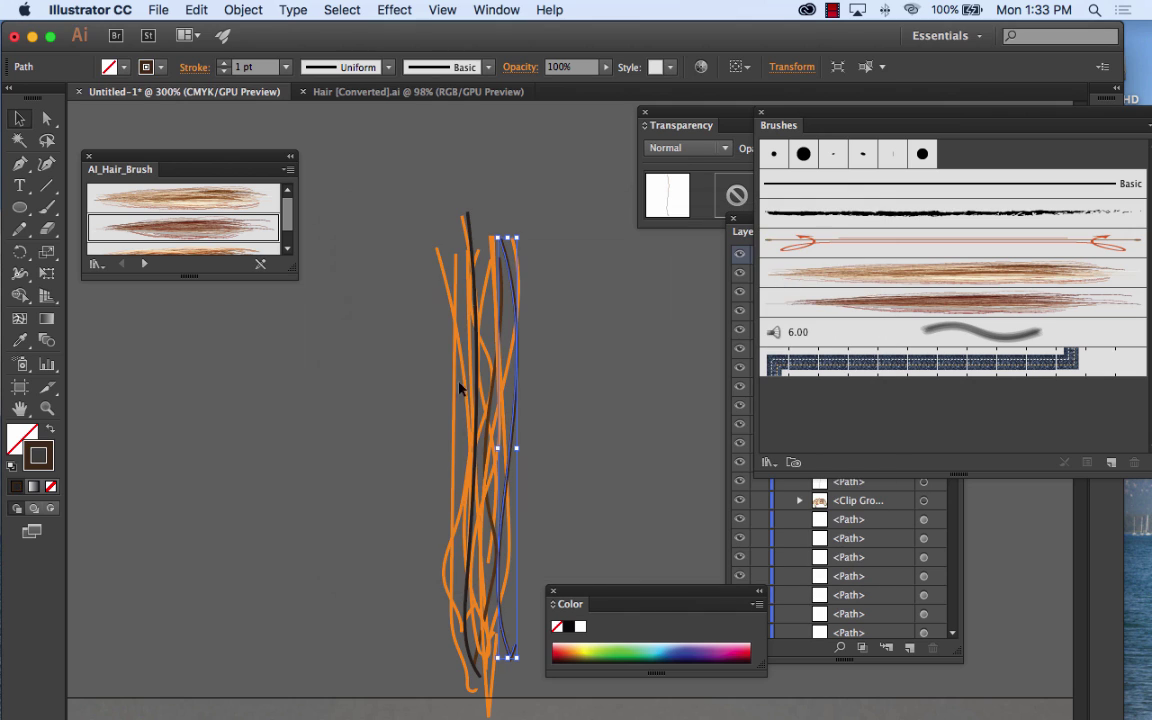
# Step: Recolour the slanting strand at the bundle's left #382108 and a strand right of its centre grey #54504D
pyautogui.doubleClick(42, 459)
pyautogui.moveTo(559, 348)
pyautogui.mouseDown()
pyautogui.moveTo(548, 429)
pyautogui.moveTo(558, 440)
pyautogui.mouseUp()
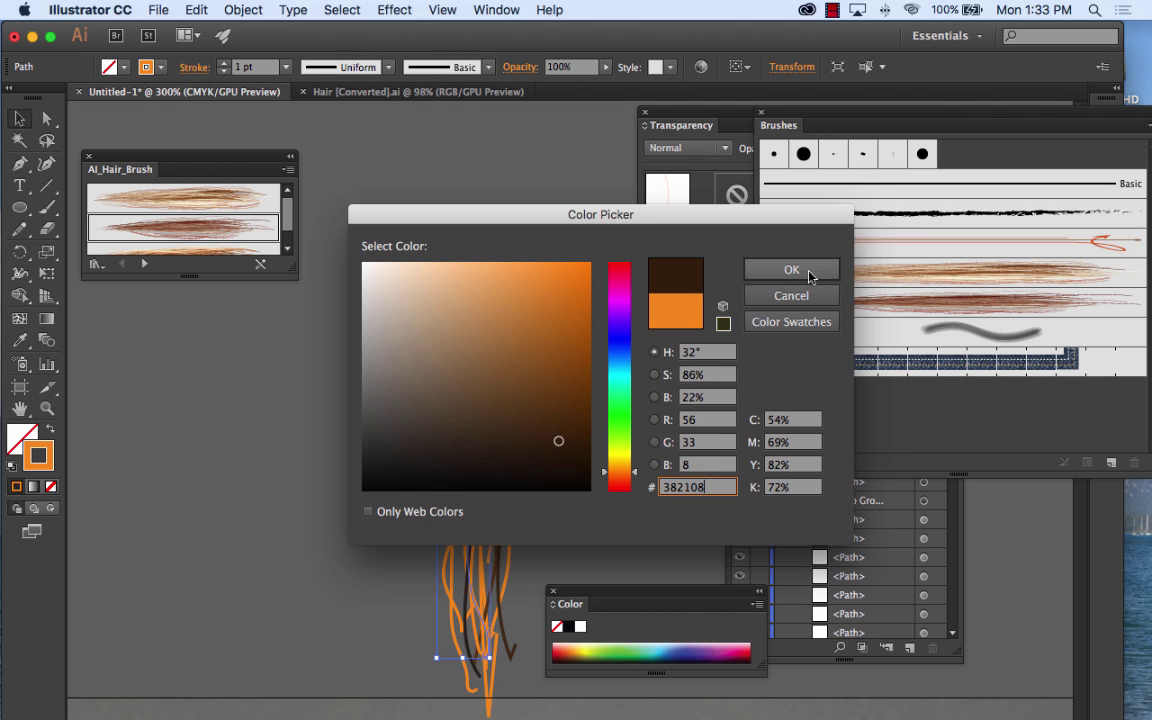
pyautogui.click(811, 271)
pyautogui.click(500, 420)
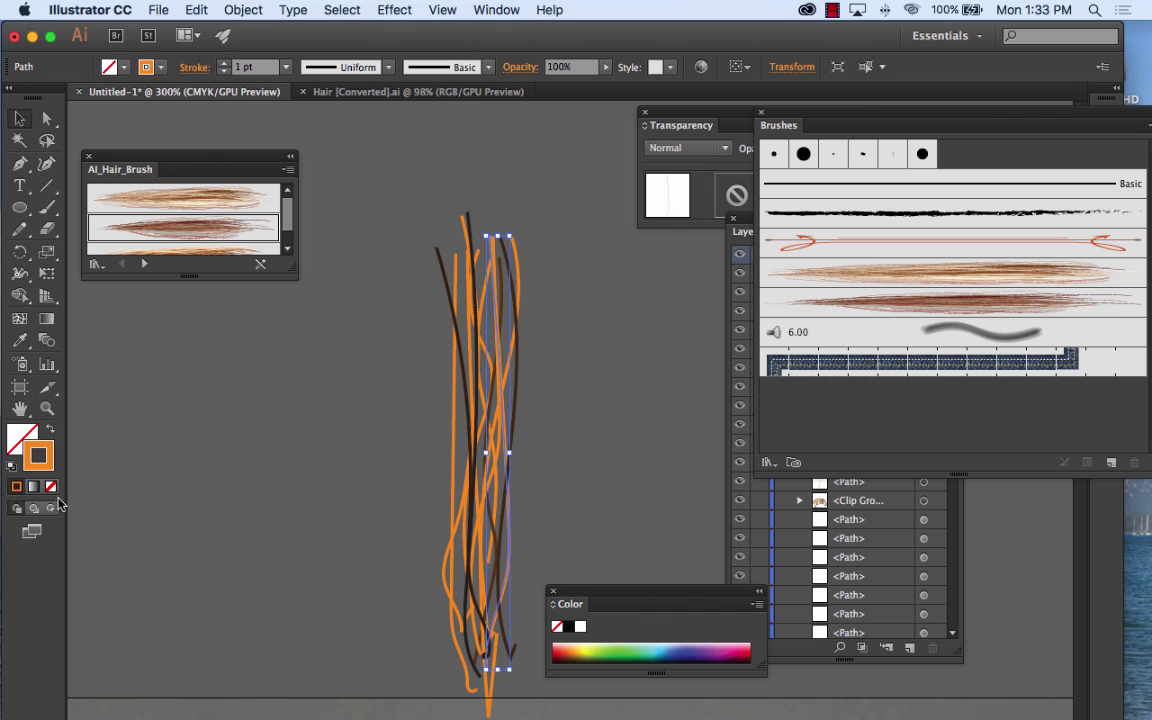
pyautogui.doubleClick(32, 463)
pyautogui.click(381, 417)
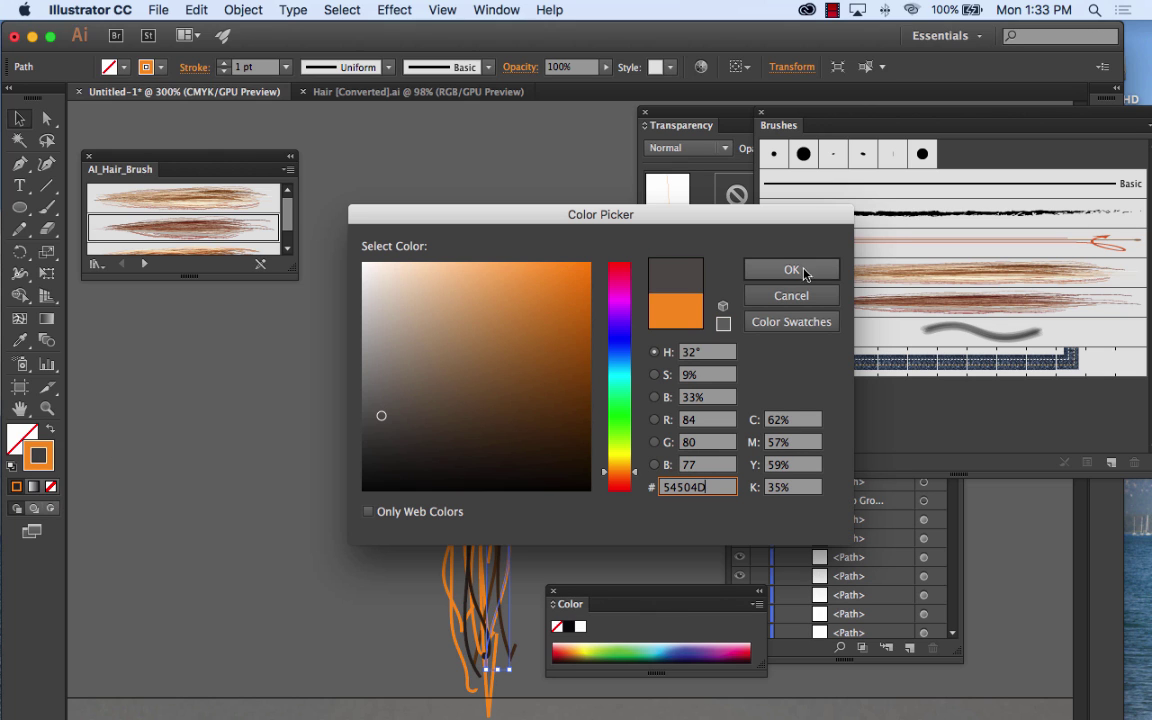
pyautogui.click(790, 271)
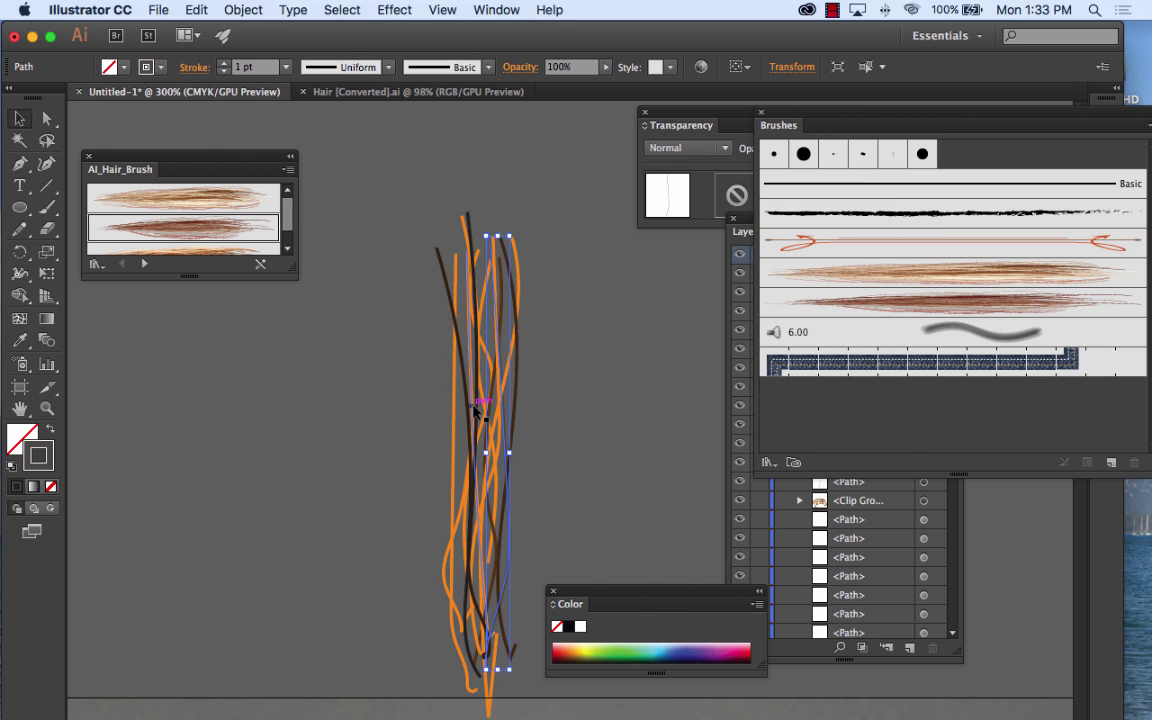
# Step: Recolour an orange strand in the bundle's middle brown, and the long near-vertical strand at its left dark brown
pyautogui.doubleClick(38, 456)
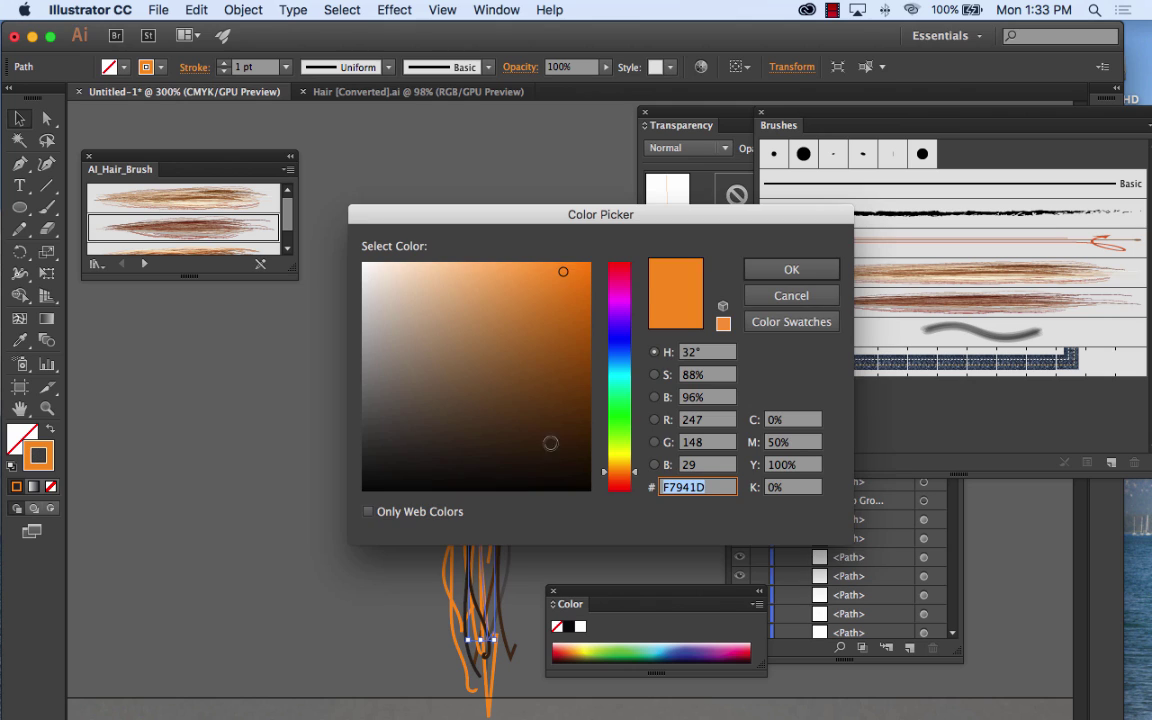
pyautogui.click(517, 404)
pyautogui.click(815, 268)
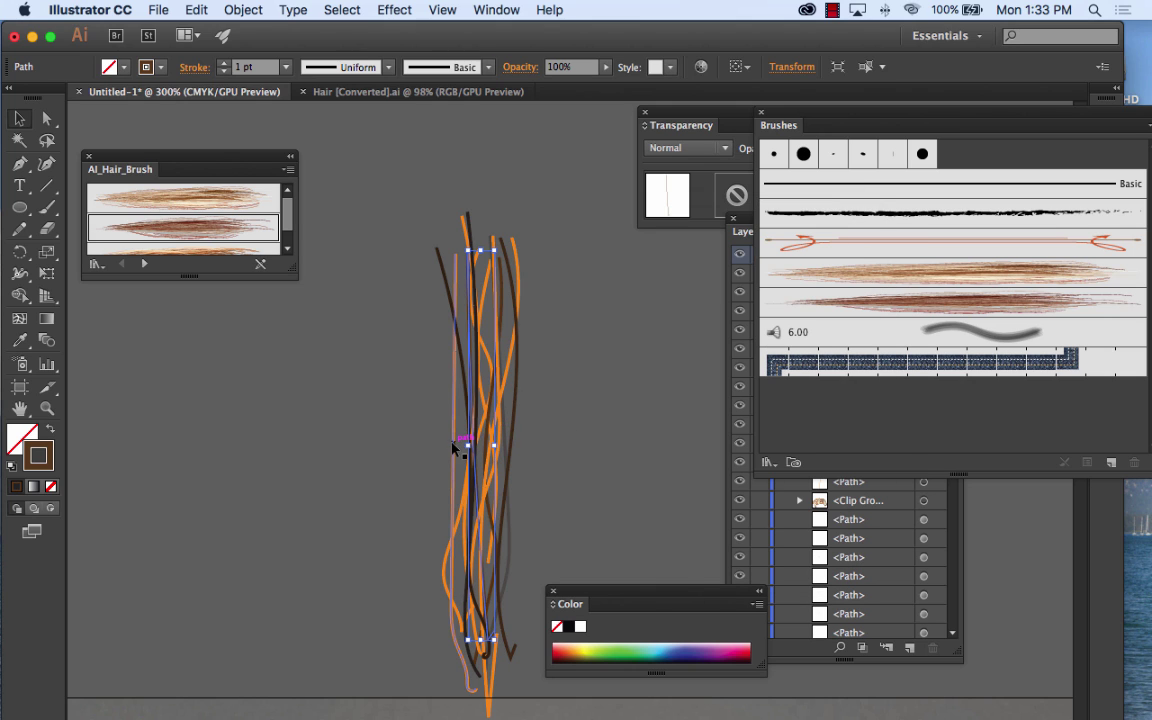
pyautogui.click(453, 448)
pyautogui.doubleClick(38, 456)
pyautogui.click(506, 439)
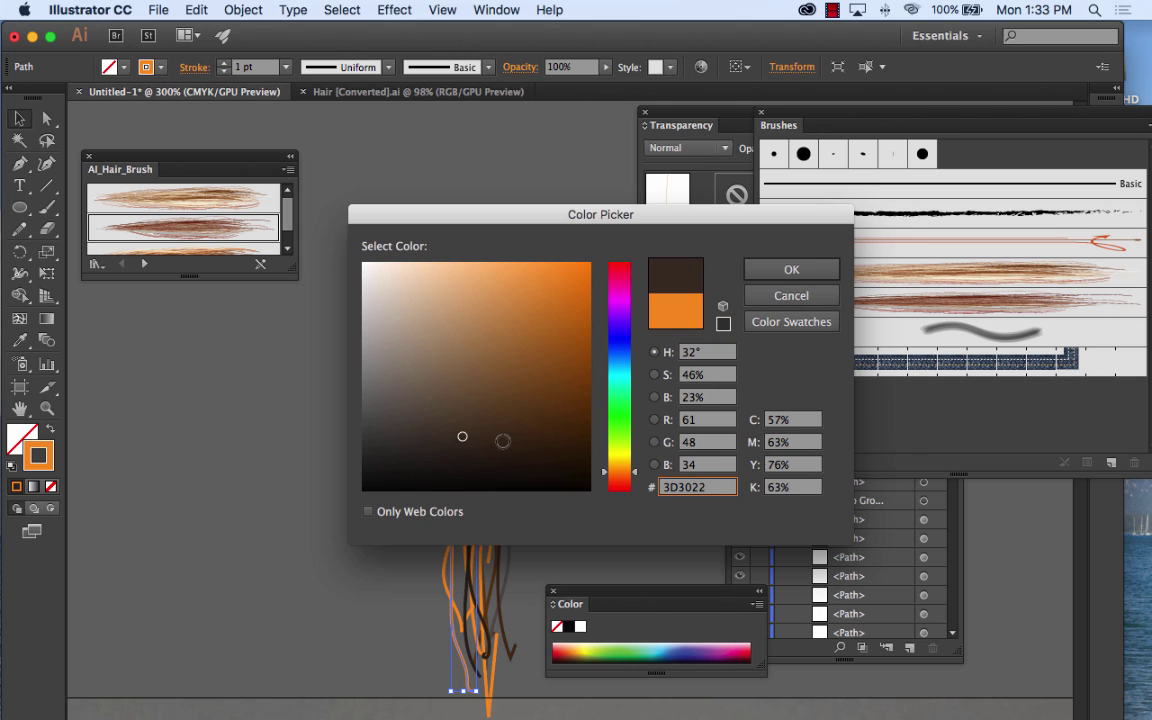
pyautogui.click(789, 267)
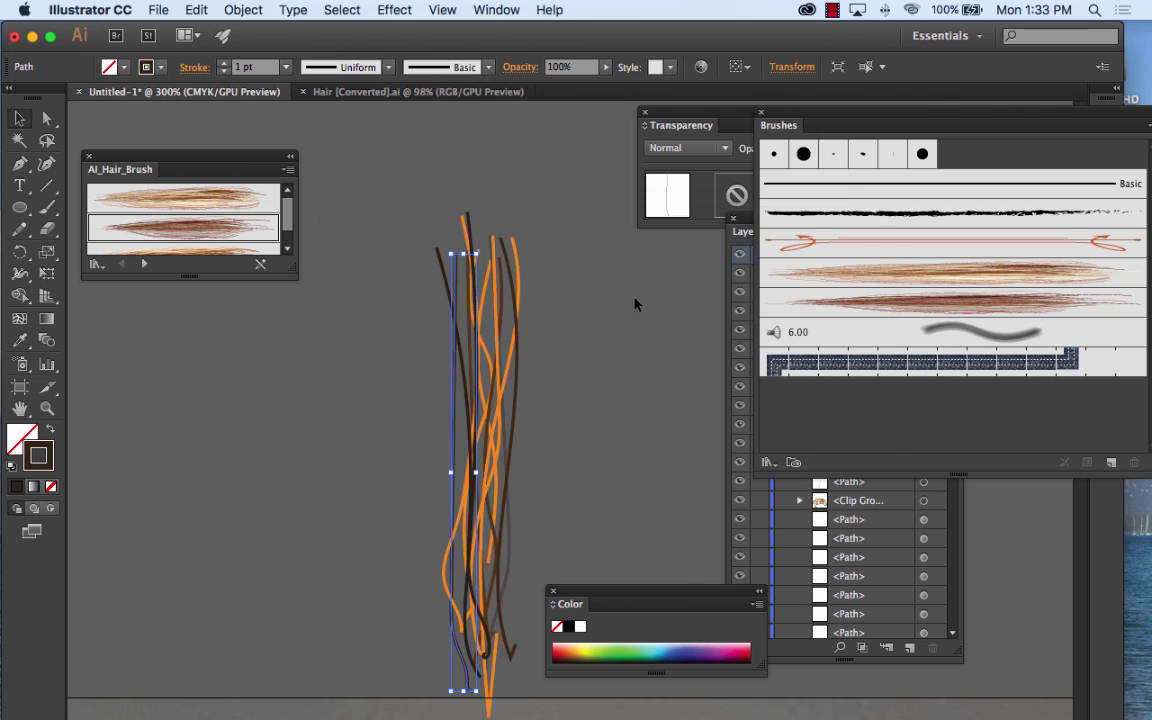
# Step: Recolour the orange strand right of the bundle's centre dark brown and the long strand sweeping down from its upper right muted brown
pyautogui.click(497, 318)
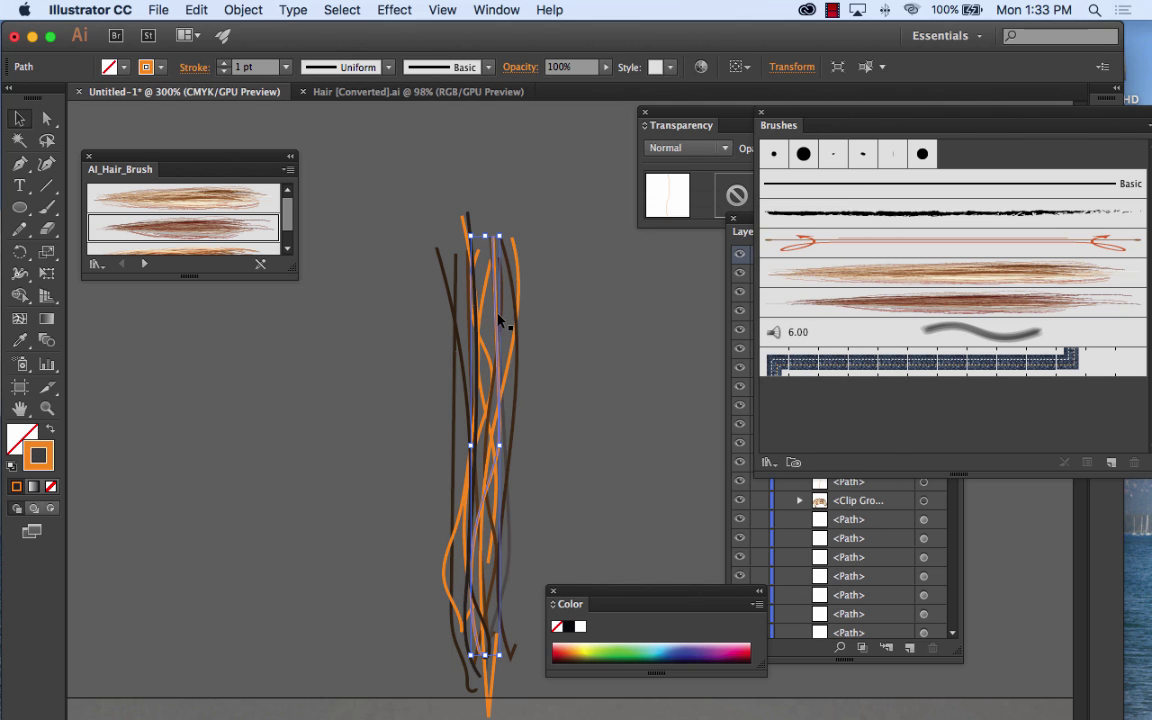
pyautogui.doubleClick(38, 456)
pyautogui.click(545, 425)
pyautogui.click(812, 267)
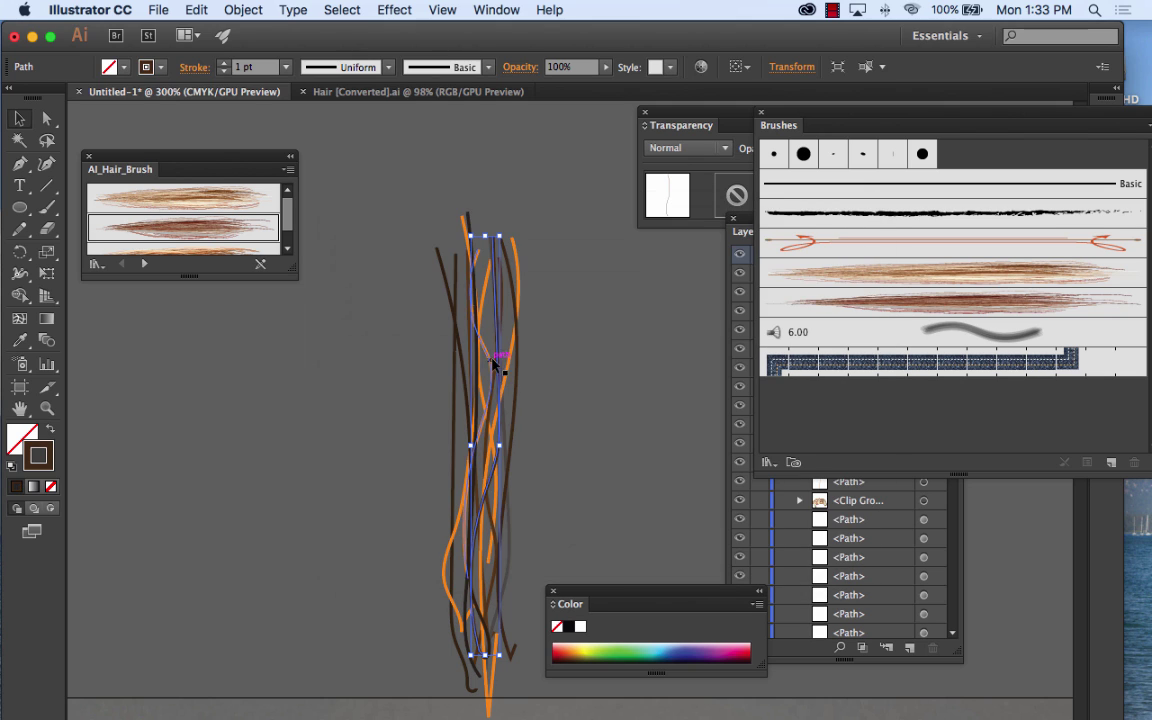
pyautogui.click(514, 342)
pyautogui.doubleClick(43, 464)
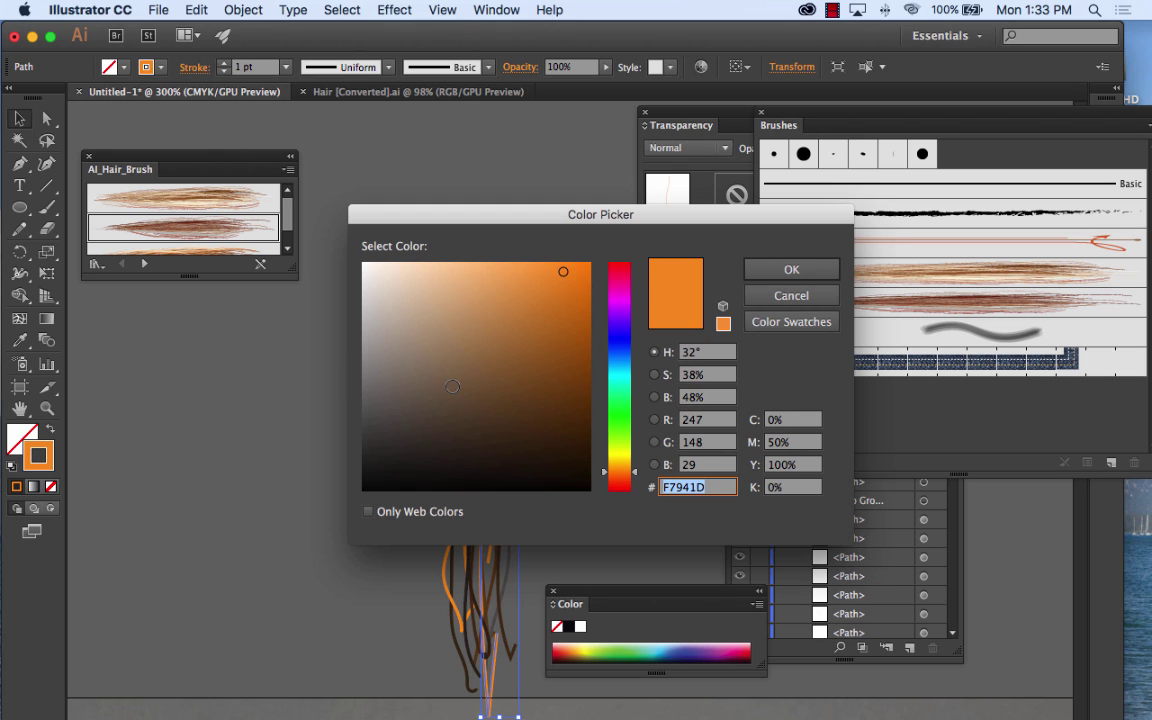
pyautogui.click(466, 405)
pyautogui.click(791, 269)
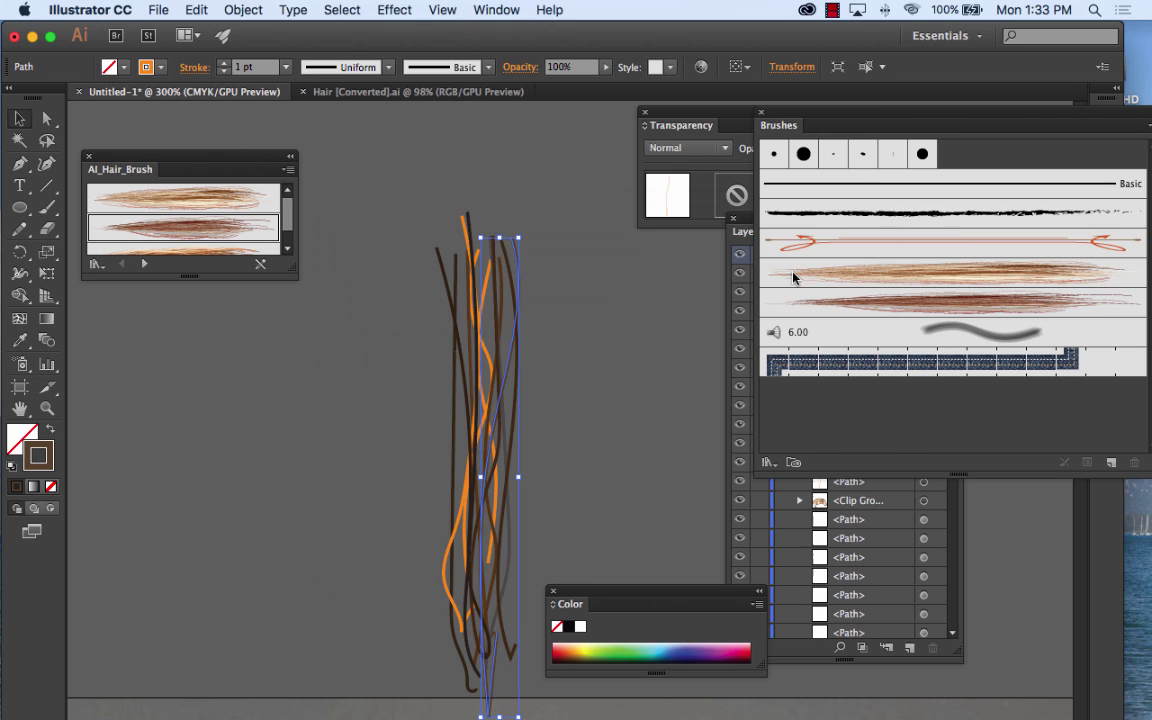
# Step: Recolour the orange strand that runs from the bundle's upper end and bulges out at its lower left brown
pyautogui.click(466, 226)
pyautogui.doubleClick(40, 457)
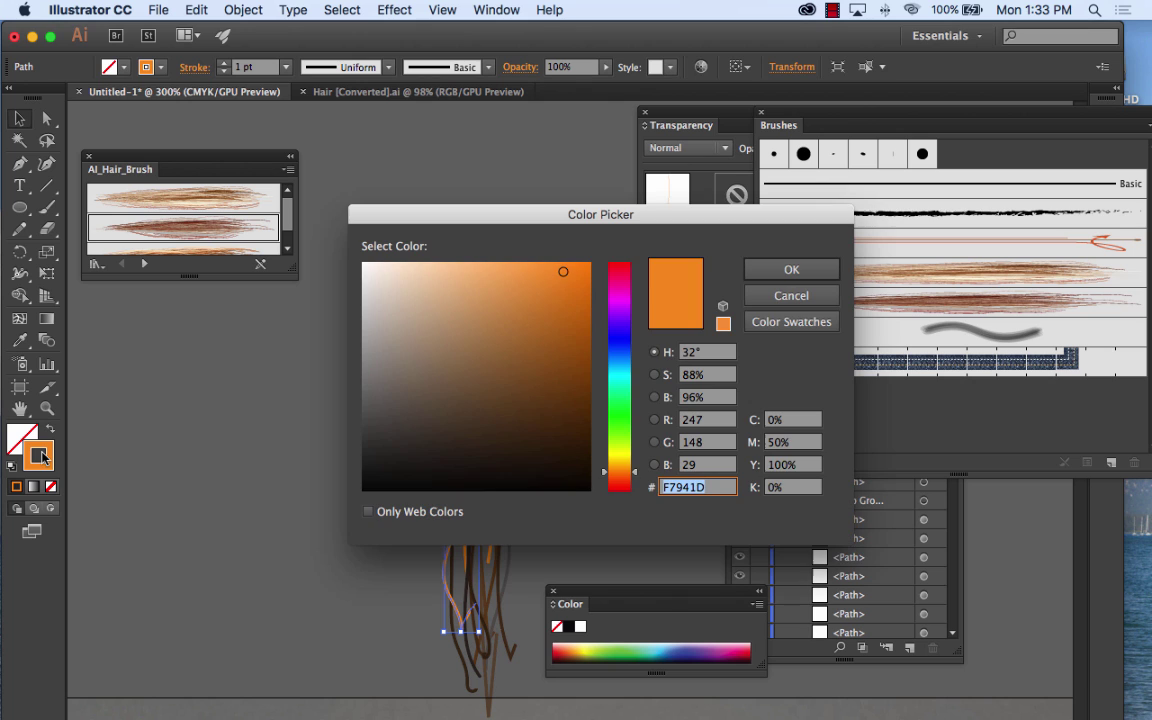
pyautogui.click(496, 406)
pyautogui.click(760, 269)
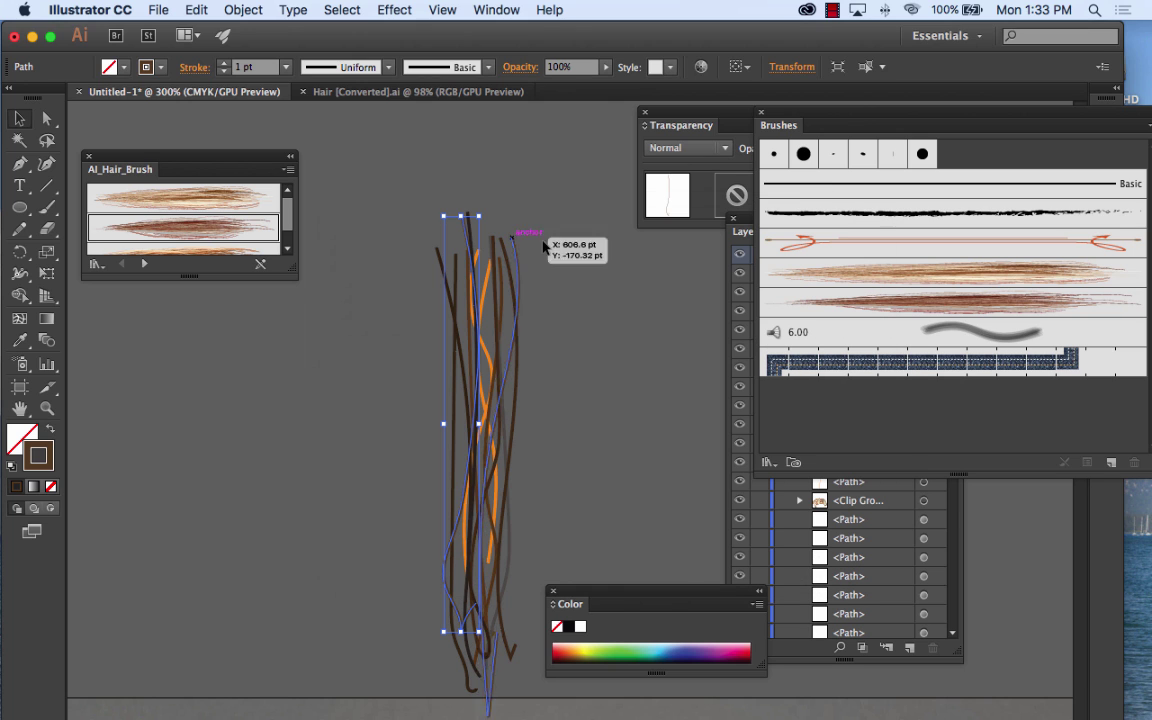
# Step: Create an Art Brush from the whole bundle of strands, with its direction set to Stroke From Top To Bottom
pyautogui.press('super+minus')
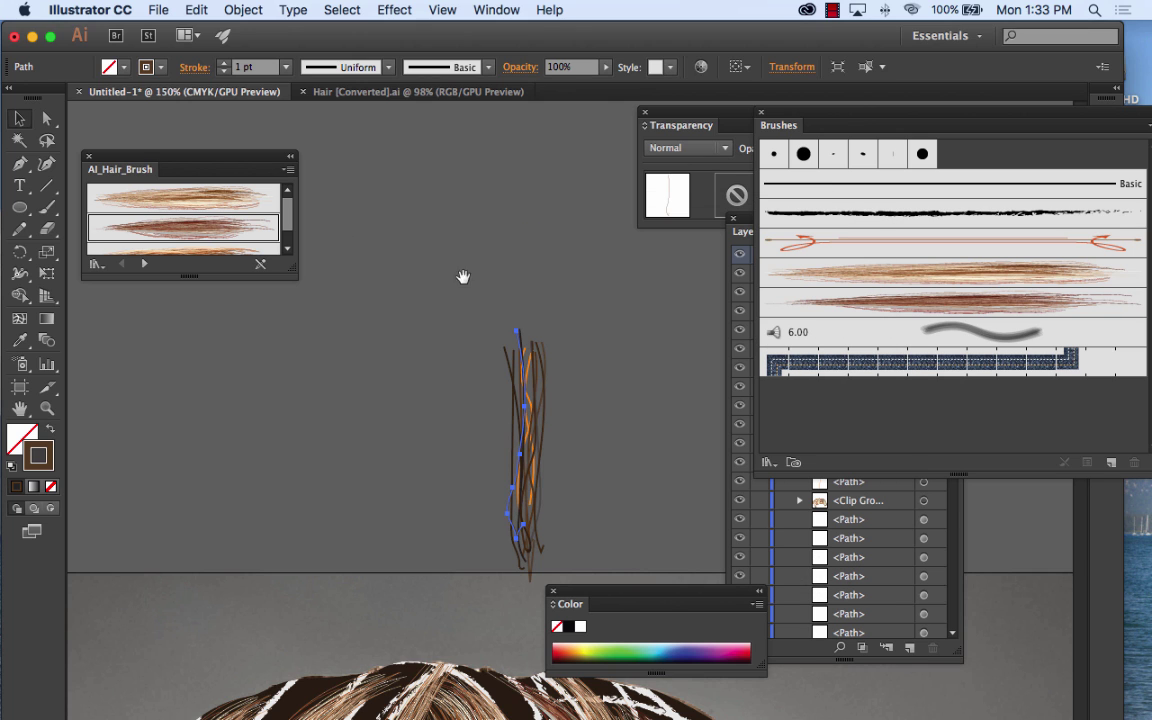
pyautogui.moveTo(566, 375); pyautogui.dragTo(471, 225)
pyautogui.click(371, 249)
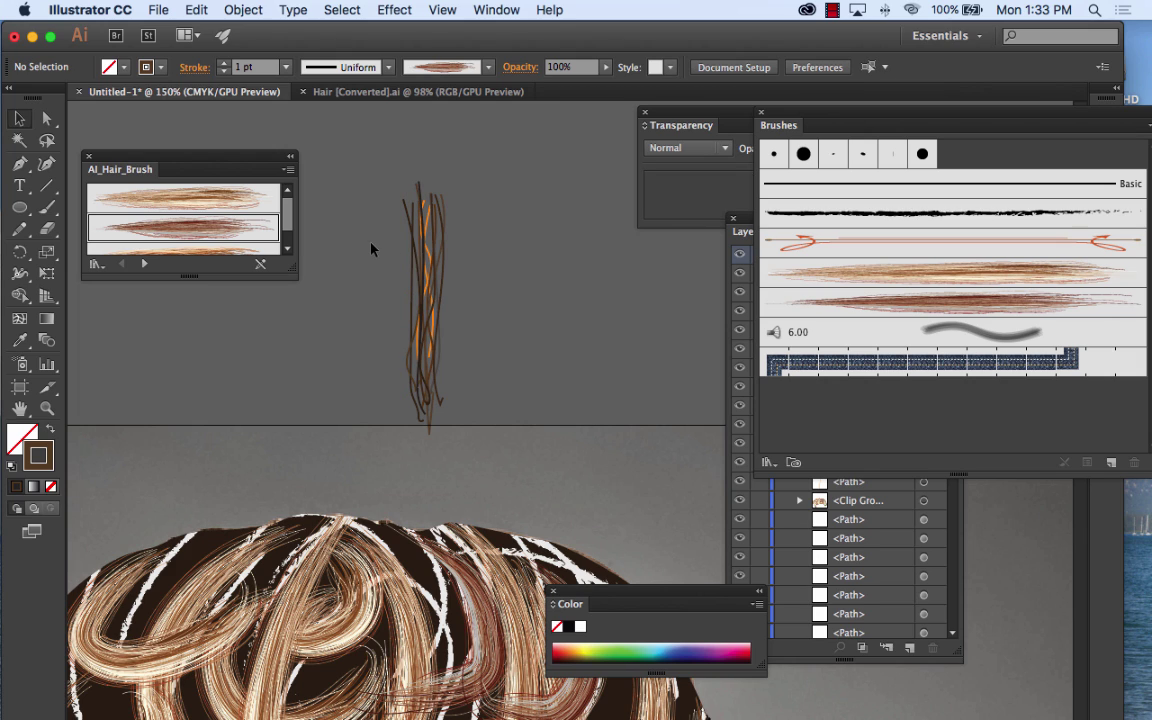
pyautogui.moveTo(474, 403); pyautogui.dragTo(482, 441)
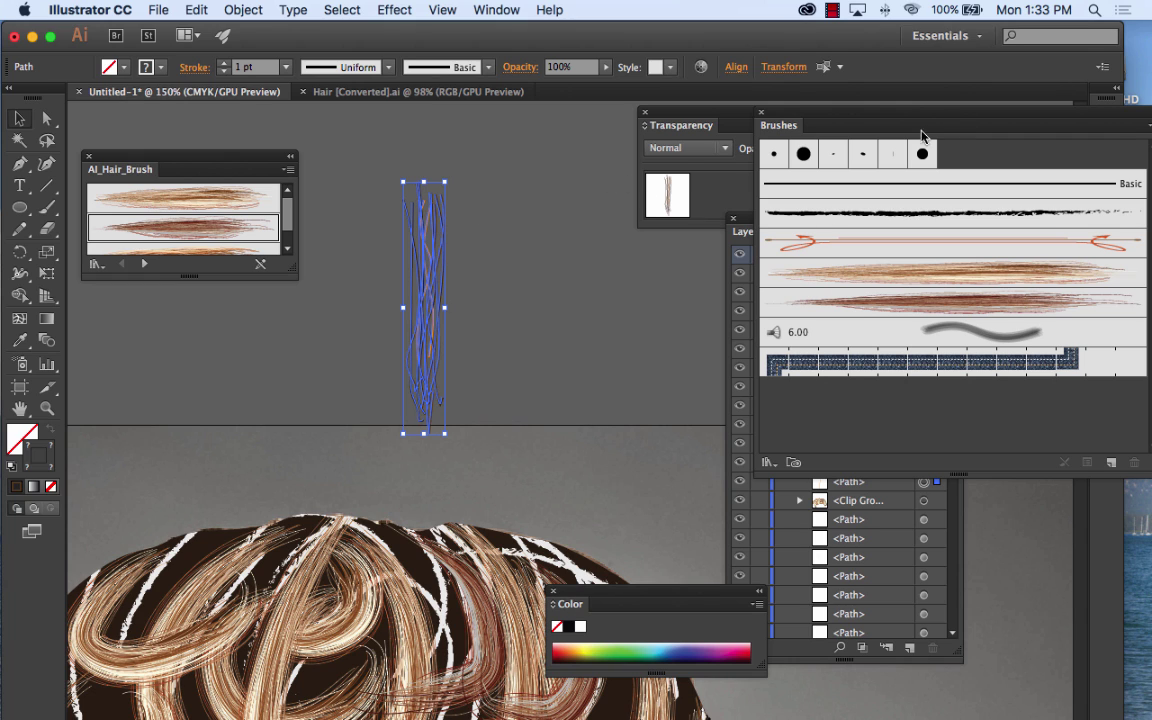
pyautogui.moveTo(910, 117); pyautogui.dragTo(692, 124)
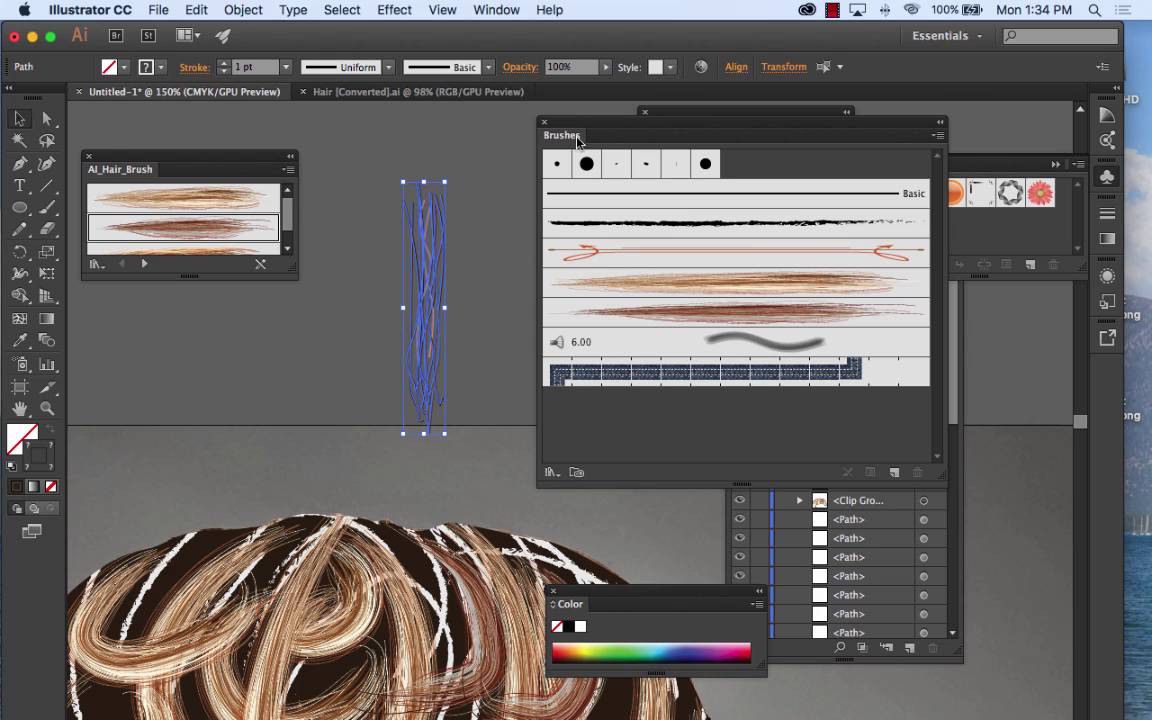
pyautogui.click(895, 473)
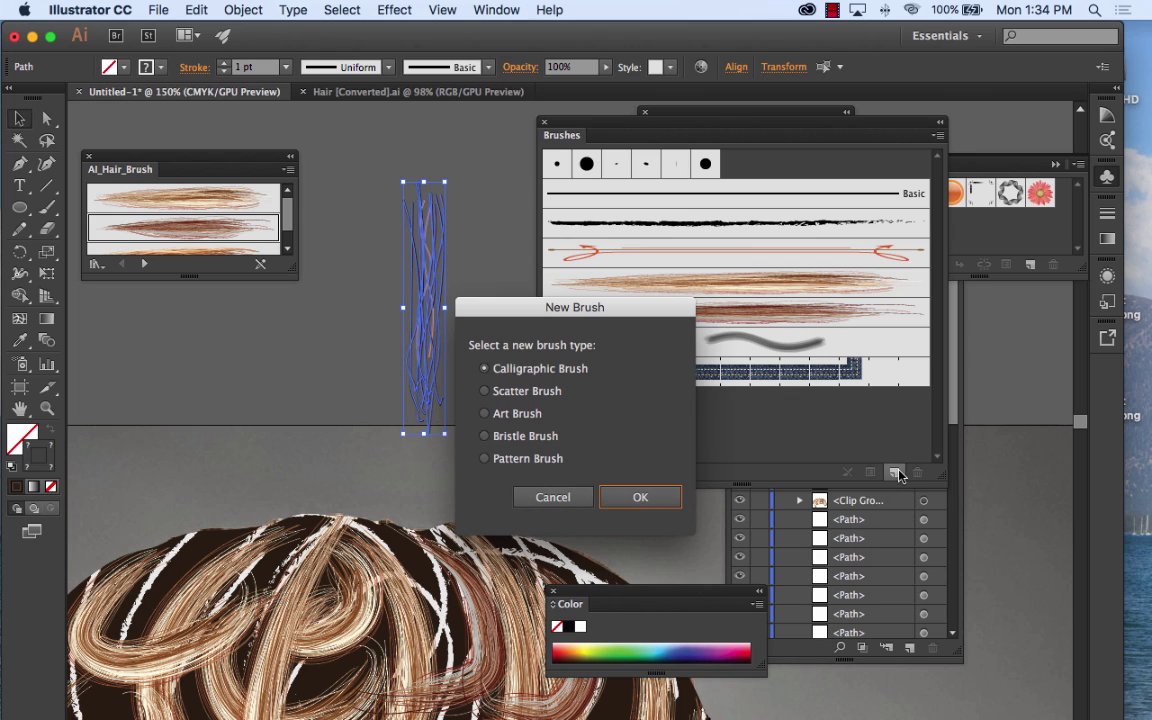
pyautogui.click(517, 413)
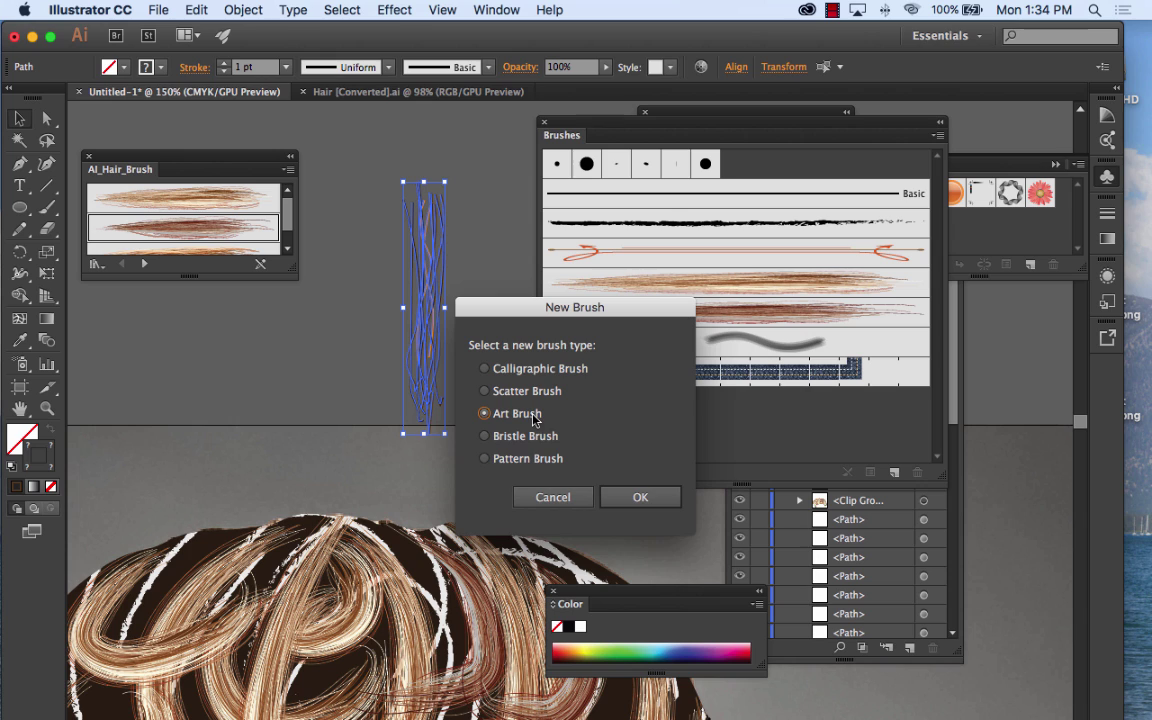
pyautogui.click(657, 498)
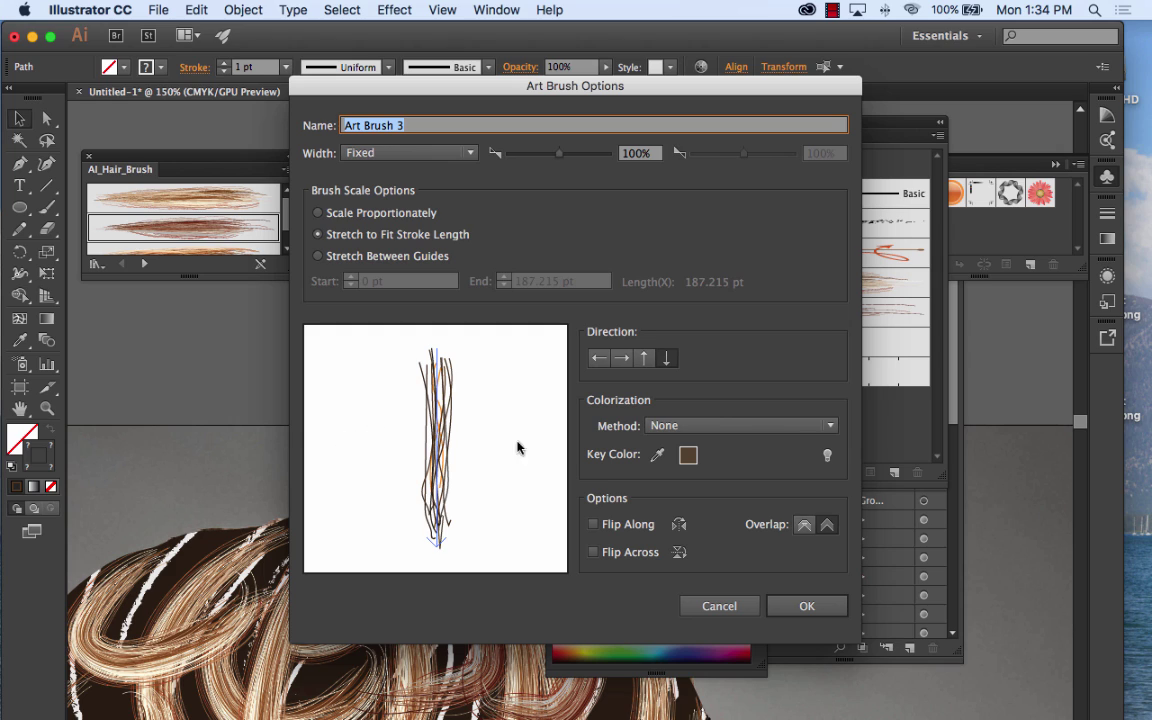
pyautogui.click(625, 359)
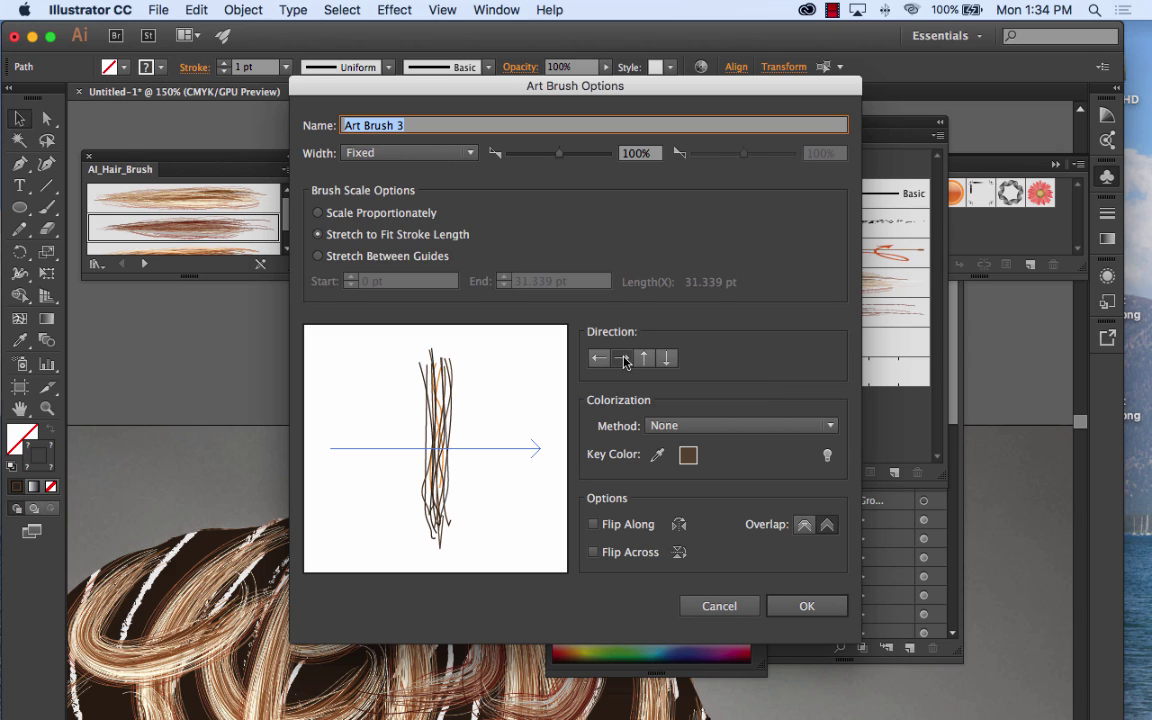
pyautogui.click(669, 362)
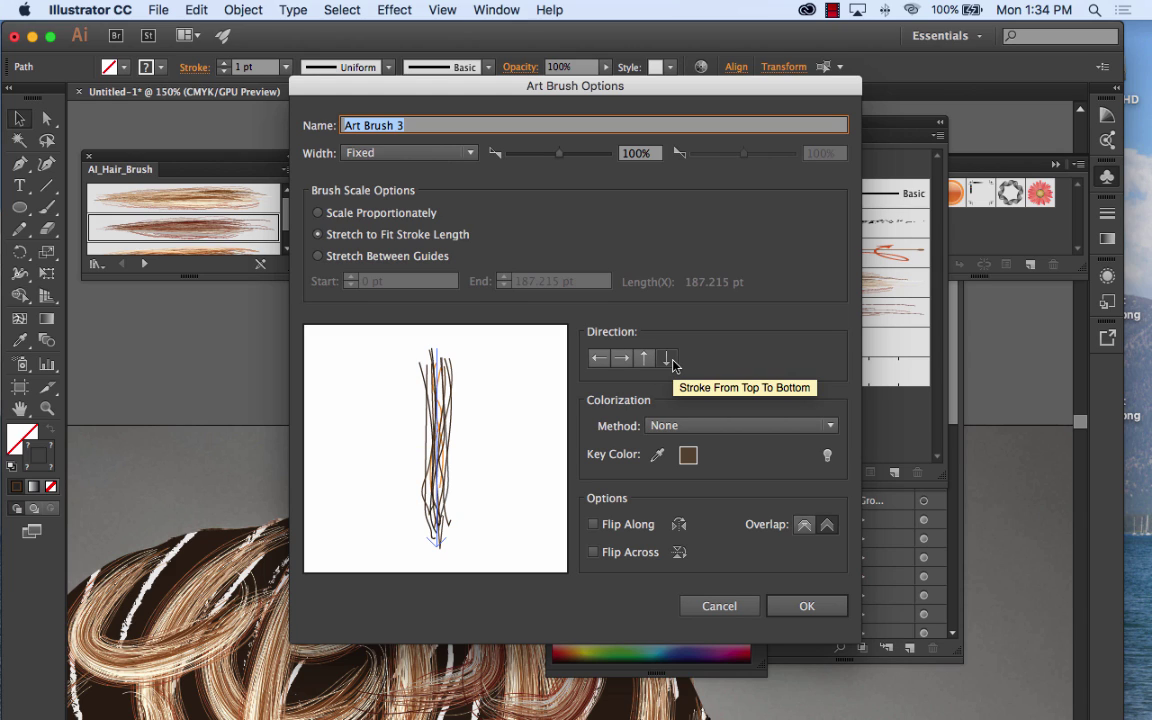
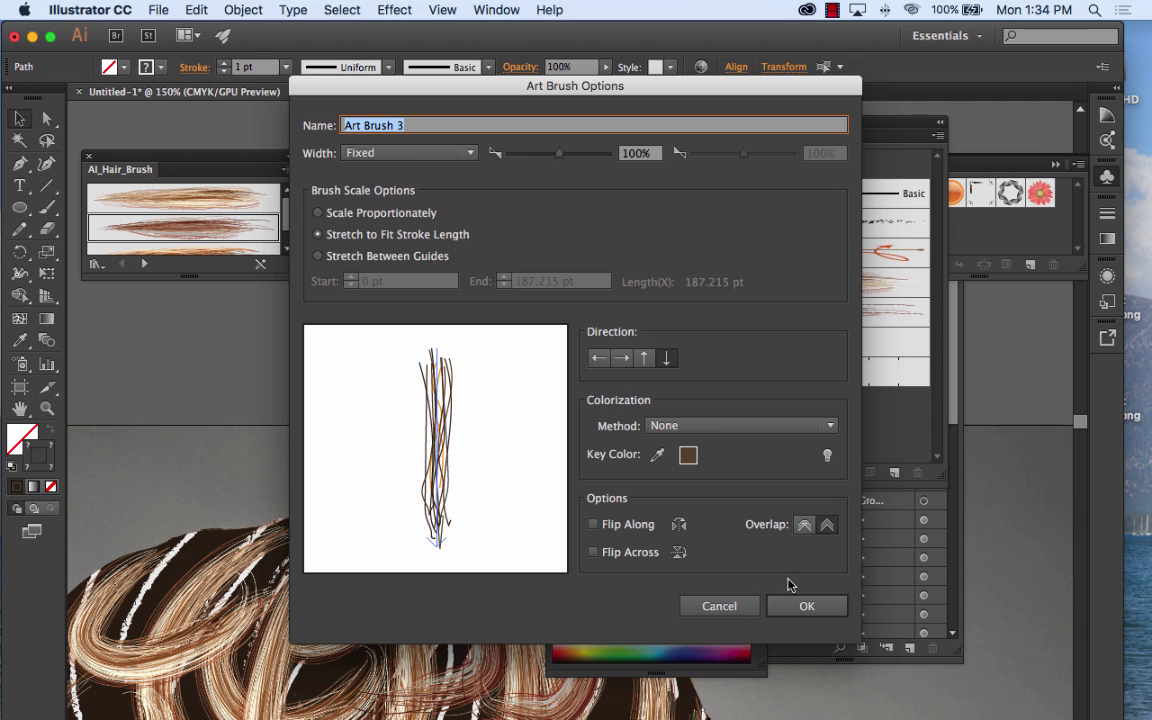
pyautogui.click(802, 606)
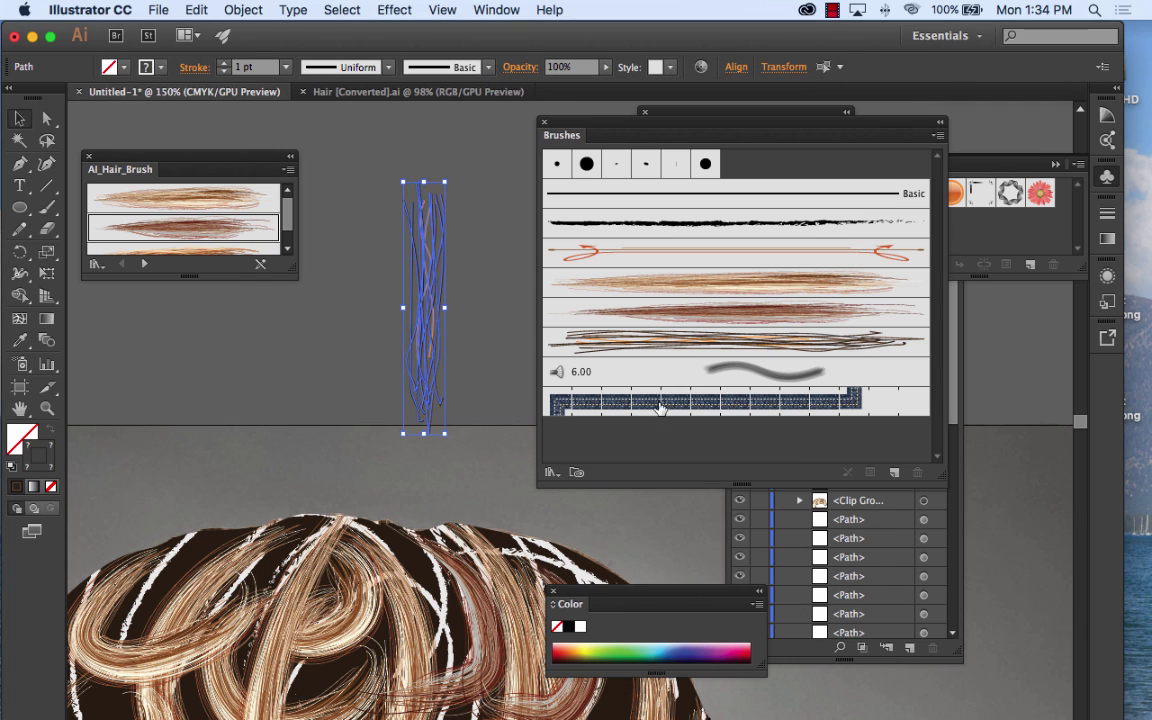
# Step: Paint a cluster of overlapping curved test strokes with the new strand brush in the empty space above the artboard
pyautogui.click(201, 378)
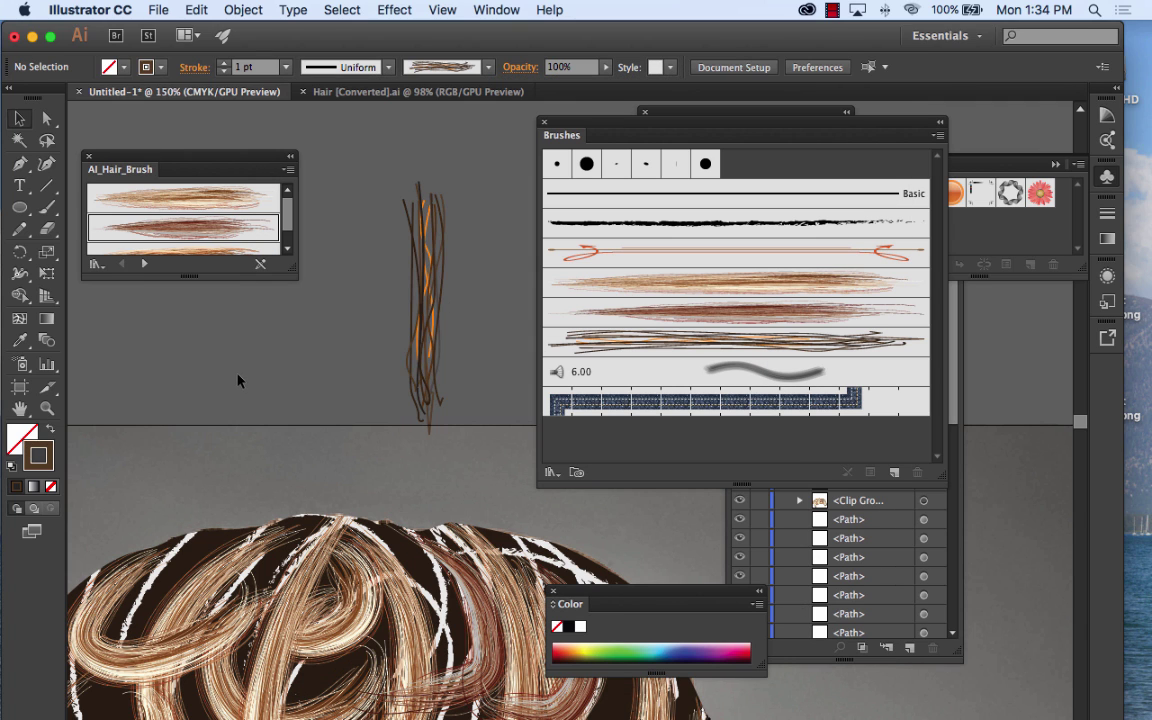
pyautogui.click(46, 207)
pyautogui.click(745, 343)
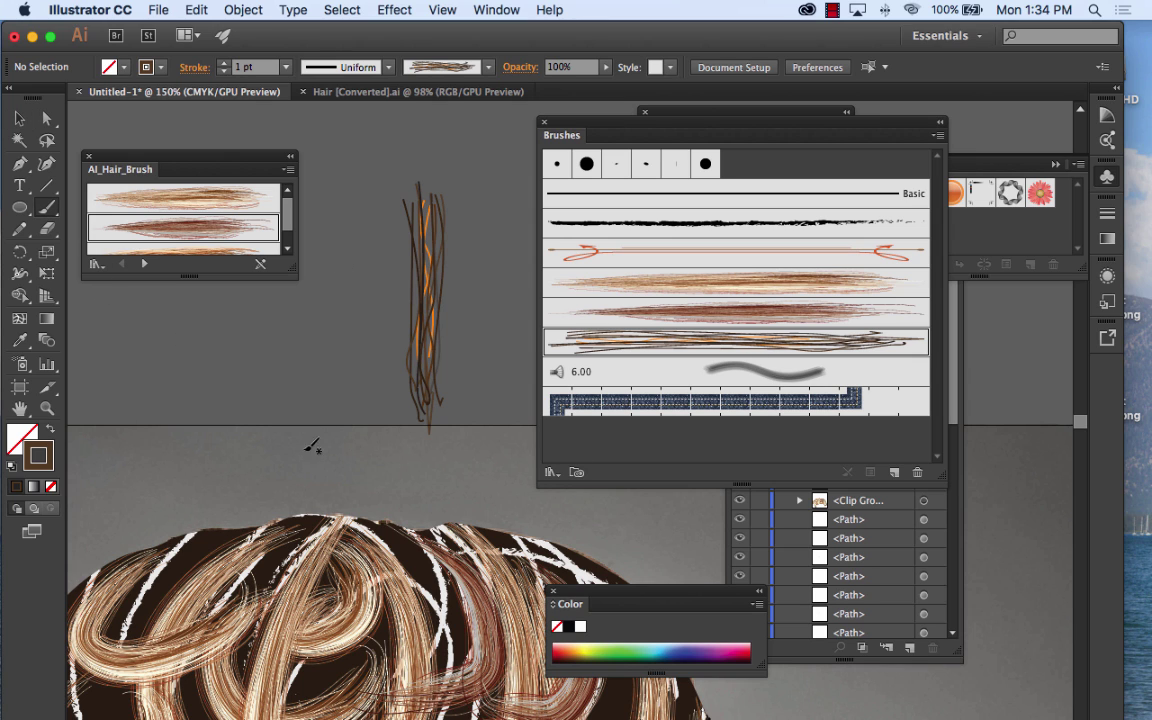
pyautogui.press('super+minus')
pyautogui.press('super+minus')
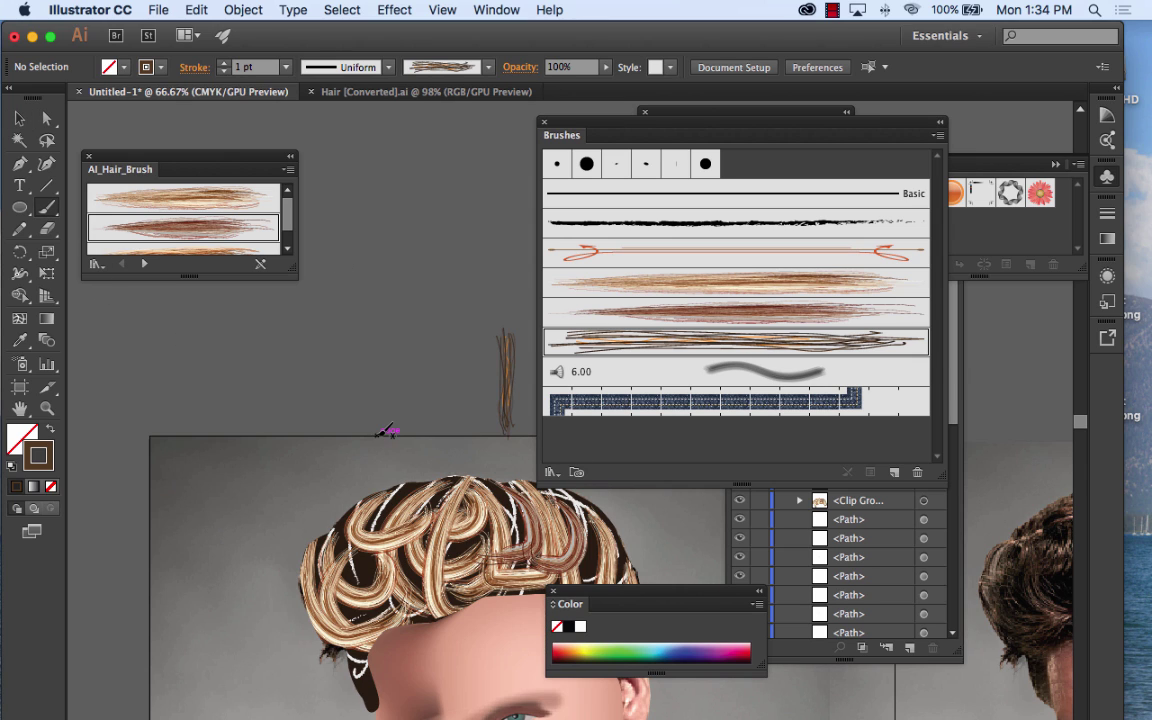
pyautogui.moveTo(345, 393); pyautogui.dragTo(394, 445)
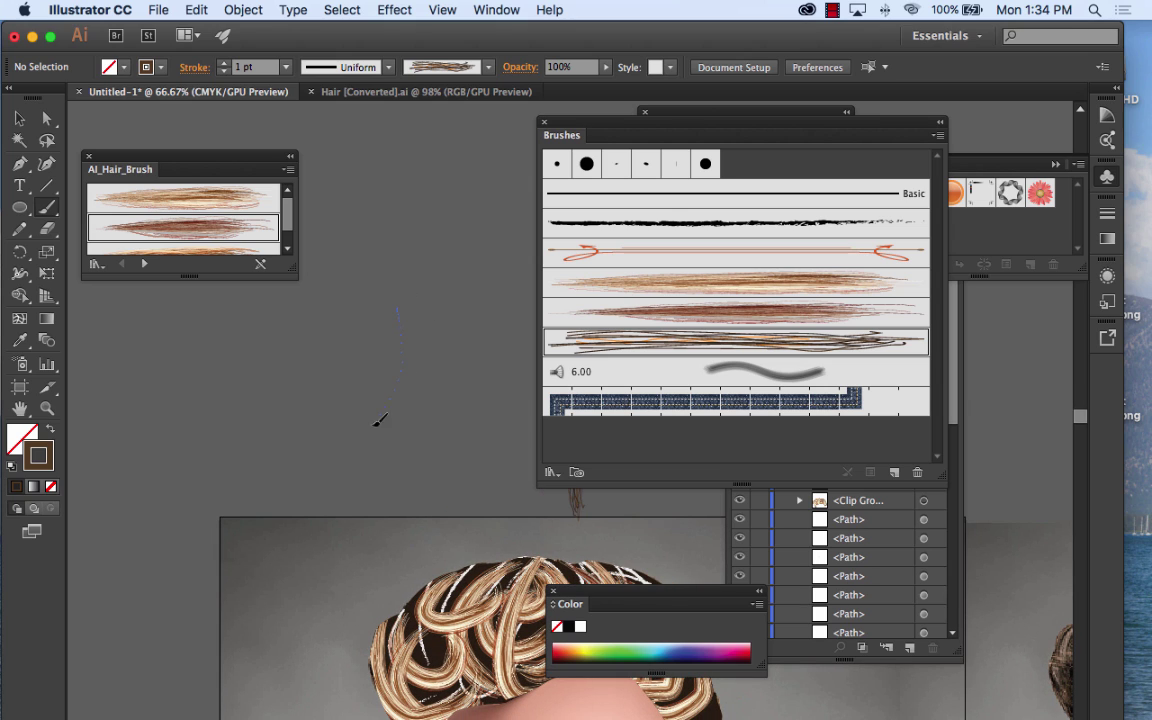
pyautogui.moveTo(268, 380); pyautogui.dragTo(262, 362)
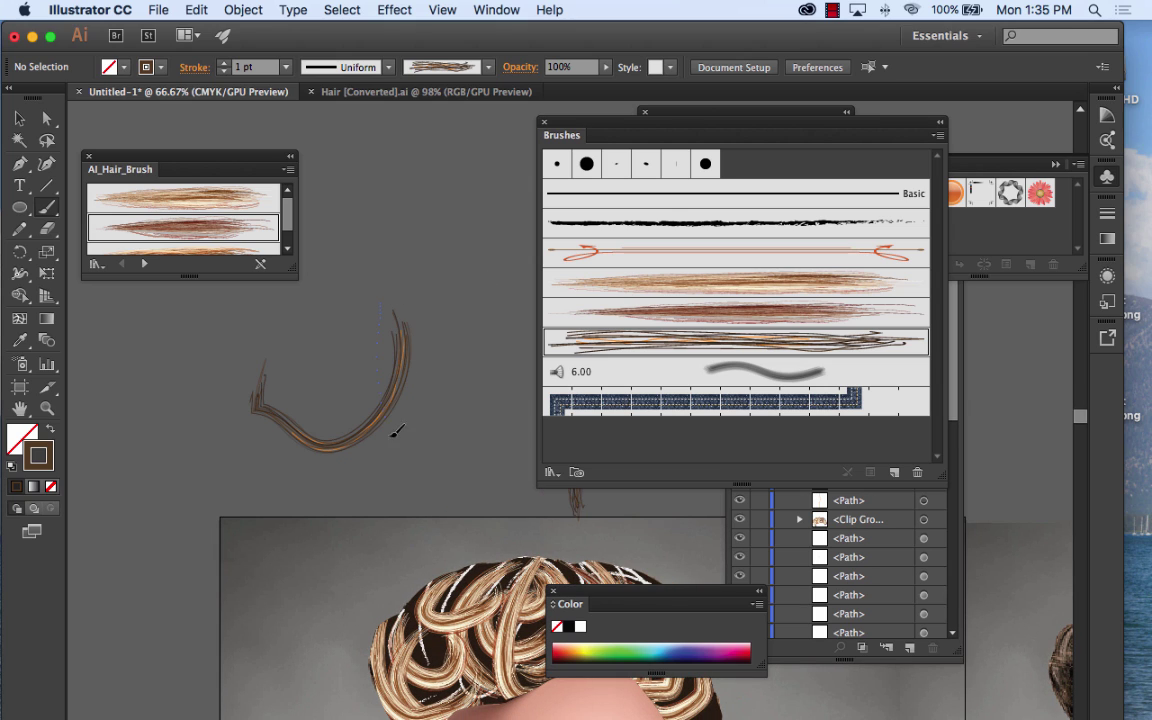
pyautogui.moveTo(378, 303)
pyautogui.mouseDown()
pyautogui.moveTo(430, 450)
pyautogui.moveTo(456, 374)
pyautogui.moveTo(392, 388)
pyautogui.mouseUp()
pyautogui.moveTo(466, 315)
pyautogui.mouseDown()
pyautogui.moveTo(416, 323)
pyautogui.moveTo(470, 360)
pyautogui.mouseUp()
pyautogui.moveTo(389, 400); pyautogui.dragTo(390, 399)
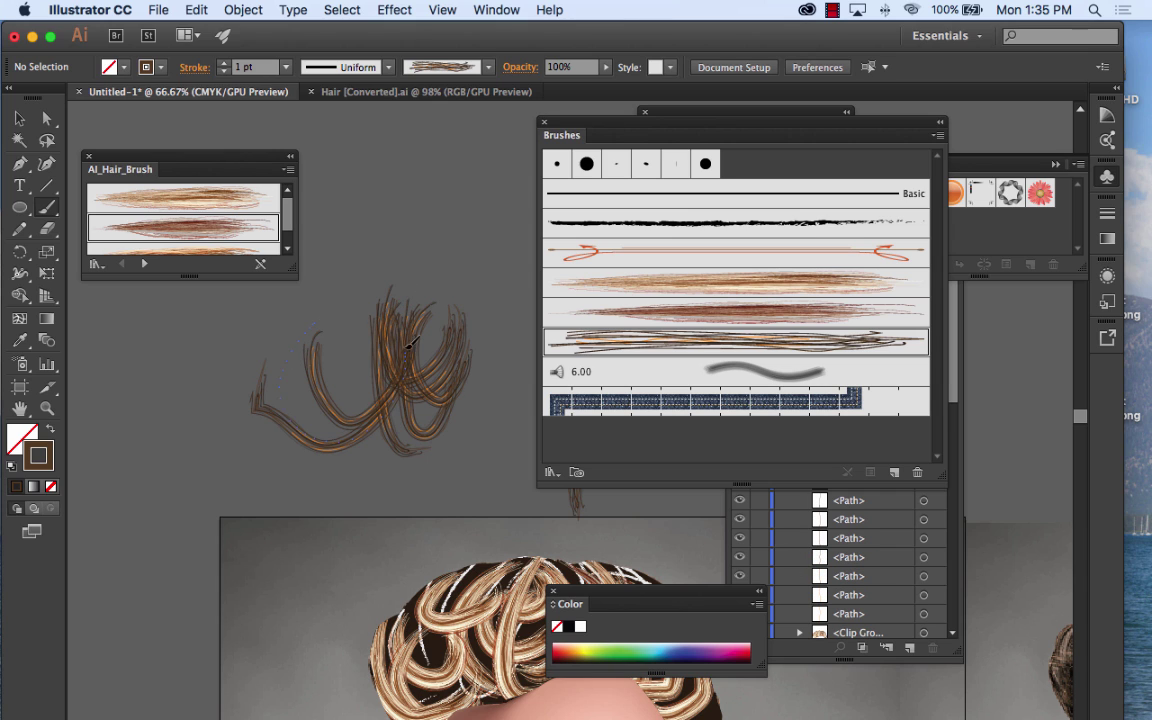
pyautogui.moveTo(408, 348); pyautogui.dragTo(410, 343)
pyautogui.moveTo(368, 310)
pyautogui.mouseDown()
pyautogui.moveTo(412, 446)
pyautogui.moveTo(436, 322)
pyautogui.moveTo(452, 332)
pyautogui.mouseUp()
pyautogui.moveTo(428, 282)
pyautogui.mouseDown()
pyautogui.moveTo(459, 323)
pyautogui.moveTo(430, 486)
pyautogui.mouseUp()
pyautogui.moveTo(455, 285); pyautogui.dragTo(479, 432)
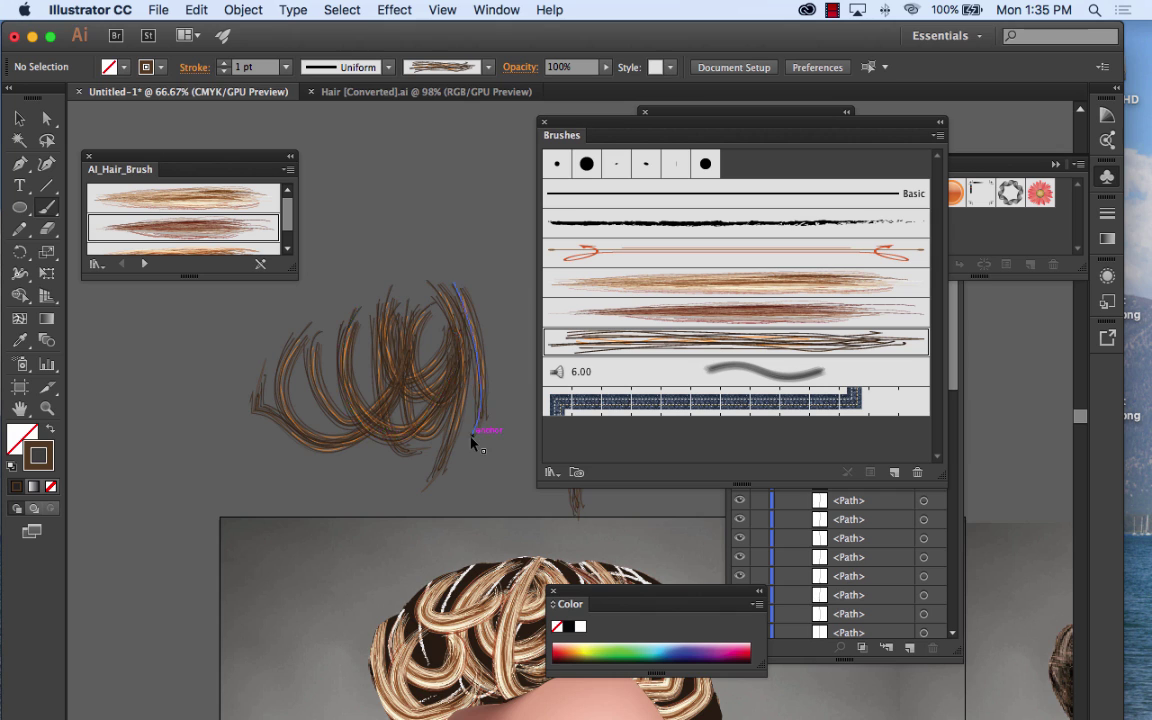
# Step: Delete the clipped group of painted hair covering the portrait's head
pyautogui.press('super+minus')
pyautogui.press('super+minus')
pyautogui.moveTo(527, 517); pyautogui.dragTo(337, 375)
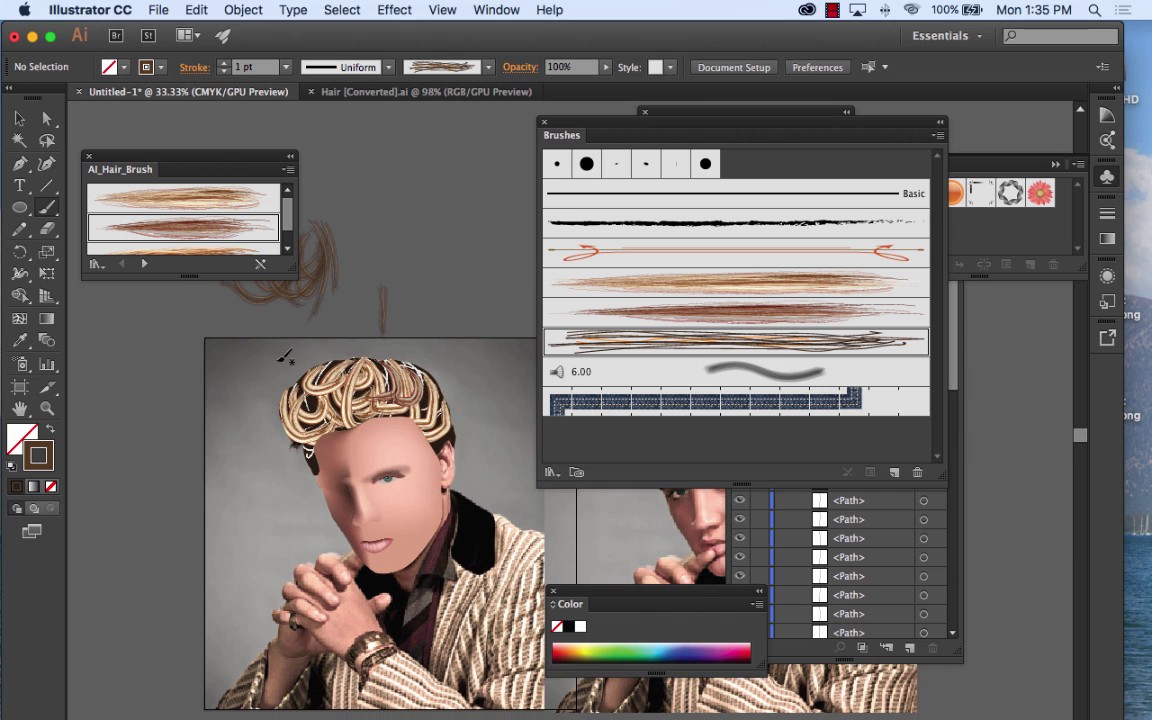
pyautogui.click(17, 120)
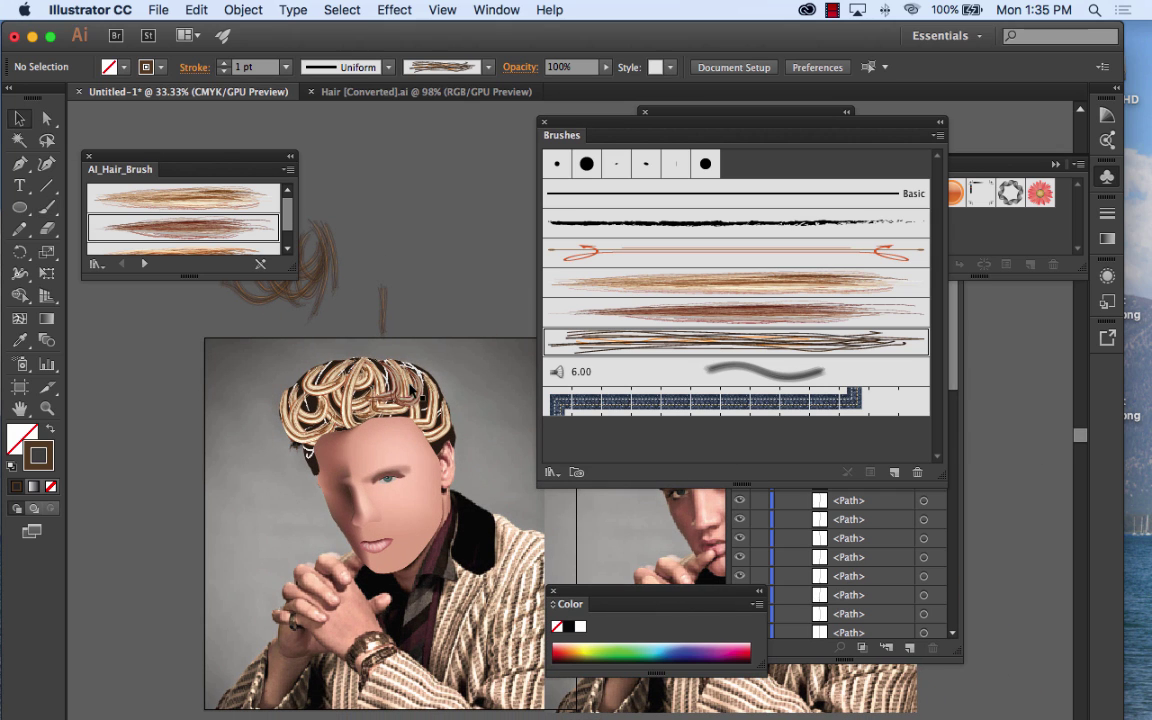
pyautogui.click(410, 390)
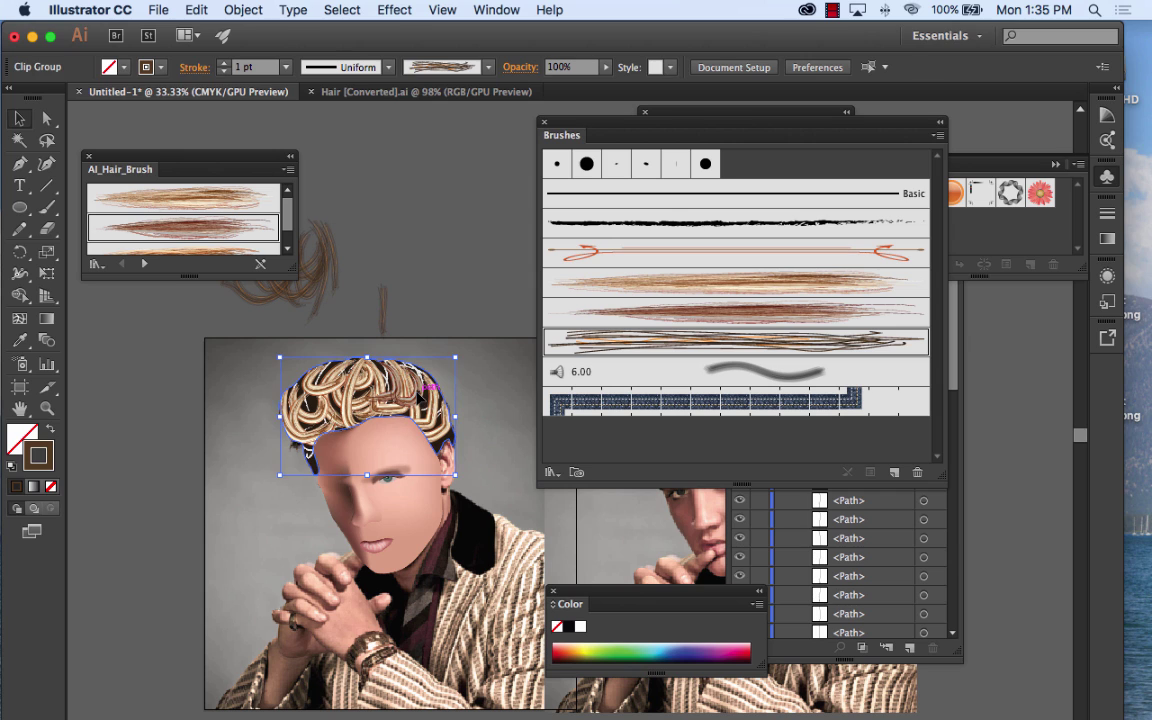
pyautogui.press('Delete')
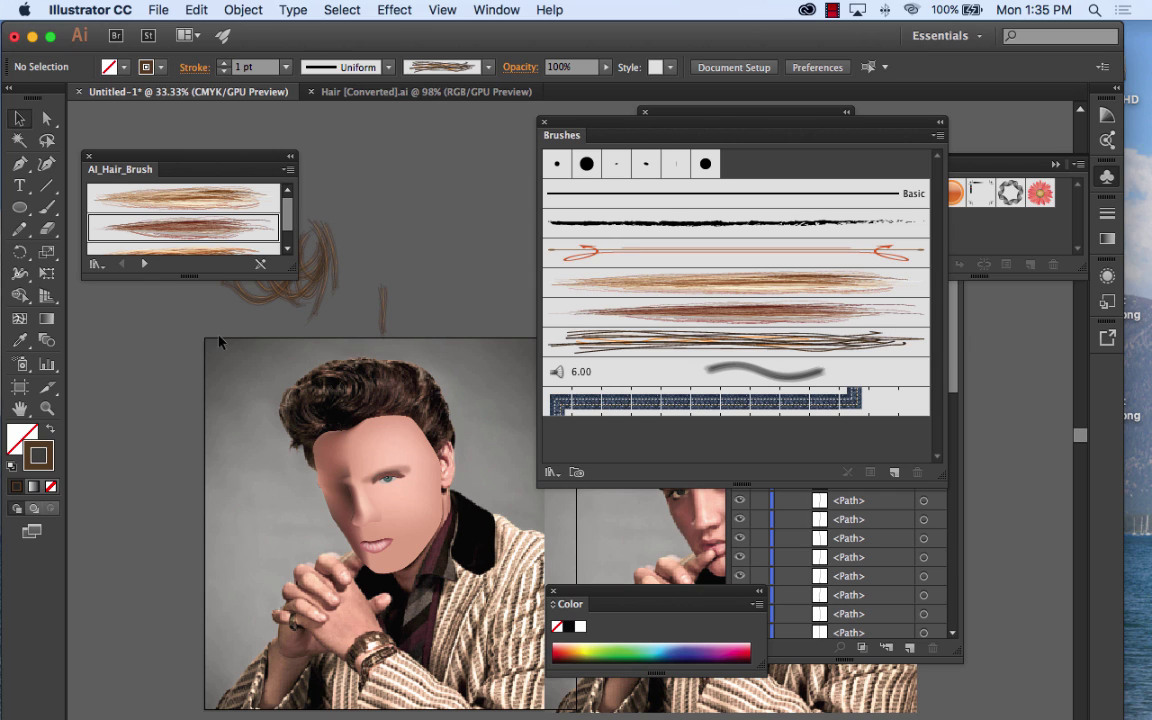
# Step: Trace a closed outline around the hair in the photo with the Pen tool, following the hairline, and deselect it
pyautogui.click(19, 163)
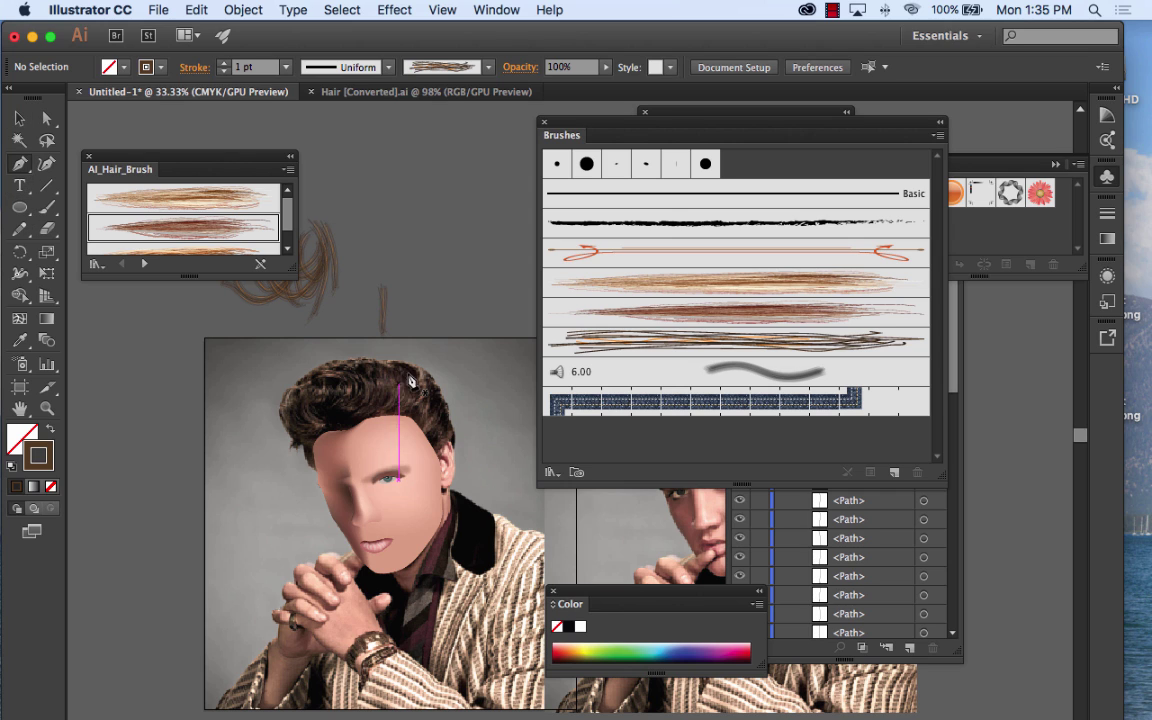
pyautogui.moveTo(404, 370); pyautogui.dragTo(352, 436)
pyautogui.moveTo(354, 428); pyautogui.dragTo(334, 440)
pyautogui.moveTo(335, 432); pyautogui.dragTo(352, 372)
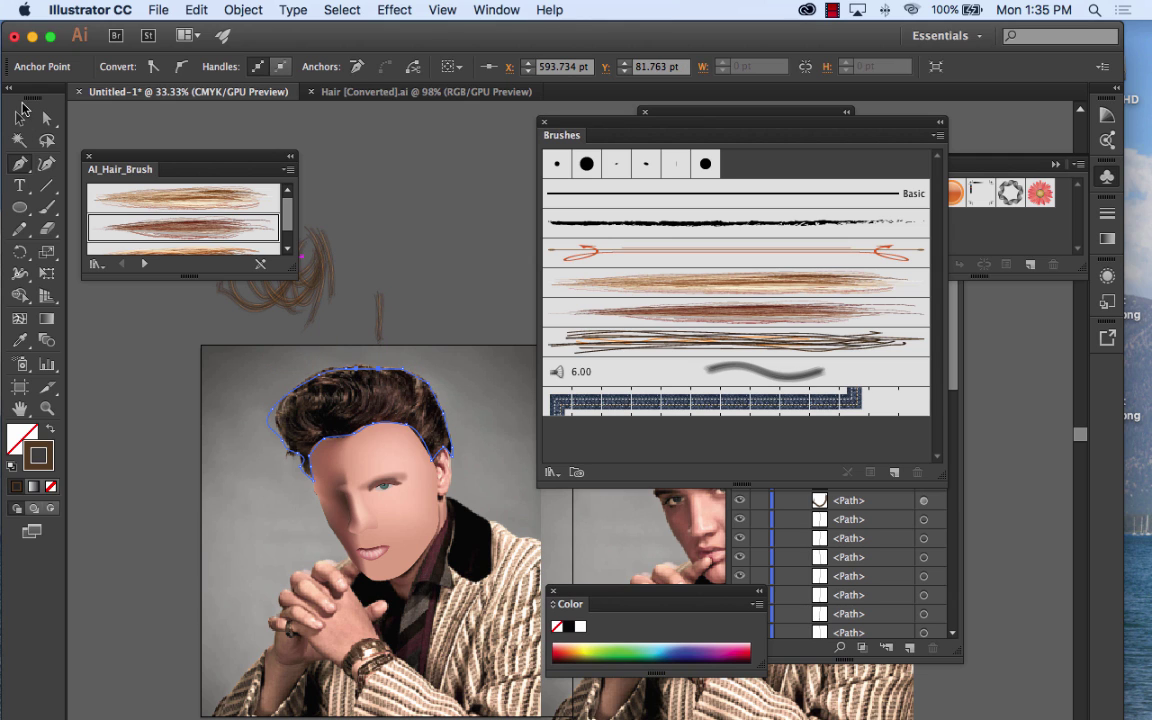
pyautogui.click(20, 116)
pyautogui.click(322, 387)
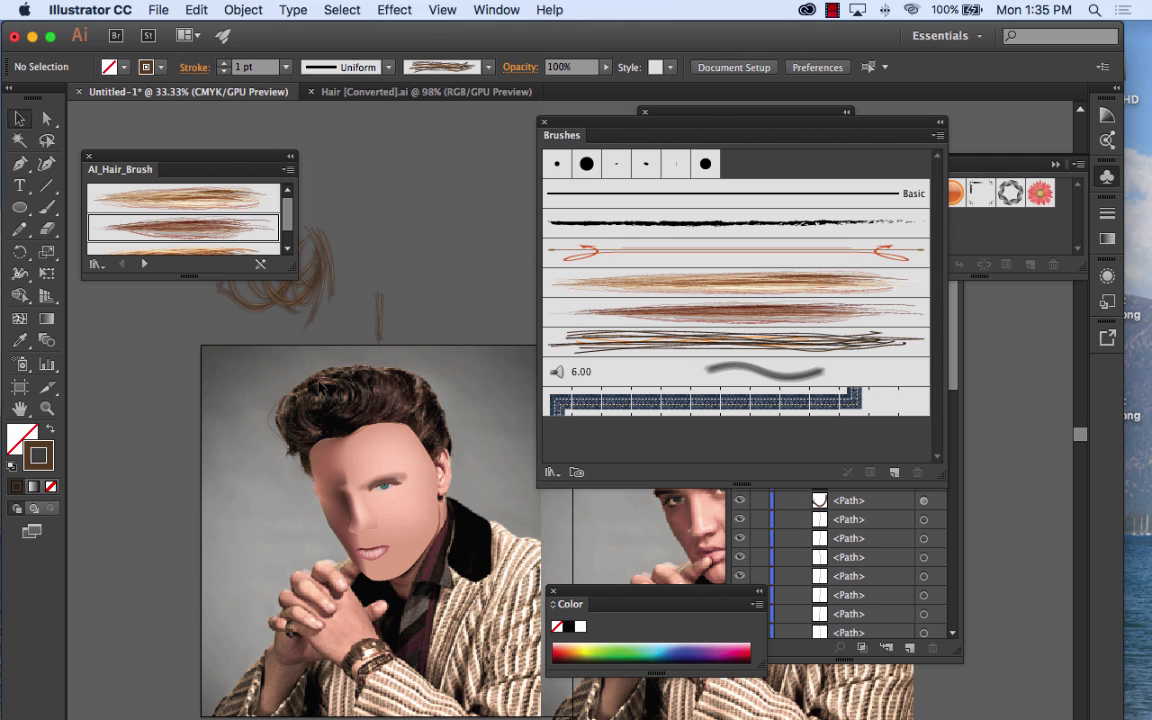
# Step: Swap the traced hair outline's stroke to a fill, change that fill to a near-black brown, and deselect the shape
pyautogui.click(424, 377)
pyautogui.click(49, 432)
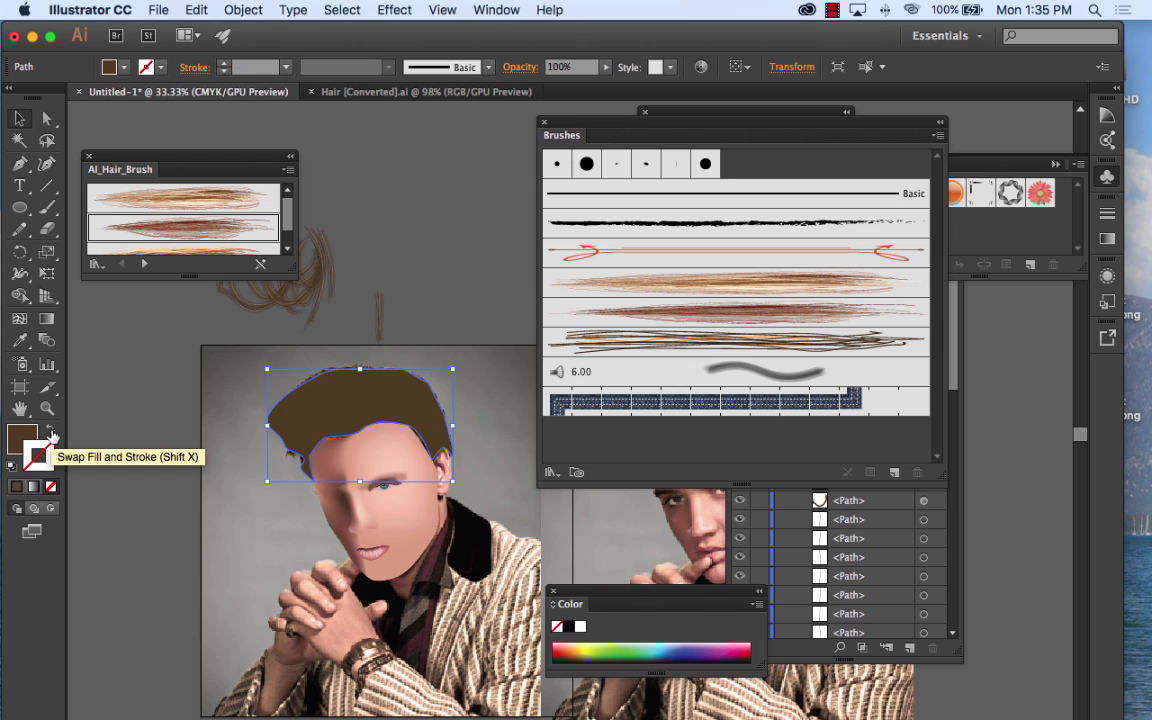
pyautogui.doubleClick(24, 440)
pyautogui.moveTo(404, 442); pyautogui.dragTo(468, 460)
pyautogui.click(815, 272)
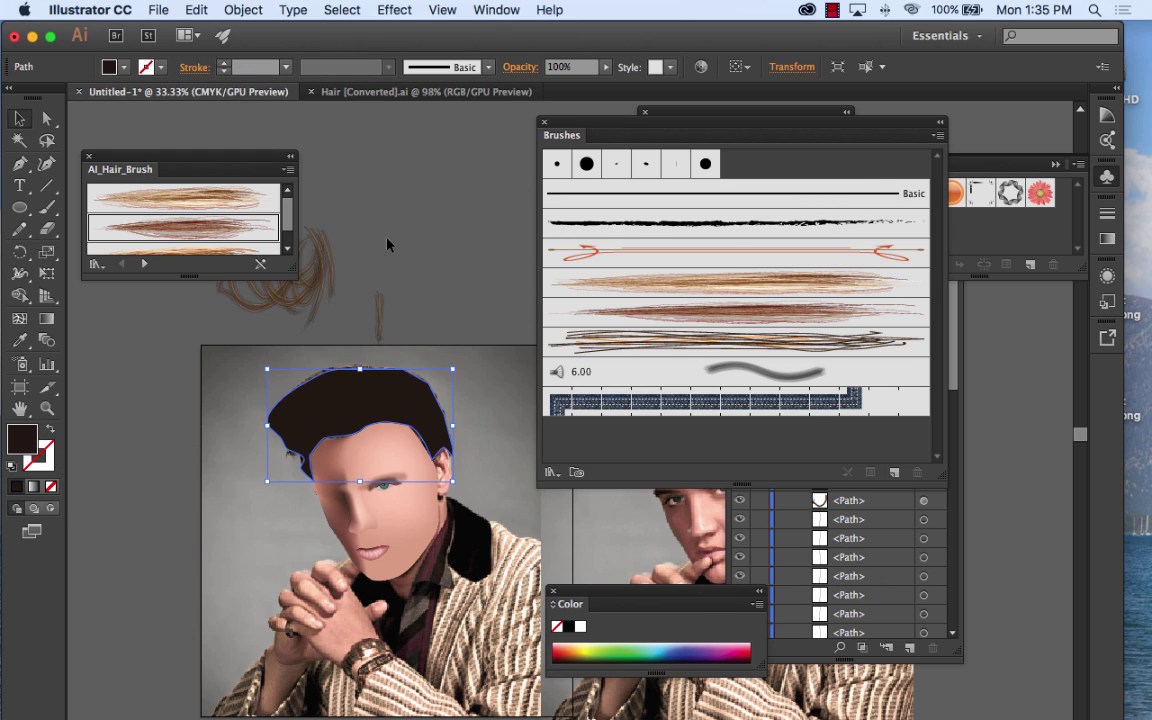
pyautogui.click(418, 243)
# Step: Draw a closed, jagged spiky strand shape with straight Pen segments on the front part of the dark hair
pyautogui.click(19, 163)
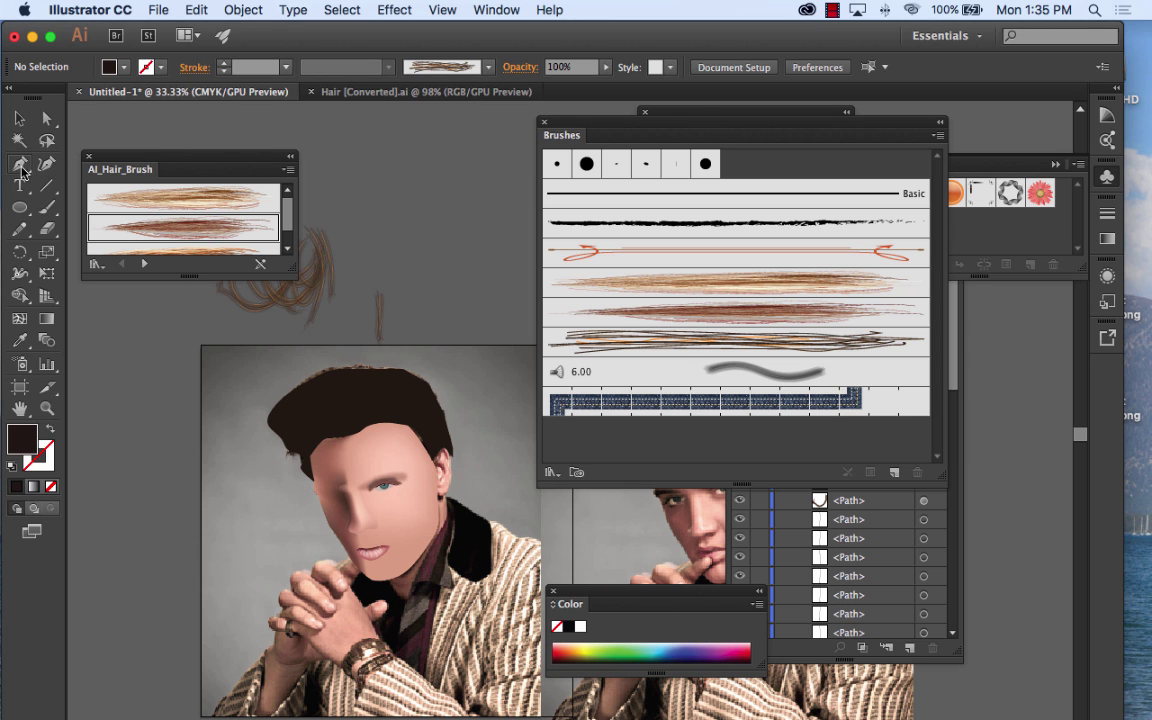
pyautogui.press('super+=')
pyautogui.press('super+=')
pyautogui.press('super+=')
pyautogui.press('super+=')
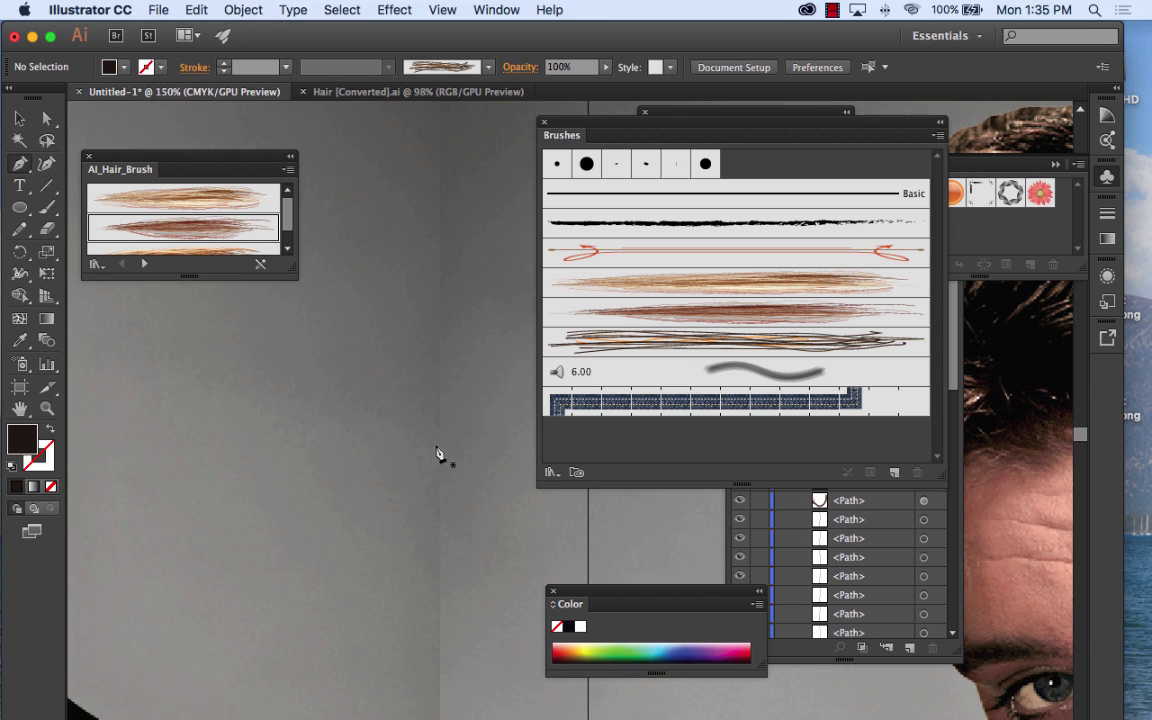
pyautogui.moveTo(313, 416); pyautogui.dragTo(719, 357)
pyautogui.moveTo(386, 374); pyautogui.dragTo(744, 532)
pyautogui.moveTo(362, 420); pyautogui.dragTo(483, 270)
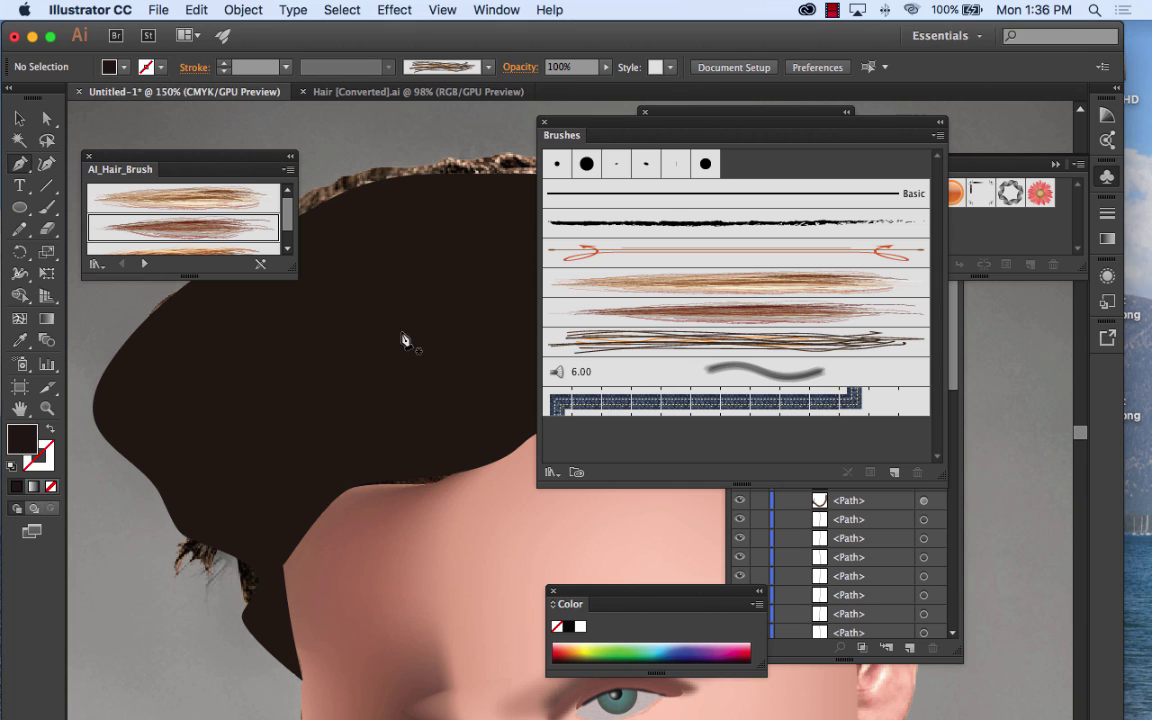
pyautogui.click(370, 215)
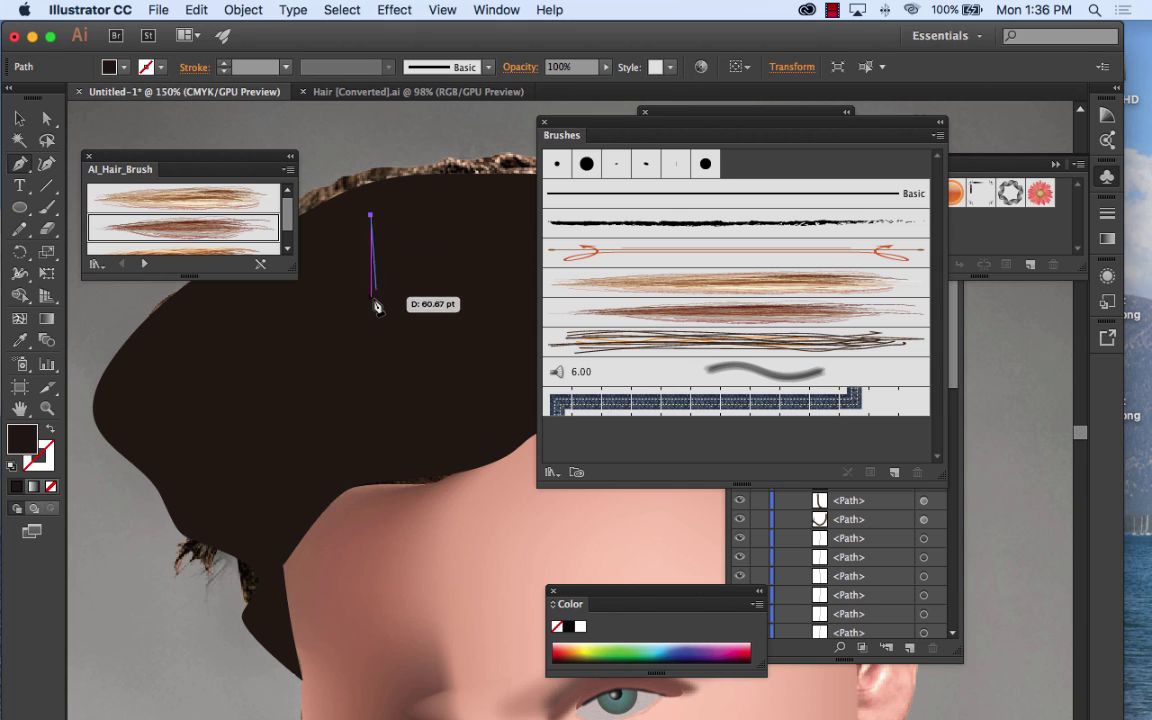
pyautogui.moveTo(370, 300)
pyautogui.mouseDown()
pyautogui.moveTo(363, 334)
pyautogui.moveTo(352, 334)
pyautogui.moveTo(378, 329)
pyautogui.moveTo(373, 318)
pyautogui.mouseUp()
pyautogui.click(370, 310)
pyautogui.click(359, 376)
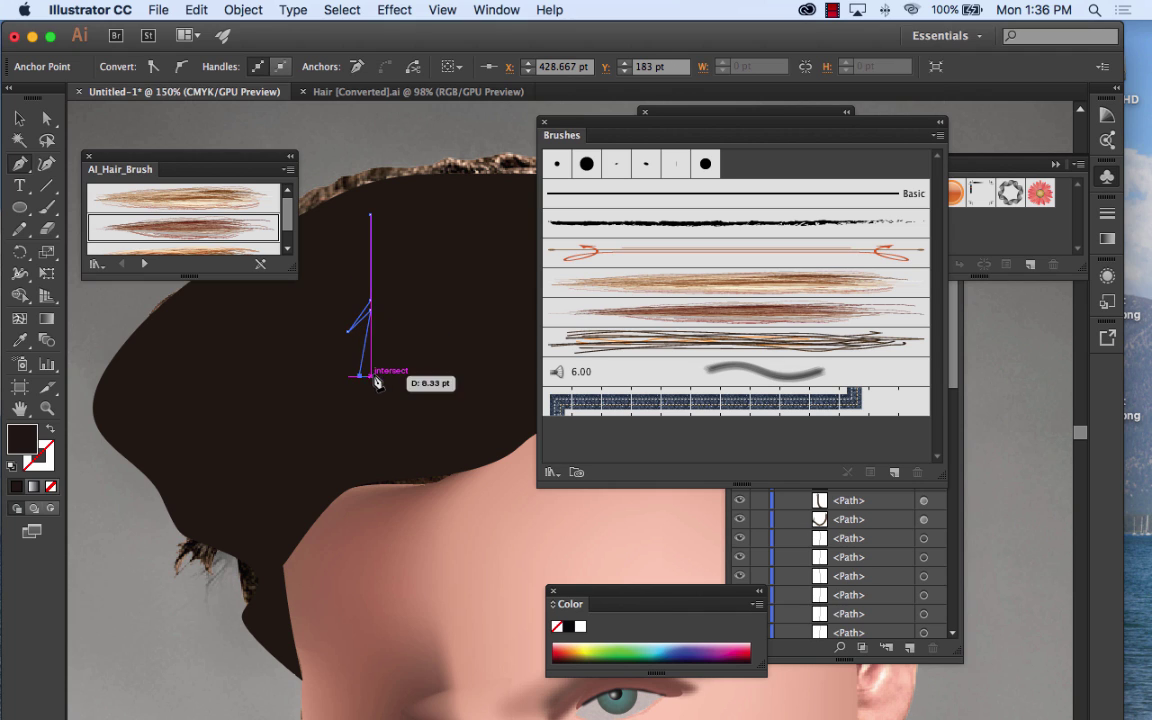
pyautogui.click(370, 331)
pyautogui.click(386, 438)
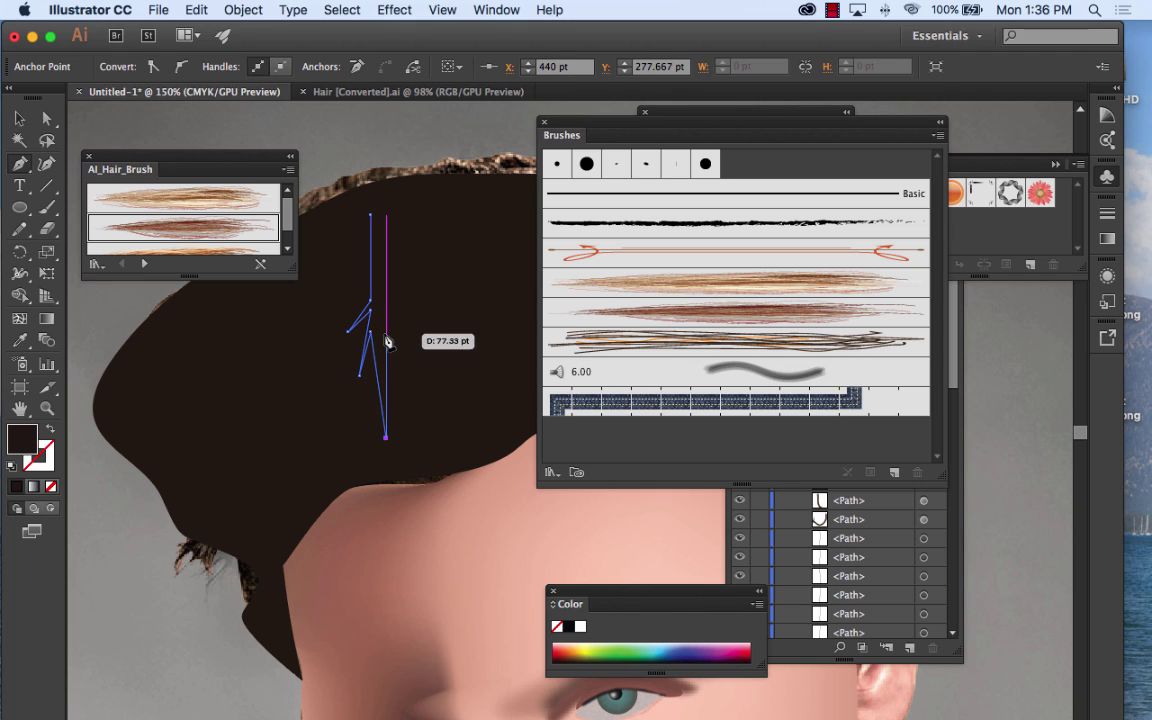
pyautogui.click(386, 334)
pyautogui.click(422, 365)
pyautogui.moveTo(423, 369); pyautogui.dragTo(386, 300)
pyautogui.click(383, 294)
pyautogui.click(400, 236)
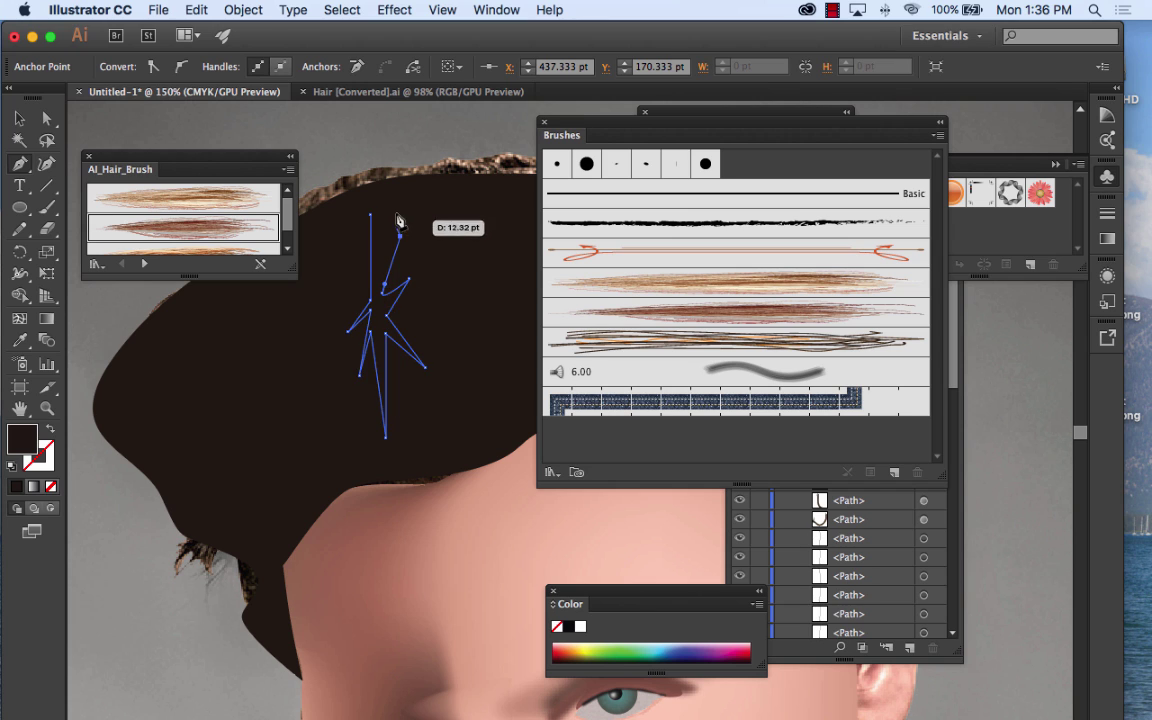
pyautogui.click(381, 238)
pyautogui.click(386, 198)
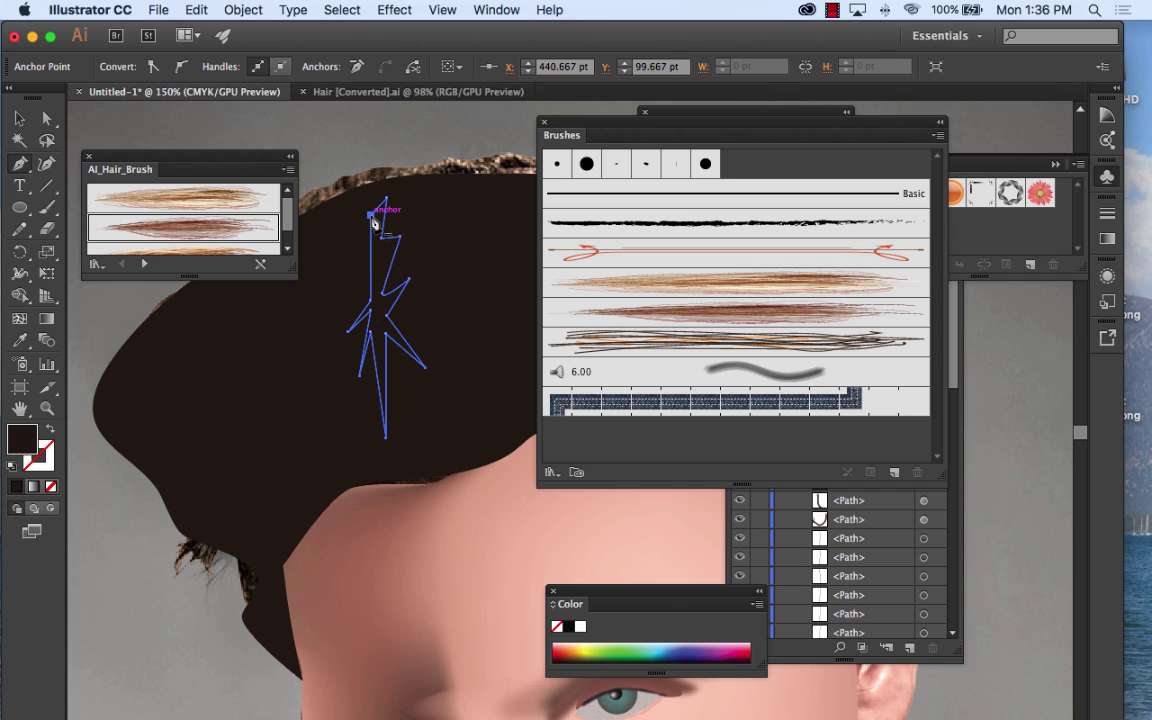
pyautogui.click(370, 214)
# Step: Fill the spiky shape with a dark brown sampled from the photo's hair exposed beside the forehead, and deselect it
pyautogui.click(22, 119)
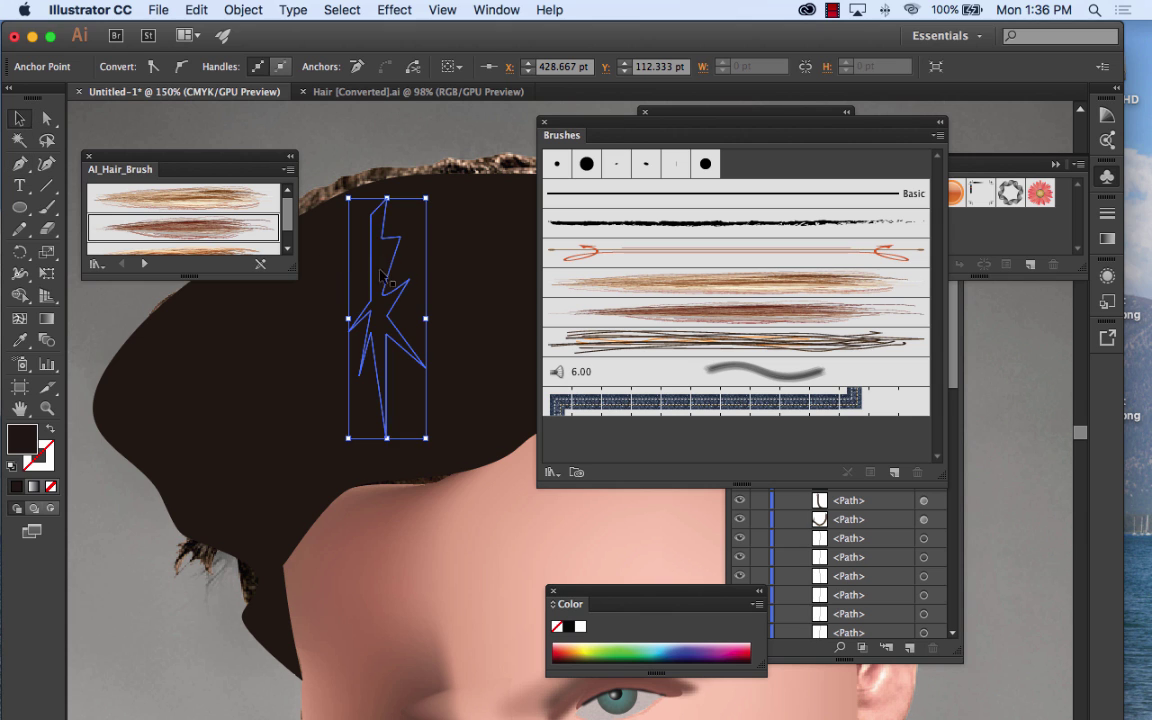
pyautogui.moveTo(500, 438); pyautogui.dragTo(391, 443)
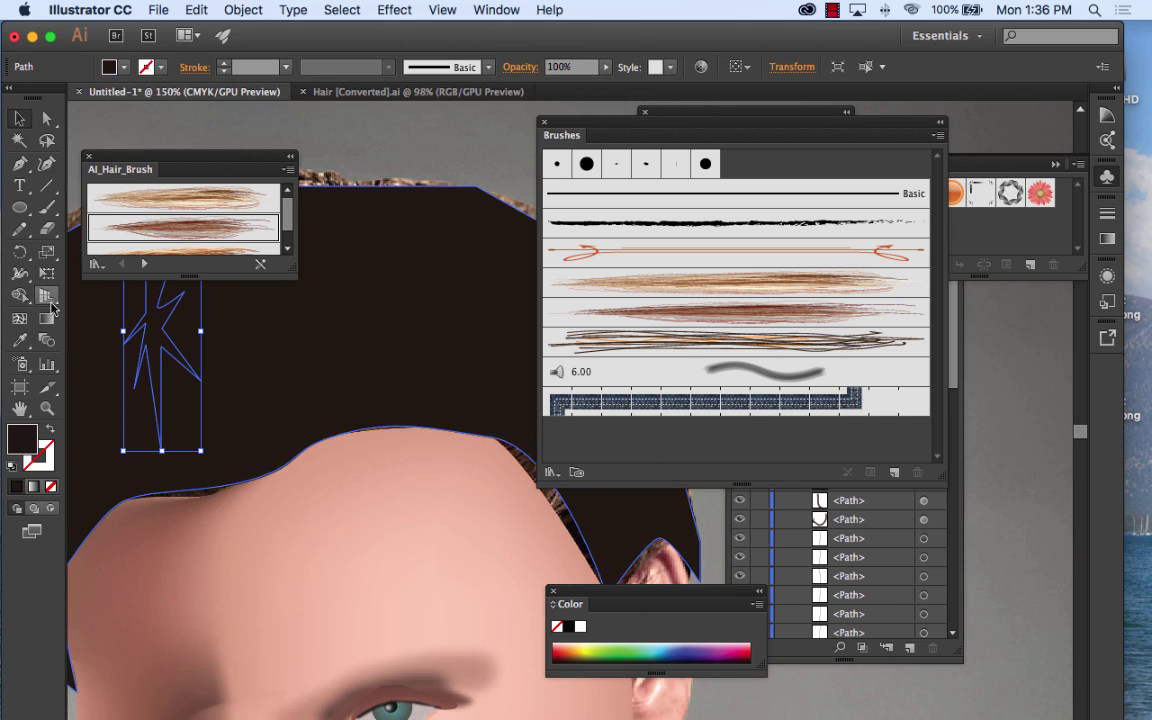
pyautogui.click(19, 340)
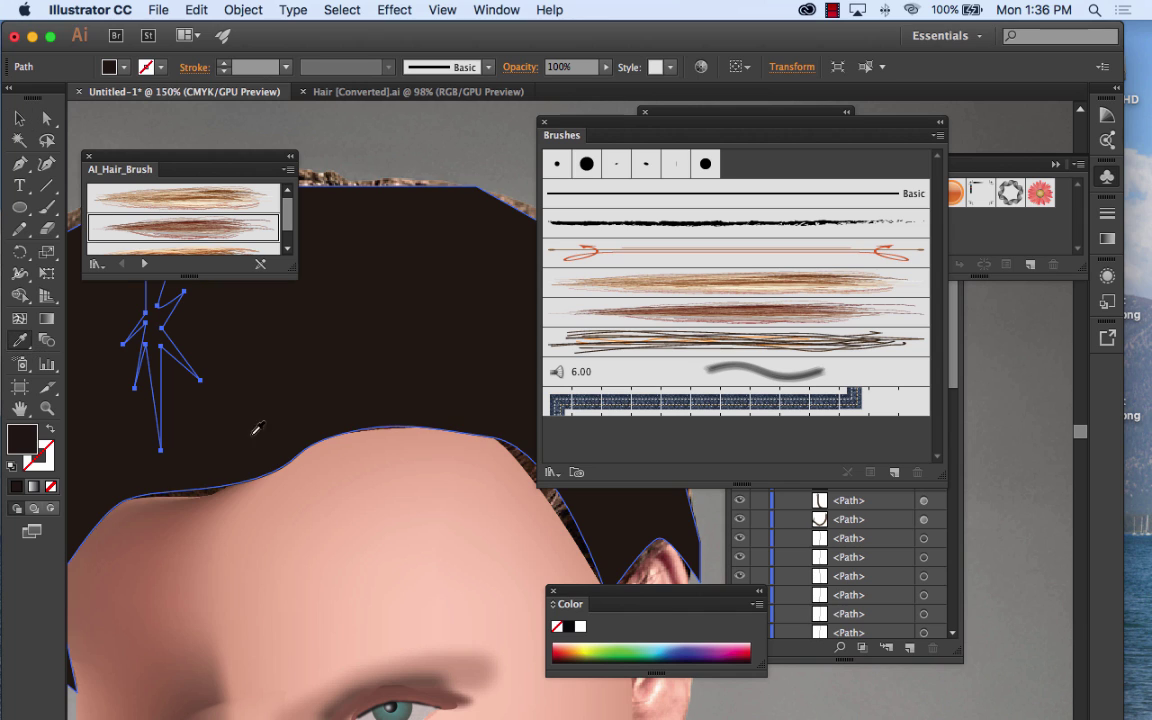
pyautogui.click(530, 455)
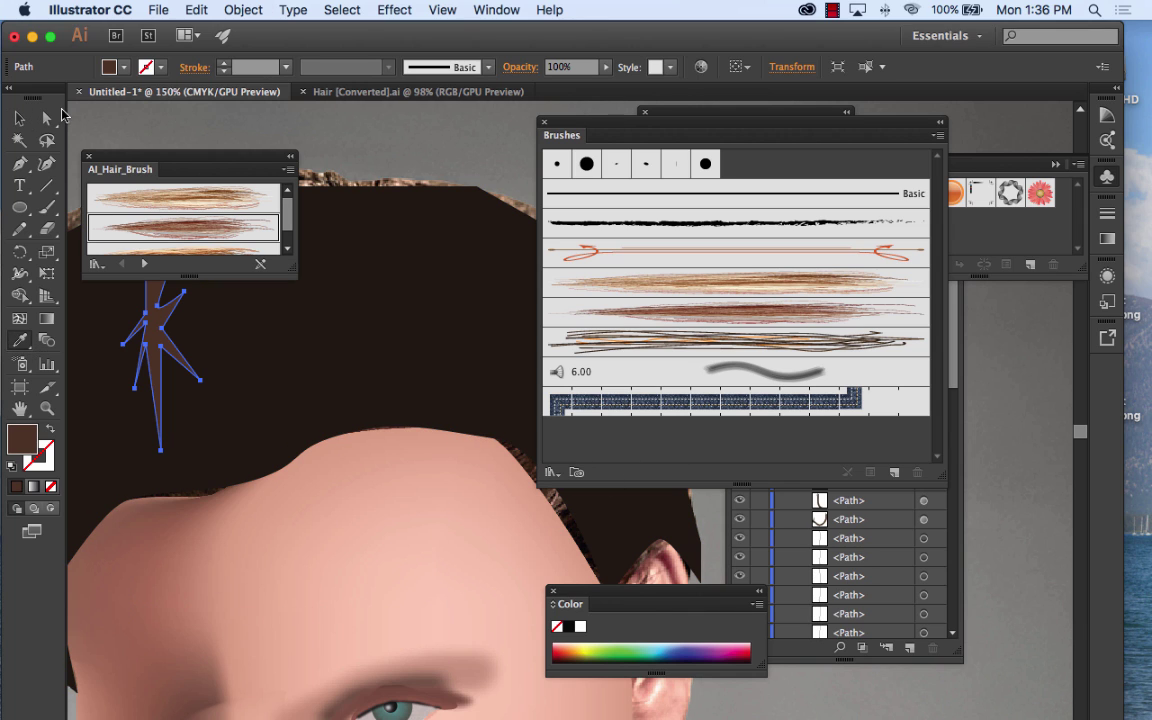
pyautogui.click(19, 118)
pyautogui.click(220, 120)
# Step: Draw a second, smaller closed jagged shape with the Pen tool overlapping the first spiky strand
pyautogui.moveTo(213, 159); pyautogui.dragTo(602, 164)
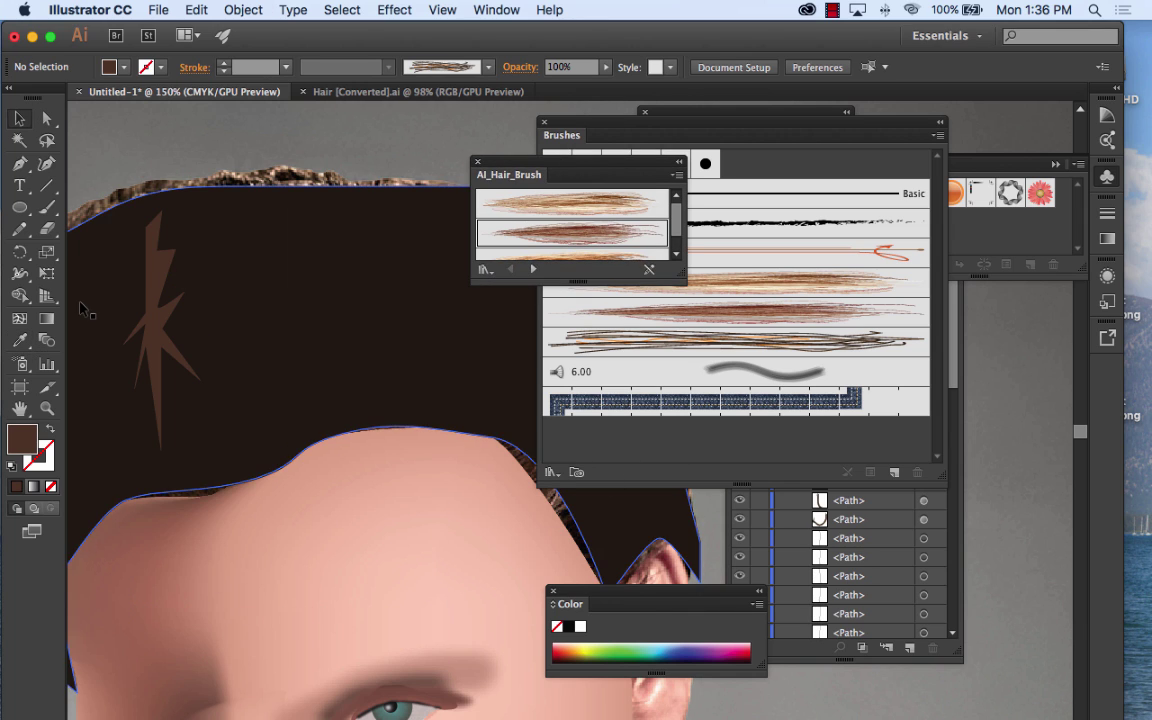
pyautogui.click(22, 166)
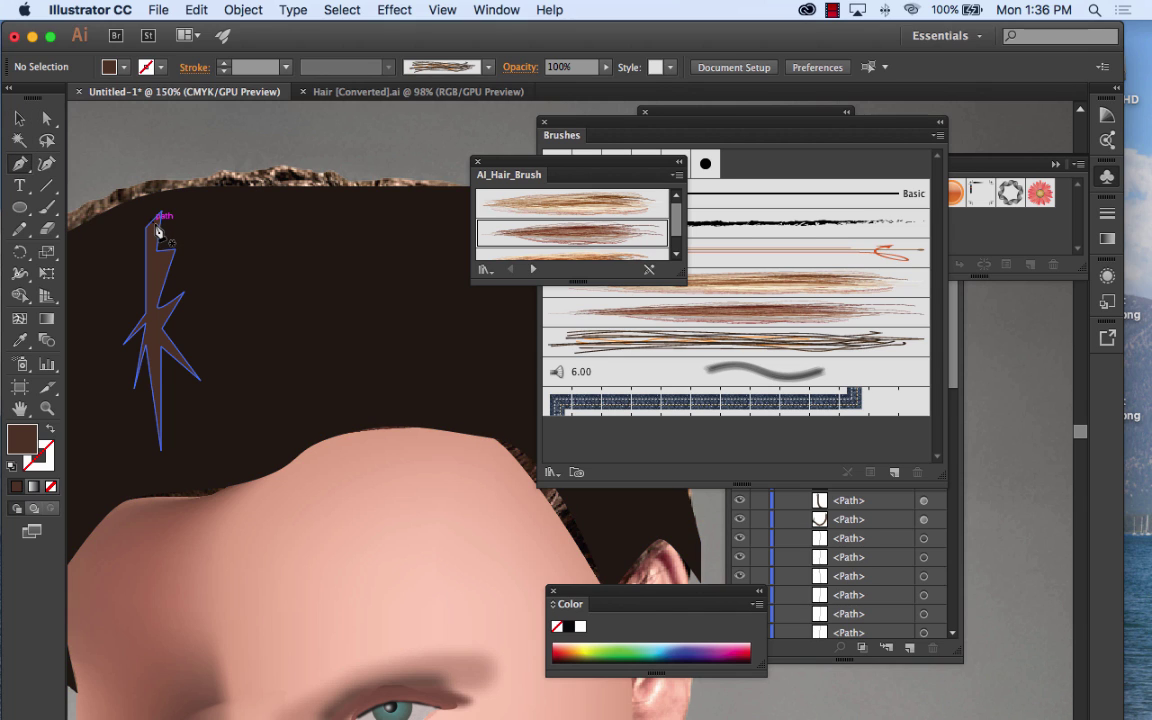
pyautogui.moveTo(157, 230); pyautogui.dragTo(177, 300)
pyautogui.click(131, 352)
pyautogui.click(152, 334)
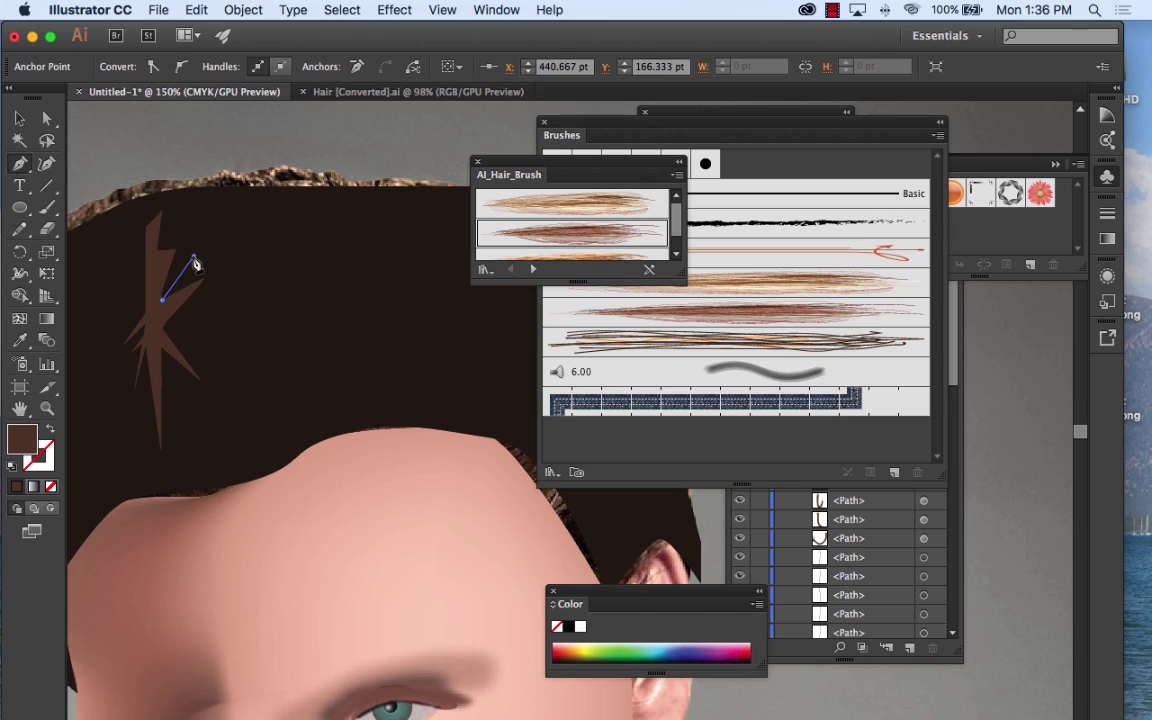
pyautogui.moveTo(167, 307); pyautogui.dragTo(162, 268)
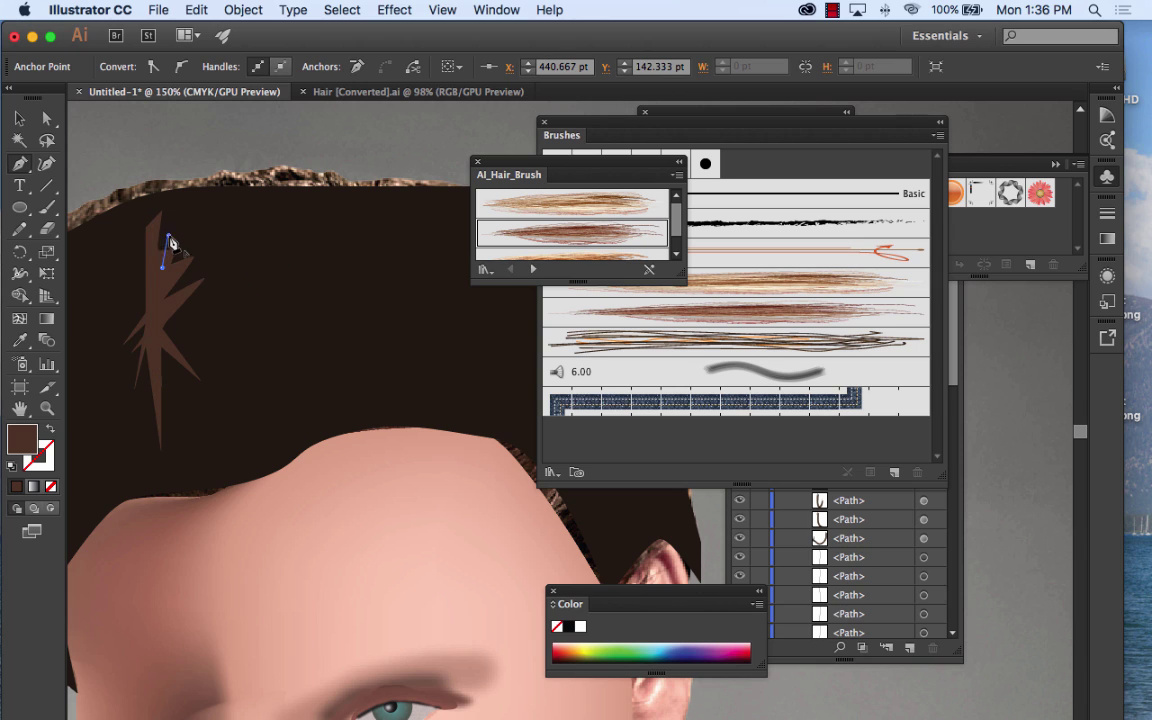
pyautogui.click(151, 221)
# Step: Fill the second jagged shape with a lighter brown sampled from the exposed photo hair, and deselect it
pyautogui.click(28, 114)
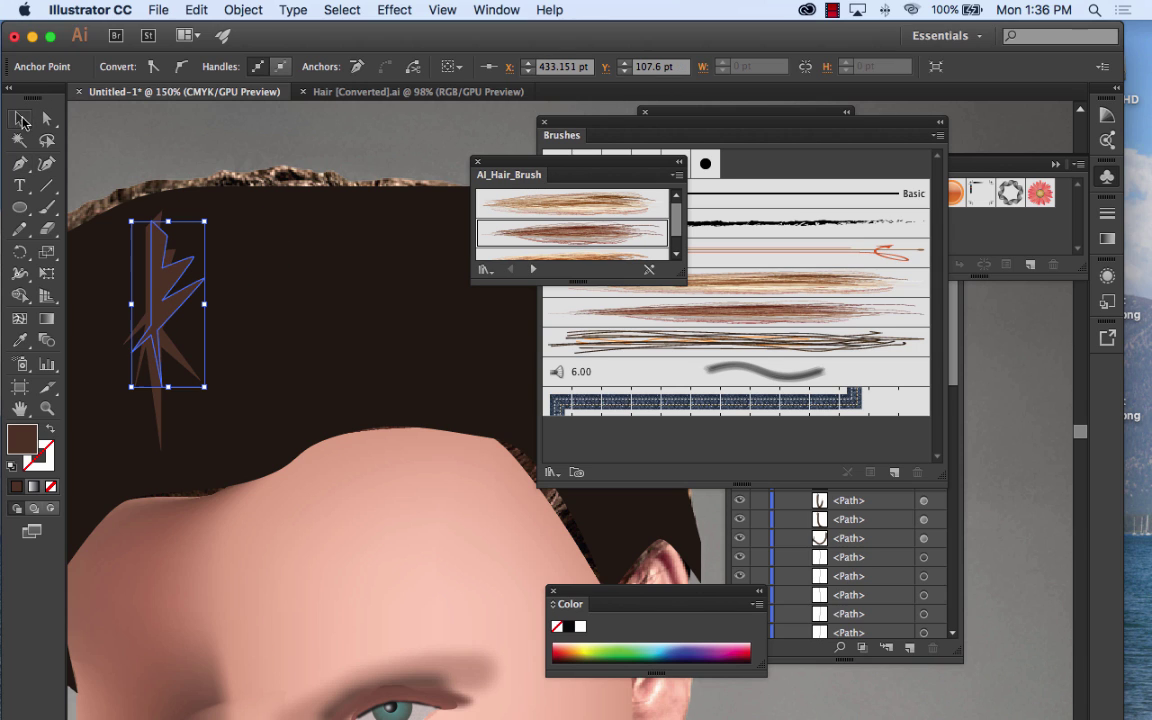
pyautogui.click(30, 345)
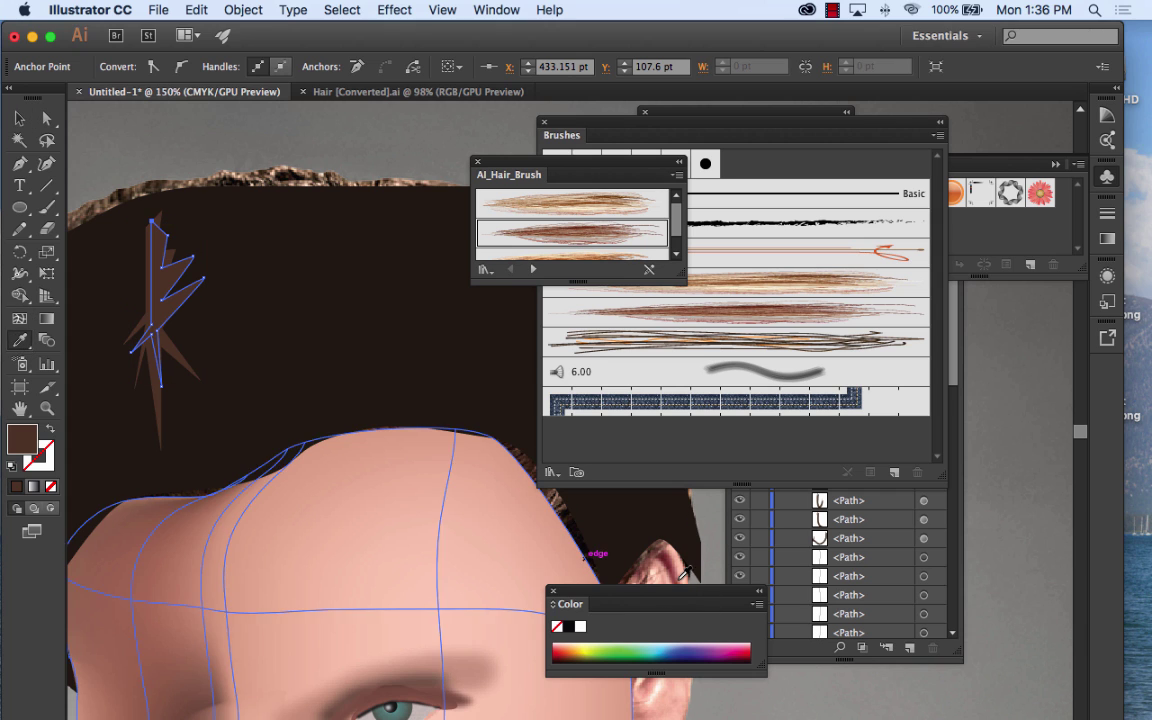
pyautogui.click(556, 496)
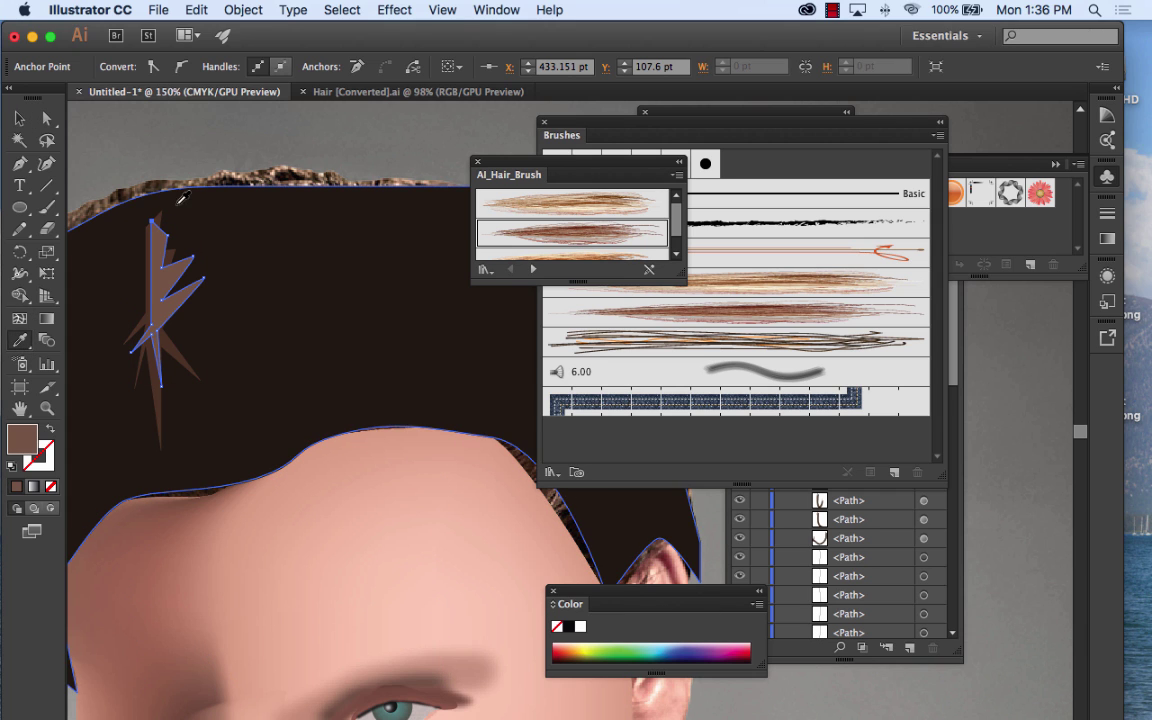
pyautogui.click(19, 118)
pyautogui.click(215, 125)
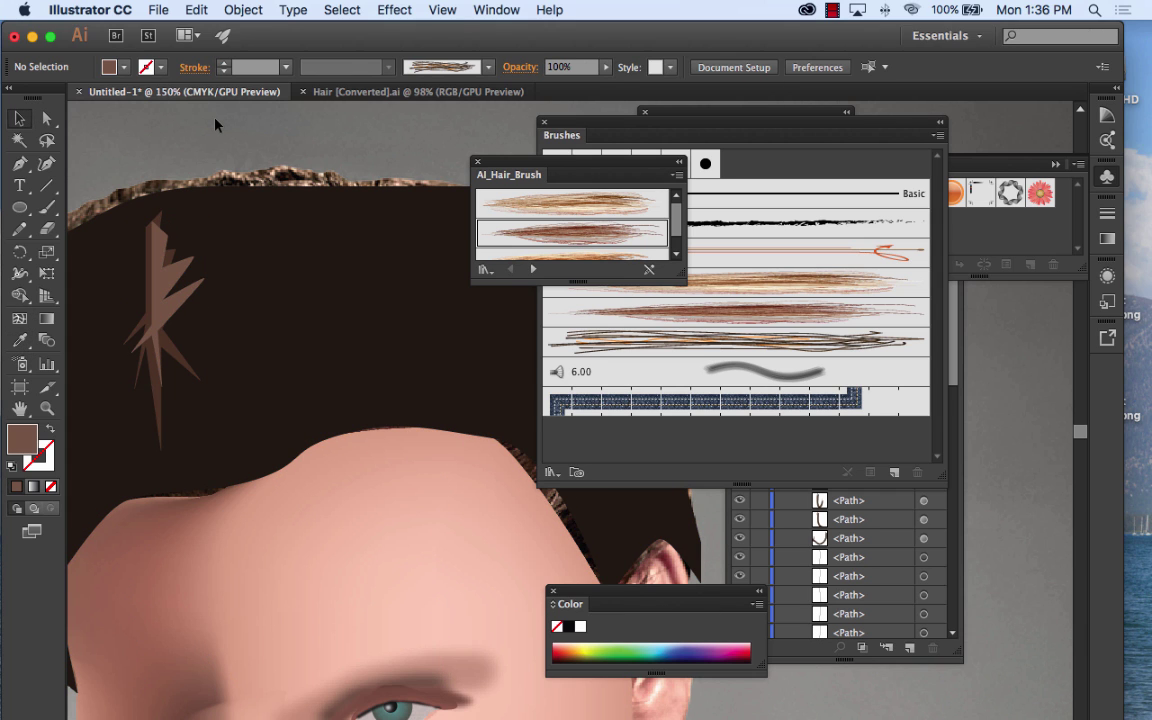
# Step: Move the Brushes and Layers panels aside to uncover the reference photo next to the portrait
pyautogui.press('super+minus')
pyautogui.press('super+minus')
pyautogui.press('super+minus')
pyautogui.moveTo(279, 268); pyautogui.dragTo(167, 193)
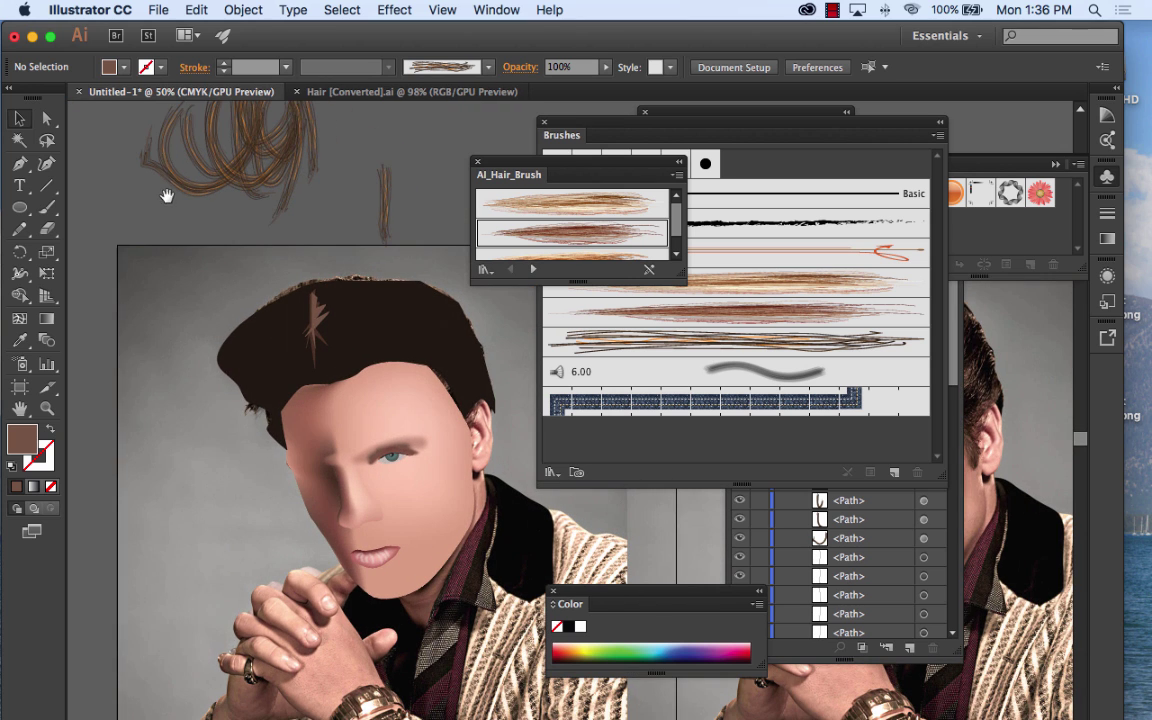
pyautogui.moveTo(791, 132); pyautogui.dragTo(1005, 598)
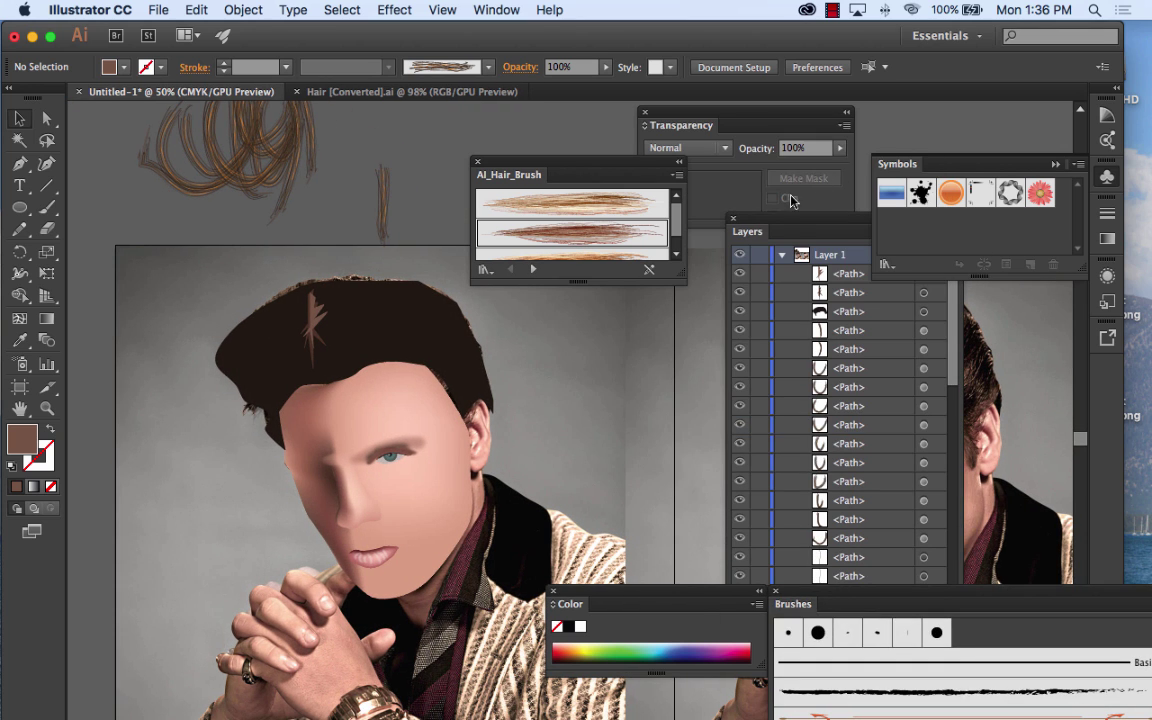
pyautogui.moveTo(750, 218); pyautogui.dragTo(1020, 478)
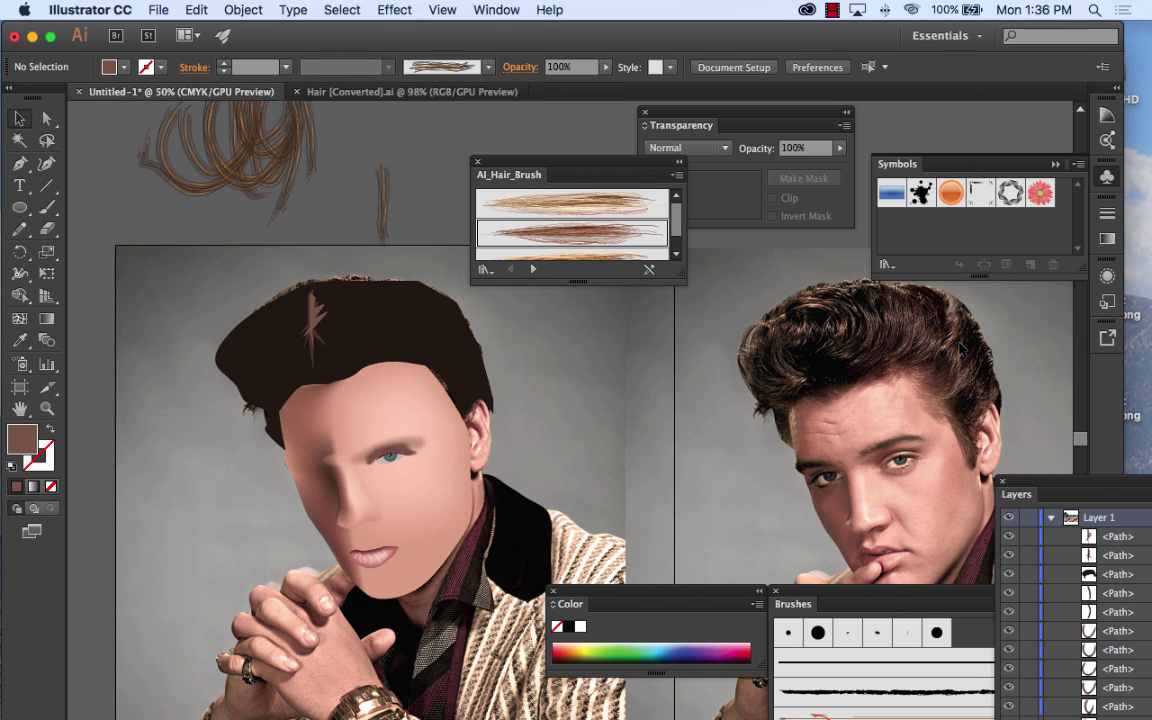
pyautogui.moveTo(942, 361); pyautogui.dragTo(410, 413)
# Step: Trace a closed curved lock of hair with the Pen tool over the front of the reference photo's hair
pyautogui.press('super+equal')
pyautogui.press('super+equal')
pyautogui.press('super+equal')
pyautogui.click(19, 163)
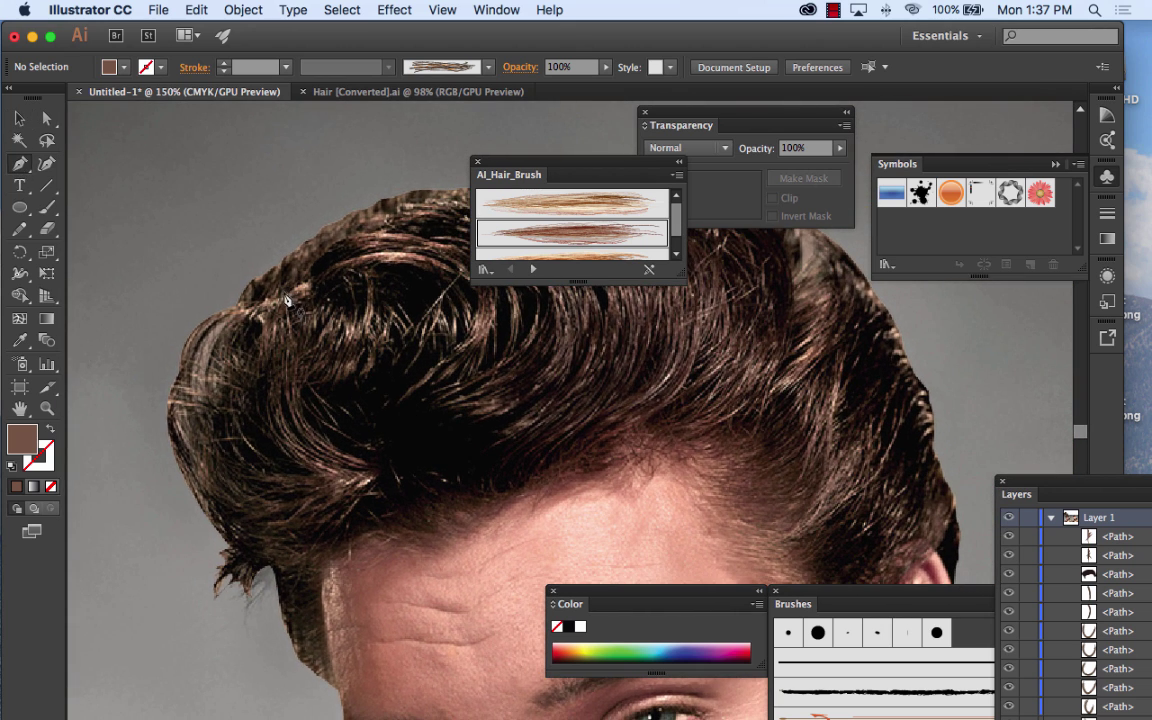
pyautogui.moveTo(269, 297); pyautogui.dragTo(267, 450)
pyautogui.moveTo(238, 396); pyautogui.dragTo(314, 334)
pyautogui.press('v')
pyautogui.press('super+minus')
pyautogui.press('super+minus')
pyautogui.press('super+minus')
pyautogui.press('super+minus')
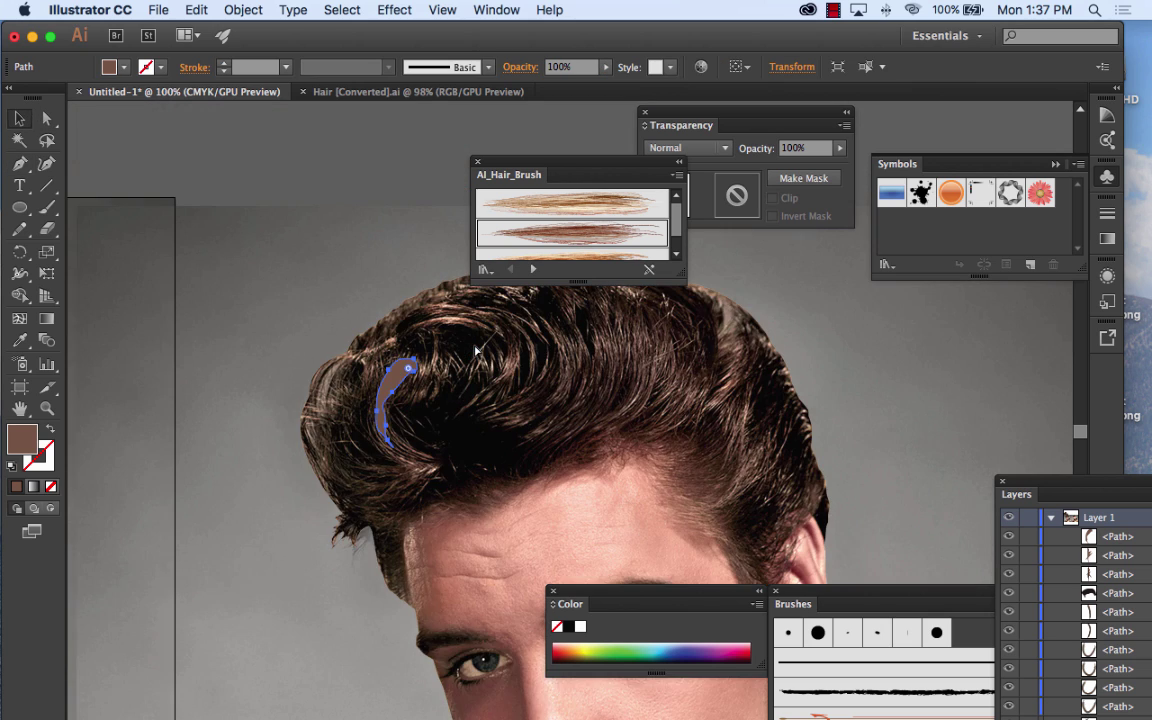
pyautogui.moveTo(452, 354); pyautogui.dragTo(532, 320)
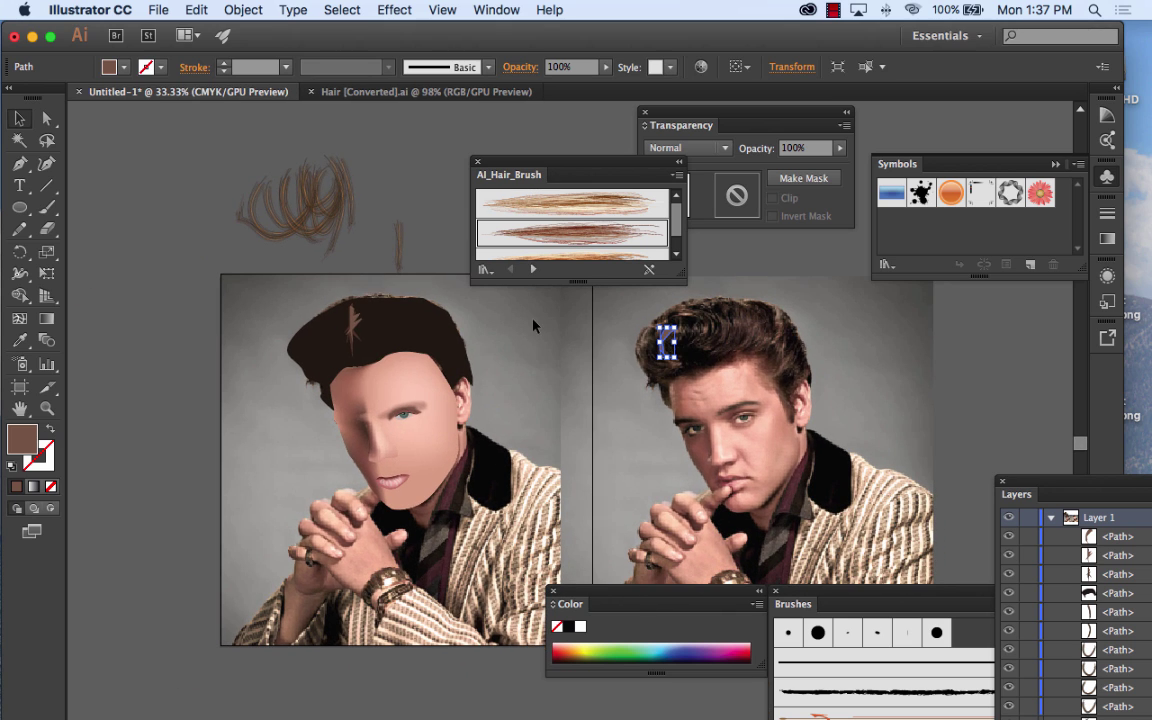